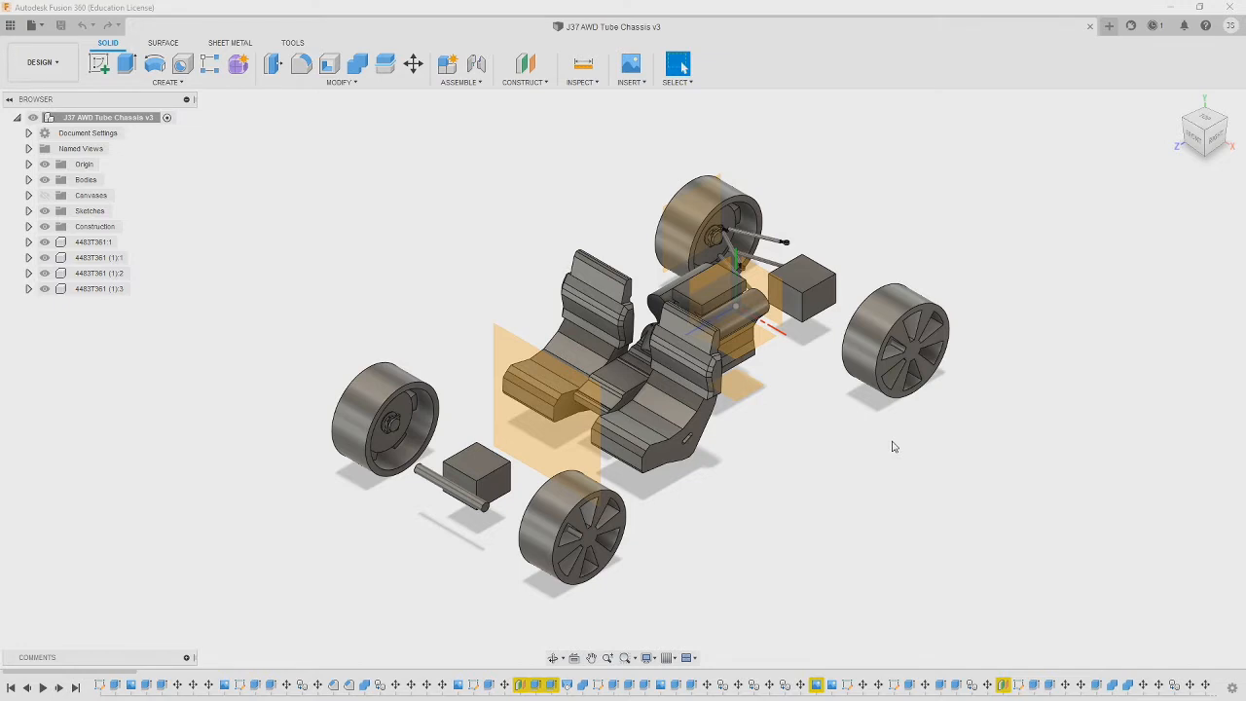
- Open the suspension link geometry sketch at the right rear wheel for editing
shift+middle_drag(918, 228, 757, 218)
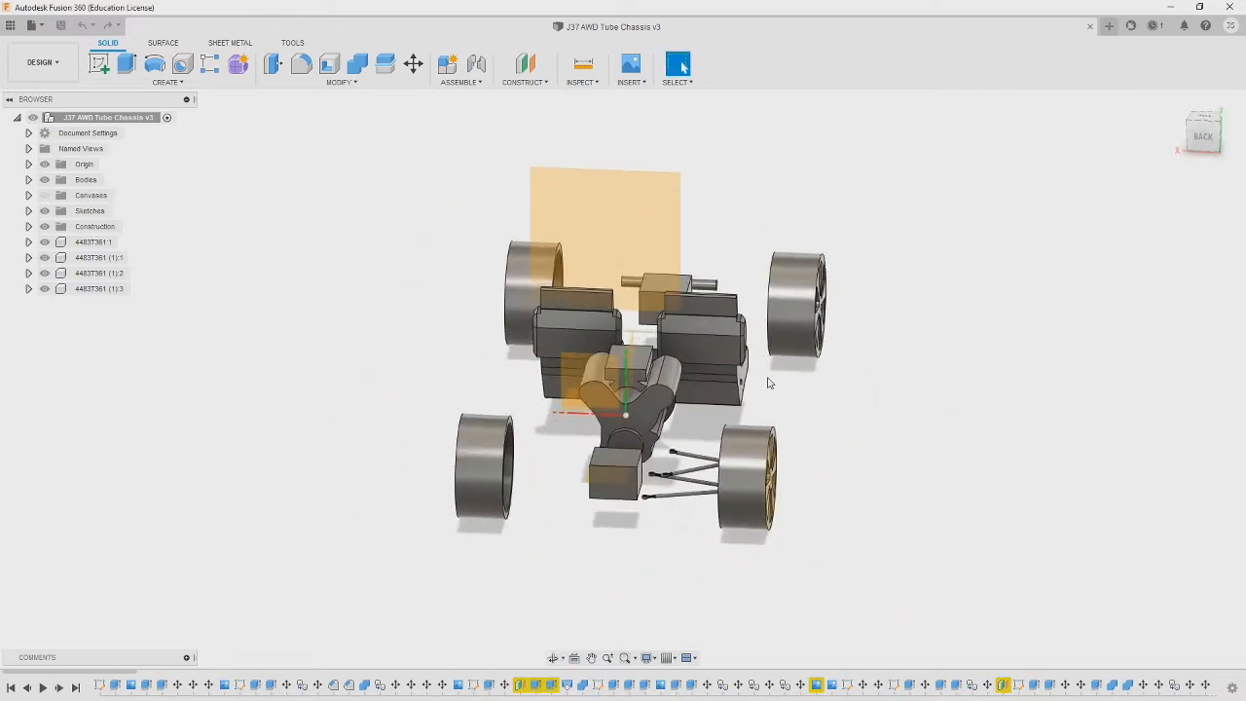
mouse_move(785, 384)
shift+middle_down()
mouse_move(801, 373)
mouse_move(757, 387)
mouse_move(807, 378)
mouse_move(788, 397)
shift+middle_up()
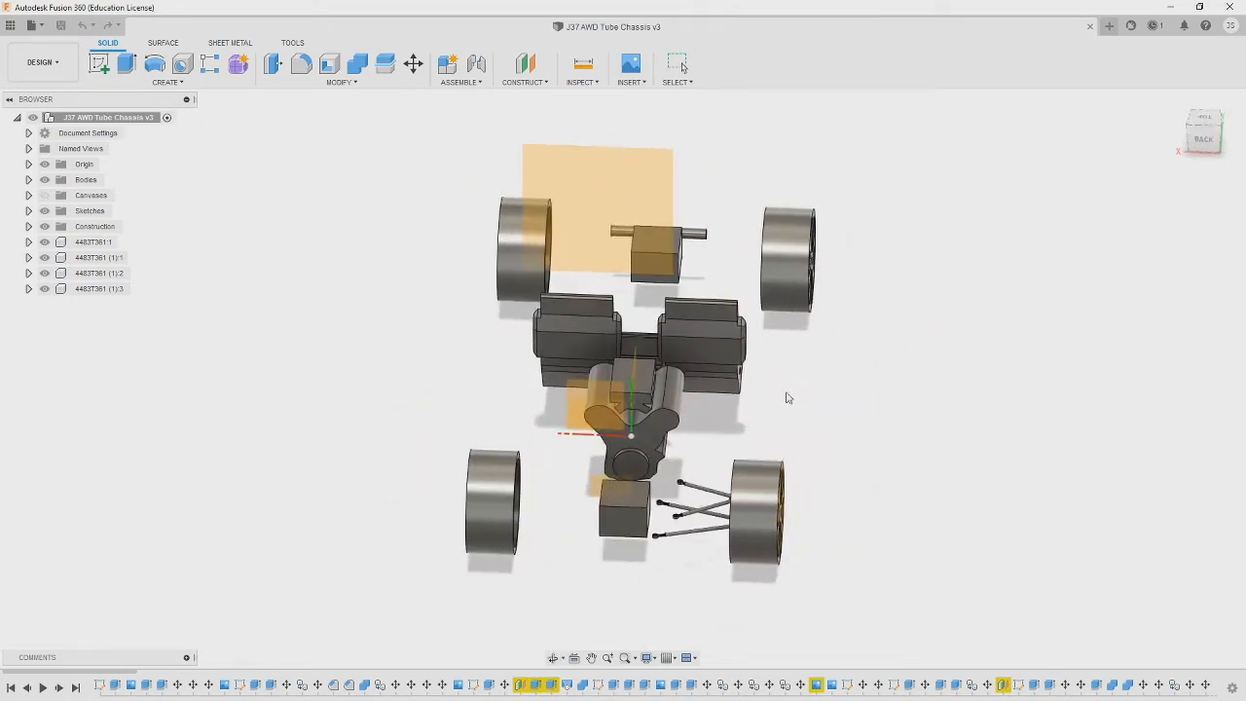
shift+middle_drag(693, 546, 720, 530)
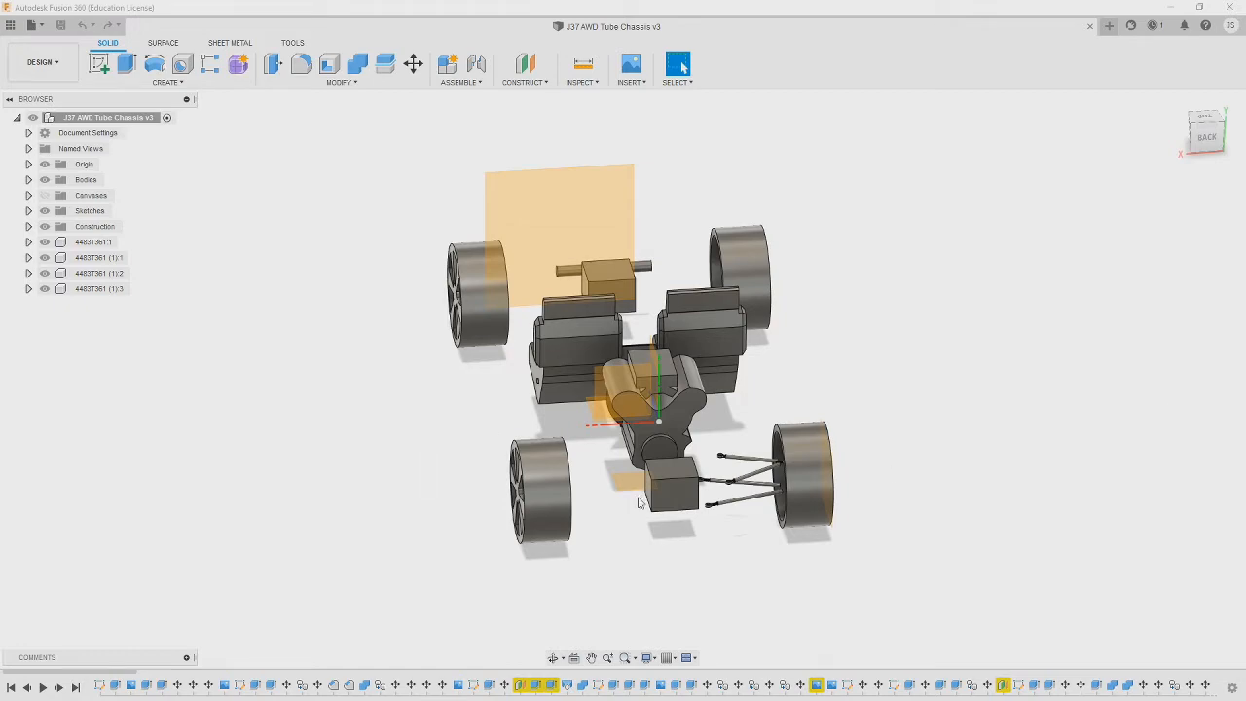
scroll(786, 516, up, 5)
shift+middle_drag(701, 516, 679, 501)
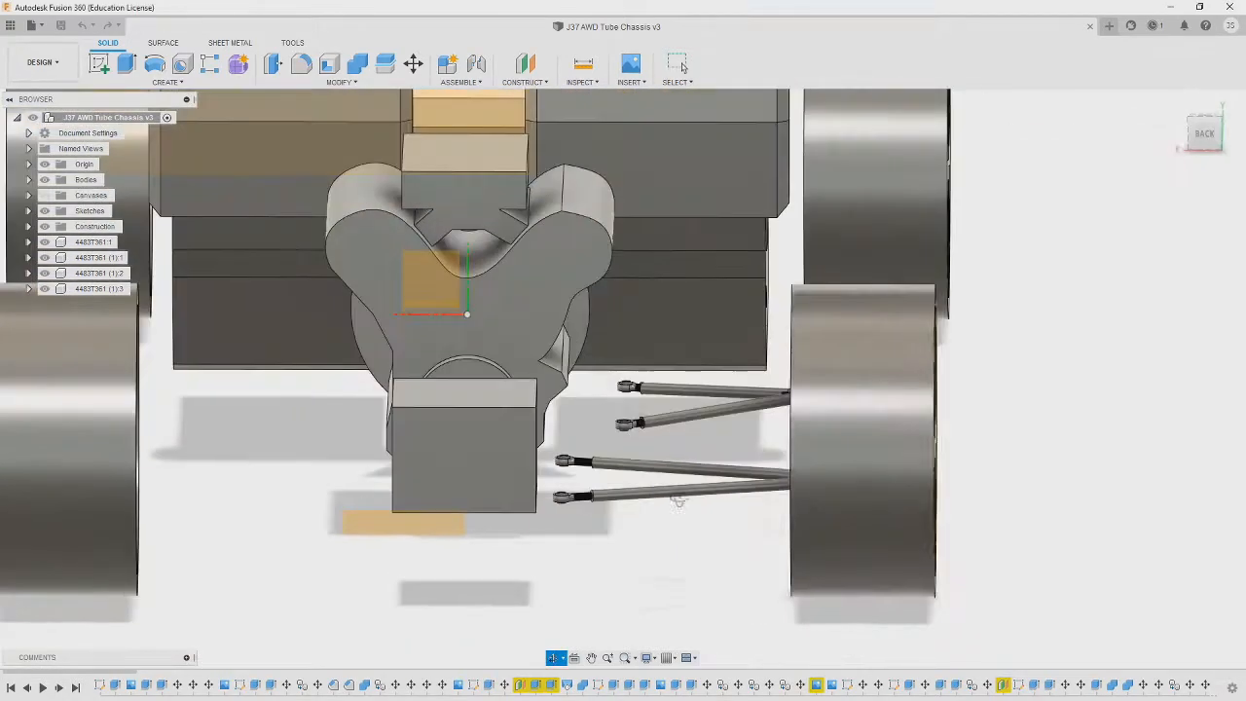
double_click(679, 501)
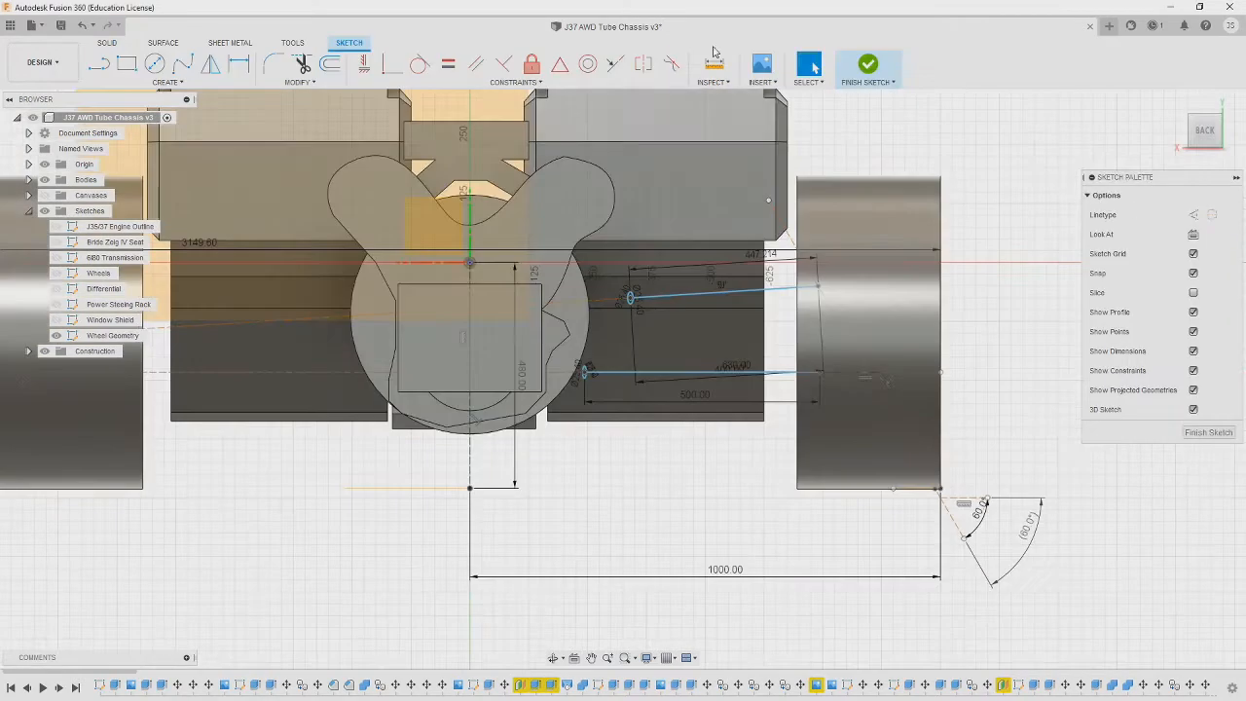
- Hide the right rear wheel, J37 engine parts, both seats, transmission, front differential, Front Rear Wheel and front right wheel assembly bodies
click(30, 180)
click(56, 351)
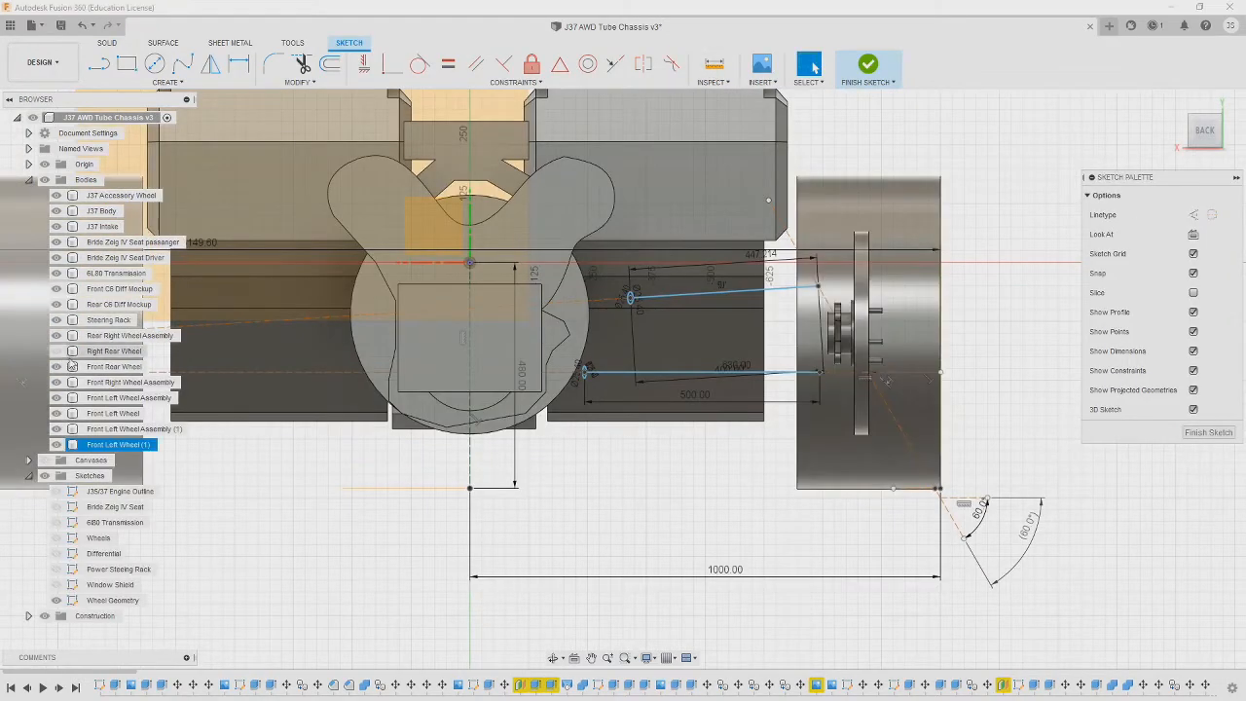
shift+middle_drag(634, 467, 650, 481)
click(56, 196)
click(57, 211)
click(56, 227)
click(56, 243)
click(56, 258)
click(57, 273)
click(56, 289)
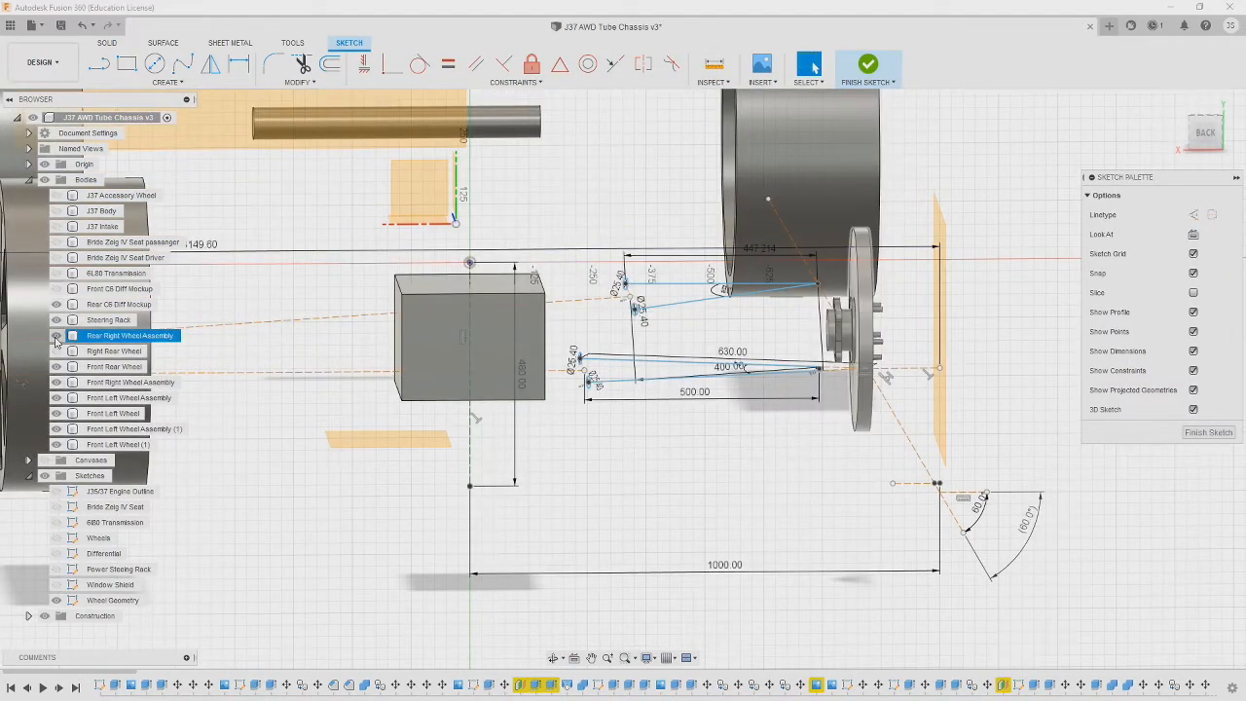
click(56, 382)
click(57, 367)
- Show the 6L80 Transmission and the J37 intake, body and accessory wheel bodies again
click(56, 274)
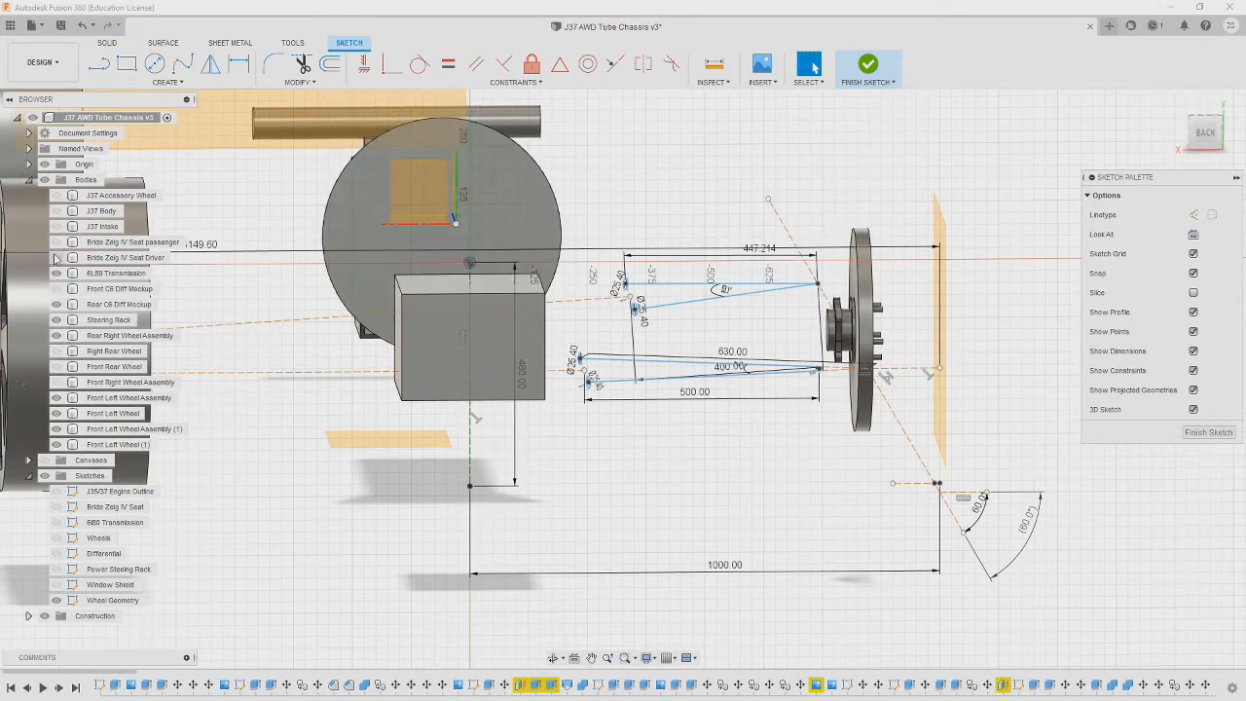
click(57, 227)
click(56, 211)
click(57, 196)
- Draw a line from the lower control arm's outboard joint up and inward to a point above the rear differential's upper corner
click(1204, 136)
mouse_move(773, 514)
middle_down()
mouse_move(862, 573)
mouse_move(913, 550)
mouse_move(898, 492)
middle_up()
scroll(905, 442, up, 3)
shift+middle_drag(889, 399, 884, 506)
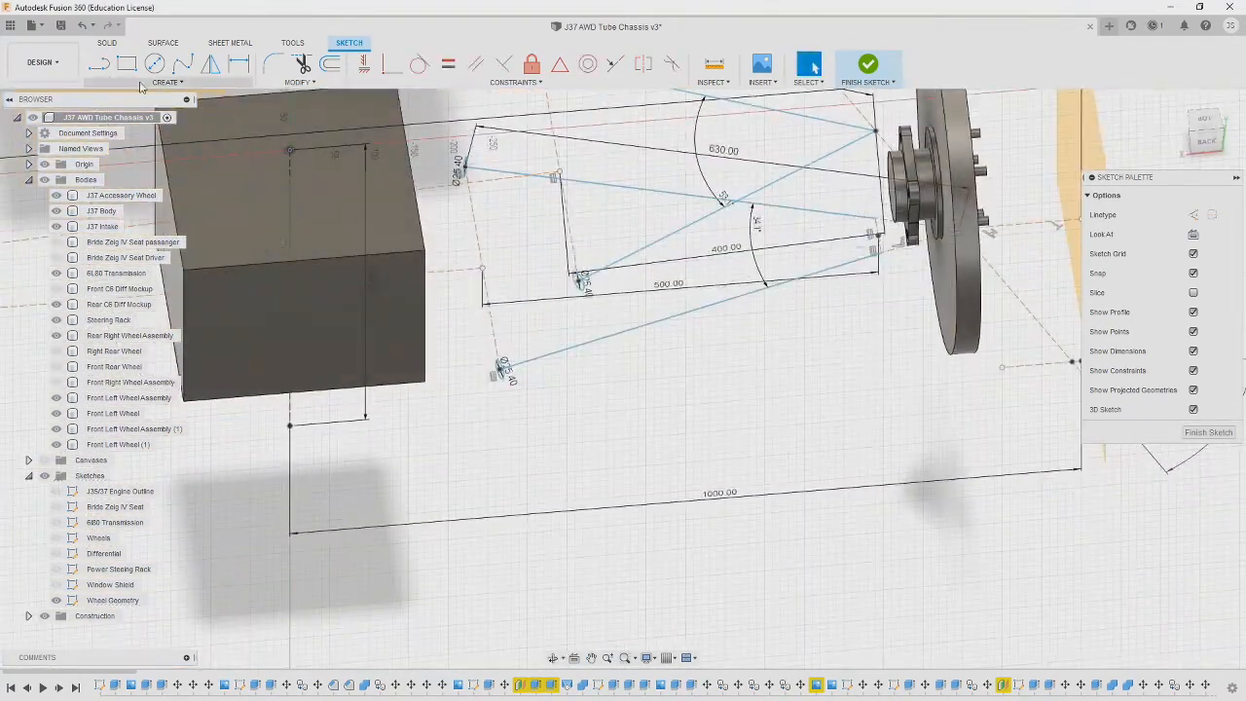
click(99, 63)
click(878, 234)
shift+middle_drag(671, 156, 618, 122)
click(1205, 134)
middle_drag(778, 389, 864, 555)
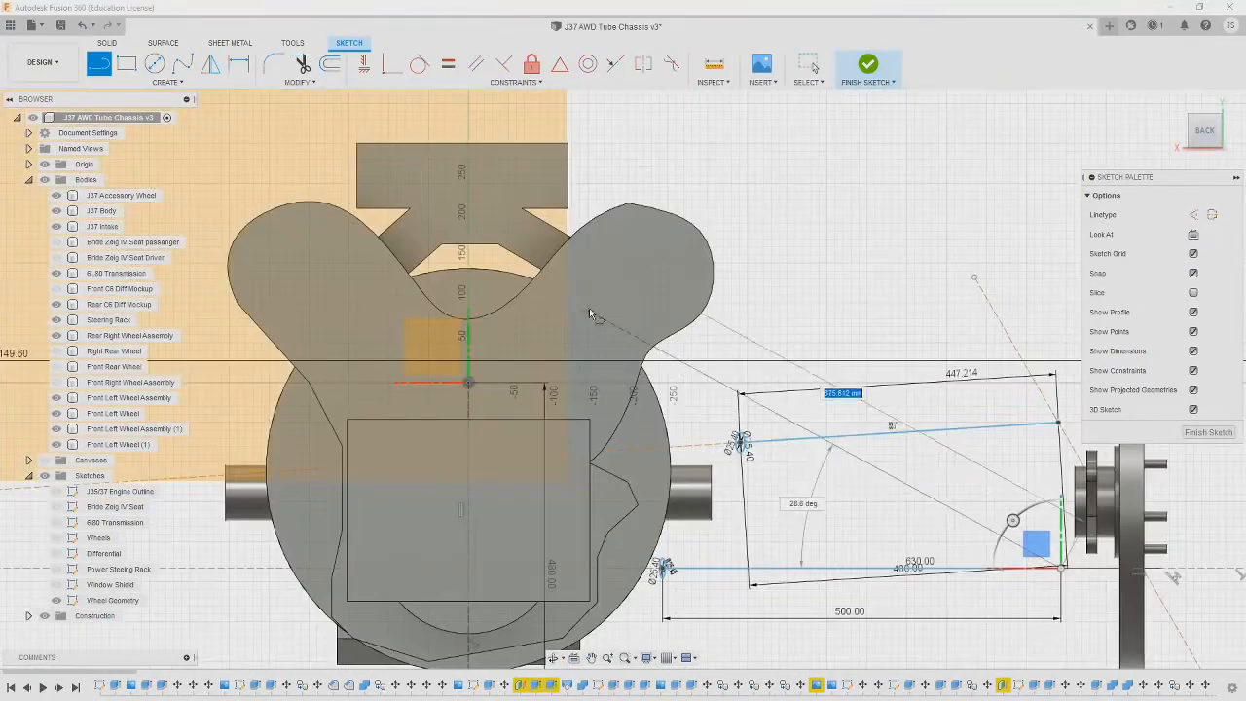
click(587, 364)
- Try to add a second line segment from the new line's inner end along the side of the rear differential
shift+drag(672, 336, 560, 389)
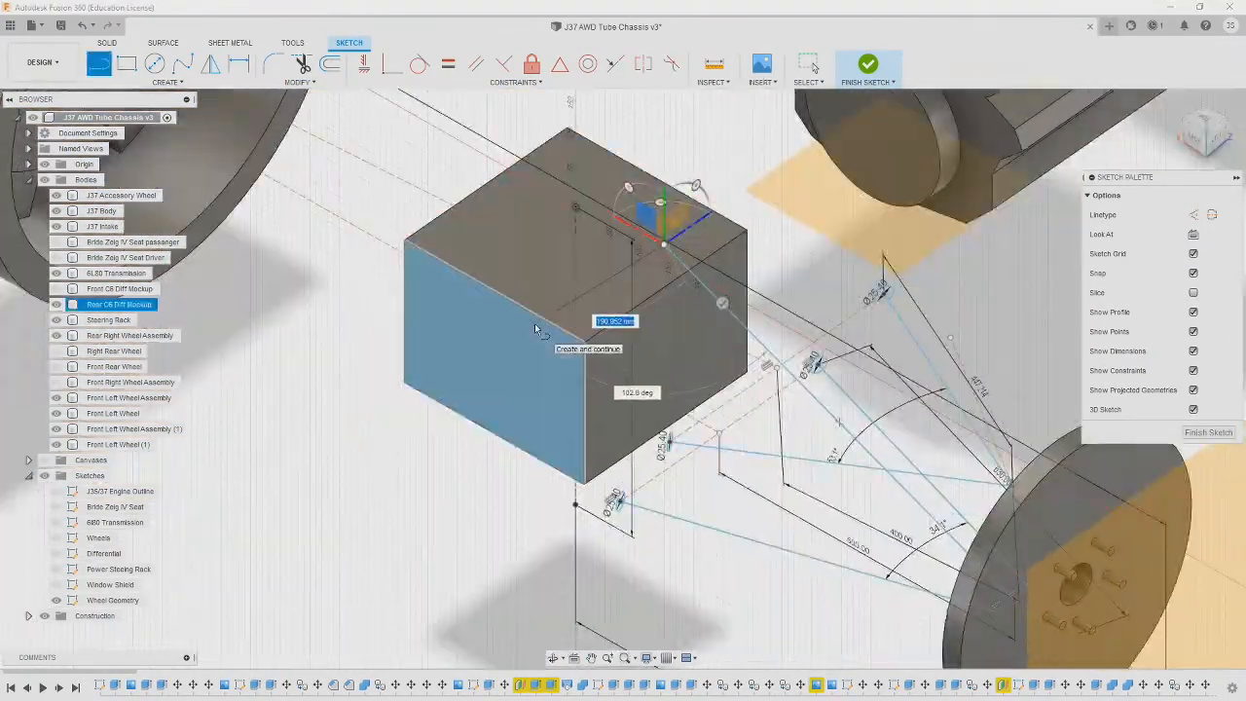
click(1206, 117)
middle_drag(982, 431, 876, 155)
shift+middle_drag(959, 292, 895, 209)
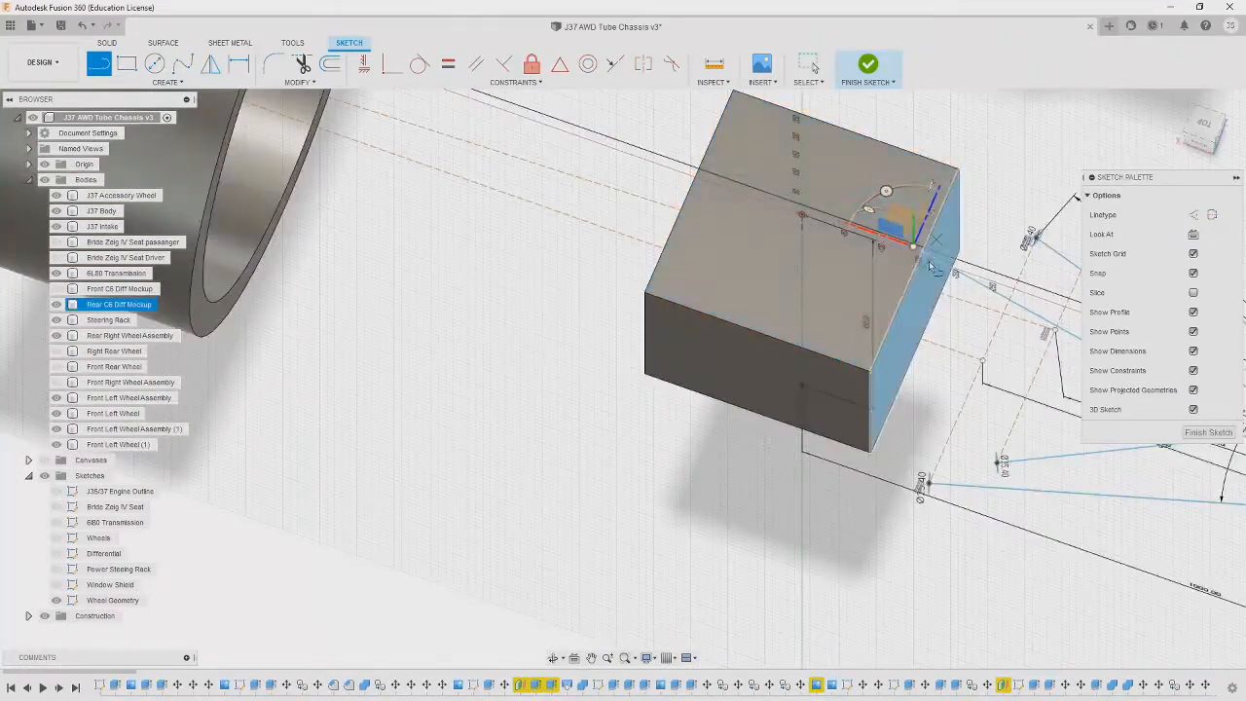
shift+drag(925, 267, 604, 278)
click(547, 234)
mouse_move(477, 316)
shift+middle_down()
mouse_move(631, 322)
mouse_move(628, 299)
mouse_move(622, 325)
shift+middle_up()
right_click(501, 294)
click(469, 354)
click(910, 345)
right_click(909, 345)
click(856, 363)
mouse_move(873, 343)
mouse_down()
mouse_move(847, 344)
mouse_move(876, 343)
mouse_up()
key(Escape)
- Delete the extra line segment beside the rear differential
shift+middle_drag(905, 429, 776, 435)
scroll(776, 435, down, 3)
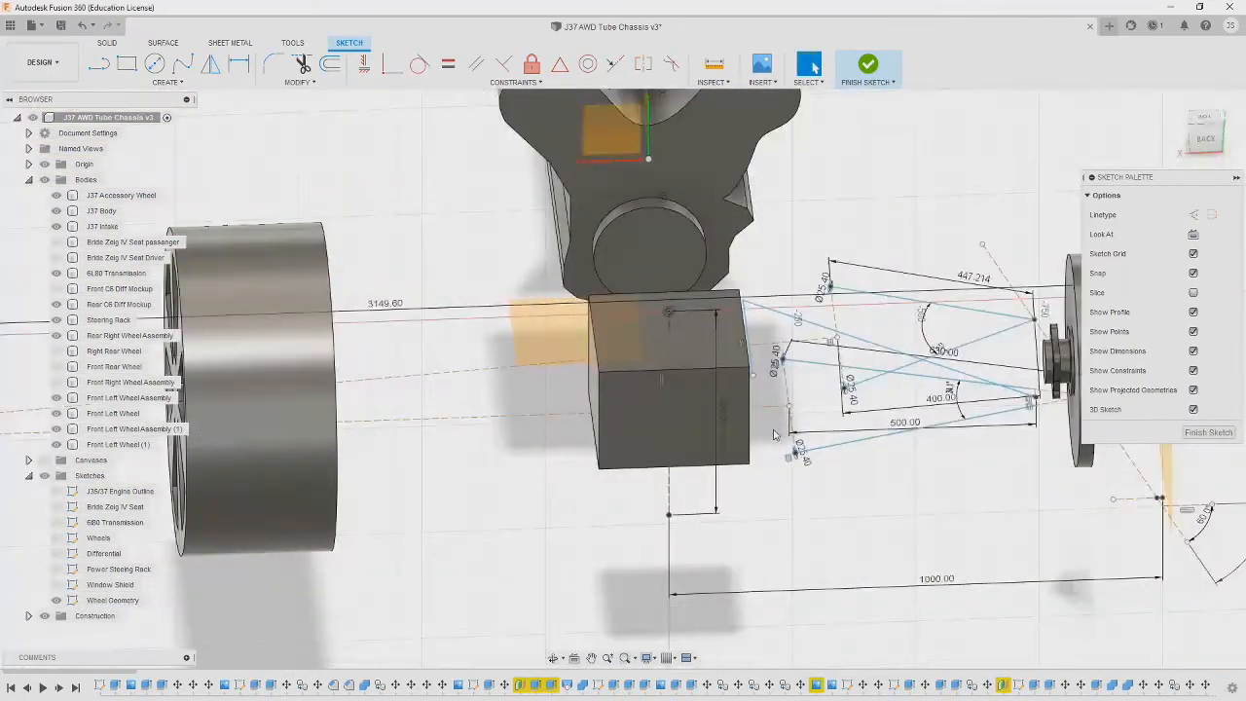
click(752, 446)
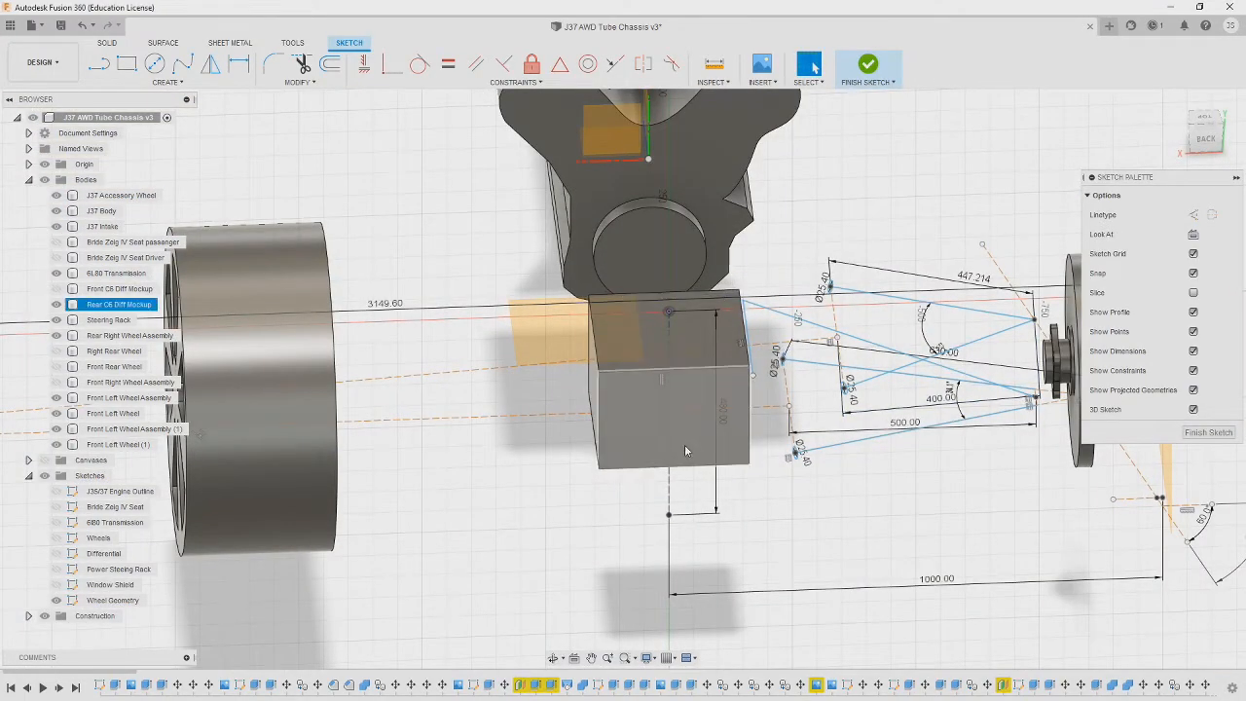
click(690, 305)
click(695, 368)
shift+middle_drag(696, 368, 659, 426)
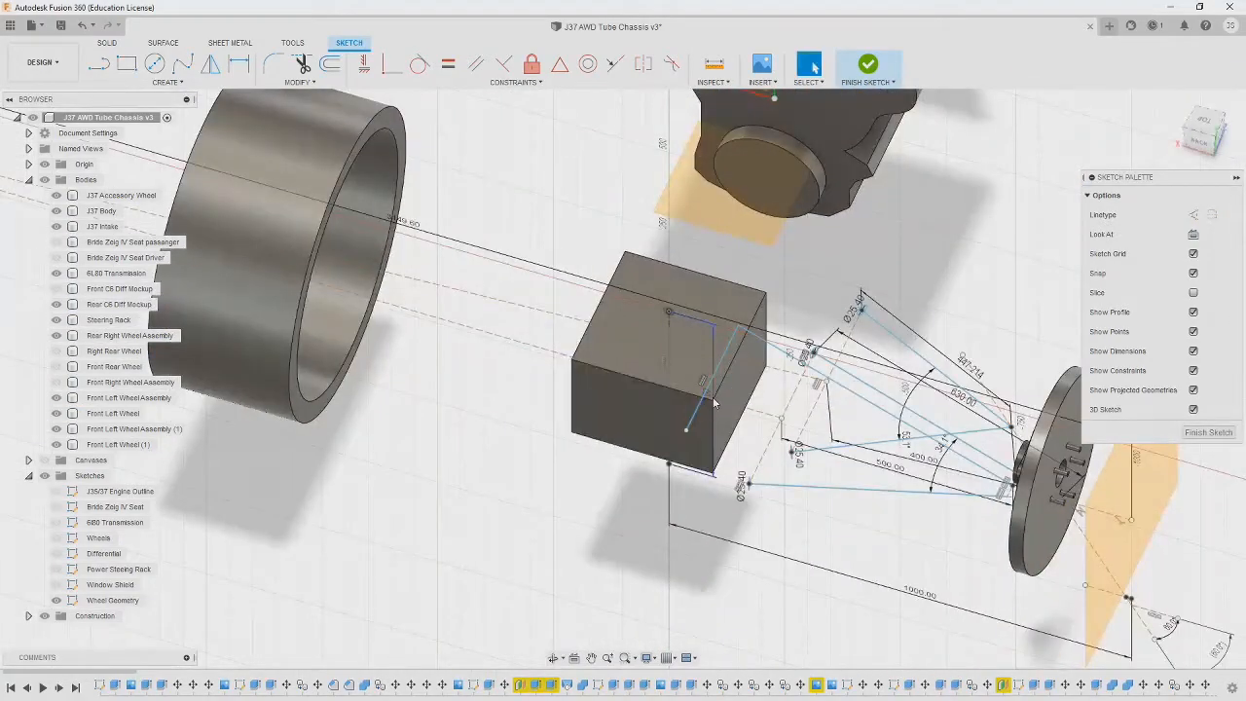
shift+middle_drag(763, 299, 893, 429)
click(165, 81)
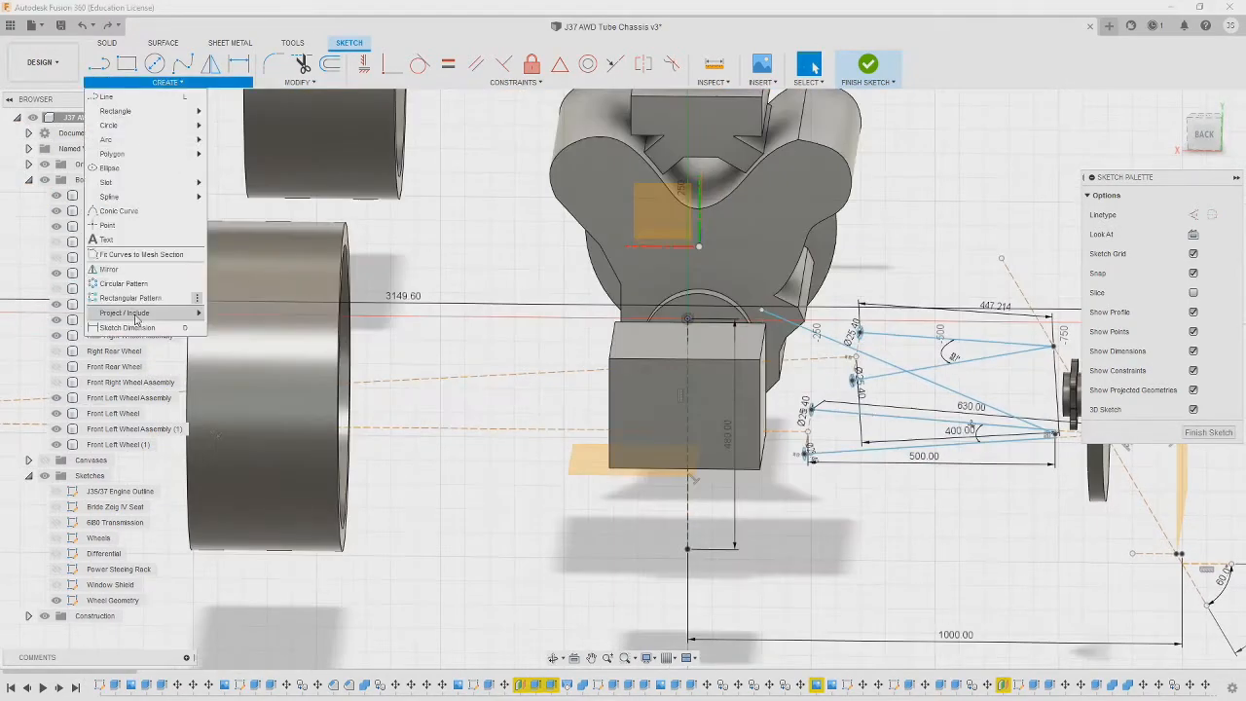
mouse_move(151, 315)
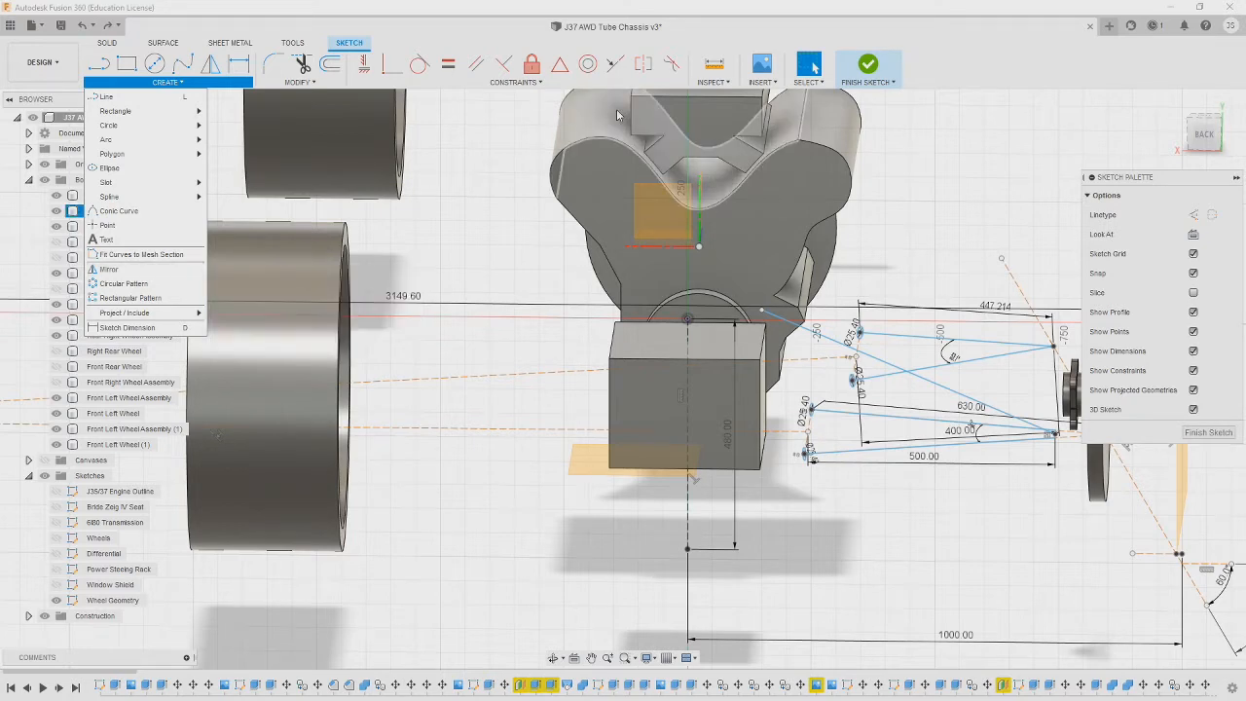
mouse_move(168, 81)
click(109, 225)
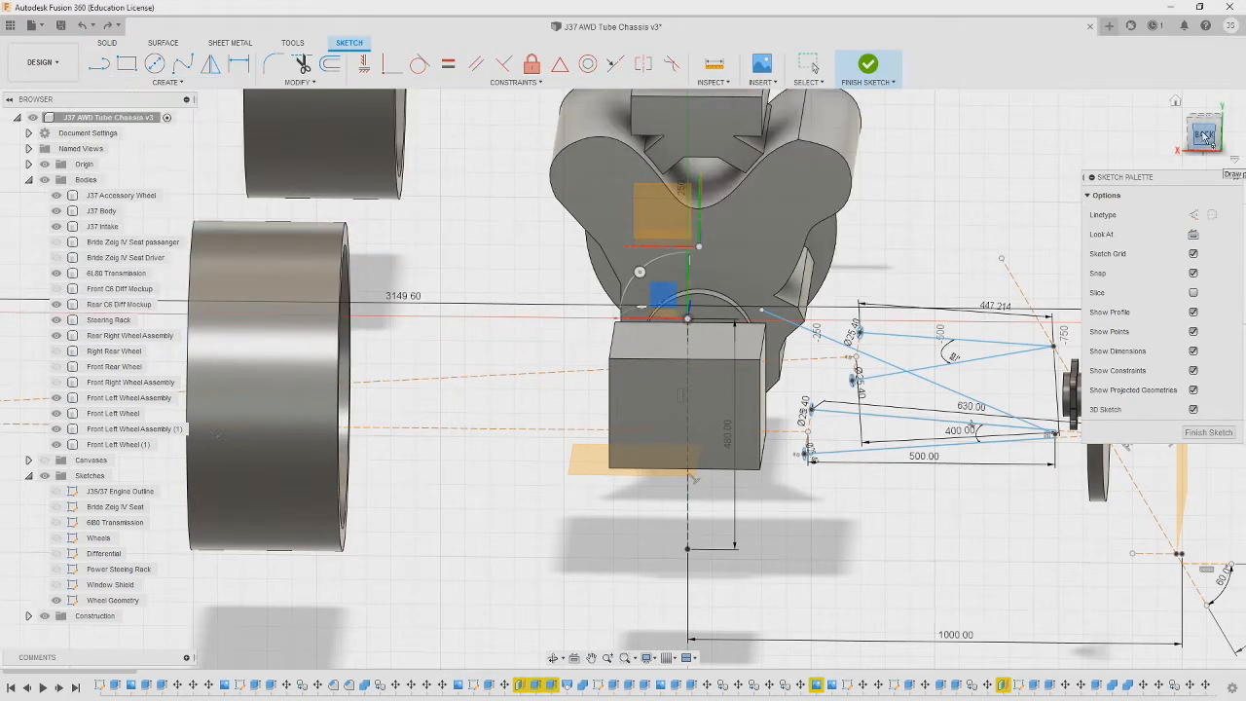
click(1205, 137)
mouse_move(755, 316)
shift+middle_down()
mouse_move(753, 351)
mouse_move(754, 324)
shift+middle_up()
key(Escape)
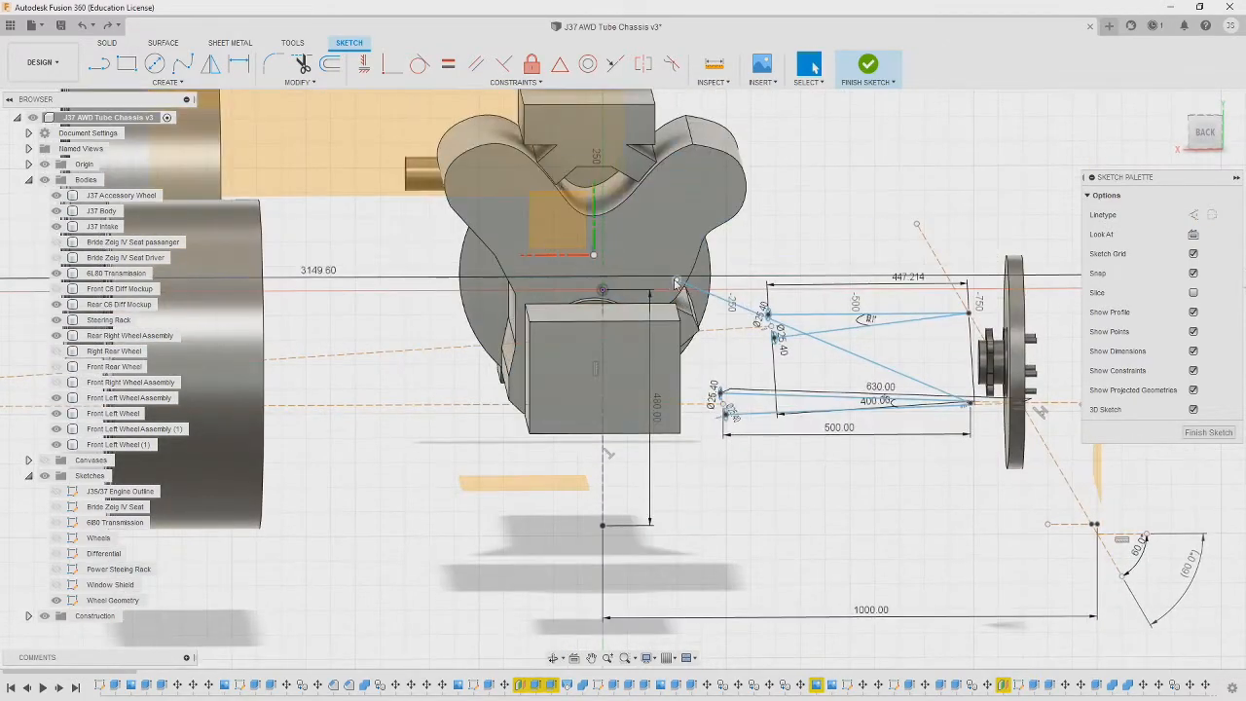
- Move the inner endpoint of the new diagonal line upward and finish the sketch
click(677, 279)
key(m)
drag(676, 242, 676, 193)
click(1205, 137)
shift+middle_drag(768, 402, 765, 418)
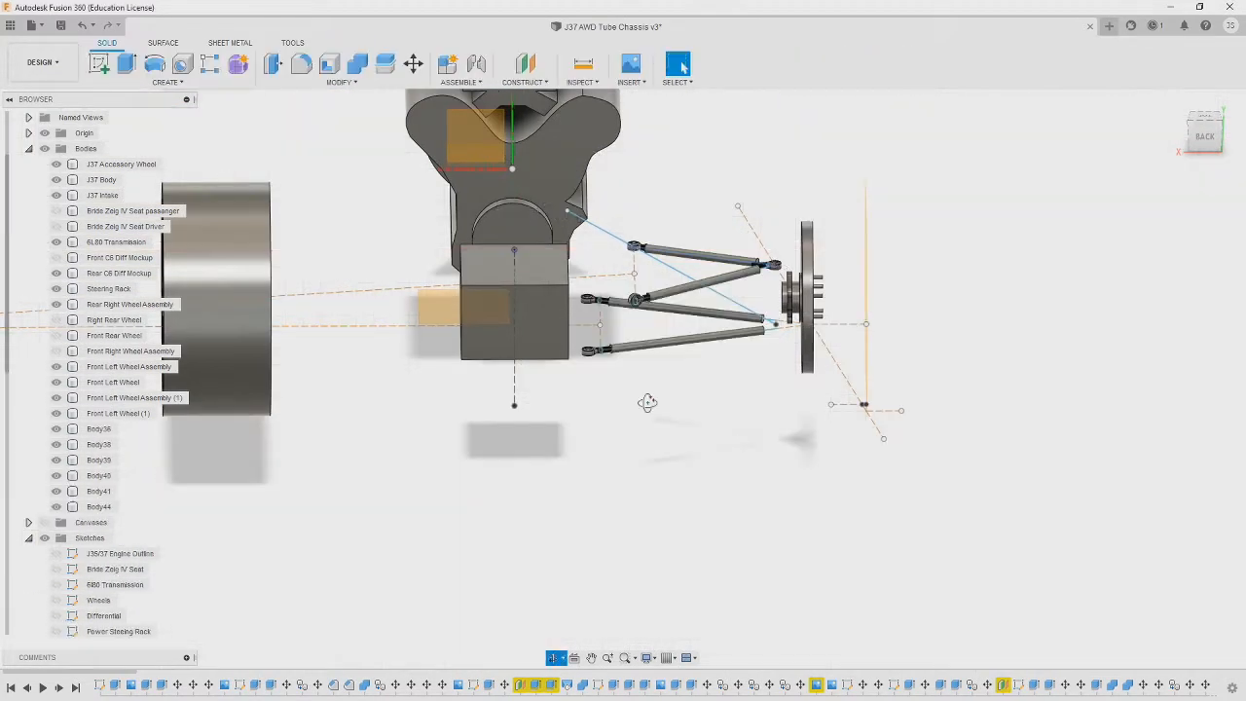
- Try to rotate and shift the ball of the upper control arm's inner rod end, and undo the last move
mouse_move(647, 401)
shift+middle_down()
mouse_move(653, 375)
mouse_move(645, 390)
shift+middle_up()
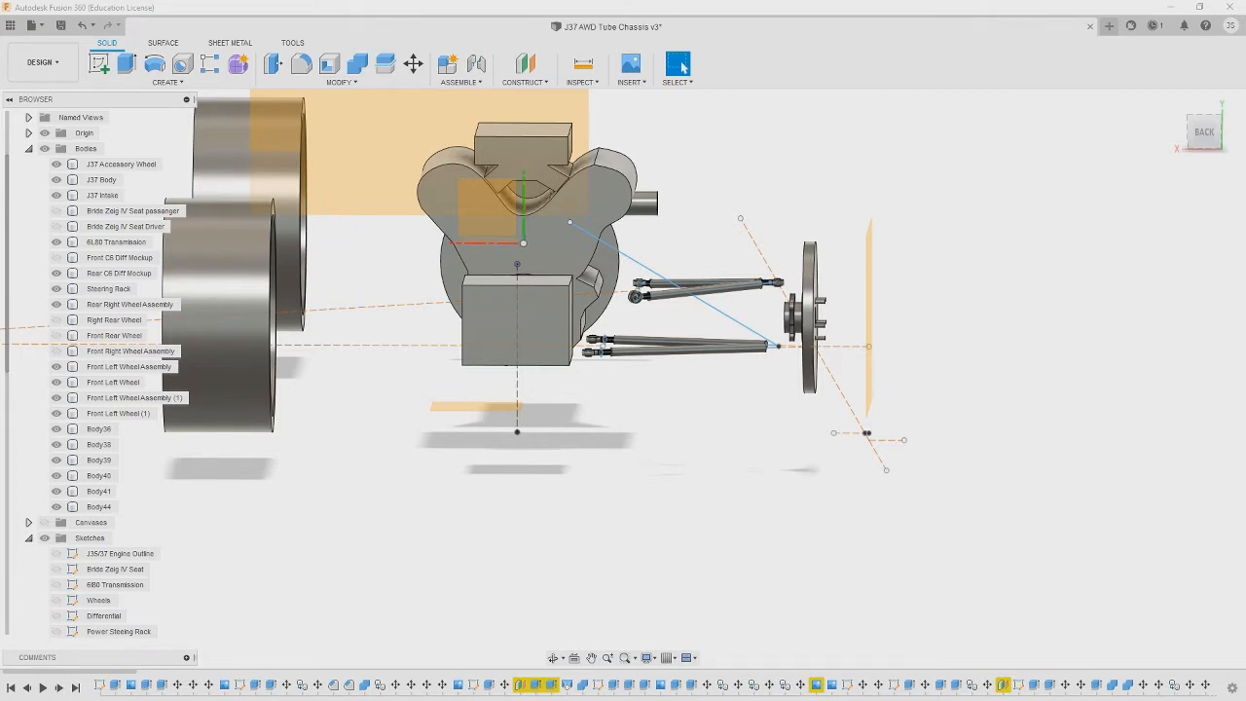
click(1204, 131)
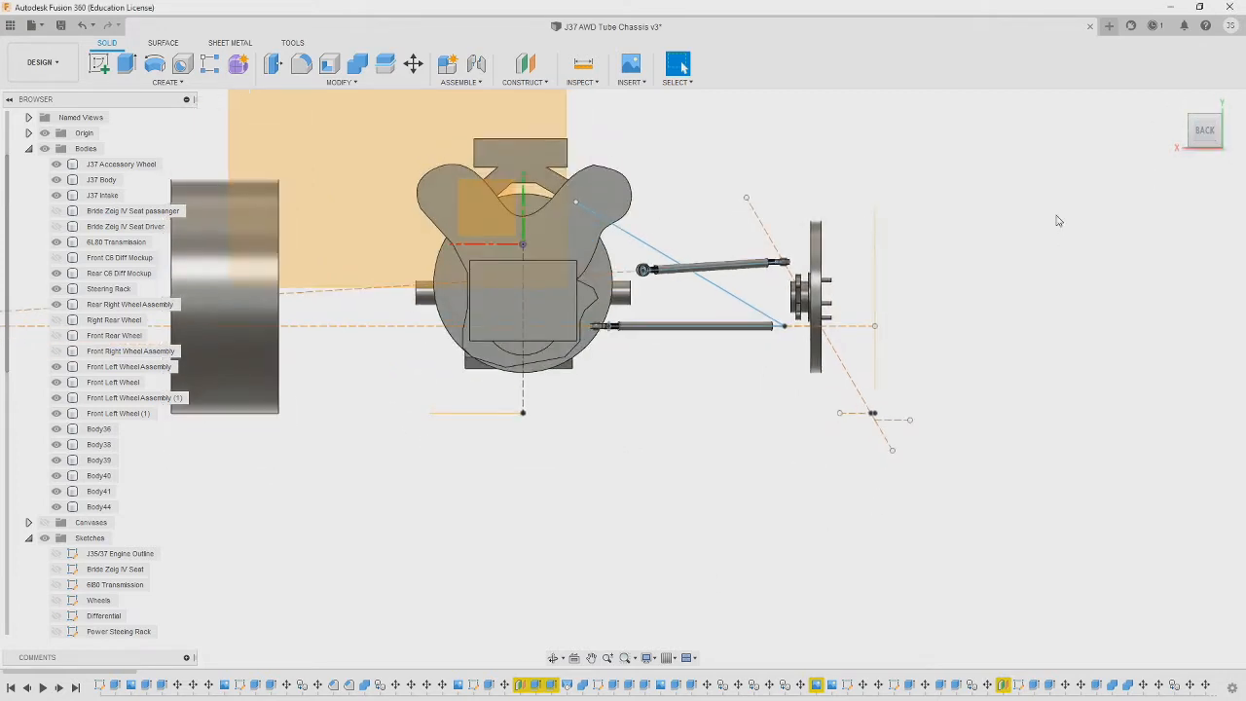
shift+middle_drag(1041, 233, 849, 326)
click(1203, 131)
shift+middle_drag(681, 553, 671, 528)
scroll(670, 529, up, 5)
key(m)
click(660, 416)
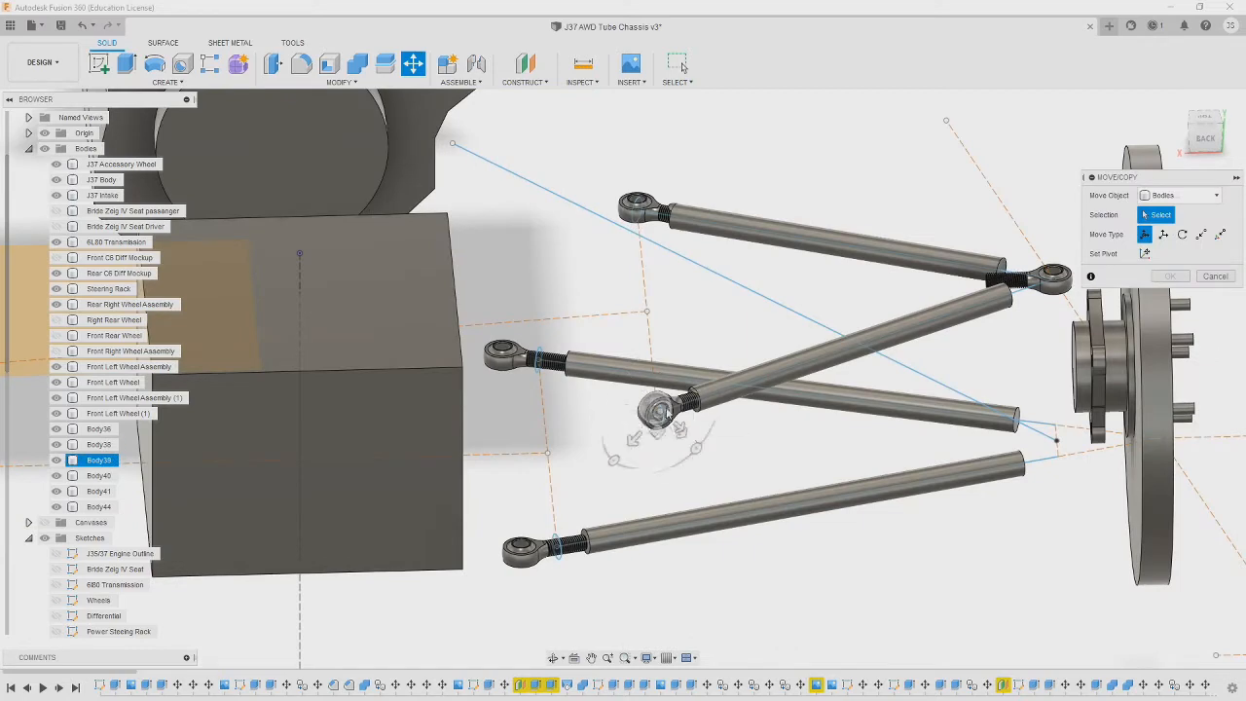
click(1204, 116)
shift+middle_drag(825, 369, 813, 327)
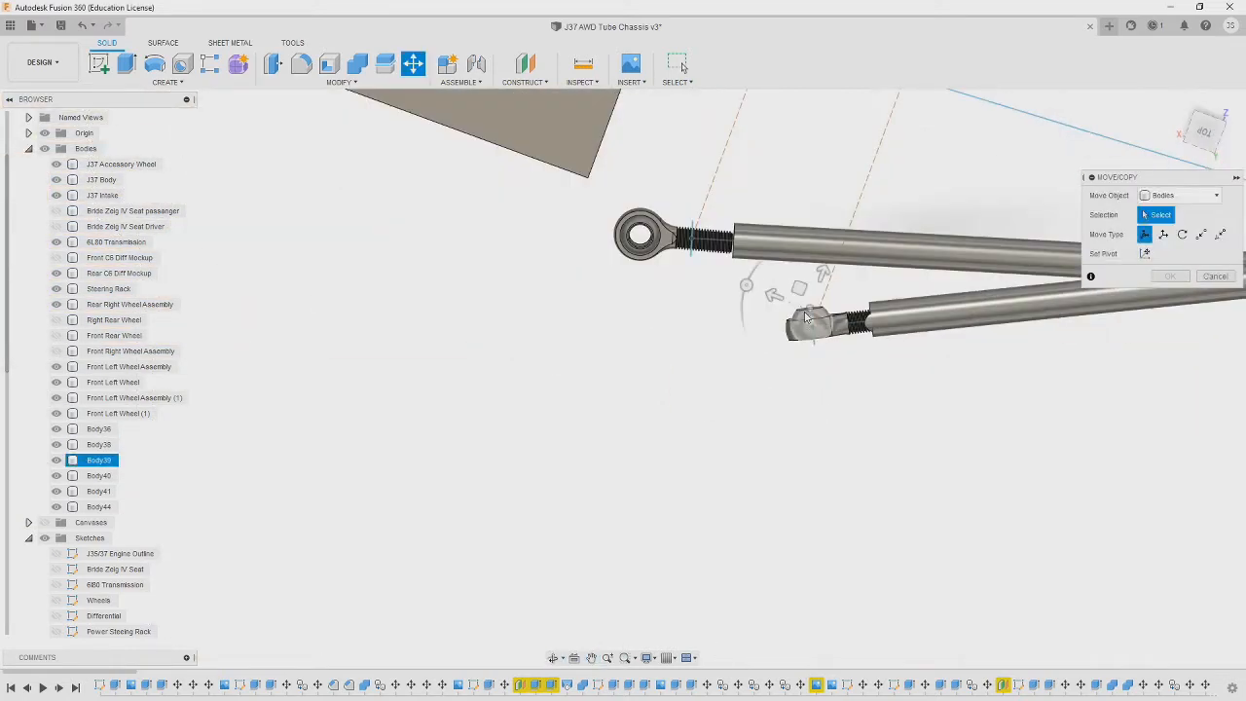
click(811, 323)
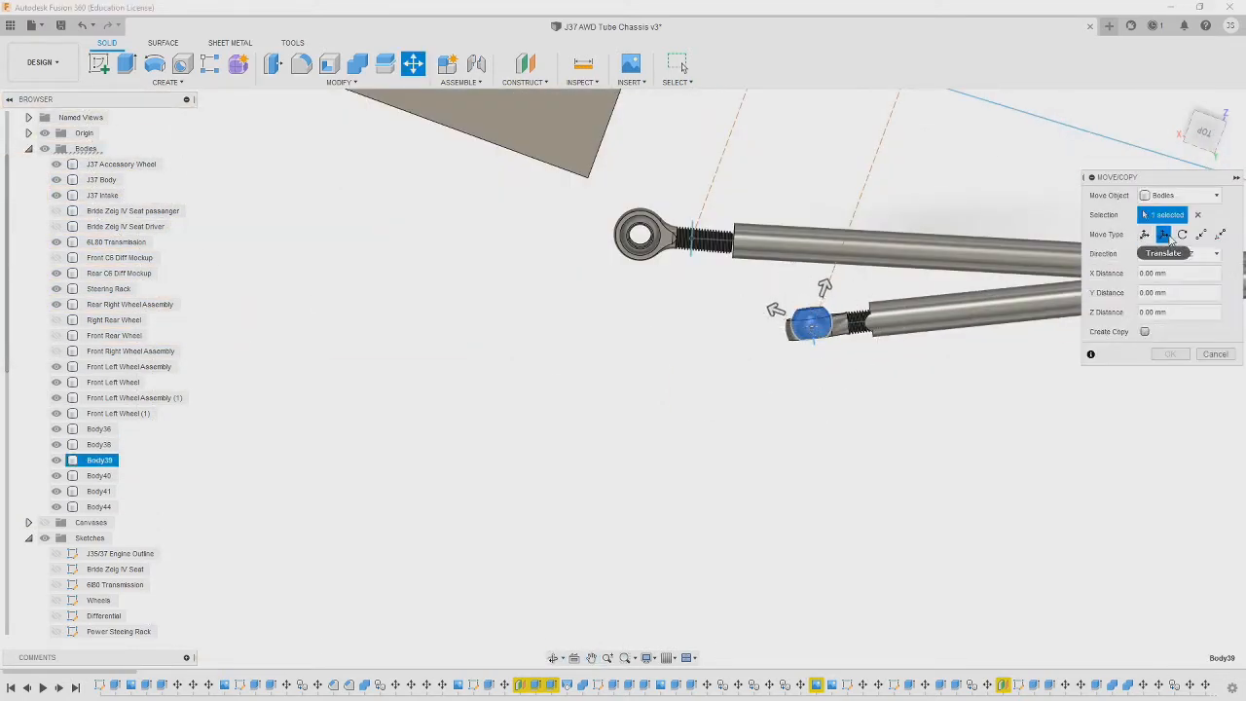
drag(748, 303, 746, 332)
key(Return)
drag(812, 286, 814, 298)
key(Return)
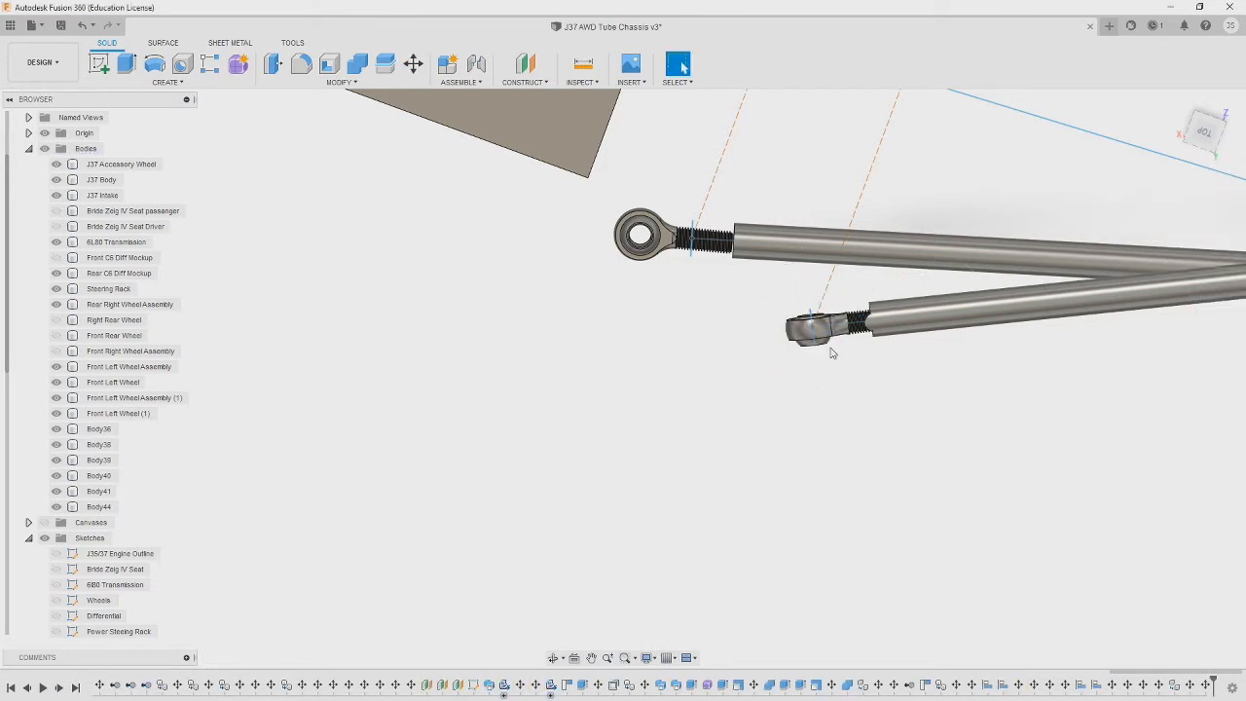
key(ctrl+z)
right_click(1204, 685)
click(1158, 567)
key(Escape)
double_click(815, 340)
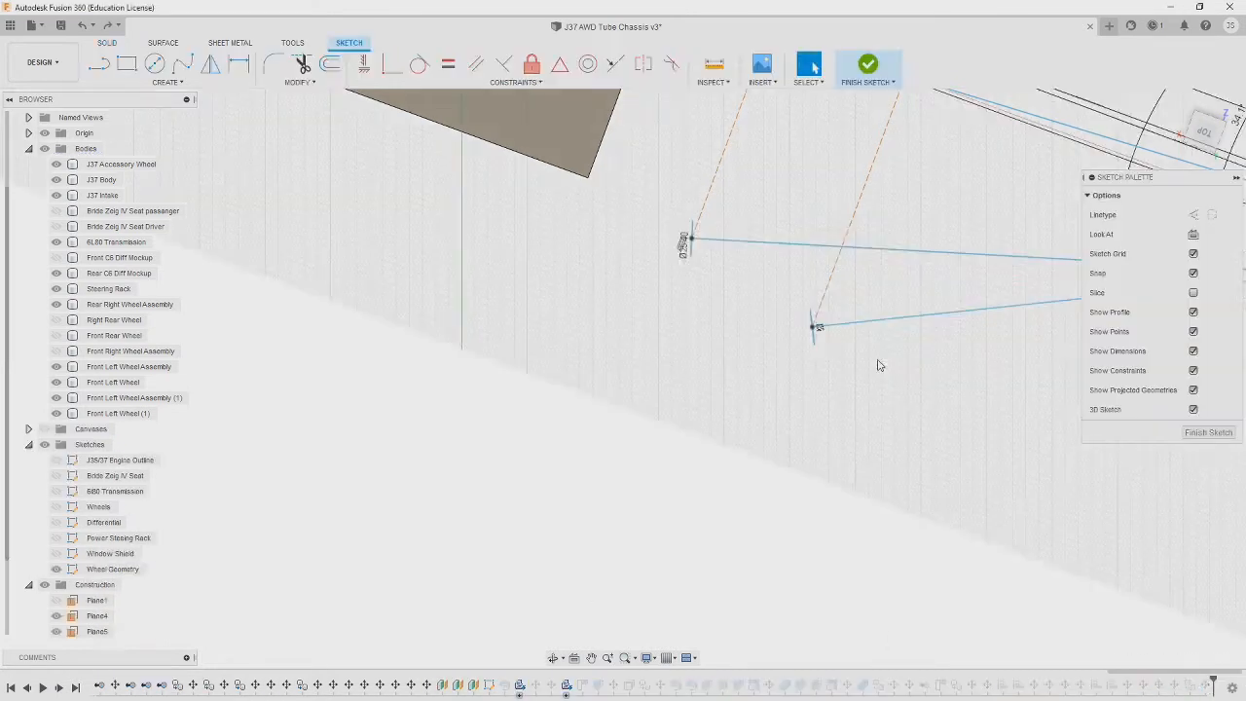
click(869, 65)
right_click(1205, 685)
click(1153, 568)
key(Escape)
- Try to rotate the upper control arm's inner rod end about its Y axis
click(808, 329)
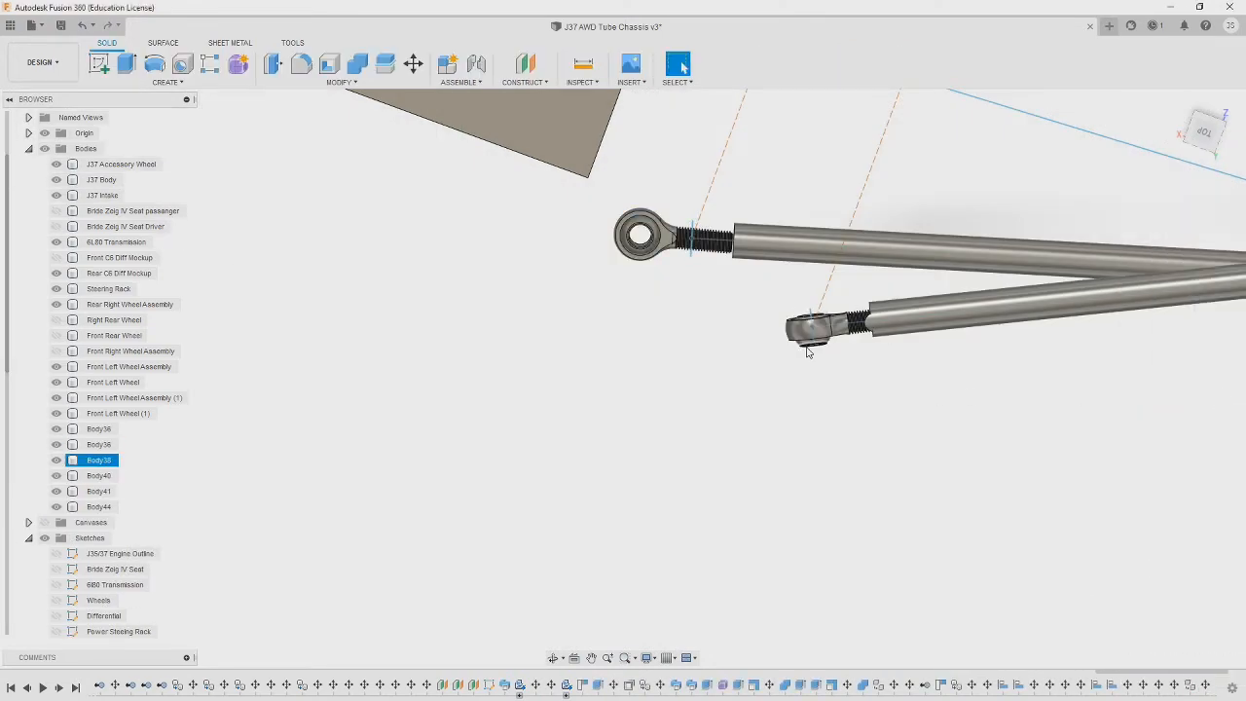
key(m)
drag(751, 301, 745, 338)
text(25)
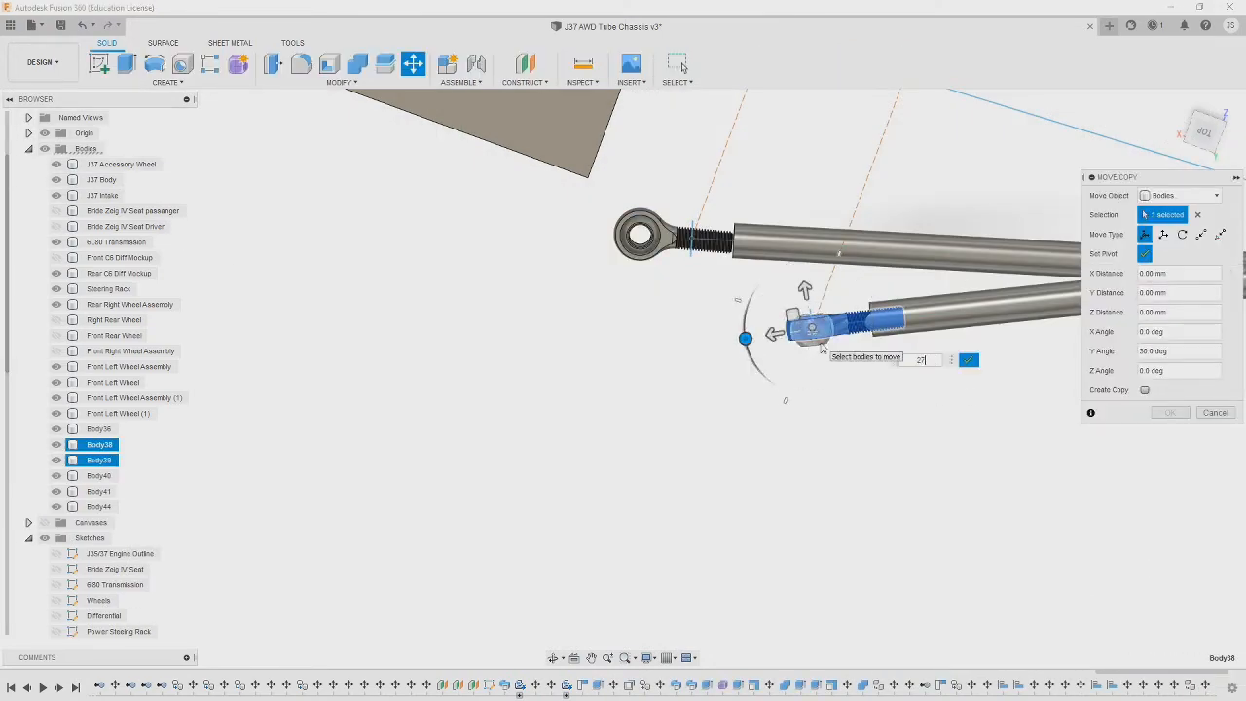
key(Return)
- Try to shift the rod end 2 mm along Z, reset the distance to 0 and cancel the move
click(805, 288)
text(2)
drag(1210, 152, 754, 142)
shift+middle_drag(753, 142, 768, 356)
drag(765, 374, 728, 374)
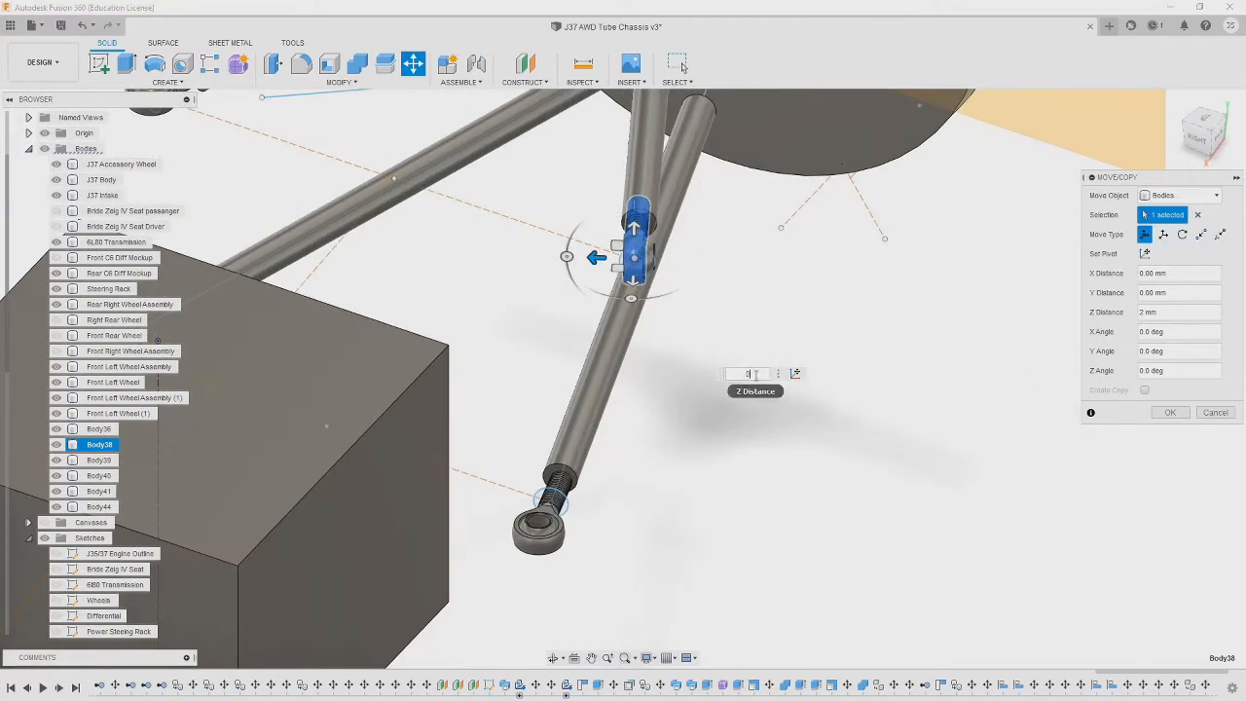
text(0)
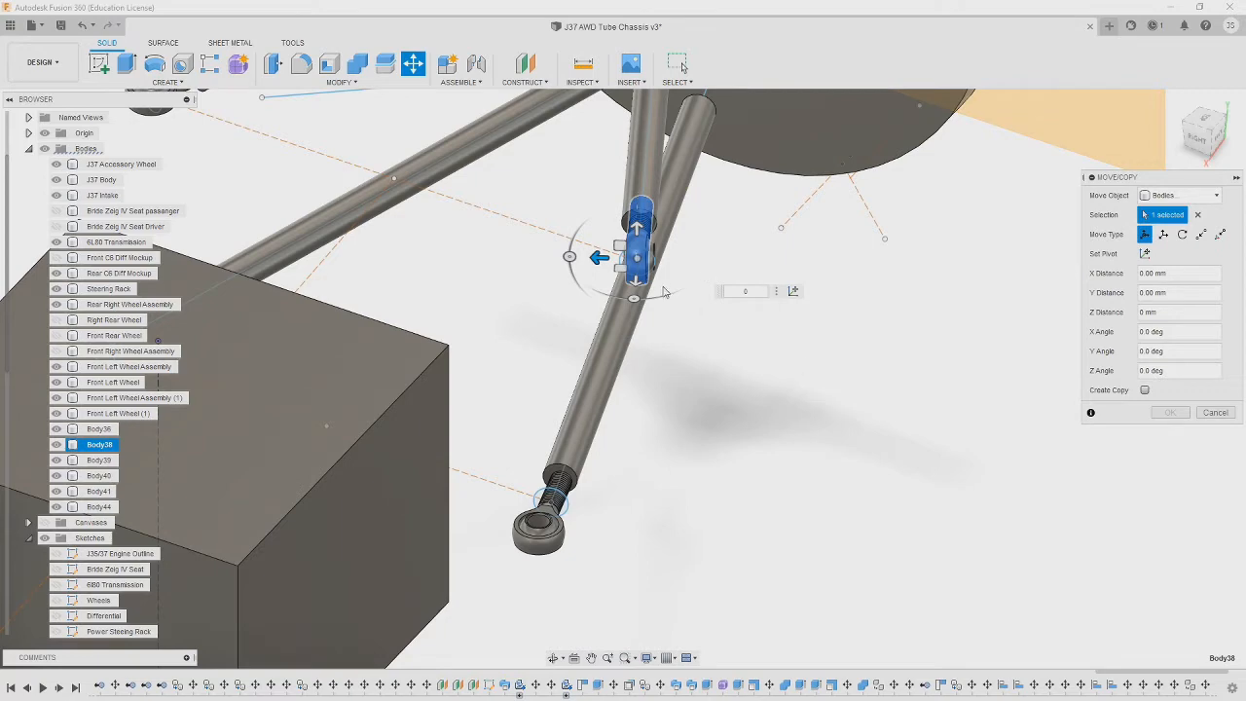
drag(1208, 133, 1167, 389)
click(1205, 409)
- Rotate the ball of the upper control arm's inner rod end about 30 degrees around its Y axis
key(m)
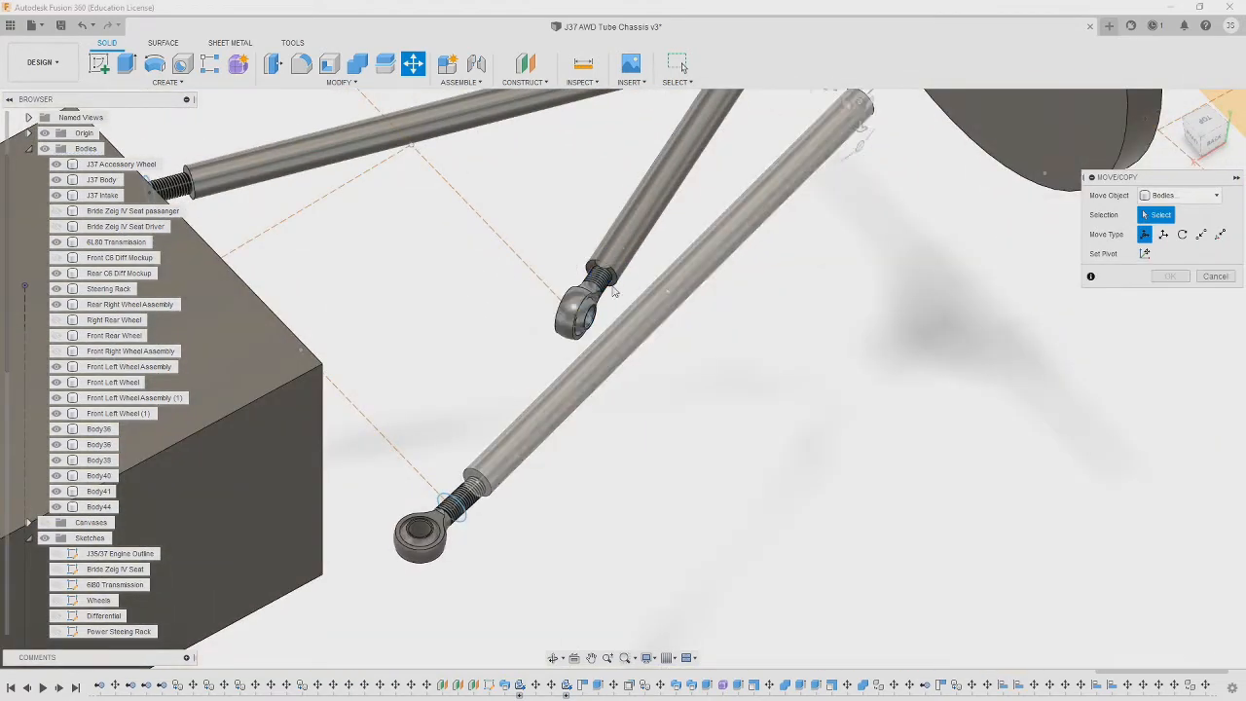
click(582, 322)
click(587, 341)
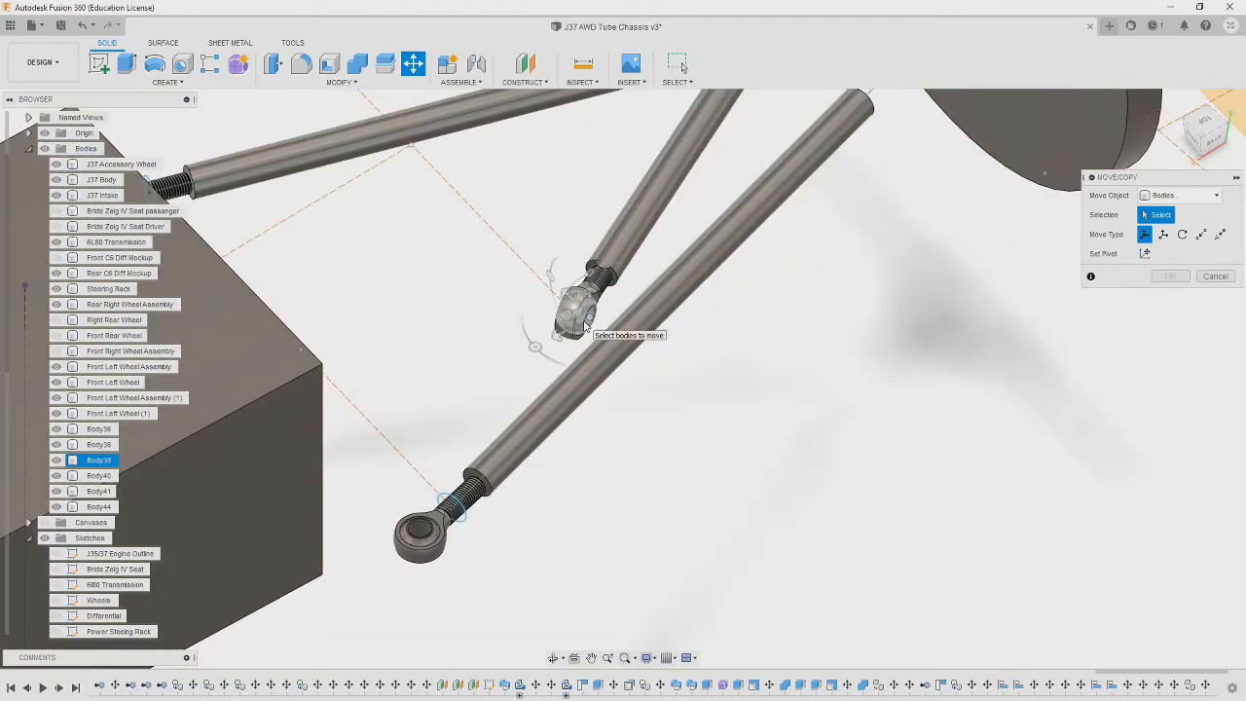
scroll(574, 292, up, 5)
click(545, 270)
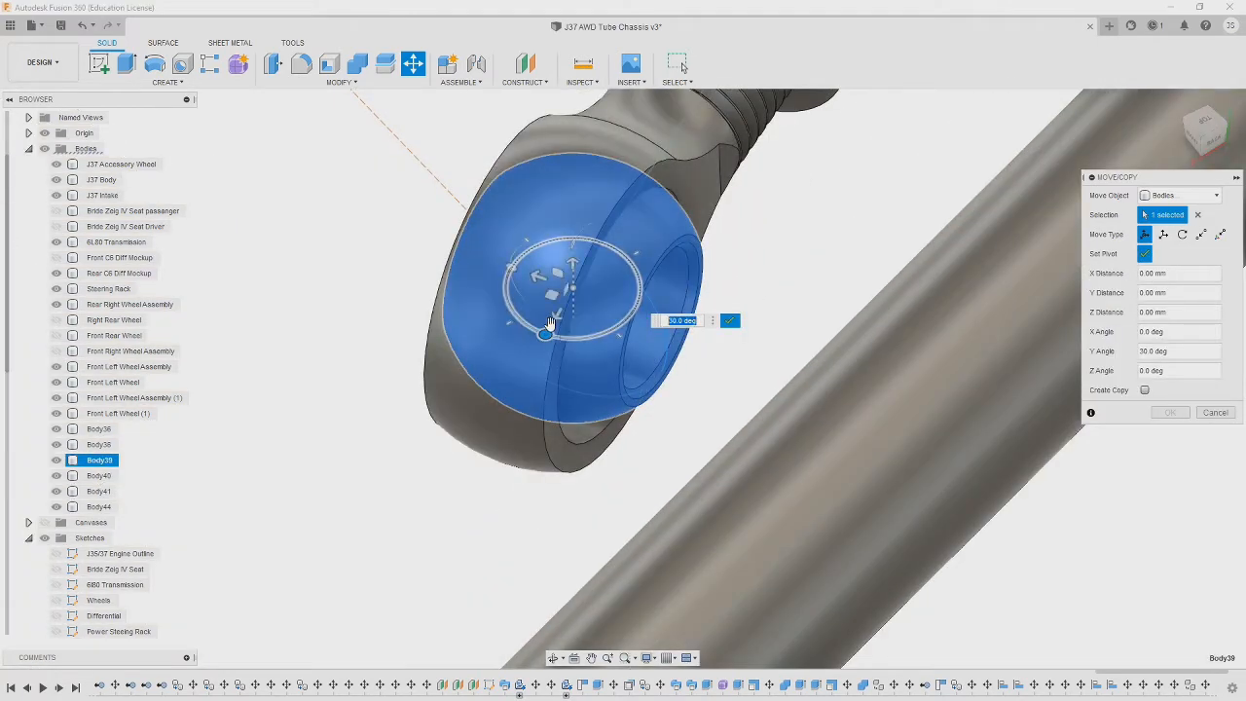
key(Escape)
scroll(793, 408, down, 5)
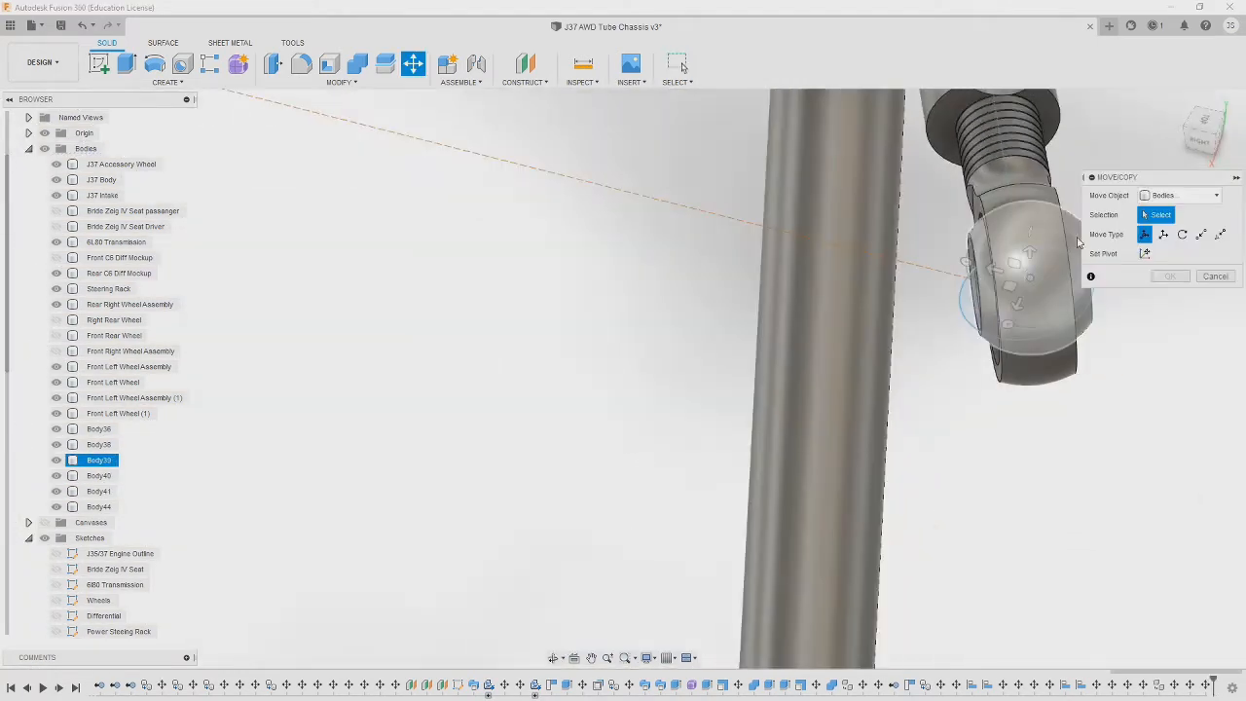
- Rotate the inner rod end together with its ball around the threaded shank until the eye of the ring faces upward
scroll(1027, 366, down, 2)
drag(788, 425, 819, 427)
click(968, 411)
click(1169, 394)
shift+middle_drag(1199, 159, 945, 409)
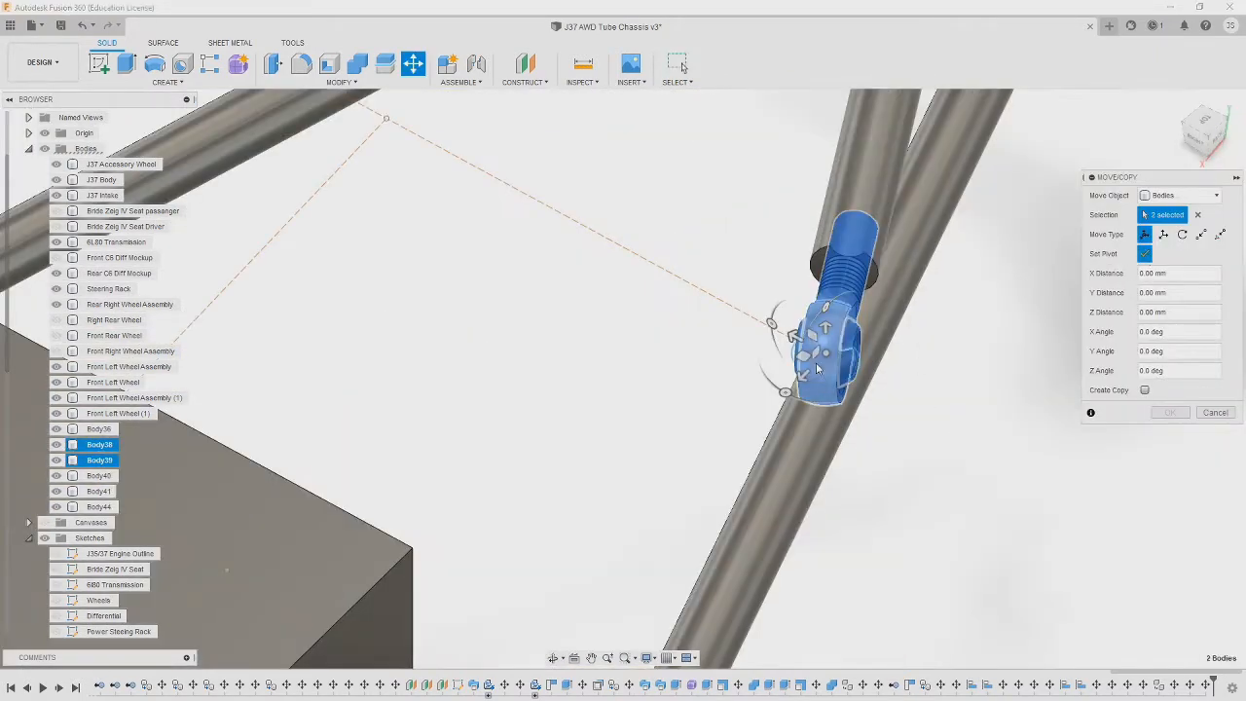
drag(765, 389, 832, 299)
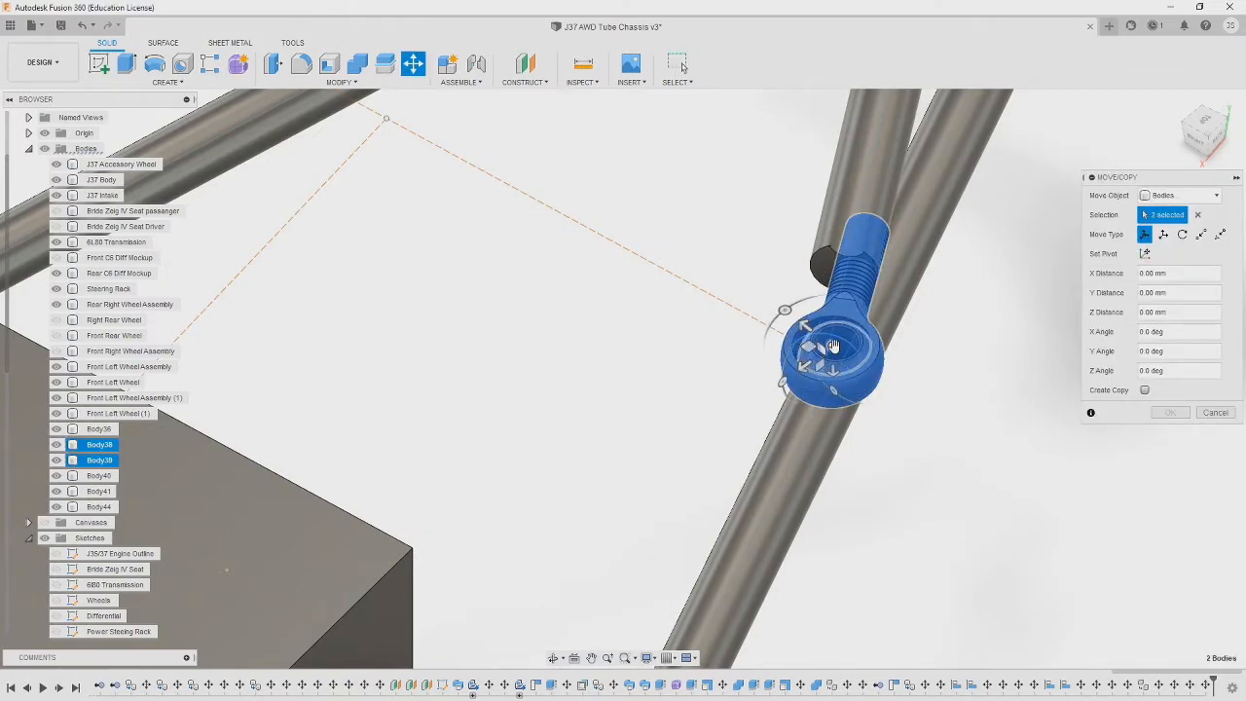
- Rotate the inner rod end and its ball by -1 degree about the Z axis, finish the move and check the suspension arms
click(1205, 134)
drag(972, 577, 930, 539)
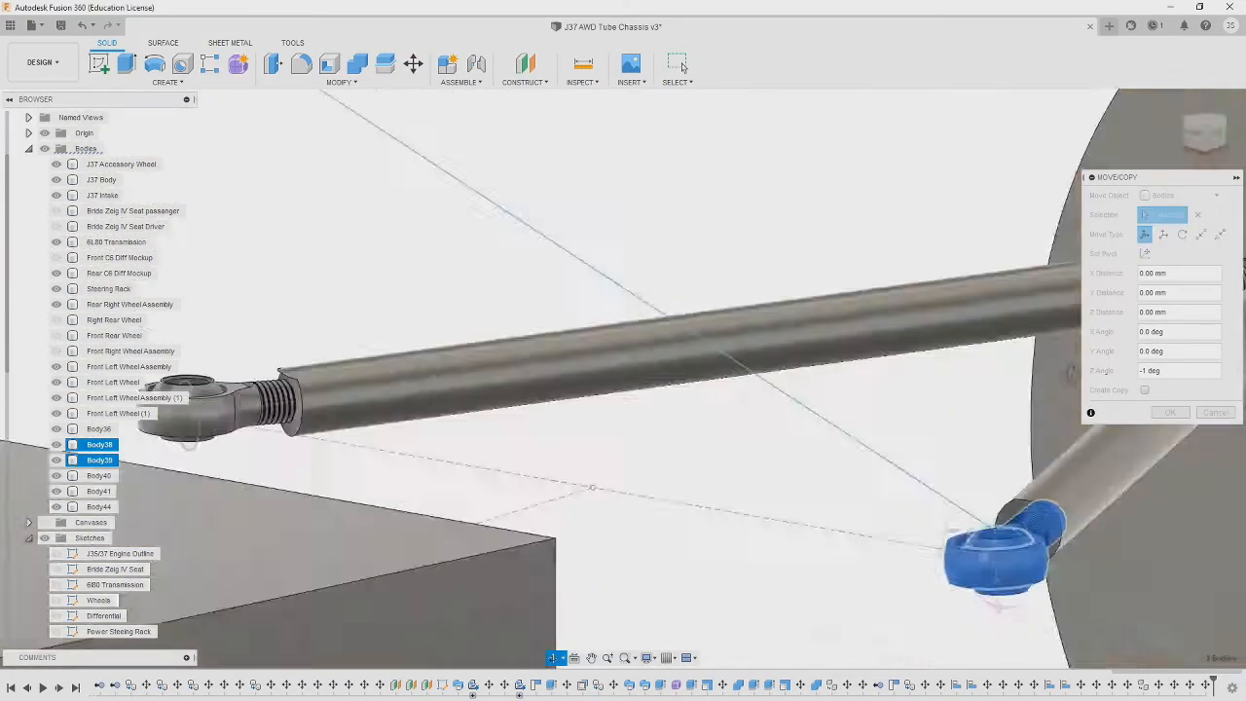
click(681, 65)
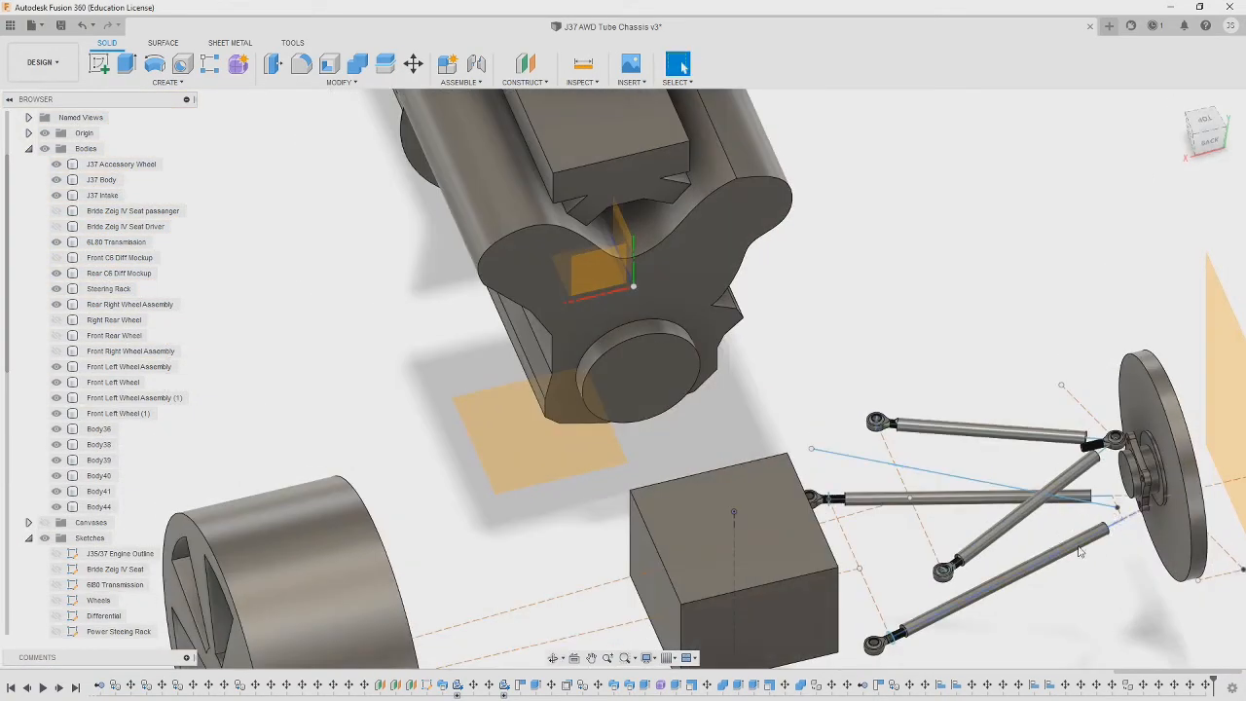
shift+middle_drag(1080, 552, 1118, 554)
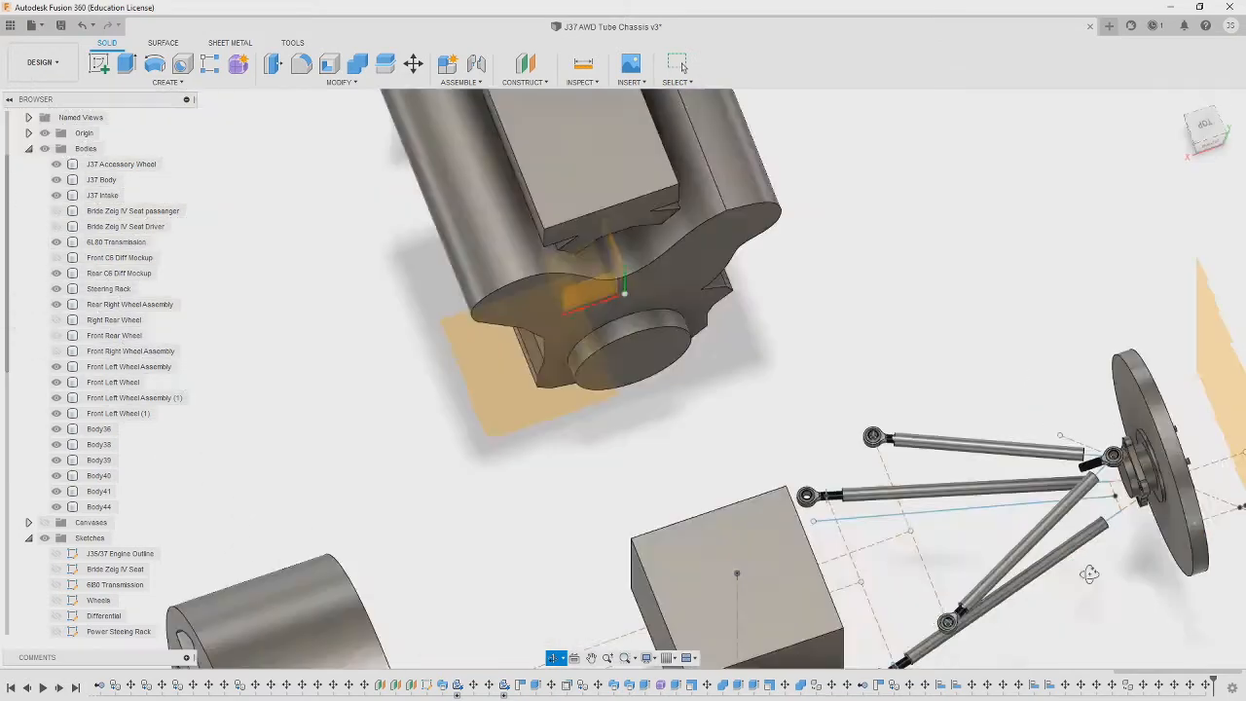
click(681, 64)
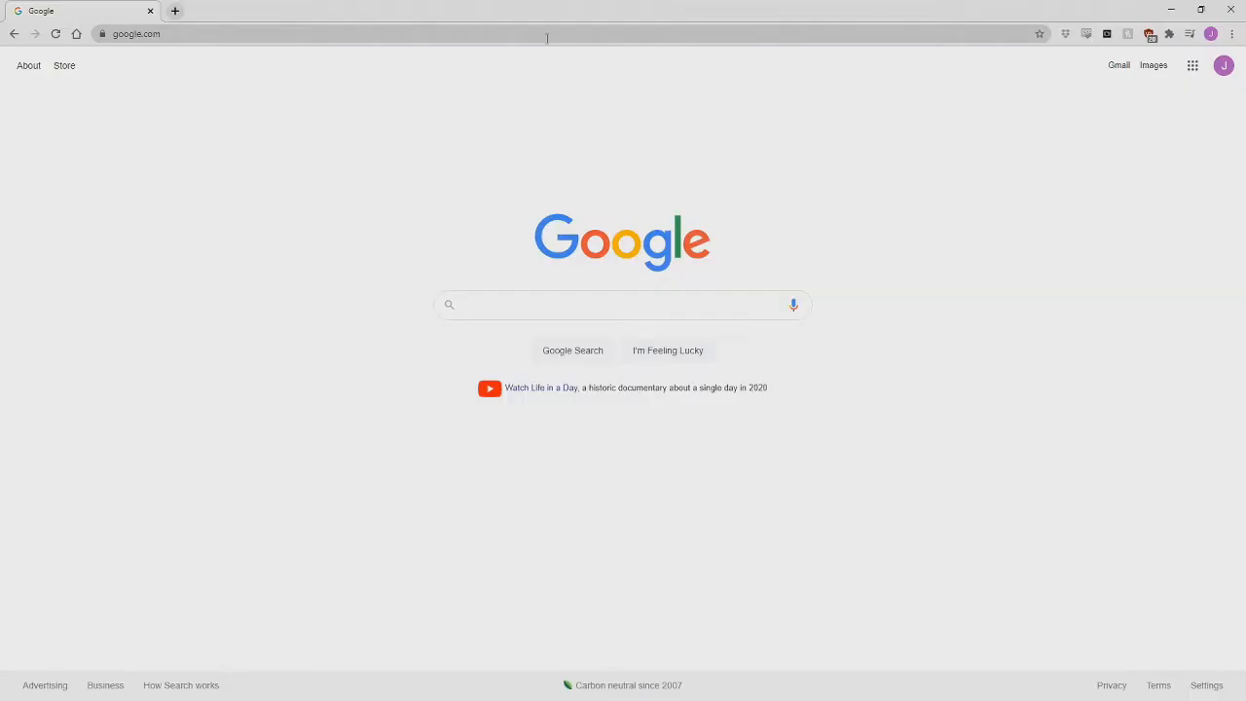
- Switch to Google Chrome and search Google Images for "e55 ball joint"
click(545, 33)
text(e55 ball joint)
key(Return)
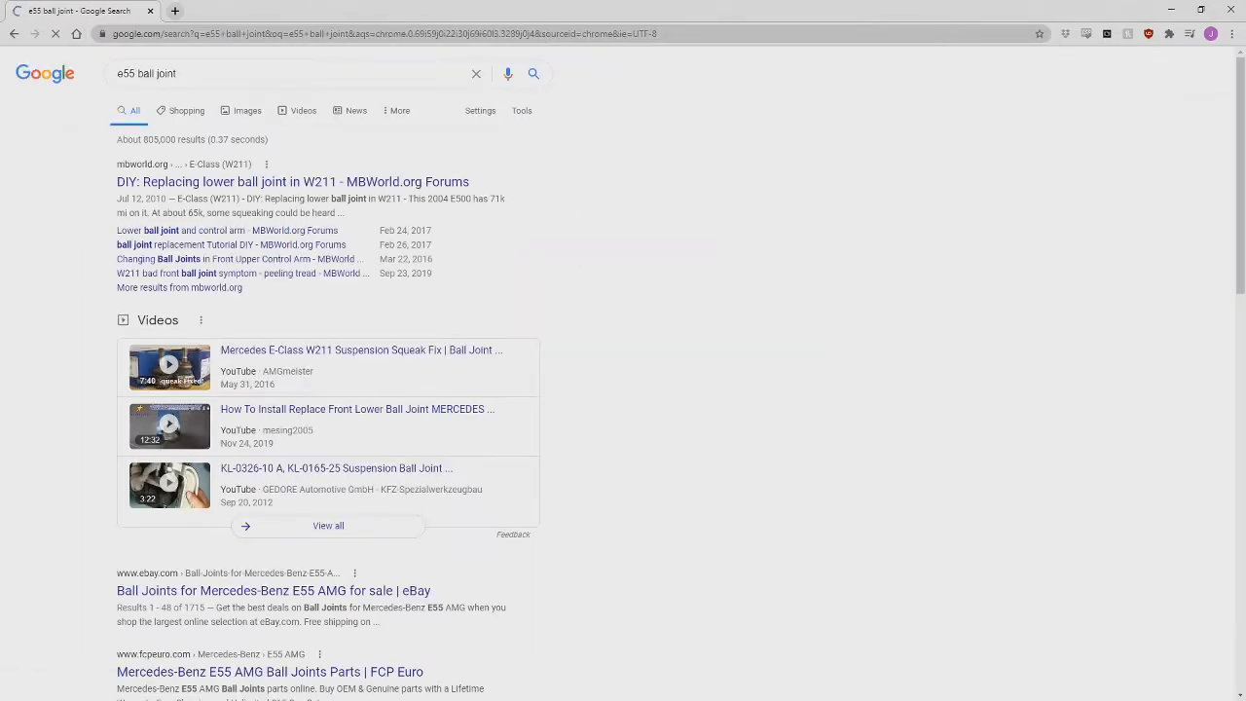
click(239, 111)
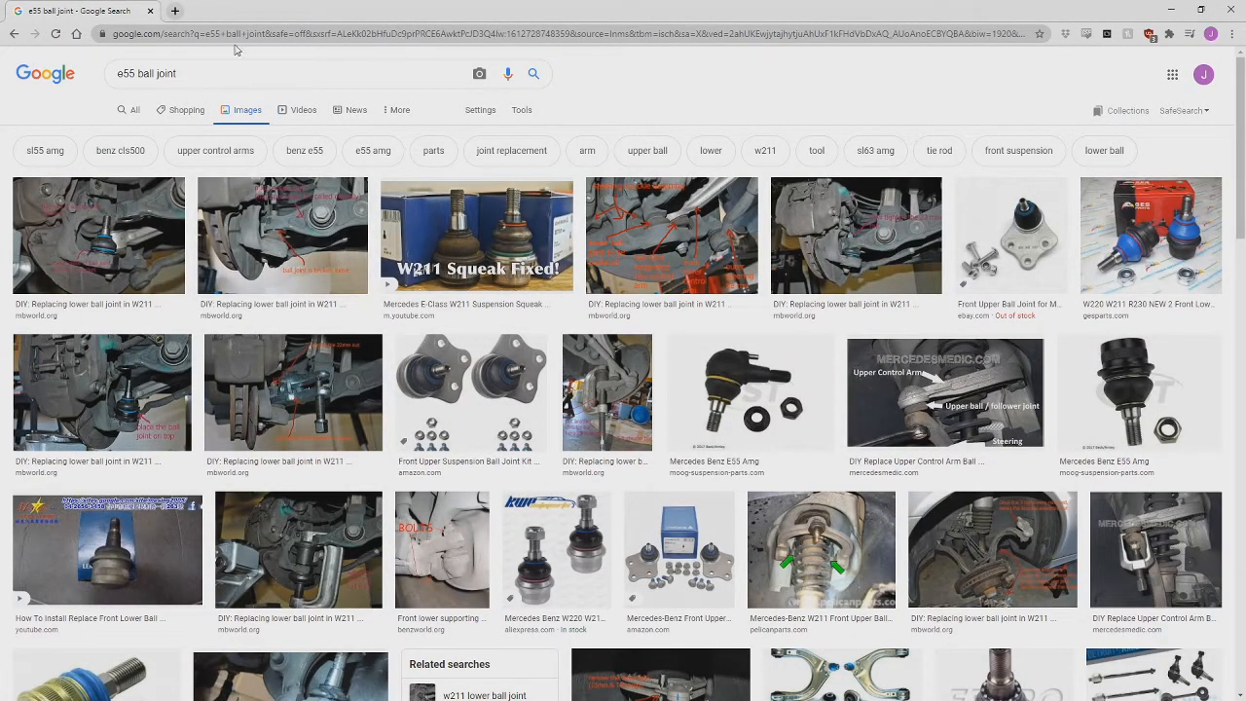
- Narrow the image search to "e55 ball joint front upper"
click(1012, 239)
click(211, 64)
text(front upper)
key(Return)
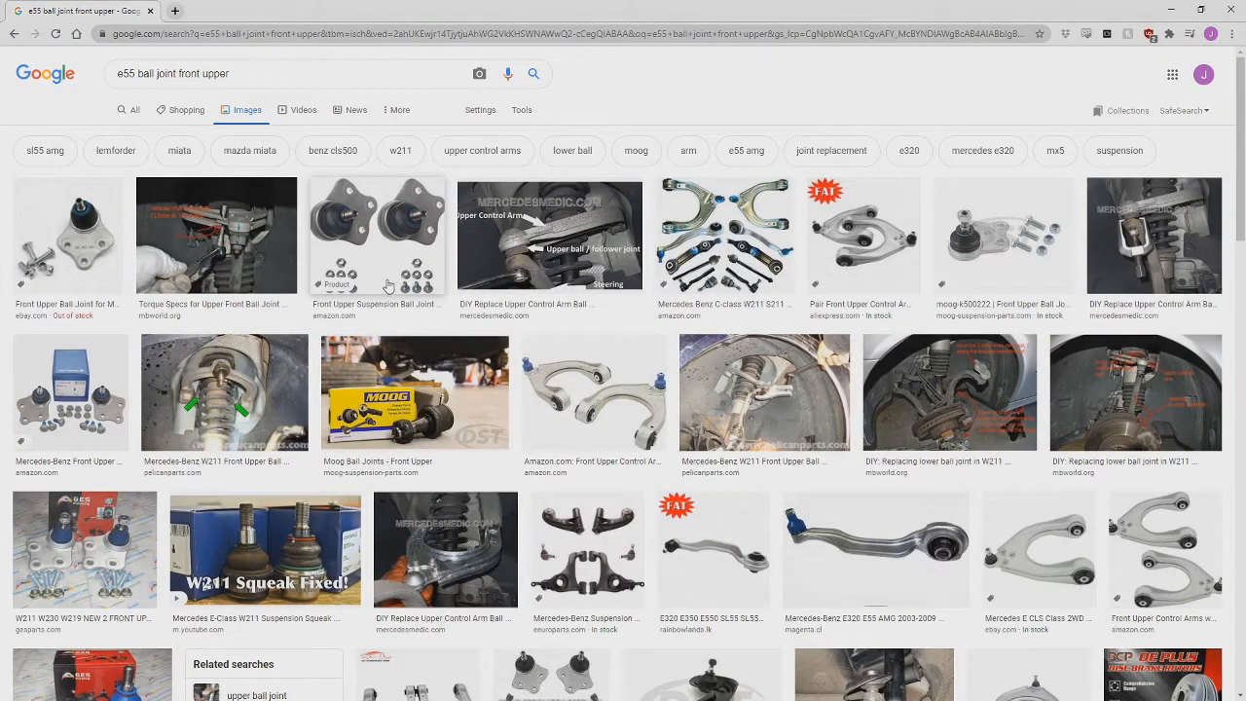
- Extend the front upper ball joint image search with "diamensions" and look through the results
scroll(399, 285, down, 1)
text(diamensions)
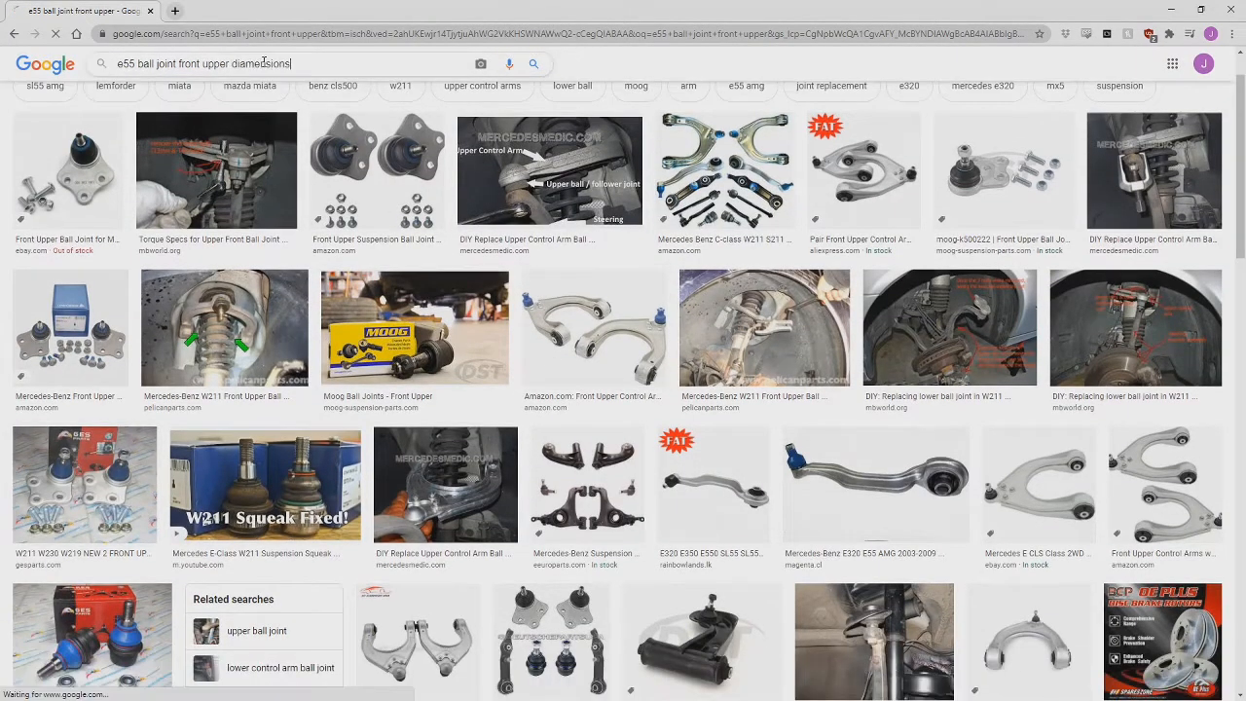
key(Return)
scroll(312, 280, down, 1)
- Search for "DAW audio" in a new tab and open the MusicRadar article on the best DAWs of 2021
click(175, 11)
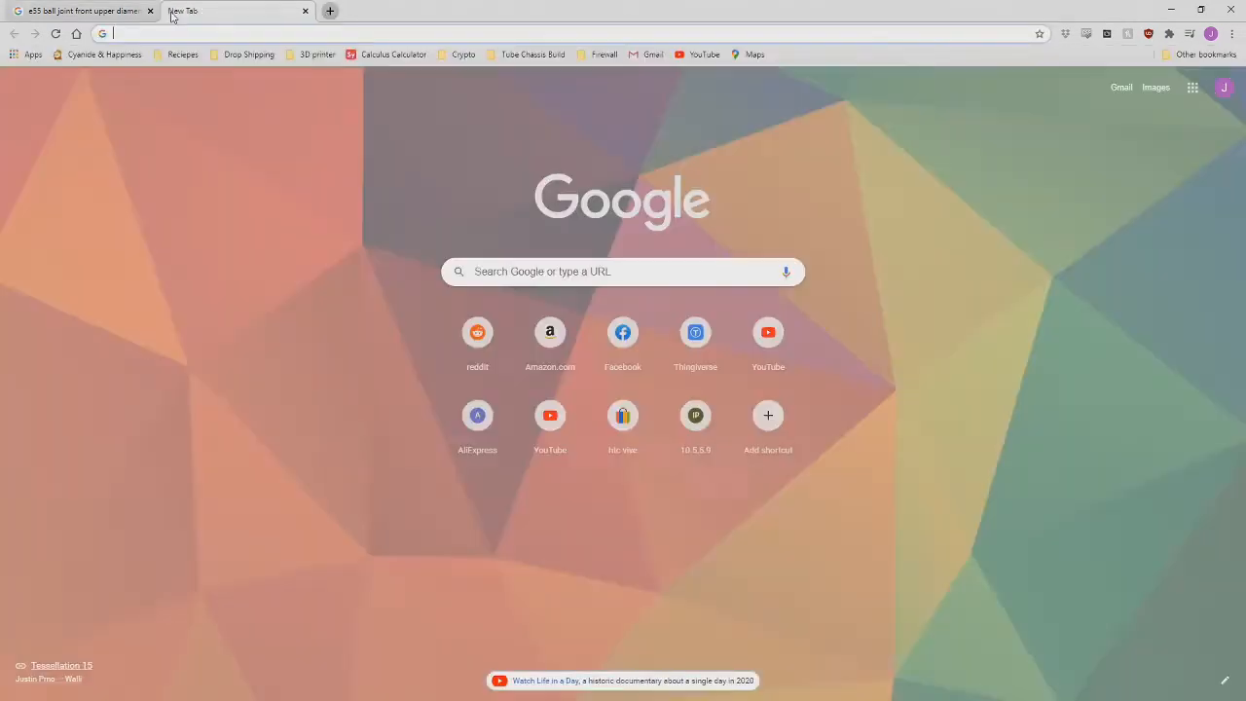
text(DAW audio)
key(Return)
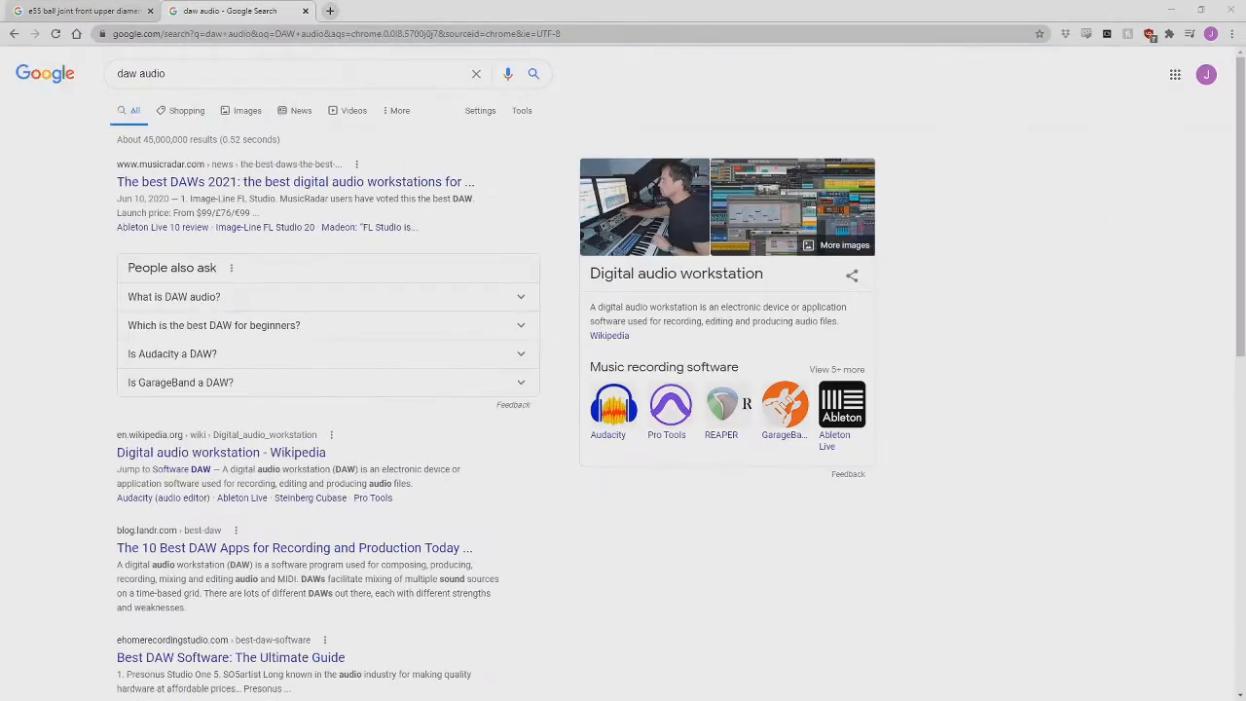
click(292, 181)
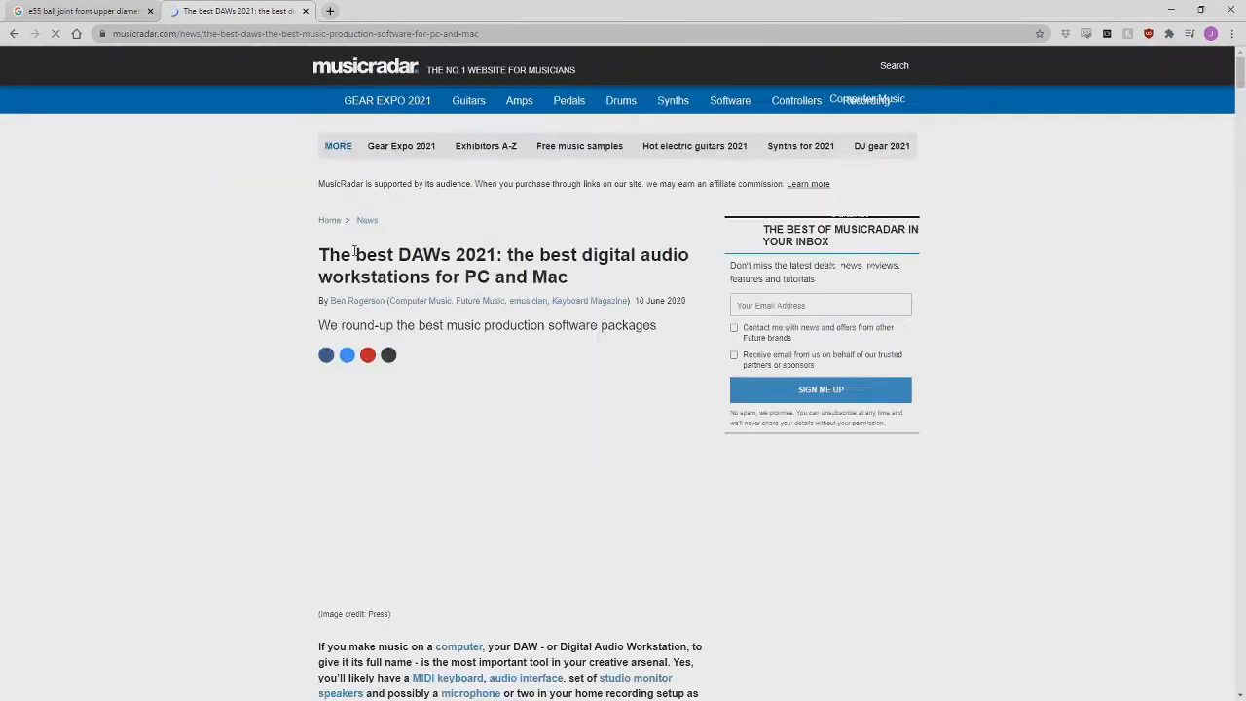
- Read through the MusicRadar ranking of digital audio workstations, comparing the listed programs and their screenshots
scroll(157, 240, down, 15)
scroll(382, 217, down, 20)
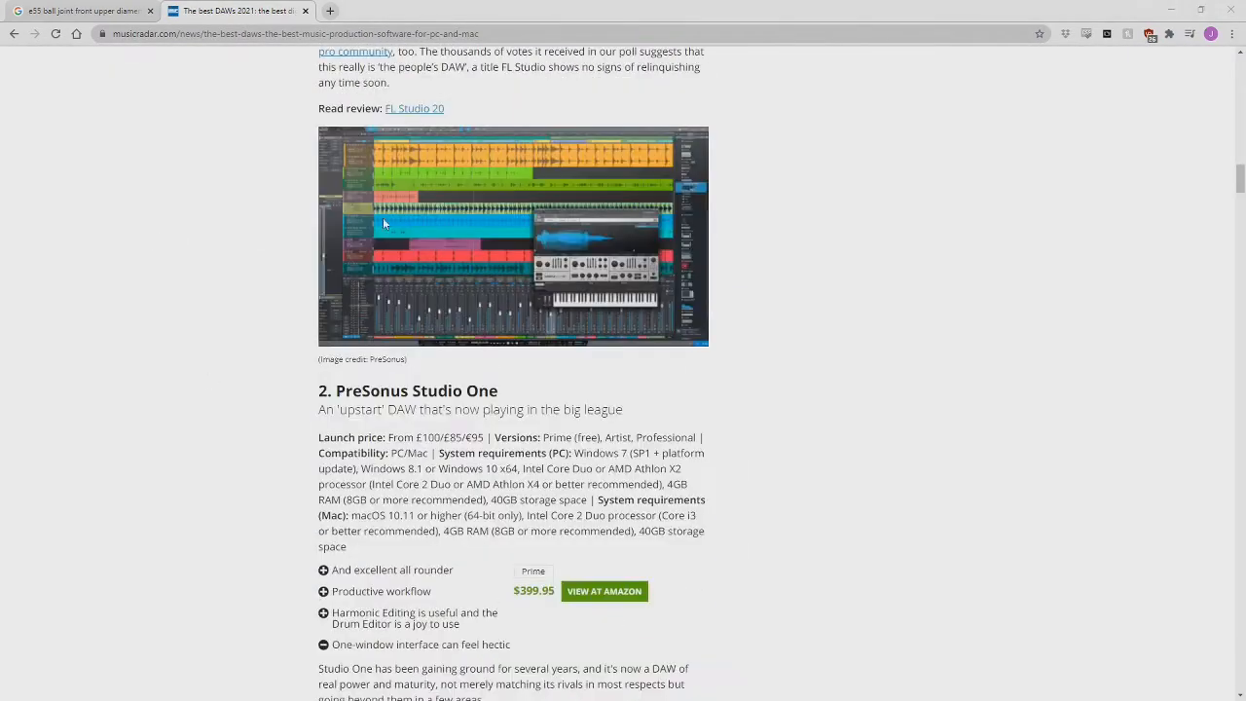
scroll(720, 332, up, 8)
scroll(505, 310, down, 20)
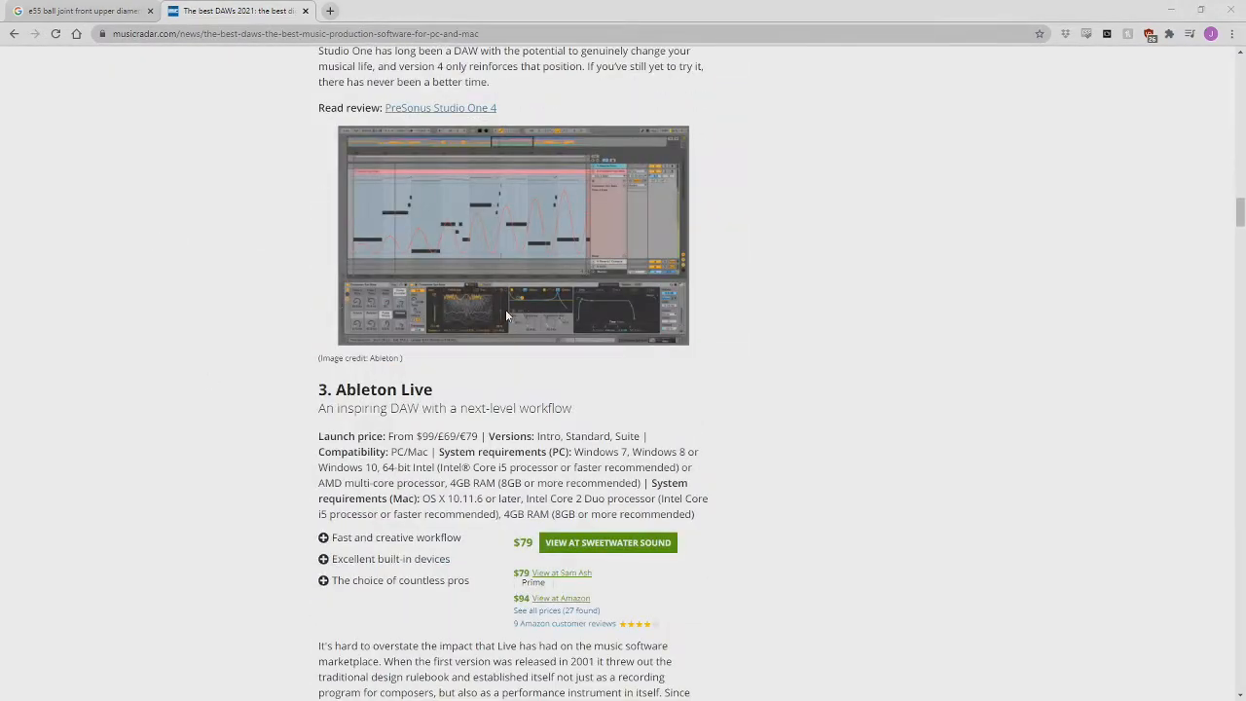
scroll(531, 350, down, 9)
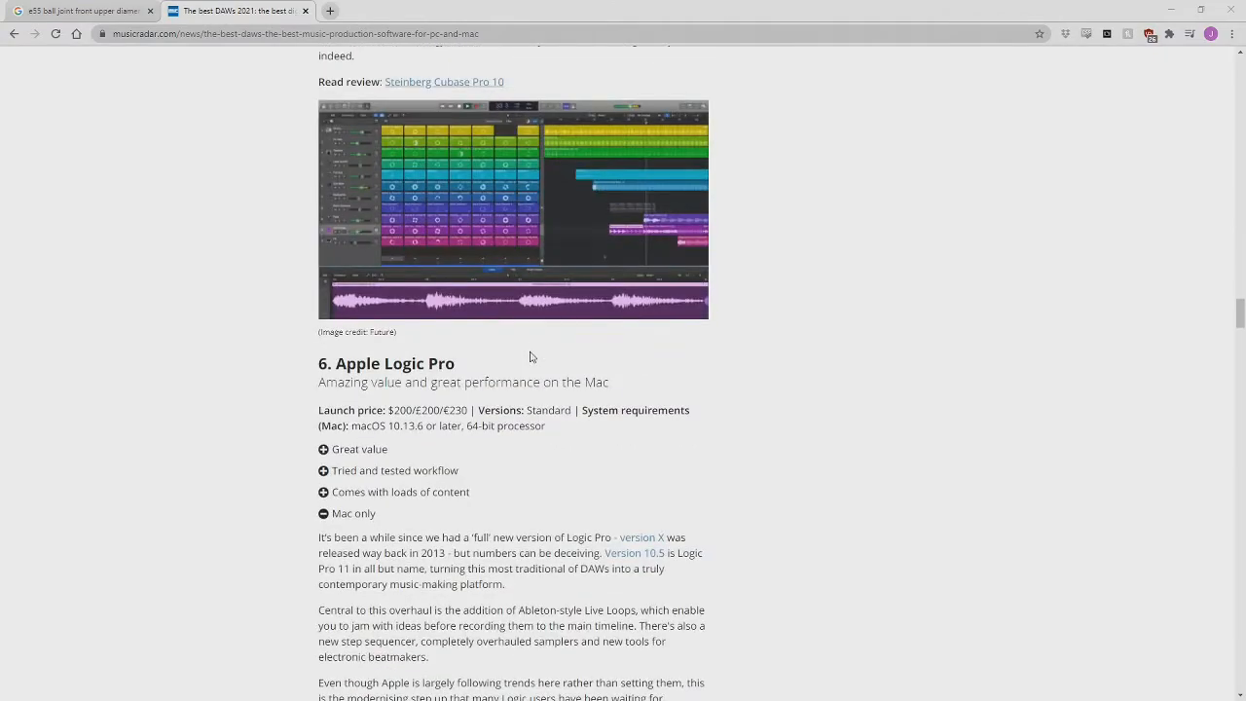
scroll(387, 363, down, 20)
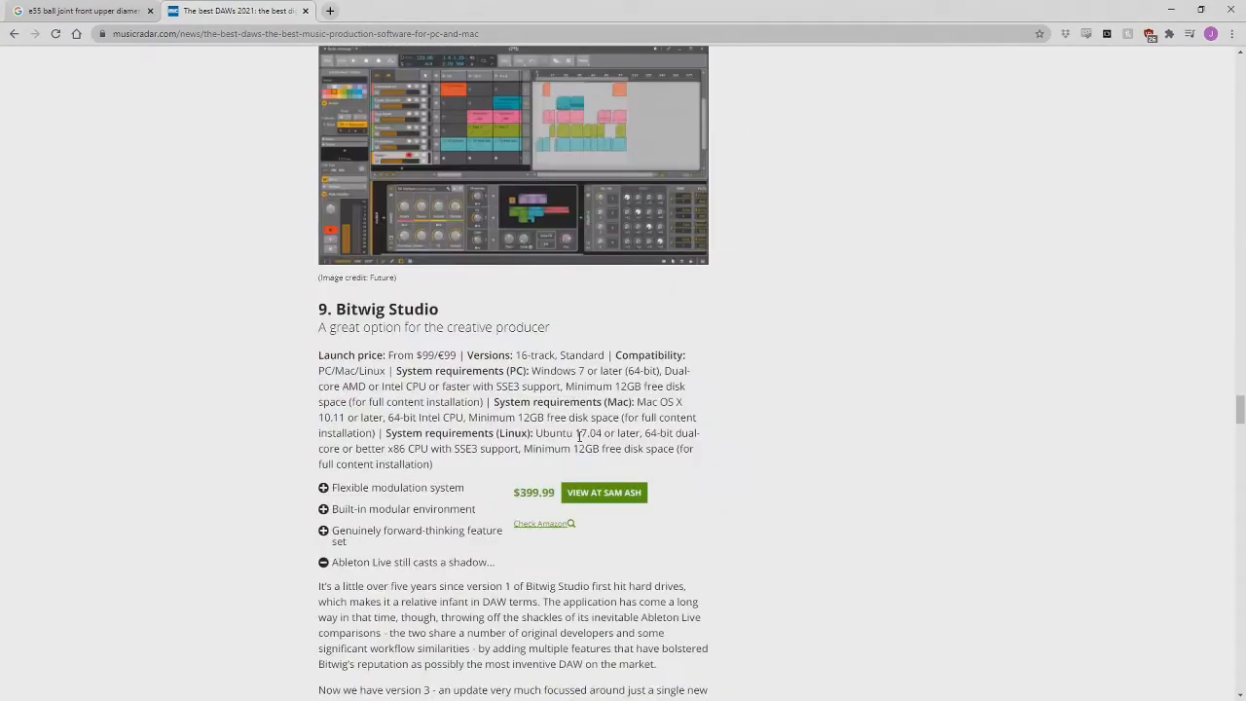
scroll(503, 455, up, 20)
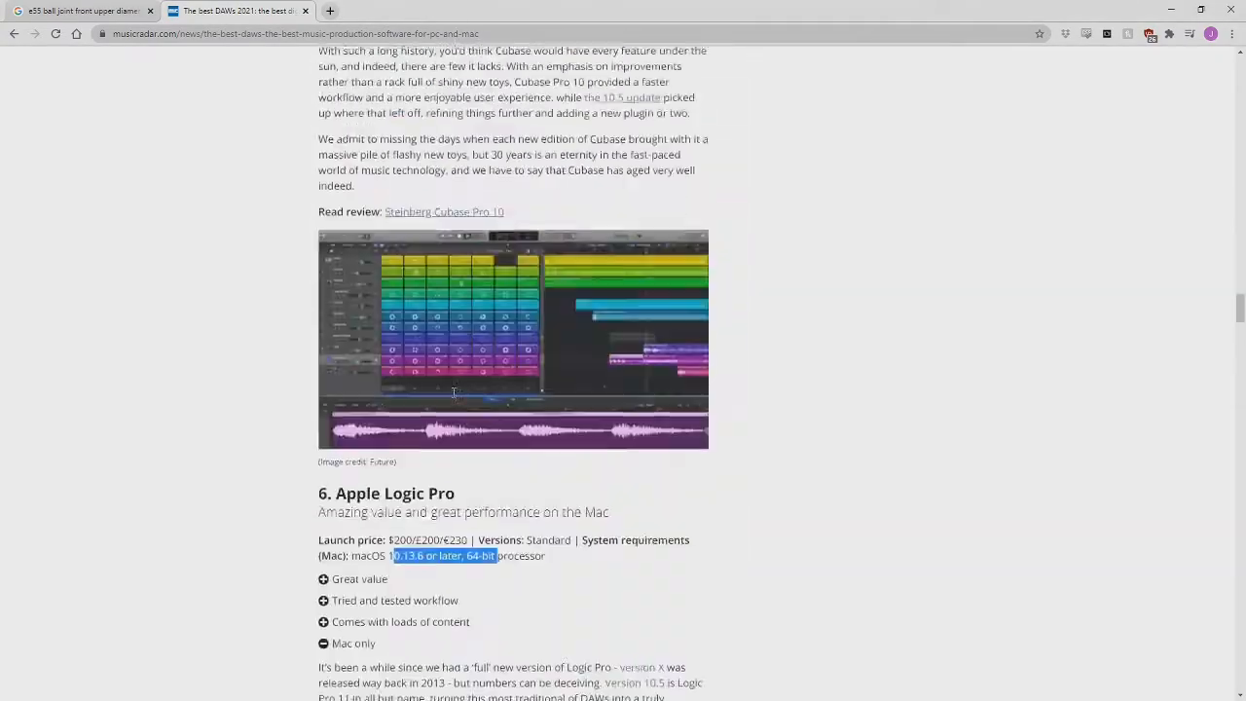
- Open audiotool.com in a new tab, load the track "slowly getting back into making music again" and look over the home page
click(329, 10)
text(audiotool.com)
key(Return)
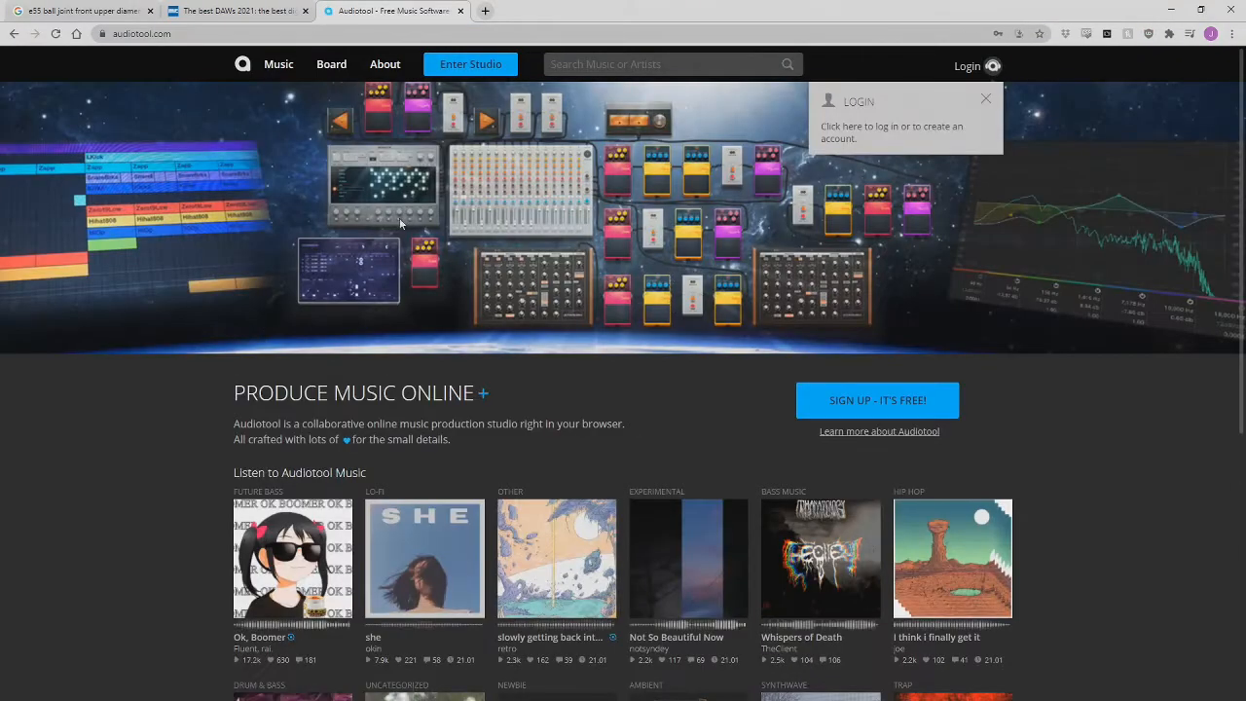
scroll(548, 252, down, 3)
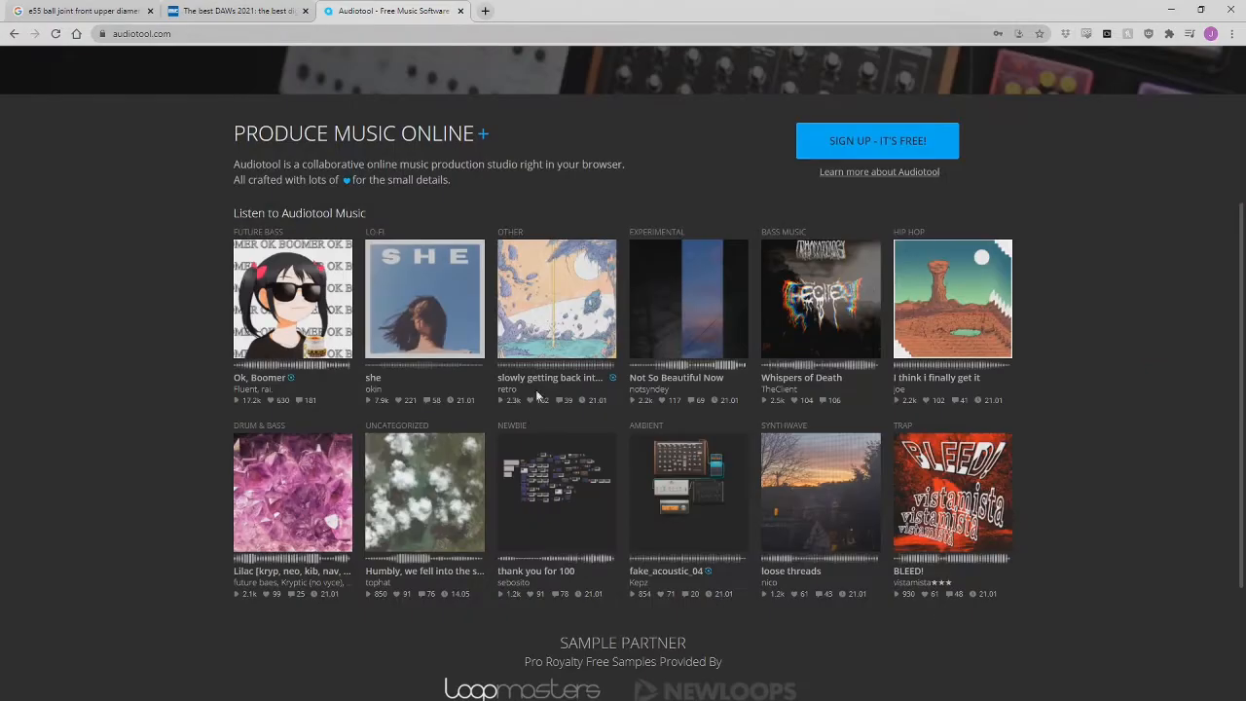
click(557, 289)
scroll(726, 387, up, 3)
scroll(726, 386, down, 5)
scroll(648, 398, up, 5)
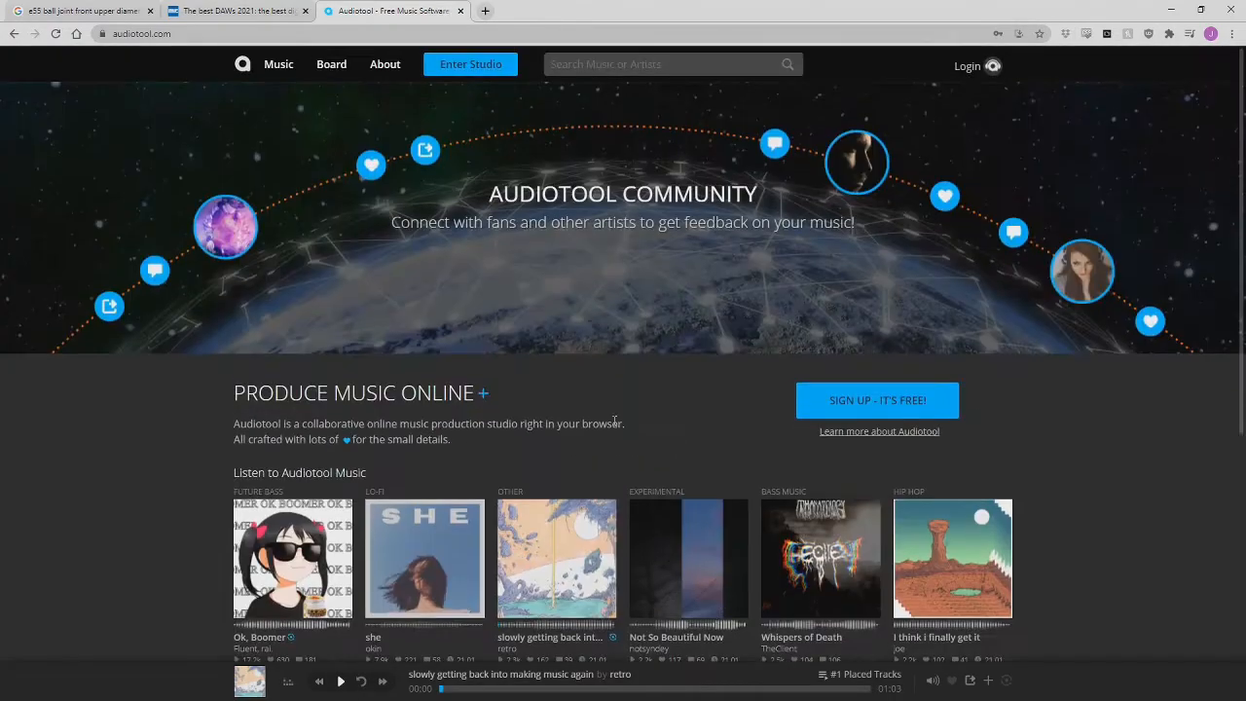
- View the Audiotool board, close its tab and skim the MusicRadar DAW article again
click(330, 64)
scroll(359, 244, down, 10)
click(460, 11)
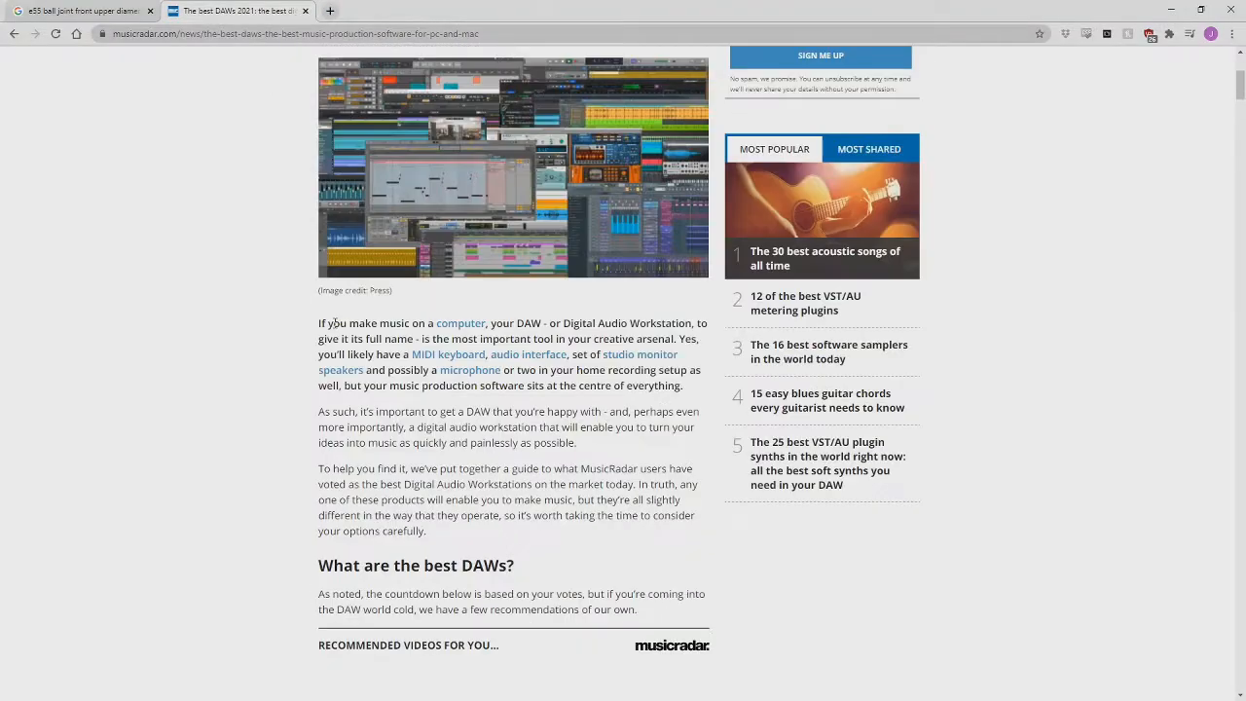
scroll(623, 390, down, 20)
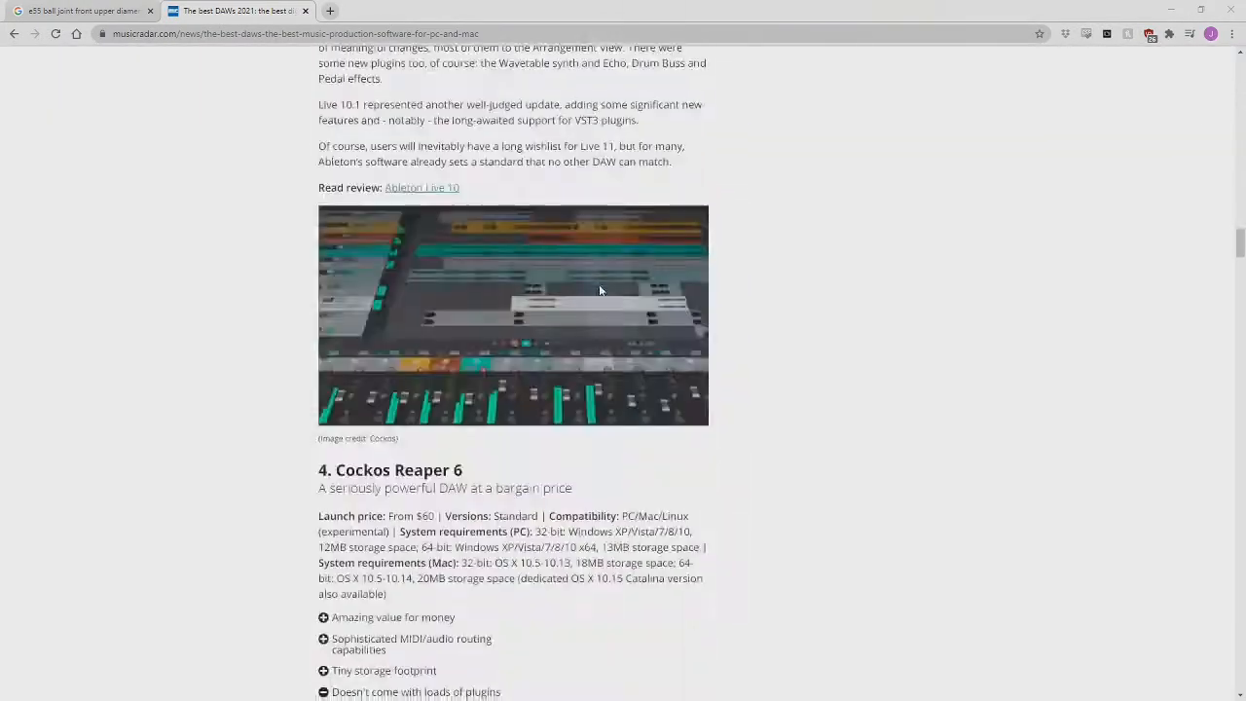
scroll(1121, 311, up, 15)
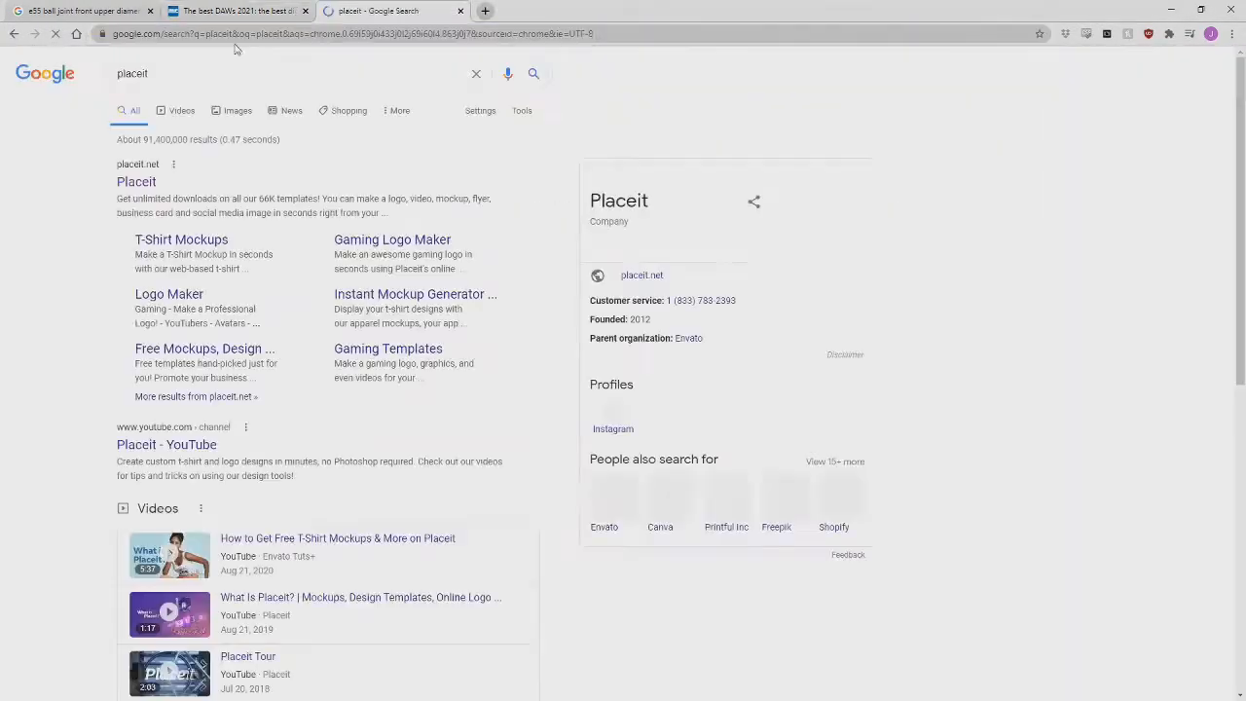
- Open the Placeit site, go to its video intro maker and open the logo reveal template with liquid animations
click(133, 181)
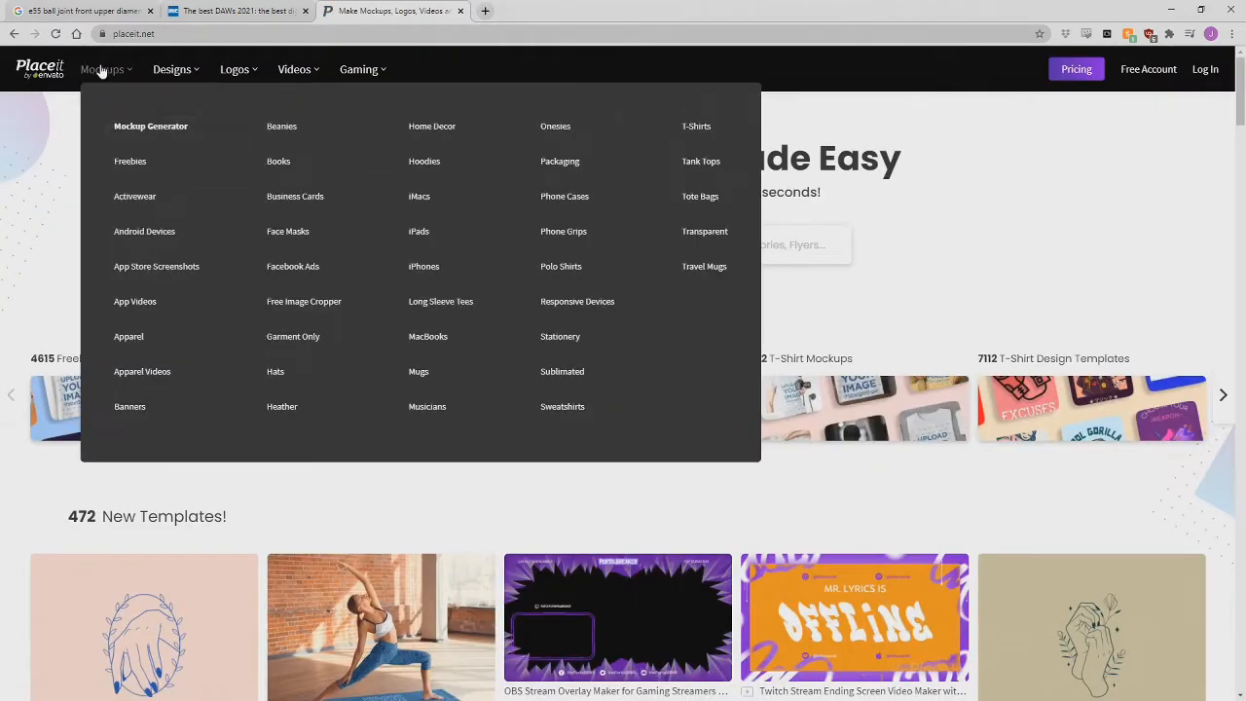
mouse_move(303, 74)
click(323, 340)
click(526, 333)
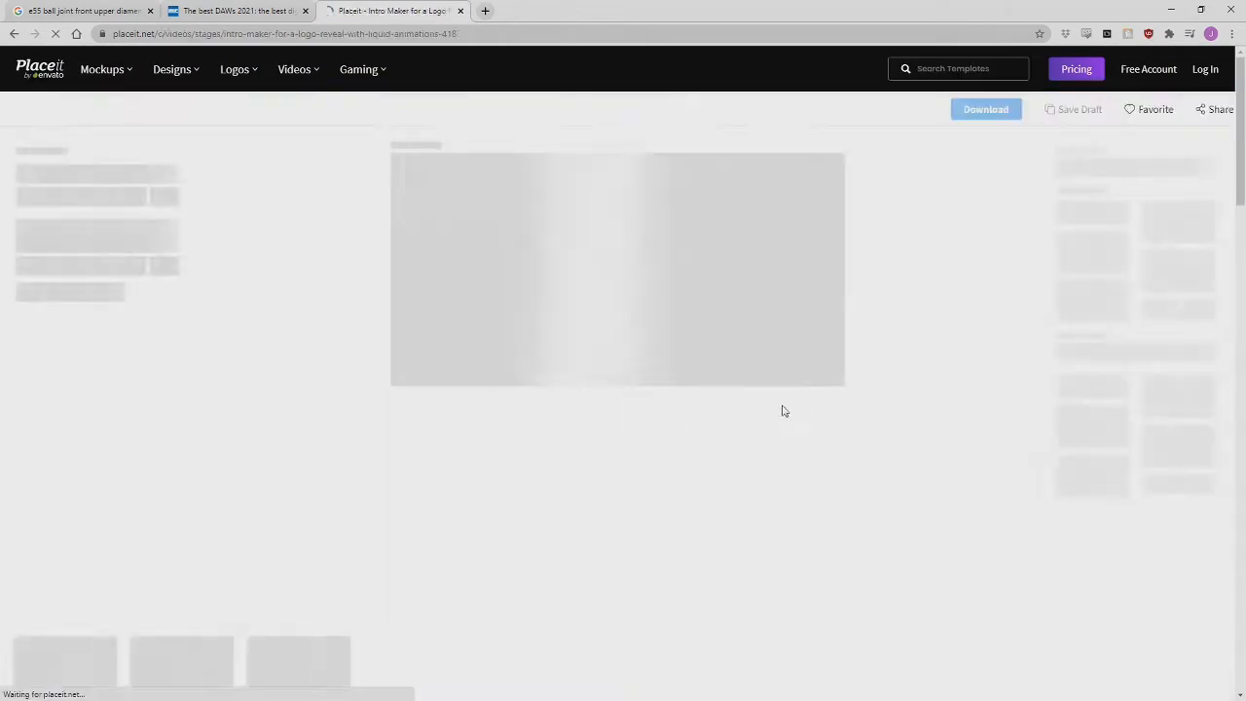
- Go back to browse the Placeit intro templates and home page, and close the Placeit tab
key(alt+Left)
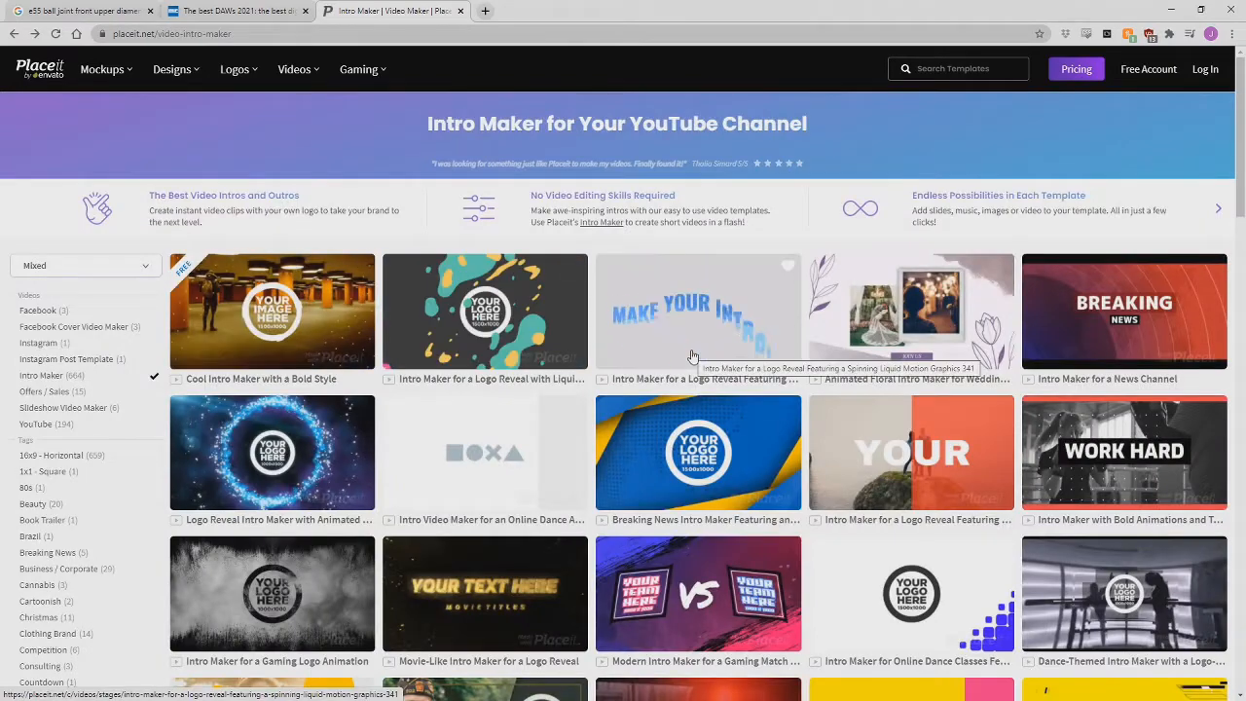
scroll(244, 234, down, 10)
key(alt+Left)
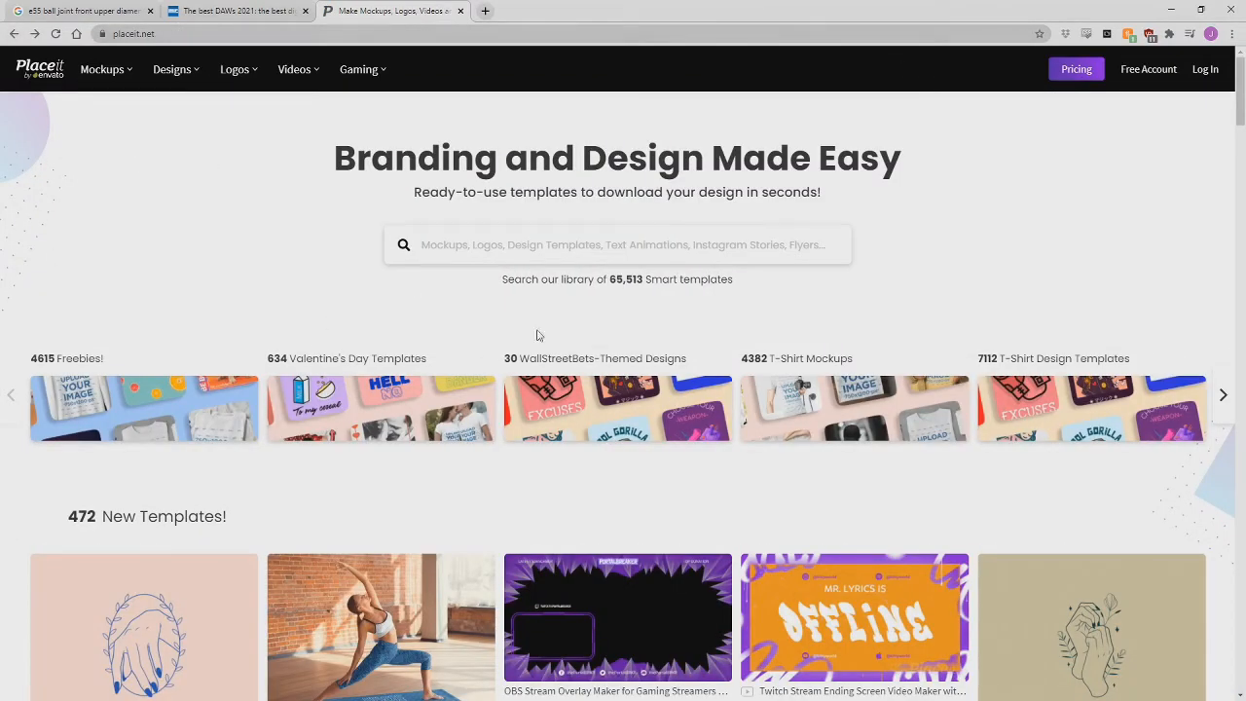
scroll(740, 528, down, 10)
scroll(739, 528, up, 10)
key(ctrl+w)
- Return to the ball joint image results and search for "e55 front upper ball joint bolt spec"
key(ctrl+shift+Tab)
scroll(179, 412, down, 8)
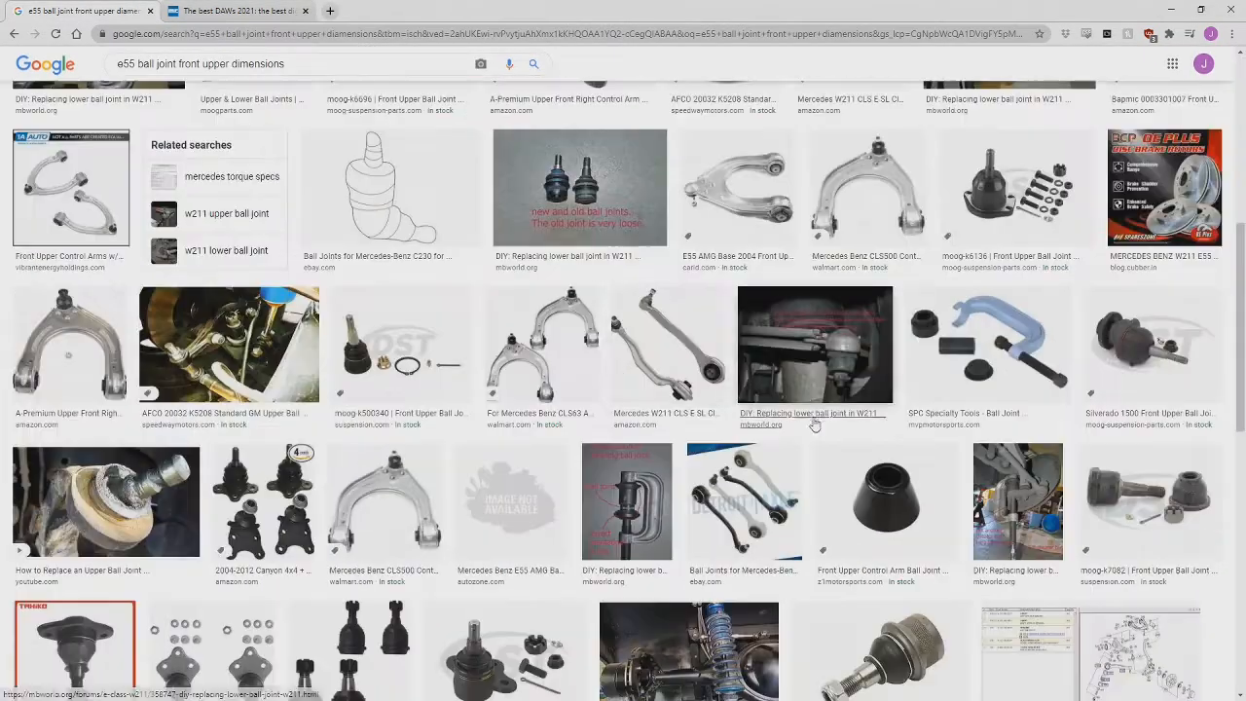
scroll(179, 413, up, 8)
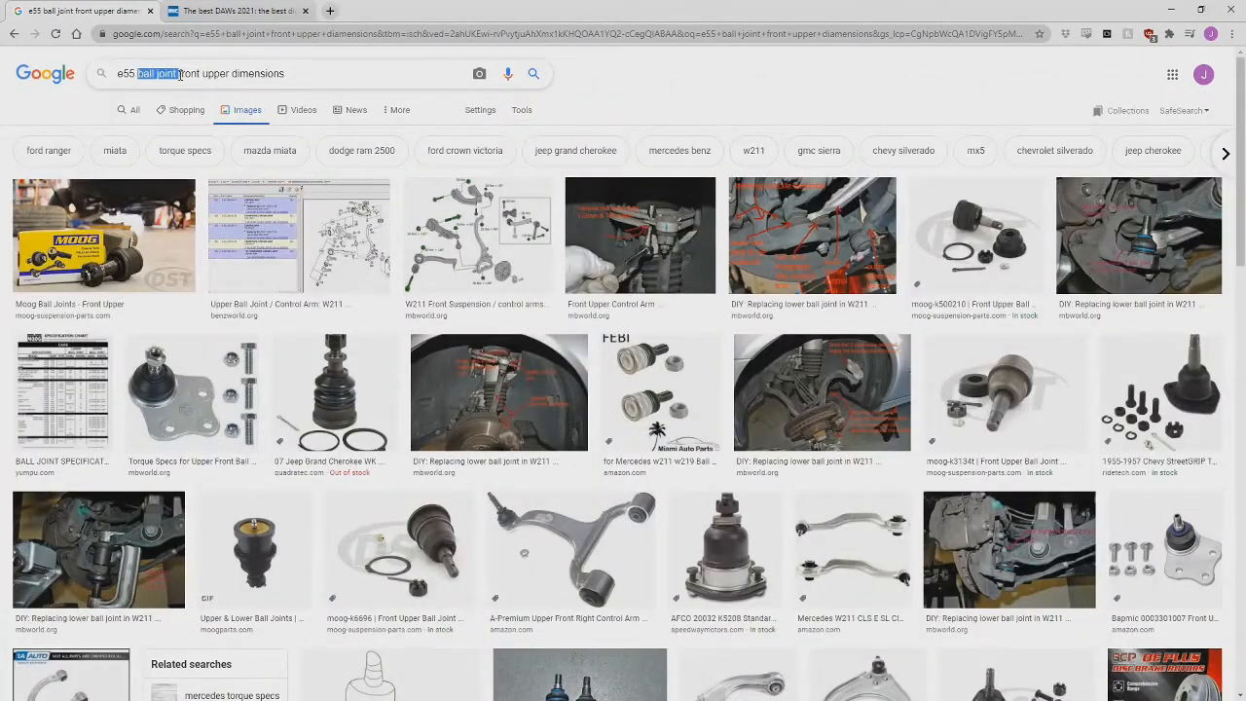
text(c)
key(Return)
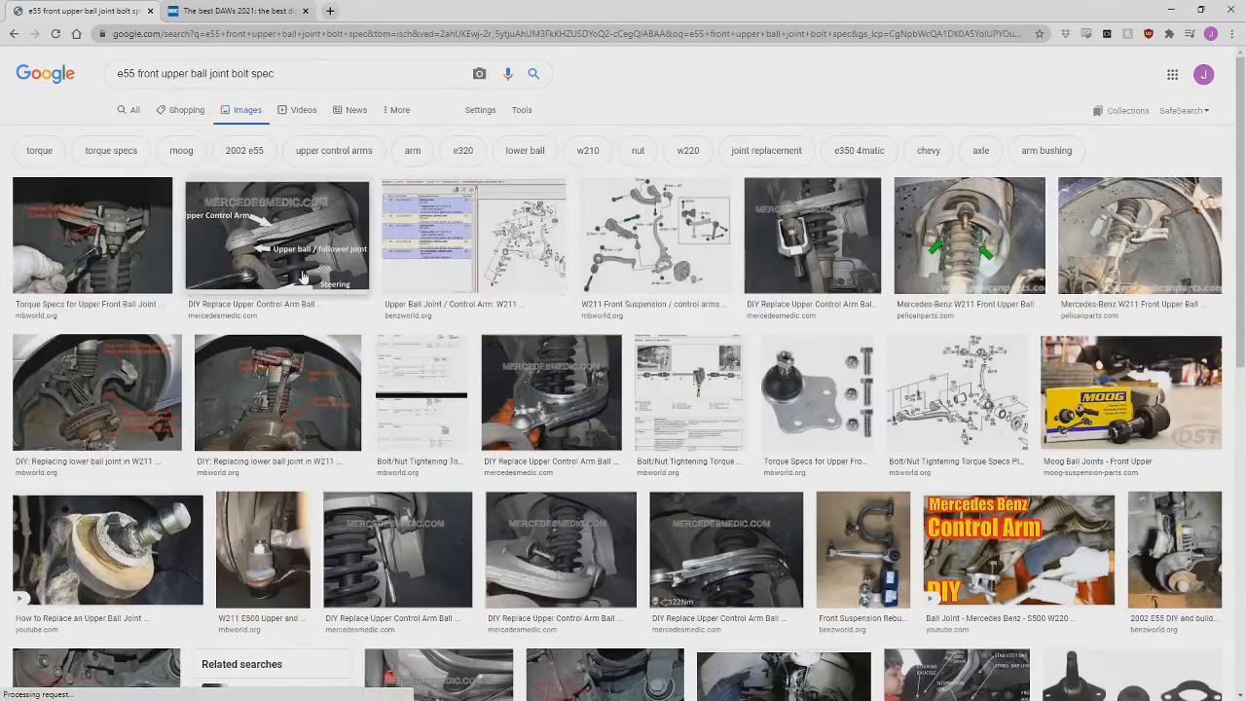
- Open the BenzWorld thread on the W211 E500 upper ball joint, skim its replies and close it
click(457, 234)
click(1160, 205)
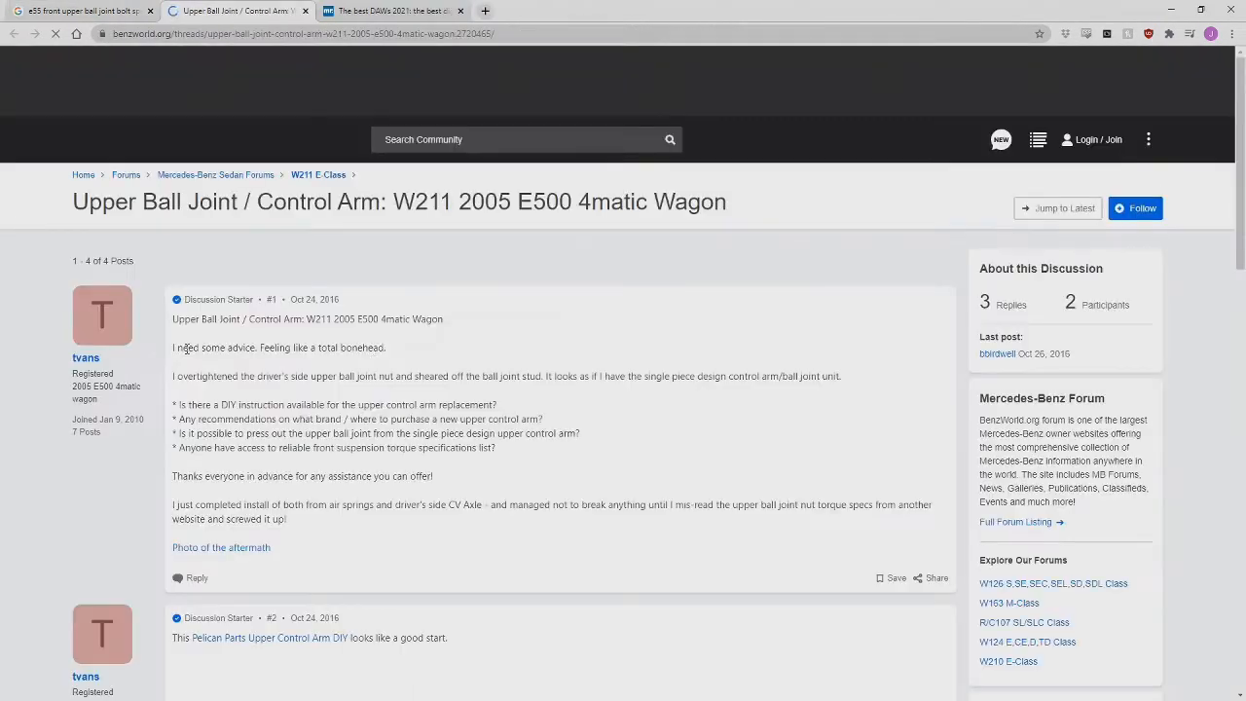
scroll(273, 483, down, 9)
scroll(273, 484, down, 10)
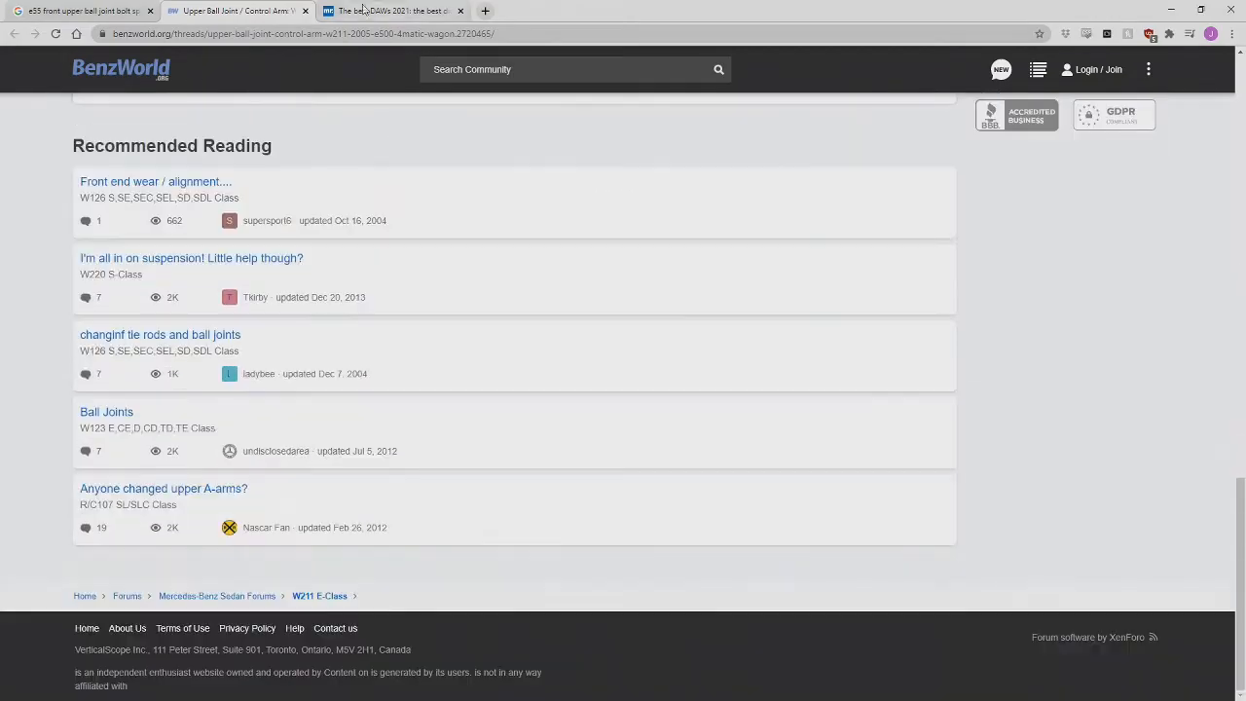
click(304, 11)
- Search images for "e55 front upper ball joint bolt" and preview the MBWorld photos of the upper control arm and lower ball joint
scroll(604, 237, up, 2)
click(355, 76)
key(BackSpace)
key(BackSpace)
key(BackSpace)
key(BackSpace)
key(Return)
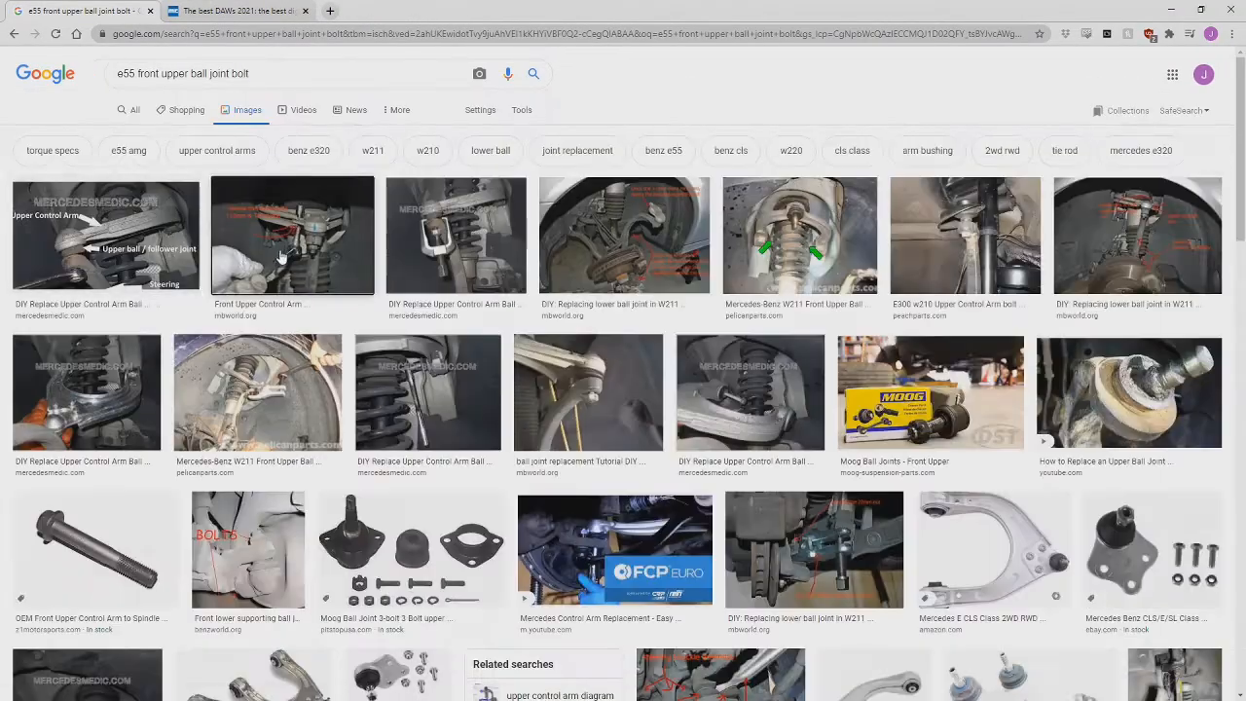
click(292, 243)
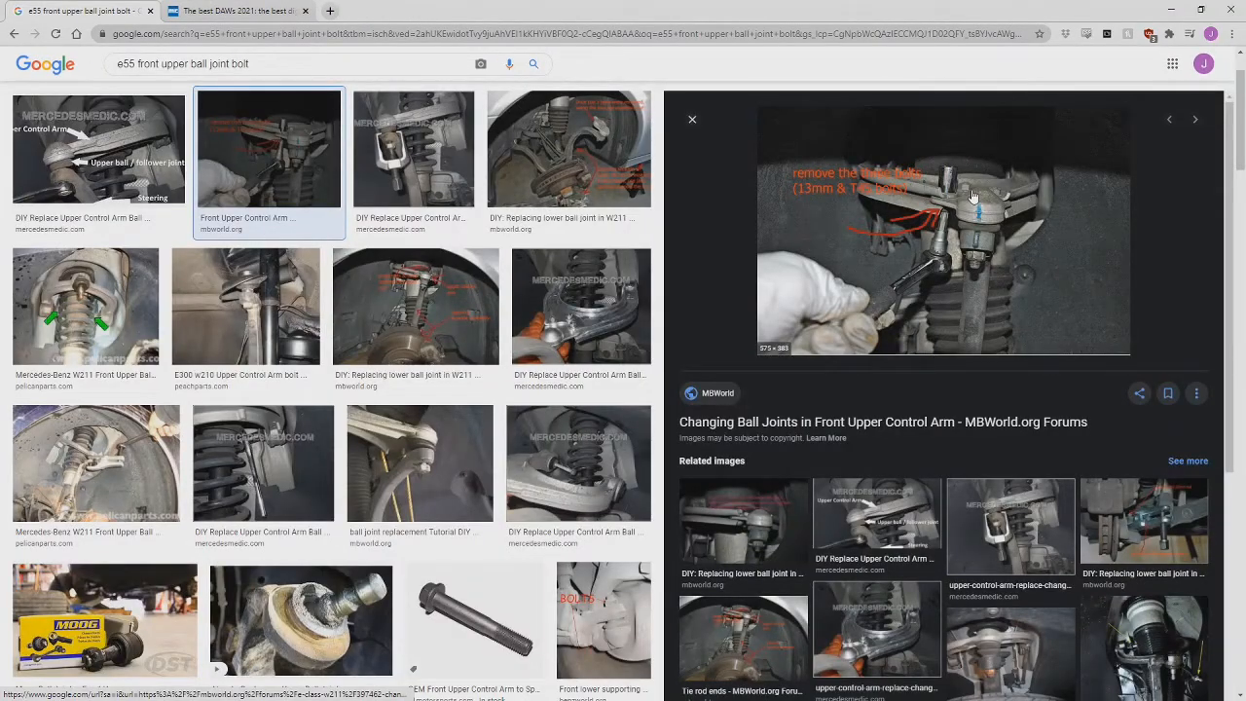
click(570, 151)
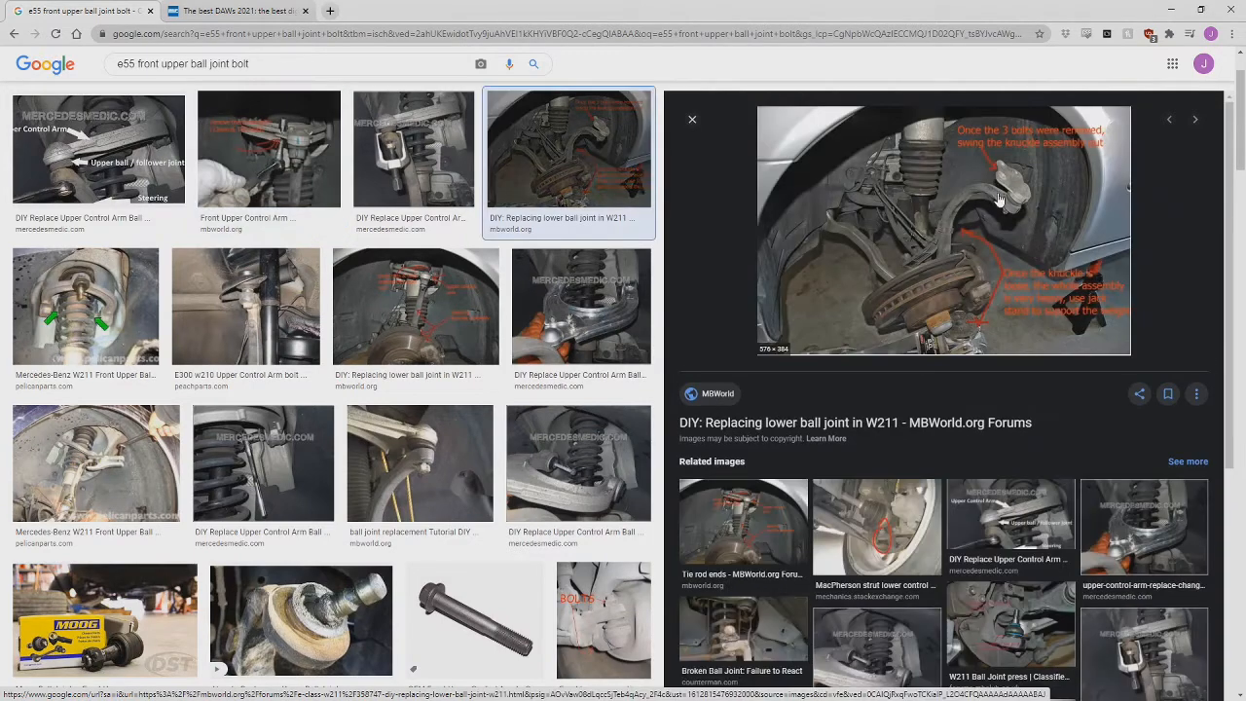
scroll(374, 306, down, 2)
- Search for "e55 curb weight"
triple_click(181, 64)
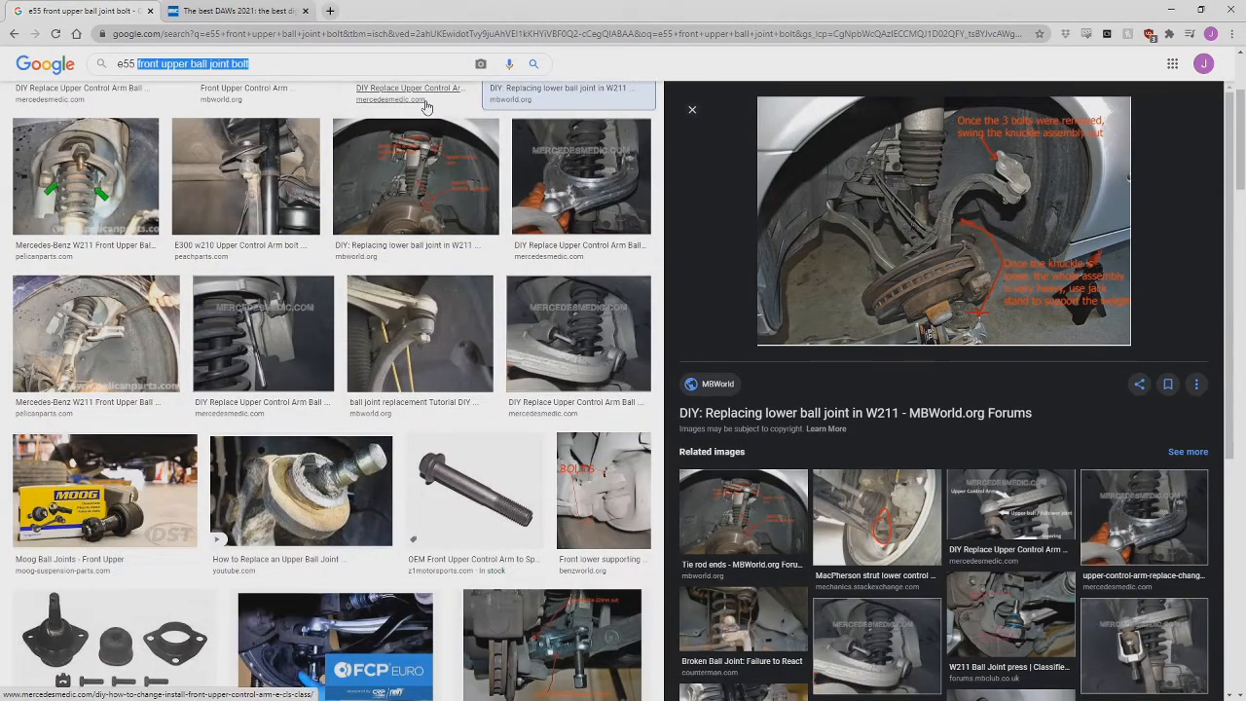
text(e55 curb weight)
key(Return)
- Replace the query with "e55 front upper ball joint" and show the image results
drag(195, 73, 142, 73)
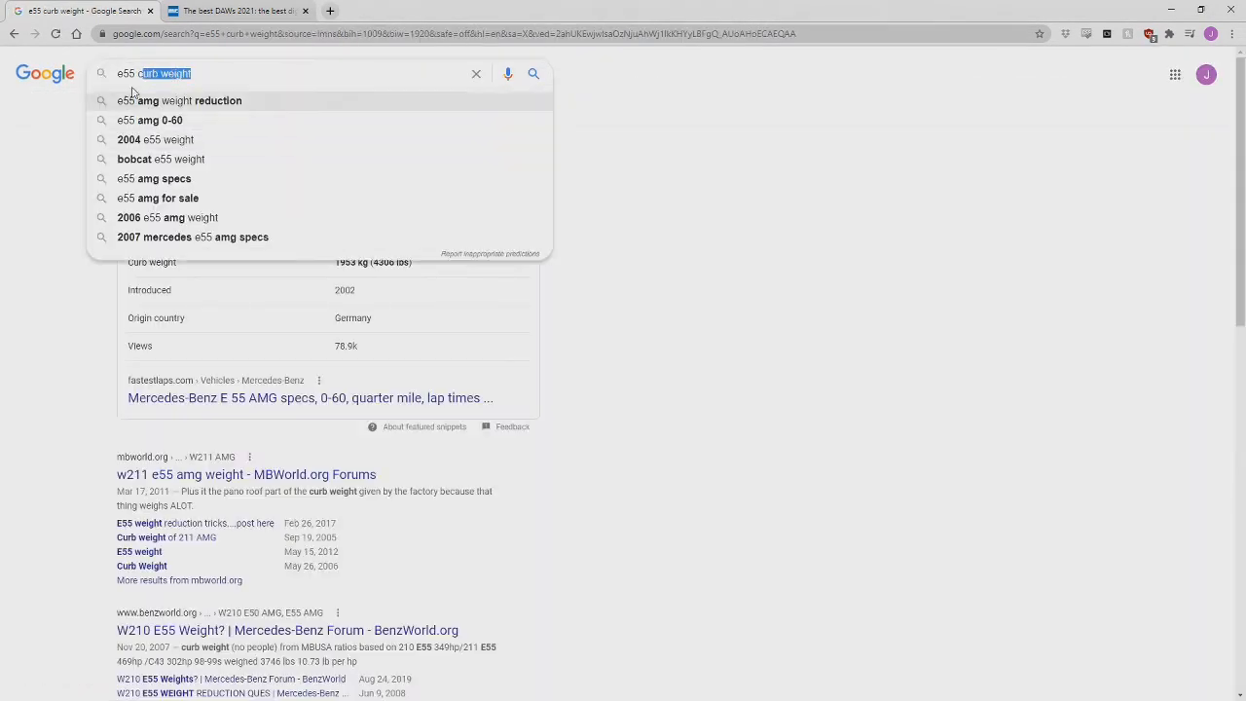
text(front upper ball joinrt)
key(Return)
click(243, 110)
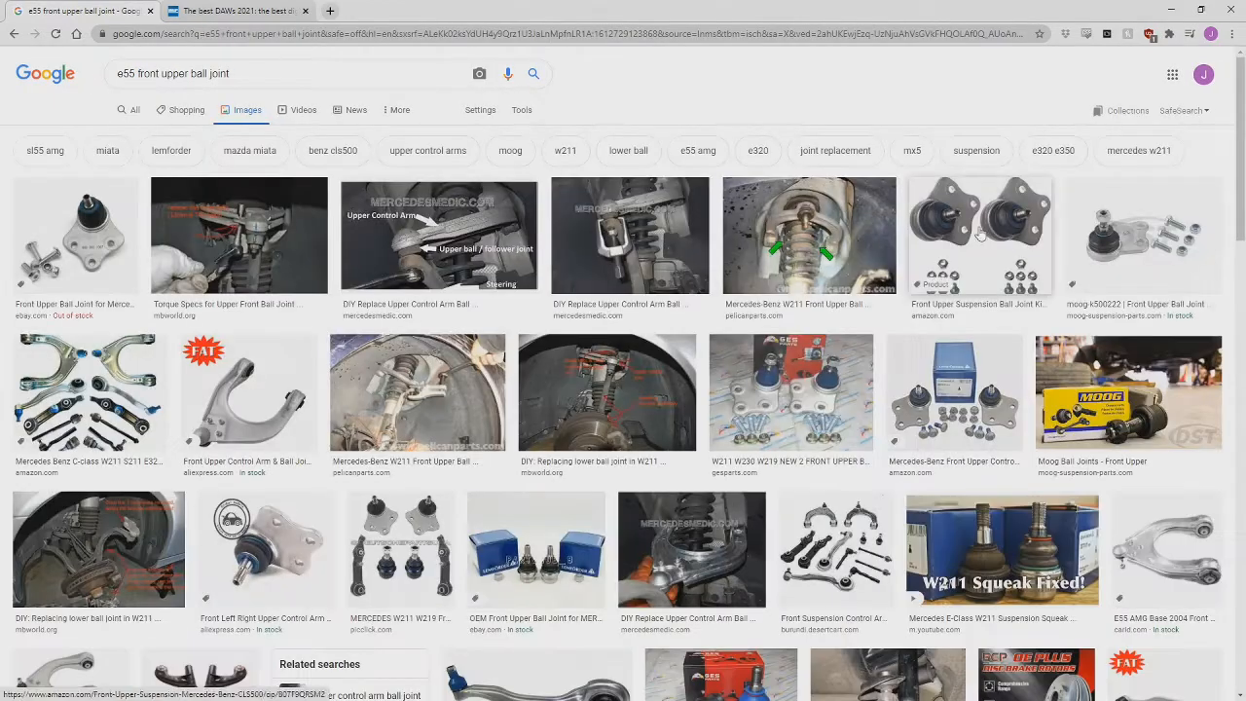
- Search for "m13 diameter nut" in a new tab, examine Atlanta Rod's metric hex bolt dimensions and return to the results
click(330, 10)
text(m13 diameter nut)
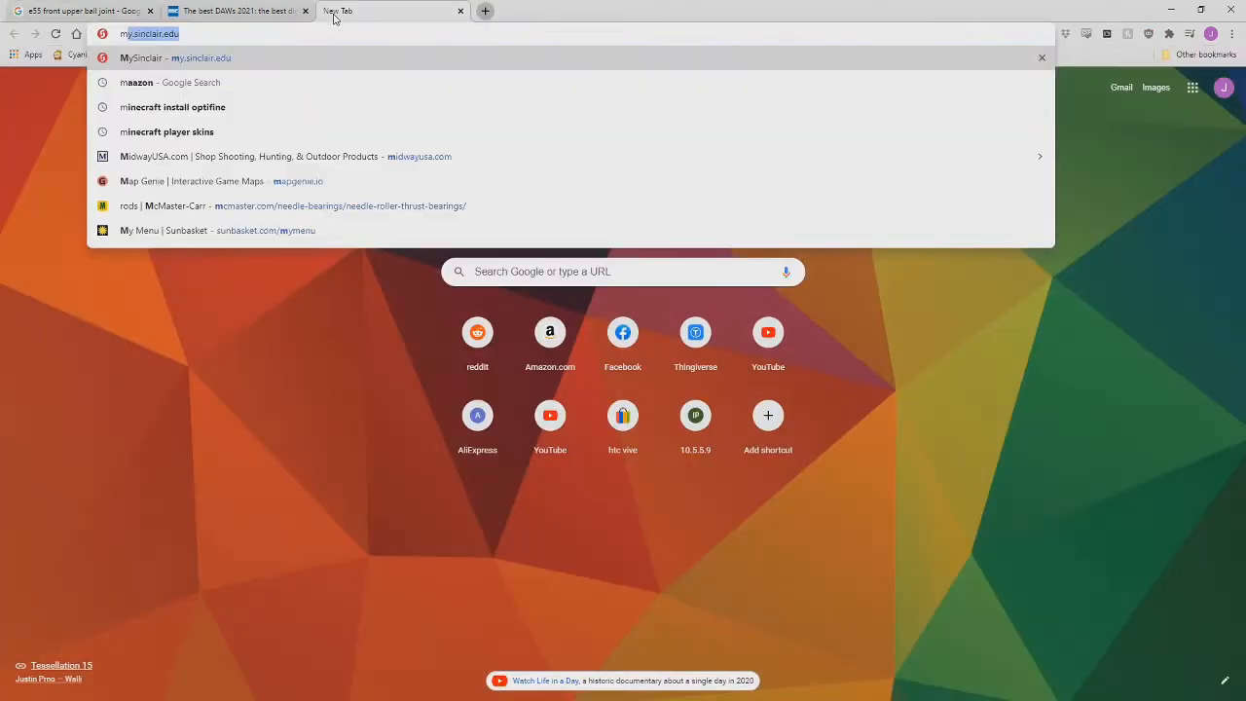
key(Return)
click(194, 181)
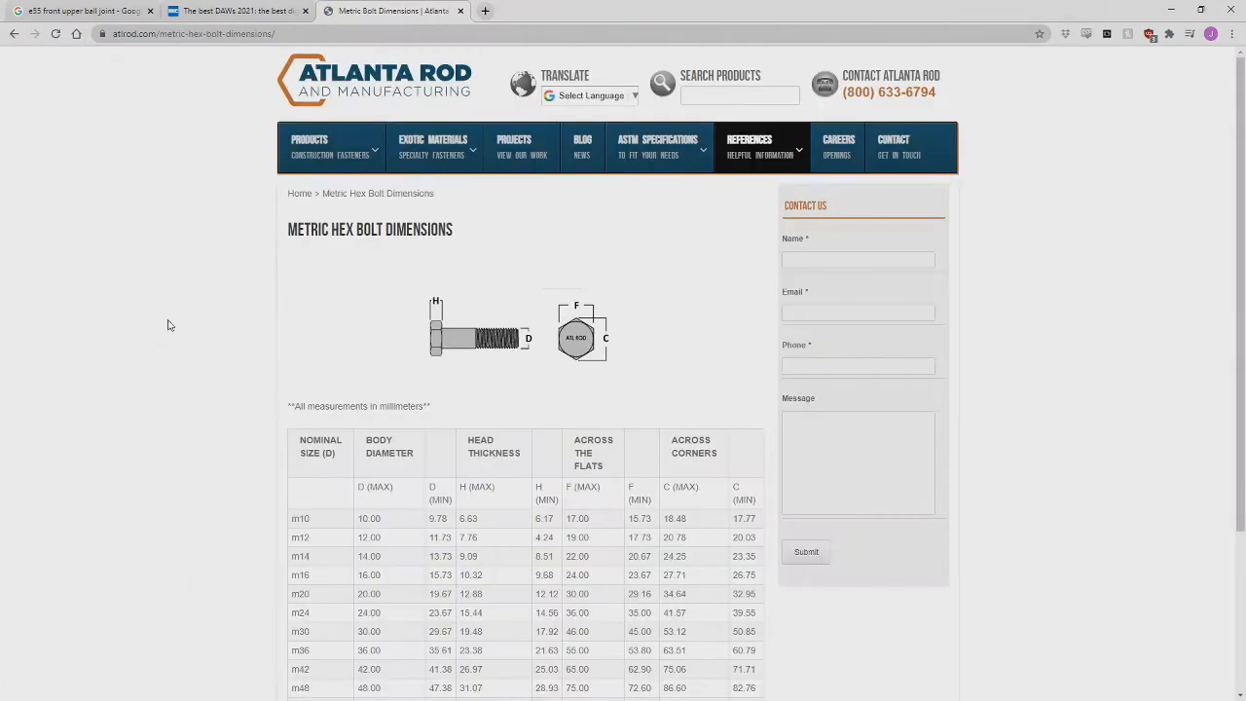
scroll(638, 489, down, 2)
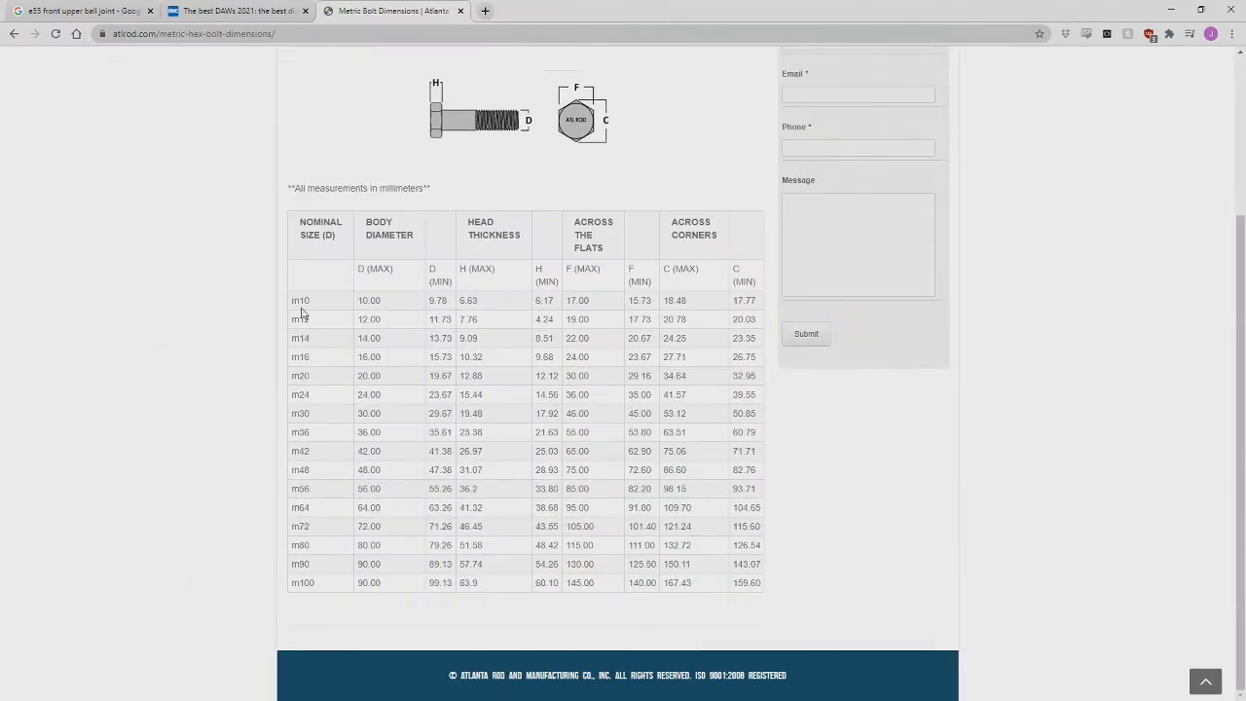
click(14, 34)
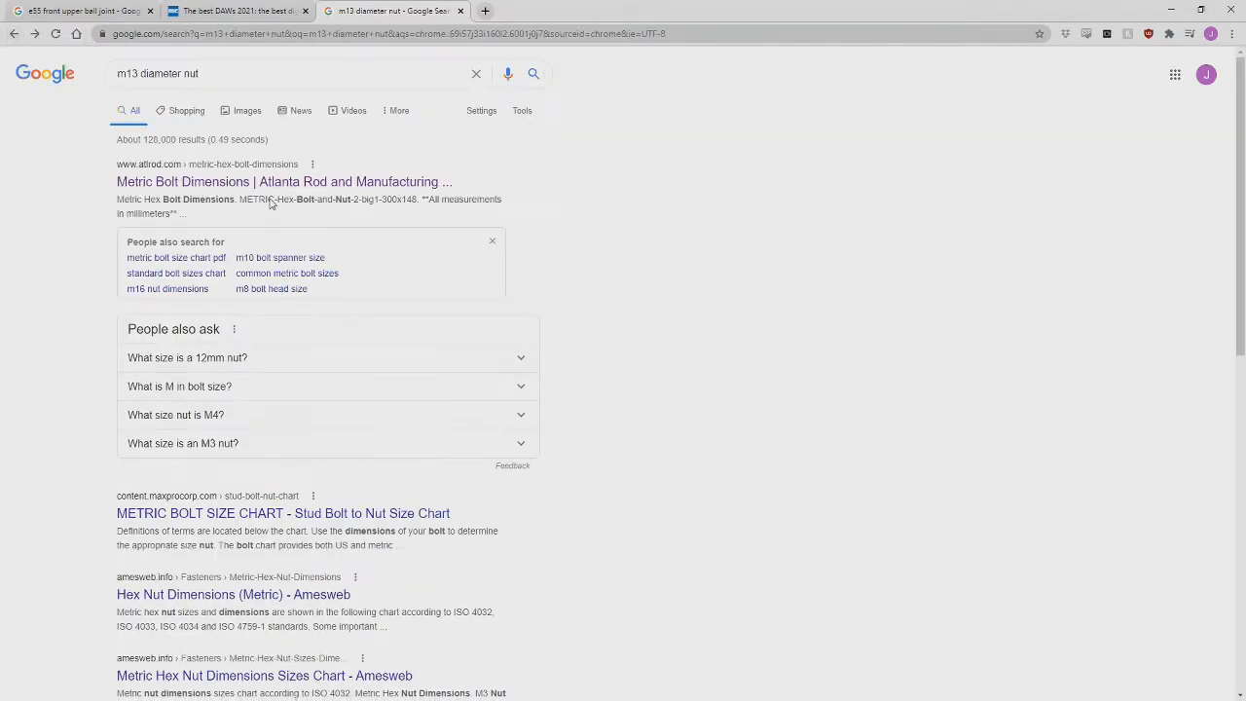
click(13, 34)
click(35, 34)
- Search for "socket 13mm diameter nut", examine the Amazon 13mm hex socket nut listing and return to the results
click(202, 77)
key(Home)
text(socket)
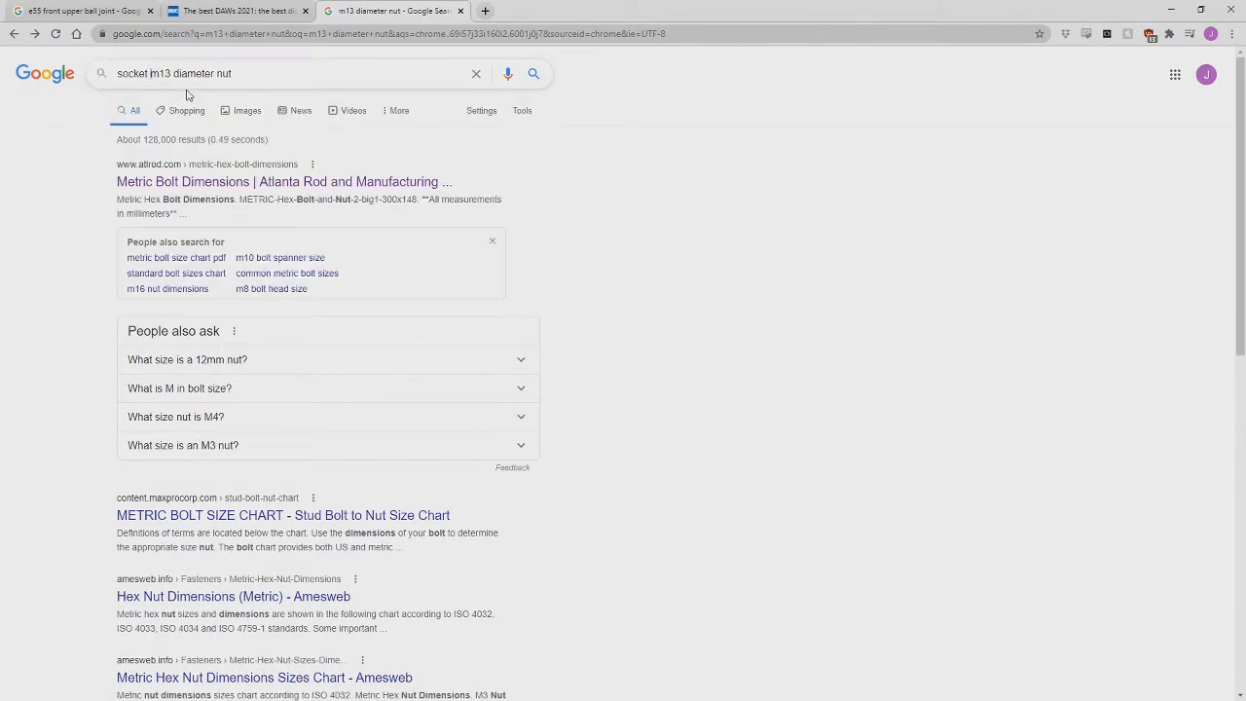
key(Return)
click(243, 181)
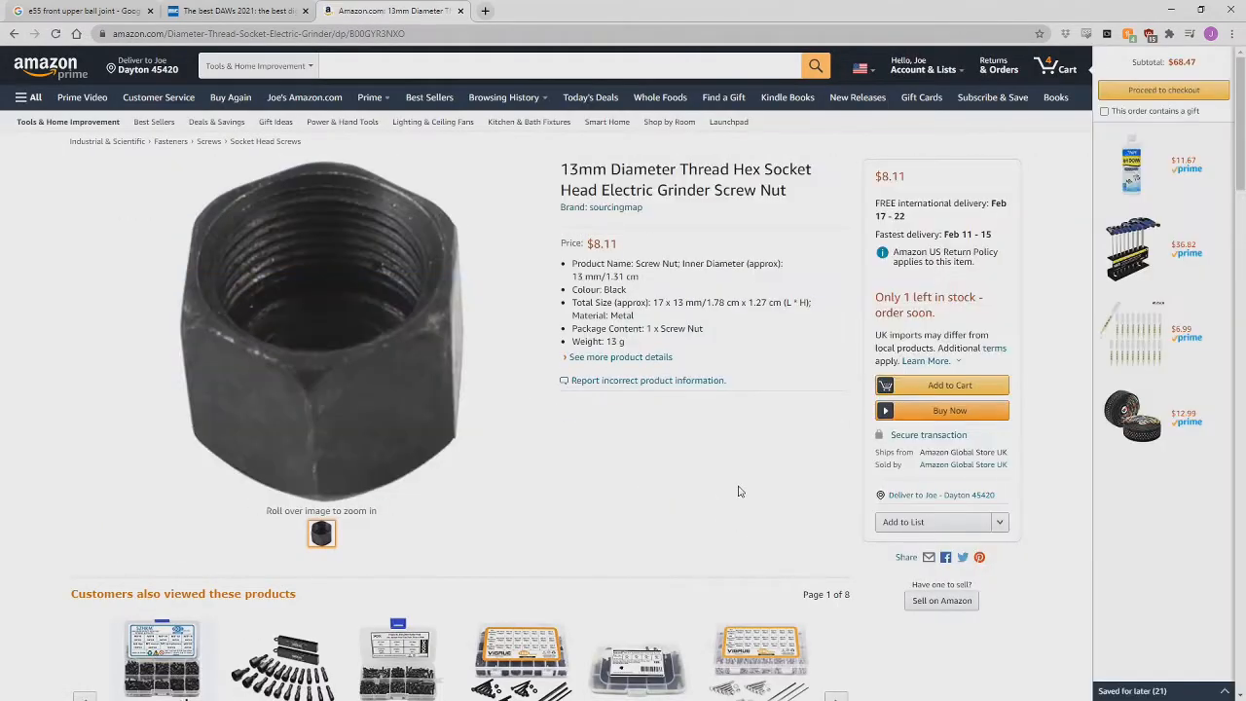
scroll(741, 492, down, 12)
scroll(747, 490, up, 12)
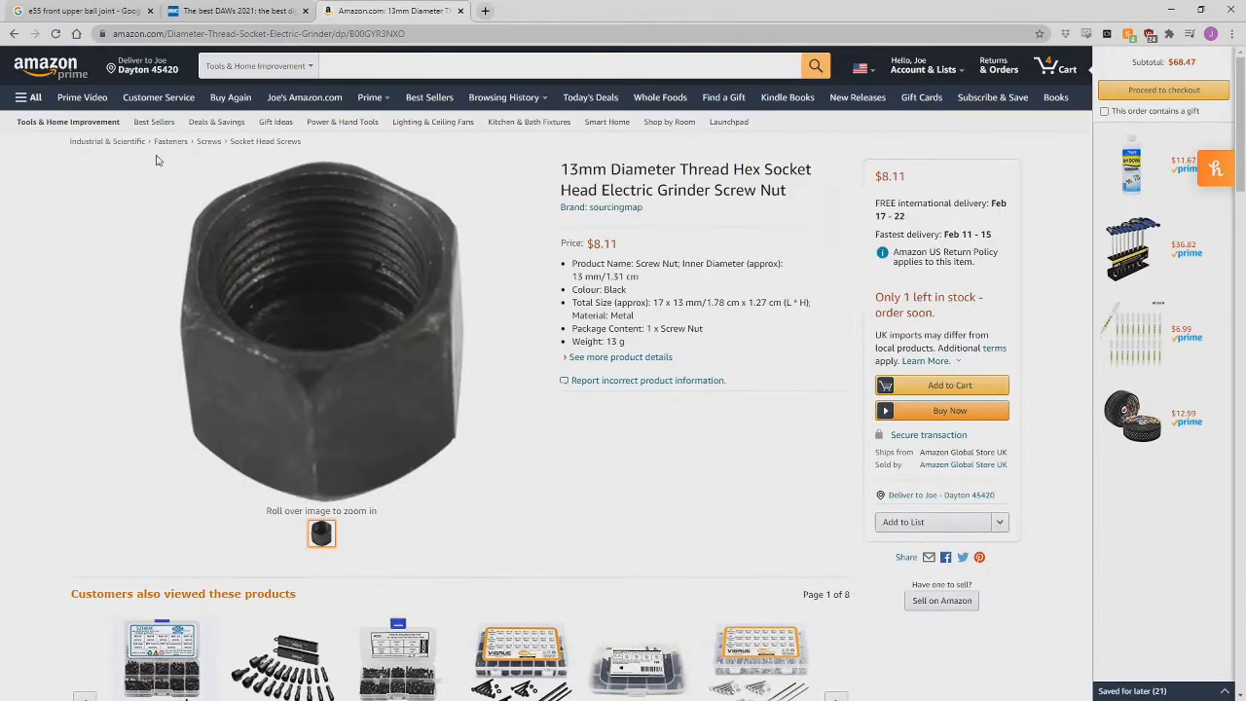
click(14, 34)
click(263, 442)
click(14, 34)
- Search for "socket size for bolt", examine Bolt Depot's metric wrench size table and find 13 in the Engineering ToolBox table
drag(280, 77, 151, 75)
text(size )
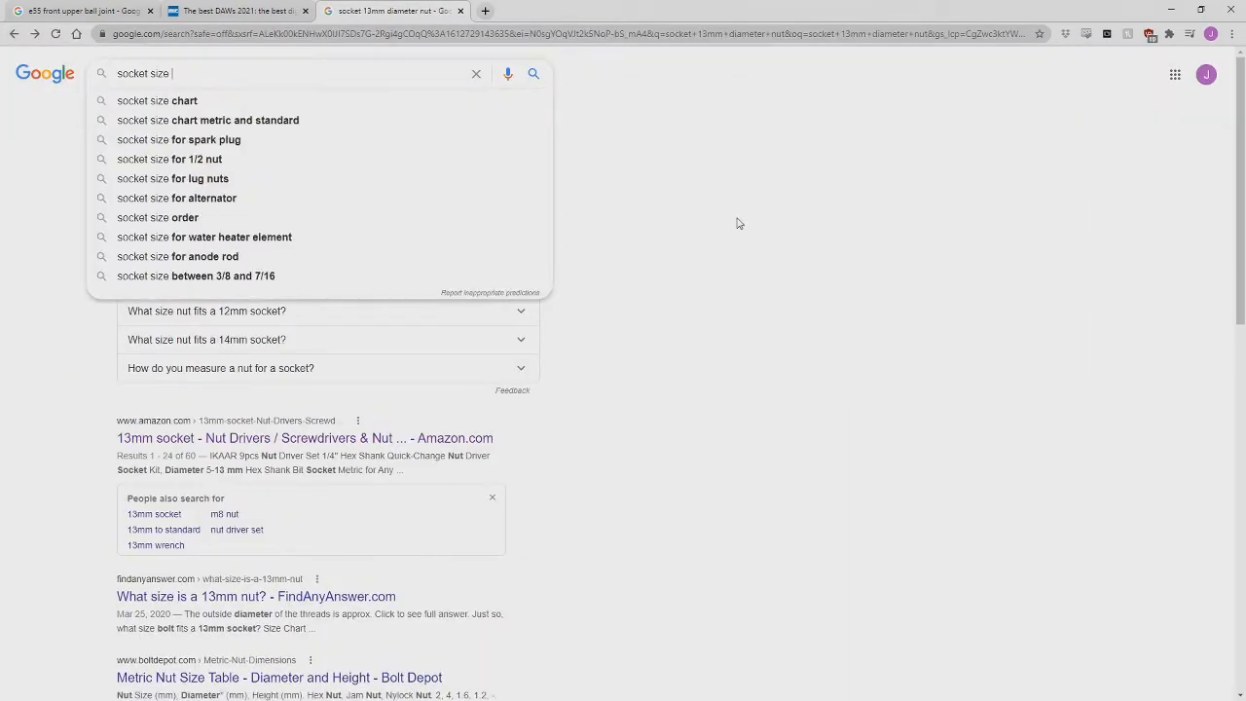
text(for bolt)
key(Return)
click(184, 380)
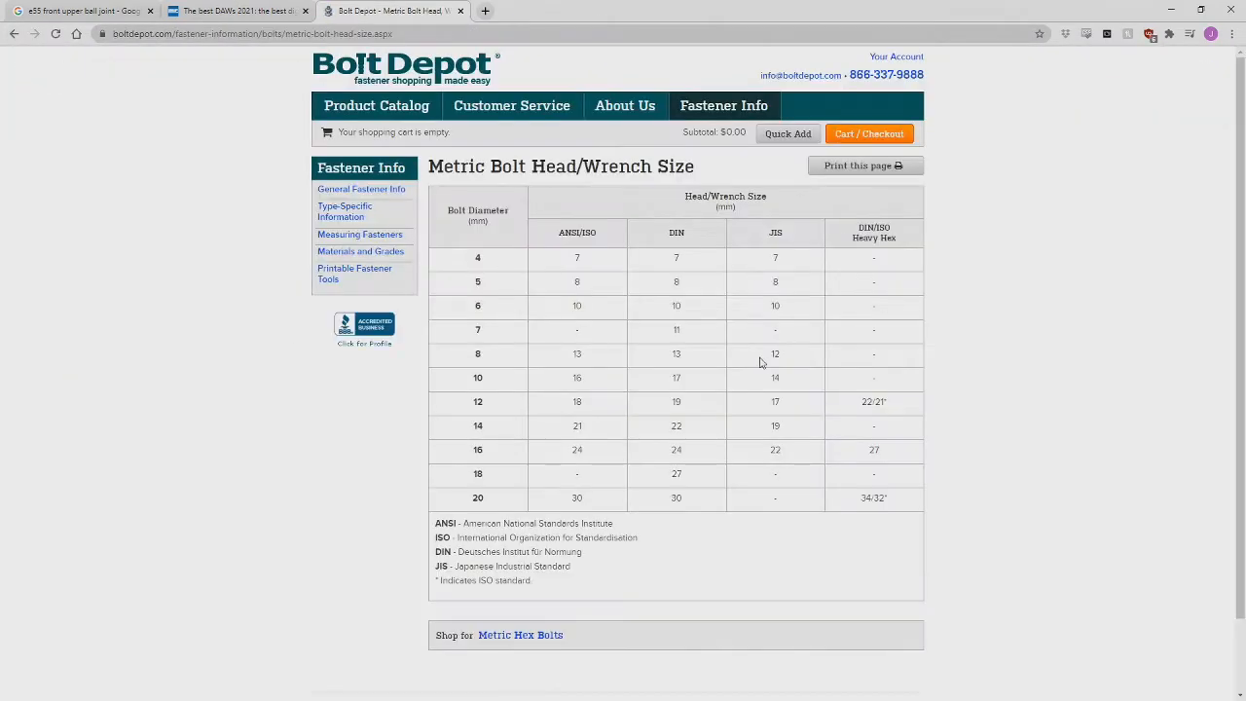
click(14, 34)
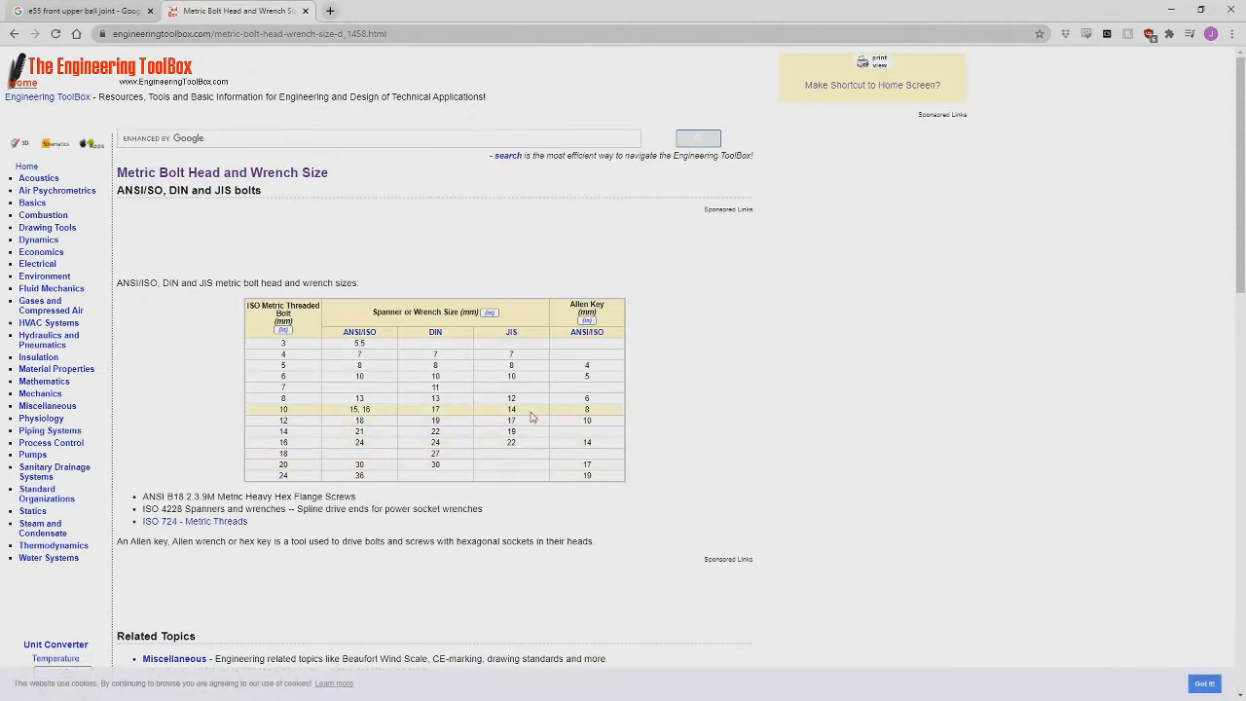
key(ctrl+f)
text(13)
- Return to the ball joint image results, preview the eBay front upper ball joint photo and open the image in a new tab
click(73, 22)
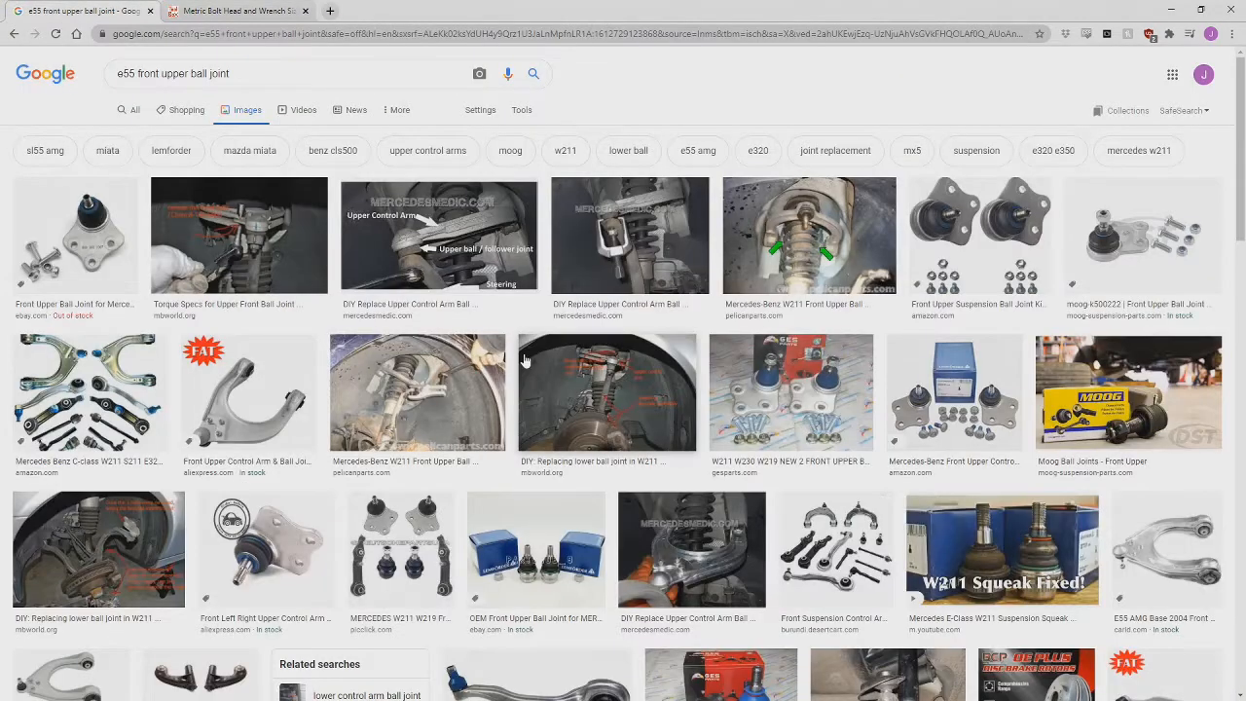
click(95, 226)
middle_click(876, 302)
click(304, 11)
right_click(973, 321)
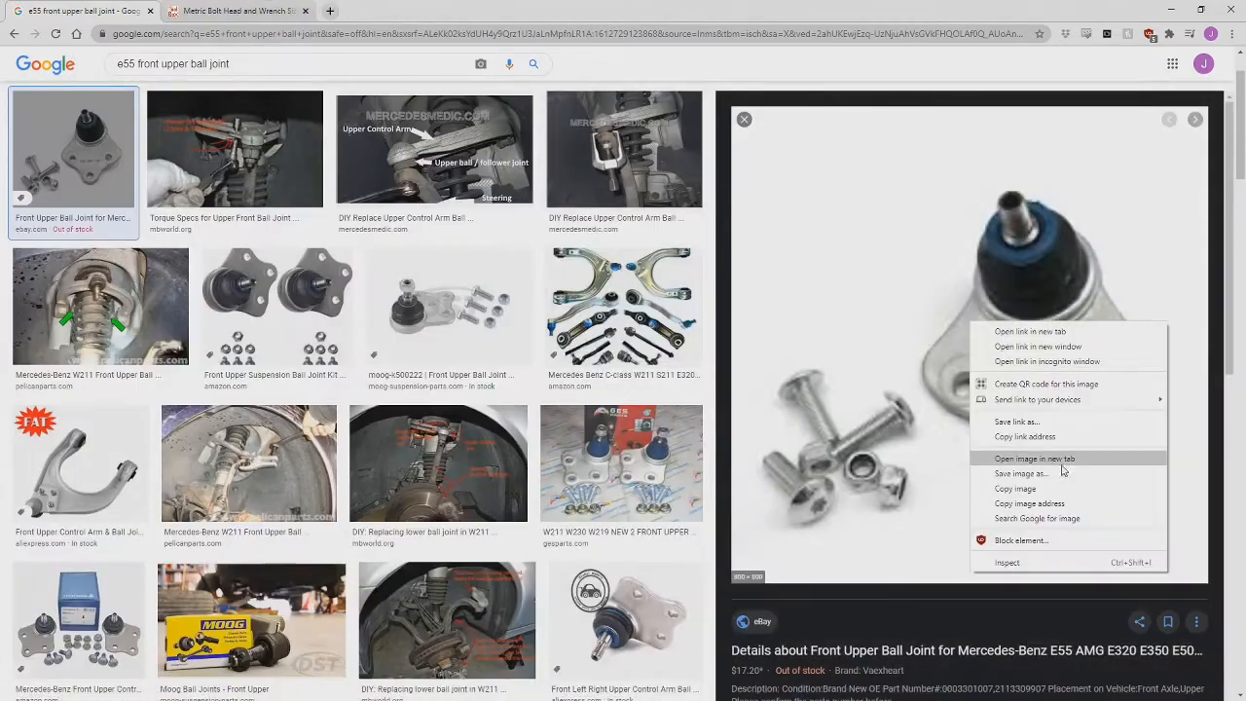
click(1061, 461)
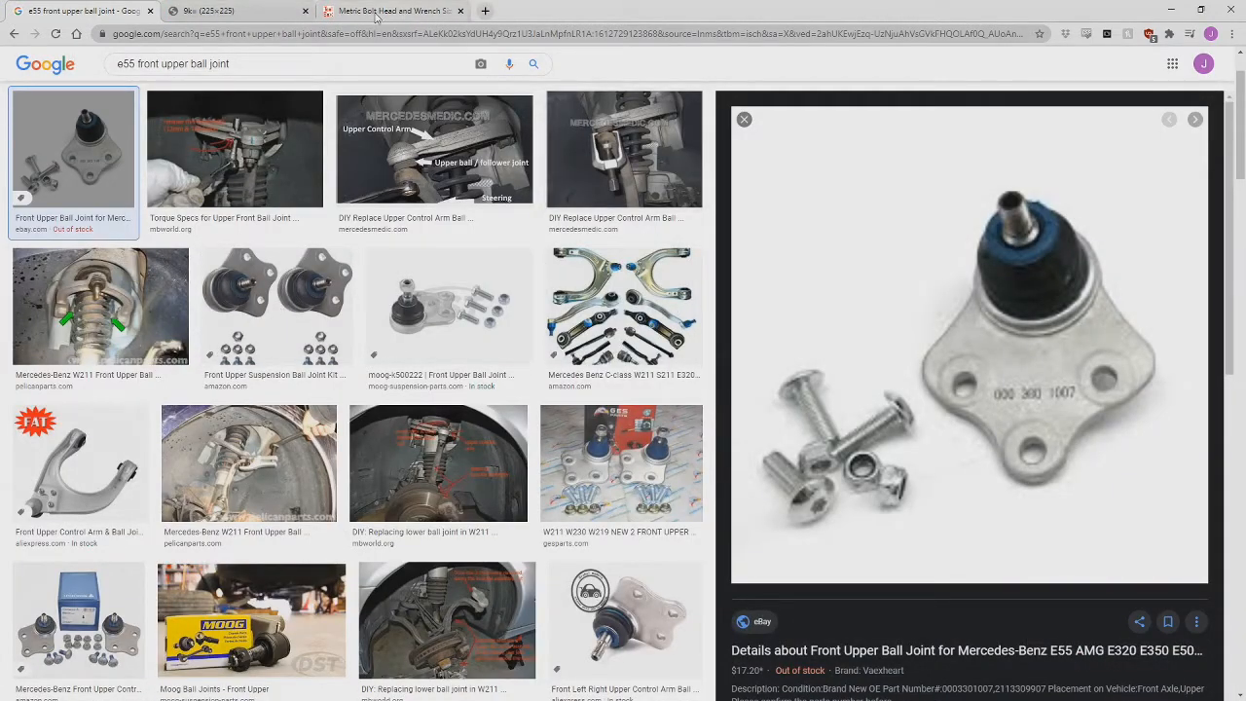
- Save the ball joint image as "e55 front ball joint" in the Reference Photos folder and close its tab
click(204, 11)
right_click(633, 377)
click(684, 400)
text(e55 front ball joint)
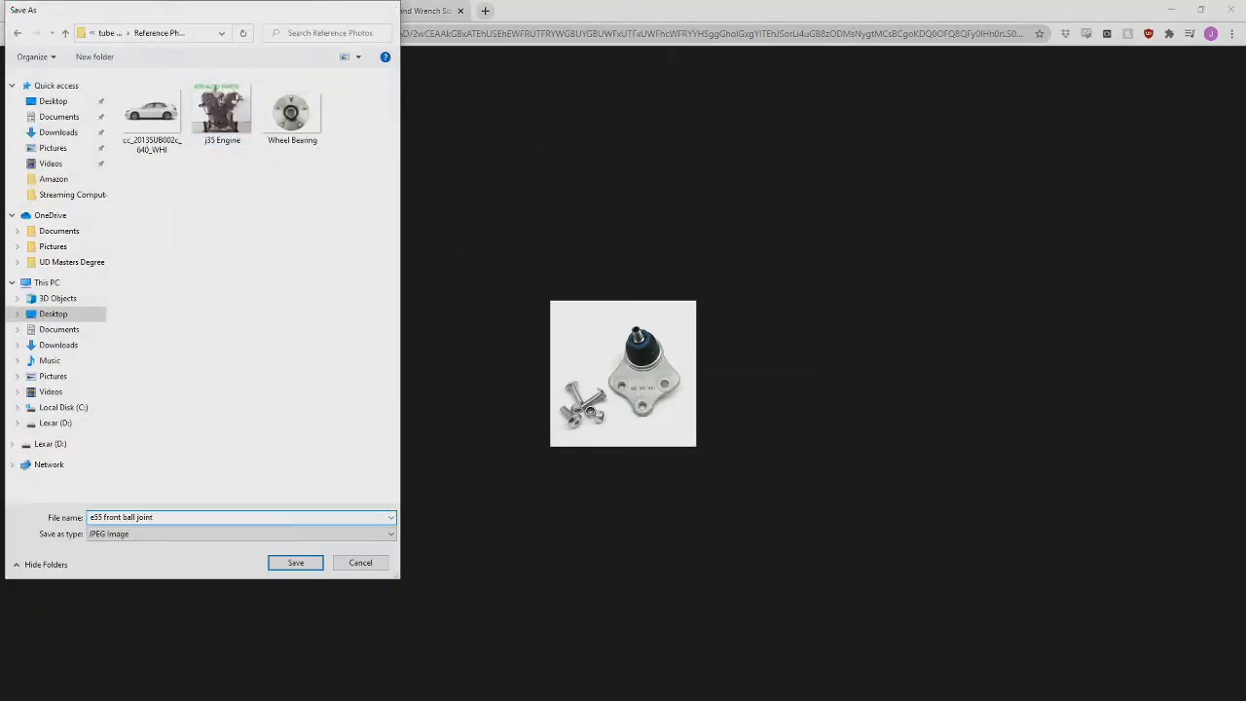
key(Return)
click(306, 10)
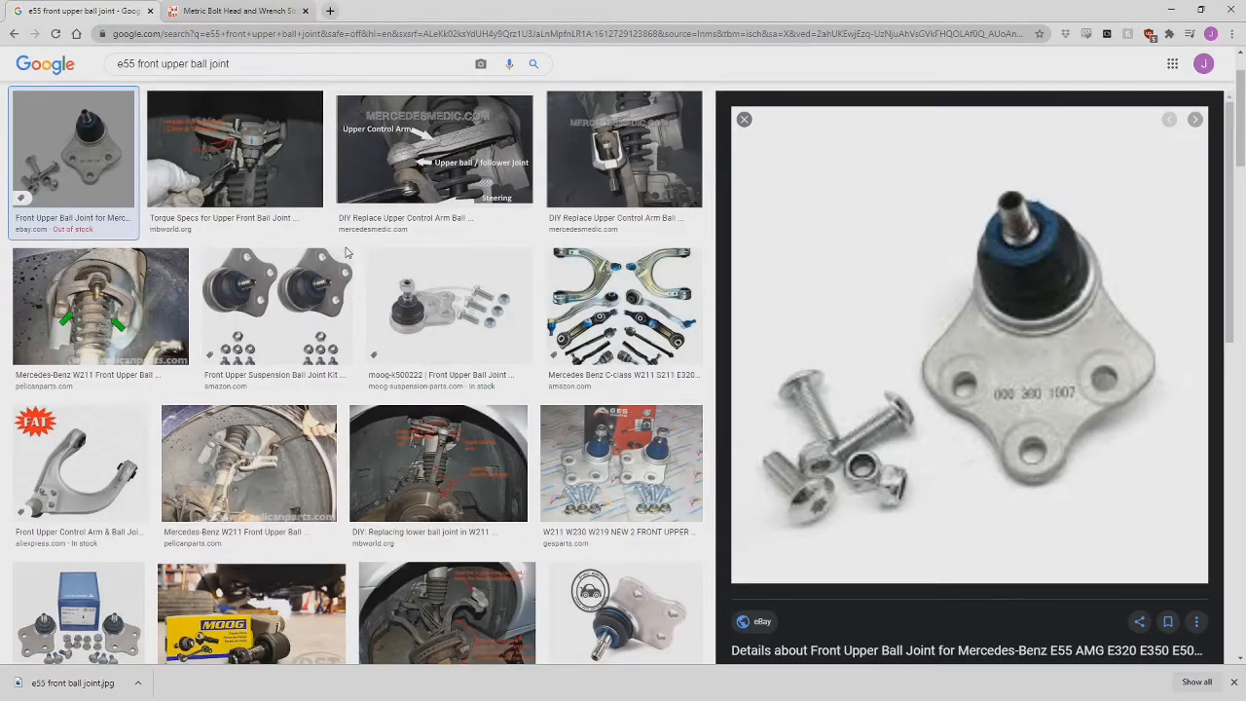
scroll(347, 258, up, 3)
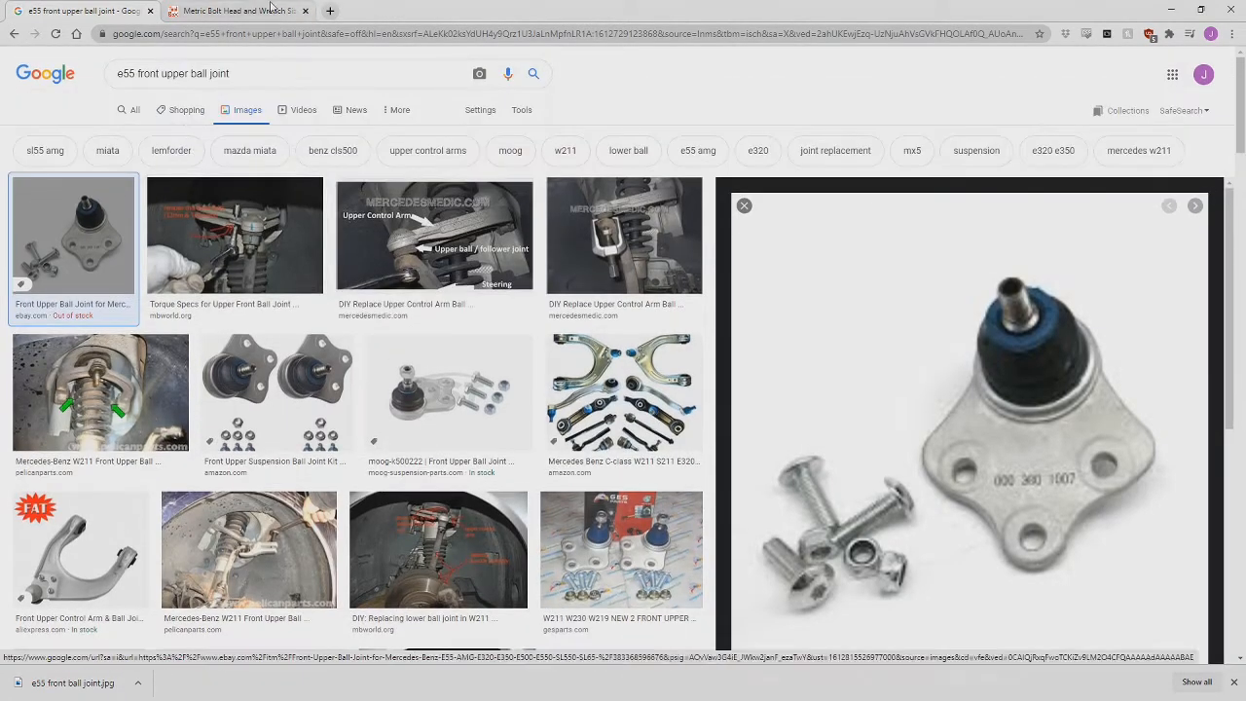
click(239, 11)
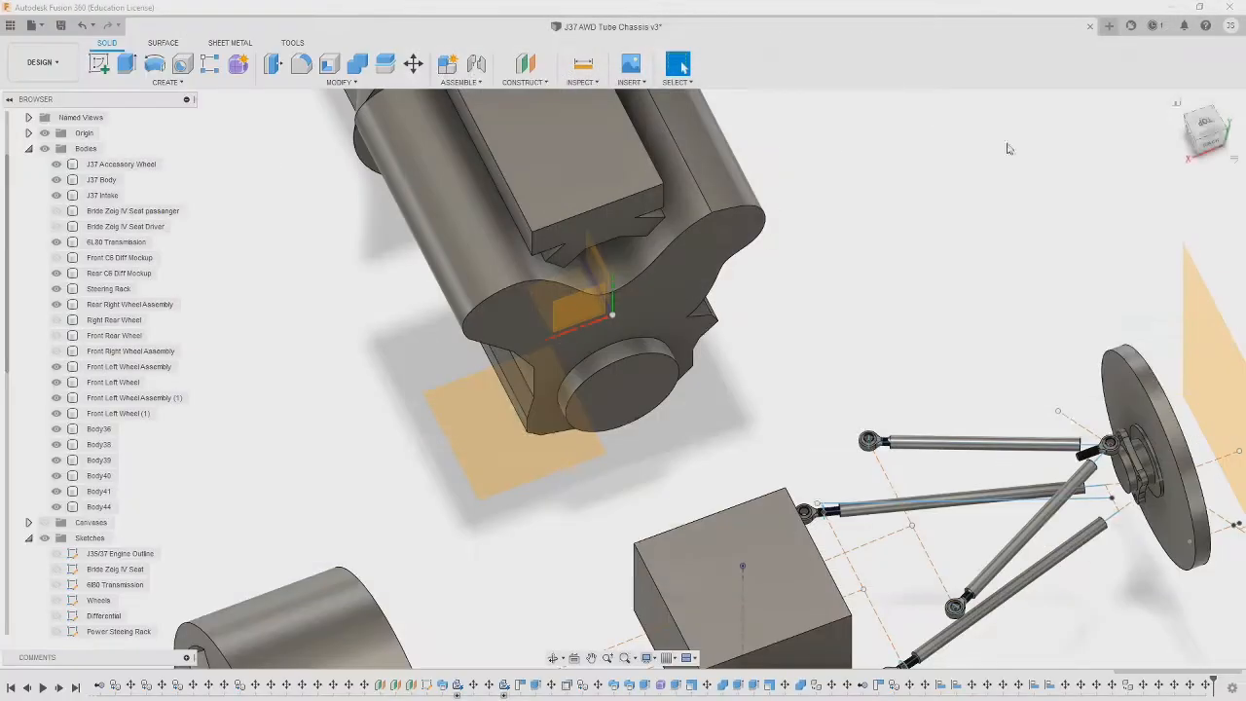
- Switch to Fusion 360 and load "e55 front ball joint" from the tube chassis Reference Photos folder as a canvas image
scroll(751, 370, up, 3)
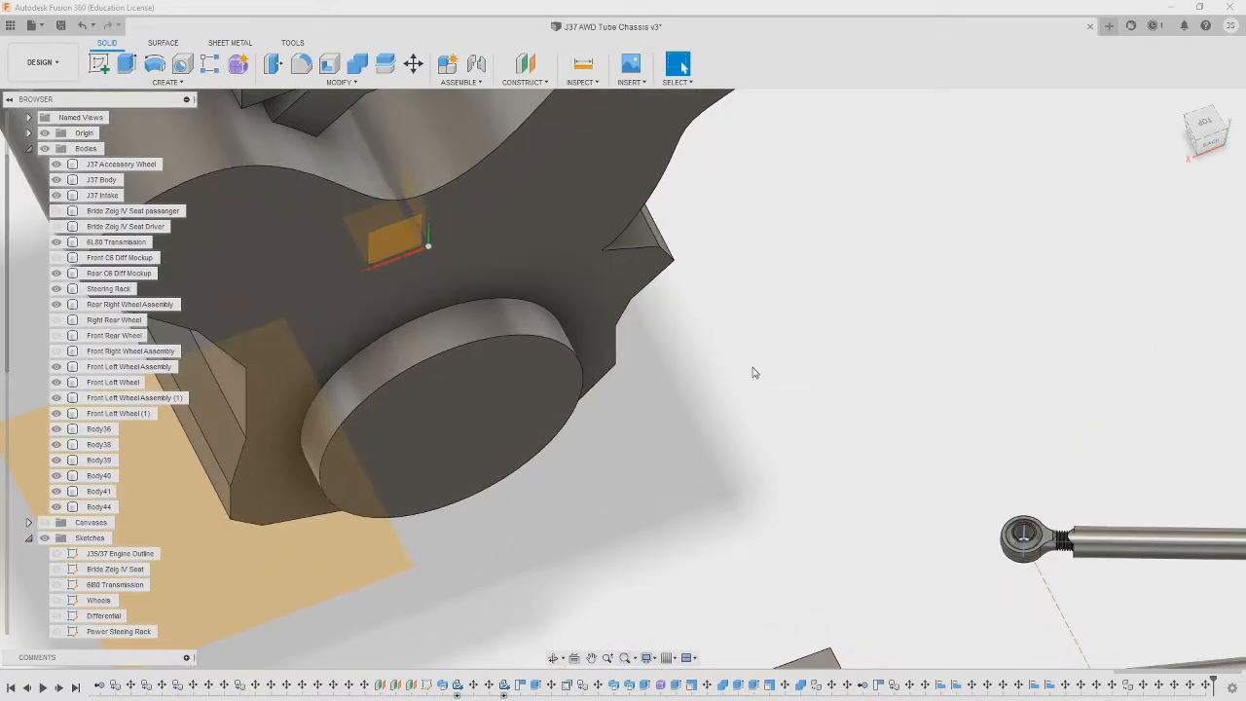
scroll(747, 381, down, 5)
scroll(935, 329, up, 3)
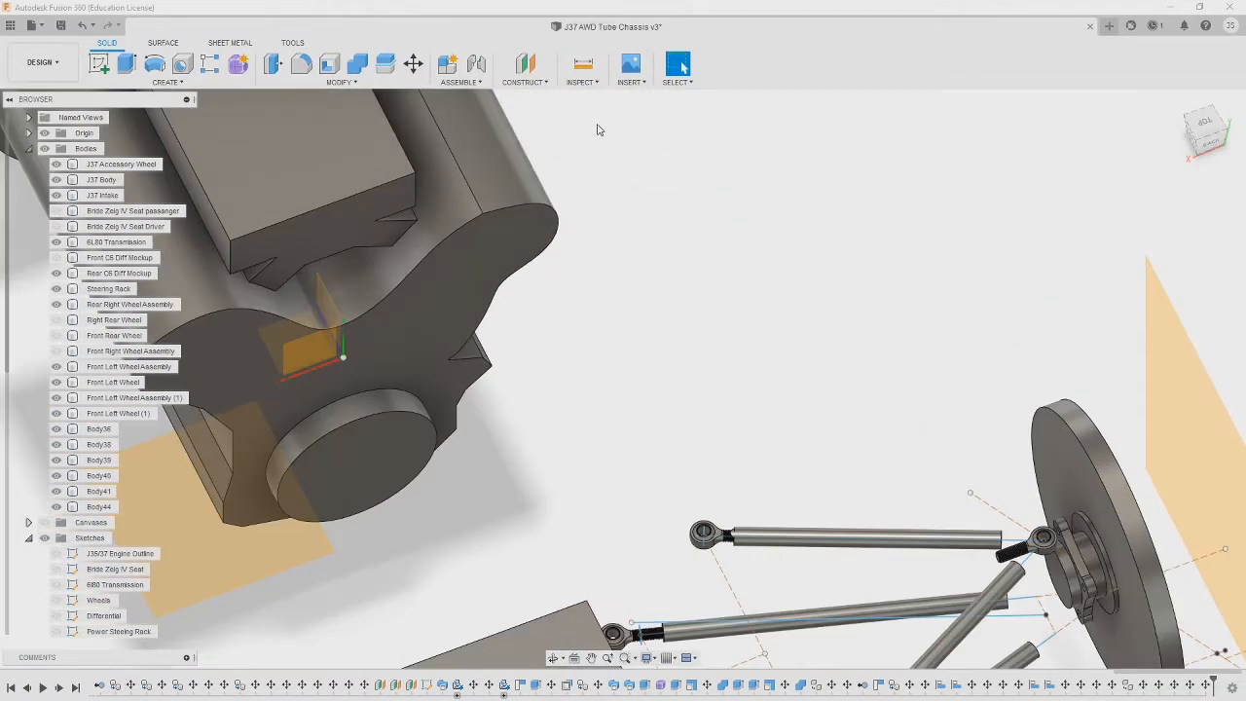
click(628, 82)
click(661, 125)
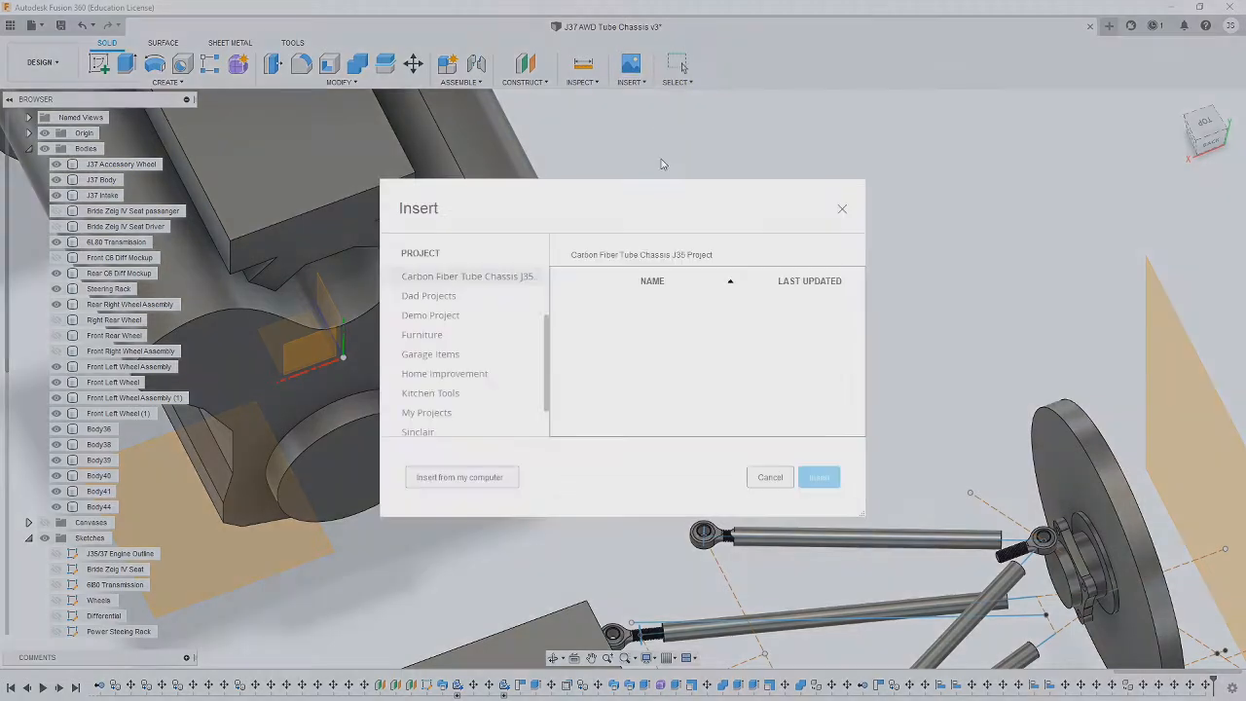
scroll(481, 315, down, 2)
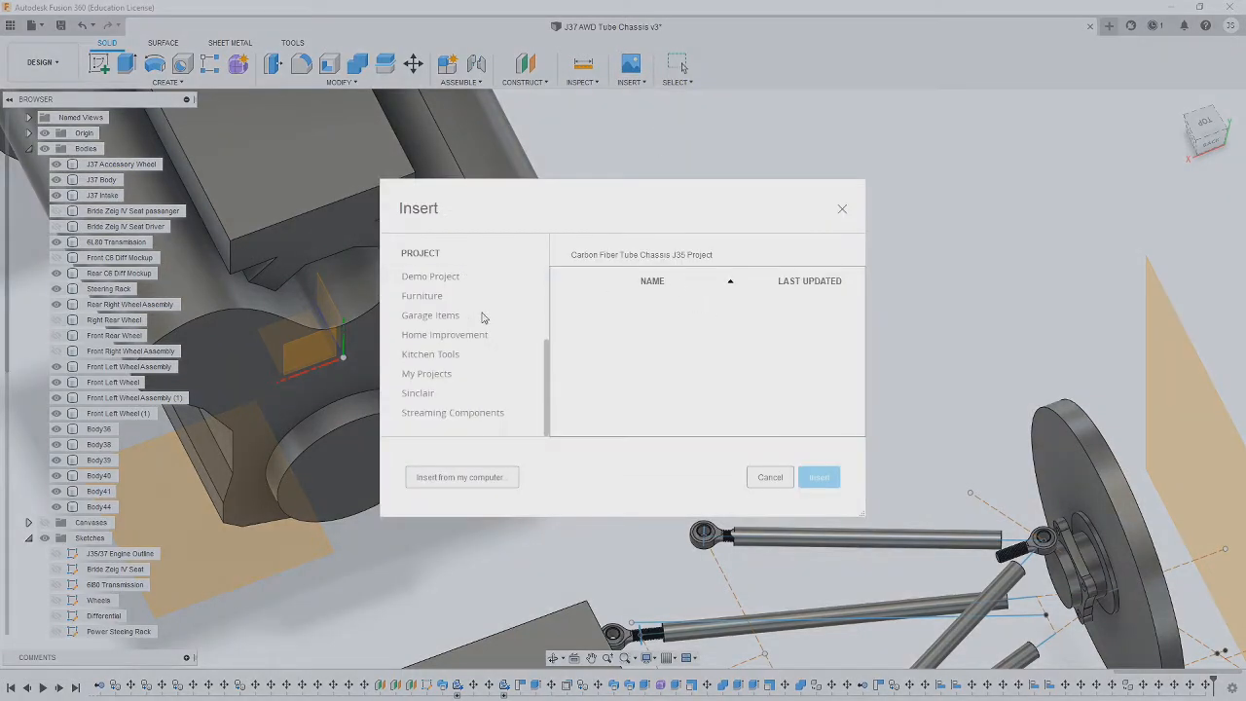
click(458, 477)
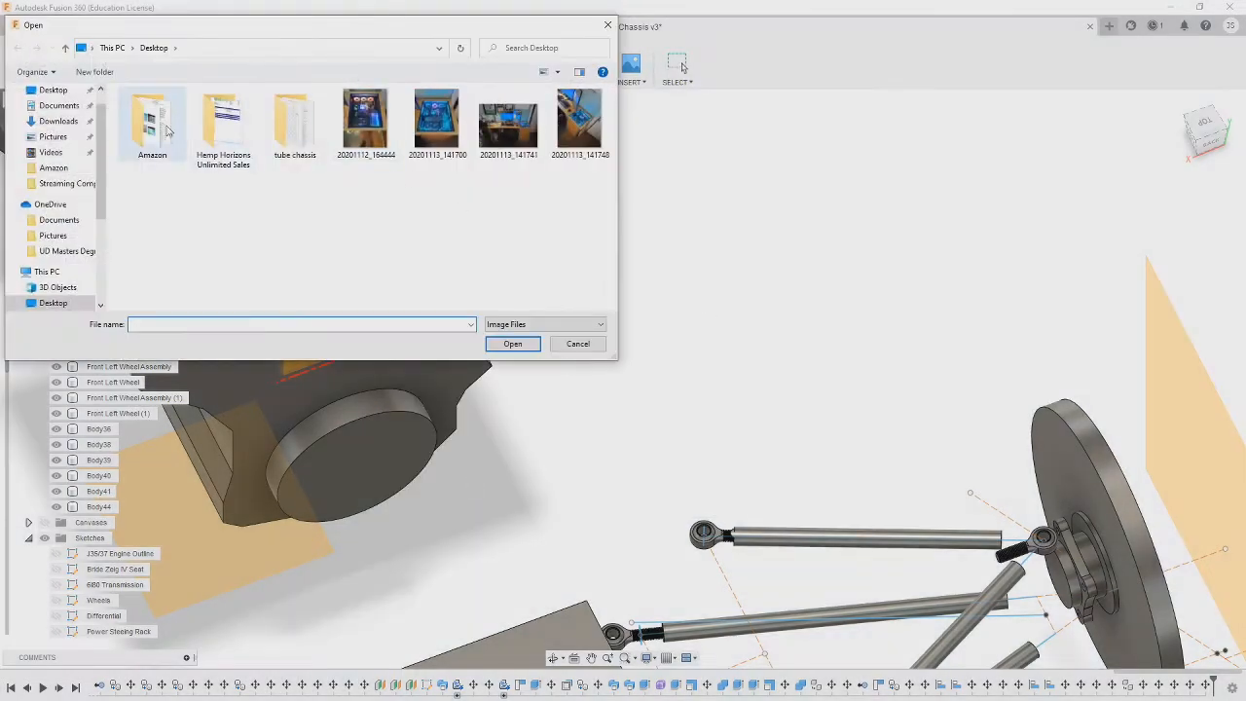
double_click(290, 125)
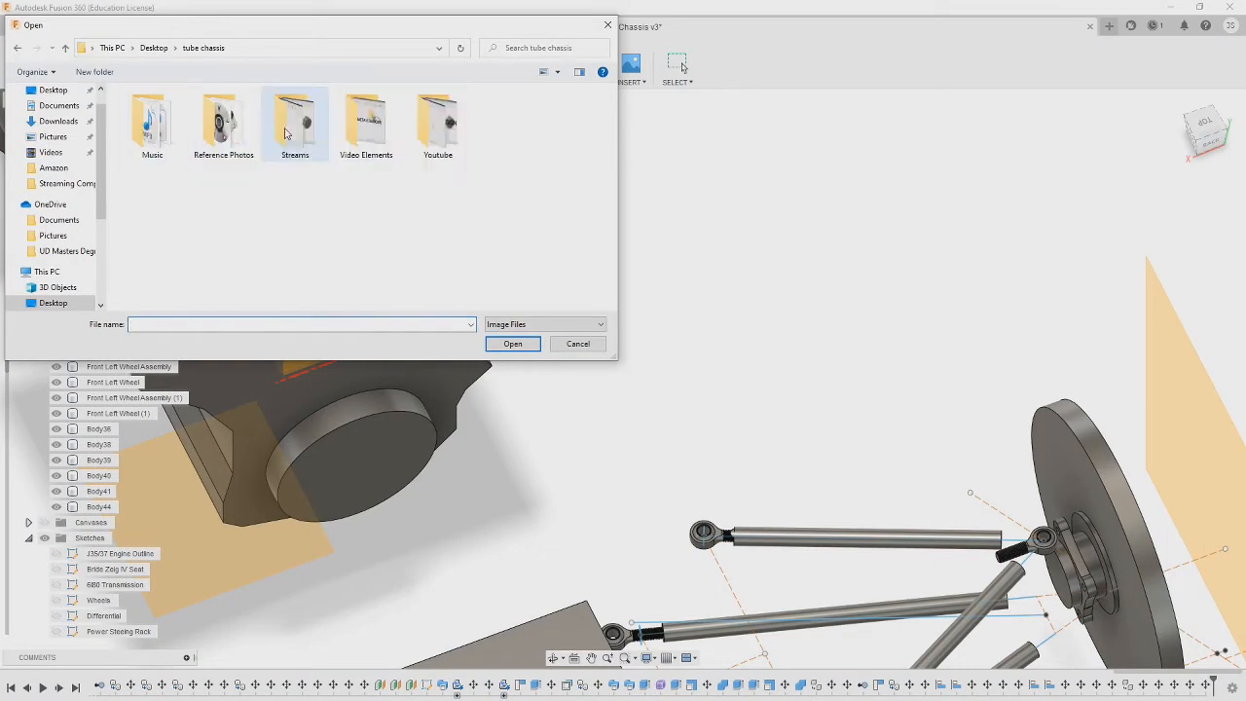
double_click(225, 127)
click(295, 129)
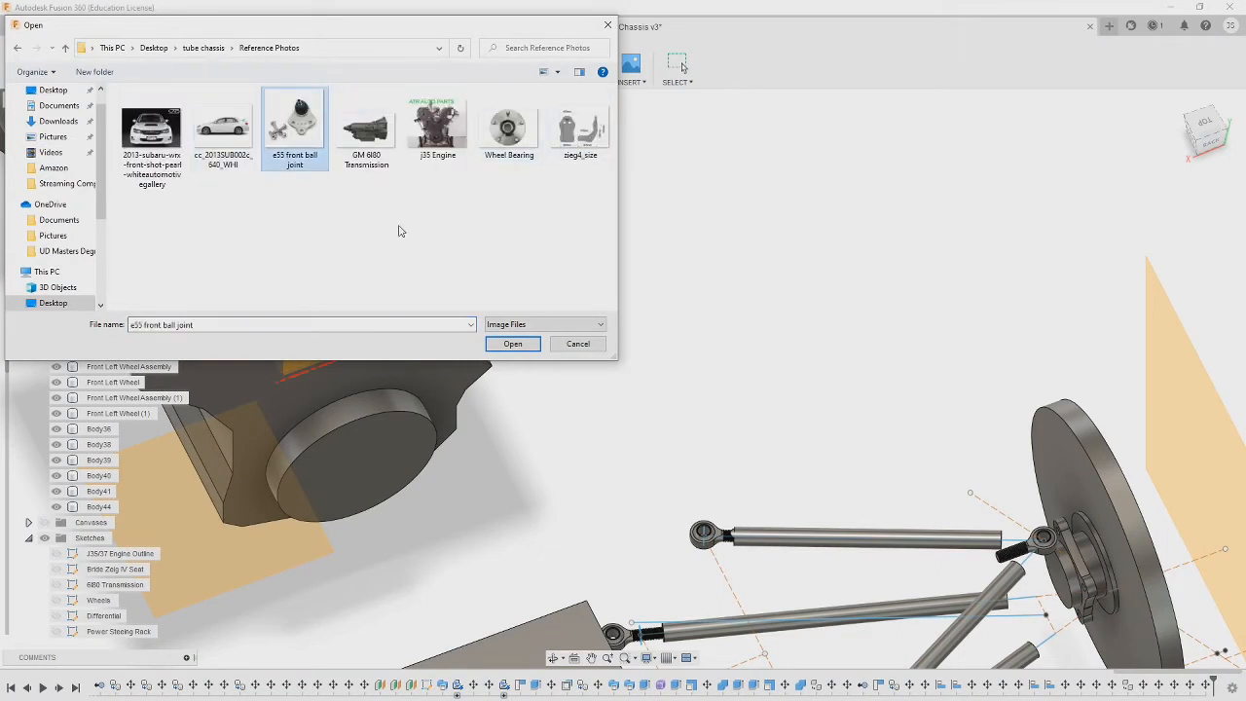
click(513, 345)
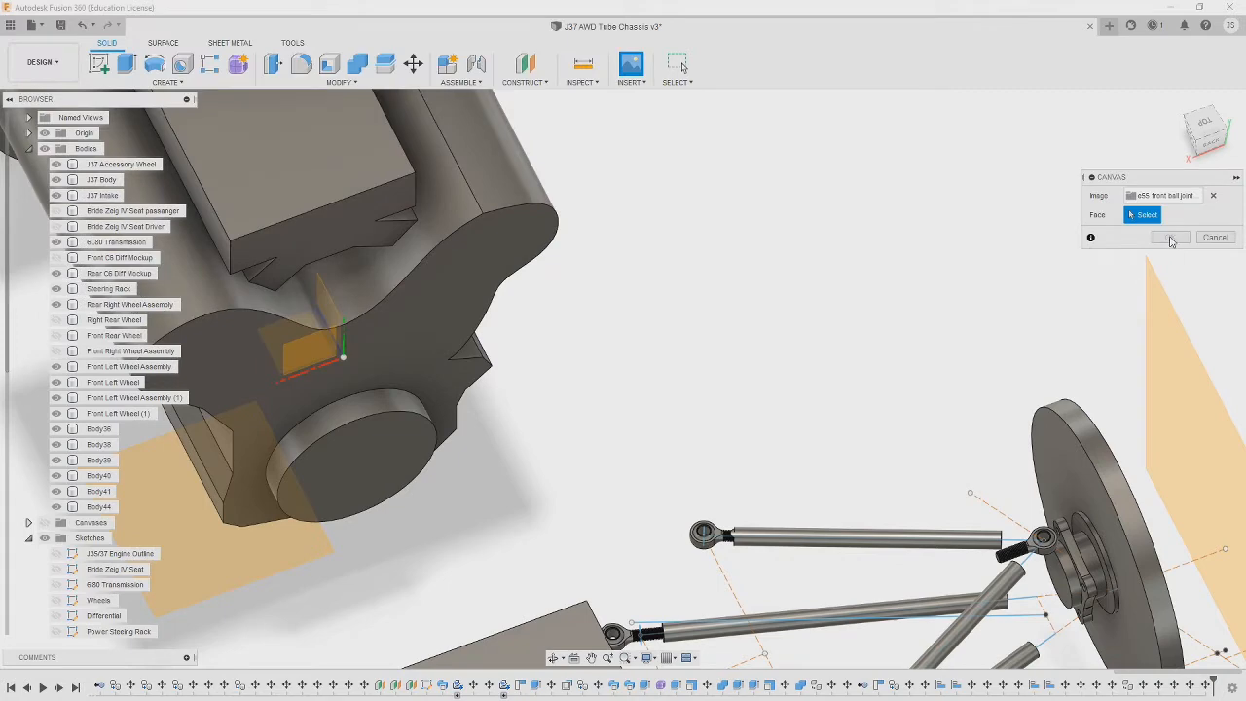
- Place the ball joint canvas on the horizontal Plane6 beside the engine and turn on visibility of the canvases
middle_drag(714, 242, 704, 95)
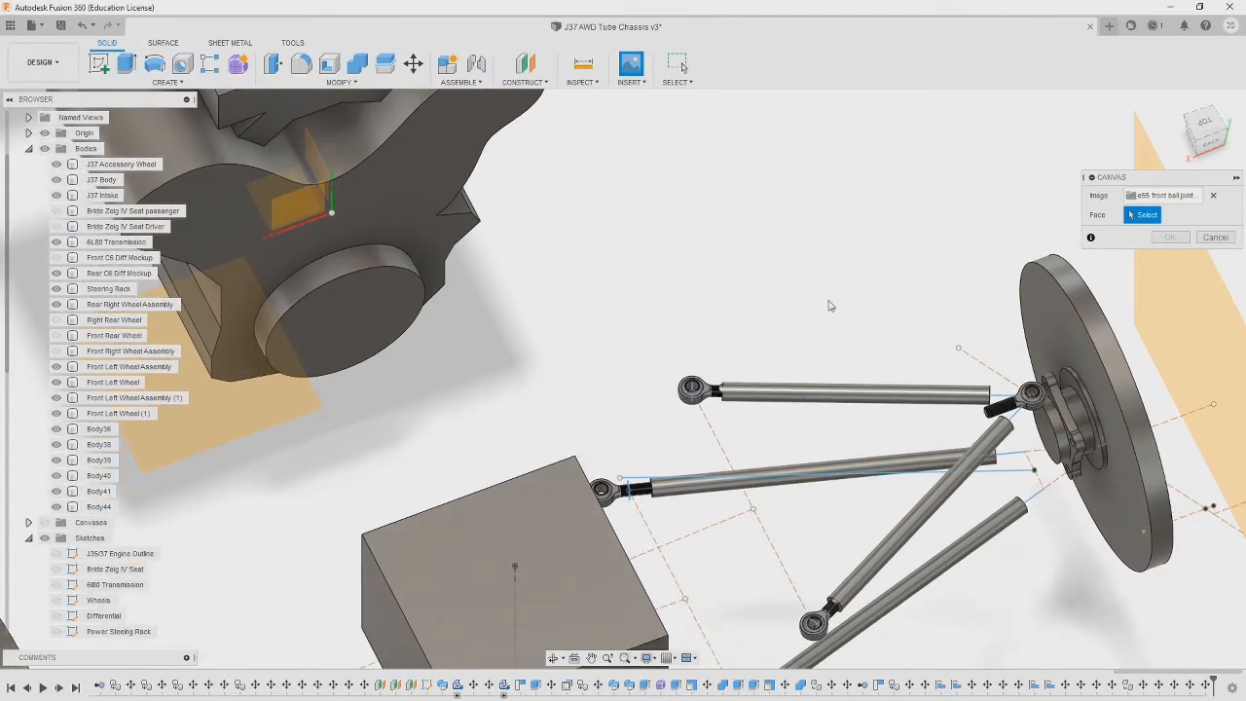
middle_drag(873, 404, 907, 395)
click(235, 399)
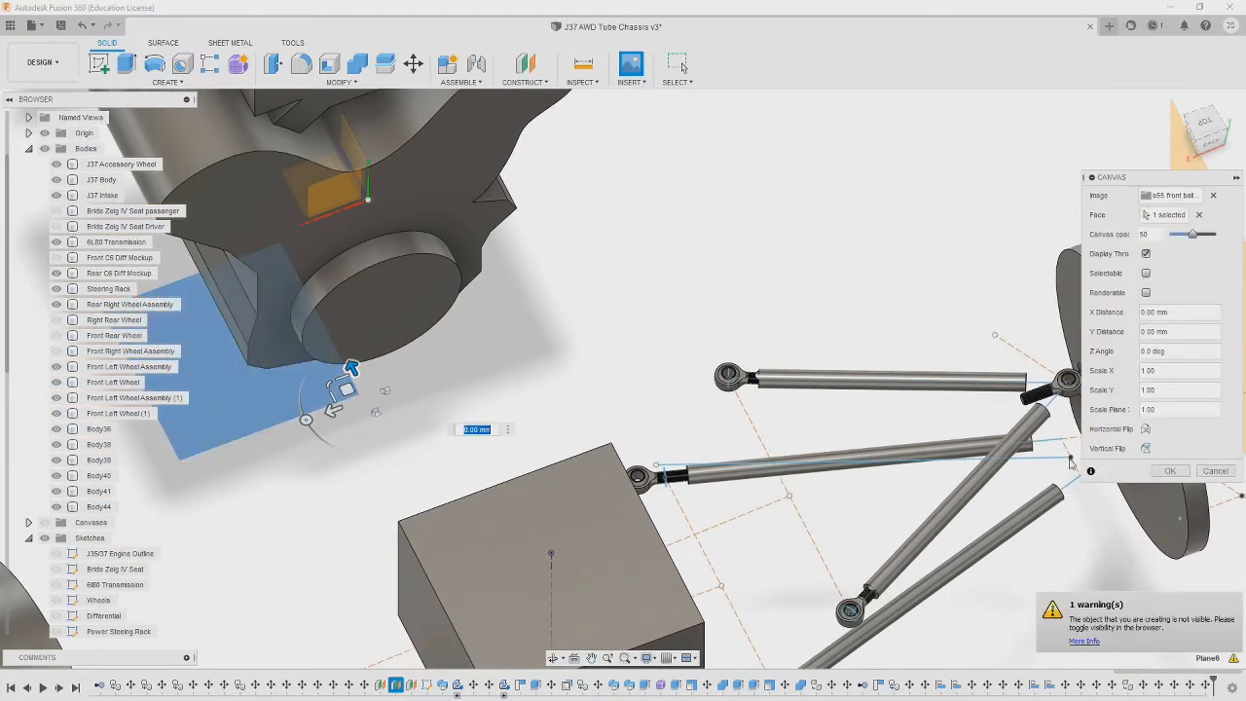
click(1171, 471)
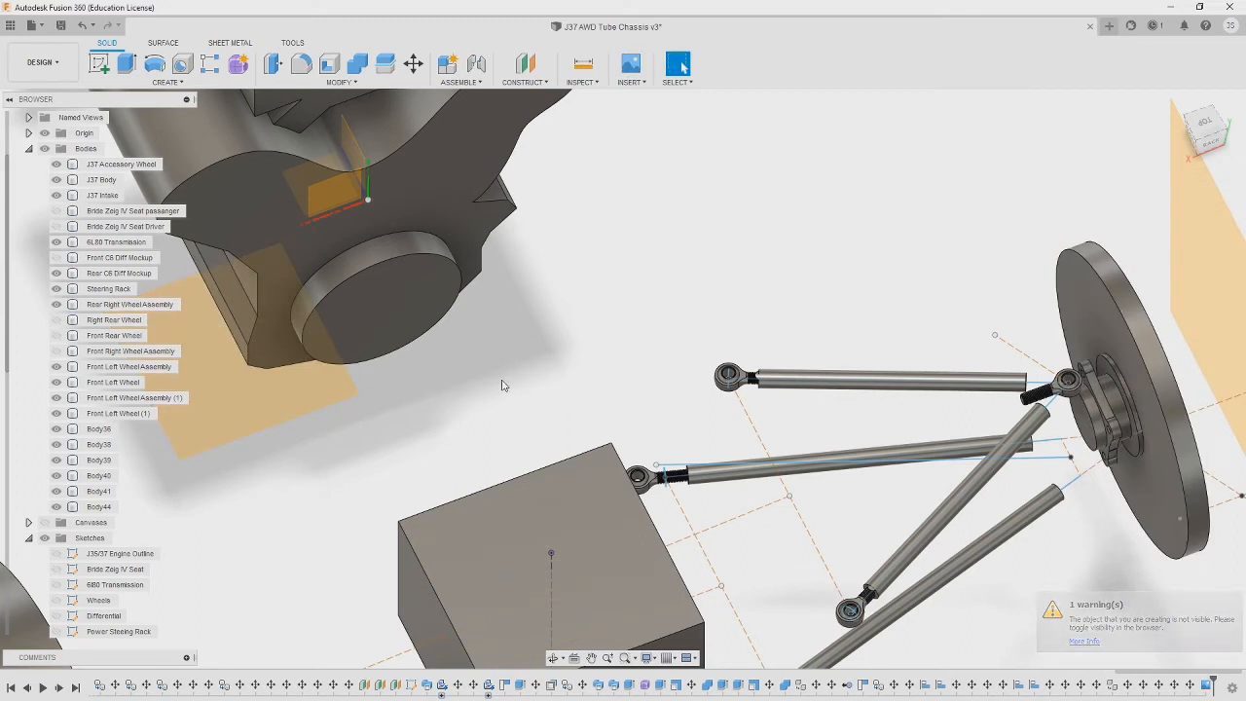
scroll(504, 385, down, 2)
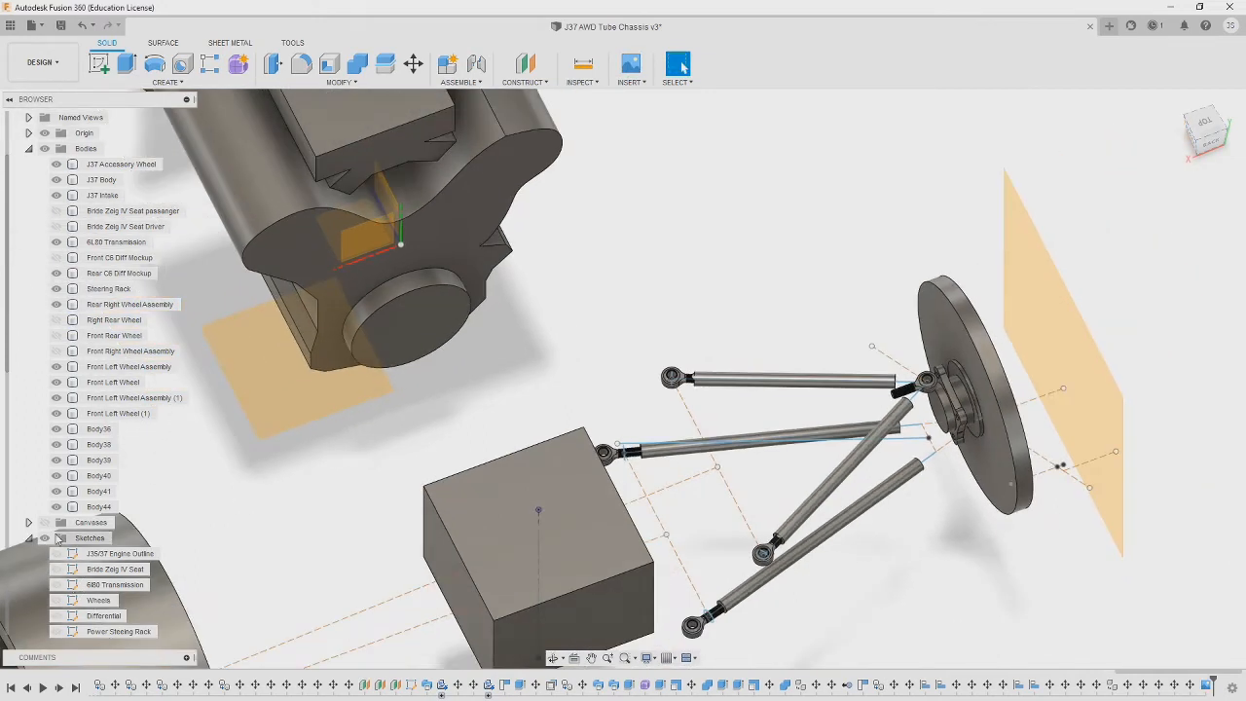
click(45, 524)
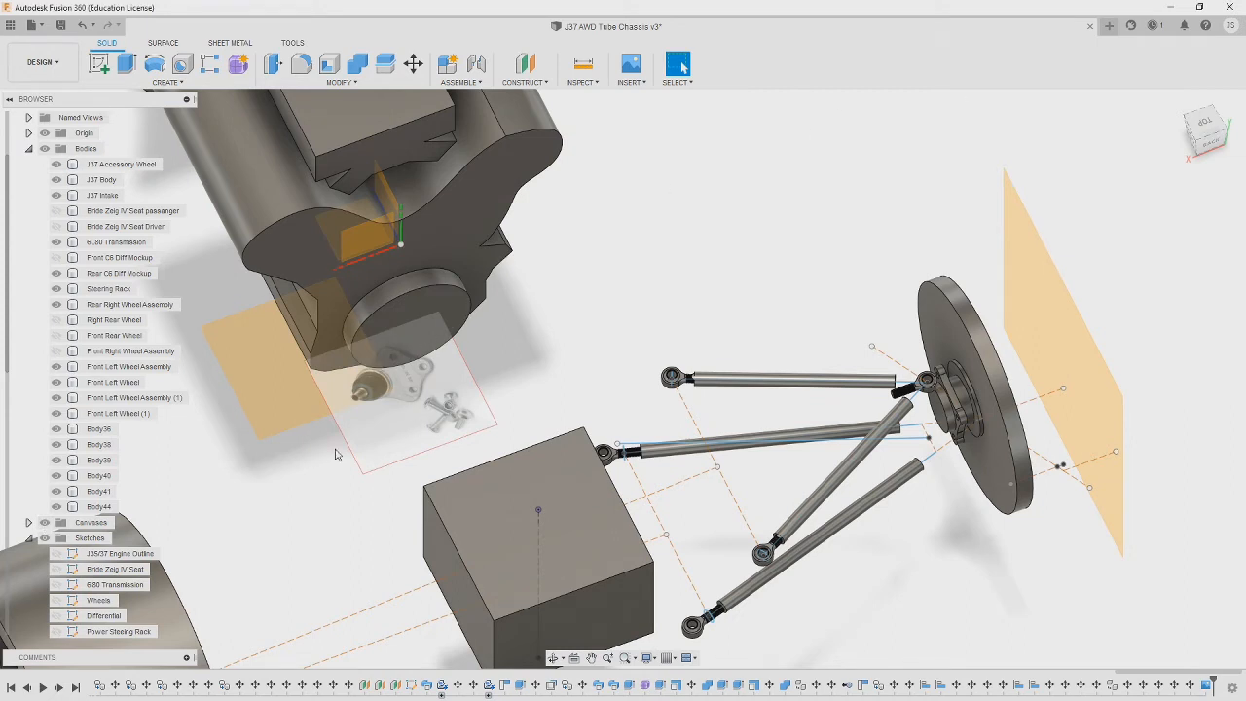
- Calibrate the "e55 front ball joint" canvas to 8 mm across the bolt hole at the flange's outer tip, viewed from above
right_click(403, 402)
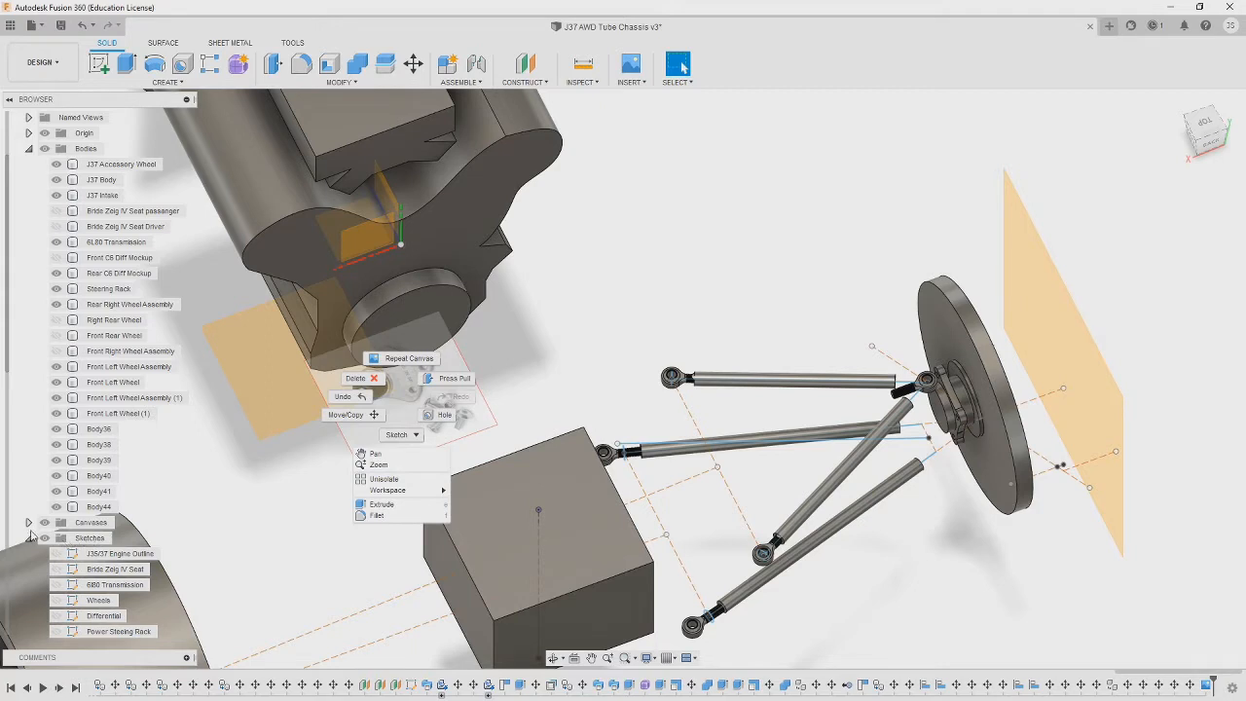
click(29, 525)
click(29, 524)
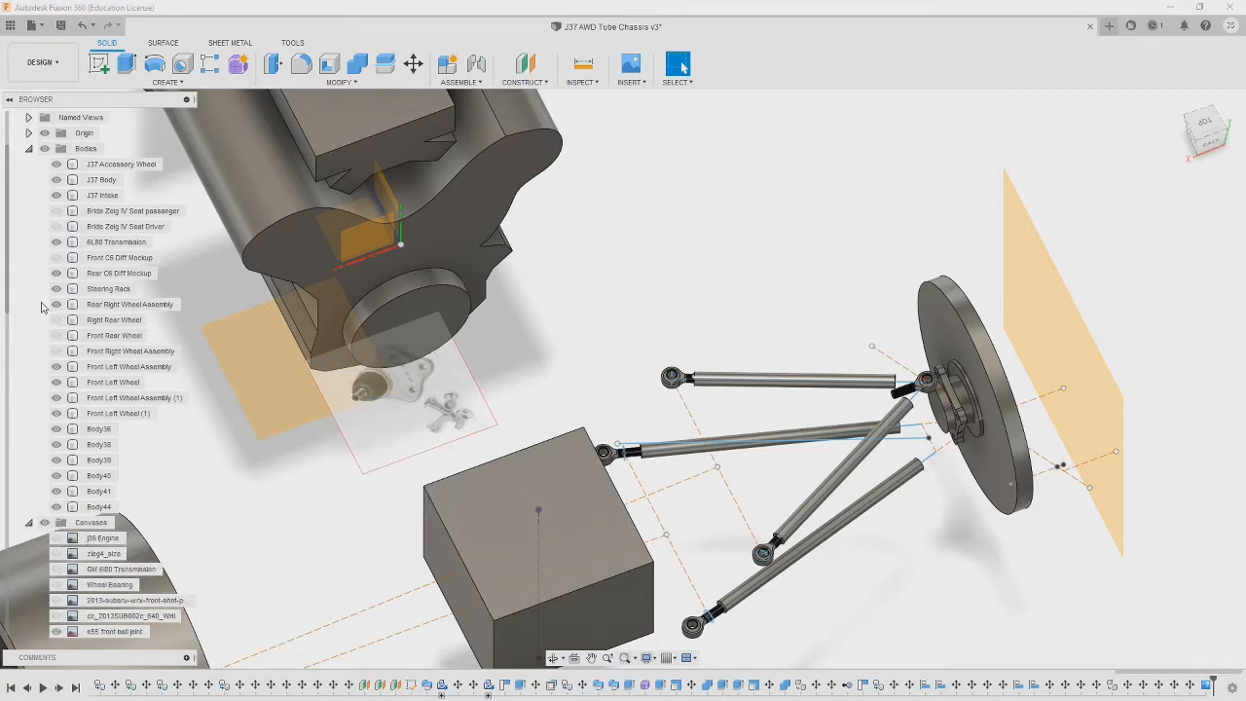
click(30, 149)
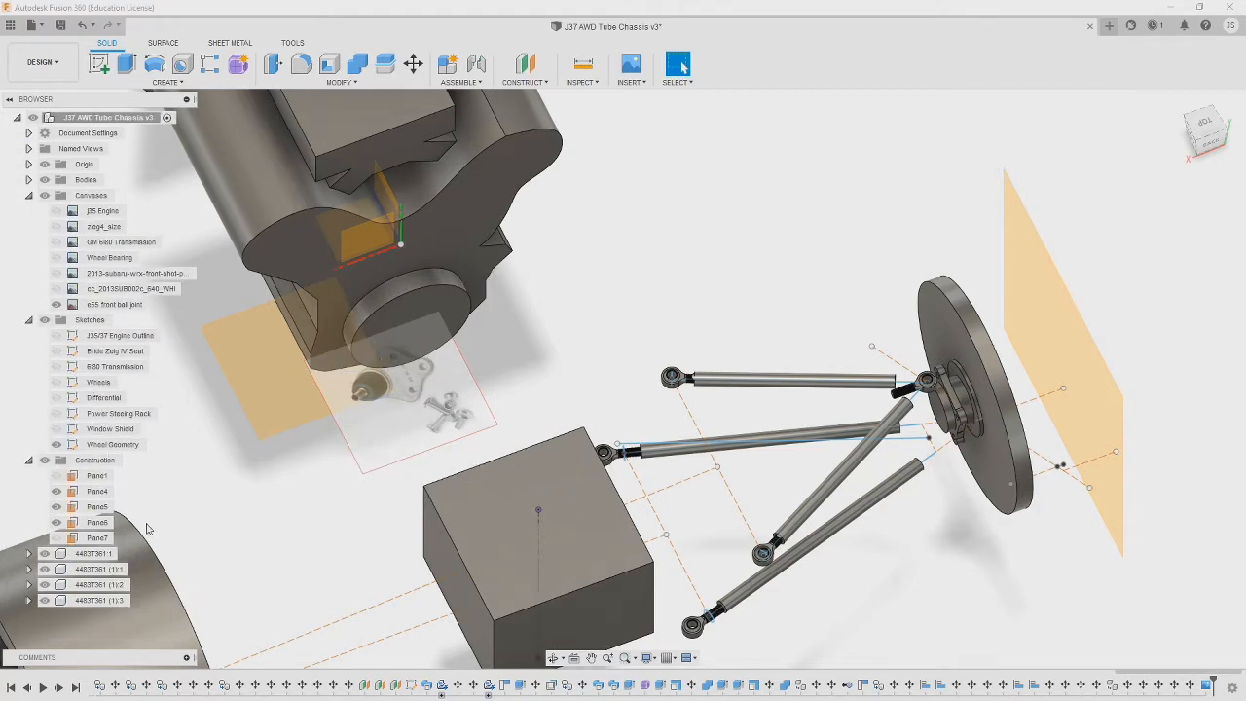
right_click(110, 307)
click(142, 348)
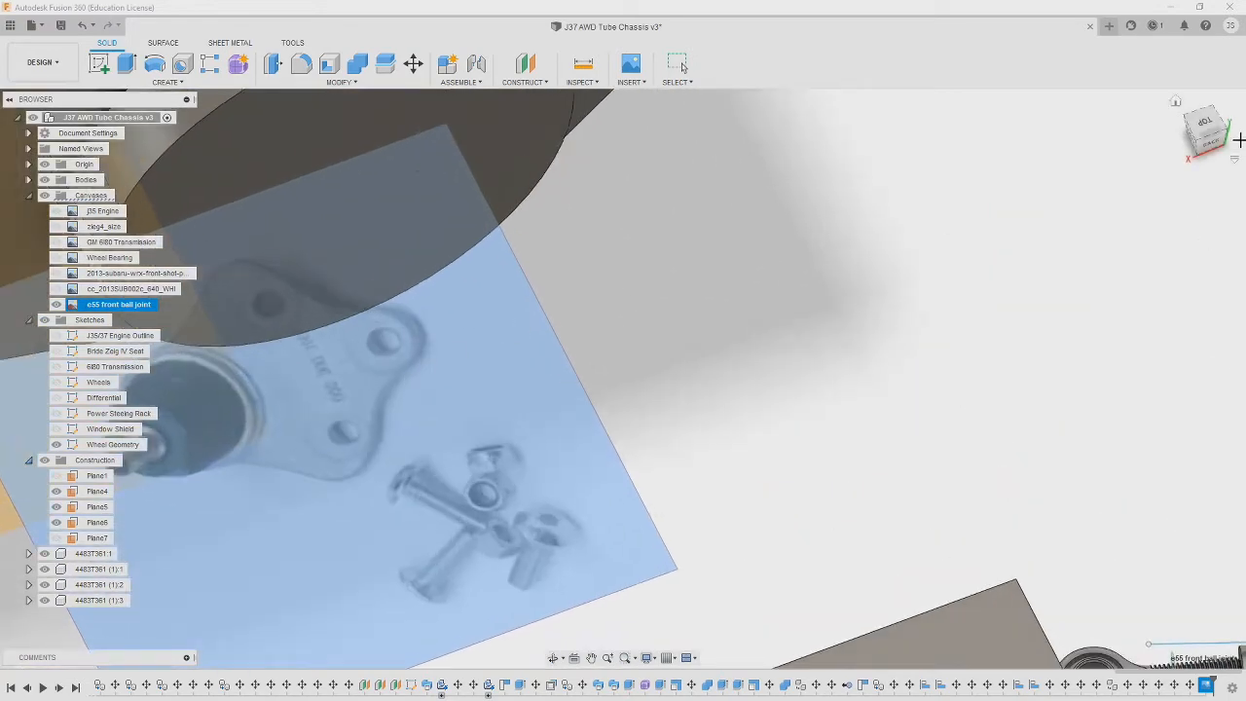
click(1207, 123)
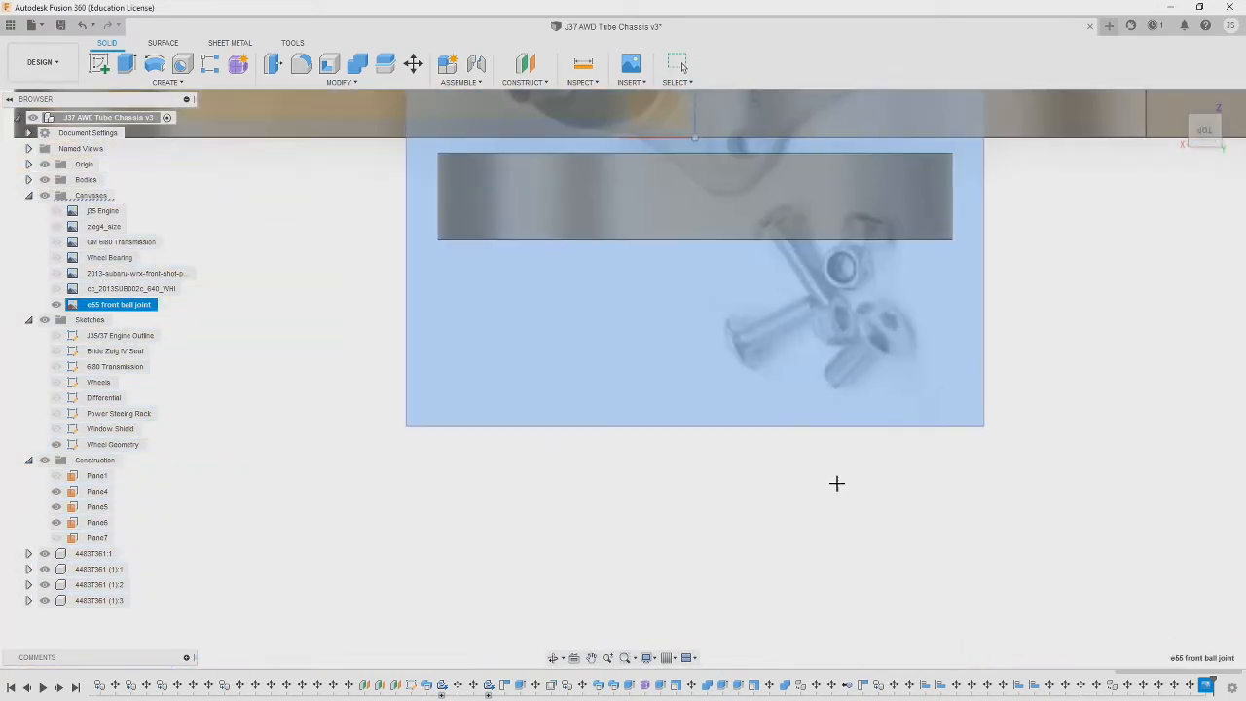
scroll(761, 429, up, 5)
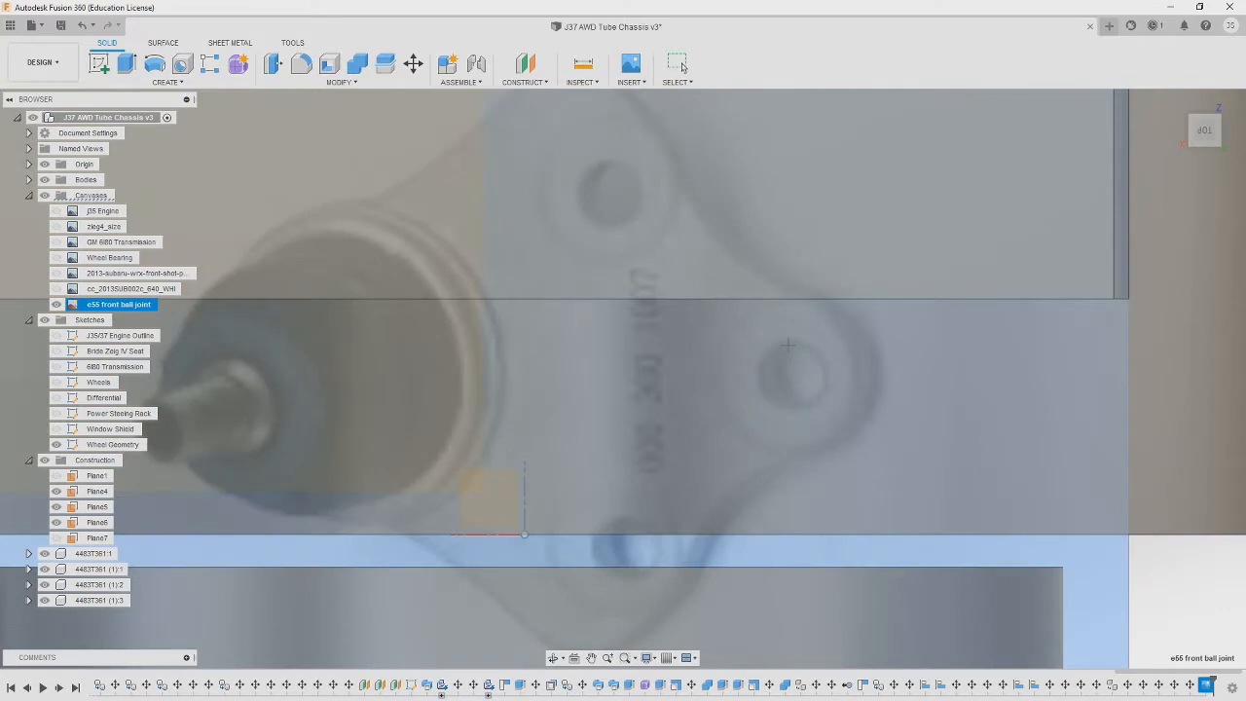
click(789, 342)
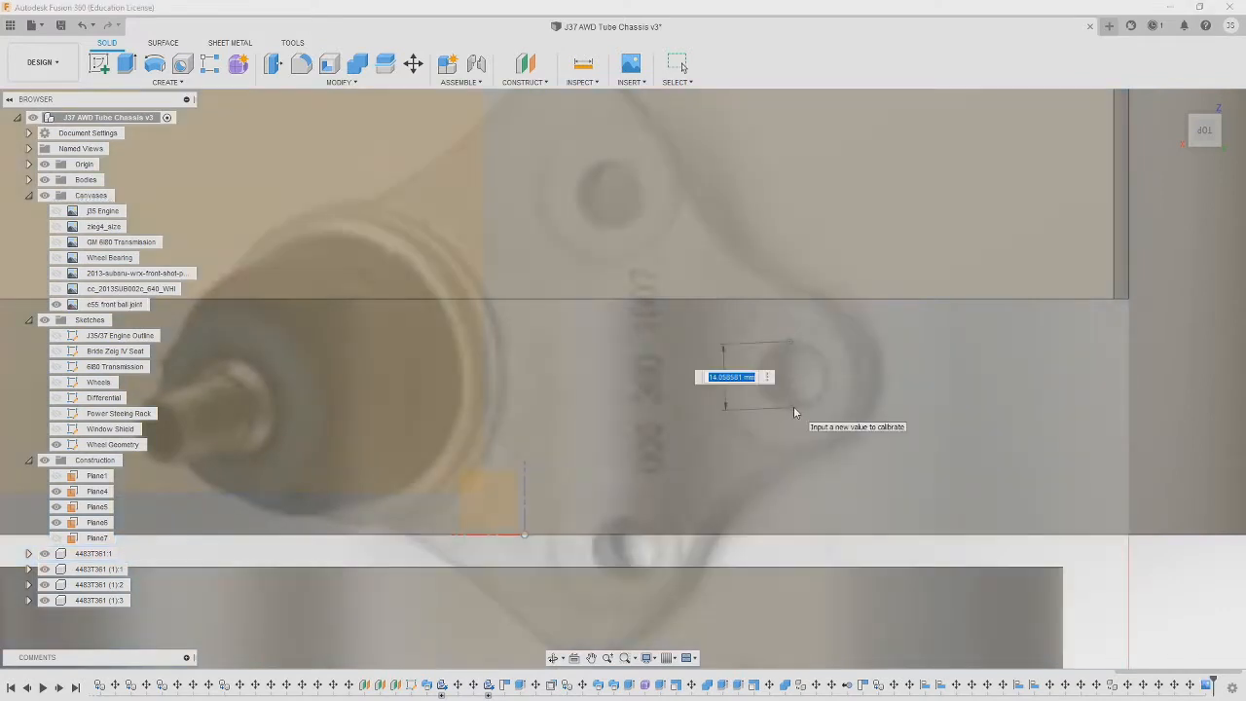
text(8mm)
key(Return)
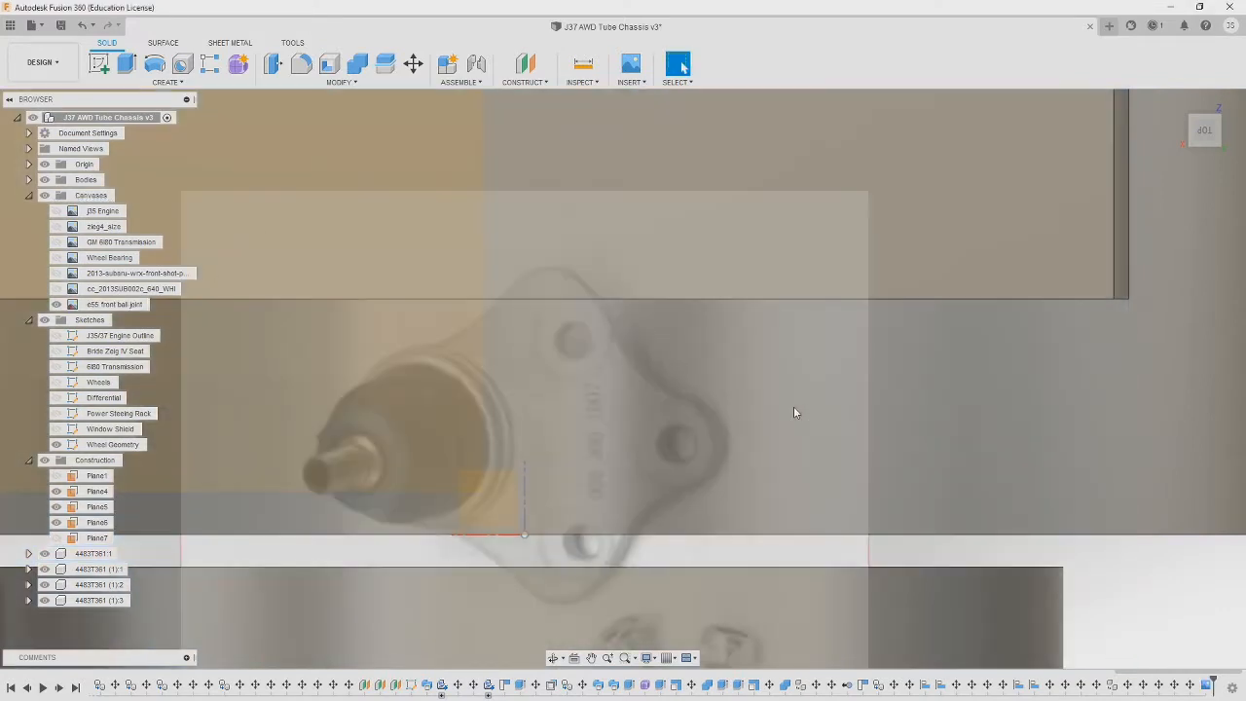
scroll(794, 409, down, 3)
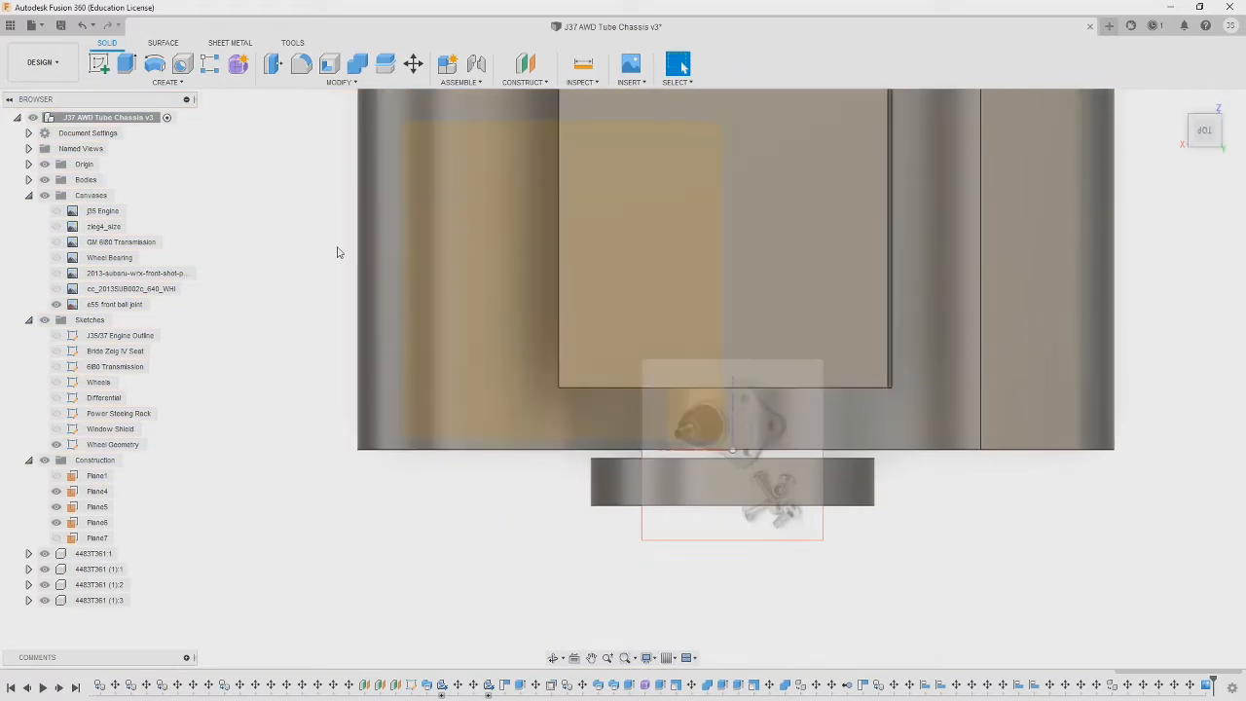
click(28, 195)
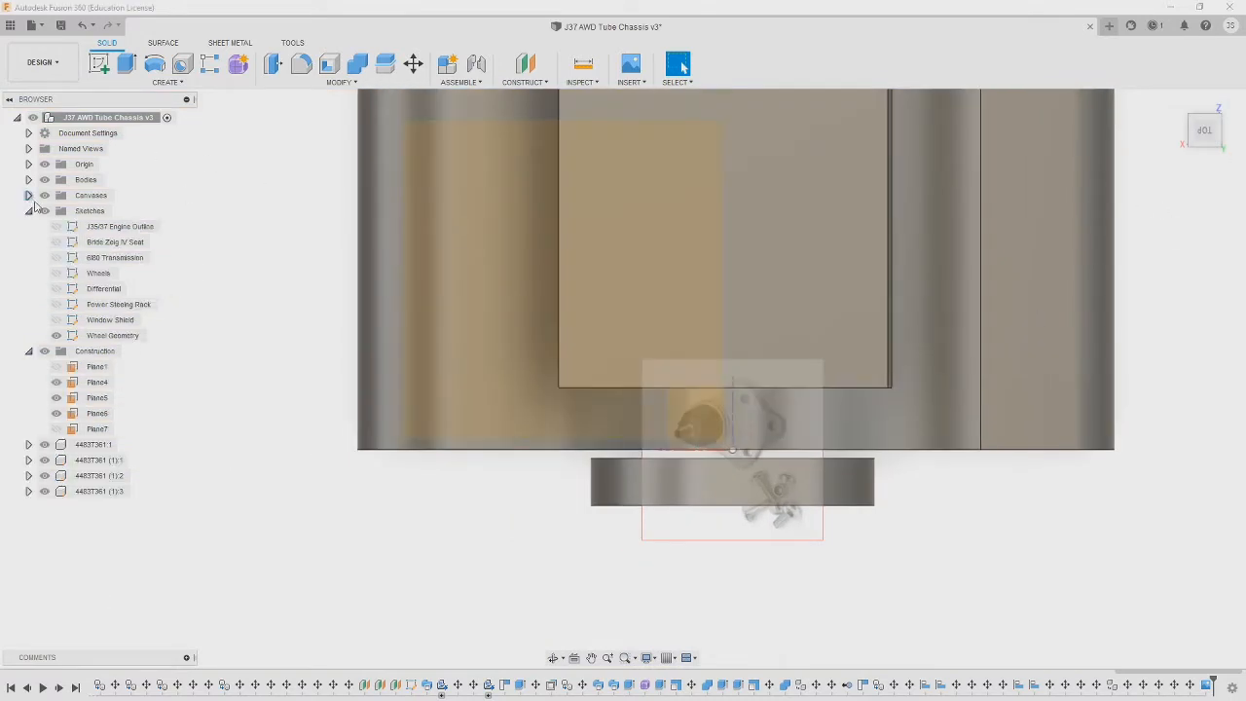
click(28, 195)
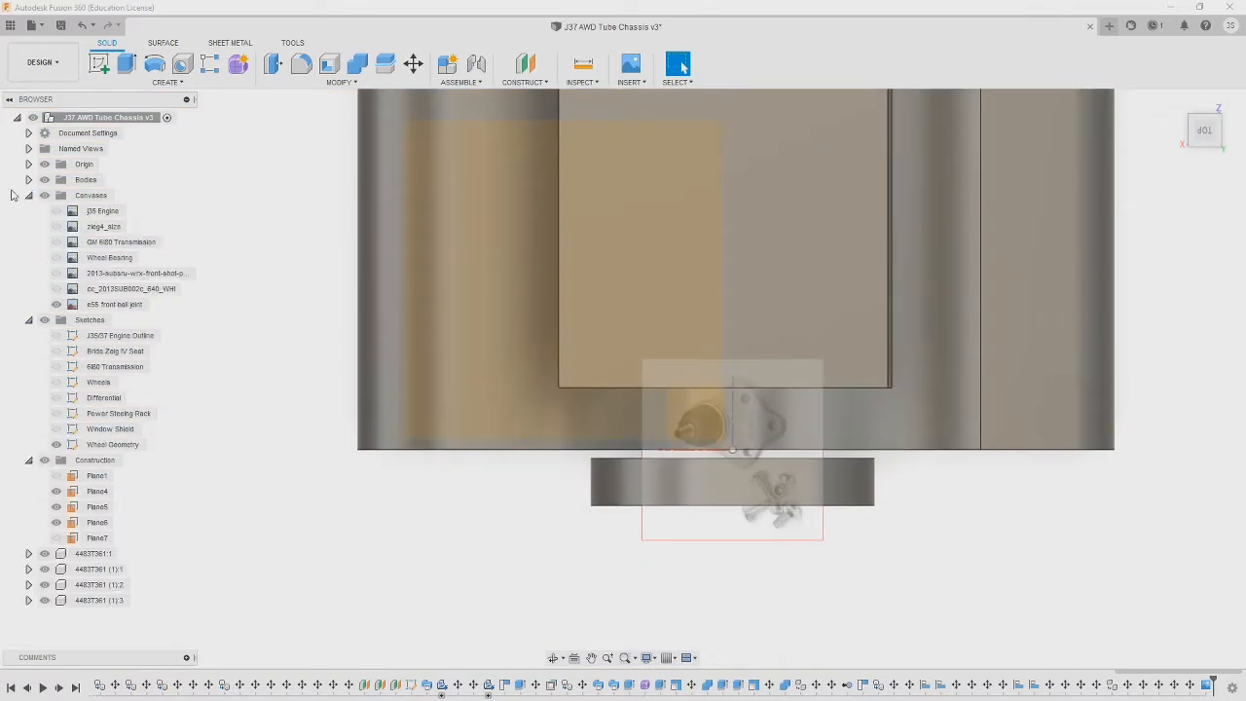
click(28, 195)
key(m)
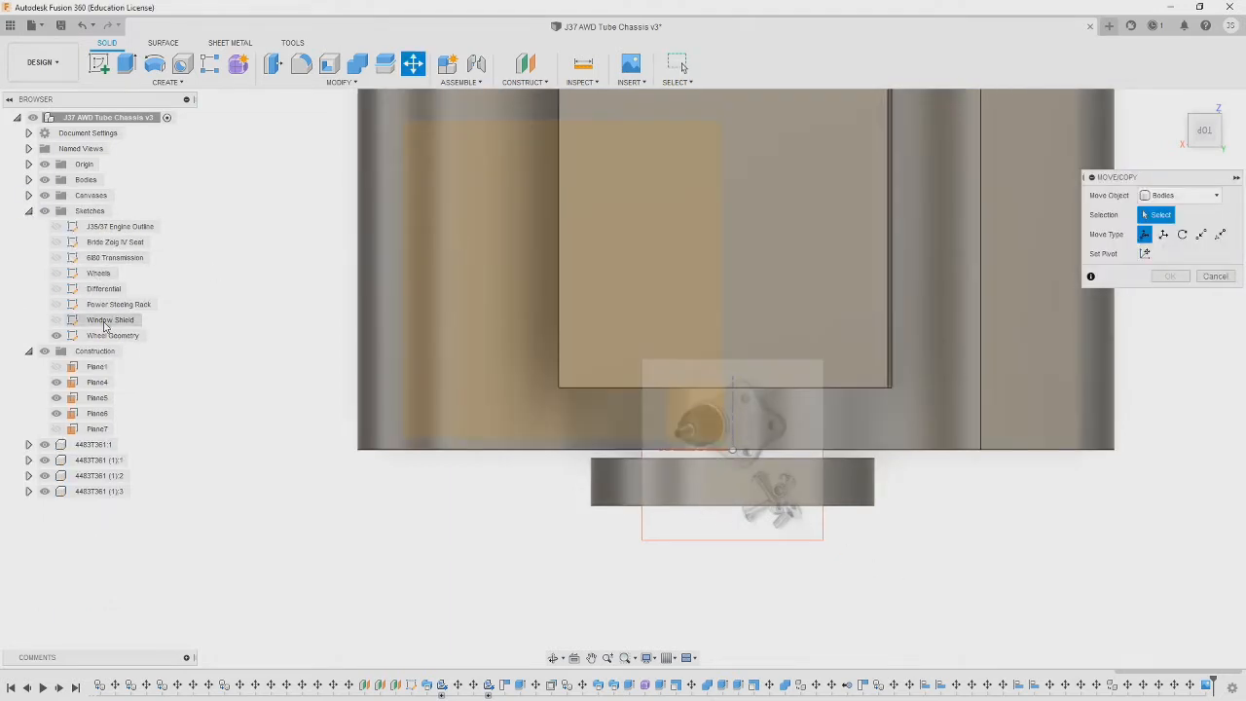
click(28, 195)
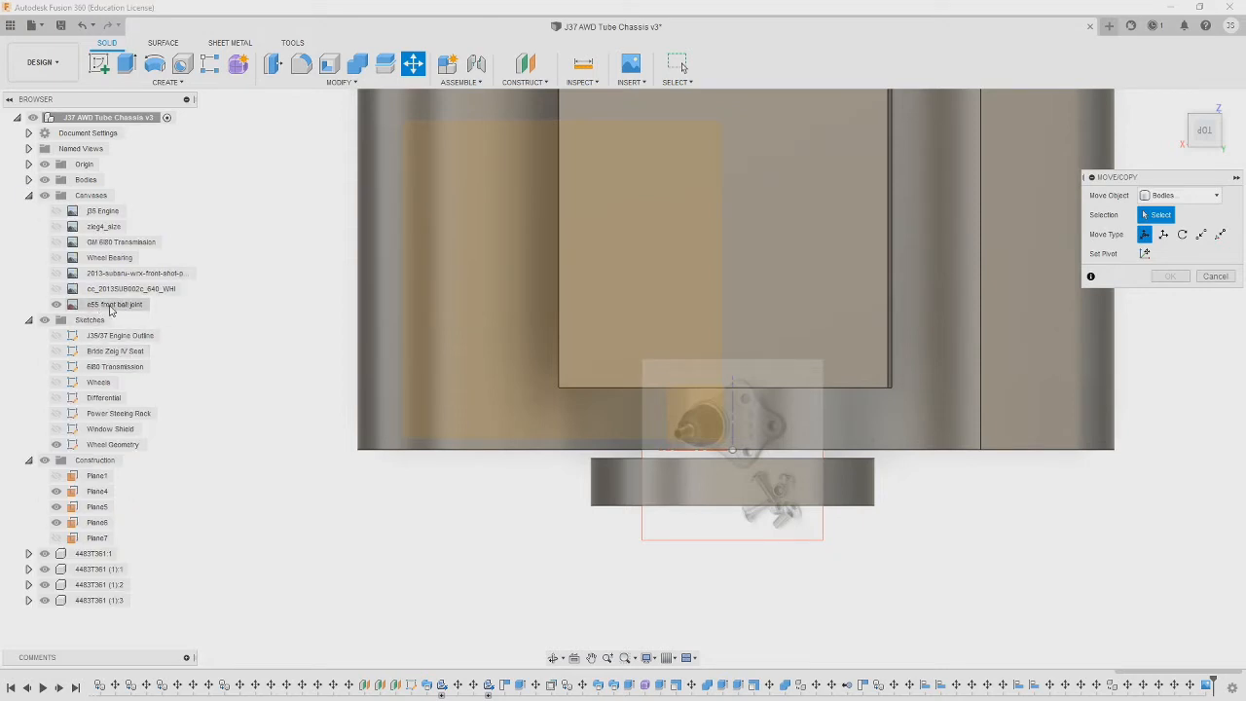
click(1215, 277)
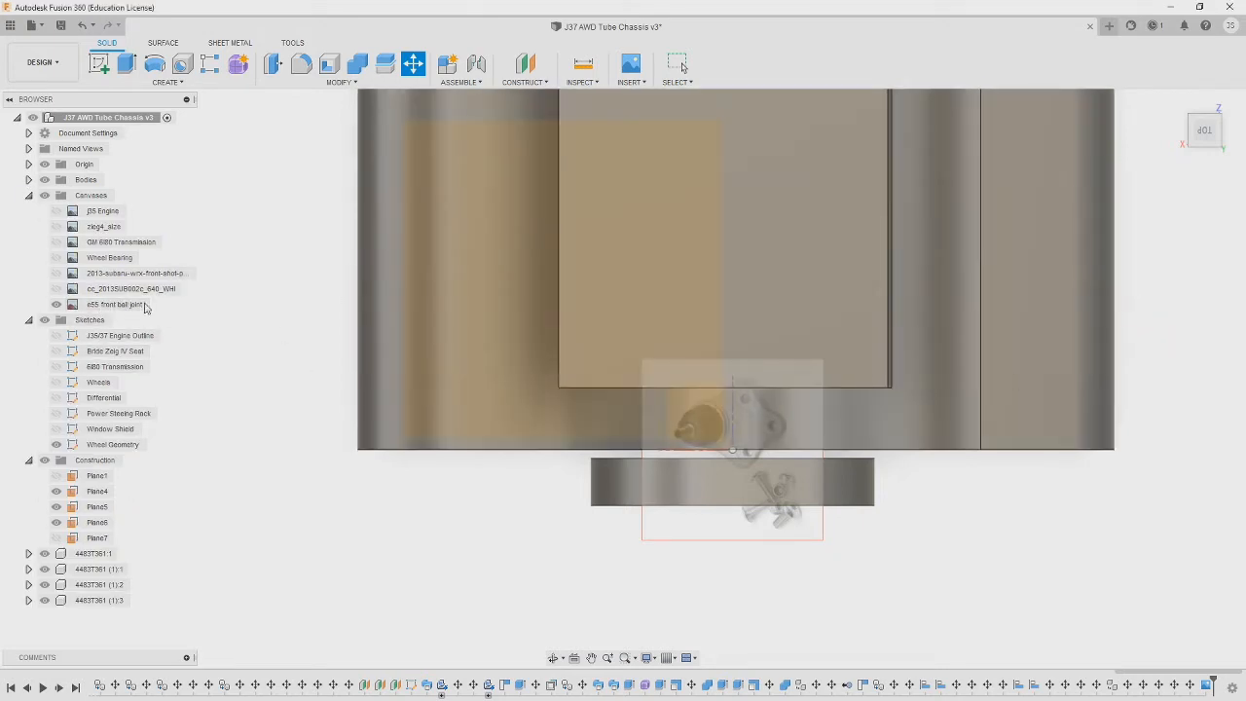
- Edit the "e55 front ball joint" canvas: rotate it -180 degrees and move it beside the wheel hub, near the ends of the control arms
click(70, 306)
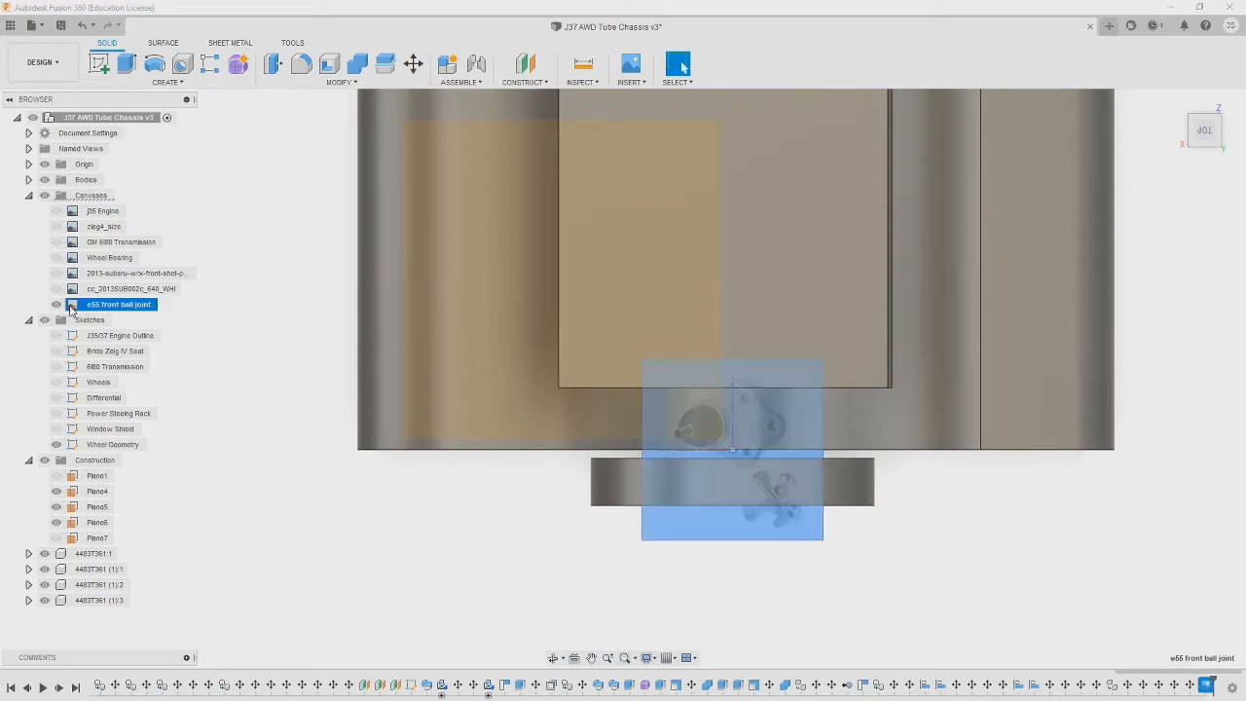
right_click(93, 306)
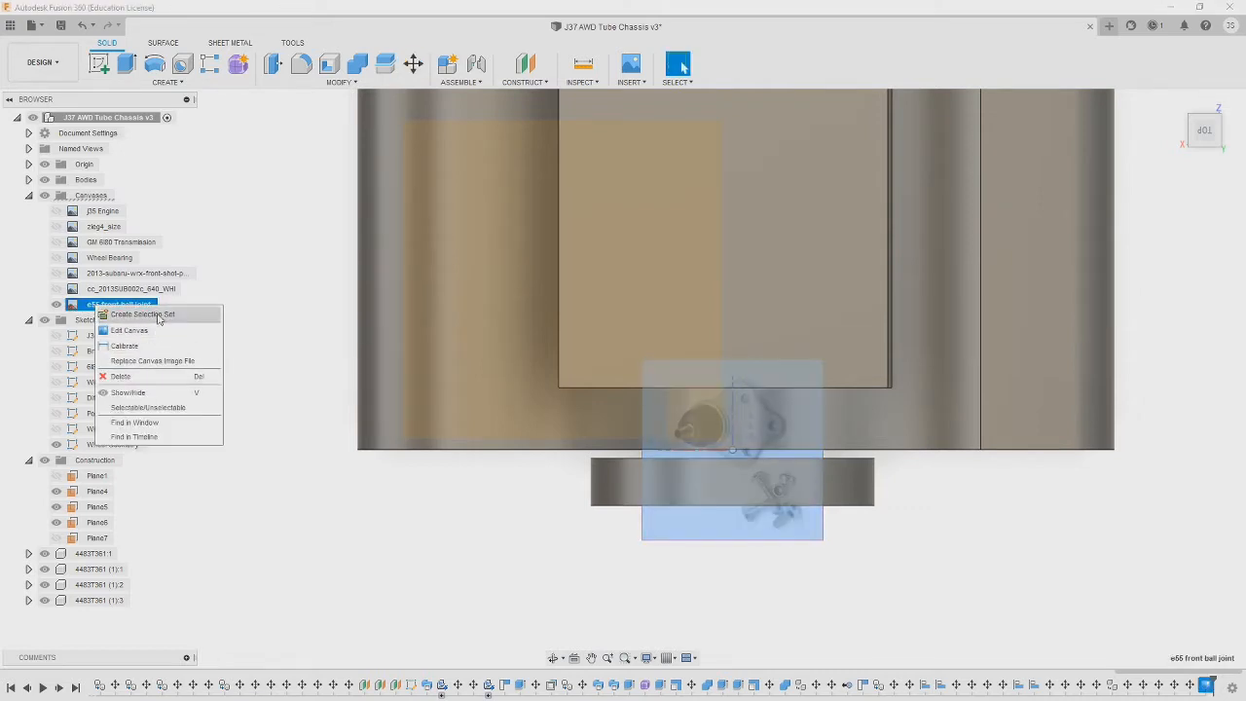
click(128, 330)
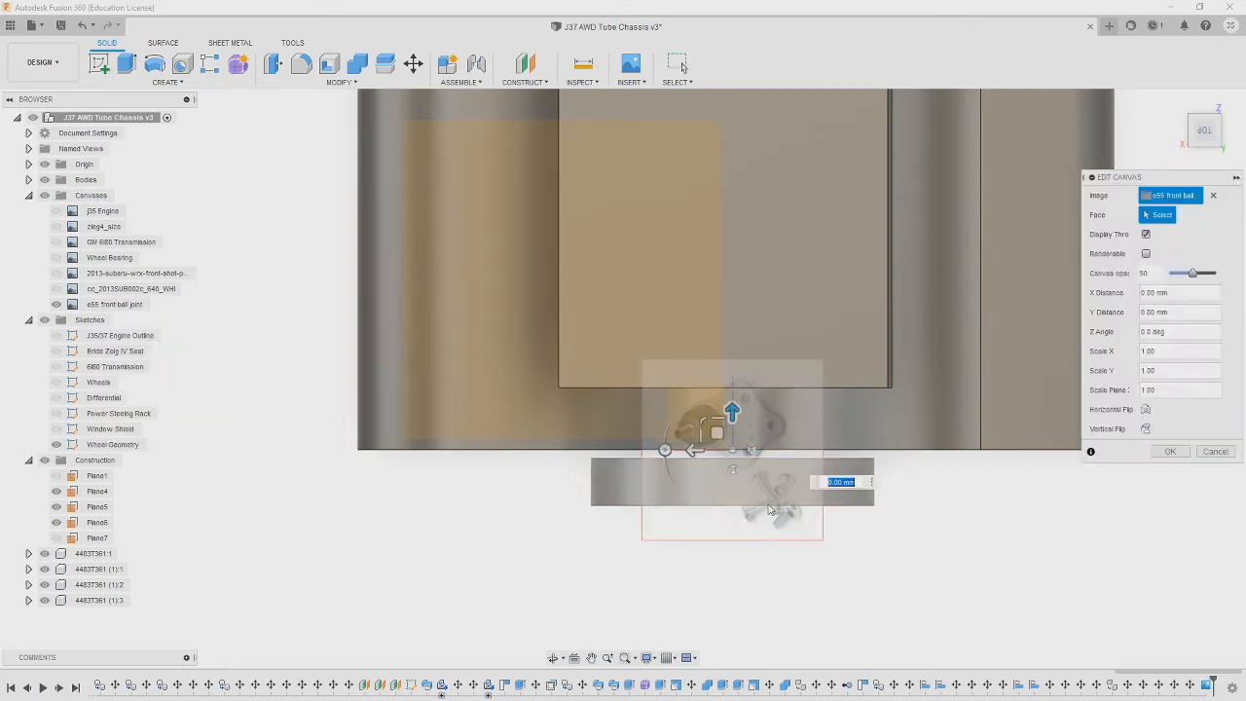
drag(711, 450, 1047, 450)
scroll(1070, 525, up, 3)
scroll(1070, 526, down, 5)
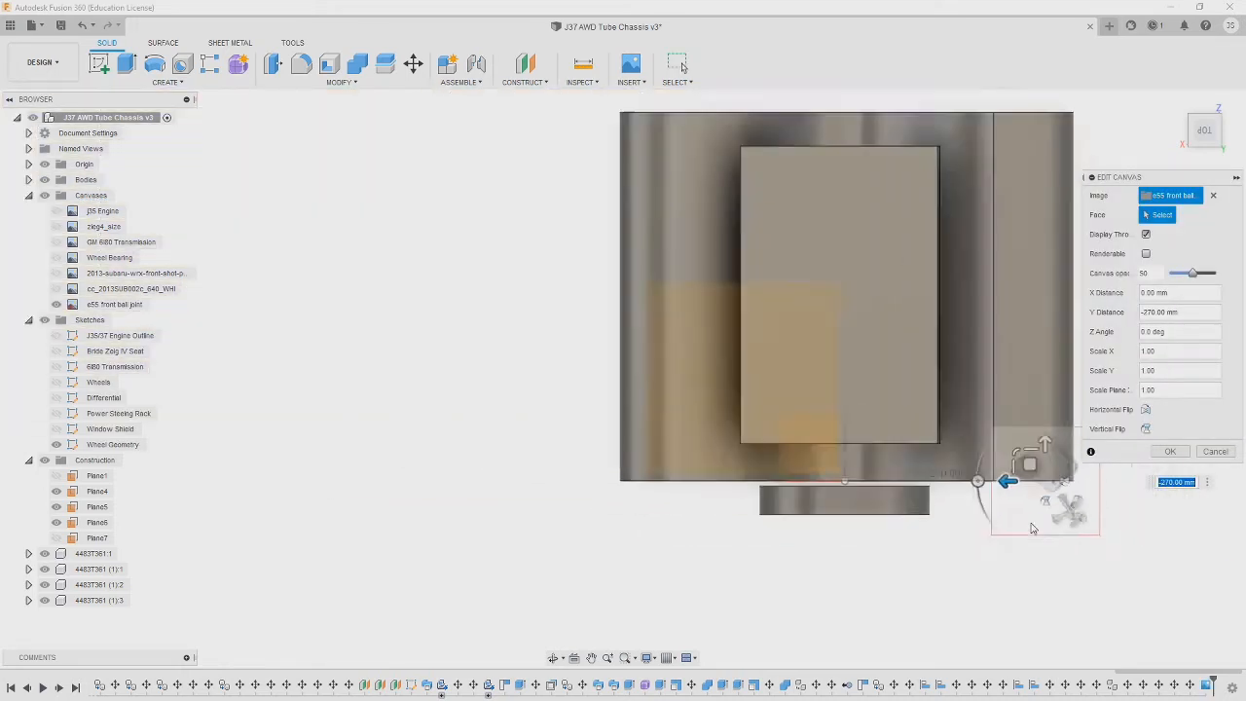
middle_drag(1018, 621, 547, 275)
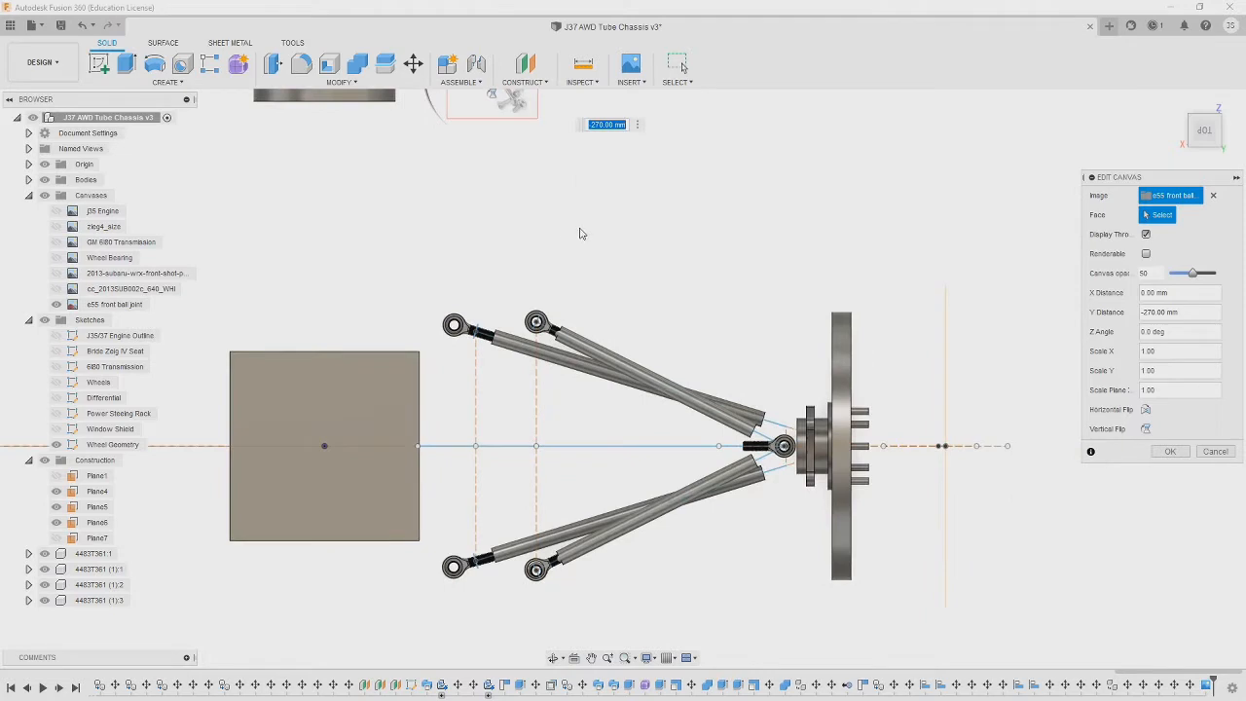
middle_drag(582, 233, 565, 412)
drag(404, 251, 617, 252)
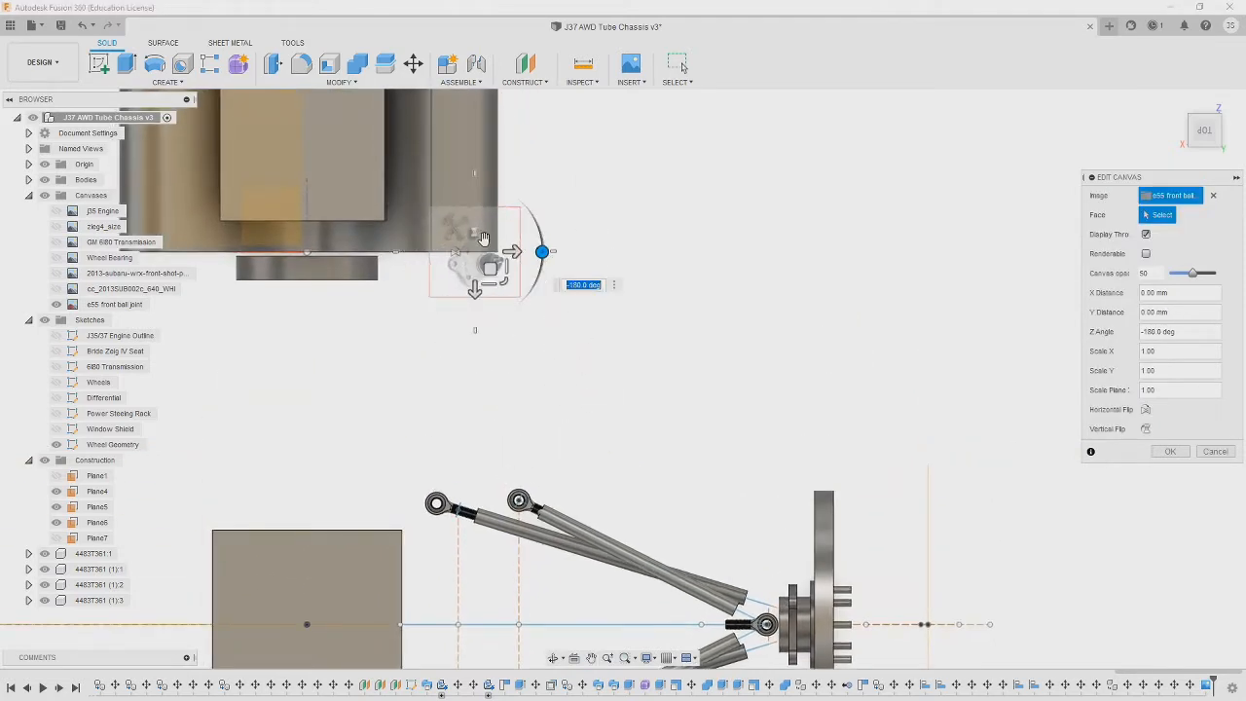
drag(489, 265, 769, 513)
click(1169, 451)
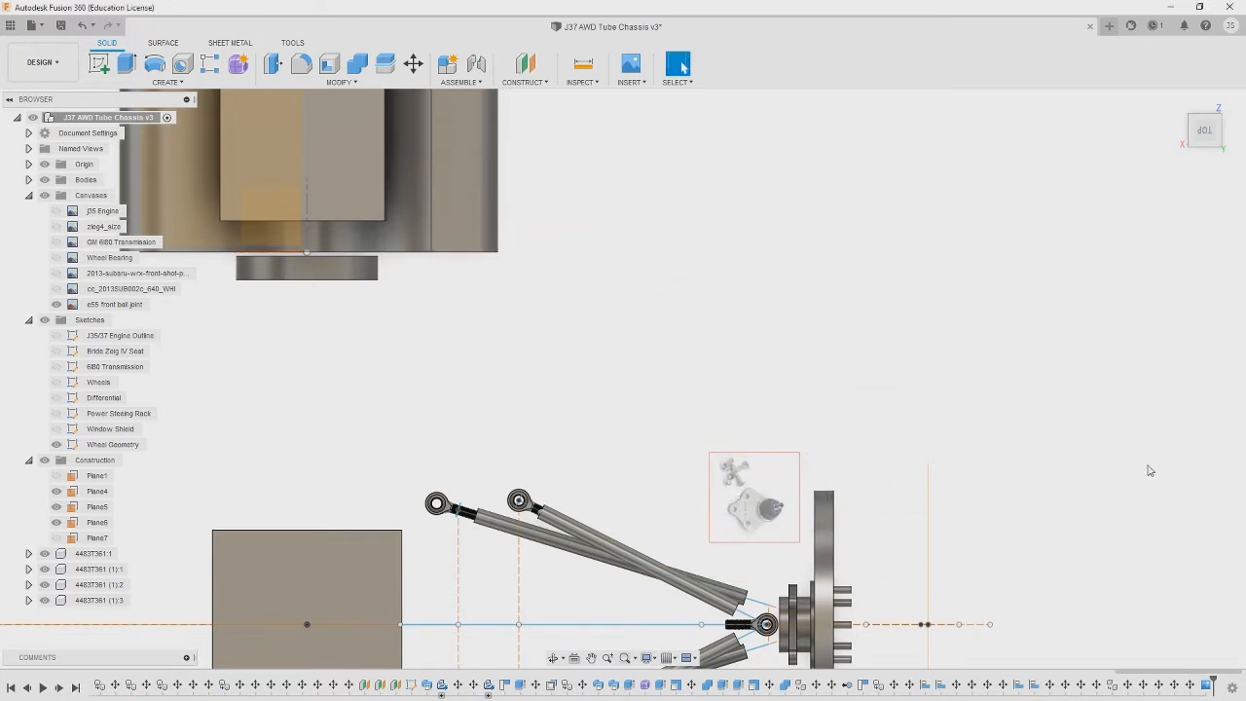
- Hide the canvases in the chassis model and create a new design
scroll(710, 515, up, 5)
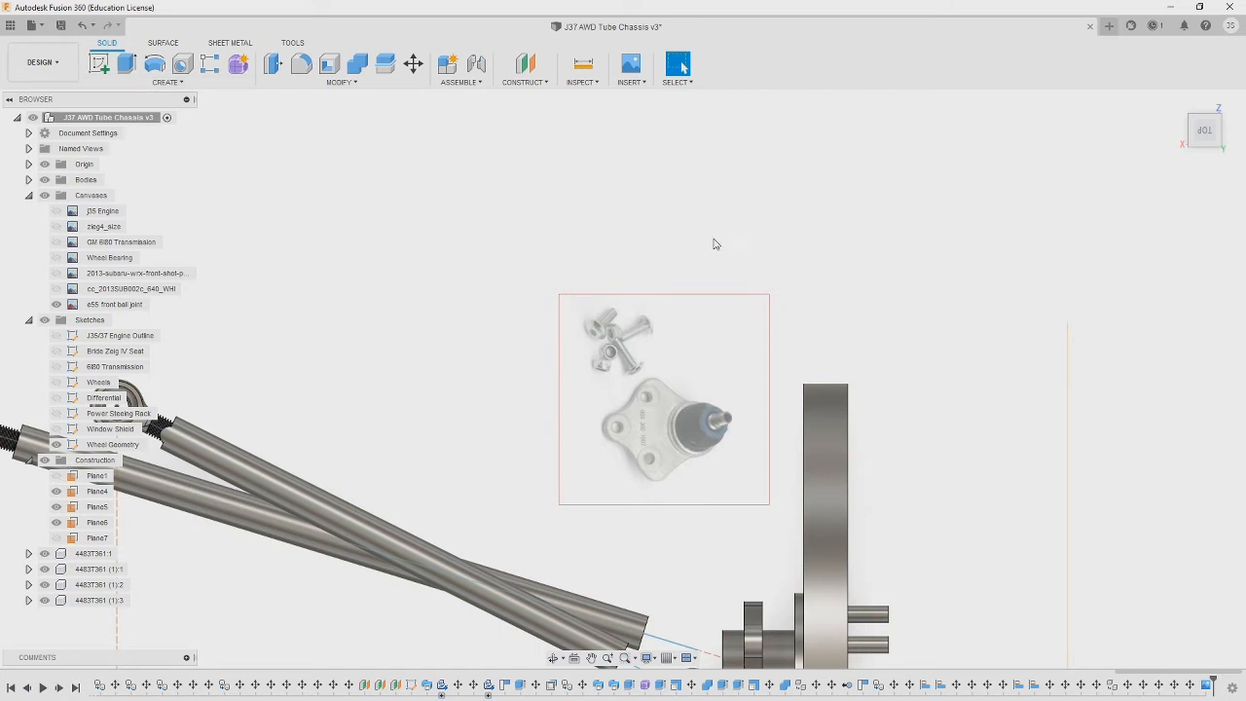
scroll(713, 243, down, 5)
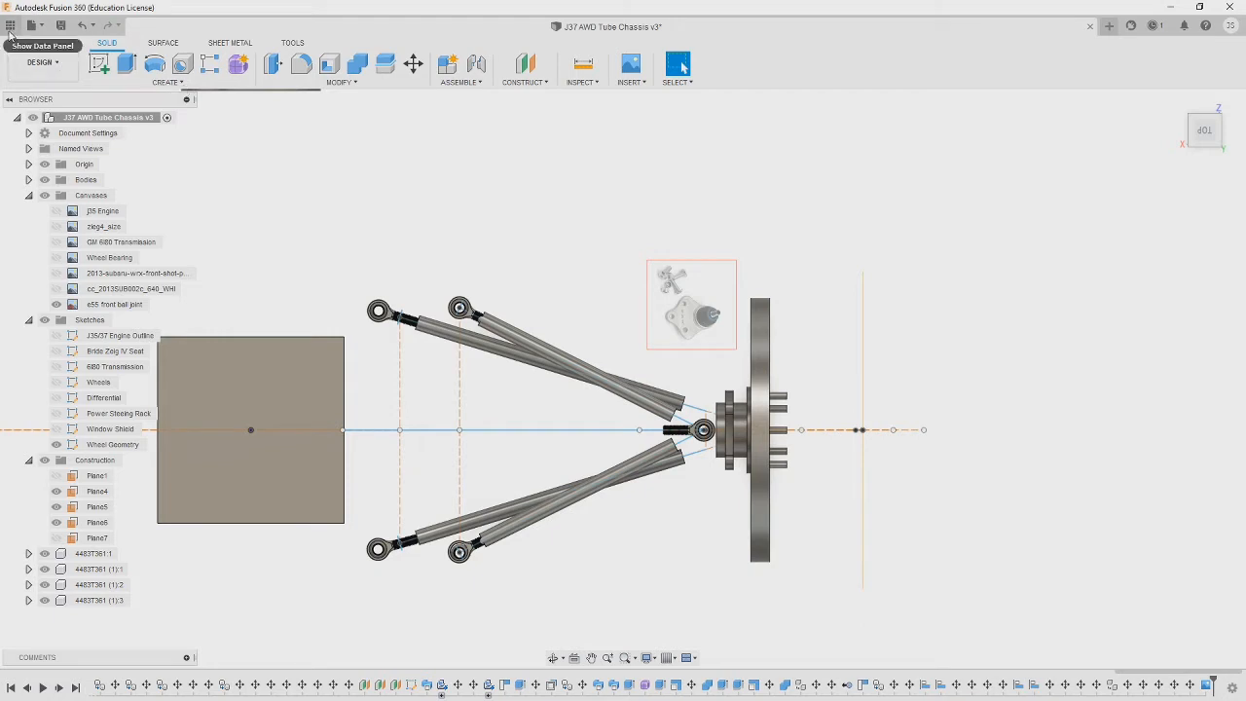
click(41, 27)
click(41, 48)
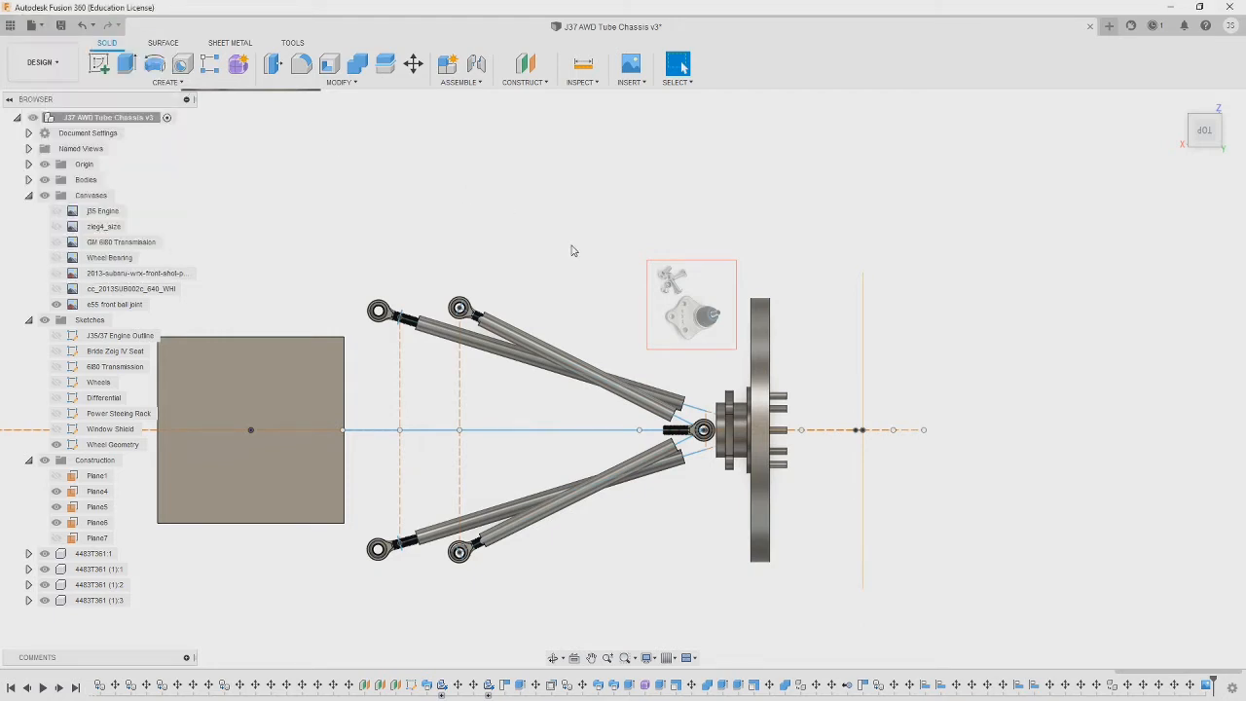
click(32, 28)
click(271, 264)
middle_drag(345, 254, 598, 428)
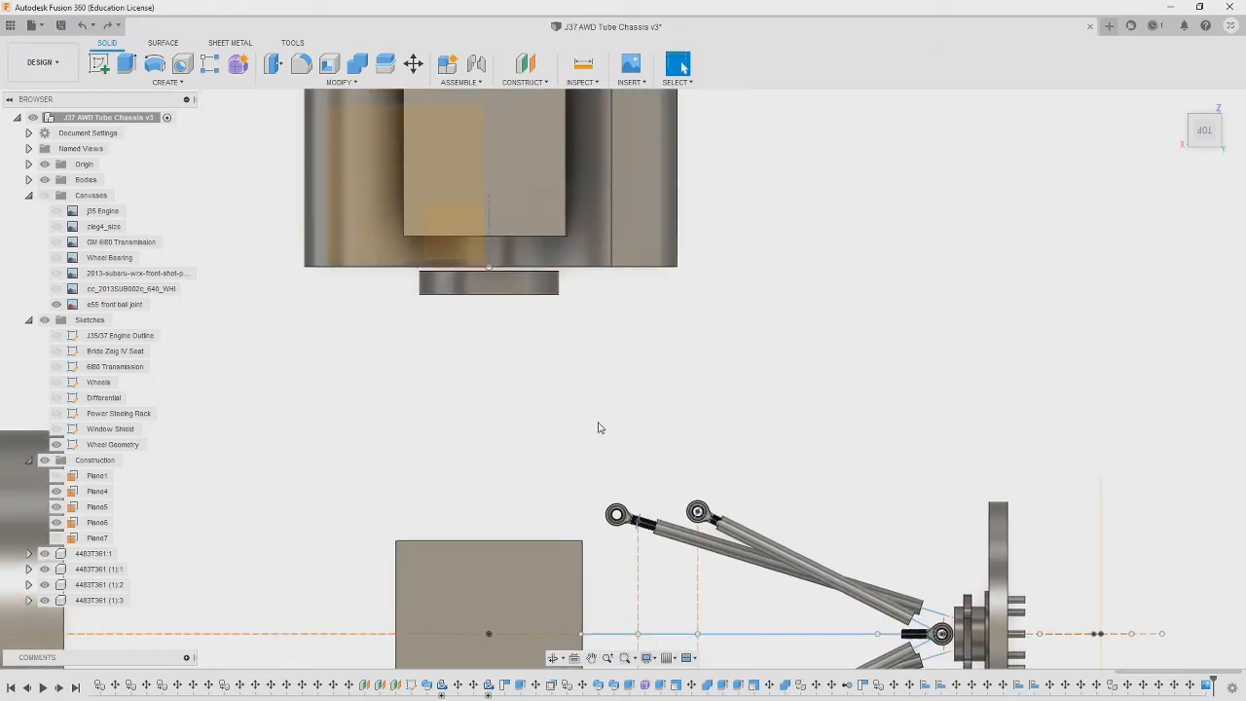
click(38, 26)
click(77, 44)
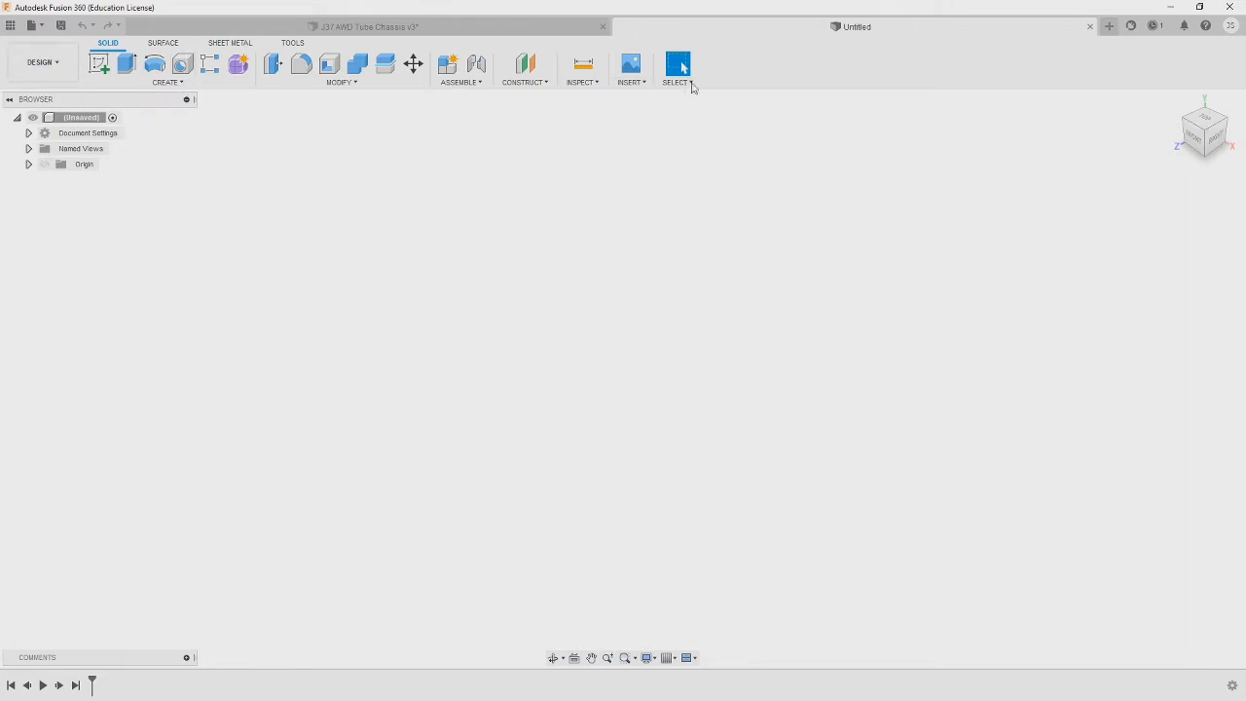
- Insert the "e55 front ball joint" reference photo from the computer as a canvas on the horizontal XZ plane
click(631, 82)
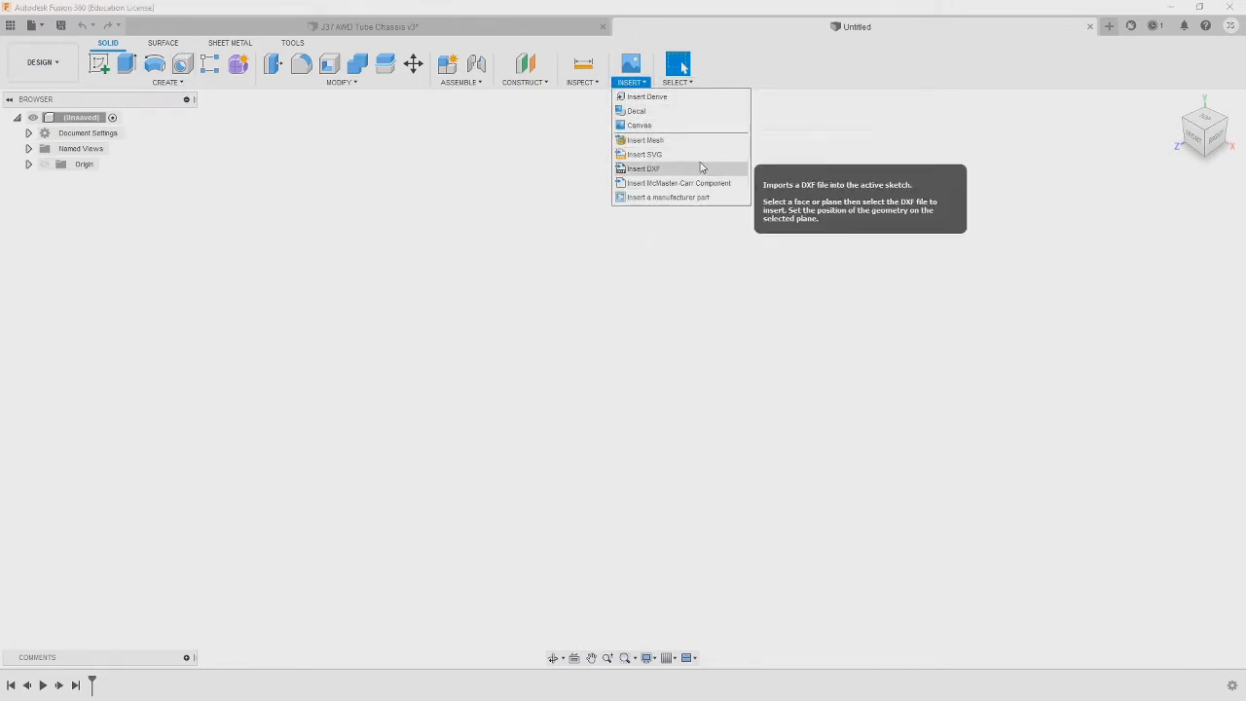
click(652, 127)
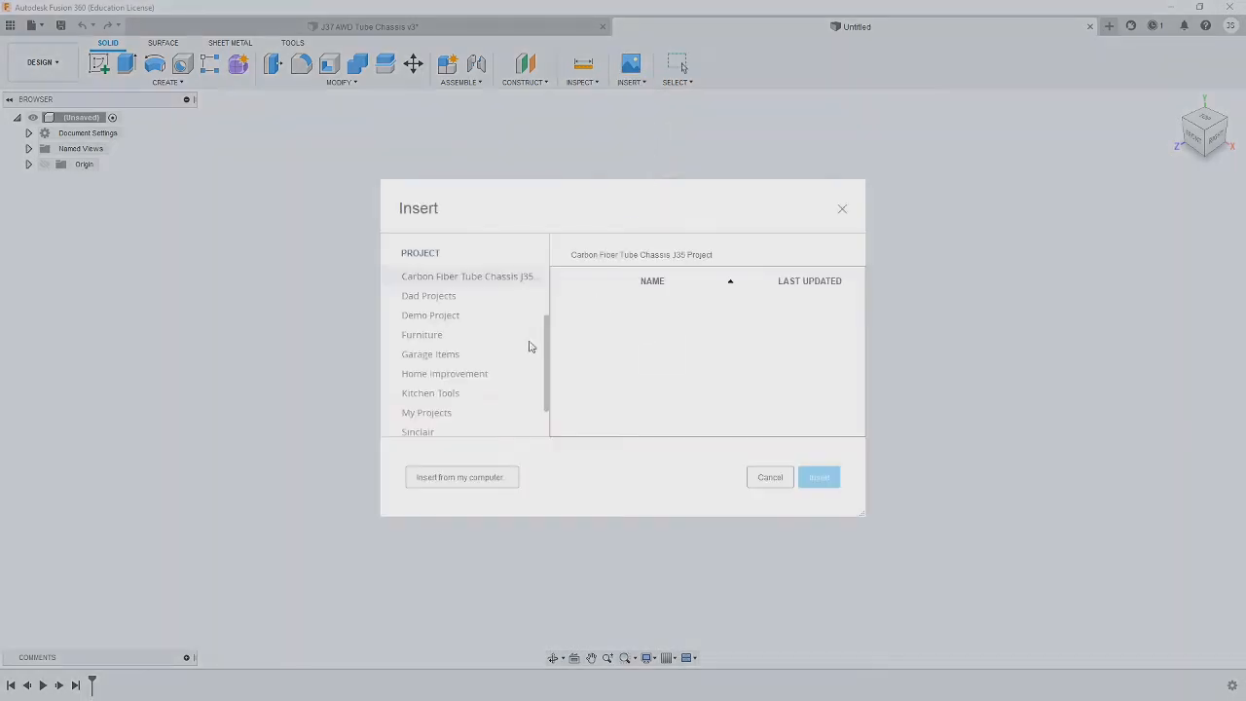
click(446, 477)
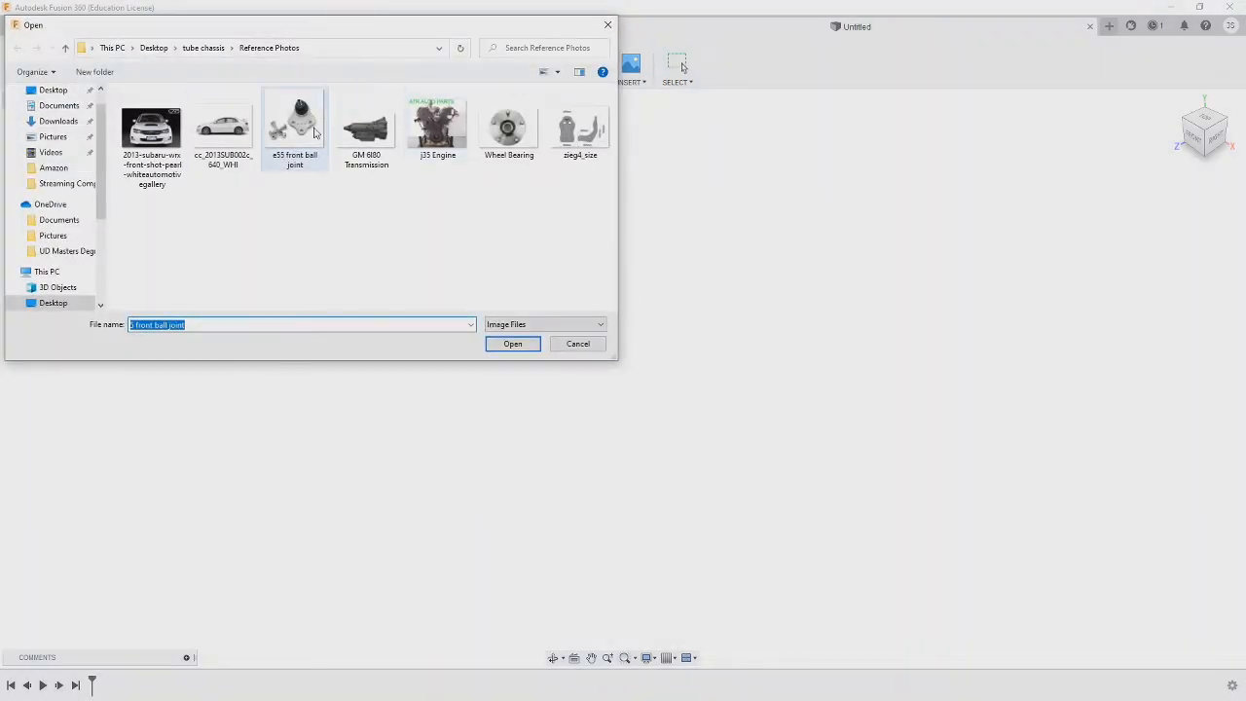
click(293, 124)
click(513, 344)
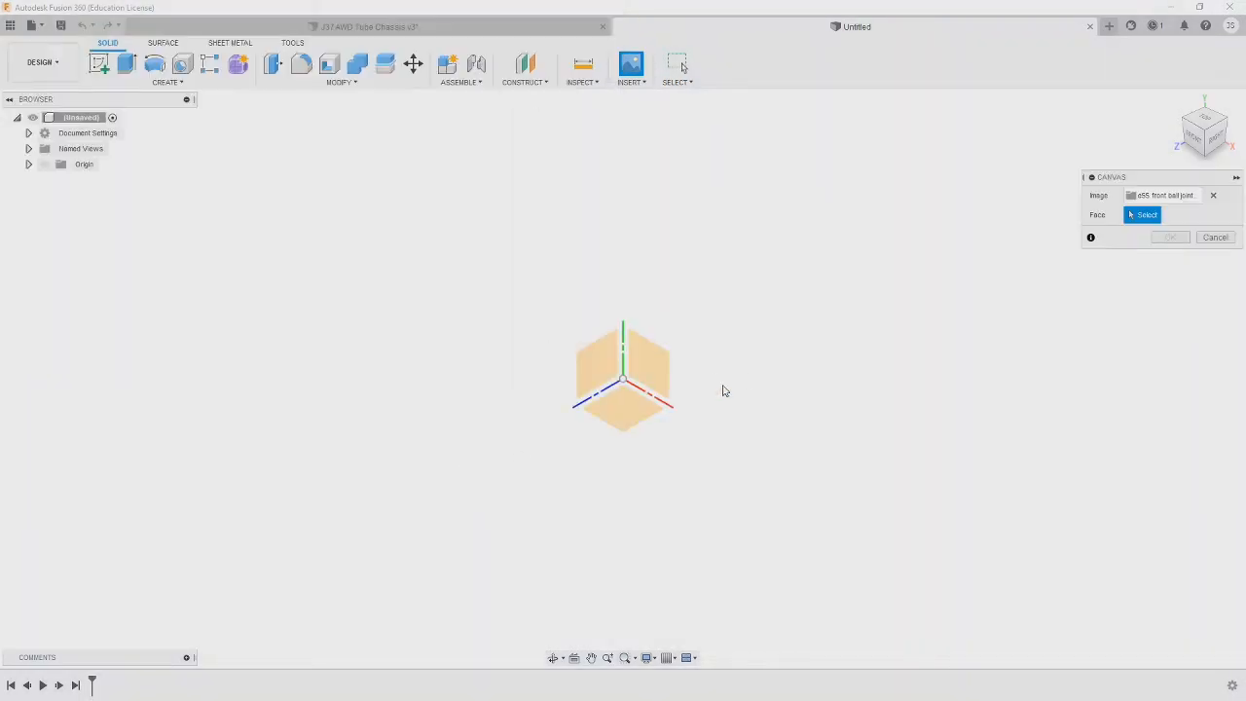
click(1204, 121)
click(672, 414)
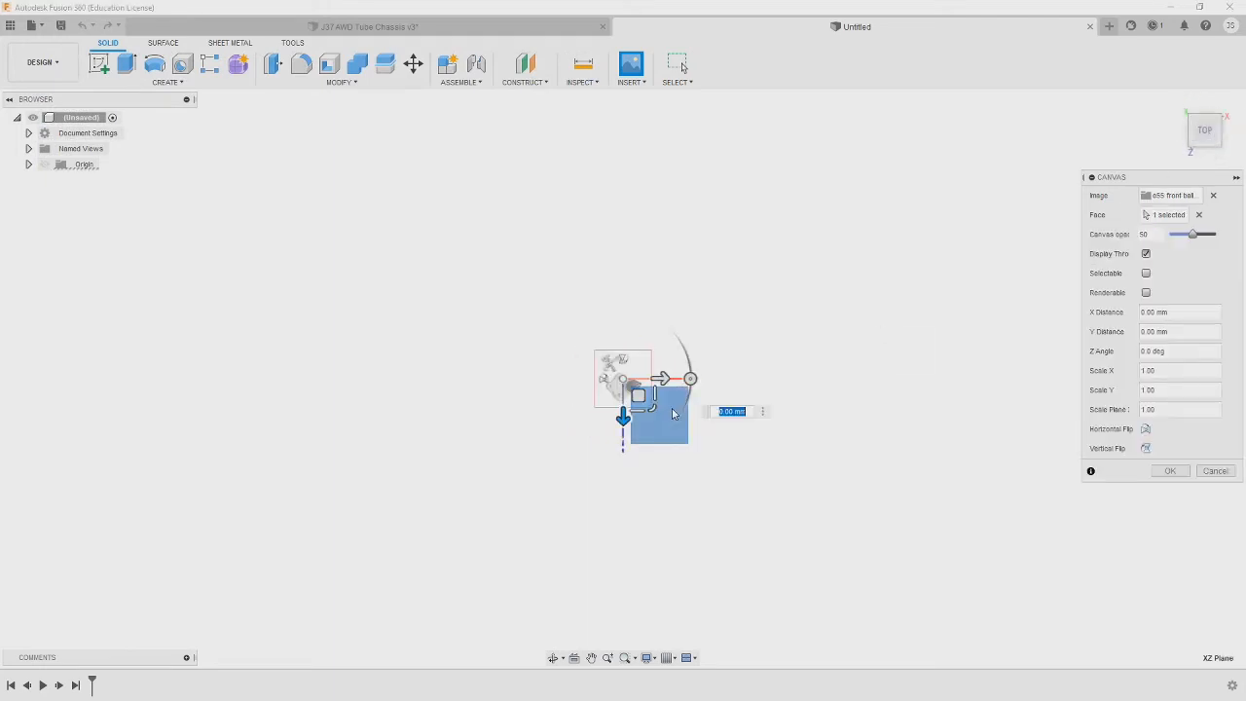
click(1167, 471)
- Calibrate the "e55 front ball joint" canvas across the bolt hole at the flange's outer tip
scroll(652, 417, up, 5)
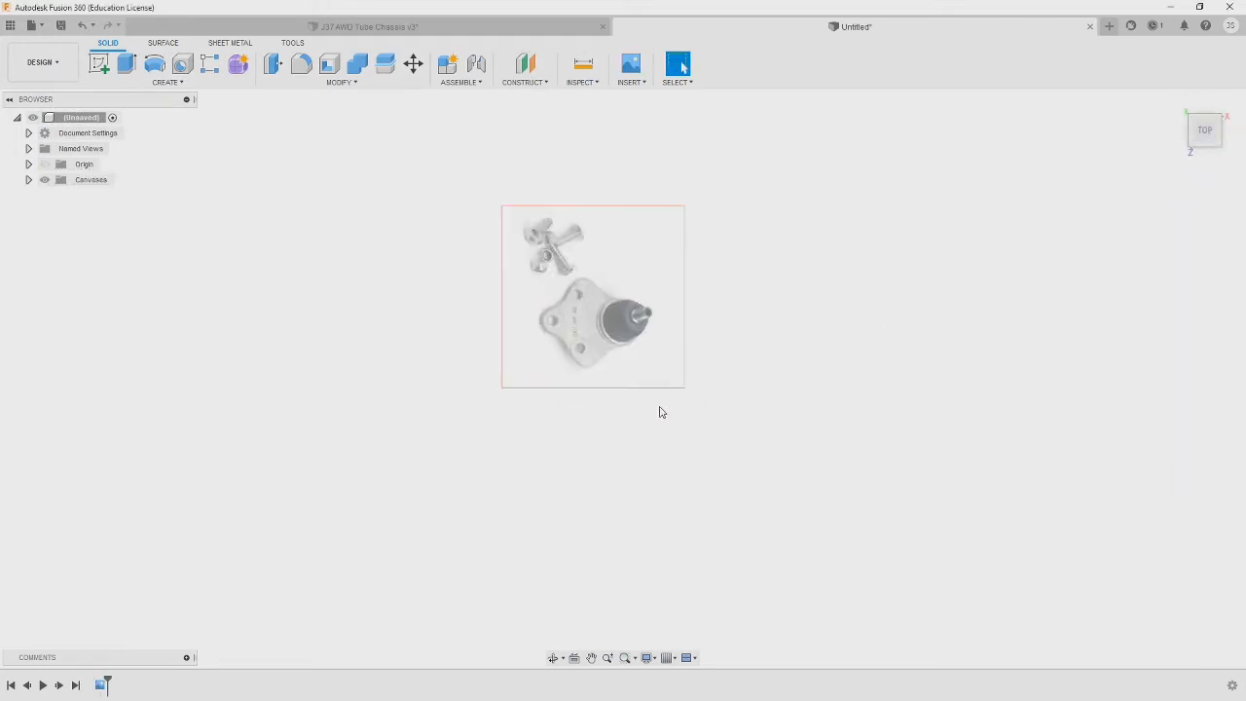
right_click(574, 323)
click(36, 186)
right_click(103, 195)
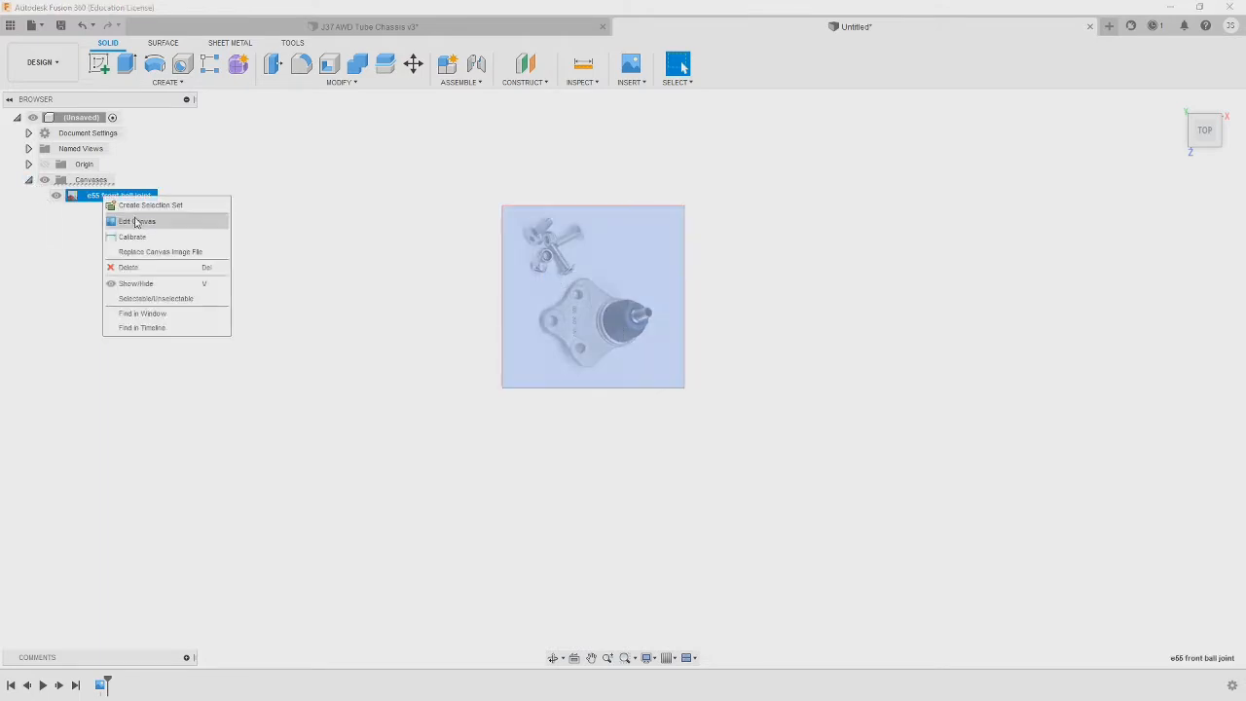
click(146, 237)
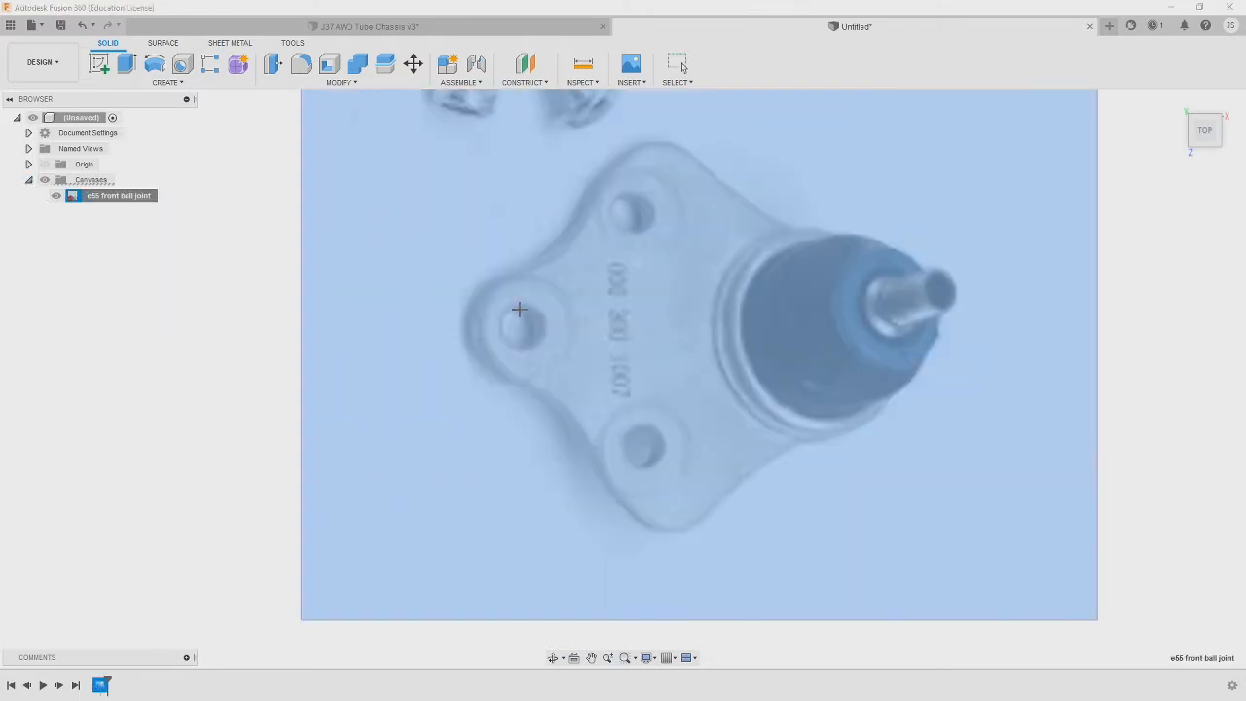
click(518, 304)
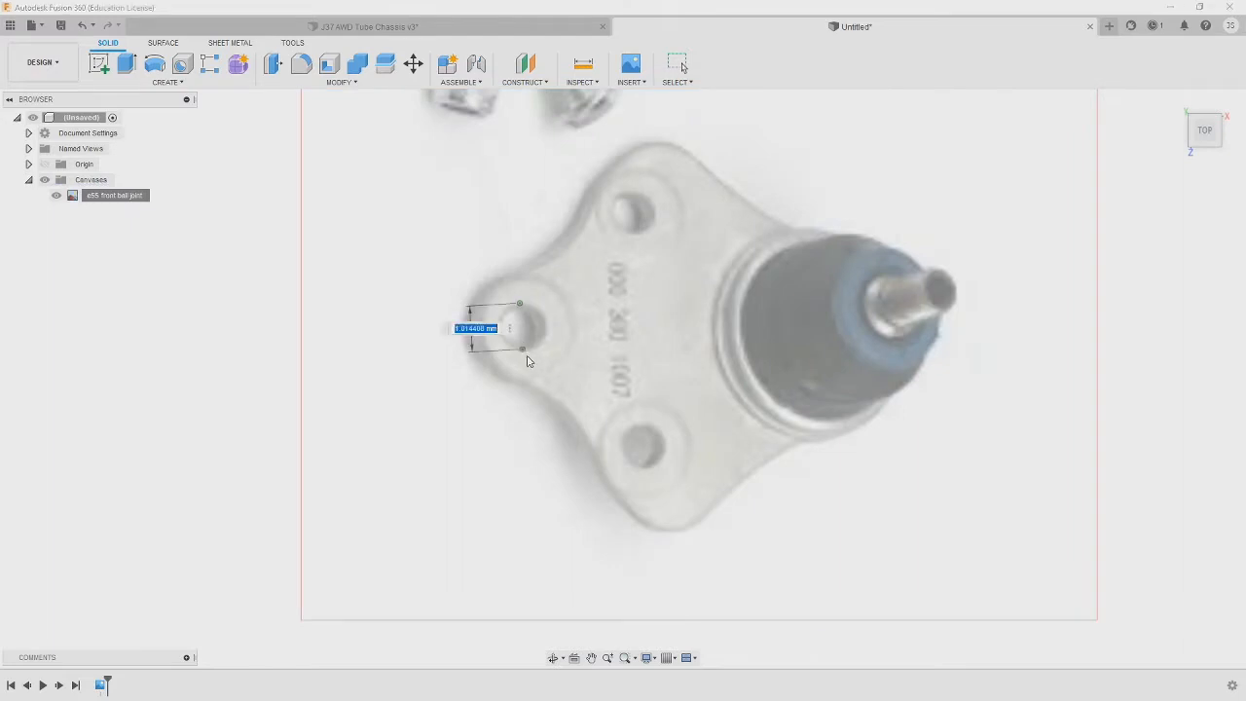
text(14)
key(Return)
- Recalibrate the ball joint canvas by picking the opposite edges of the flange tip's bolt hole again
scroll(769, 312, down, 10)
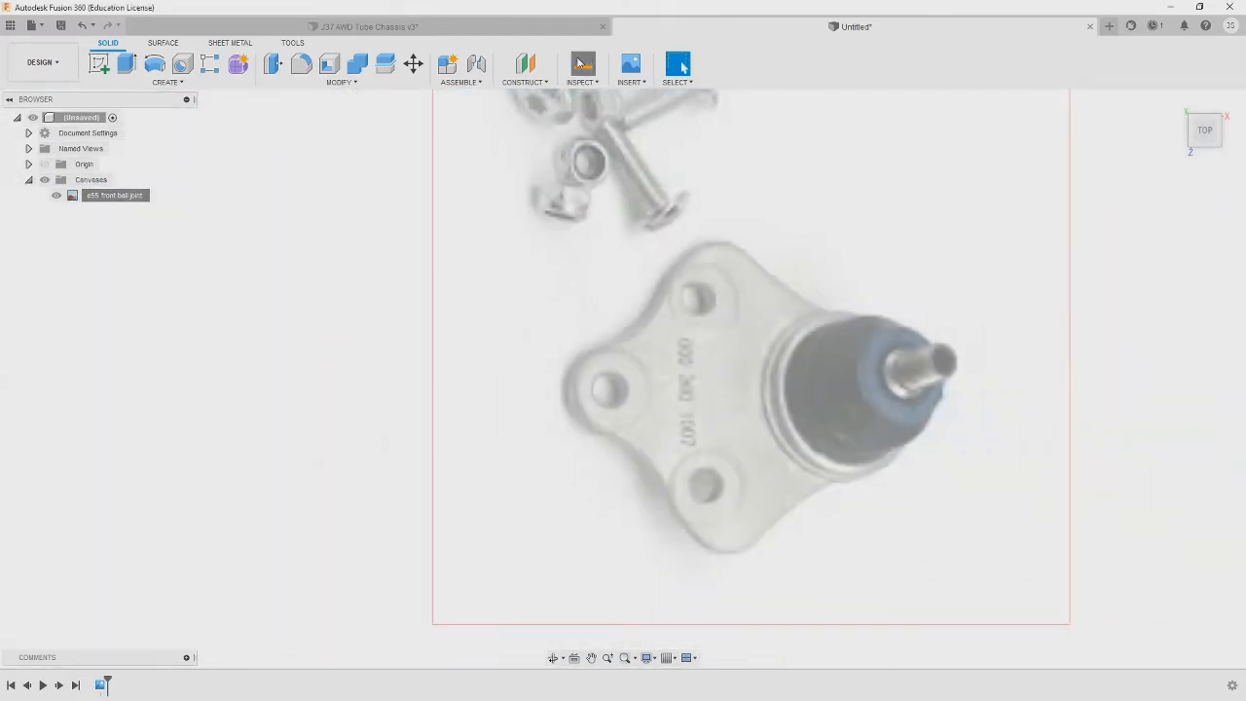
key(i)
click(1214, 295)
click(107, 200)
right_click(107, 202)
click(163, 255)
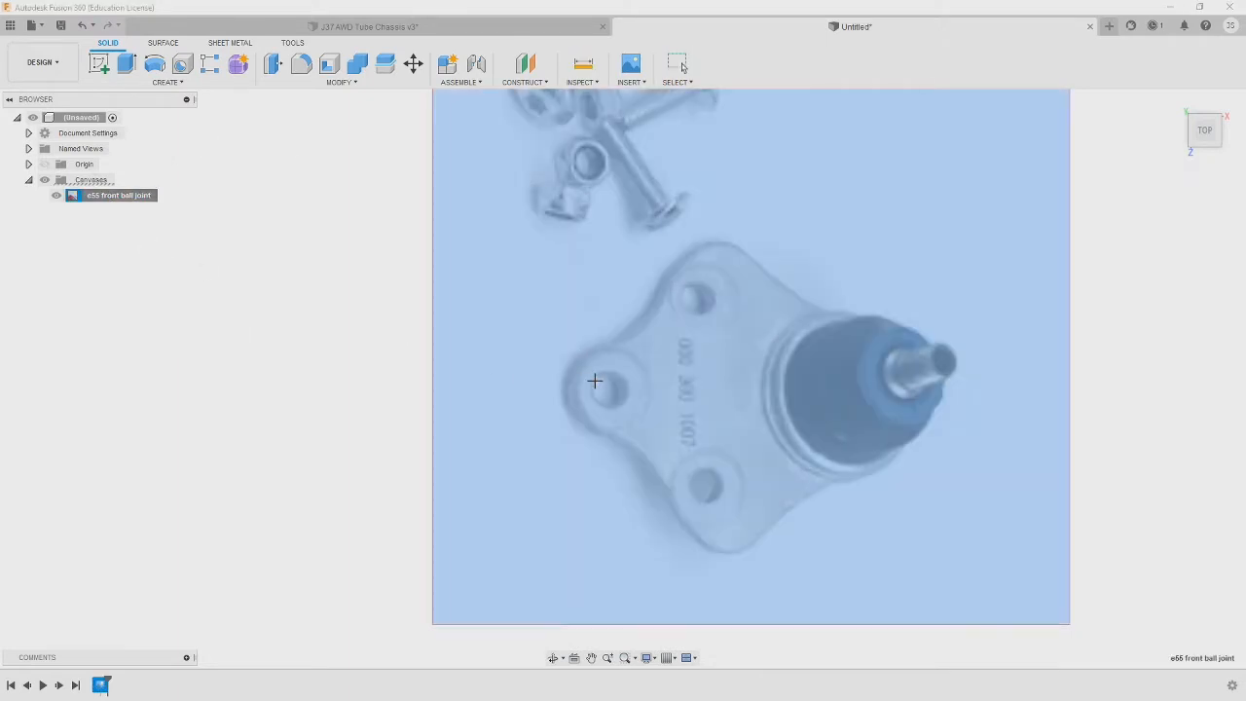
click(604, 372)
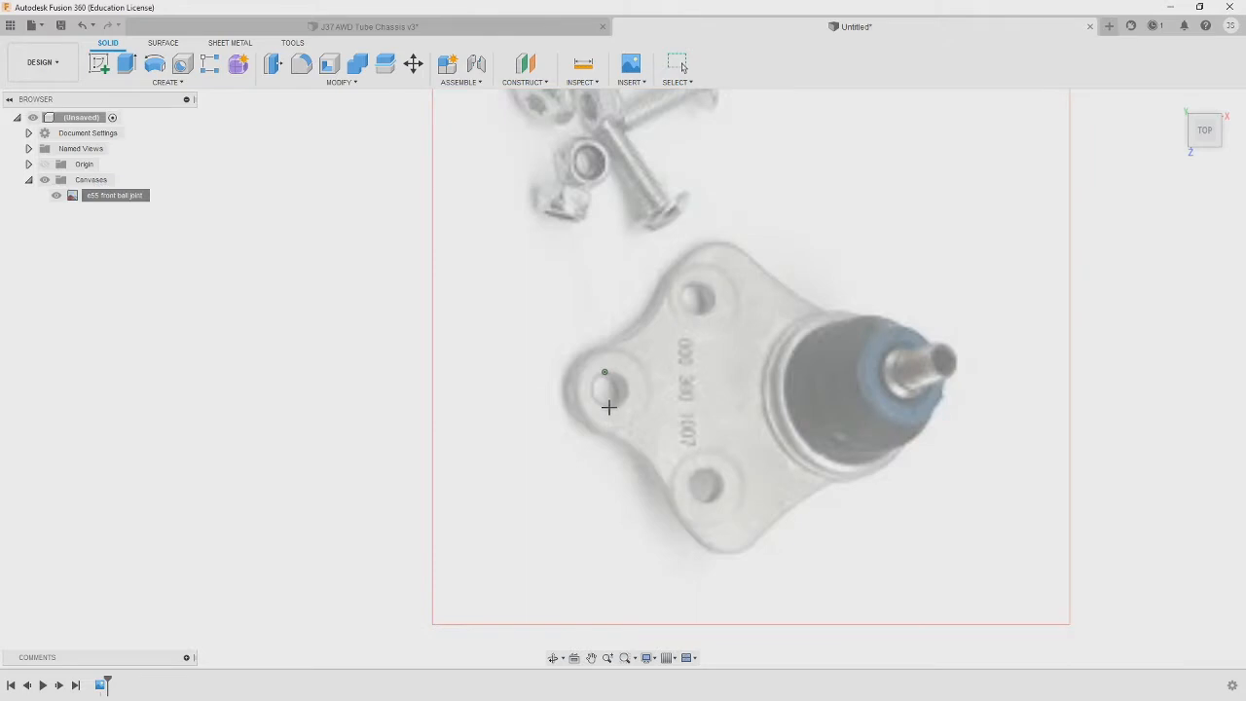
key(Return)
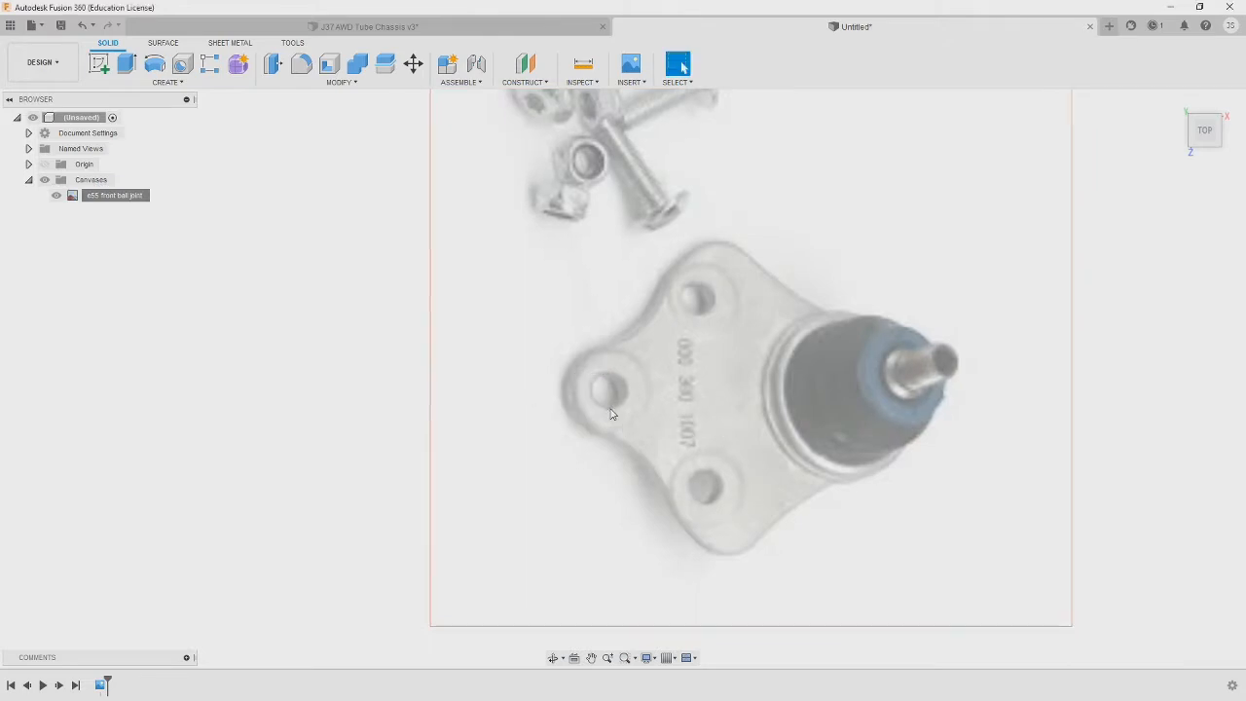
click(105, 81)
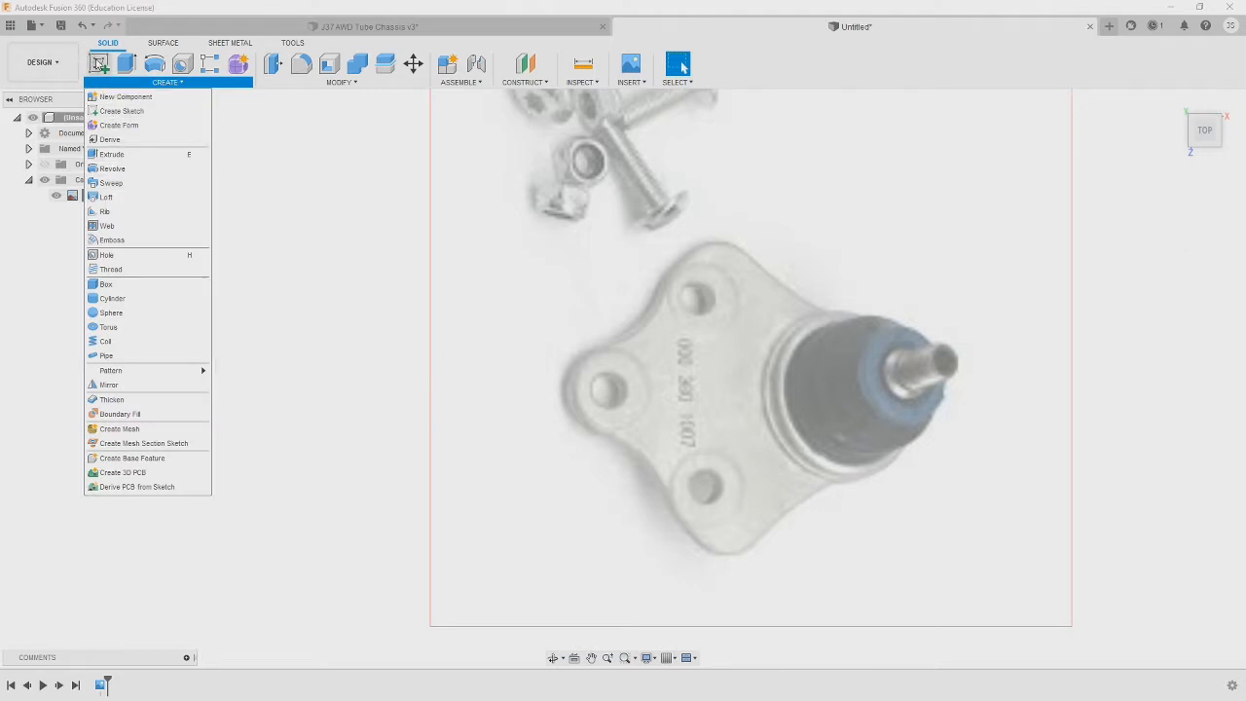
click(617, 378)
right_click(617, 378)
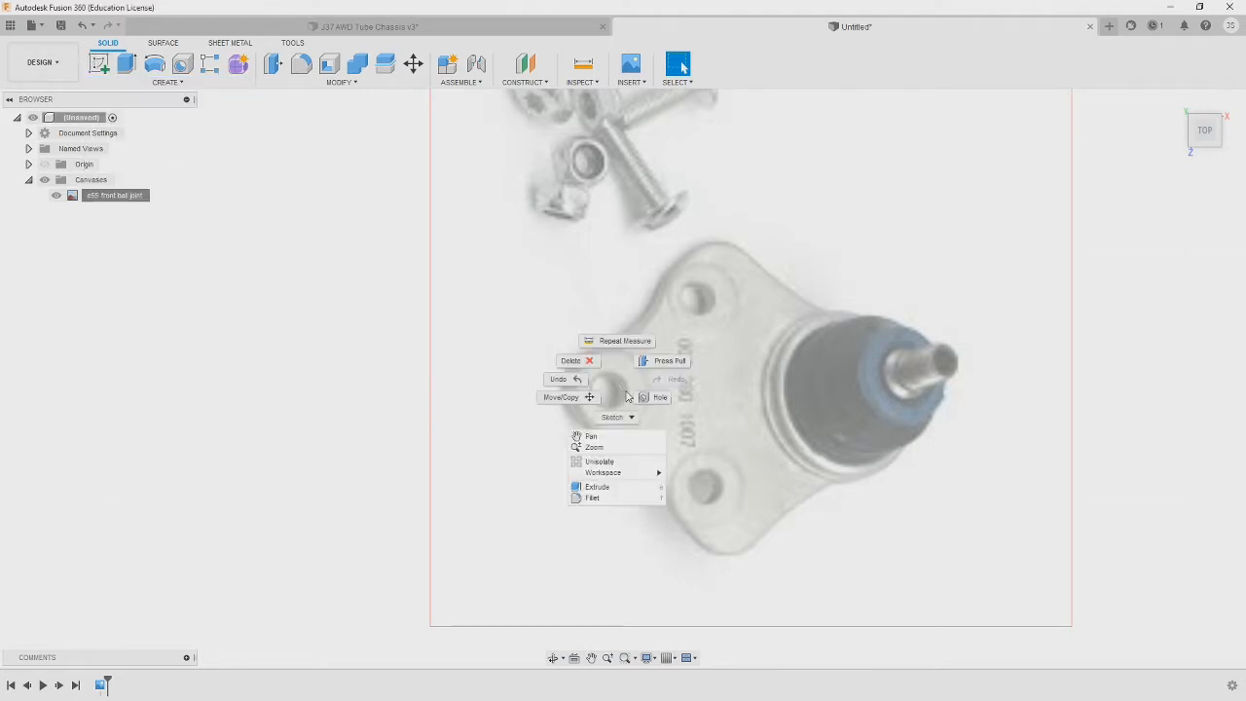
- Create a selection set from the "e55 front ball joint" canvas
right_click(122, 198)
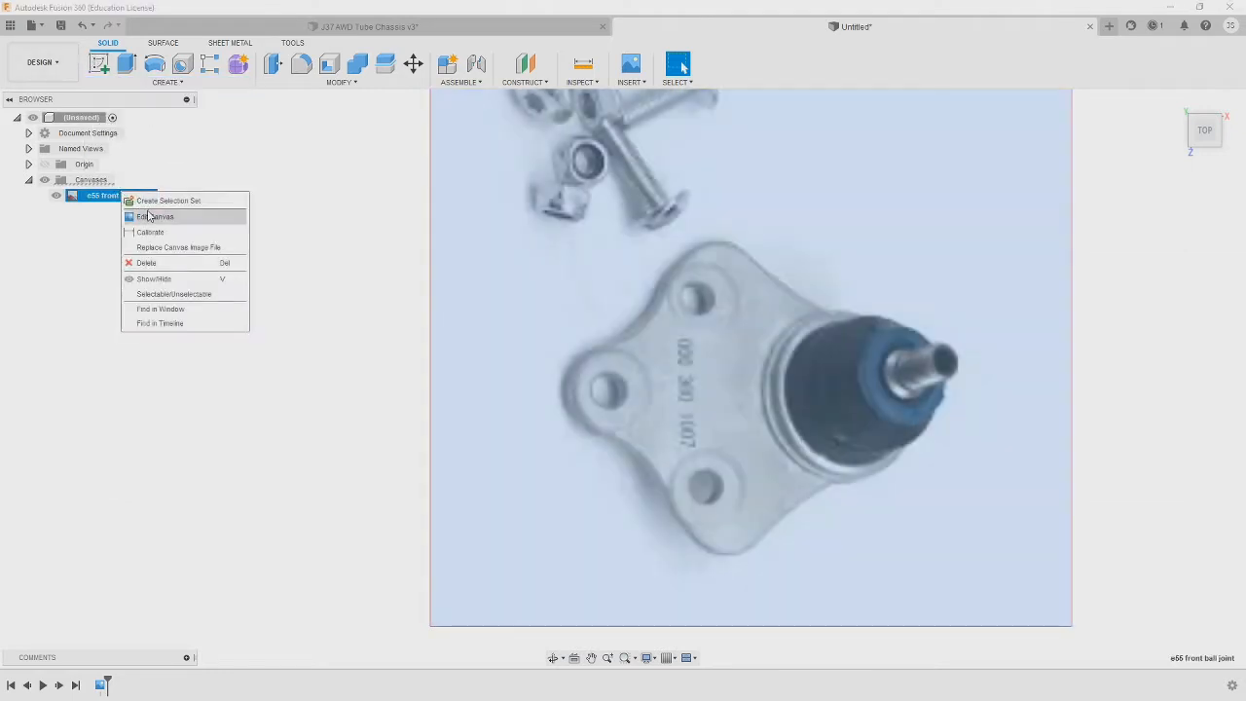
click(151, 201)
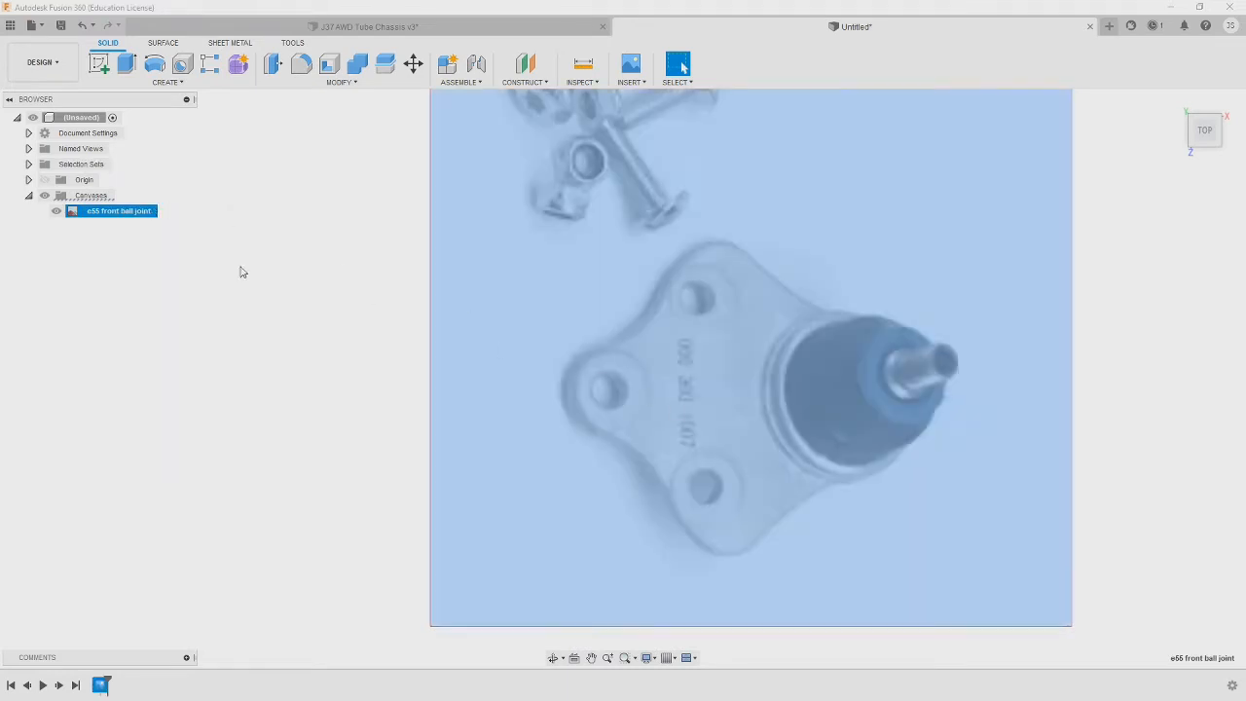
click(124, 245)
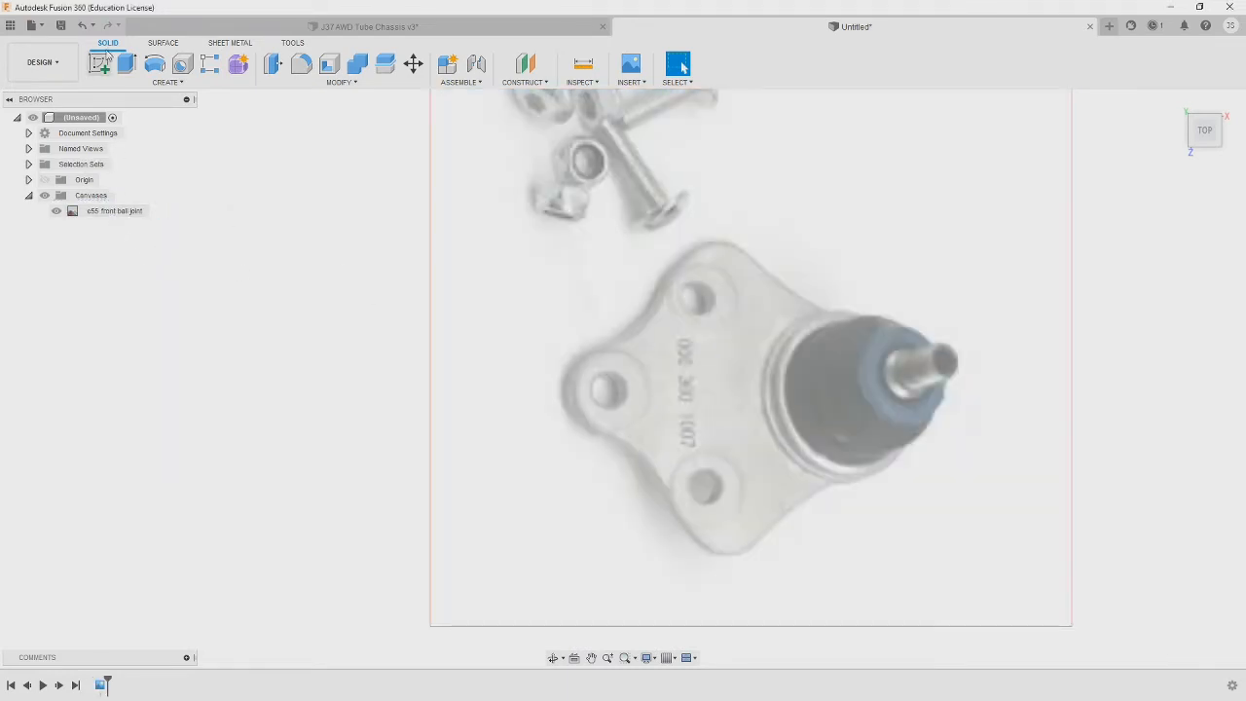
- Start a sketch on the canvas's horizontal plane and draw a center-diameter circle over the round ball housing
click(100, 67)
click(783, 342)
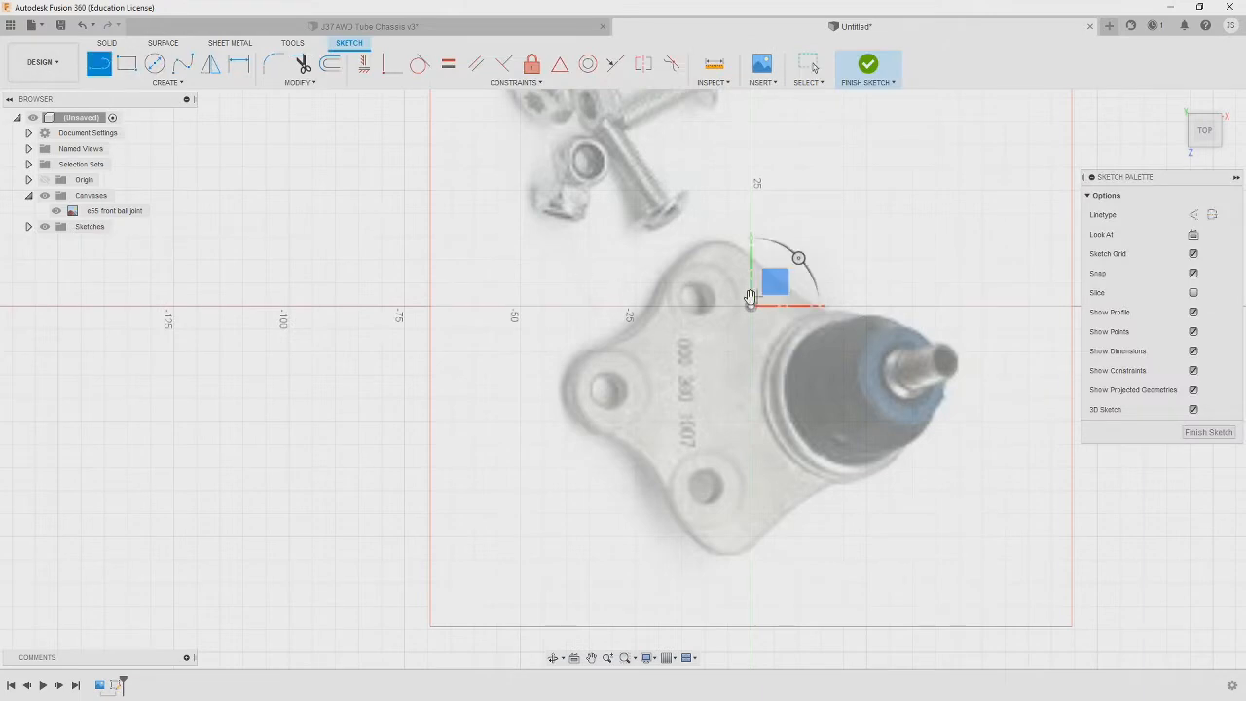
key(c)
click(825, 391)
click(881, 429)
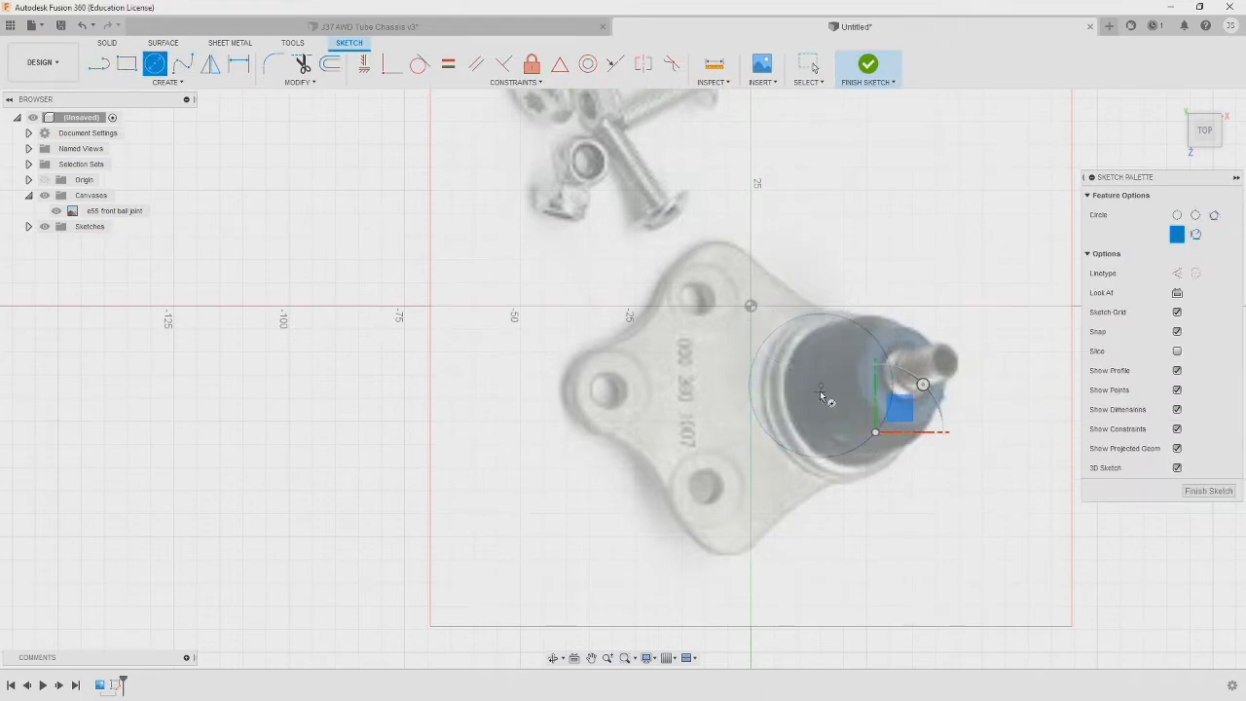
- Move and enlarge the sketched circle until it matches the outer rim of the ball housing
key(Escape)
drag(819, 389, 843, 398)
right_click(905, 435)
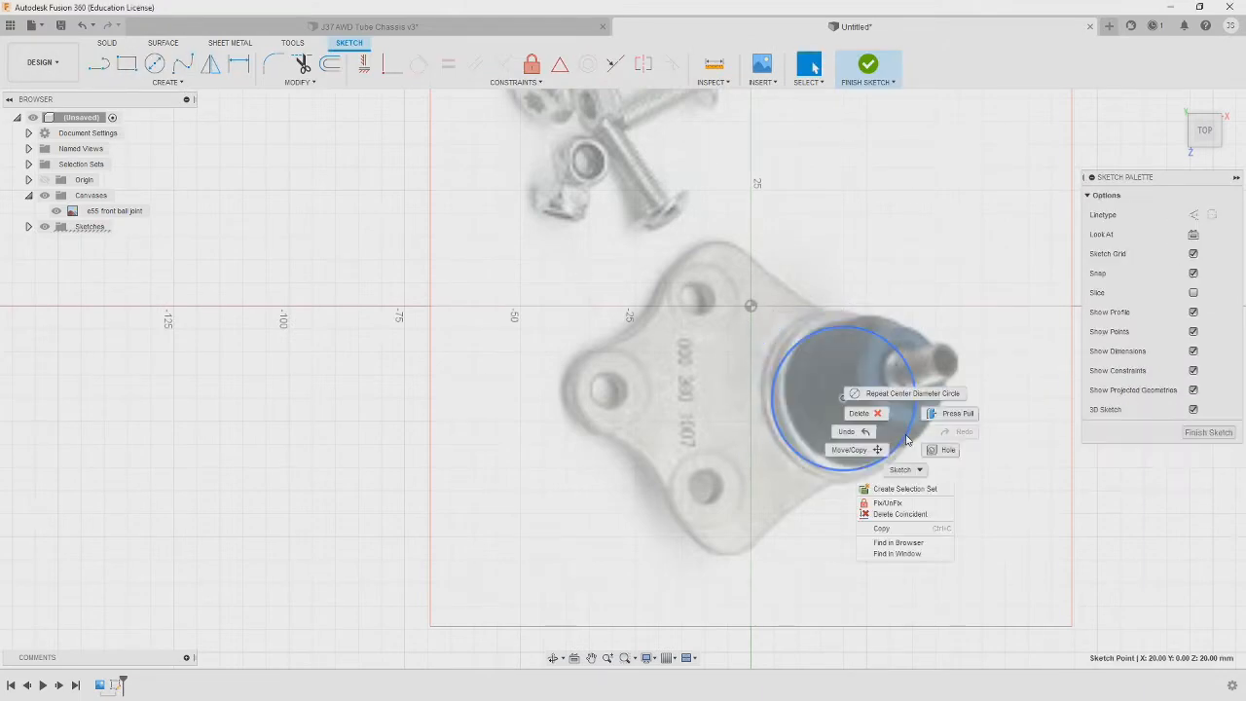
click(1054, 500)
drag(896, 443, 905, 450)
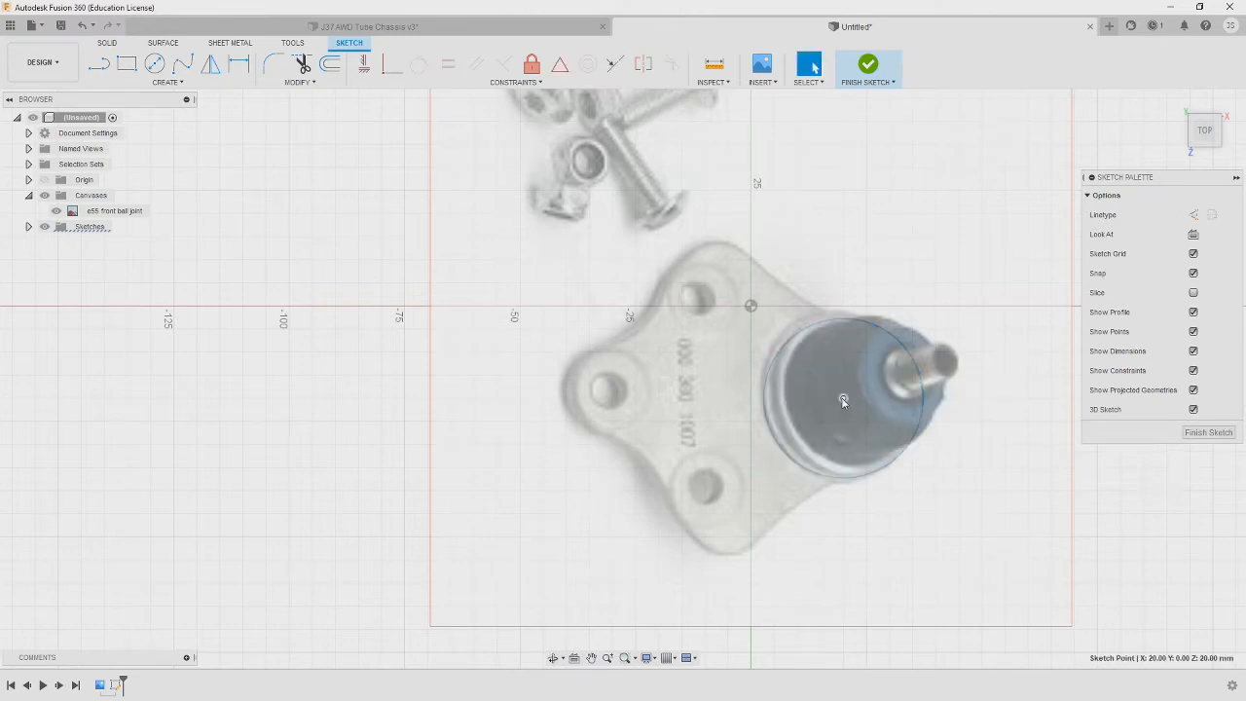
drag(843, 400, 845, 395)
drag(913, 437, 916, 439)
drag(845, 396, 843, 394)
- Trace the flange's outer edge with a fit-point spline, from the housing circle's upper edge around the three lobes to its lower edge
click(183, 63)
click(826, 312)
click(739, 248)
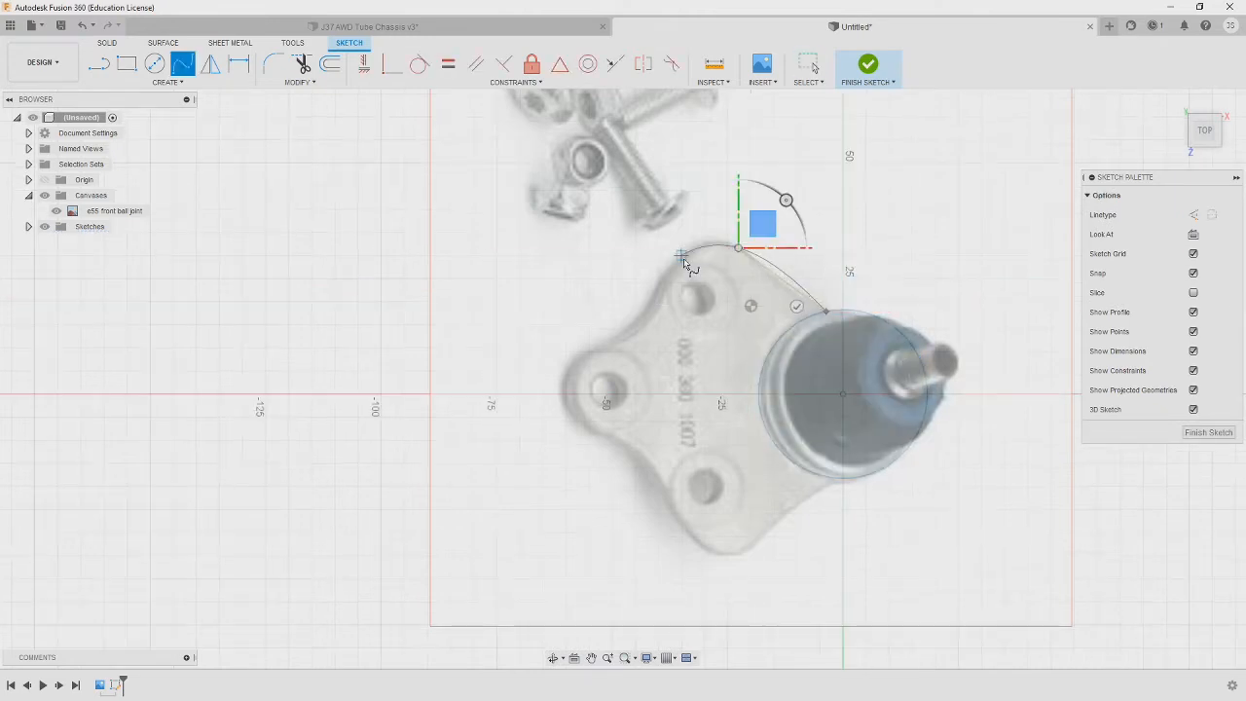
click(681, 255)
click(656, 293)
click(646, 312)
click(621, 334)
click(596, 349)
click(570, 364)
click(568, 397)
click(581, 426)
click(617, 445)
click(657, 478)
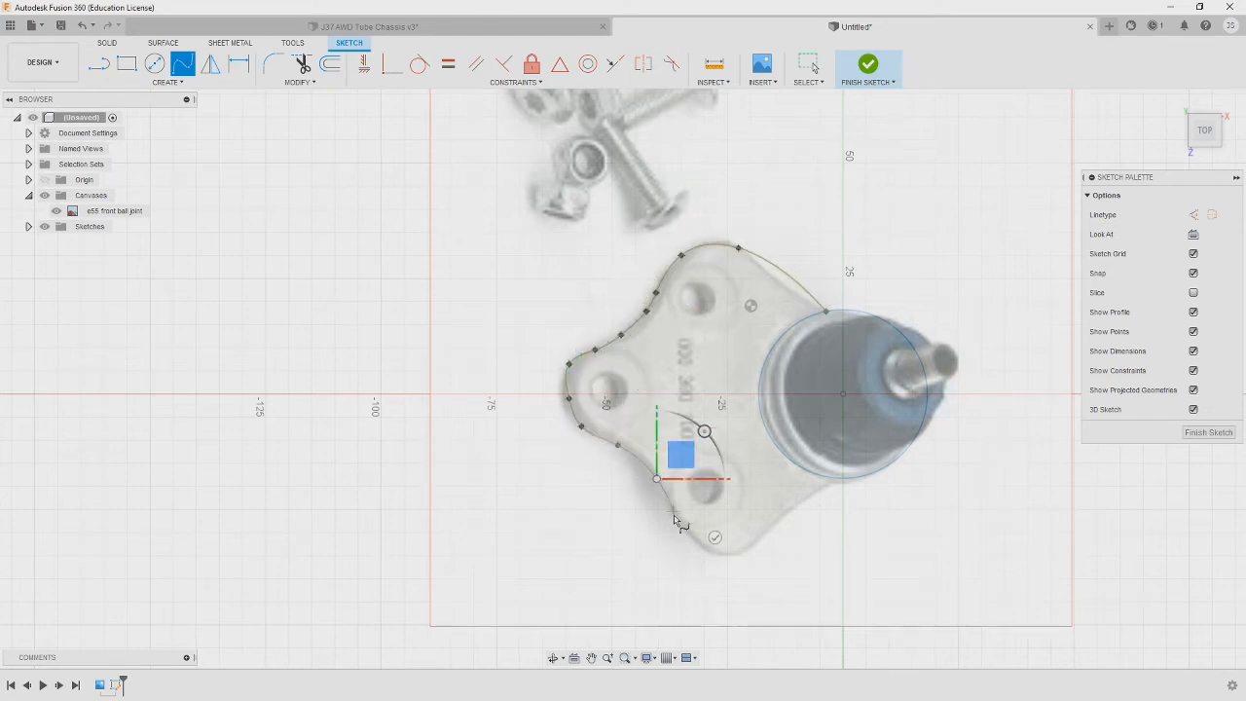
click(674, 517)
click(704, 555)
click(759, 539)
click(770, 526)
click(807, 497)
click(856, 476)
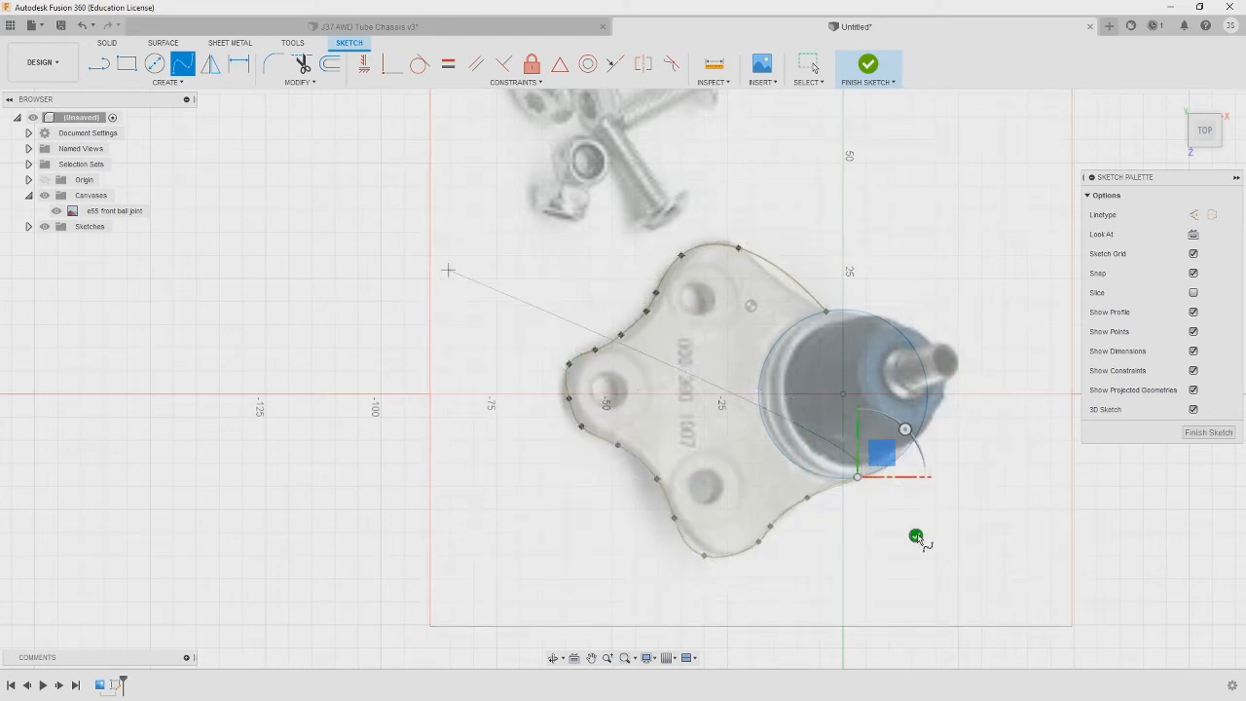
key(Escape)
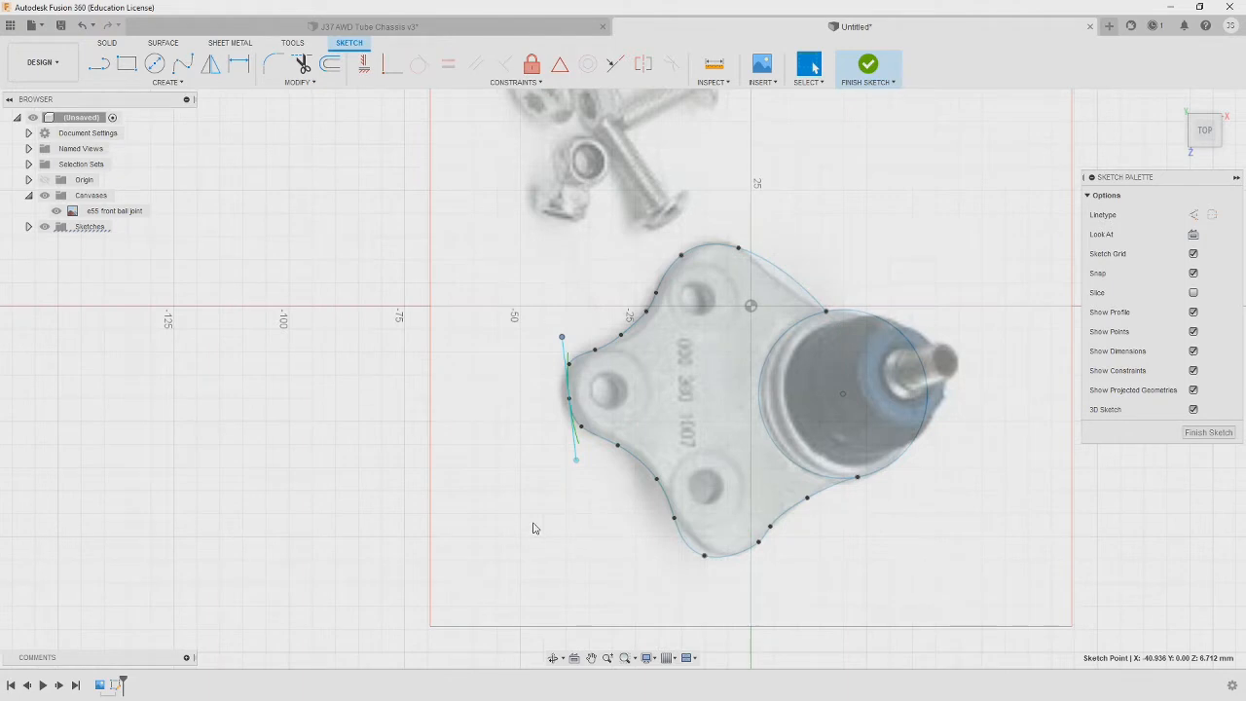
click(564, 402)
- Draw 8 mm diameter circles over the flange's bolt holes, starting with the hole at the outer tip
click(153, 64)
click(606, 390)
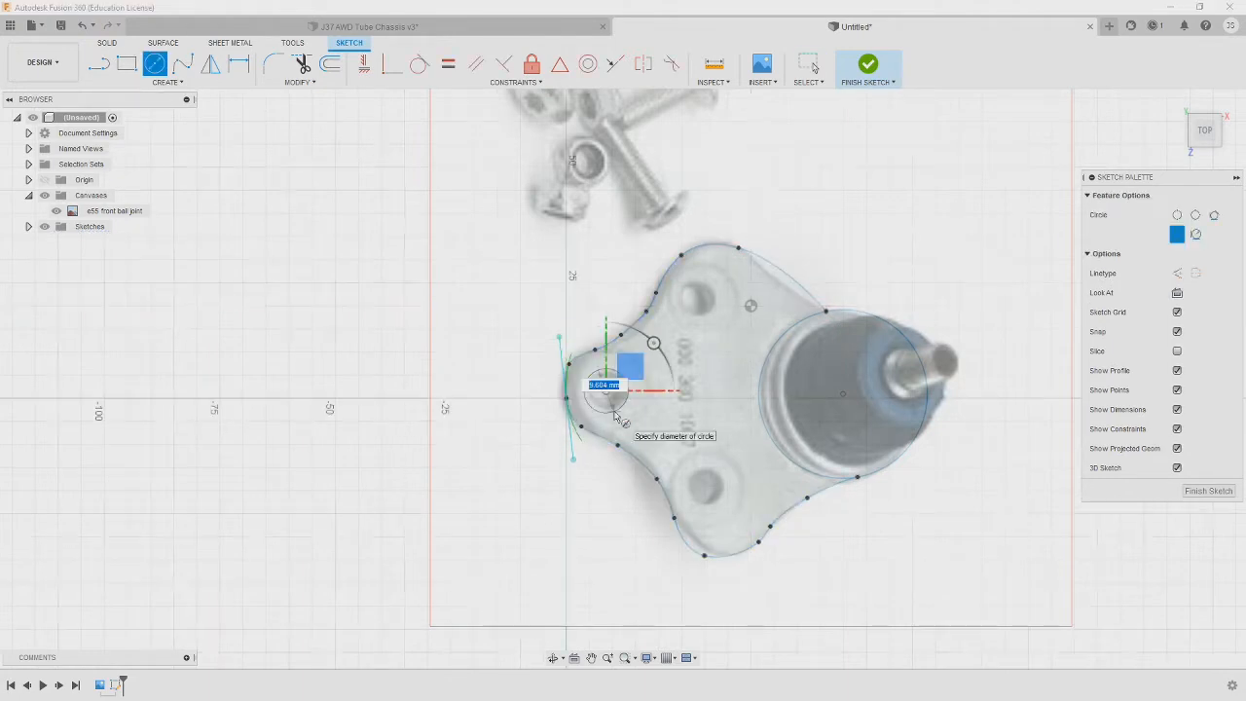
click(622, 399)
right_click(603, 394)
click(530, 397)
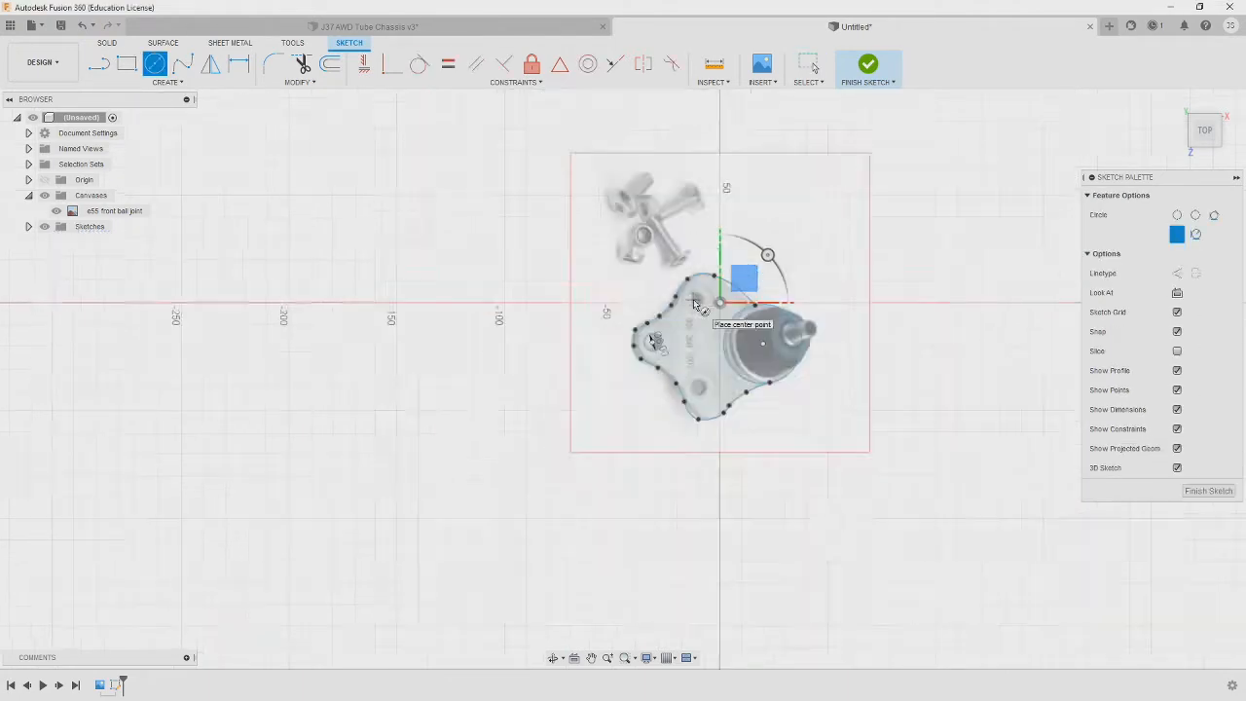
scroll(768, 256, up, 5)
- Trim the housing circle's arc inside the flange and extrude the outline into a plate with three bolt holes
click(773, 375)
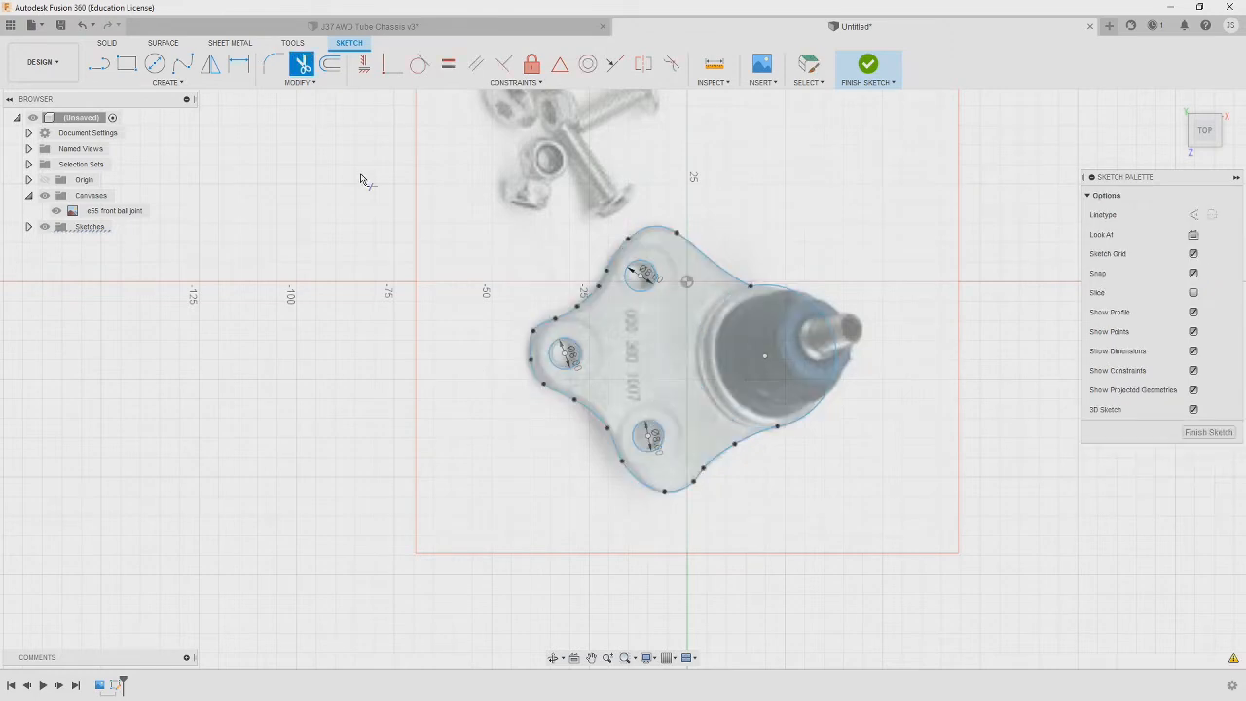
key(e)
key(Return)
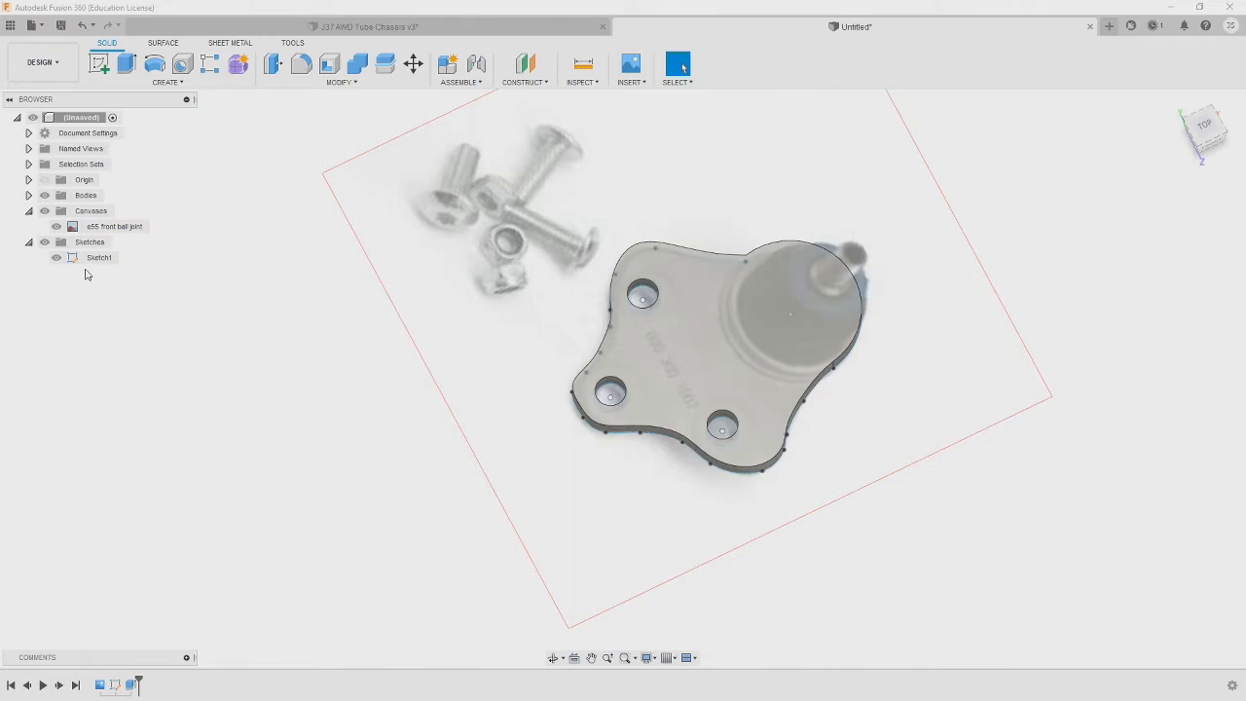
- Edit Sketch1 and draw a full circle over the ball housing, concentric with its outer arc
double_click(98, 257)
key(c)
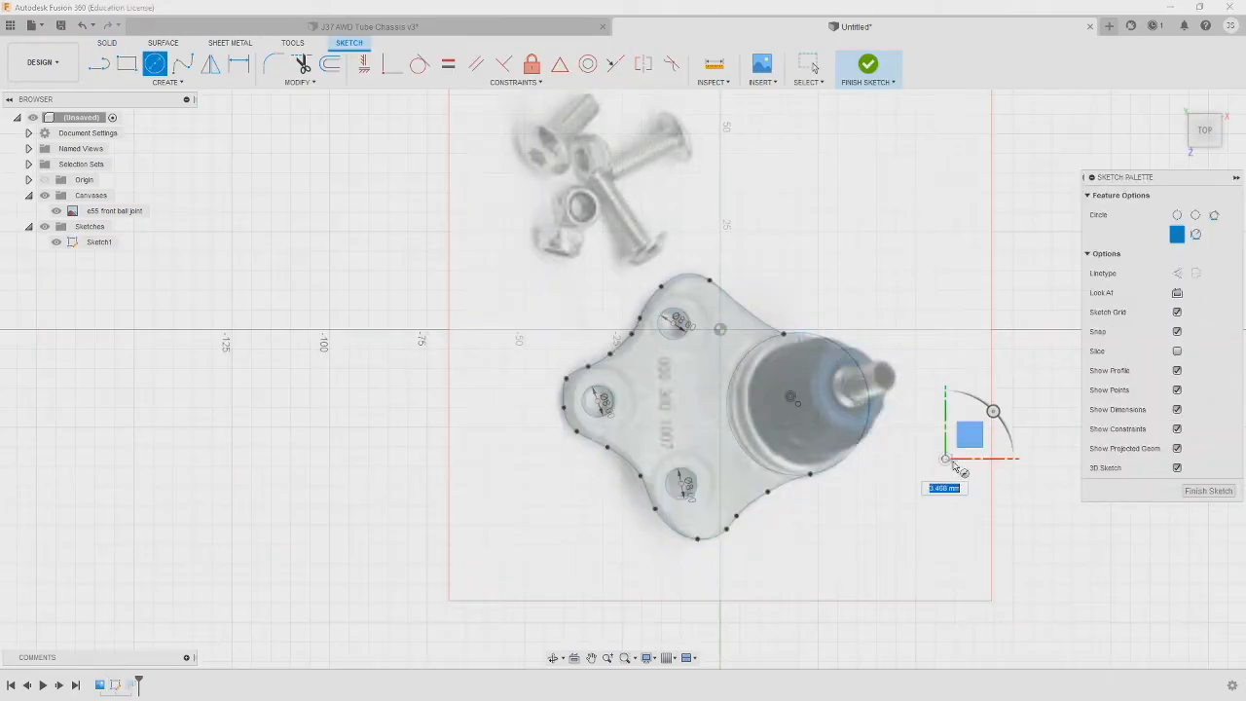
key(Escape)
key(e)
click(800, 338)
text(15)
shift+middle_drag(856, 487, 911, 368)
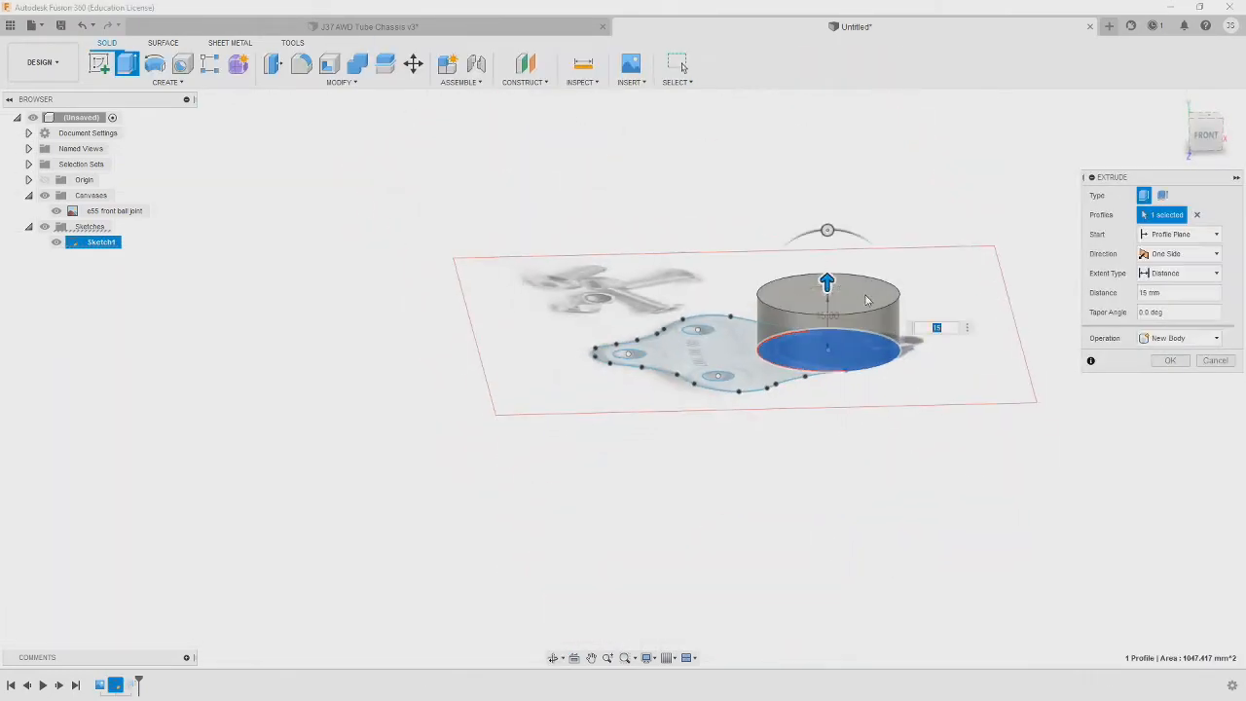
scroll(866, 298, up, 5)
drag(778, 231, 765, 237)
key(Escape)
- Look up Fusion 360 modelling help in the web browser, and create a quadball form centred on the ball housing, sized to the housing circle
click(168, 85)
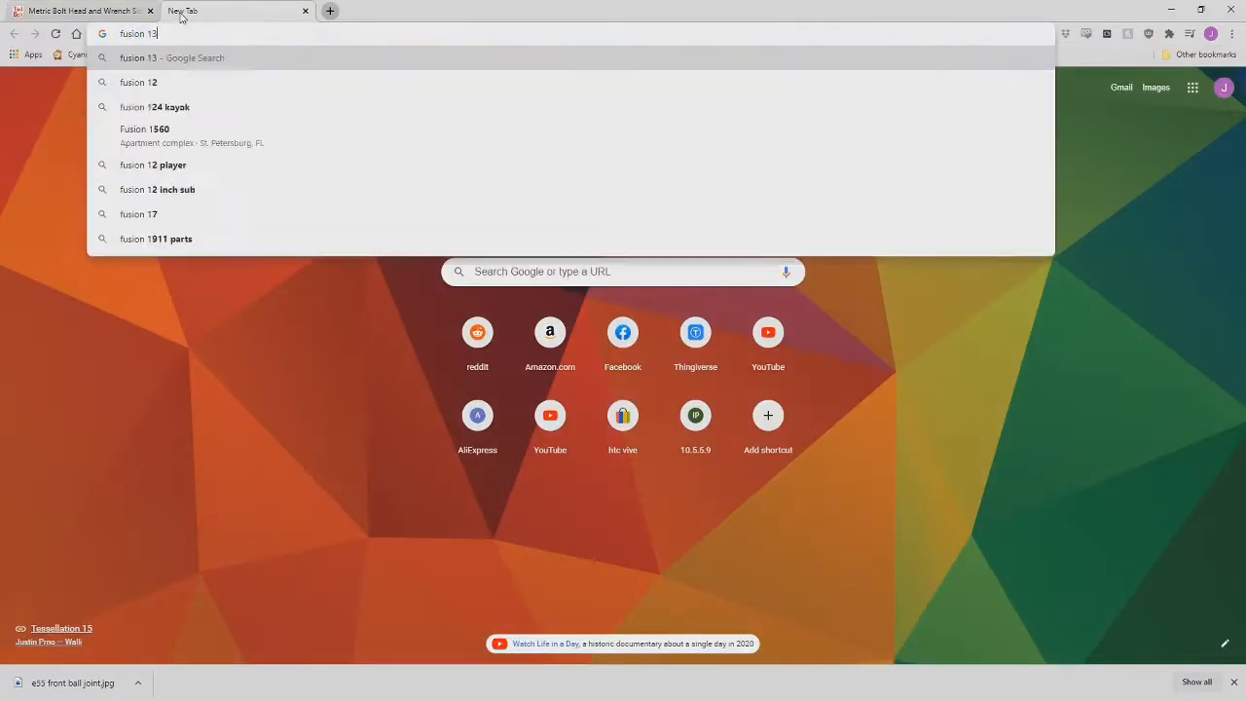
text(60 b)
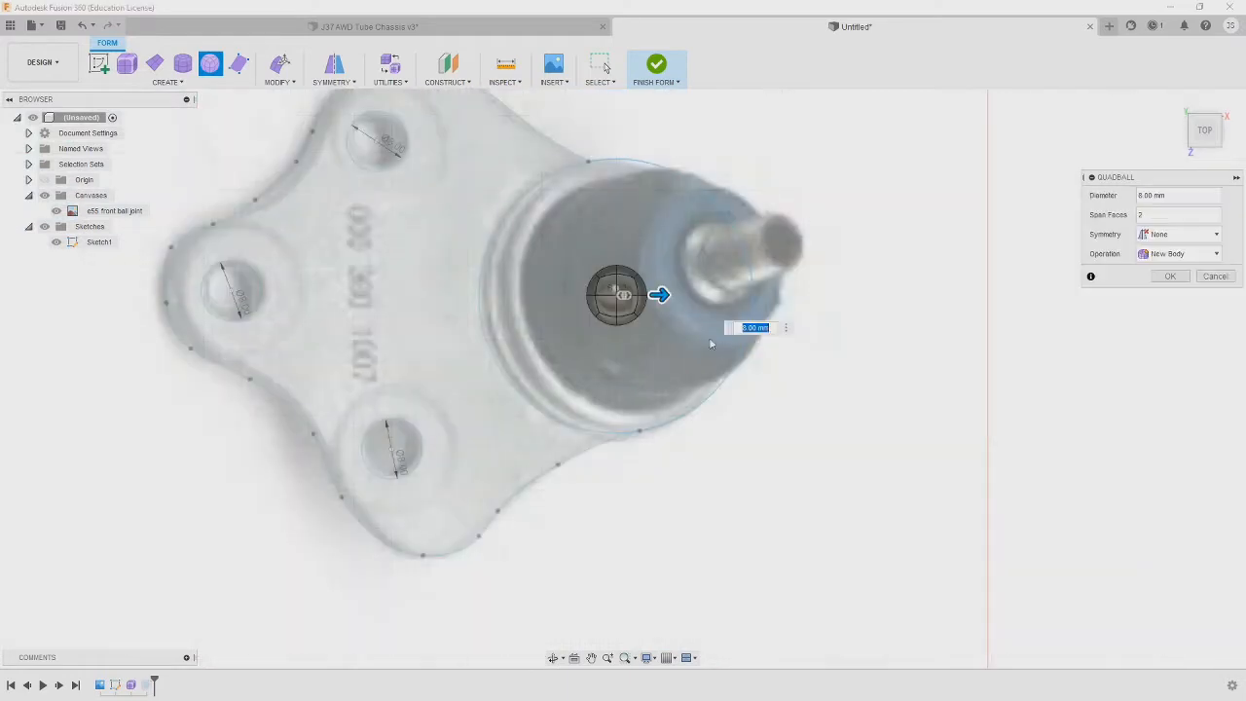
drag(665, 304, 770, 309)
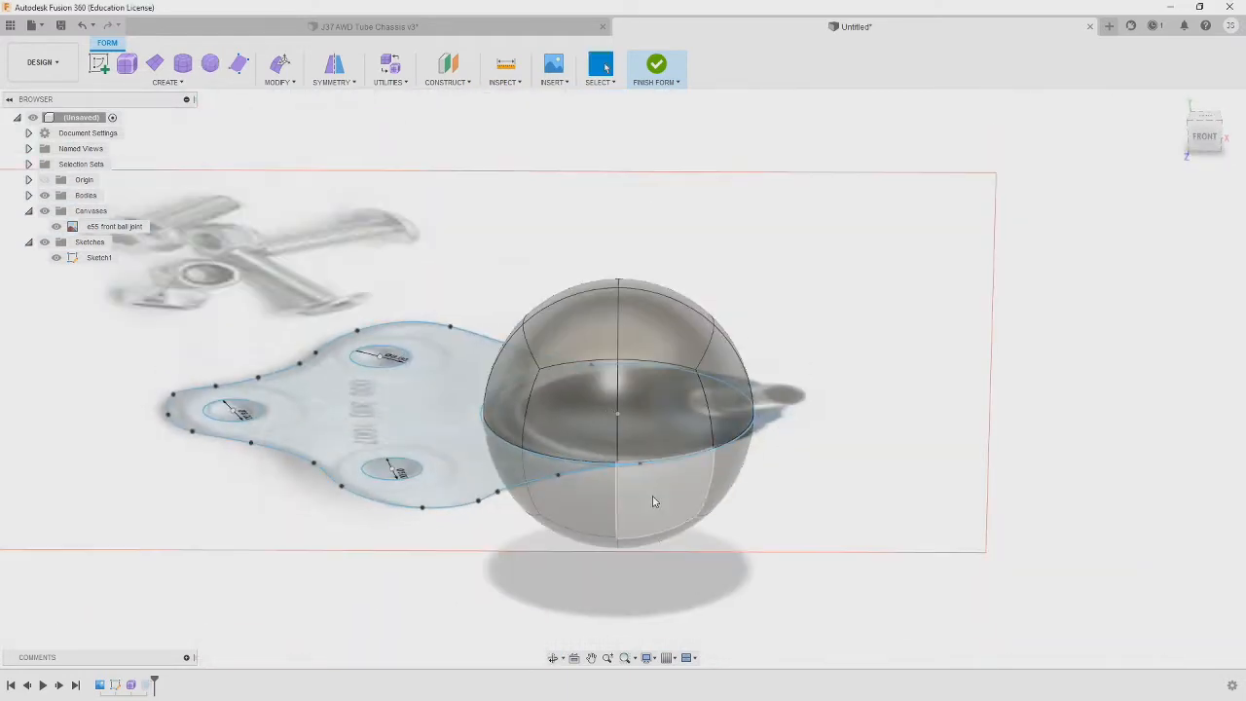
- Finish the form and split the ball body at the sketched housing circle
click(656, 64)
click(341, 82)
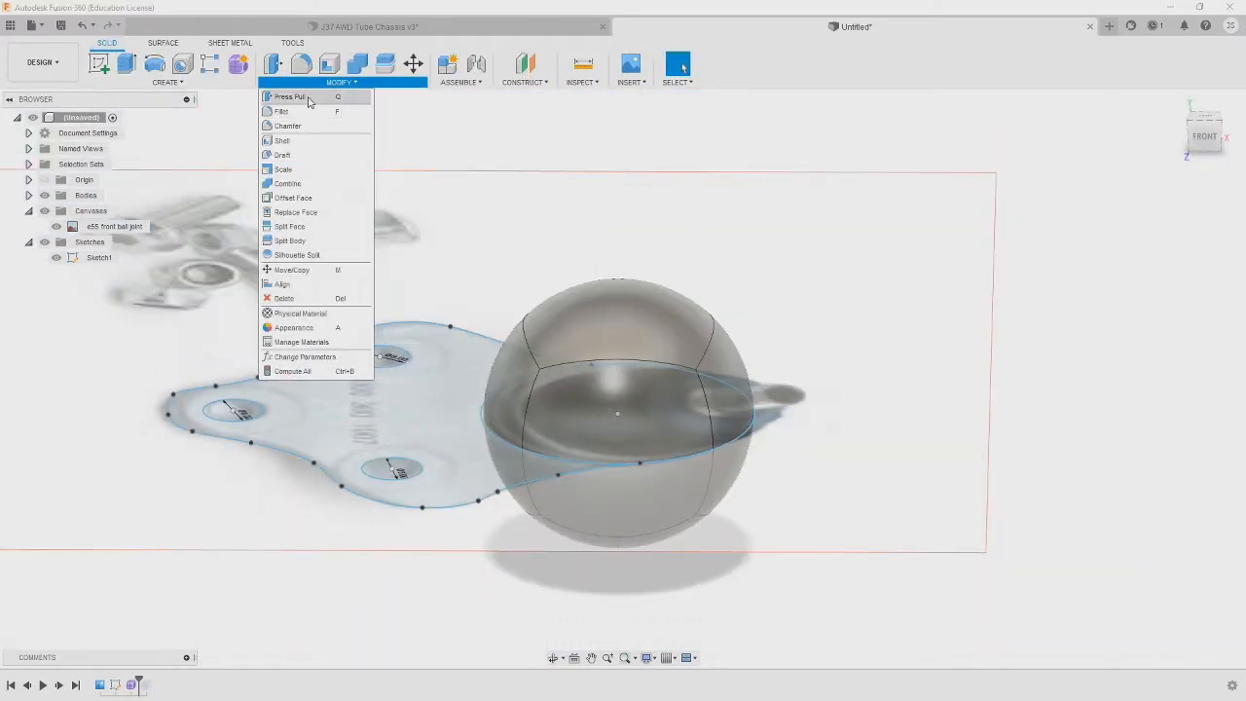
click(321, 223)
click(653, 342)
click(484, 376)
key(Return)
- Remove the lower half of the split ball, keeping the upper dome
right_click(645, 511)
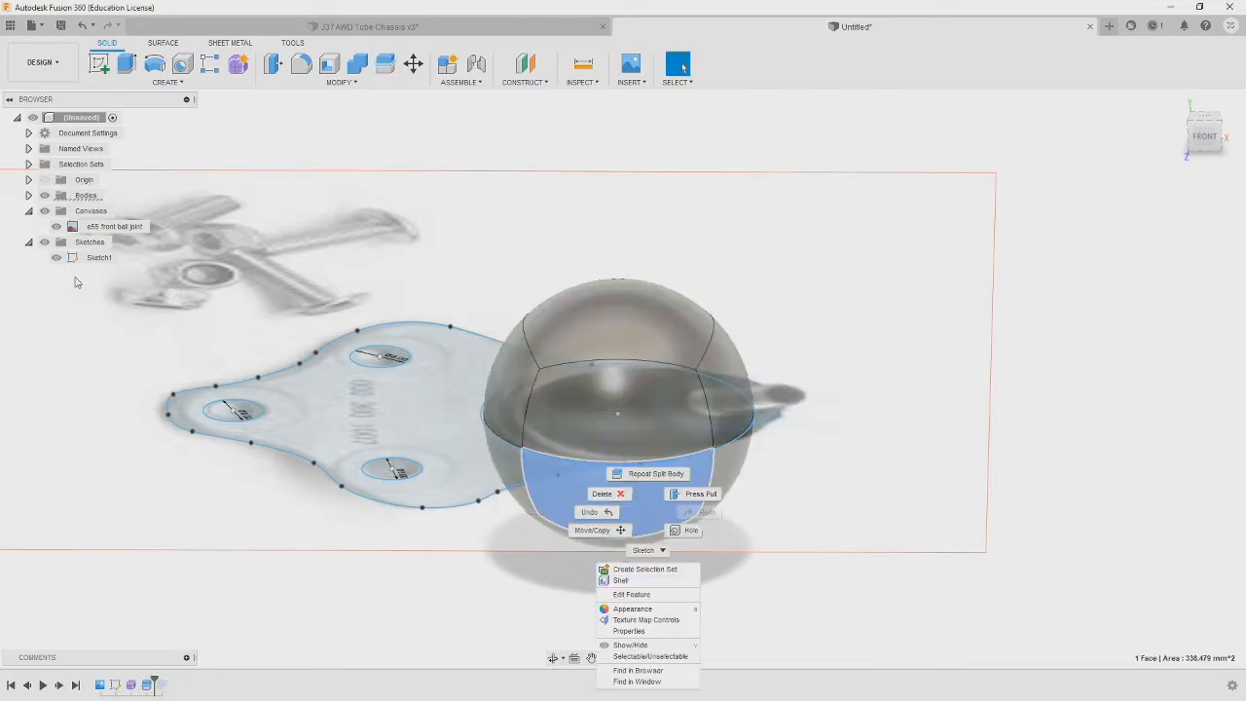
click(29, 196)
right_click(88, 211)
click(113, 389)
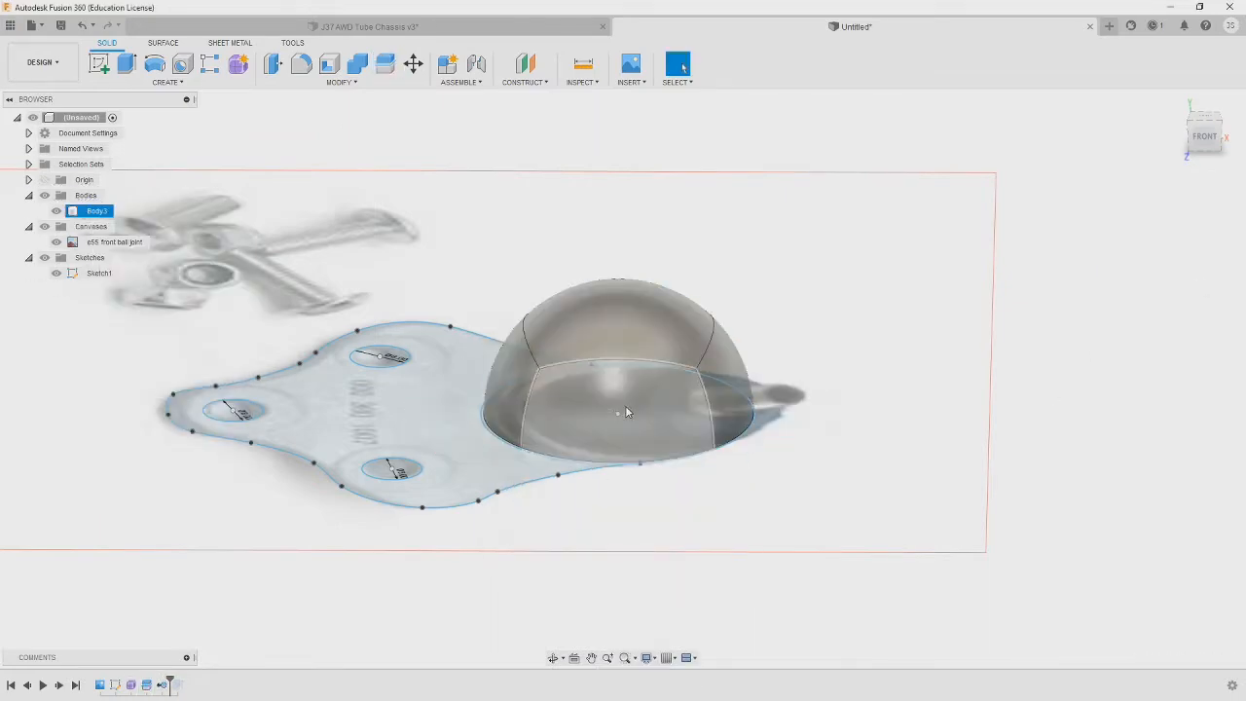
- Move the dome straight up so that it sits above the sketch plane
click(605, 307)
key(m)
click(1205, 131)
click(1238, 116)
click(1238, 115)
shift+middle_drag(681, 361, 667, 322)
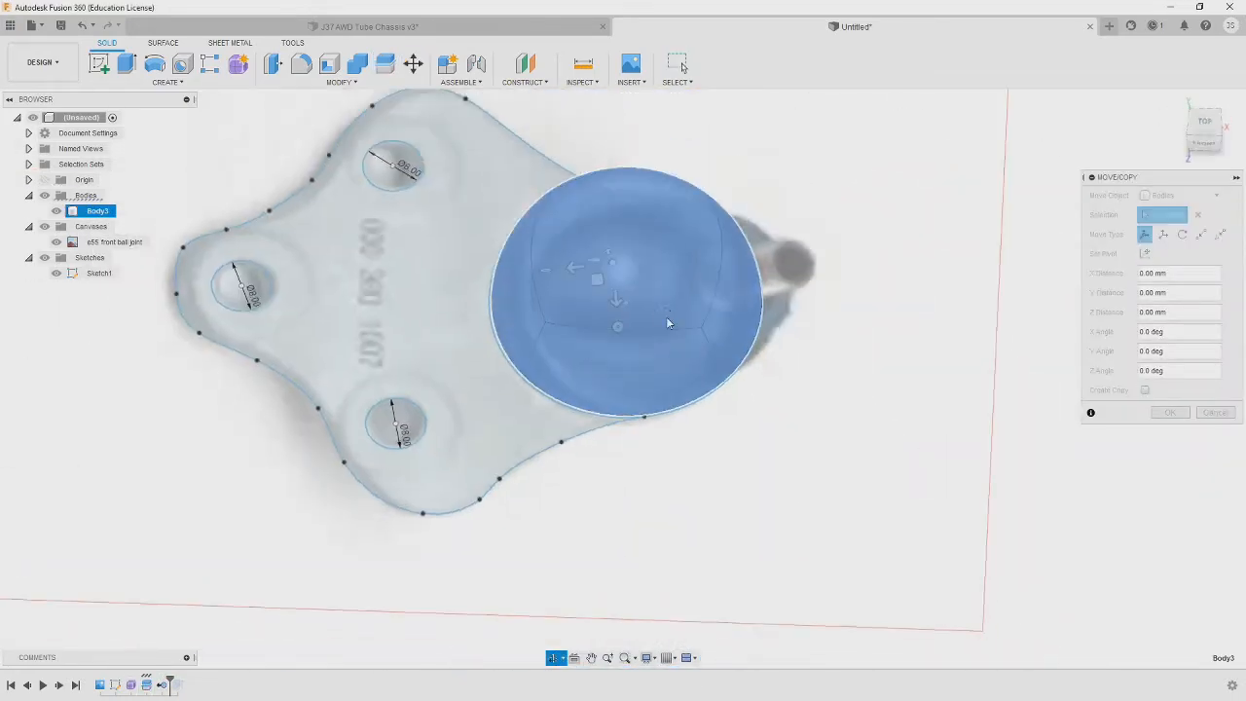
click(1163, 235)
shift+middle_drag(906, 322, 910, 385)
click(1204, 131)
click(1205, 158)
drag(626, 269, 625, 194)
key(Return)
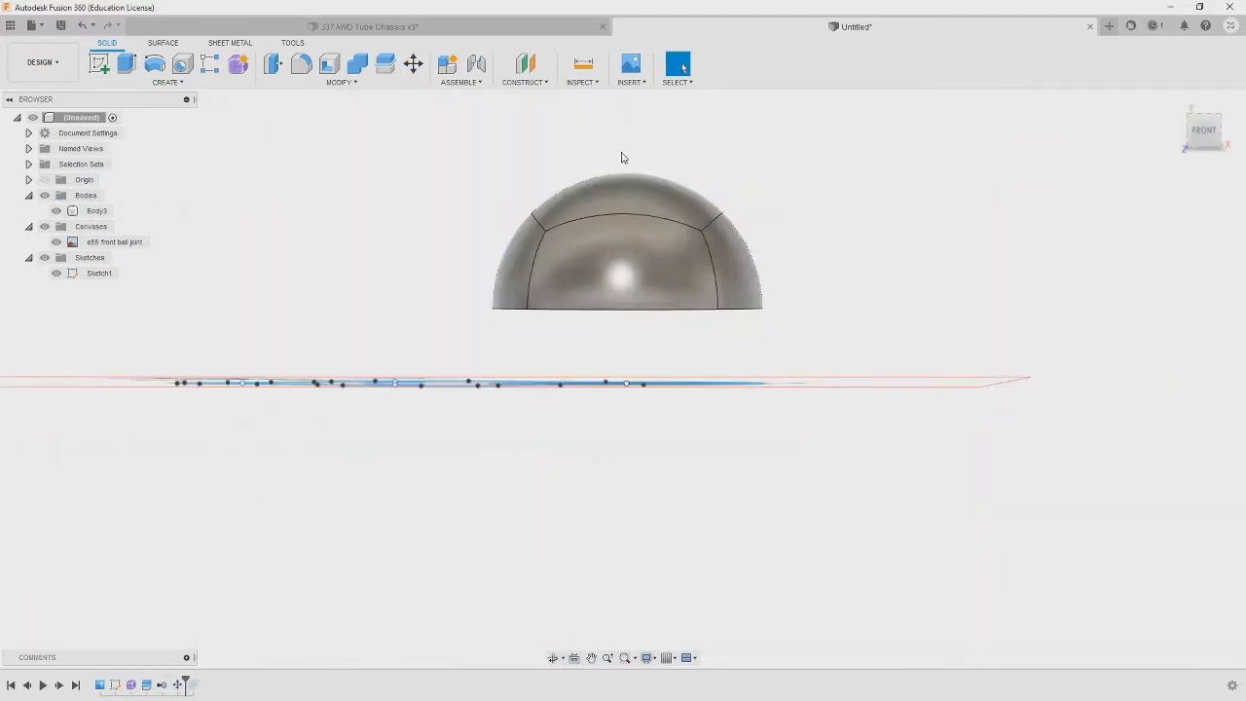
- Extrude the flange profile with its three bolt holes upward 5 mm
shift+middle_drag(620, 159, 631, 212)
key(e)
click(444, 415)
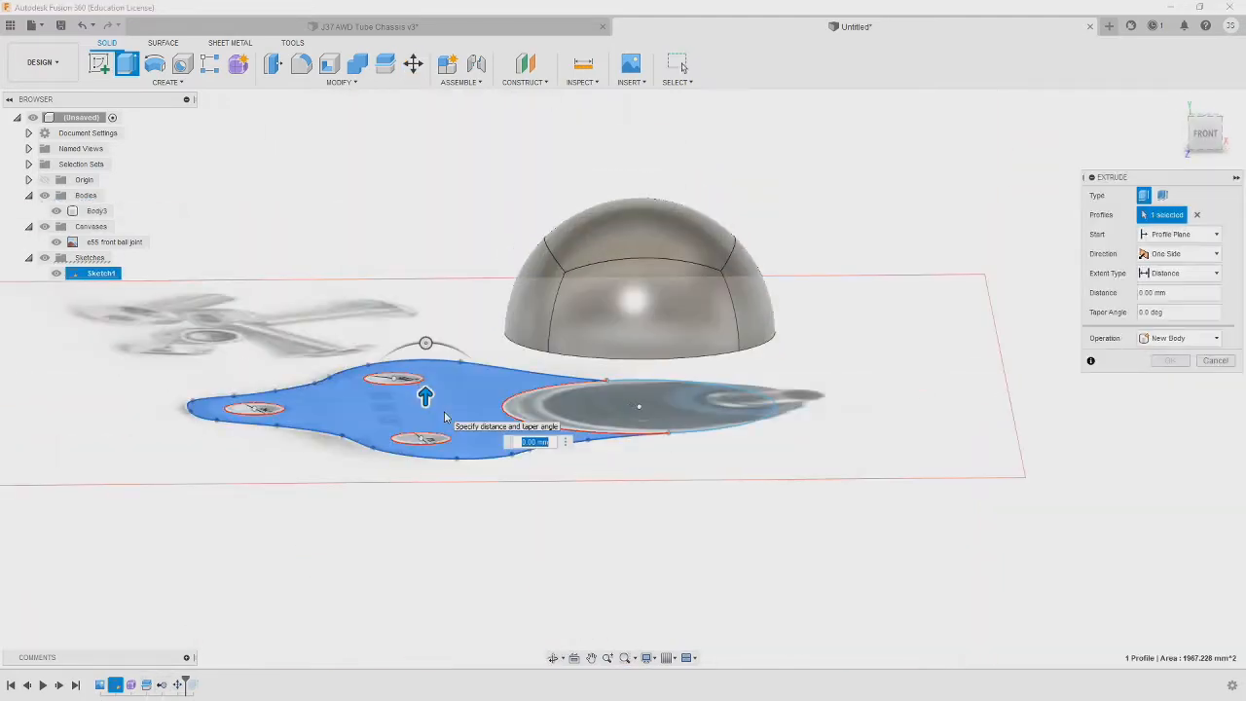
text(5)
key(Return)
- Show Sketch1 again and extrude the circular ball housing profile 10 mm under the dome
click(56, 289)
key(e)
shift+middle_drag(691, 404, 706, 328)
click(707, 328)
text(10)
key(Return)
- Switch to the web browser and search for images of the e55 front upper ball joint
shift+middle_drag(915, 326, 922, 394)
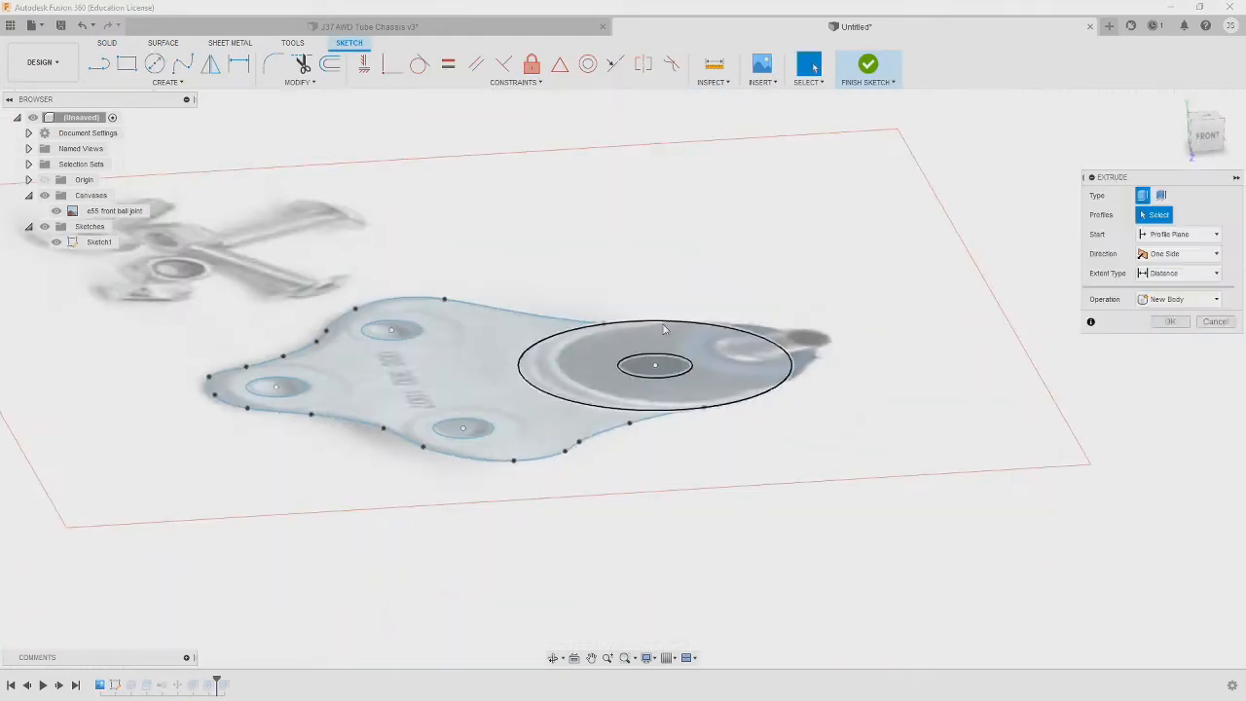
text(e34)
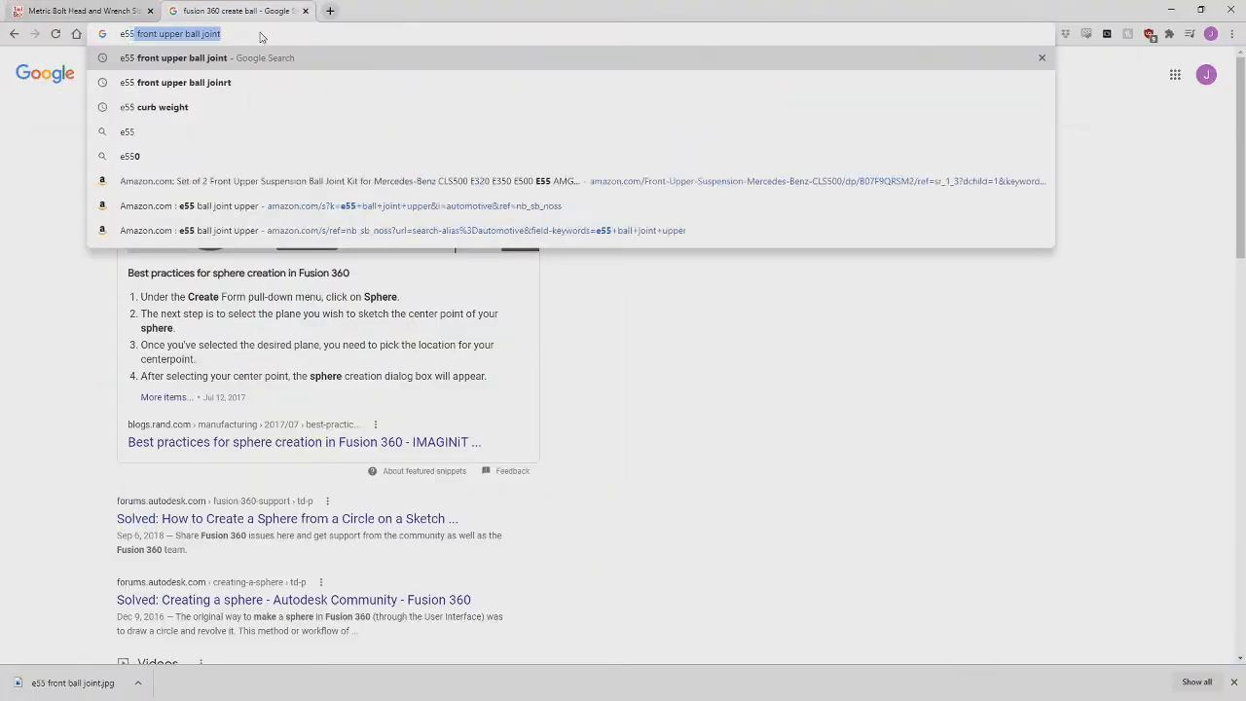
click(247, 109)
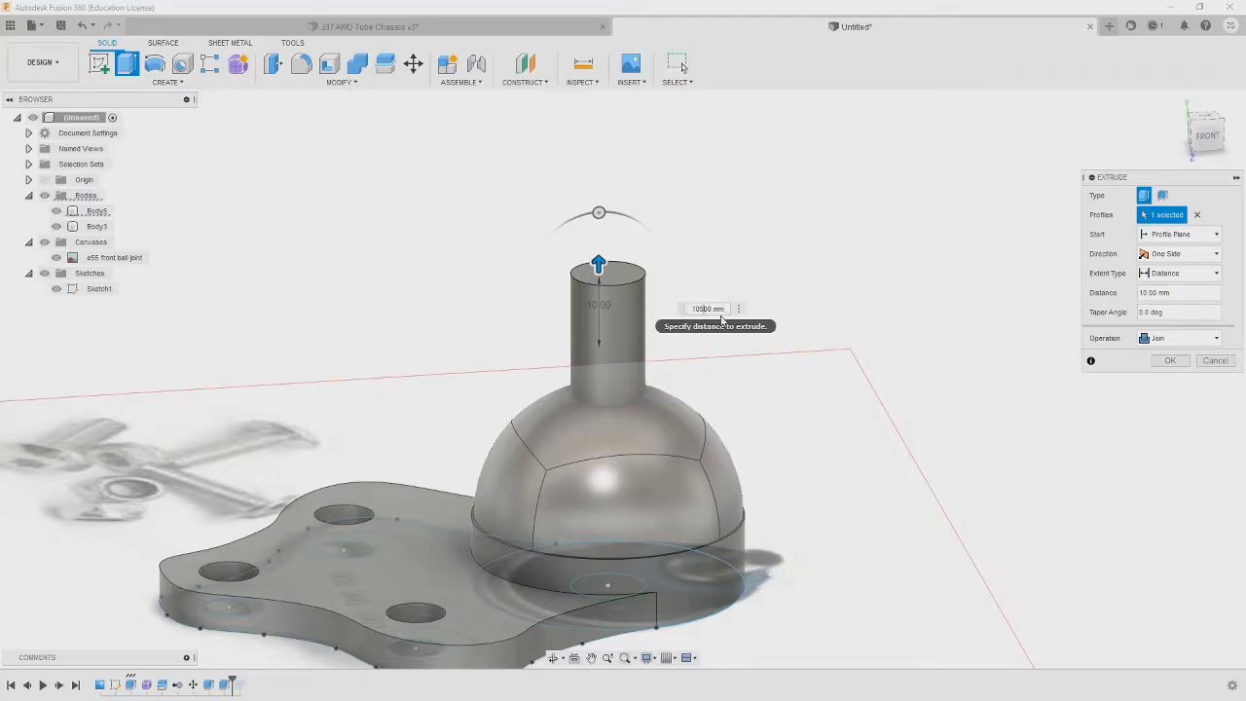
- Extend the stud above the dome by 15 mm, using Join
key(BackSpace)
key(BackSpace)
text(5.)
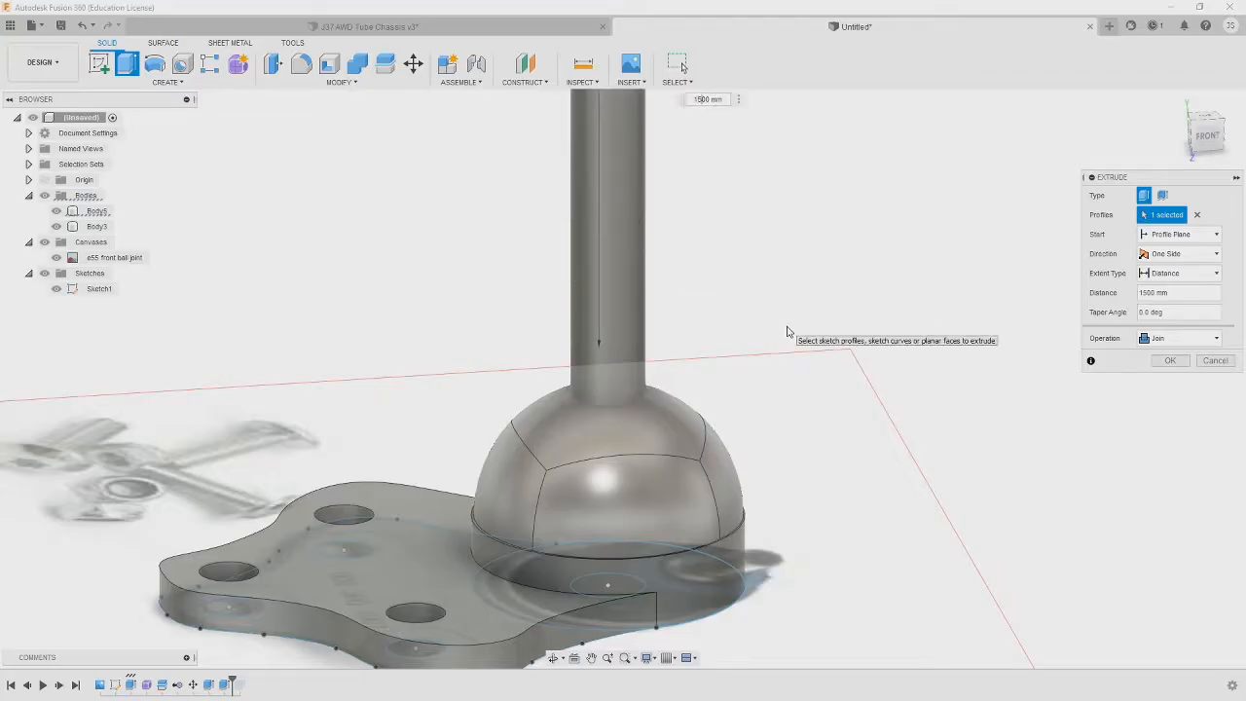
key(Return)
- Add a modeled M8x1.25 ISO Metric thread, 19 mm long from the stud's top, with Full Length turned off
click(191, 86)
click(126, 270)
click(607, 341)
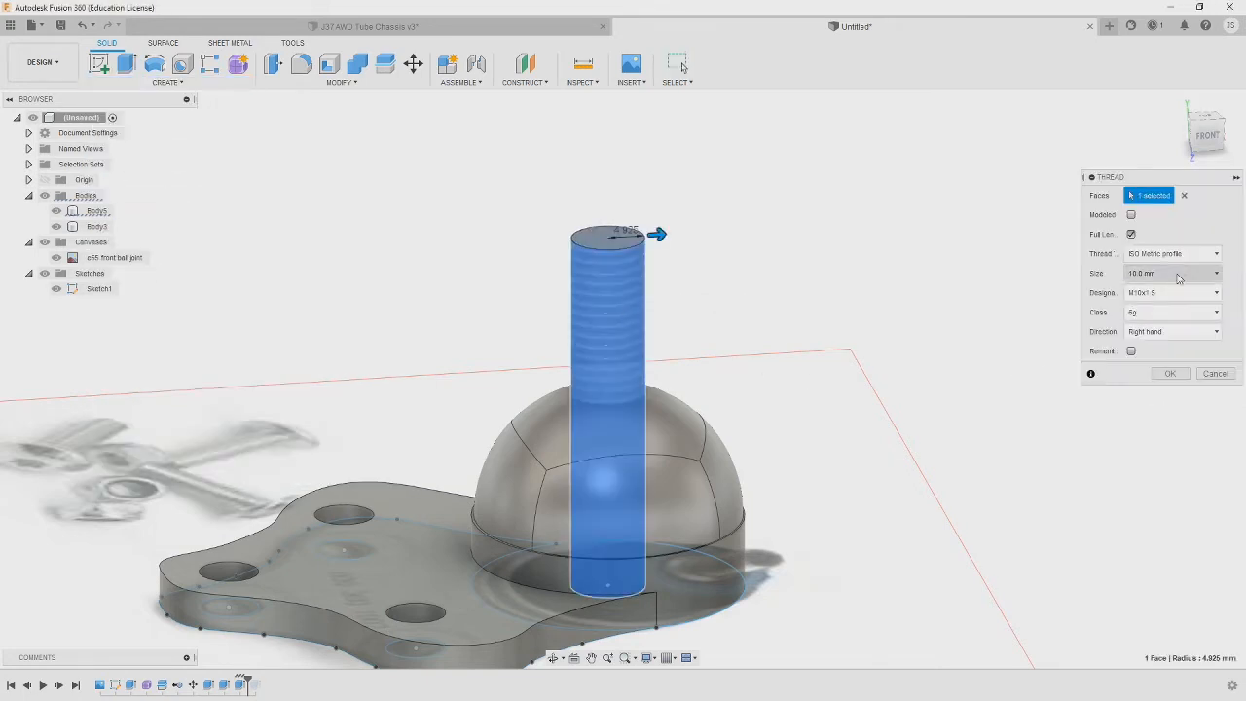
click(1131, 214)
click(1130, 233)
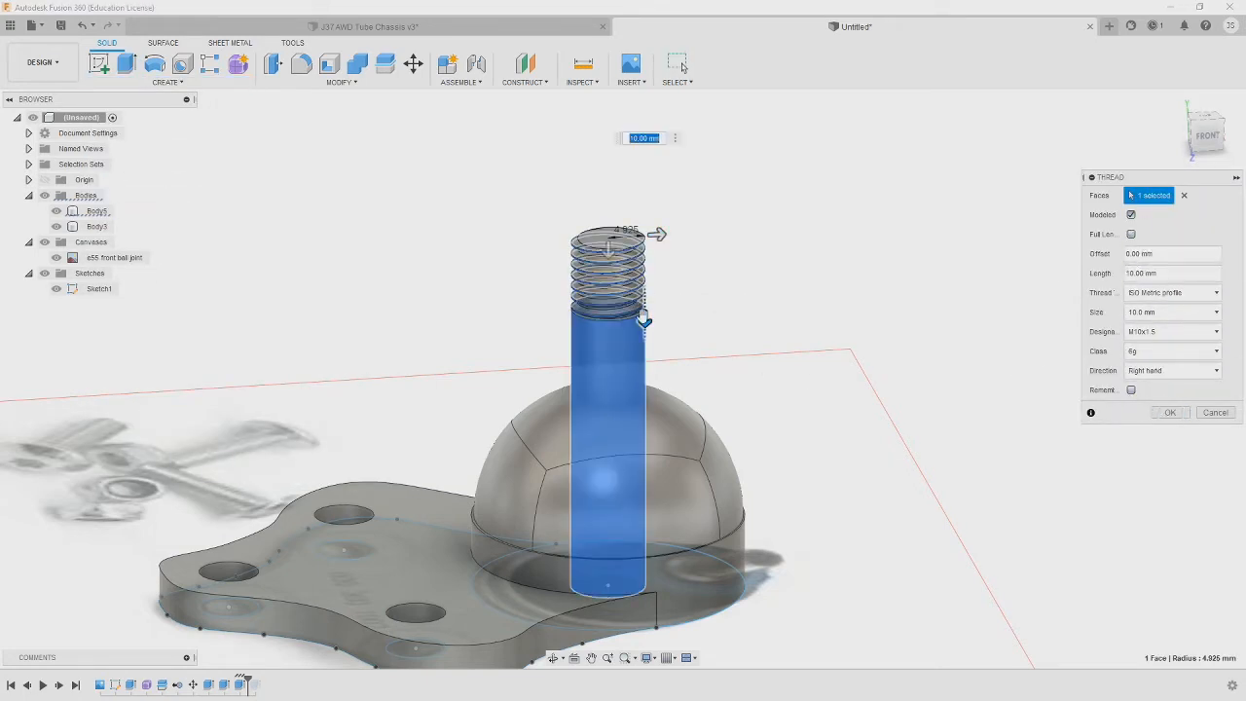
drag(656, 233, 659, 387)
click(1157, 332)
click(1139, 370)
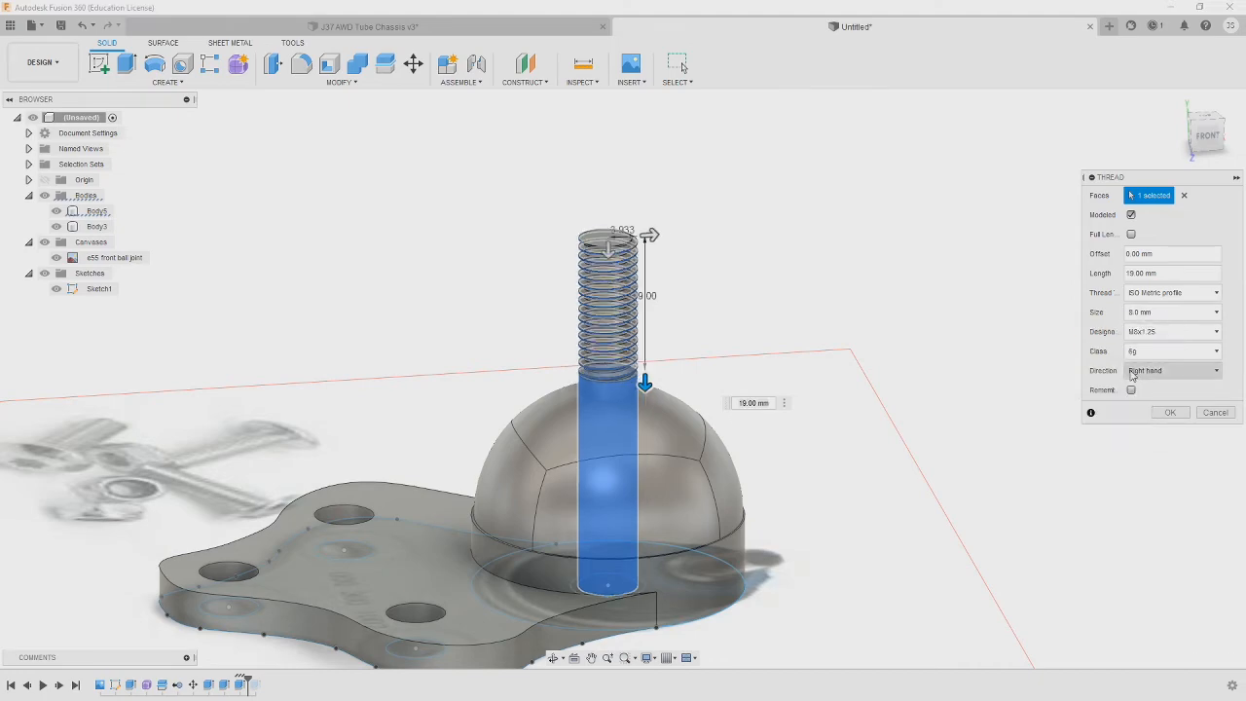
click(1171, 413)
- Extrude the stud's circular profile up through the dome as a collar around the thread's base, joining the bodies
shift+middle_drag(822, 574, 642, 574)
key(e)
click(629, 395)
drag(601, 464, 604, 239)
click(1180, 338)
click(1160, 356)
click(1170, 360)
- Save the design as "E55 Front Upper Ball Joint" and inspect the suspension area in the J37 AWD Tube Chassis design
shift+middle_drag(708, 473, 584, 389)
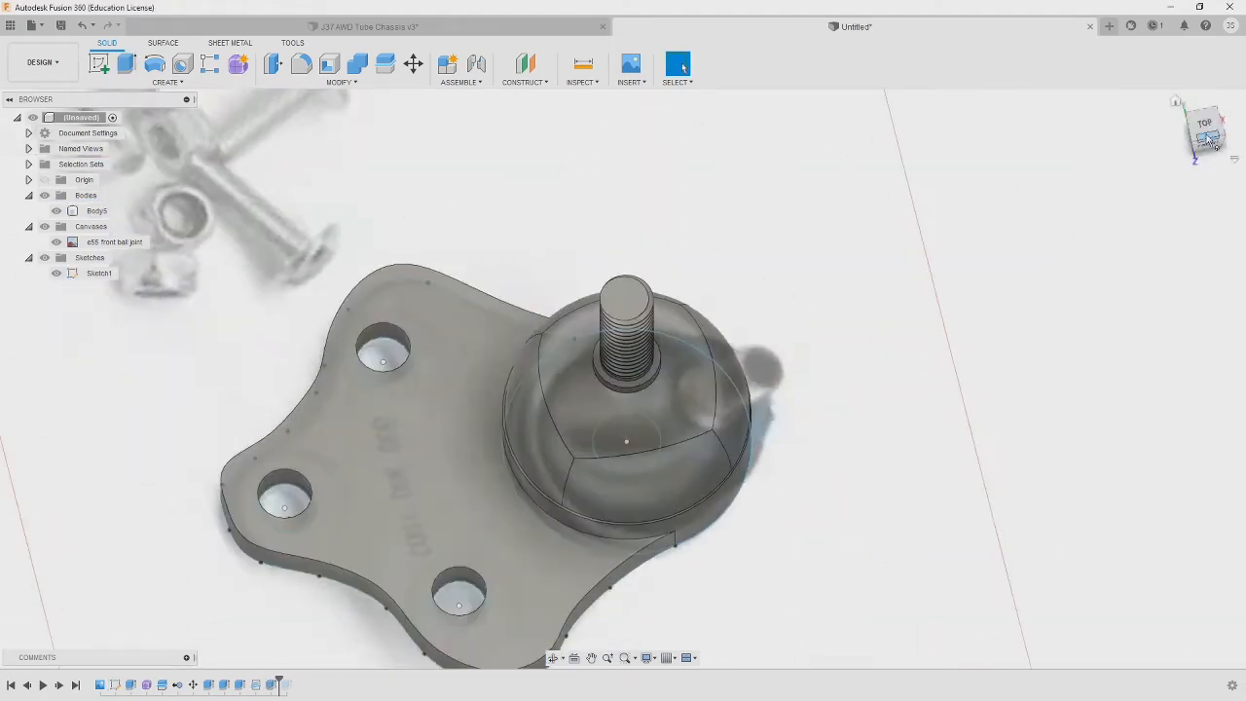
key(ctrl+s)
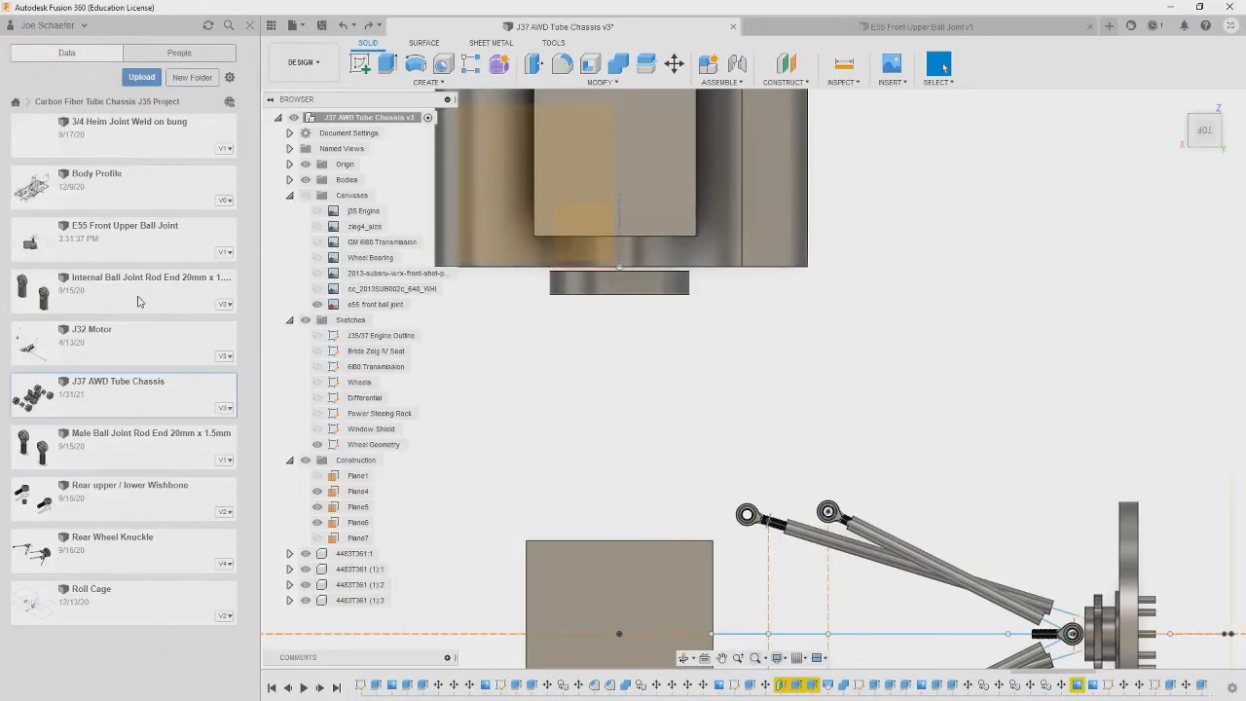
drag(833, 449, 845, 465)
scroll(905, 574, down, 5)
scroll(862, 528, up, 8)
shift+middle_drag(861, 528, 750, 360)
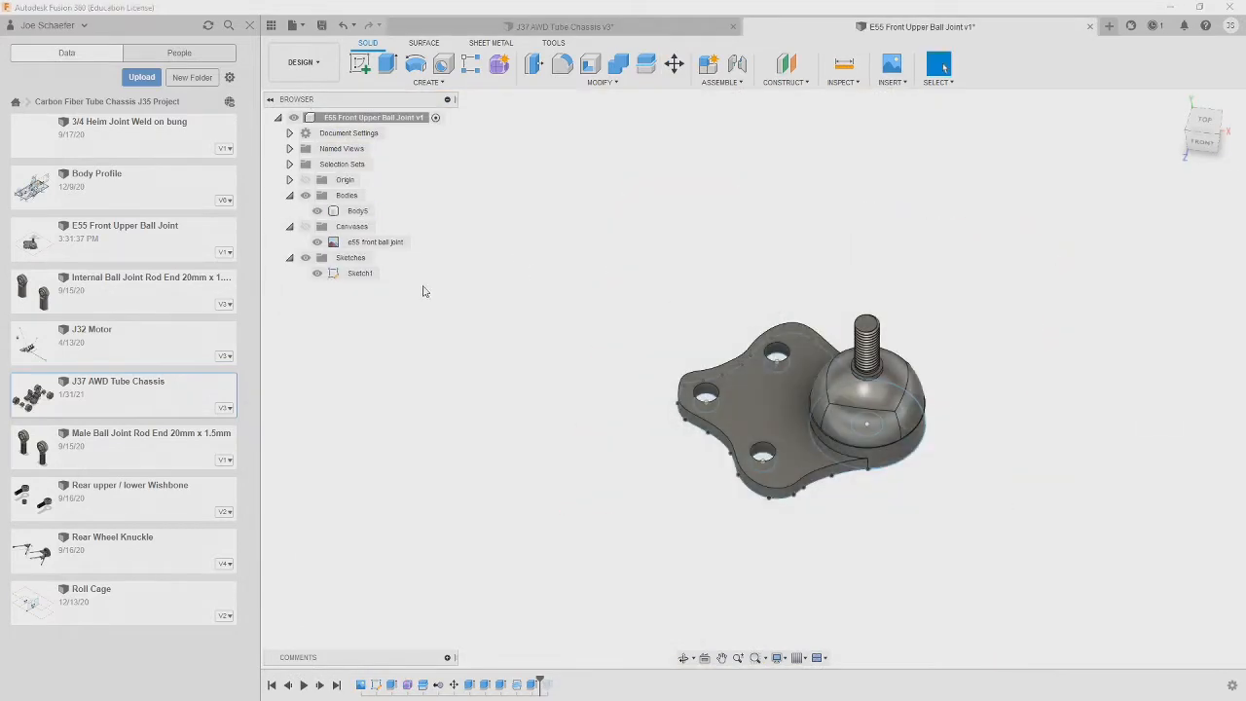
- Hide the canvas and sketch of the ball joint design and collapse its browser folders
click(289, 195)
click(289, 211)
click(289, 226)
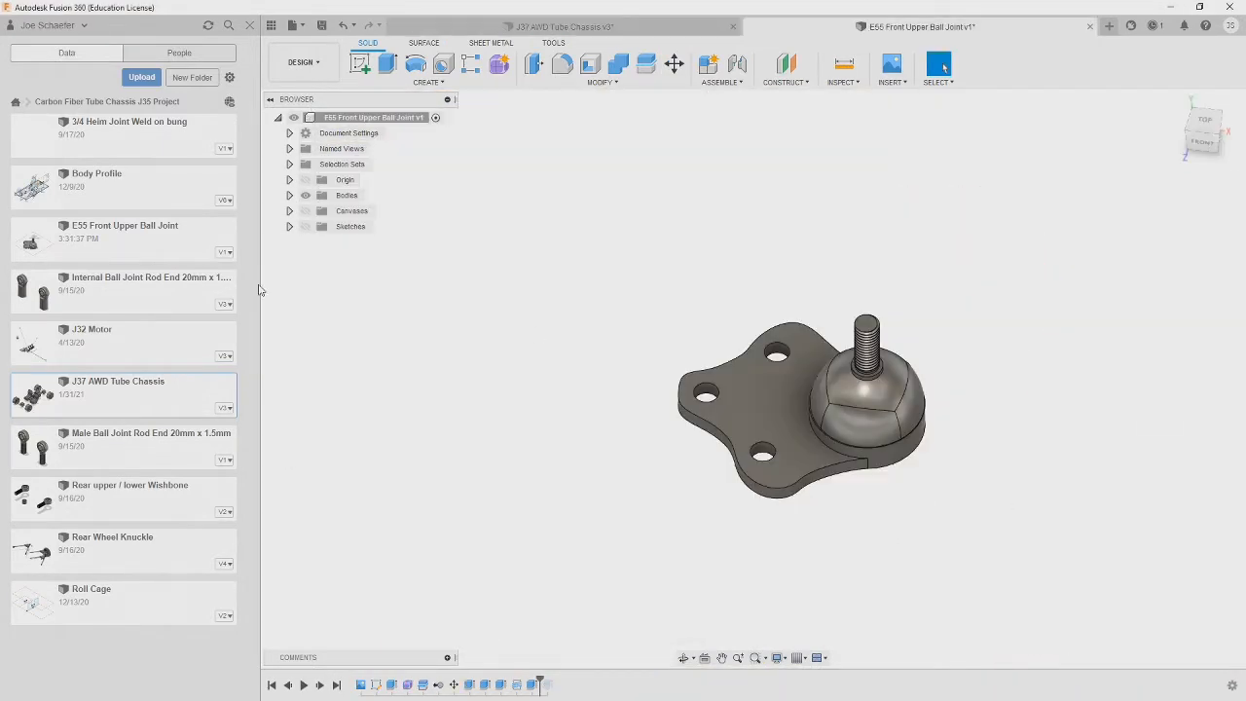
- Insert the E55 Front Upper Ball Joint into the chassis design and move it out toward the suspension arms
right_click(142, 238)
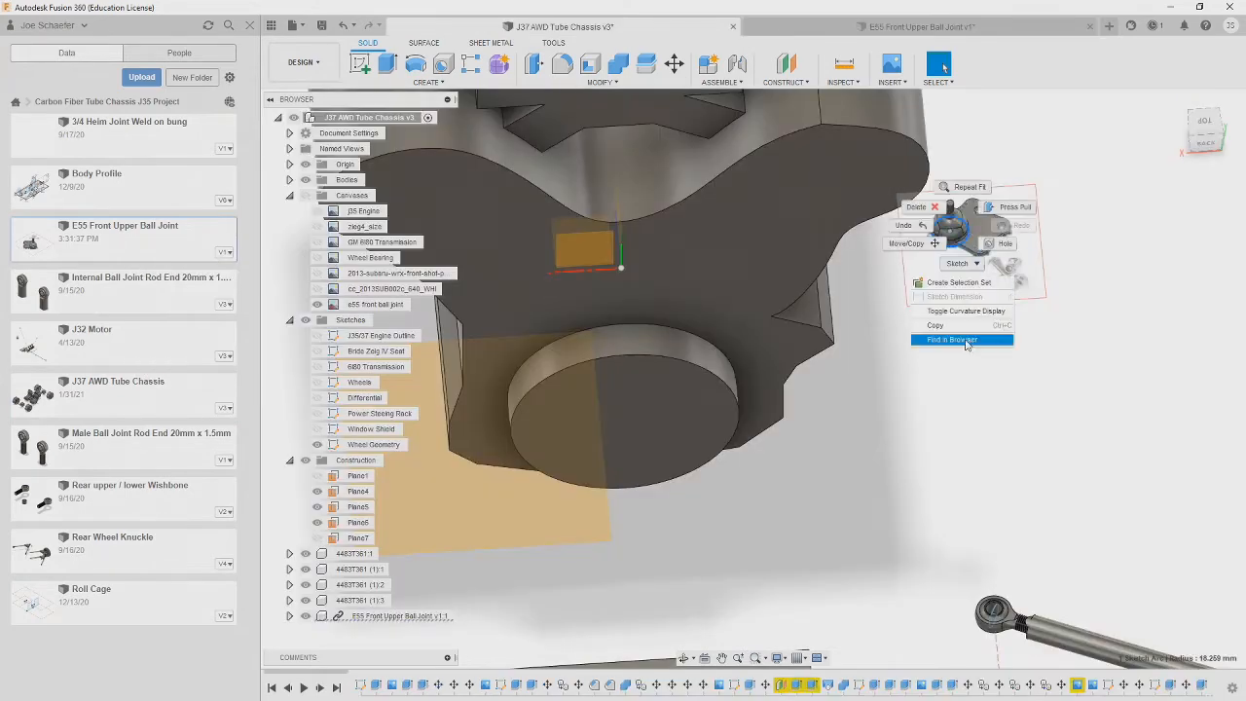
click(987, 339)
scroll(754, 360, down, 5)
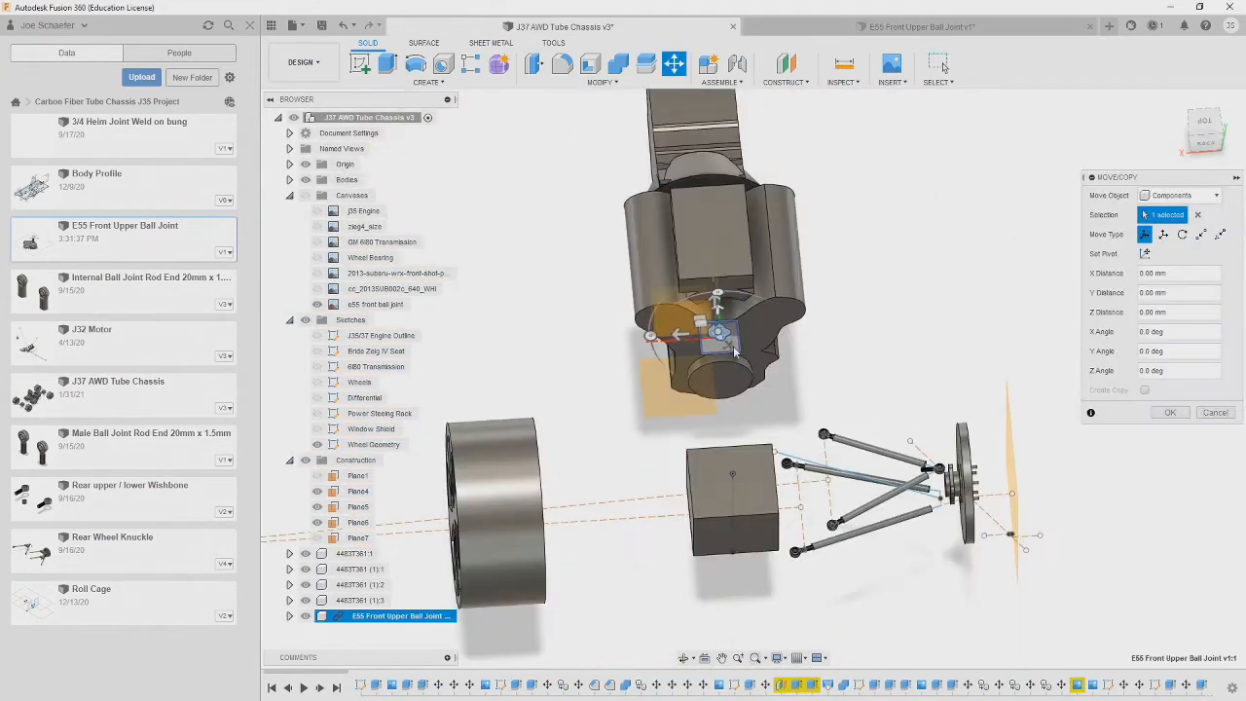
drag(683, 329, 879, 322)
click(1203, 119)
drag(912, 360, 912, 428)
drag(844, 465, 981, 477)
scroll(949, 569, up, 5)
click(1174, 414)
- Inspect the ball joint's canvas entry and its options in the chassis design and in its own design
click(289, 615)
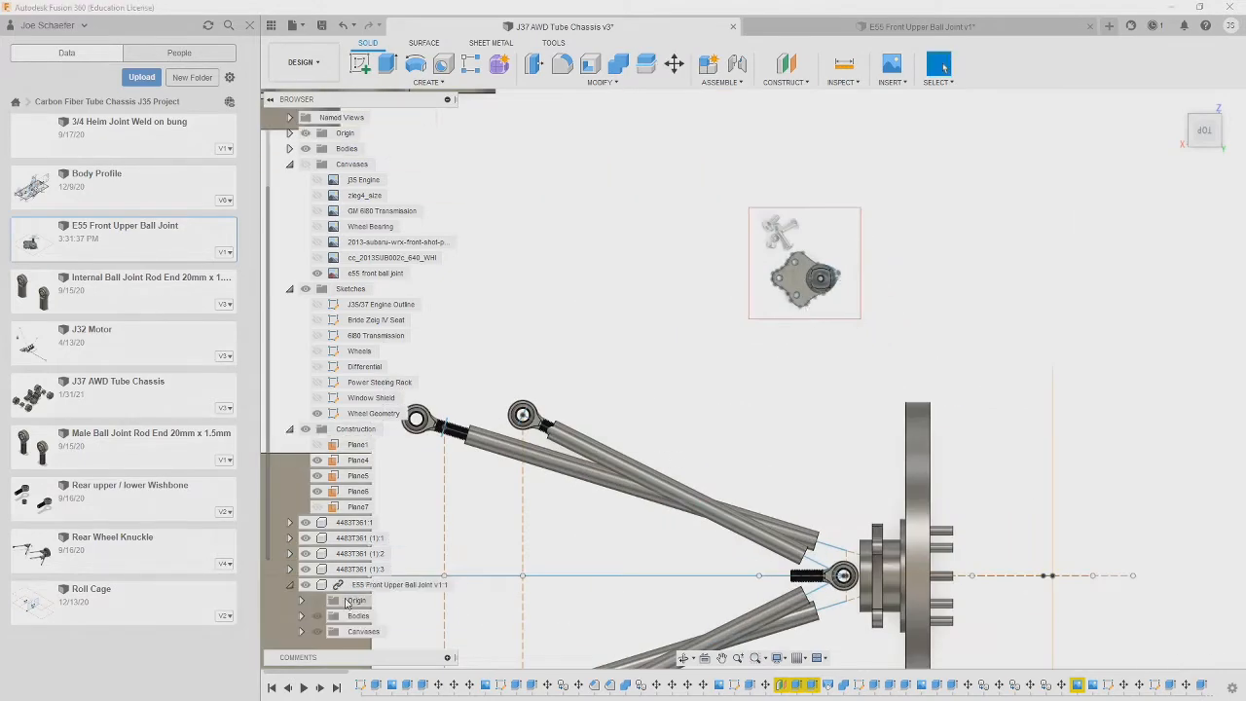
middle_drag(519, 440, 719, 184)
click(302, 630)
scroll(592, 558, down, 4)
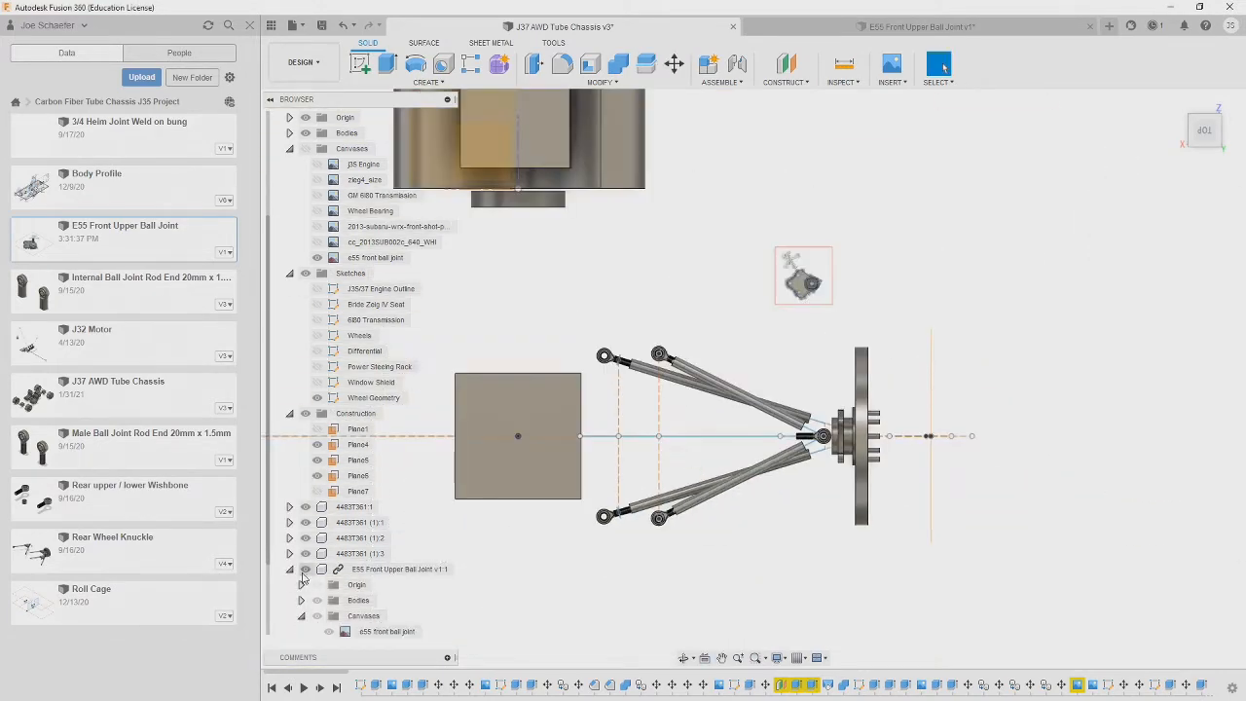
click(918, 27)
right_click(350, 212)
click(290, 211)
right_click(349, 227)
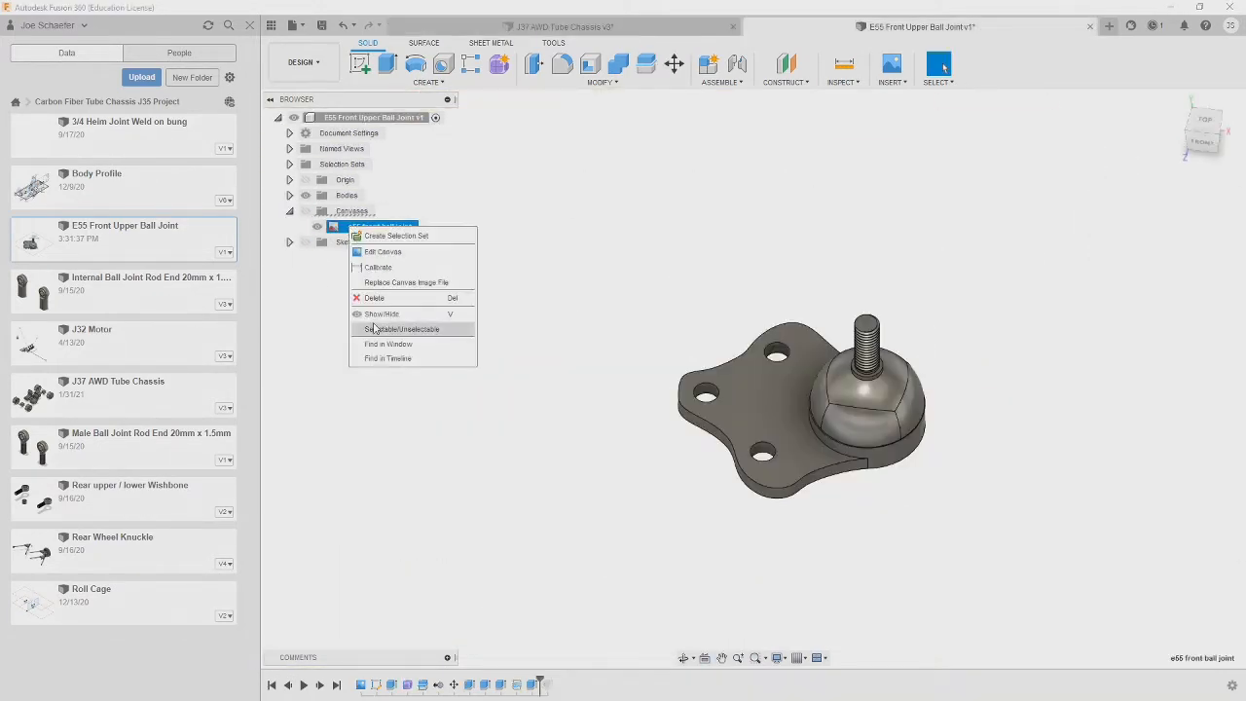
click(302, 306)
click(559, 26)
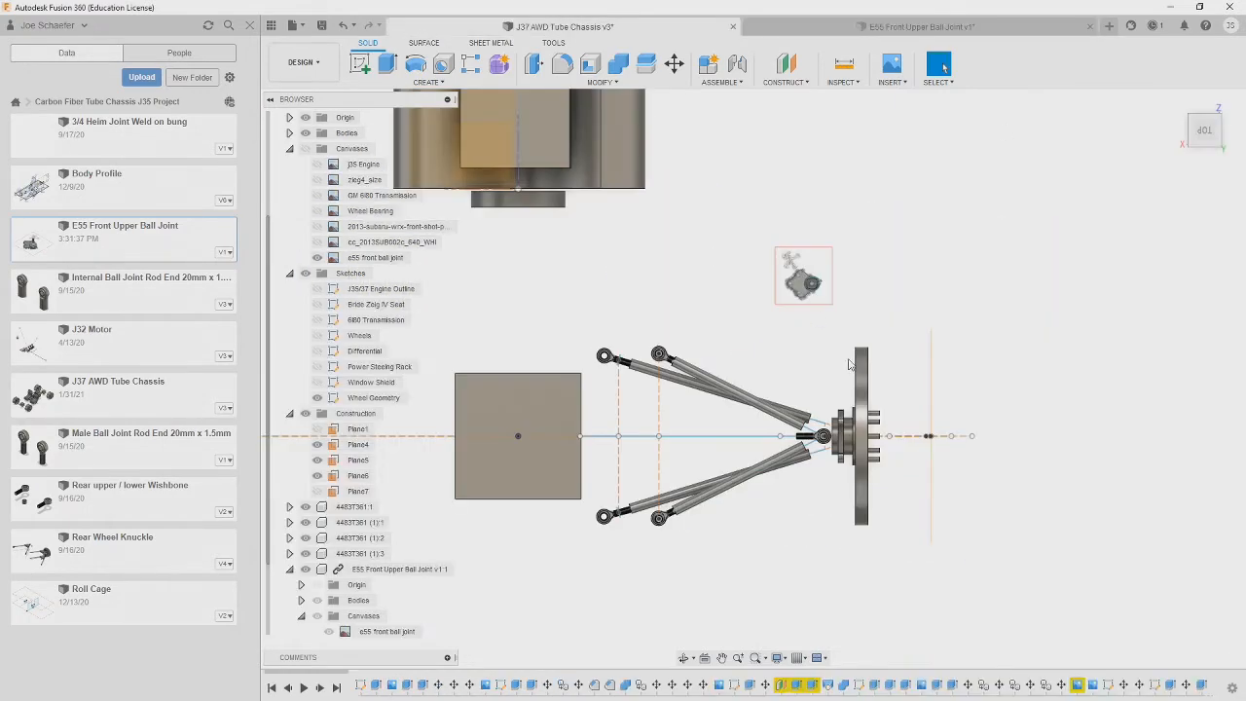
right_click(800, 290)
click(745, 309)
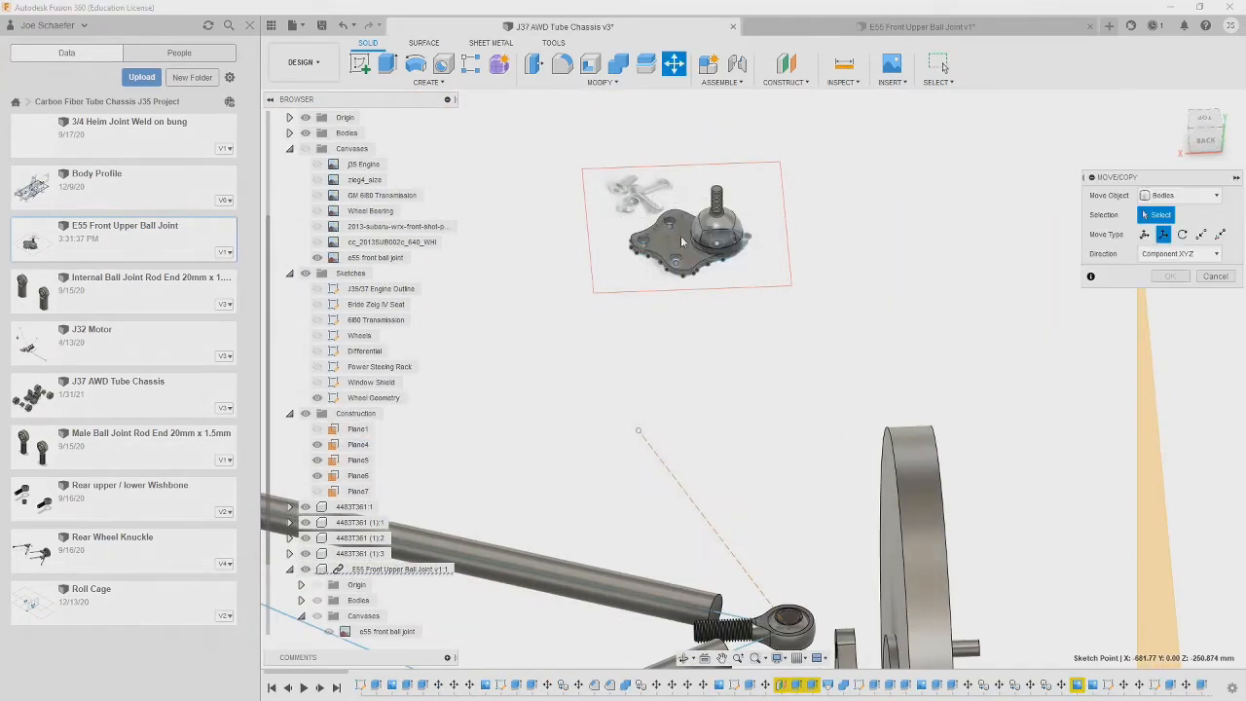
click(1211, 279)
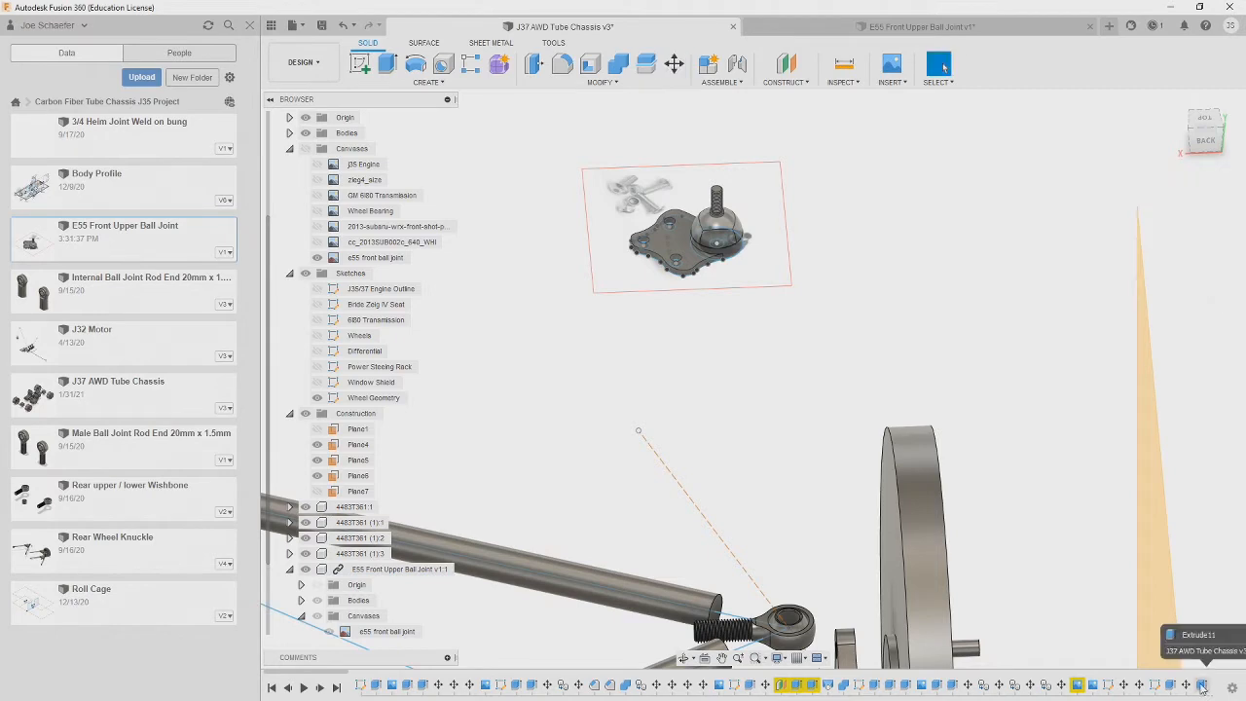
- Expand the linked ball joint's bodies and check which options are available for Body5
click(301, 600)
scroll(363, 589, down, 1)
click(365, 586)
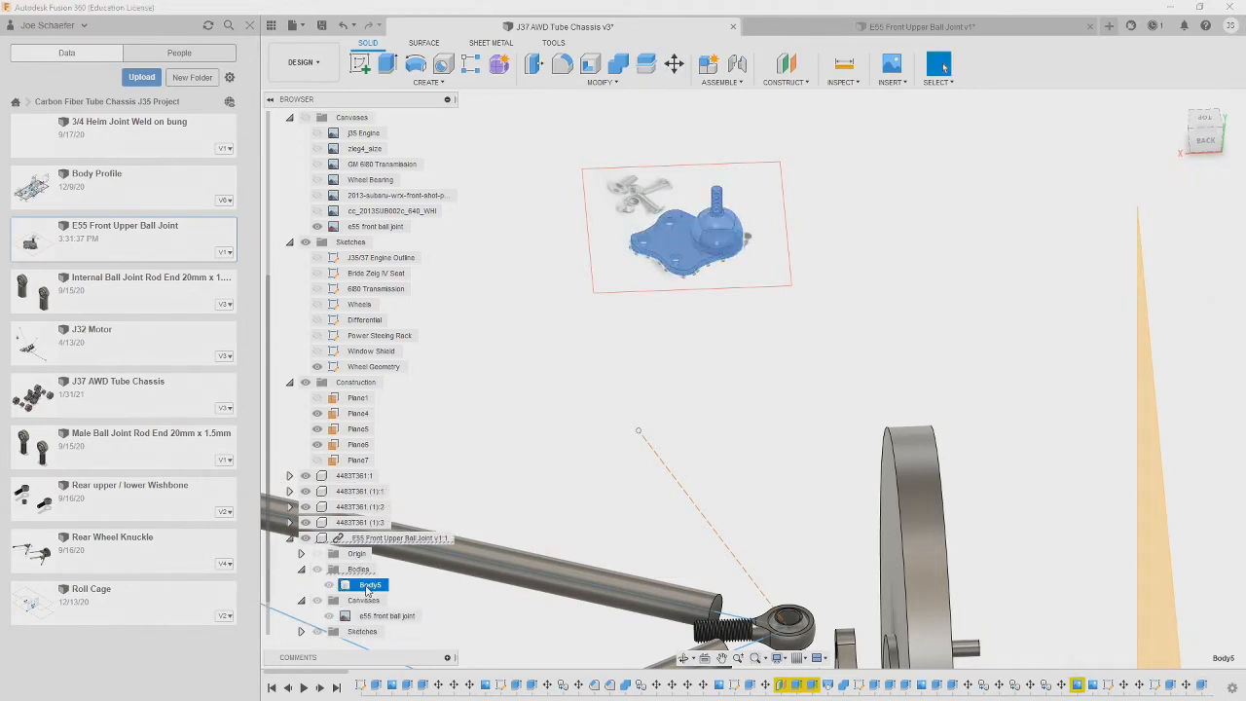
right_click(365, 586)
right_click(378, 586)
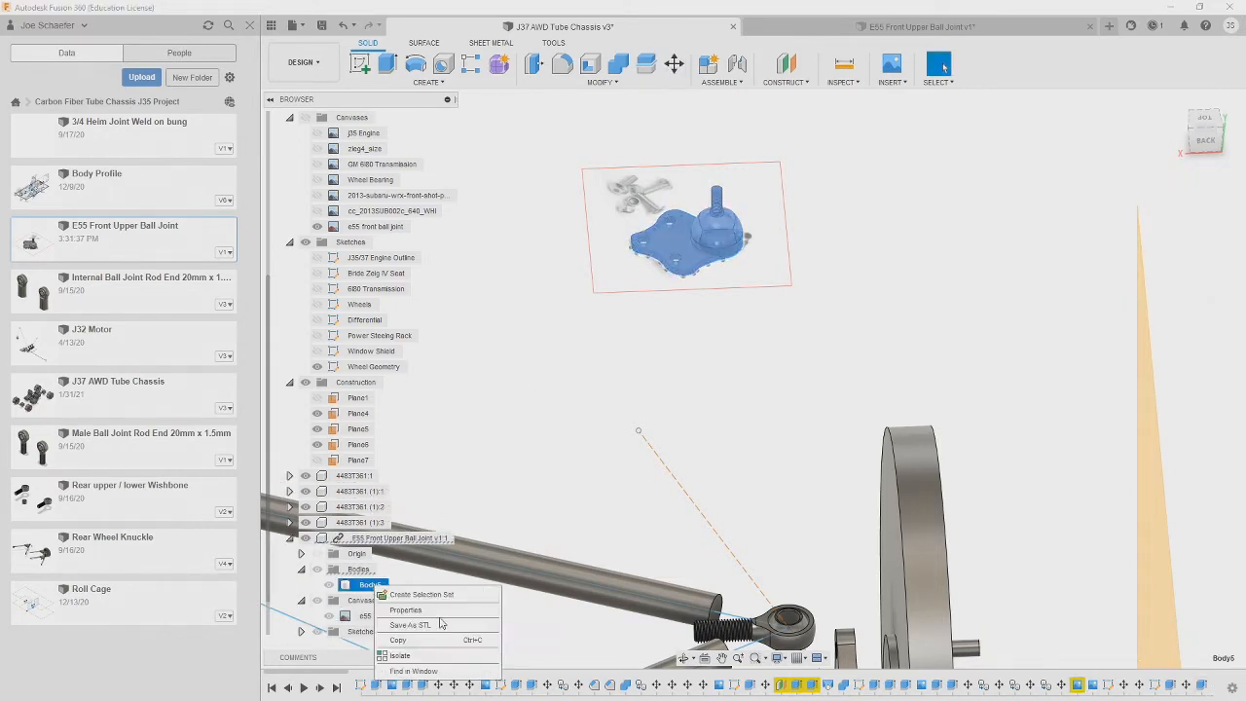
scroll(416, 620, up, 1)
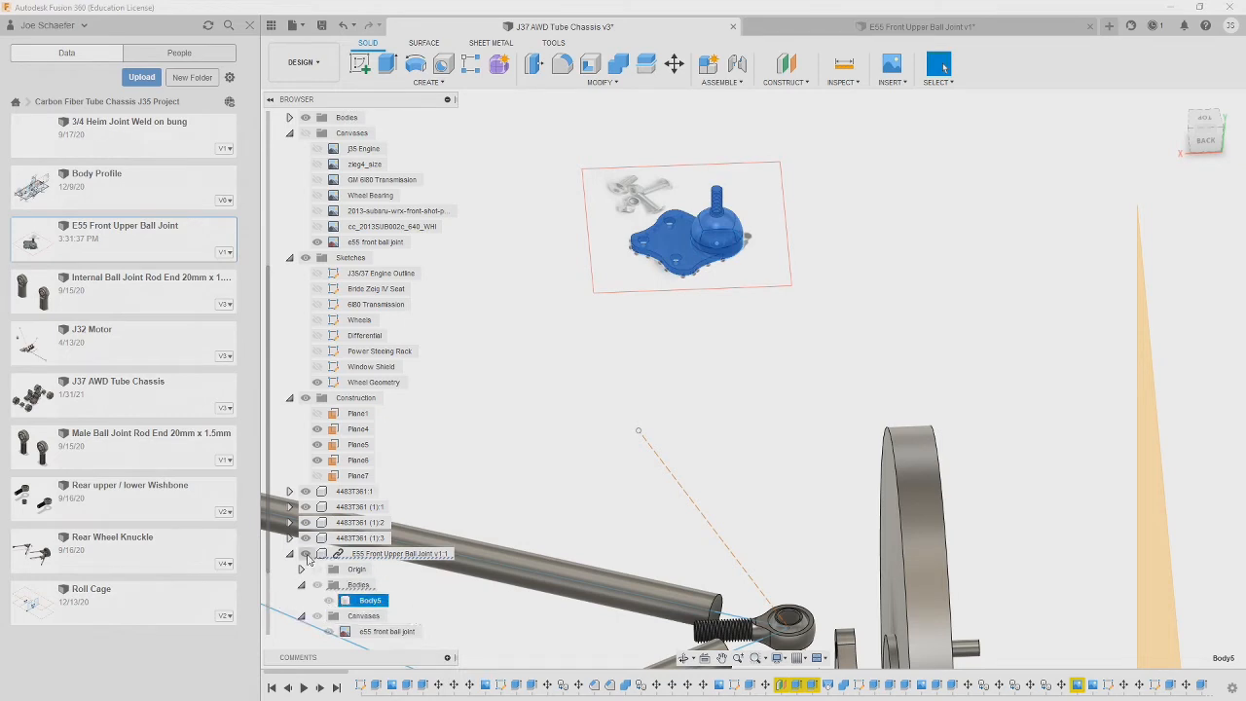
- Activate the linked ball joint for editing in place and move its body X 20 mm, Y -230 mm and Z 400 mm
click(446, 553)
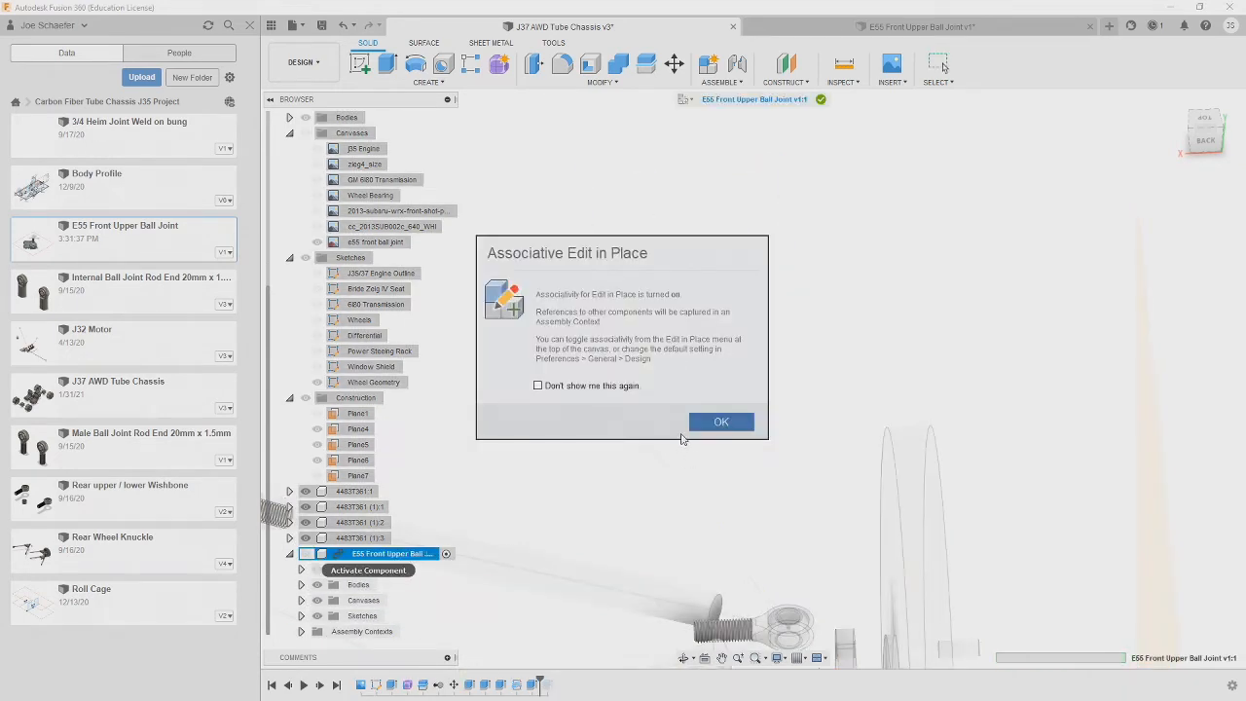
click(693, 427)
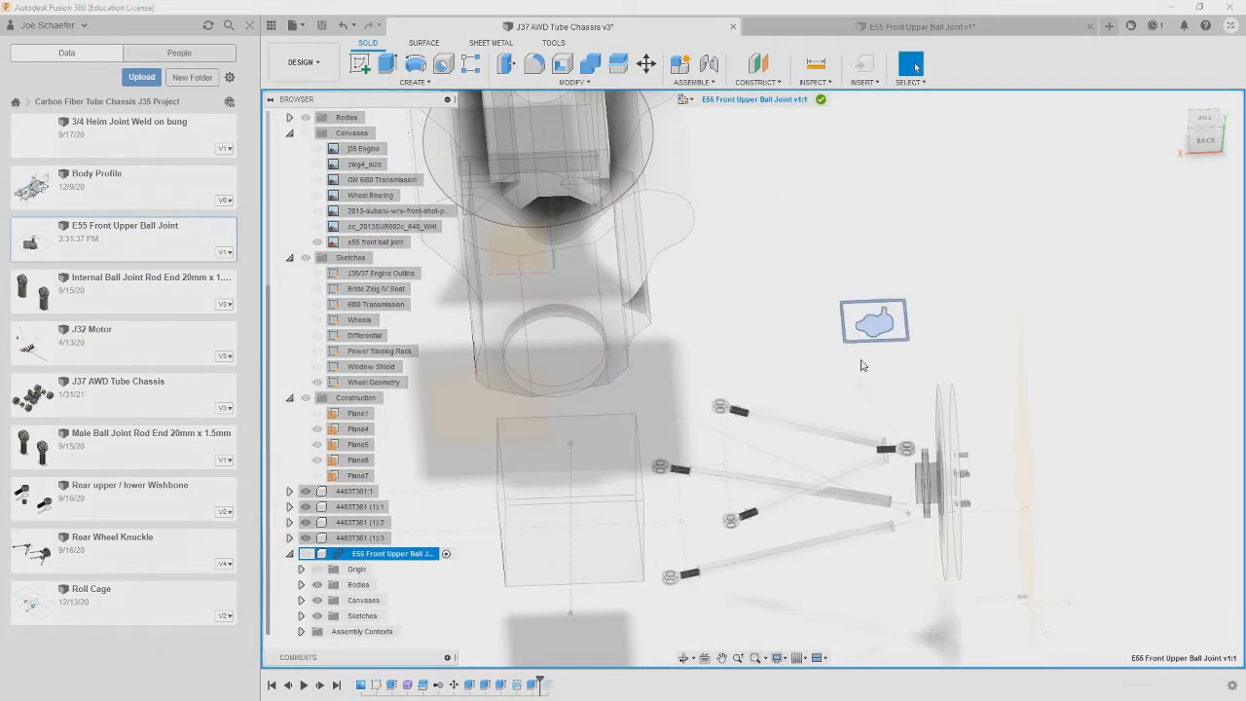
key(m)
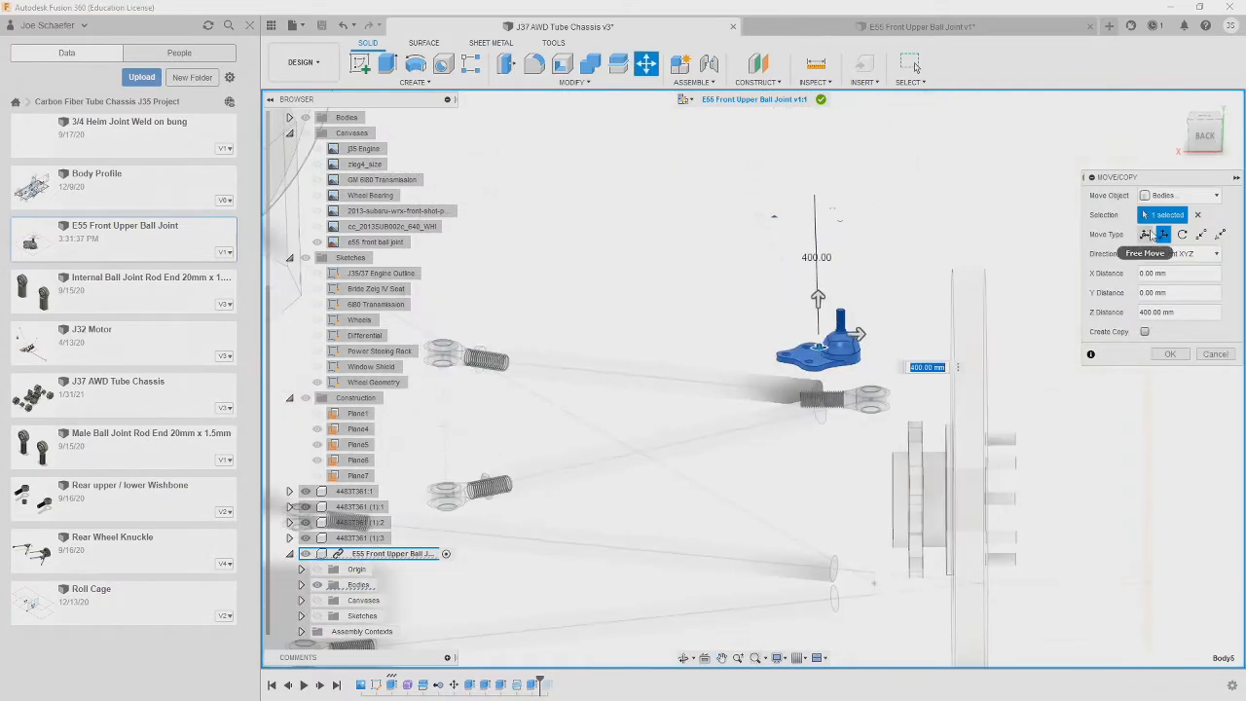
drag(820, 248, 871, 561)
scroll(867, 563, up, 6)
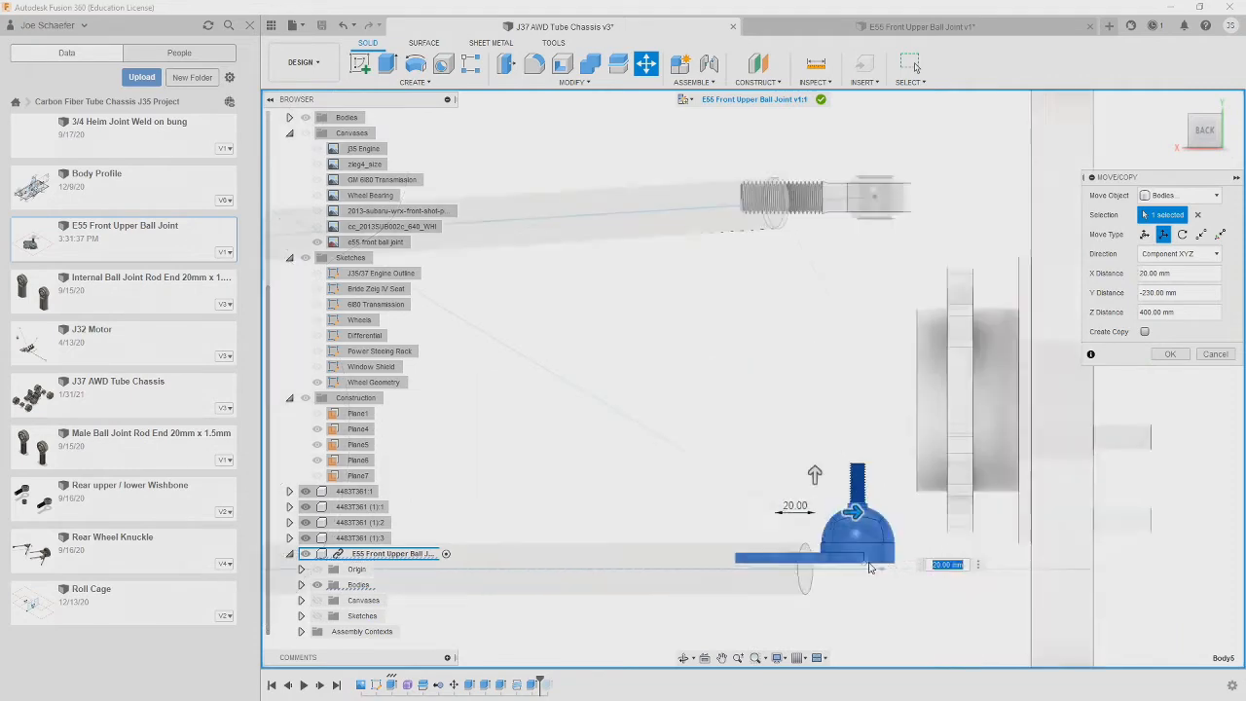
- Adjust the ball joint body's move to X 30 mm and Y -235 mm, check its alignment below the hub and apply it
drag(819, 478, 846, 478)
scroll(831, 478, up, 2)
drag(806, 434, 808, 451)
scroll(805, 458, down, 5)
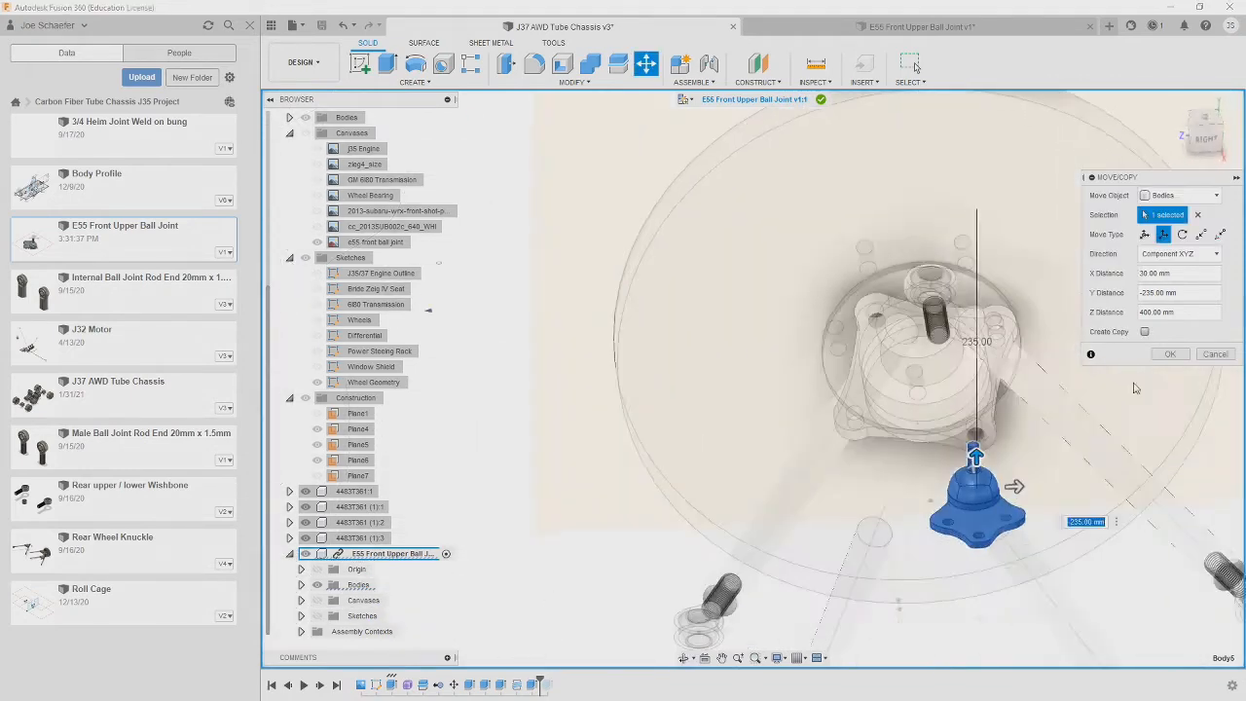
shift+middle_drag(806, 457, 845, 470)
scroll(729, 417, up, 3)
key(Return)
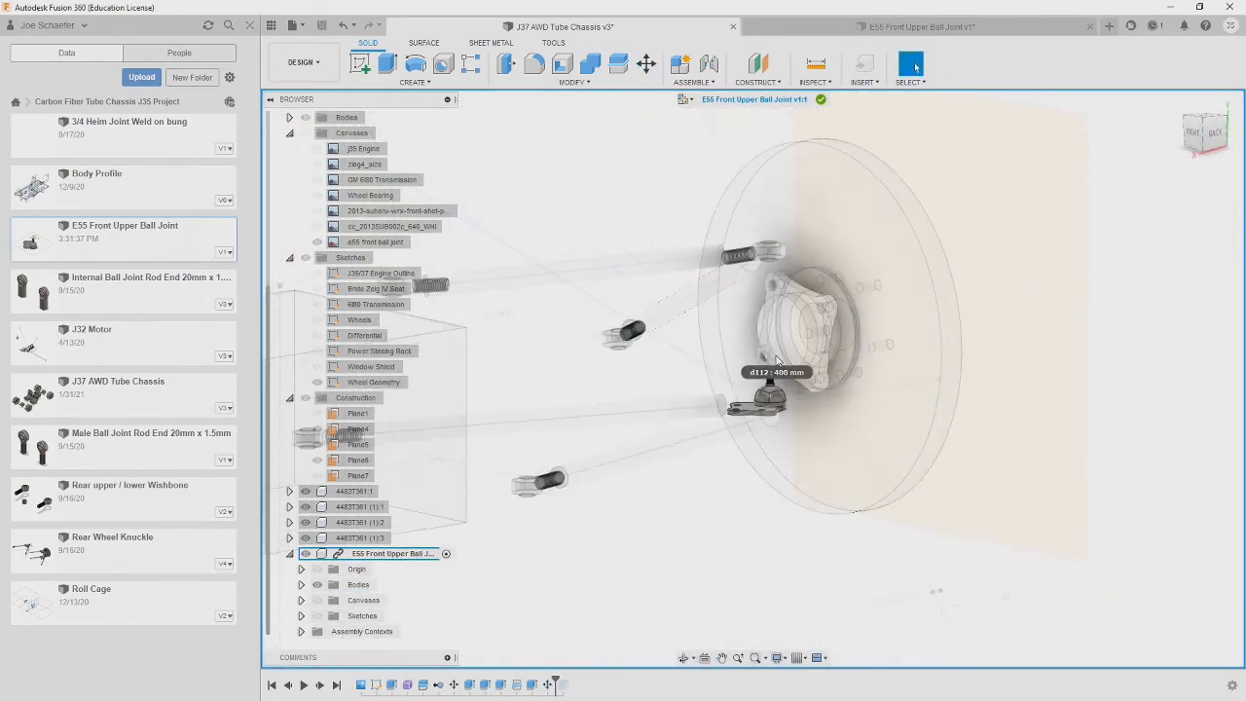
- Check the e55 front upper ball joint image results in the web browser and return to the chassis design in Fusion 360
key(alt+Tab)
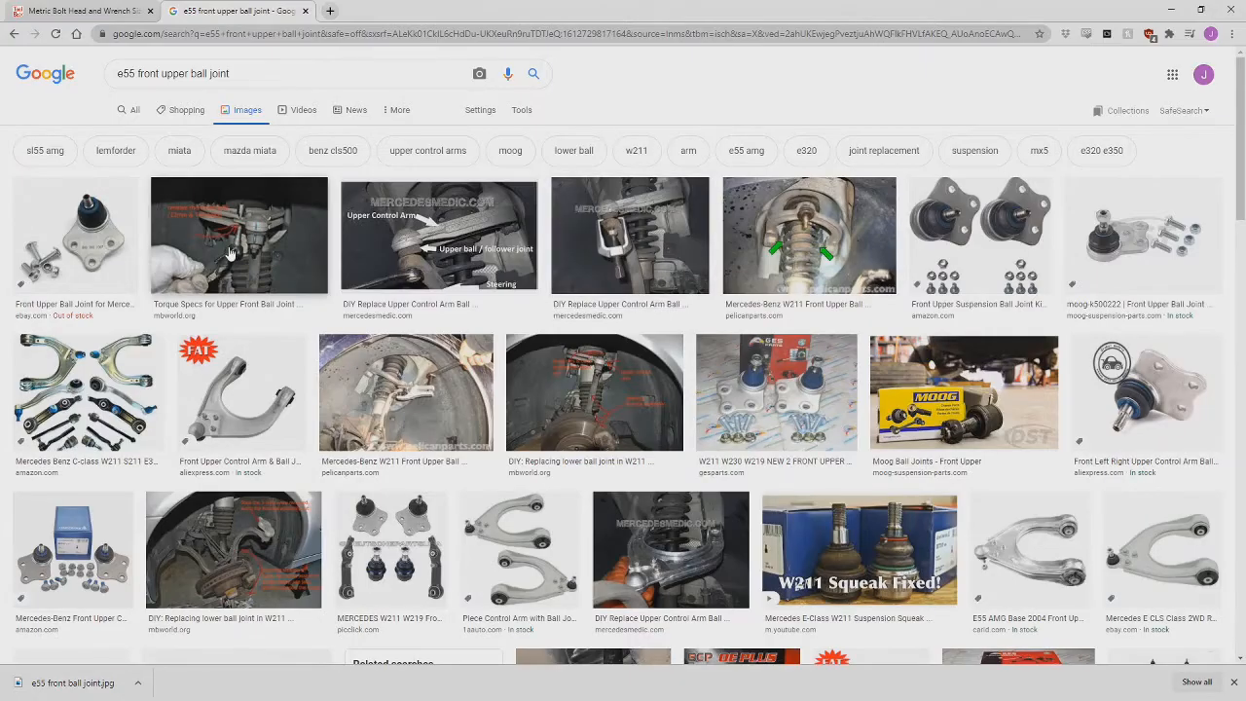
key(ctrl+Tab)
key(alt+Tab)
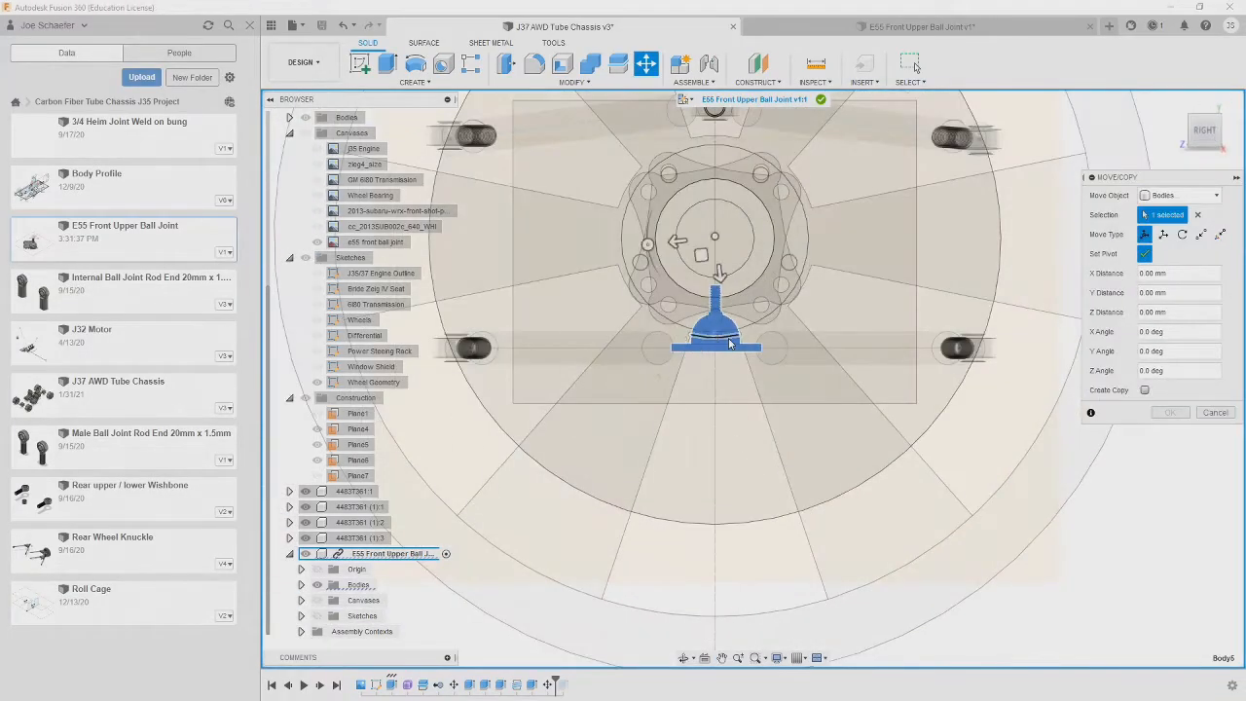
- Flip the ball joint body by rotating it -180 degrees about X, and adjust its move pivot
scroll(820, 344, down, 5)
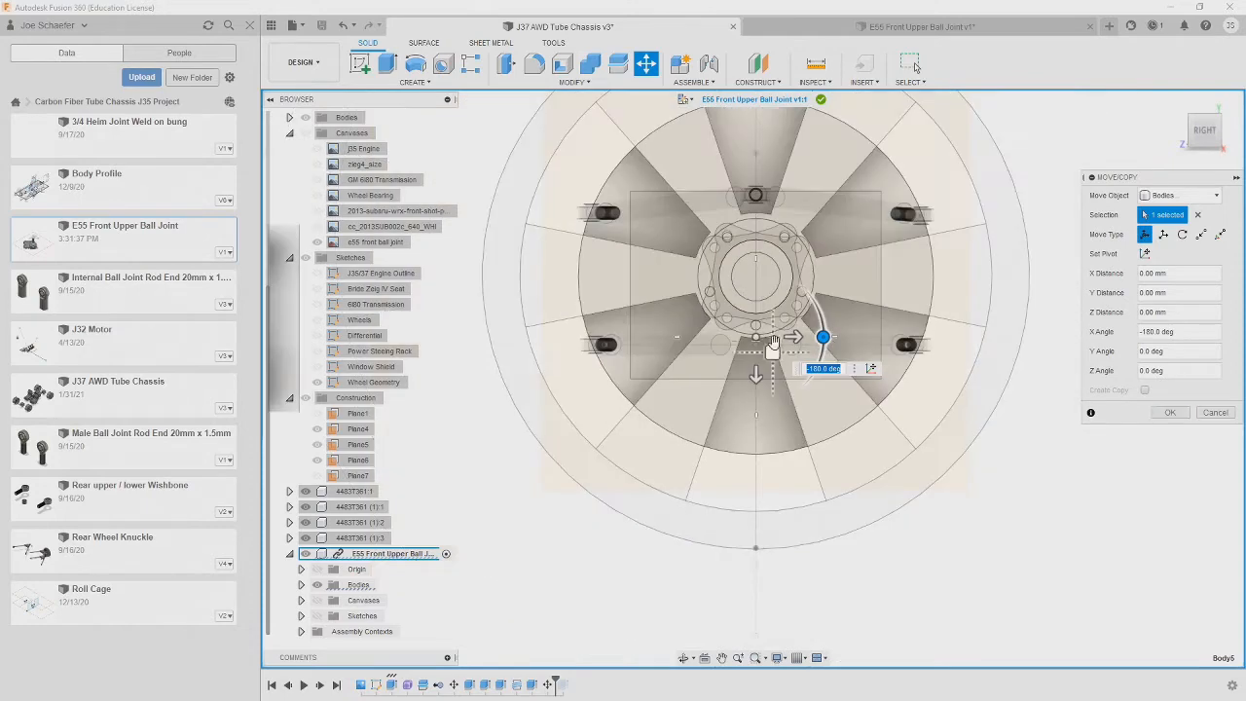
scroll(804, 576, up, 5)
shift+middle_drag(764, 273, 649, 516)
click(649, 516)
click(1144, 254)
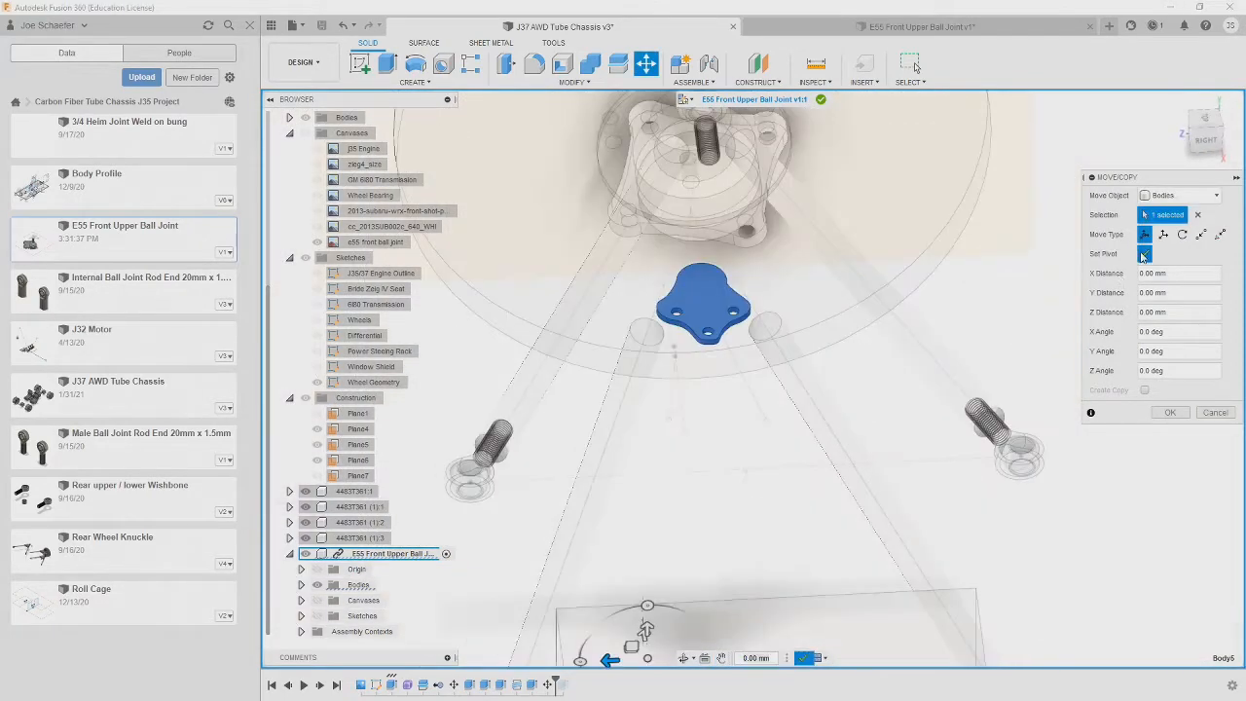
shift+middle_drag(989, 338, 720, 473)
key(Escape)
- Enter an X angle of -7 degrees for the flipped ball joint body and shift the body 2.5 mm along X
key(m)
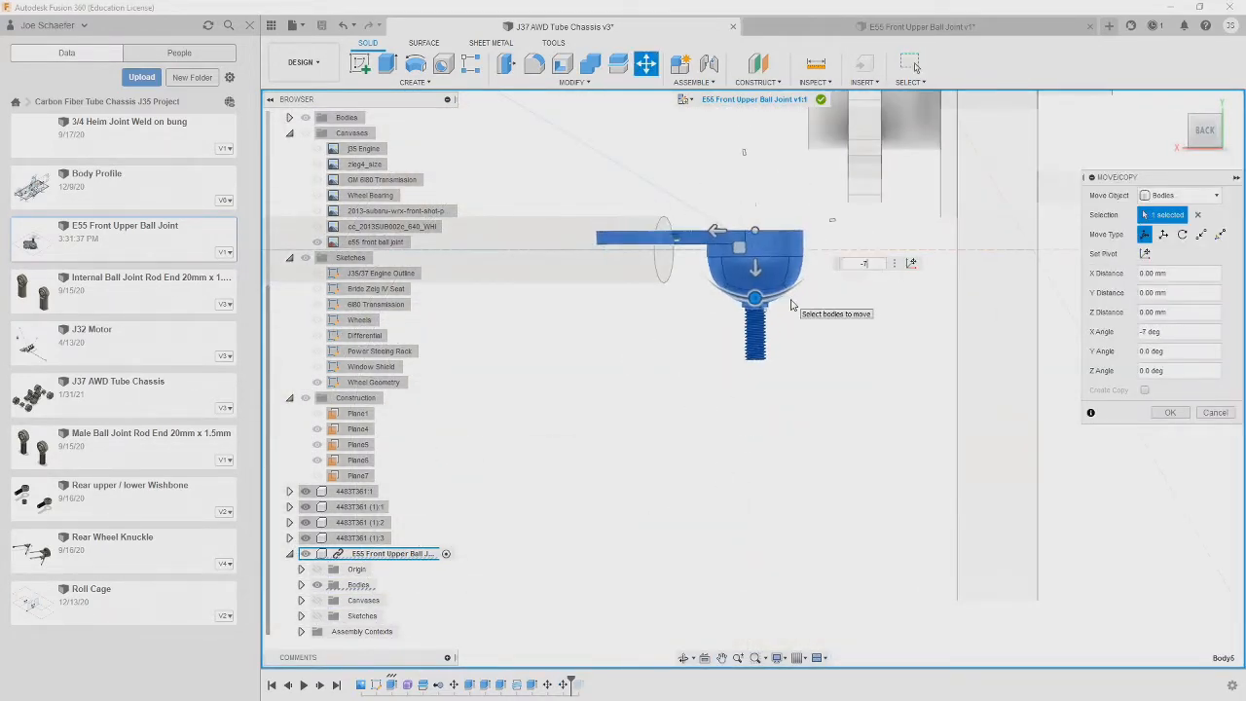
key(Escape)
shift+middle_drag(791, 305, 768, 321)
key(m)
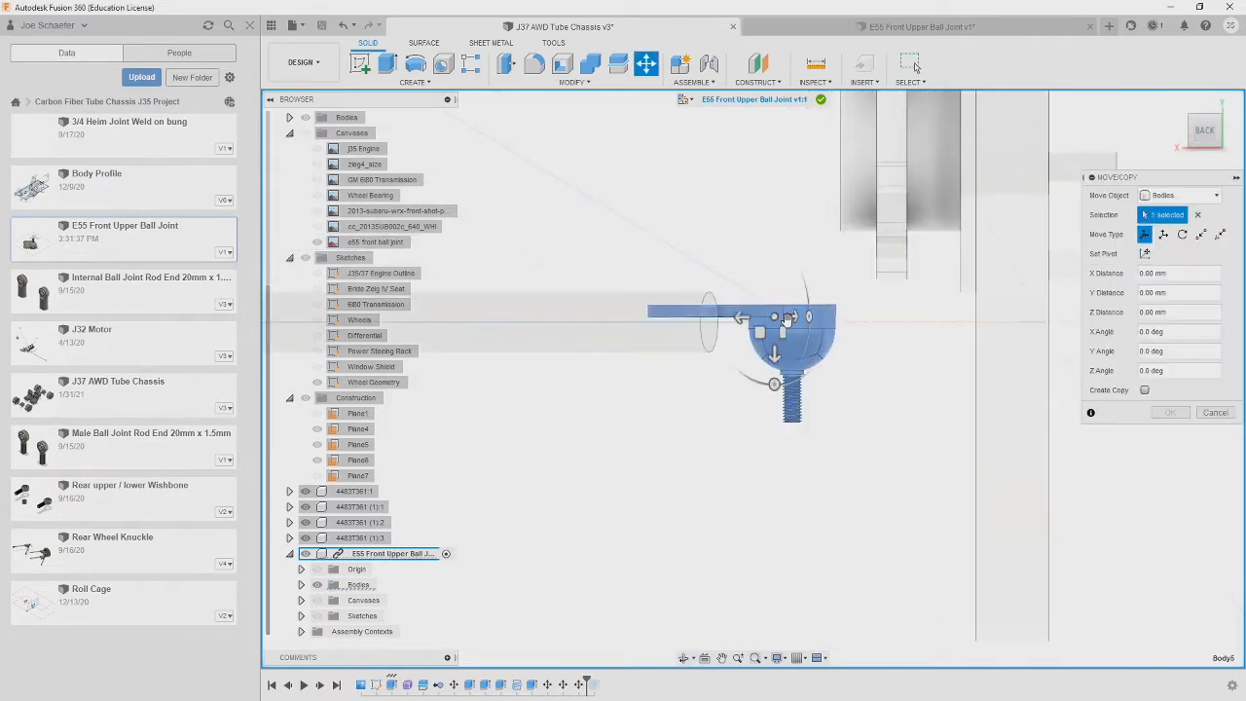
click(1163, 234)
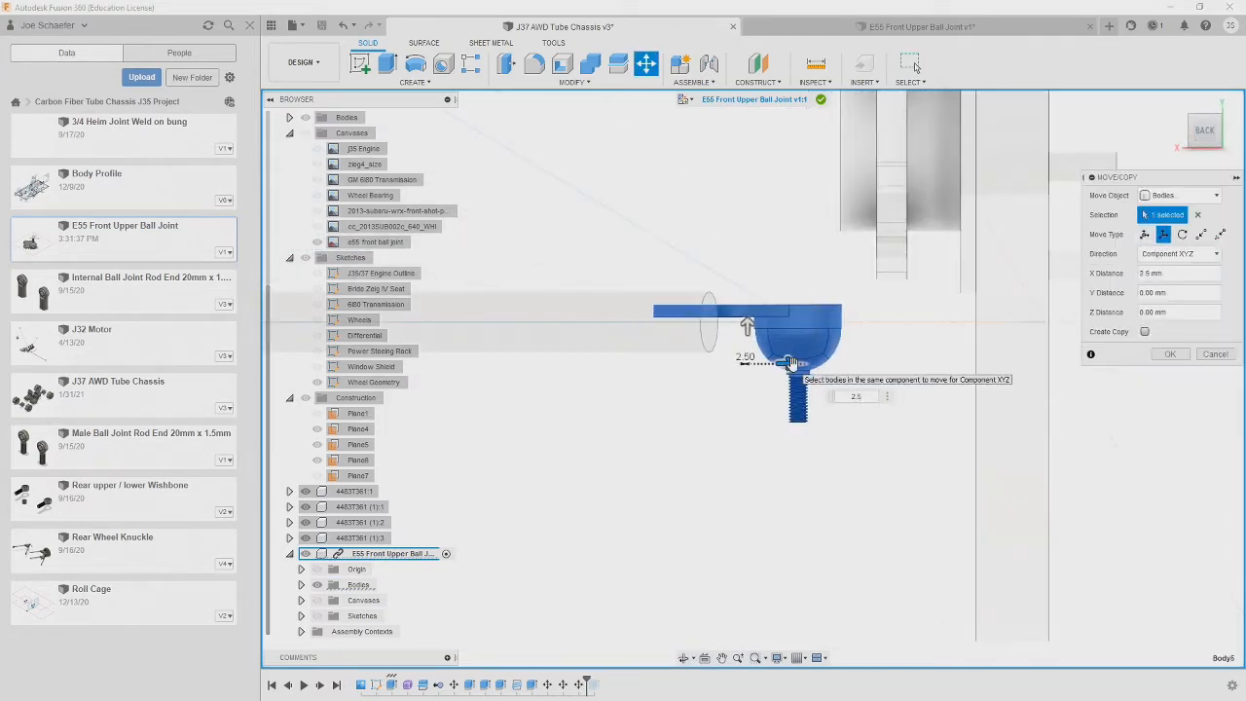
click(1167, 355)
- Finish editing the linked ball joint in place and hide the project file list
shift+middle_drag(701, 487, 898, 366)
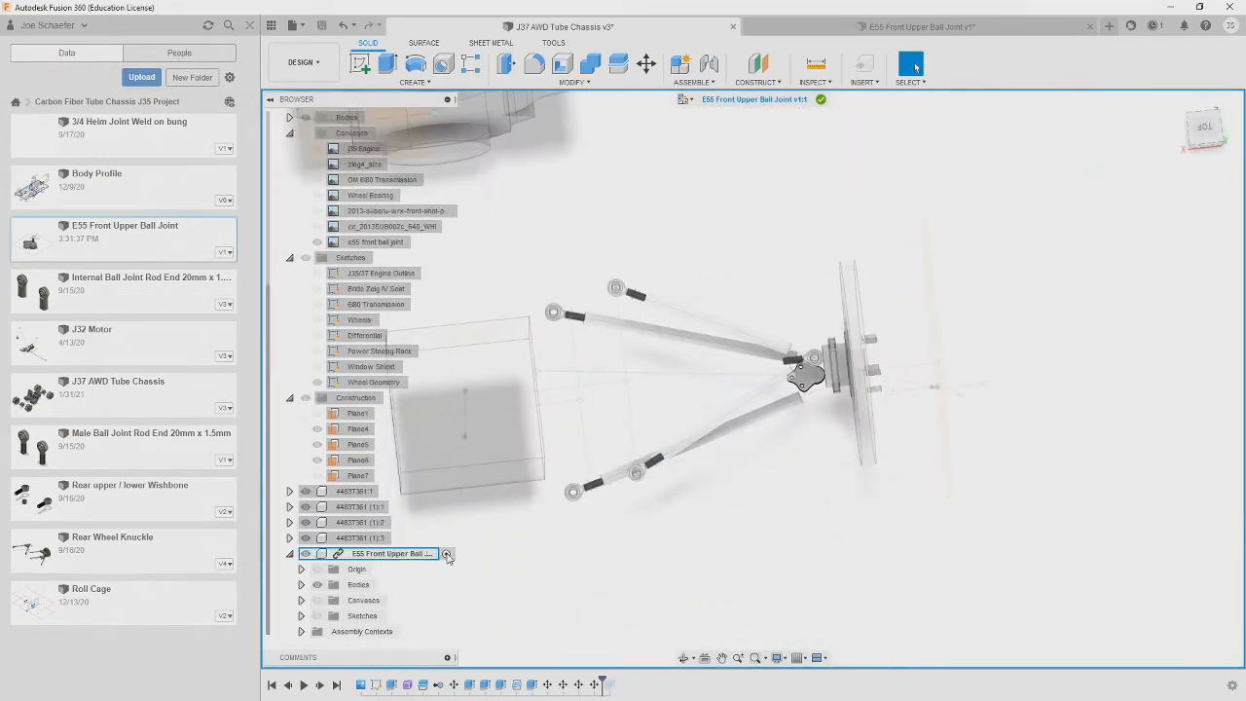
click(821, 99)
shift+middle_drag(804, 526, 760, 486)
click(250, 26)
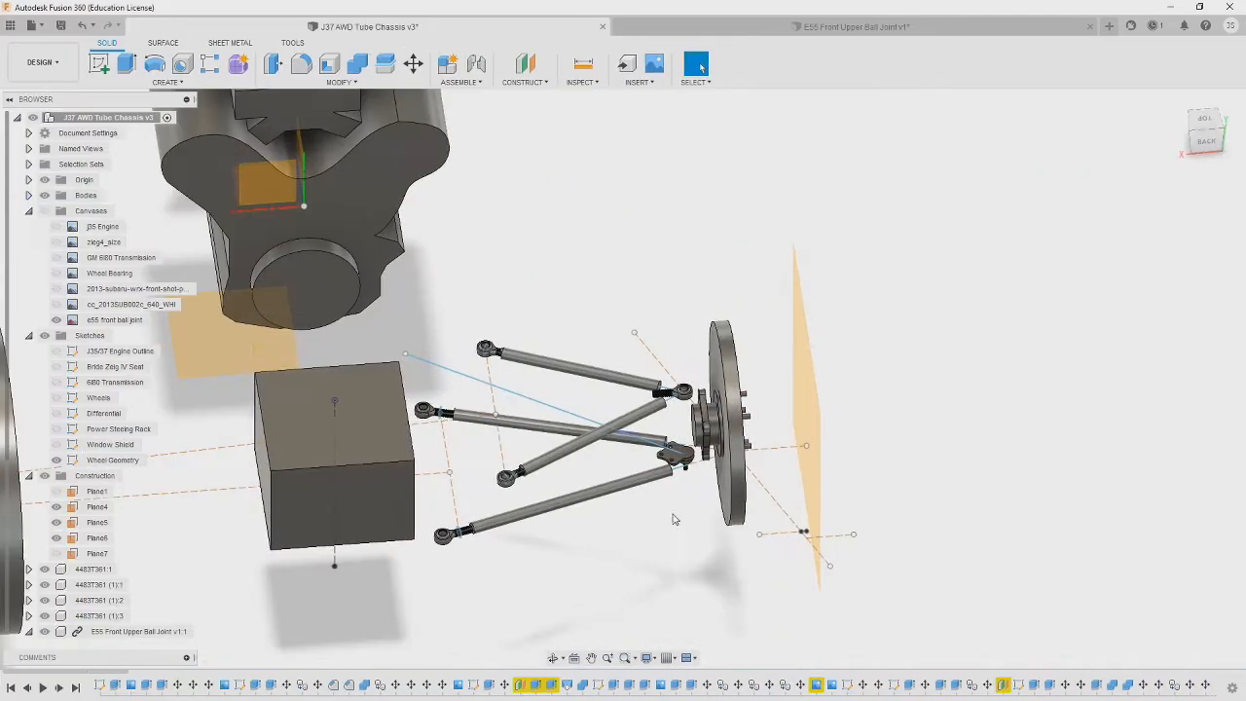
- Shorten one lower control arm tube near the ball joint by extruding its end face back
scroll(683, 505, up, 5)
mouse_move(662, 487)
shift+middle_down()
mouse_move(640, 481)
mouse_move(695, 534)
mouse_move(663, 502)
shift+middle_up()
key(e)
click(725, 396)
drag(725, 394, 689, 398)
click(1158, 384)
- Extrude the end face of the other lower control arm tube by -30 mm
shift+middle_drag(740, 479, 697, 473)
key(e)
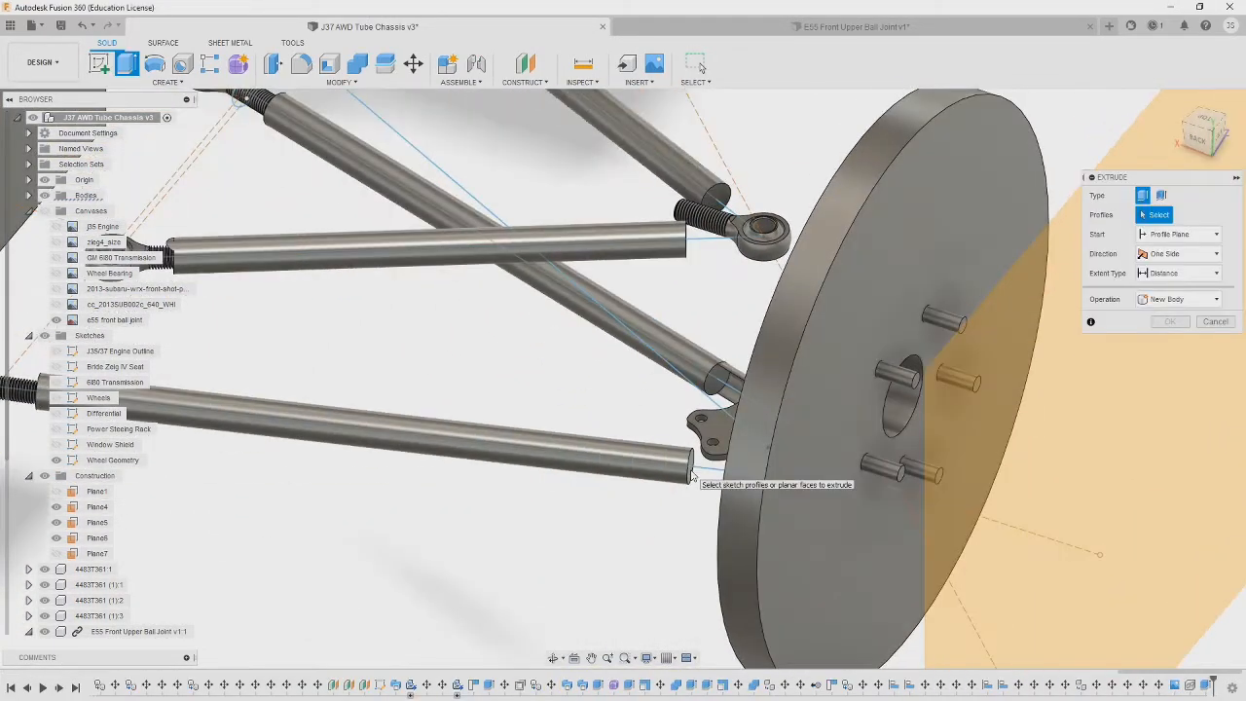
click(698, 472)
text(-30)
key(Return)
- Remove the leftover stub at the end of the first lower tube by offsetting its cylindrical face with Press Pull
scroll(840, 480, up, 3)
shift+middle_drag(419, 477, 466, 490)
right_click(614, 341)
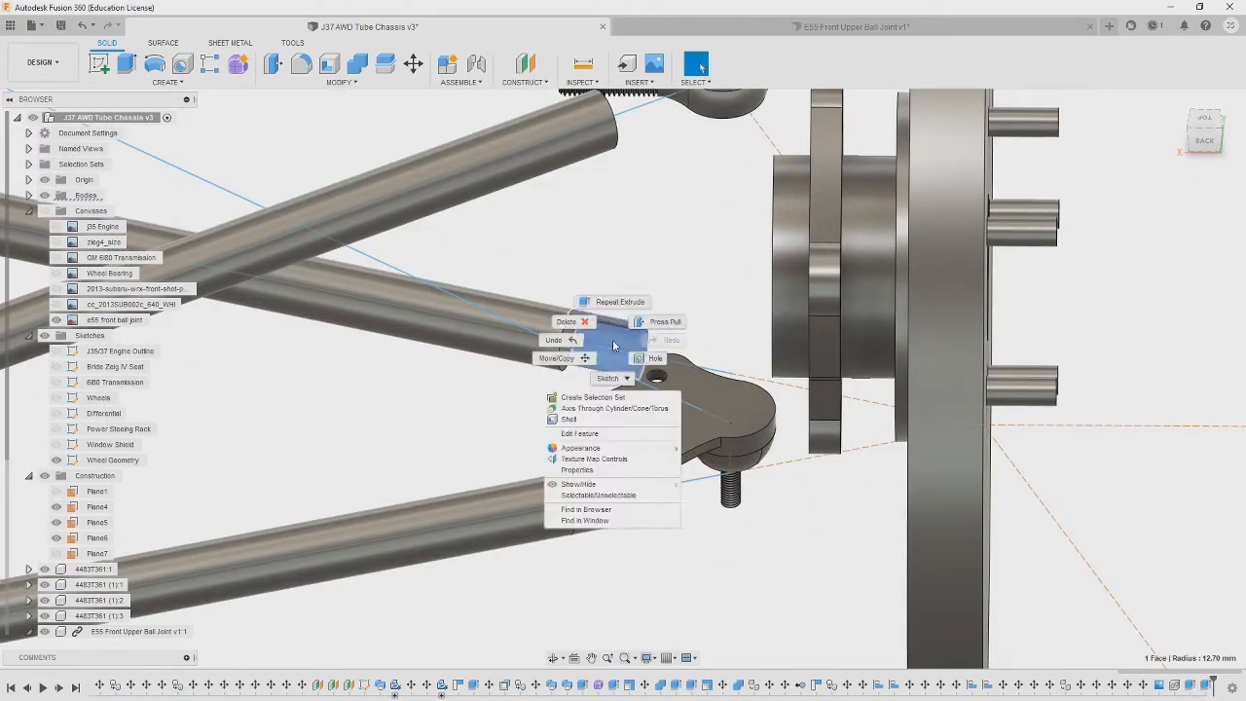
click(652, 323)
drag(620, 311, 628, 343)
key(Return)
- Try to offset the cylindrical face at the other lower tube's end by 35 mm with Press Pull
right_click(616, 511)
click(650, 497)
drag(620, 508, 639, 555)
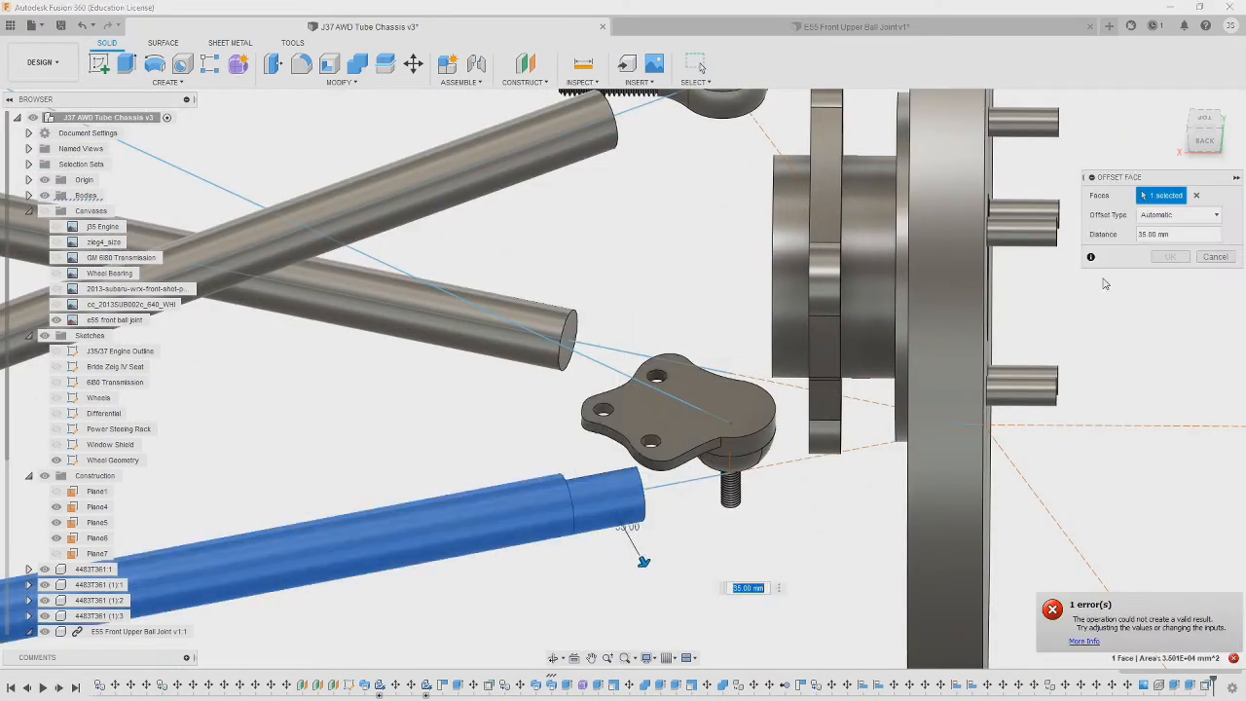
click(1215, 256)
- Retry removing the remaining stub on the lower tube beside the ball joint plate with Extrude and Press Pull
shift+middle_drag(1012, 360, 711, 389)
key(e)
click(1214, 321)
right_click(890, 538)
click(926, 523)
drag(907, 528, 919, 553)
click(1215, 257)
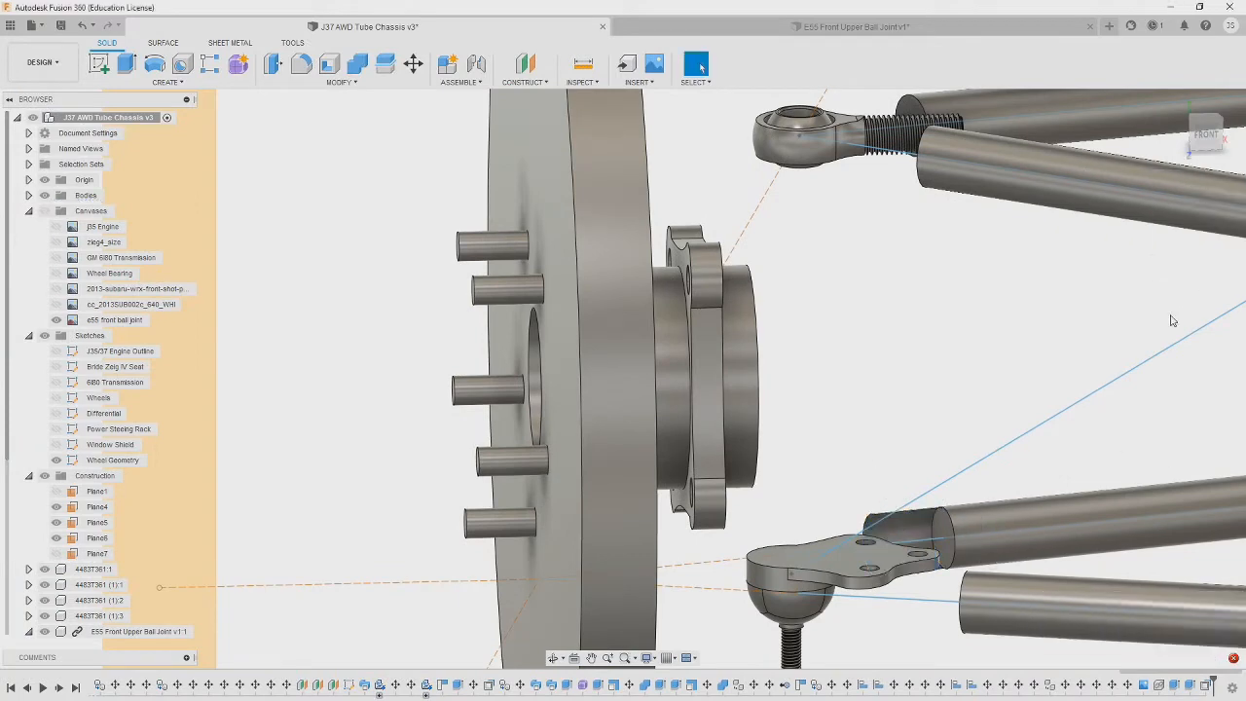
scroll(731, 550, down, 4)
shift+middle_drag(730, 551, 681, 618)
scroll(726, 431, up, 4)
right_click(726, 431)
click(759, 416)
drag(715, 392, 714, 416)
key(Escape)
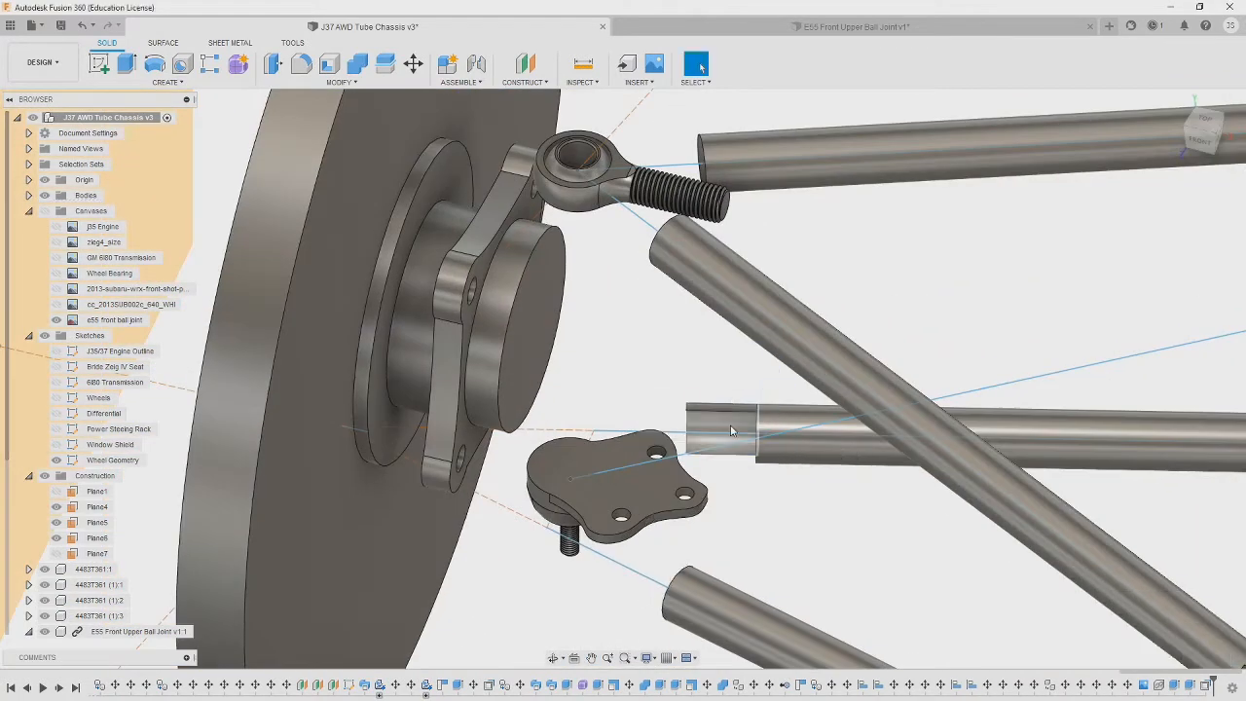
shift+middle_drag(714, 416, 720, 457)
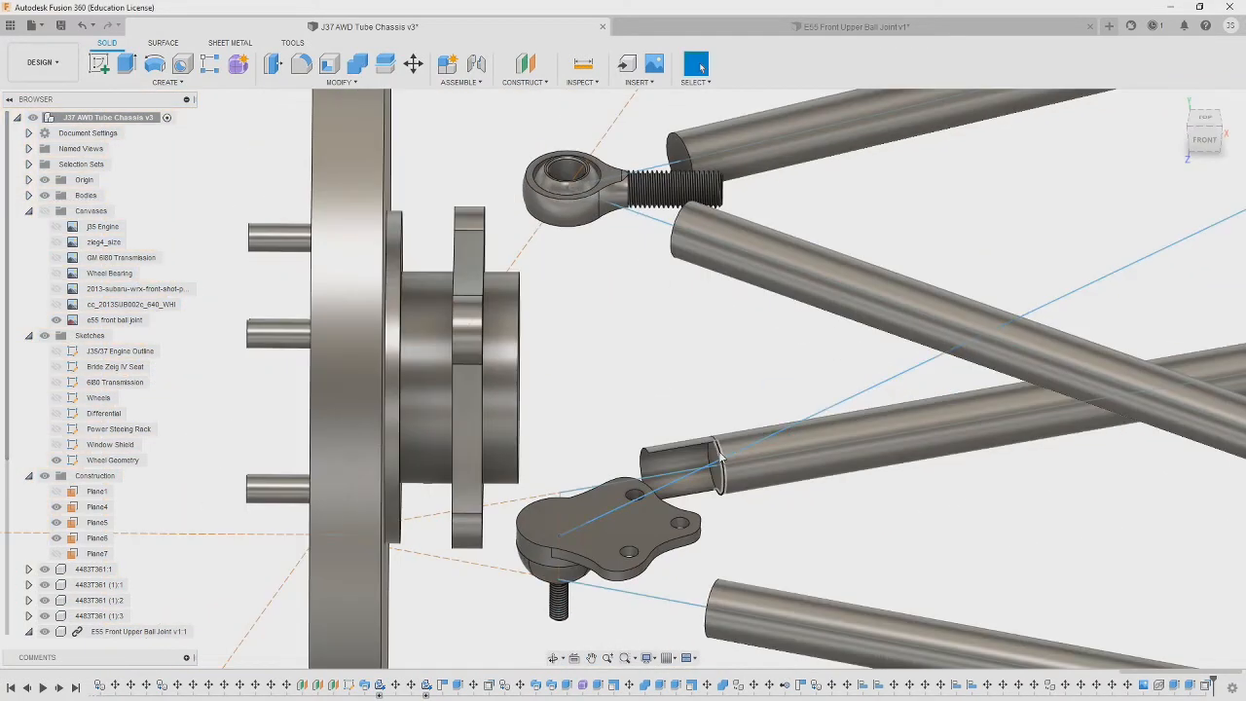
click(167, 82)
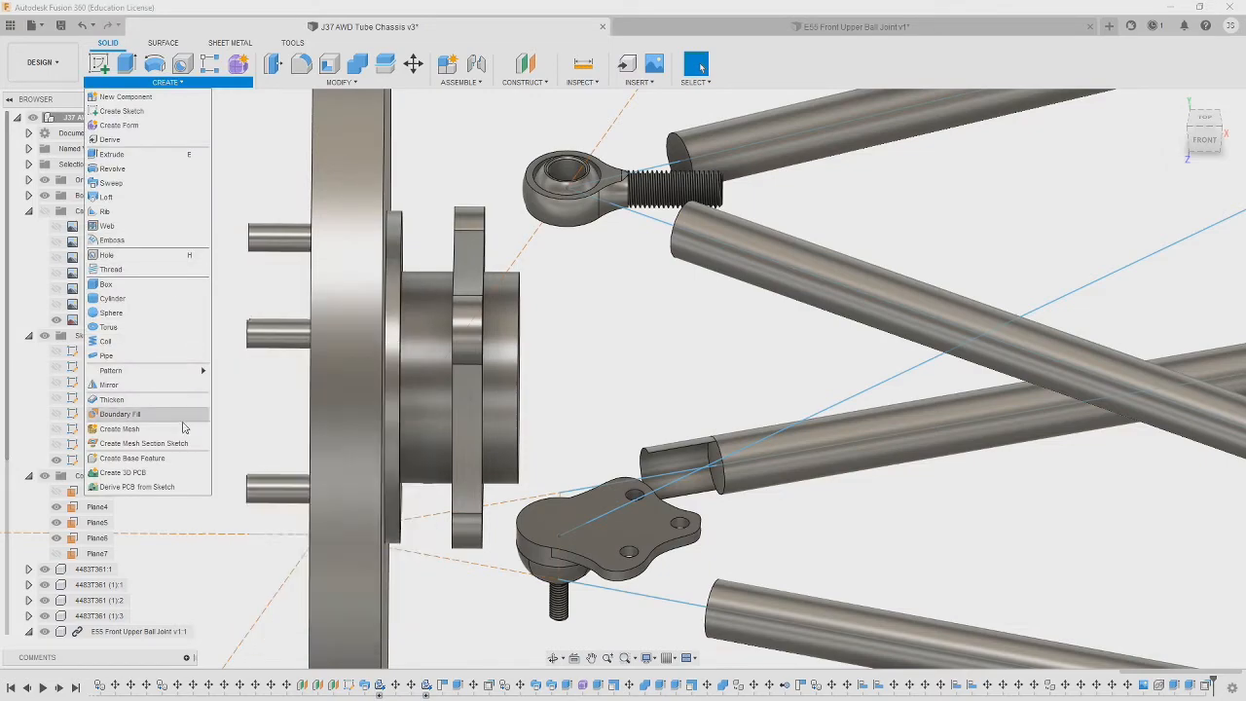
click(339, 83)
click(770, 557)
shift+middle_drag(770, 556, 687, 569)
click(1204, 119)
shift+middle_drag(775, 439, 827, 447)
mouse_move(828, 447)
middle_down()
mouse_move(884, 345)
mouse_move(828, 398)
mouse_move(832, 418)
middle_up()
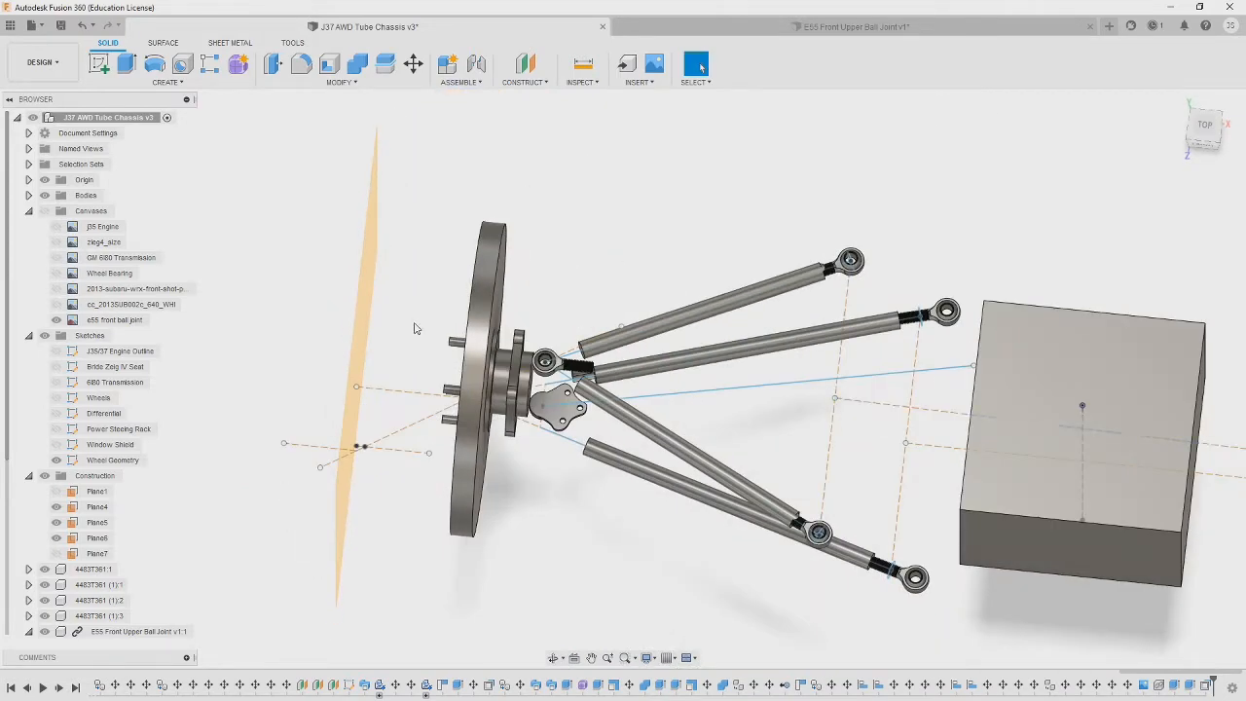
- Collapse the chassis design's Canvases and Sketches folders in the browser tree
click(28, 210)
click(28, 226)
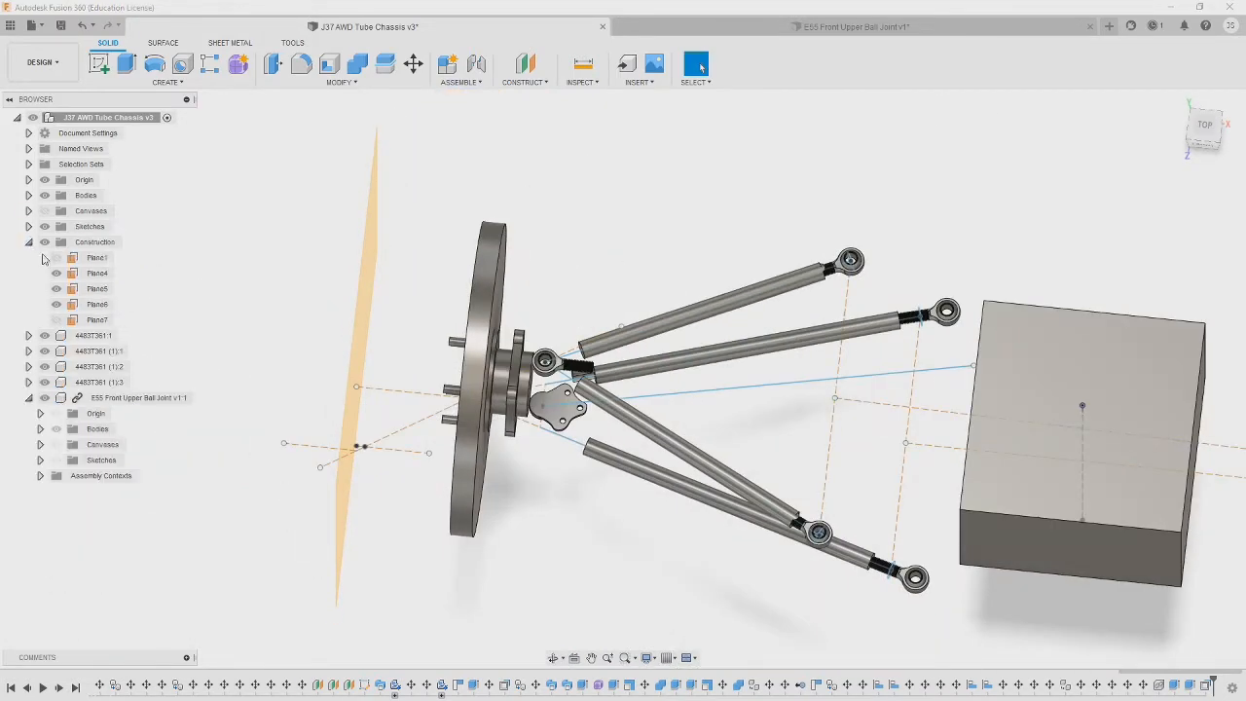
click(1204, 123)
shift+middle_drag(623, 536, 656, 292)
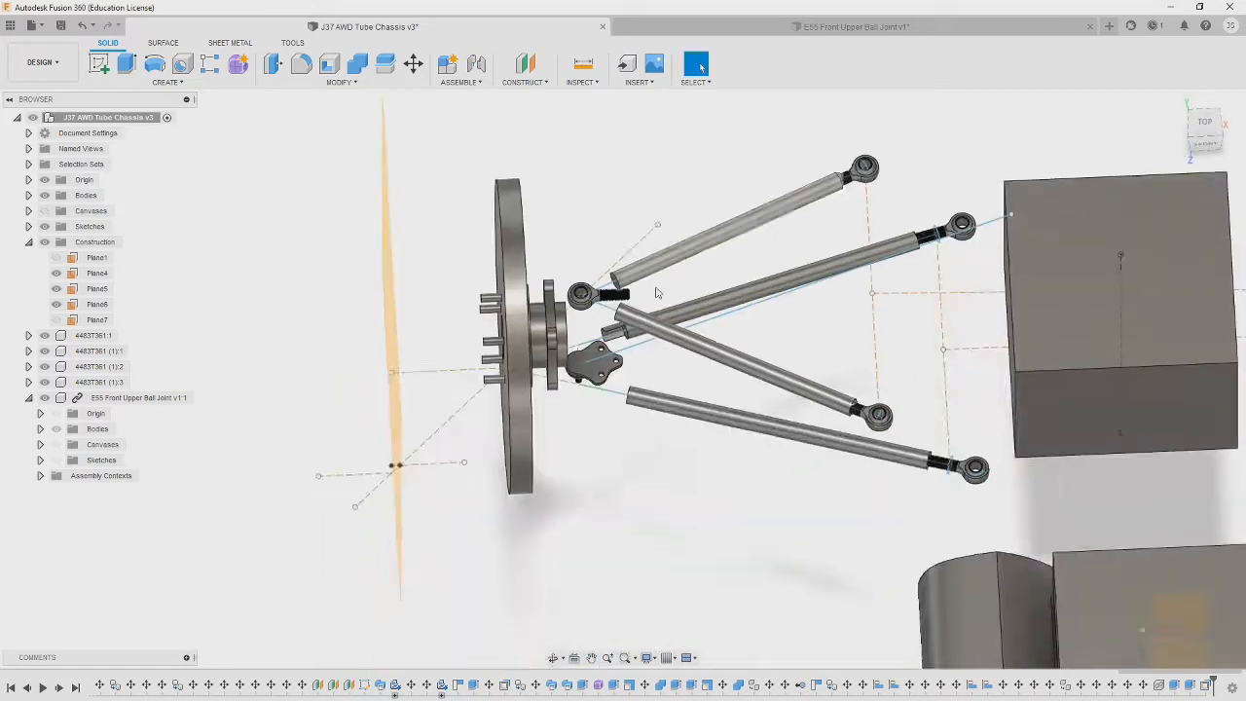
- Measure the end face of the upper control arm tube beside the outer rod end
scroll(656, 293, up, 4)
key(i)
click(566, 207)
click(1215, 458)
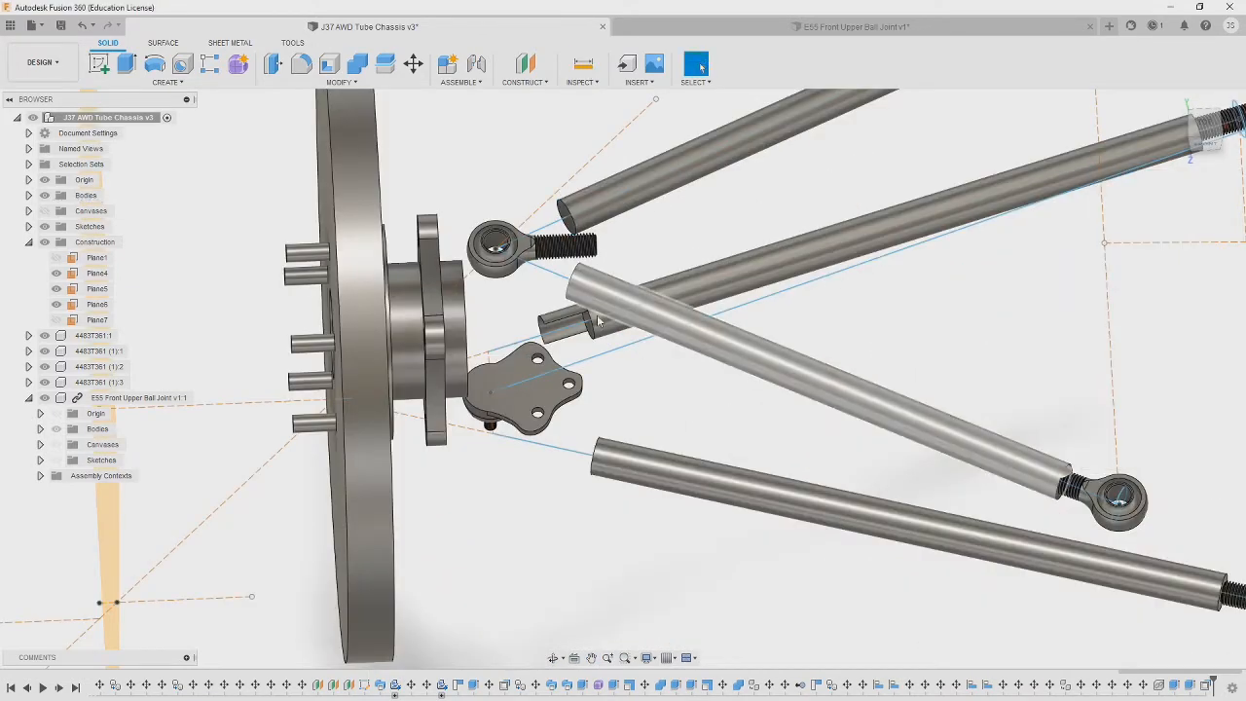
- Make the construction plane Plane7 visible in the chassis design
scroll(586, 304, down, 3)
click(1222, 146)
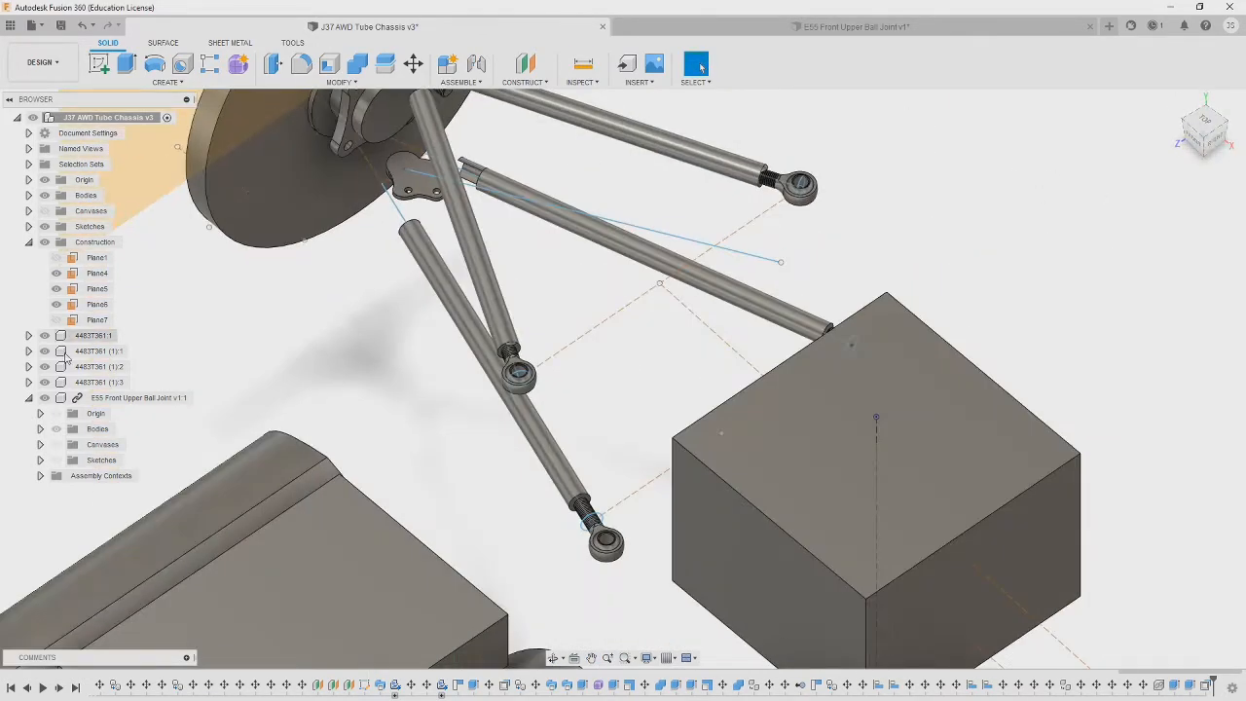
click(57, 320)
scroll(276, 334, down, 3)
middle_drag(276, 334, 489, 505)
- Expand the Sketches folder and toggle the Wheels and Differential sketches to examine which geometry each one contains
click(28, 227)
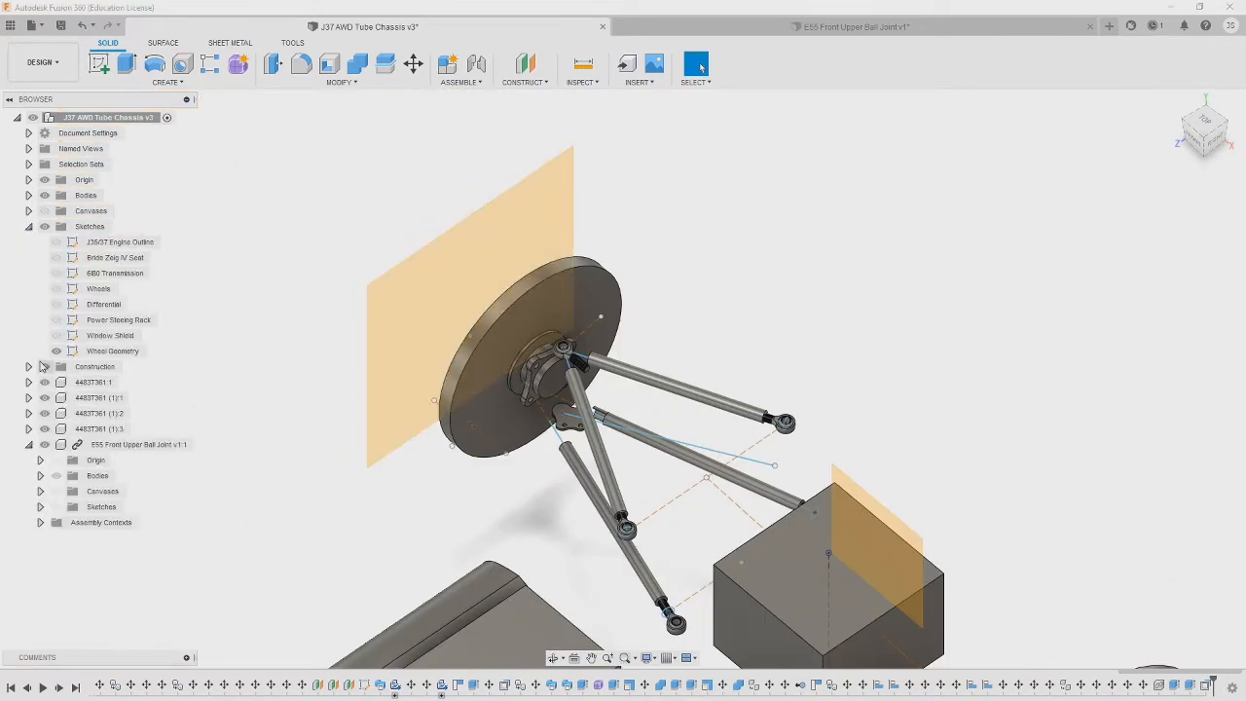
click(55, 304)
click(56, 288)
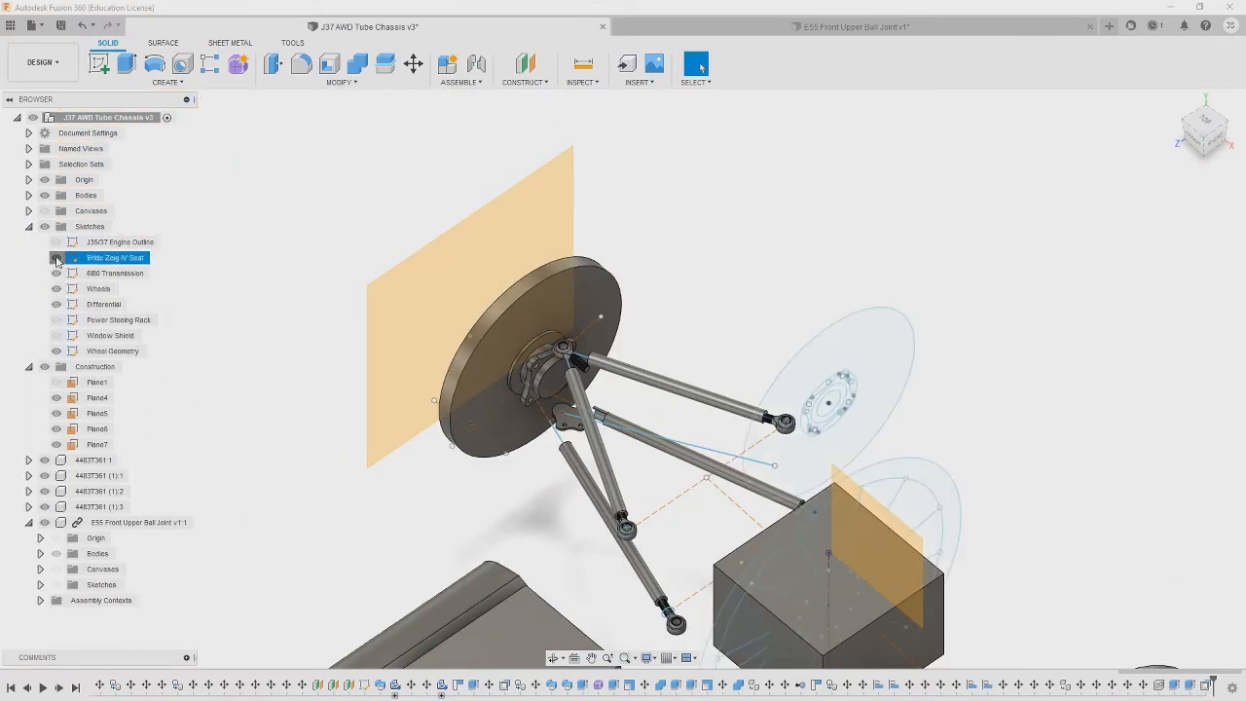
click(55, 288)
click(56, 303)
- Open the Wheel Geometry sketch and extrude its circle at the inner rod end as a new body
double_click(701, 499)
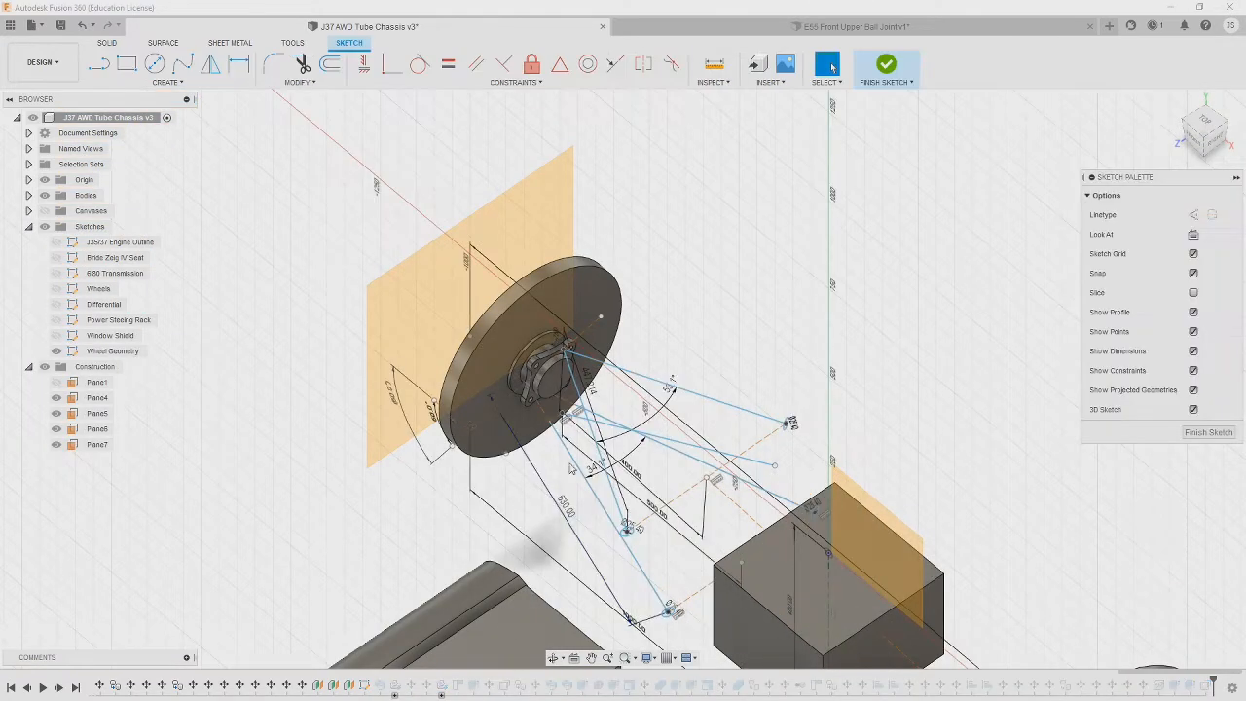
key(e)
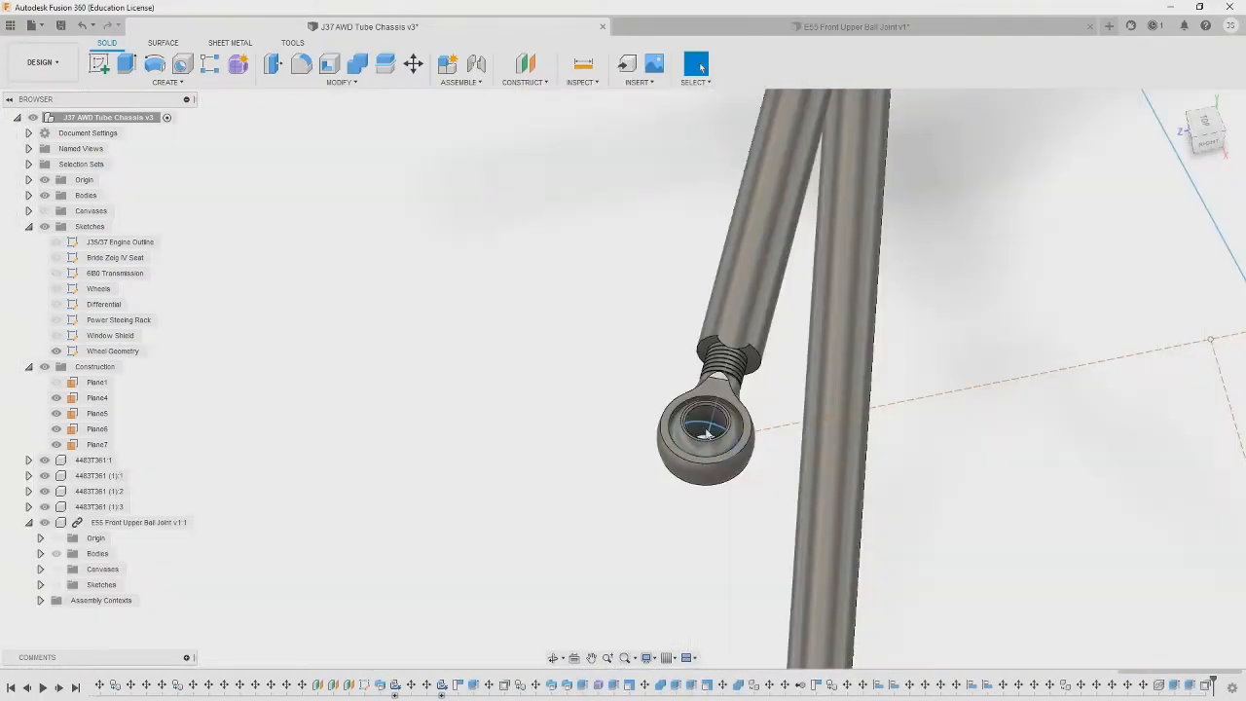
click(1179, 337)
click(1165, 398)
click(1170, 360)
- Free-move the new cylinder body about -61 mm in Y and -240 mm in Z to the outer upper rod end, and adjust its rotation
key(m)
click(703, 506)
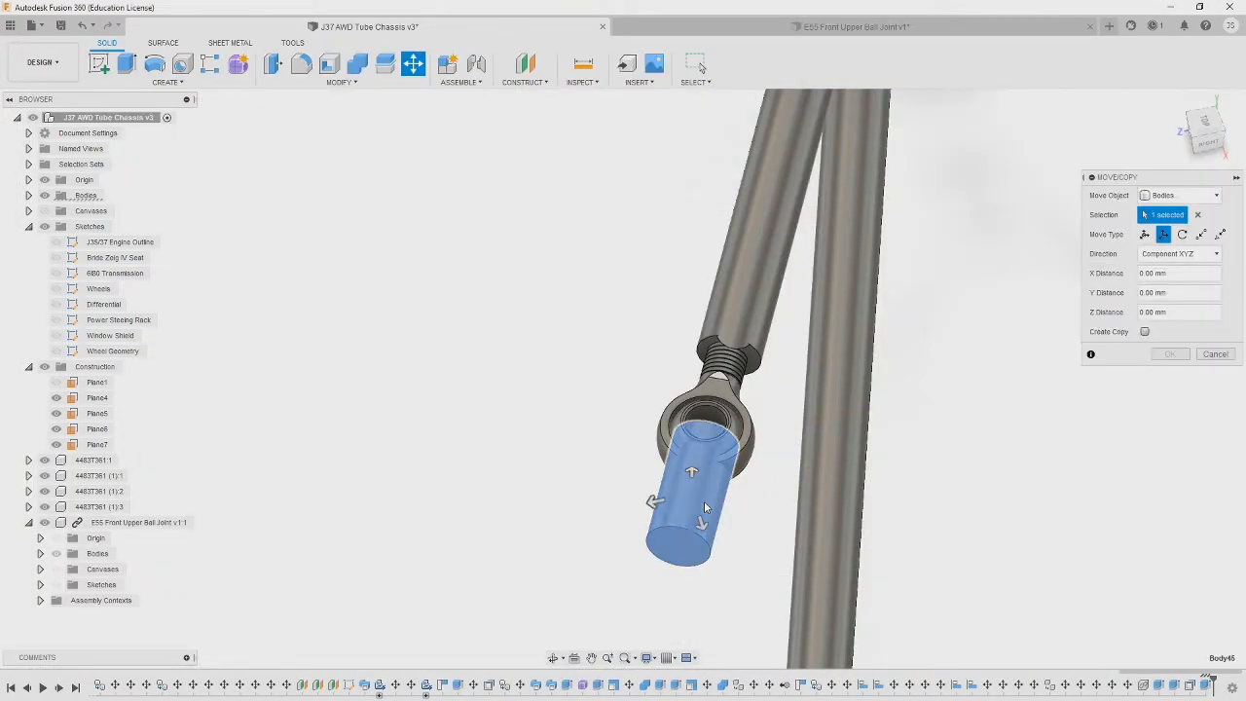
click(1145, 234)
drag(748, 495, 753, 494)
click(1145, 254)
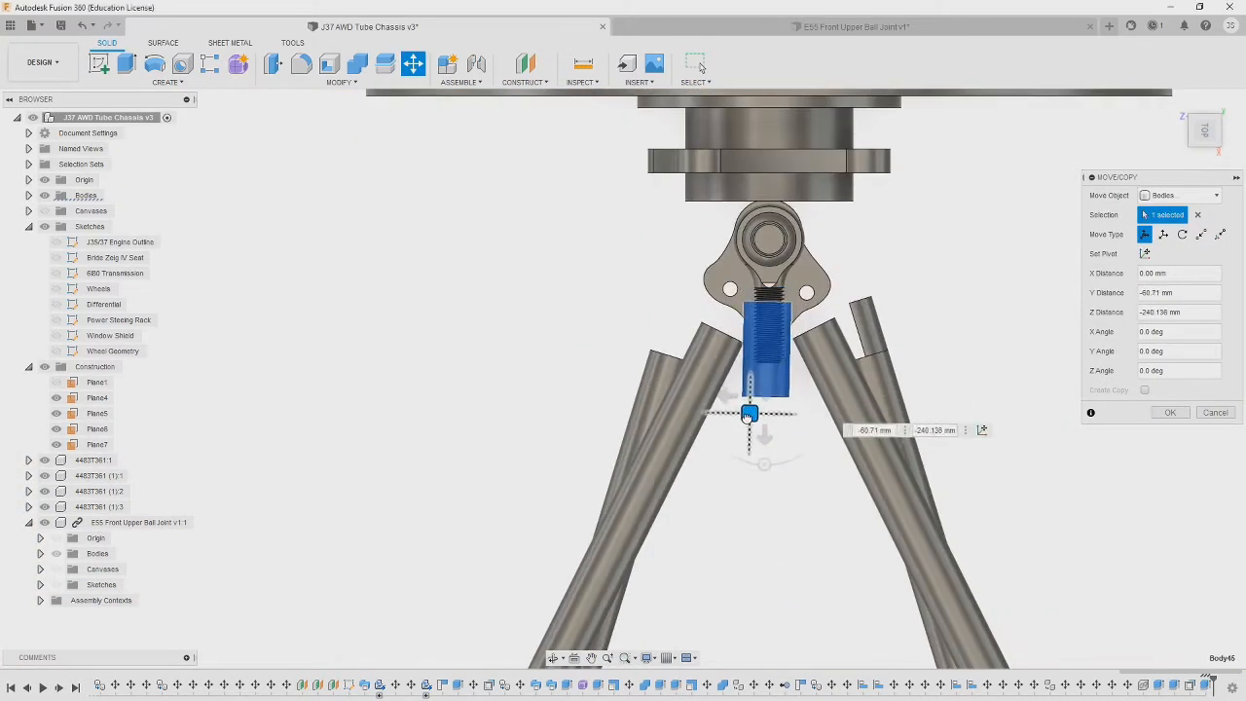
click(768, 470)
text(2)
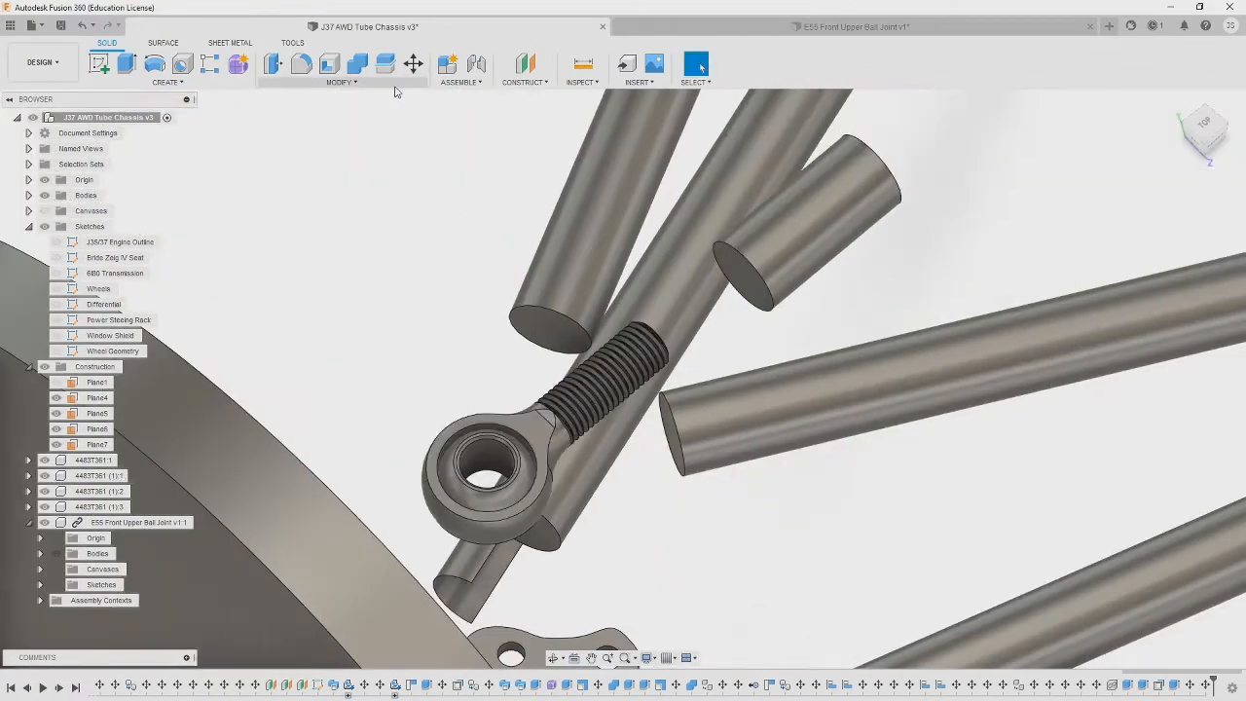
- Expand the outer rod end component and try to align the cylinder's end face to it with Bodies as the object type
click(340, 82)
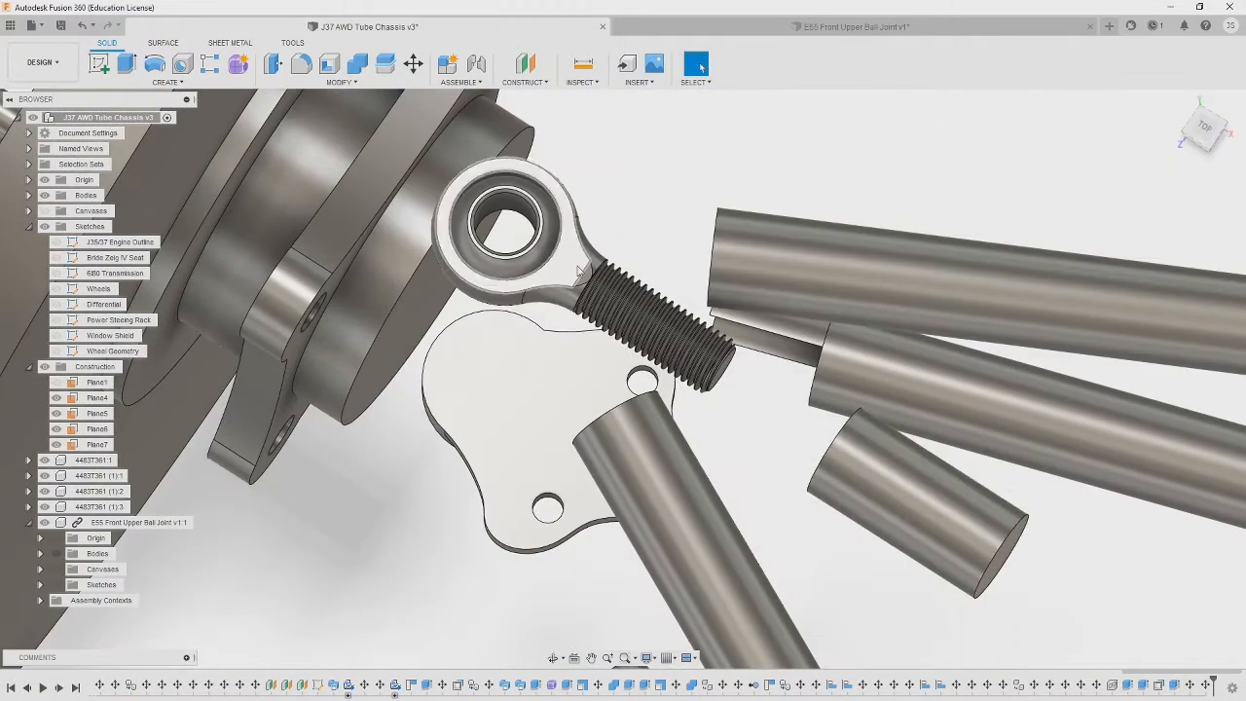
click(28, 474)
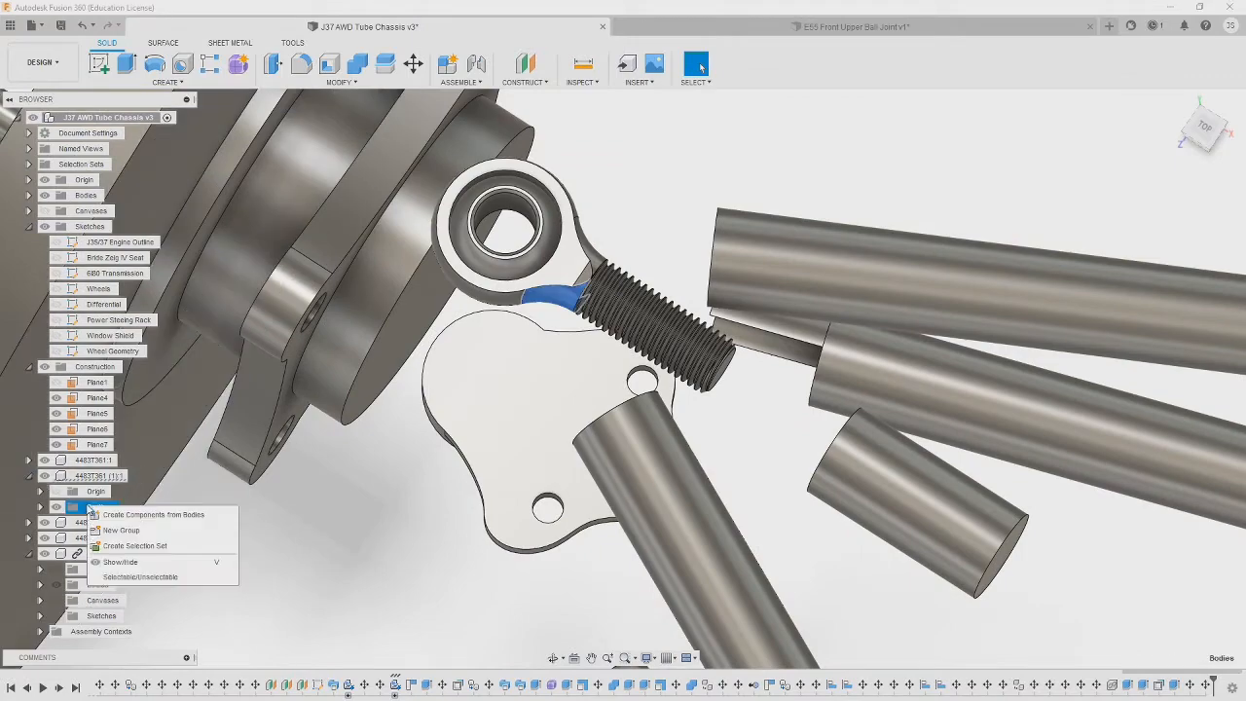
click(340, 82)
click(302, 313)
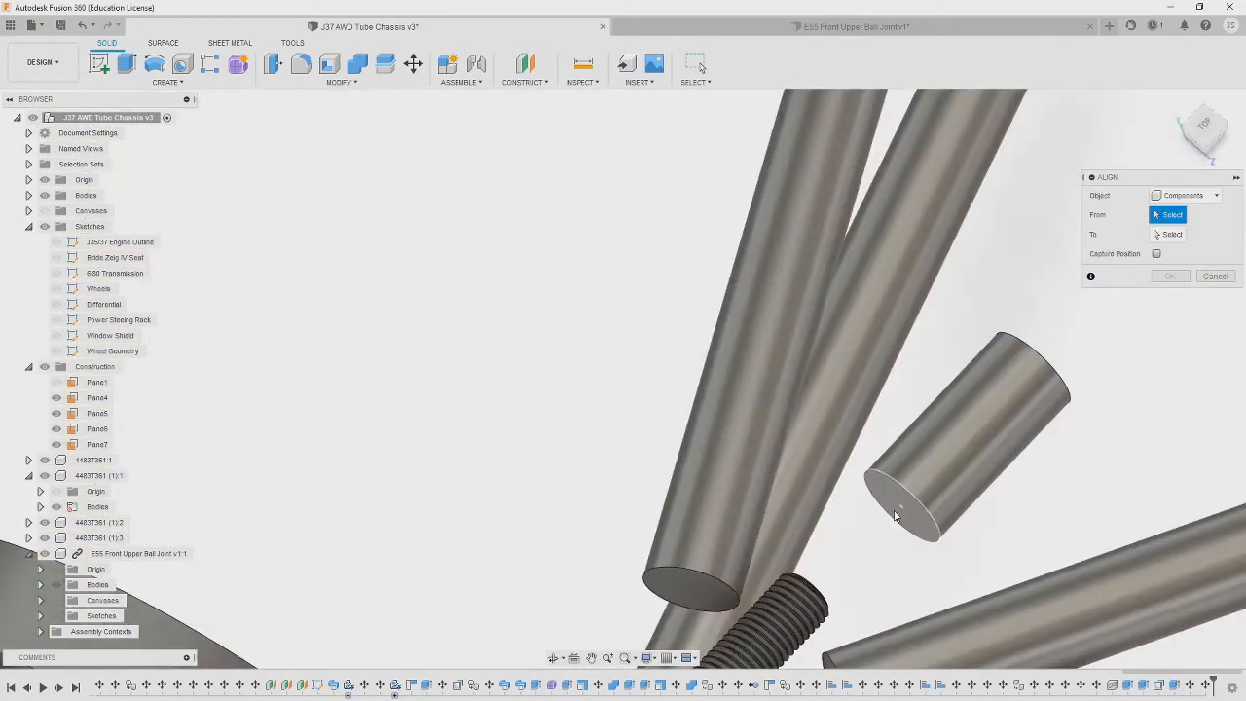
click(899, 506)
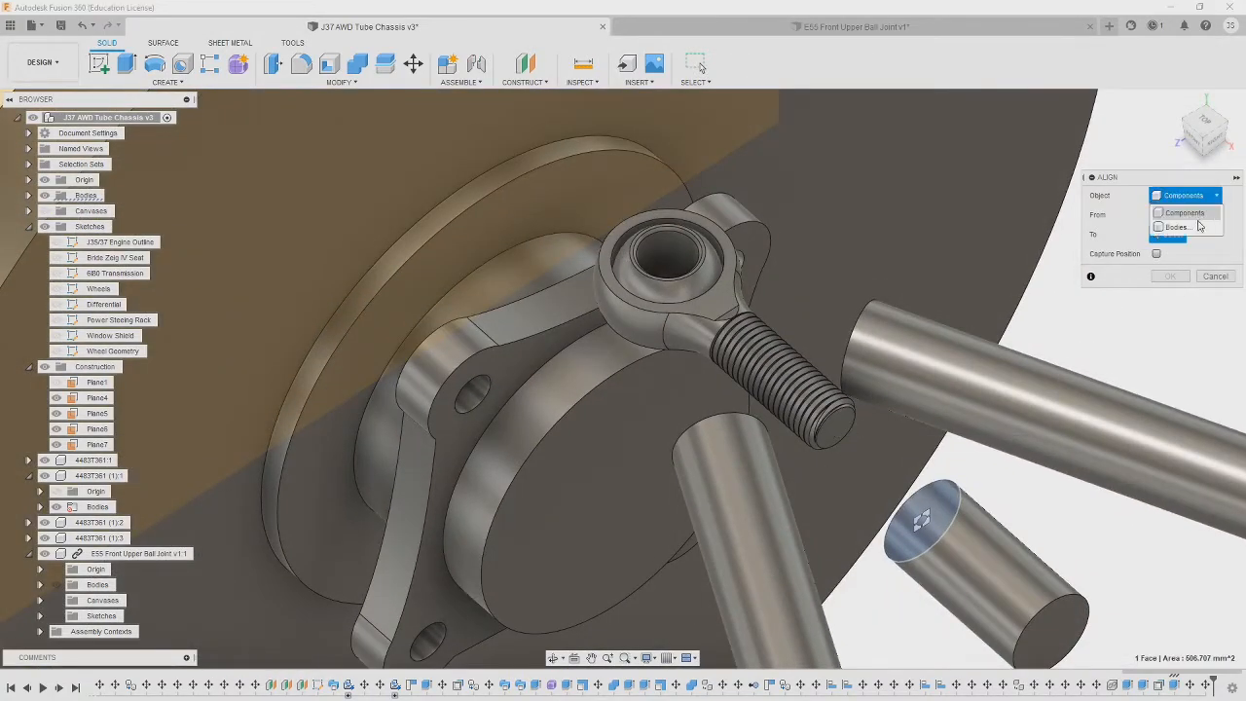
click(1197, 226)
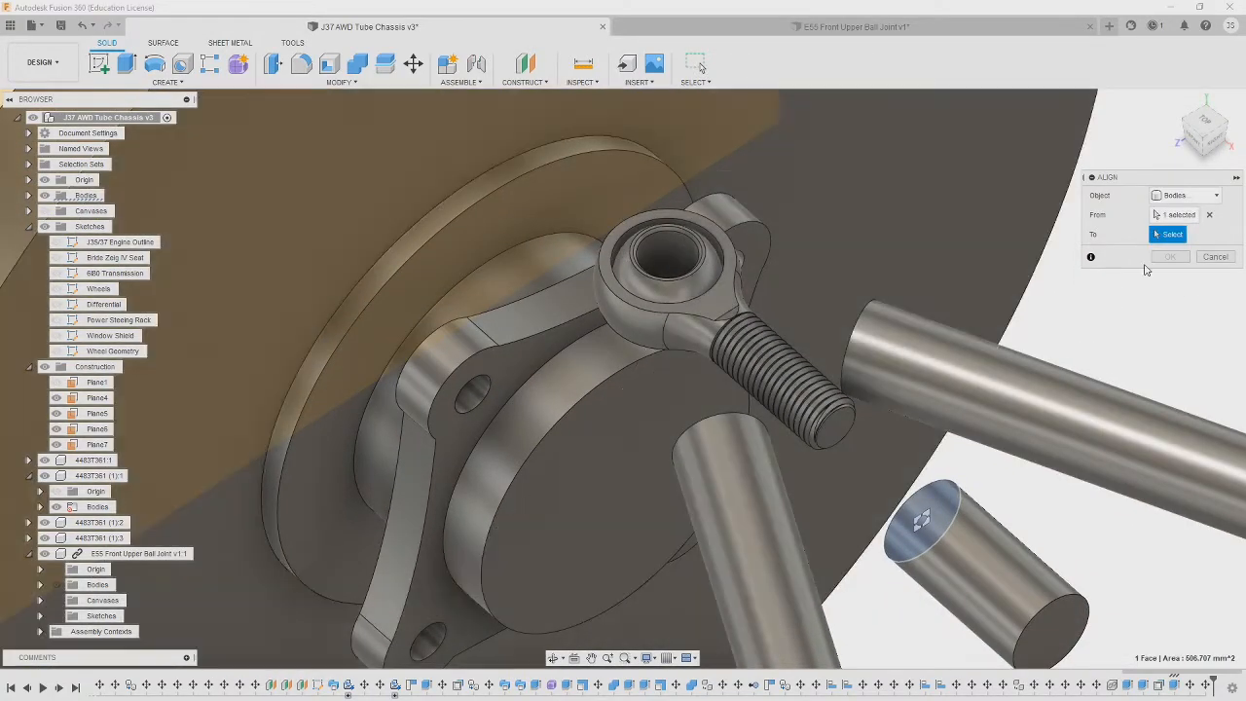
click(1228, 258)
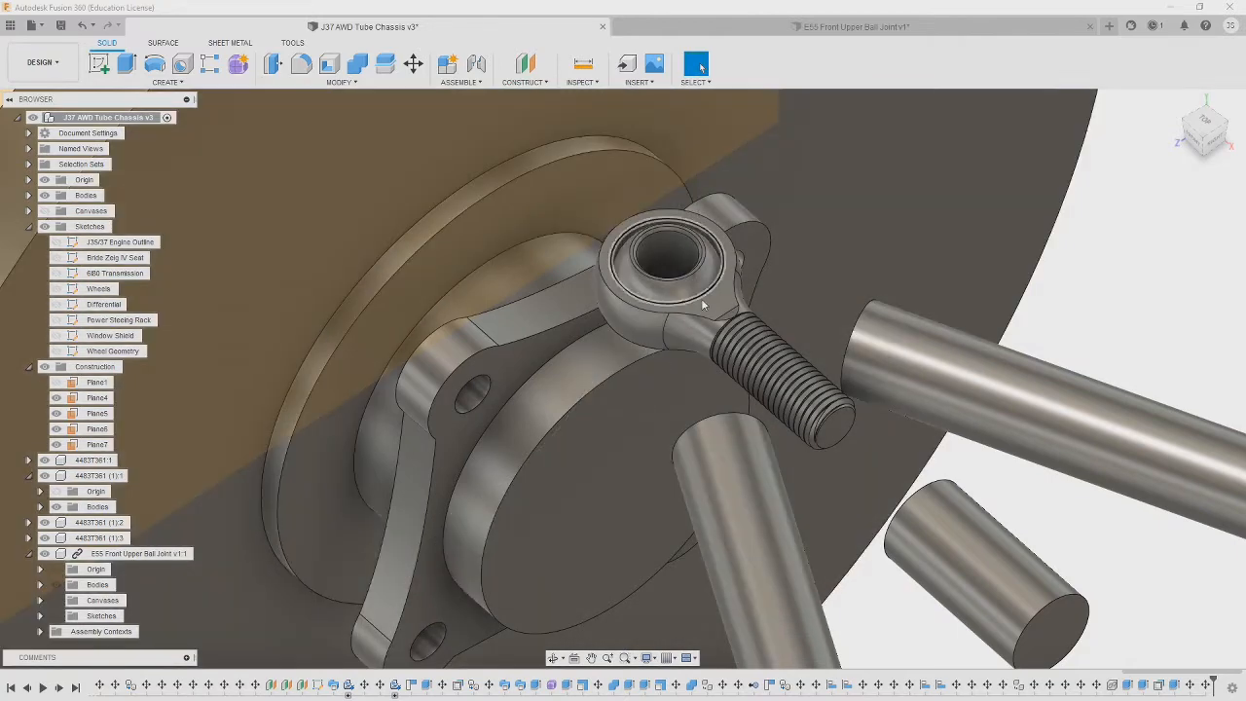
right_click(683, 334)
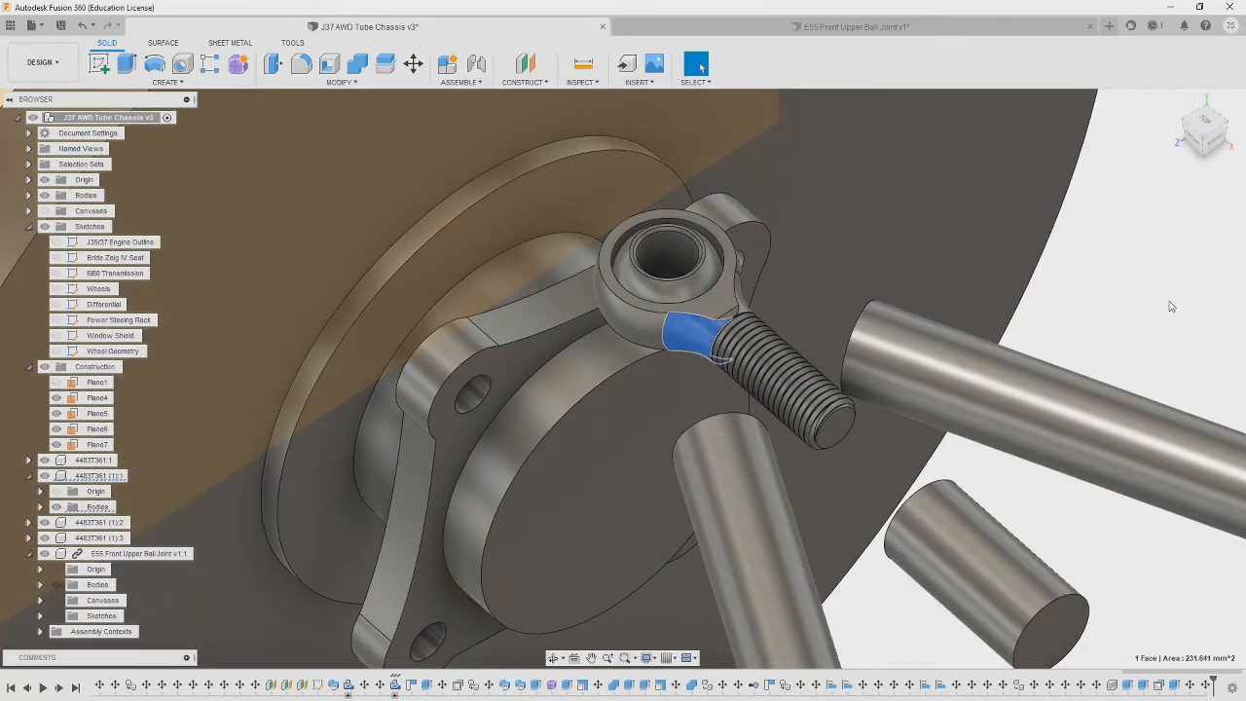
shift+middle_drag(993, 488, 1086, 512)
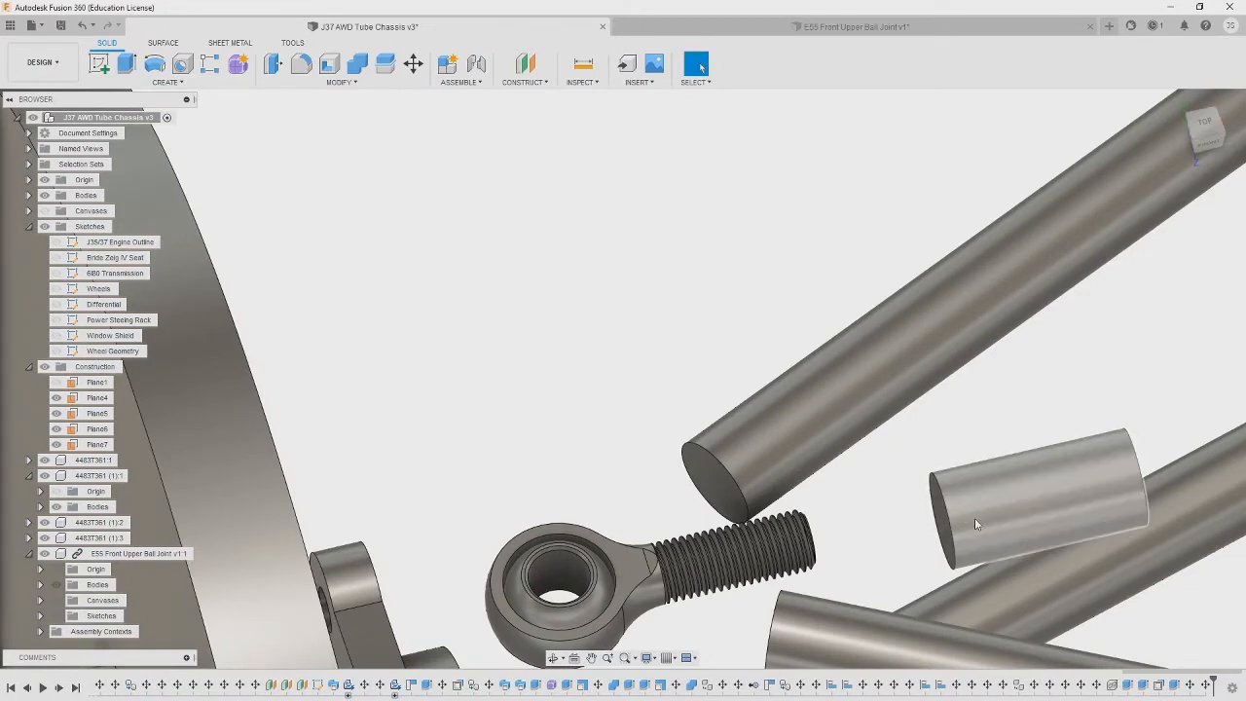
click(982, 516)
right_drag(983, 510, 686, 243)
right_click(685, 243)
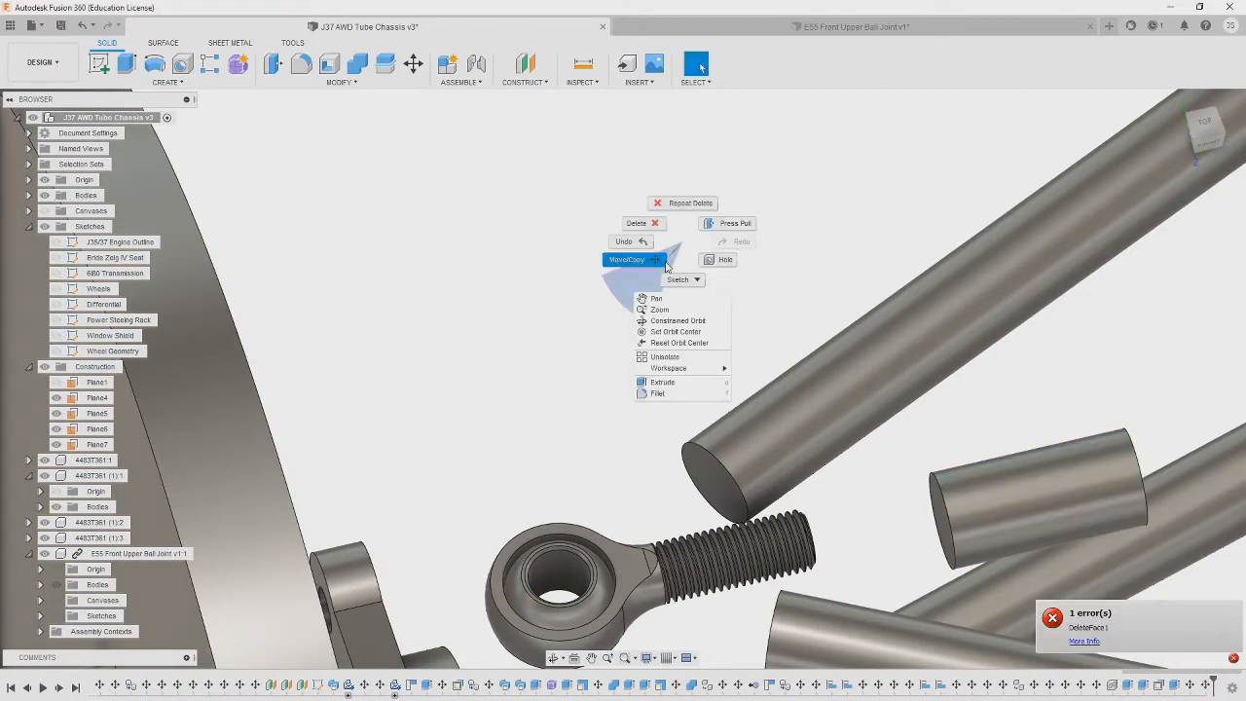
click(487, 315)
- Translate the loose cylinder body -25 mm in X toward the upper rod end's threaded shank
key(m)
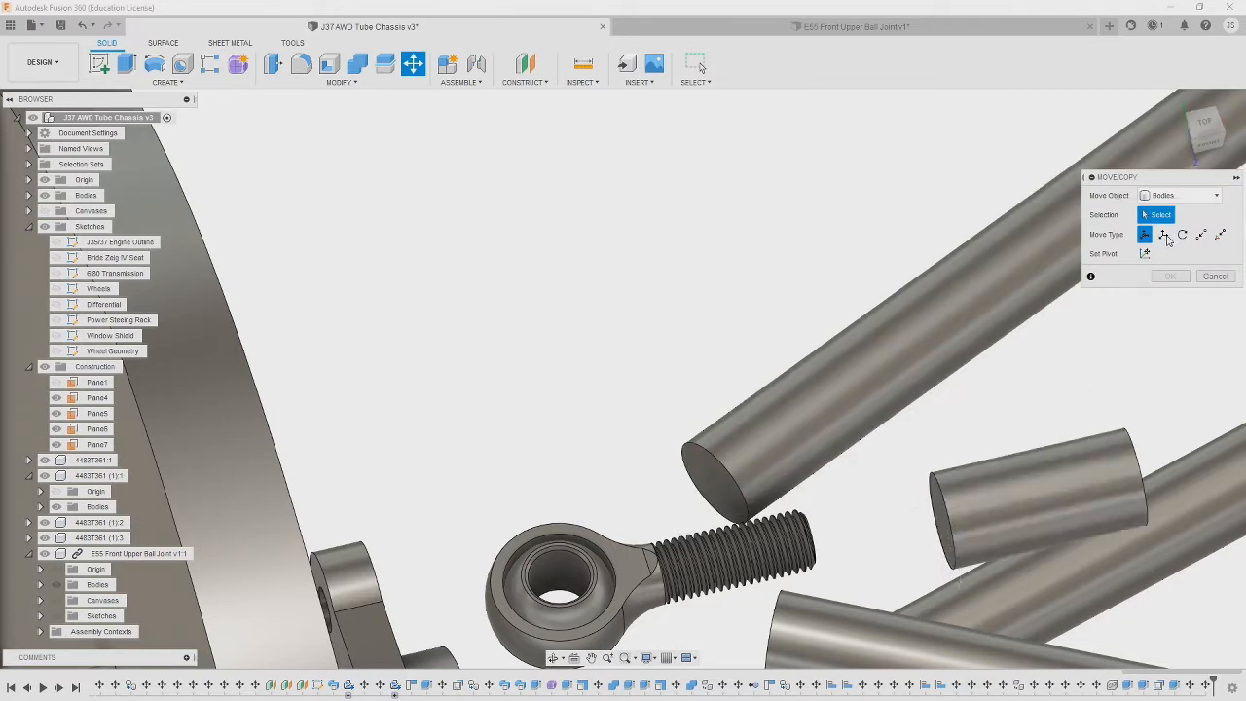
click(1163, 236)
click(1000, 501)
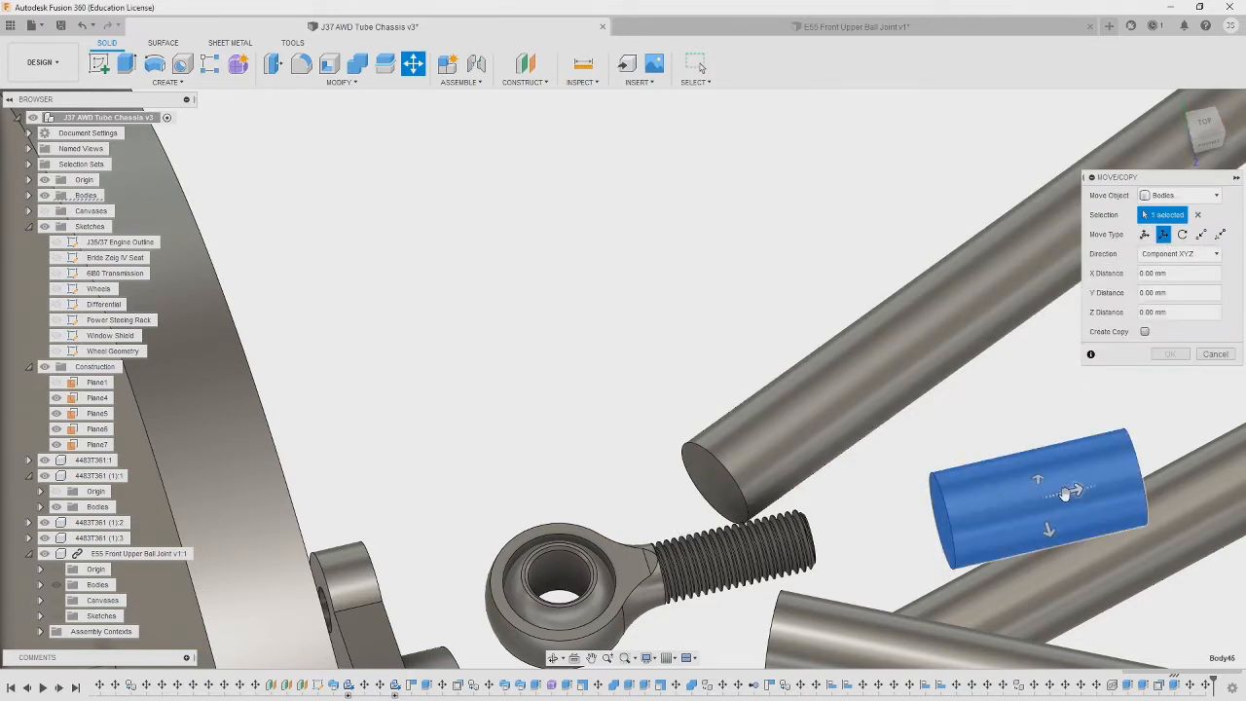
drag(1057, 495, 963, 516)
click(1205, 124)
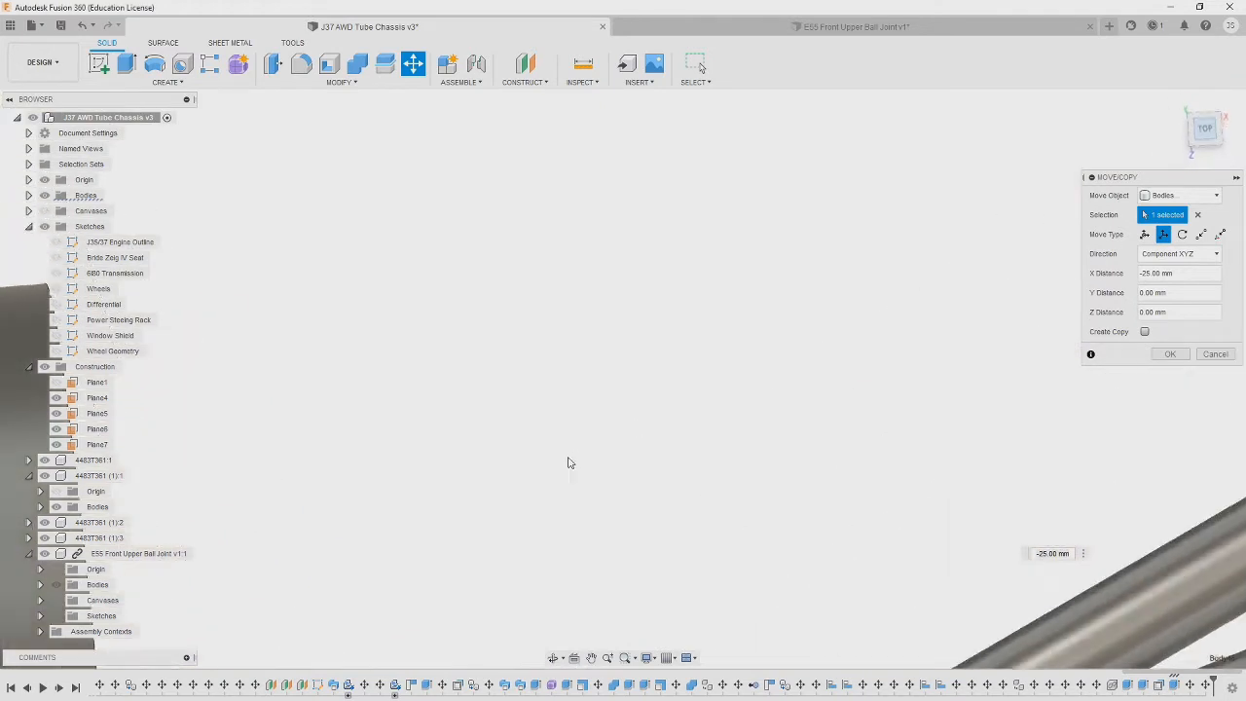
- Collapse the Sketches folder and component nodes, expand the root Bodies folder, and accept the cylinder's move
click(29, 228)
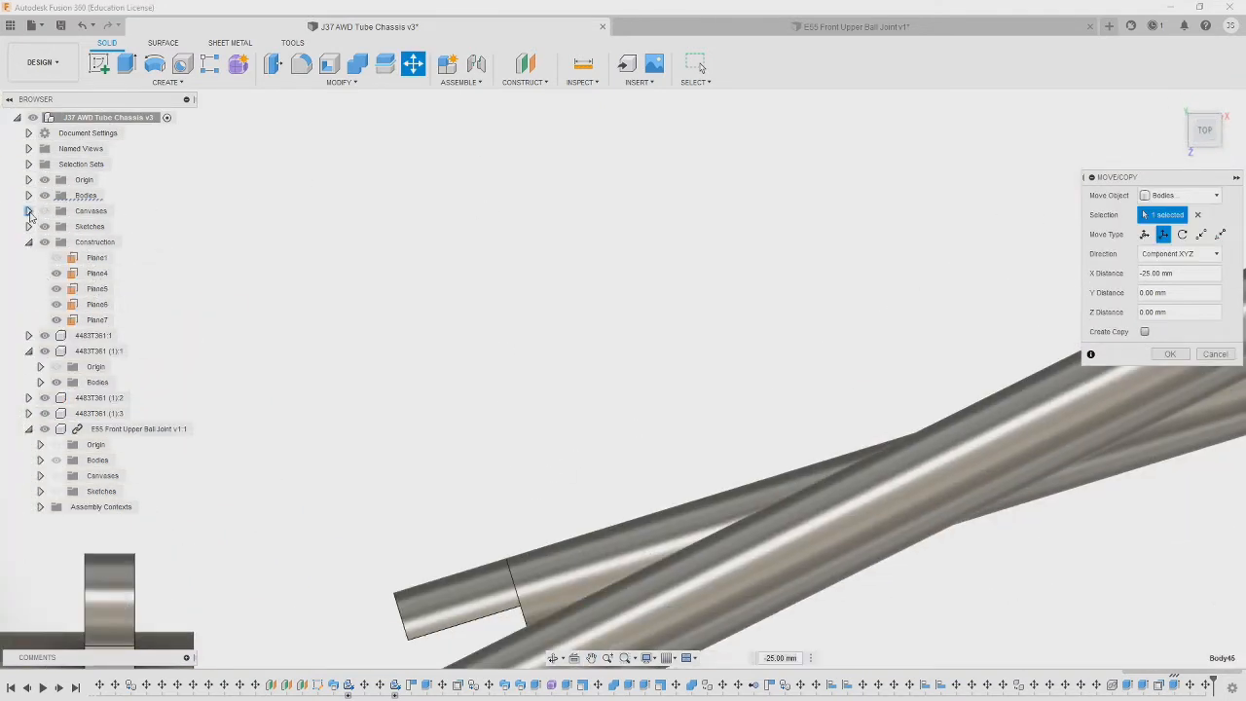
click(30, 350)
click(28, 334)
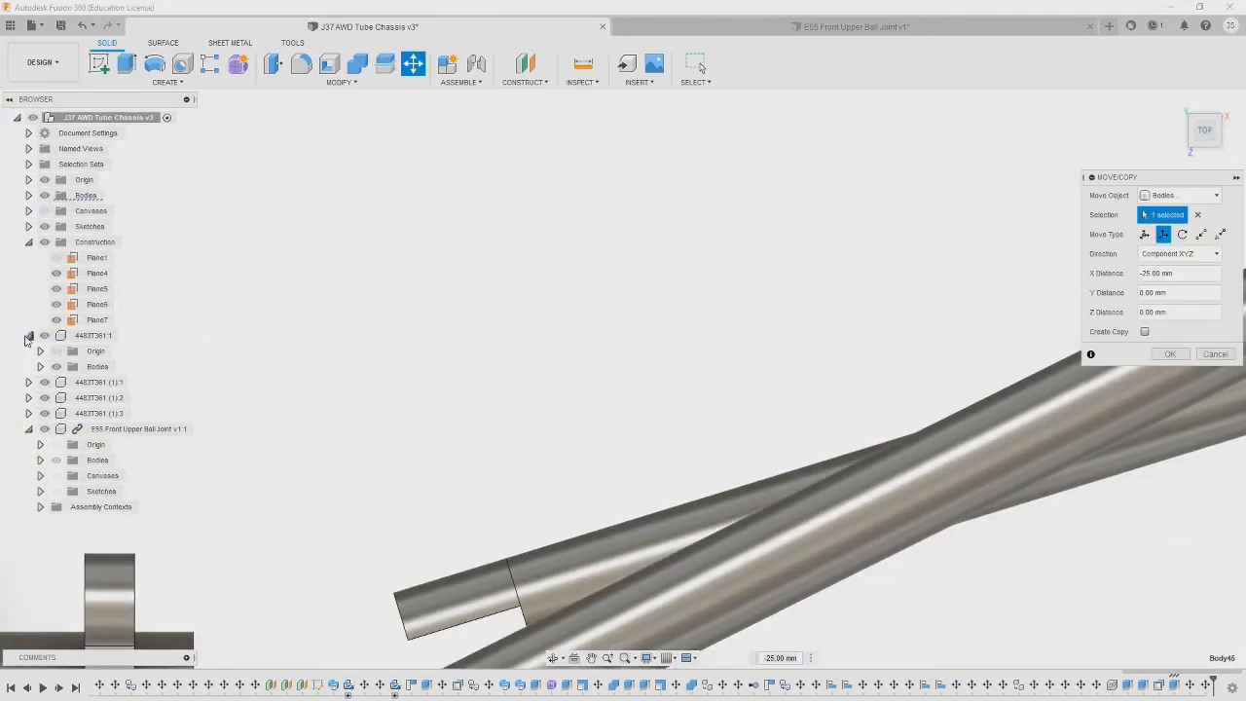
click(28, 335)
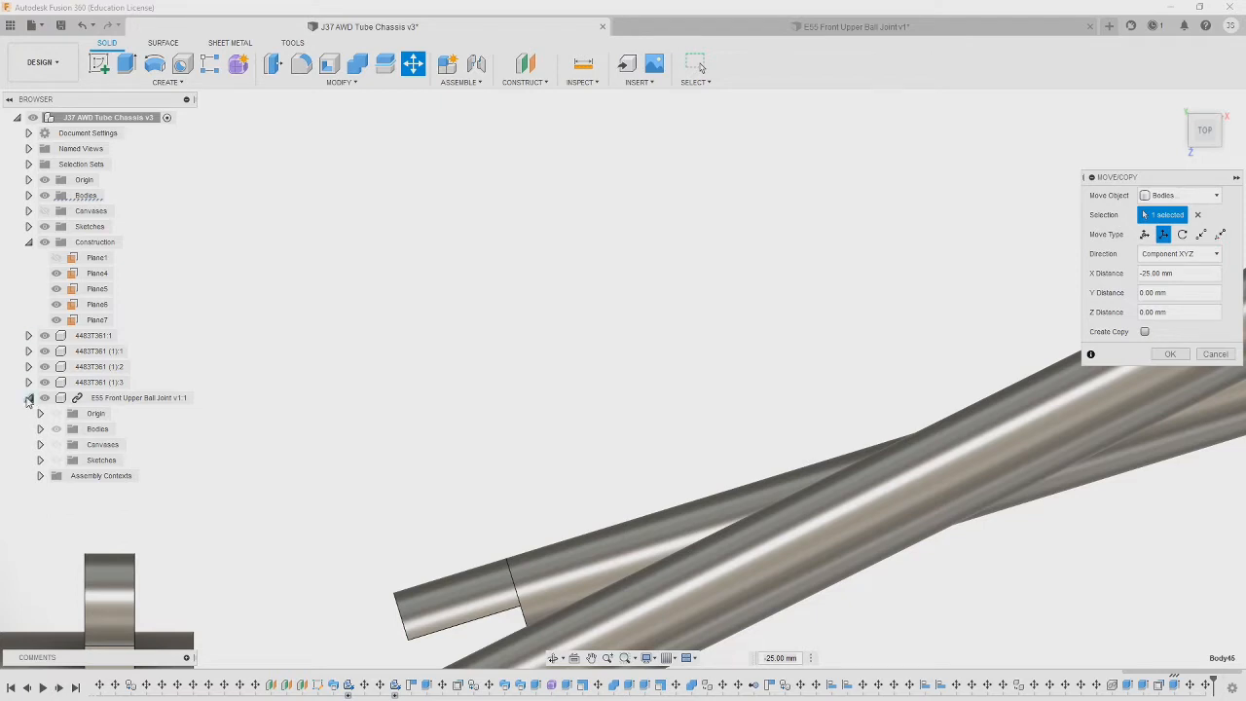
click(29, 398)
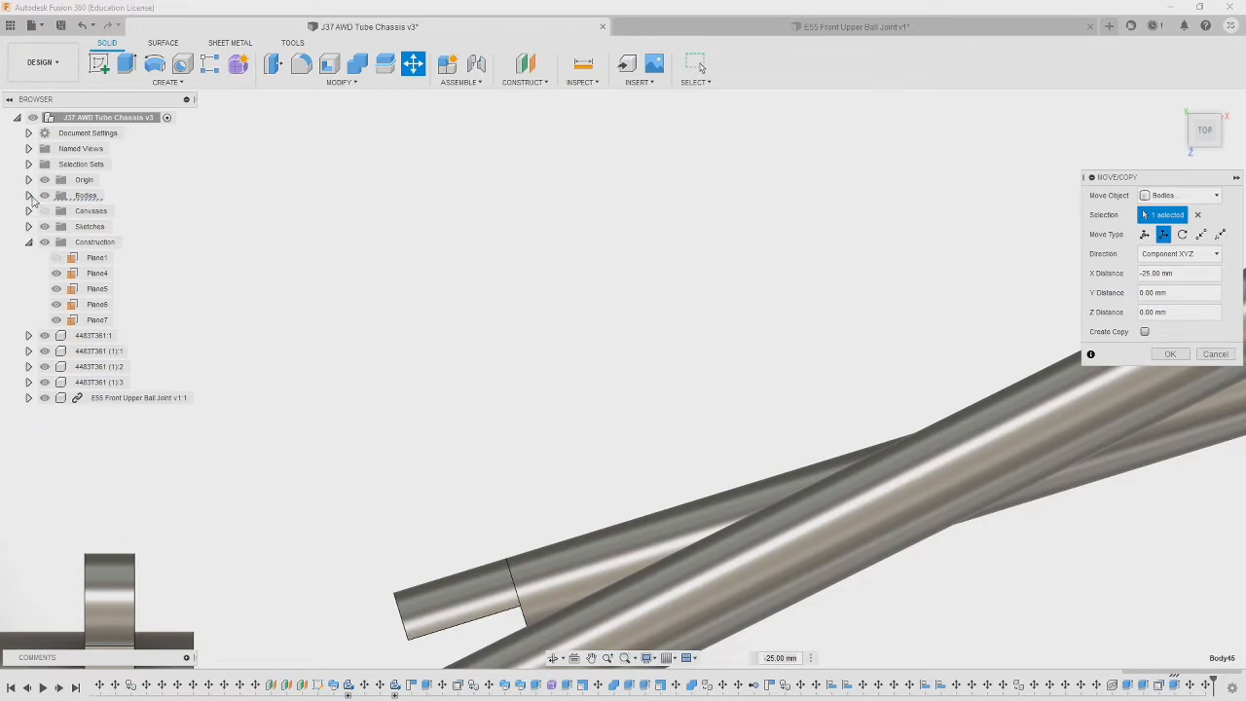
click(30, 196)
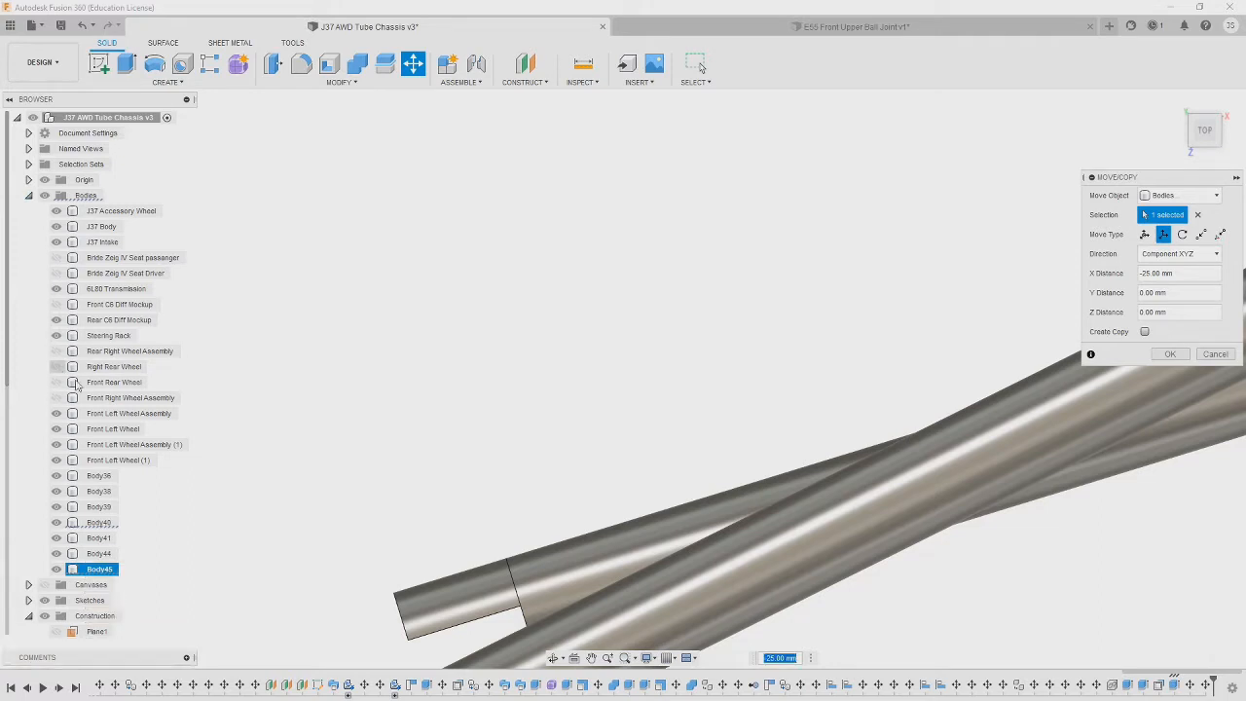
scroll(537, 465, down, 5)
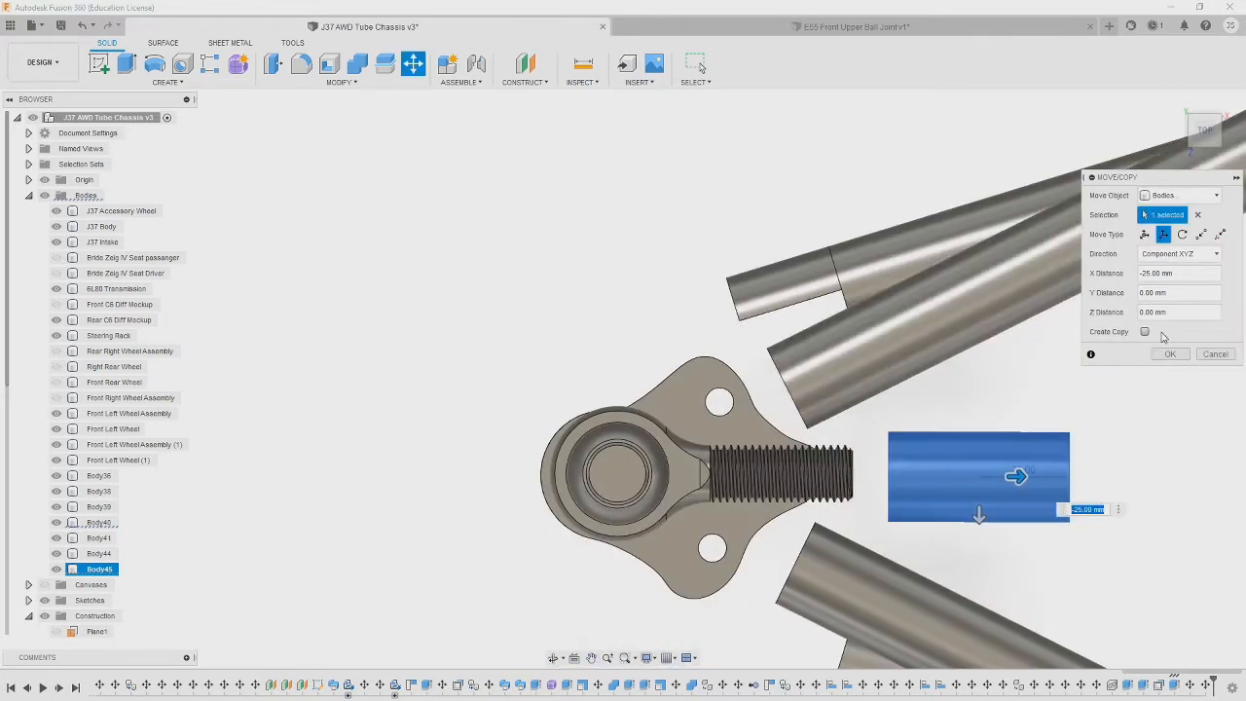
click(1168, 354)
- Try to translate the cylinder body another -40 mm in X over the rod end's threads
click(925, 480)
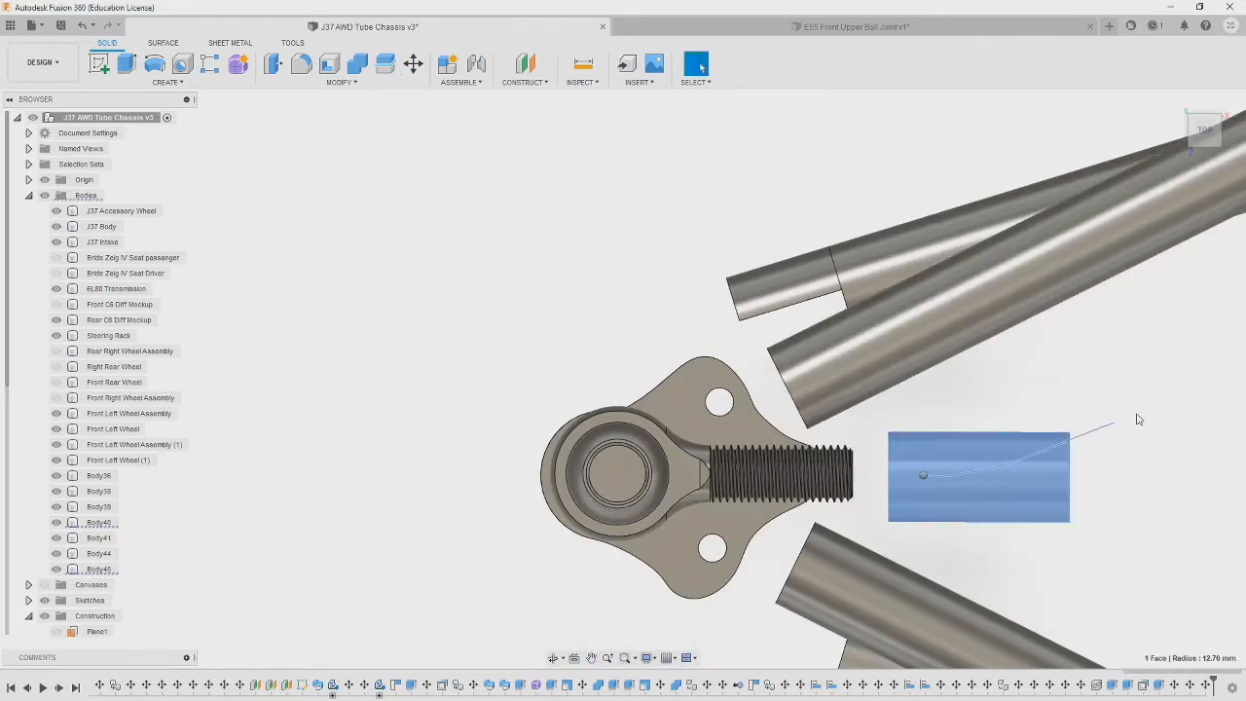
right_click(1154, 428)
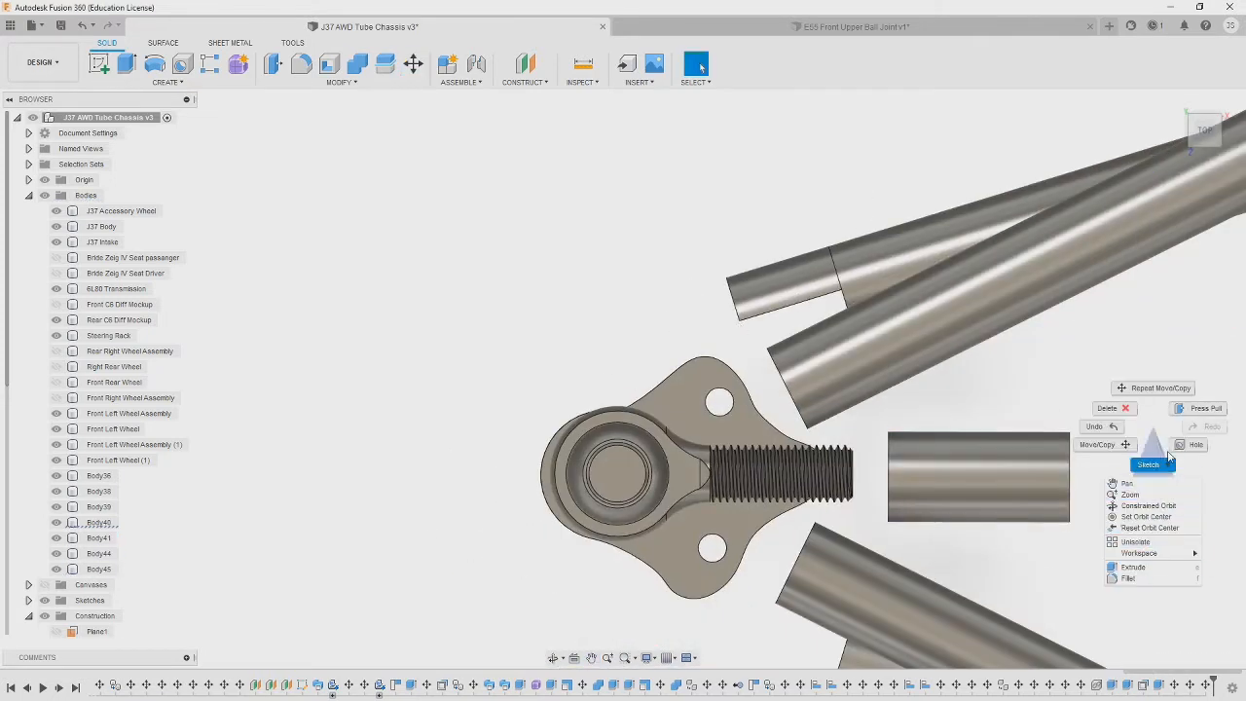
click(1097, 444)
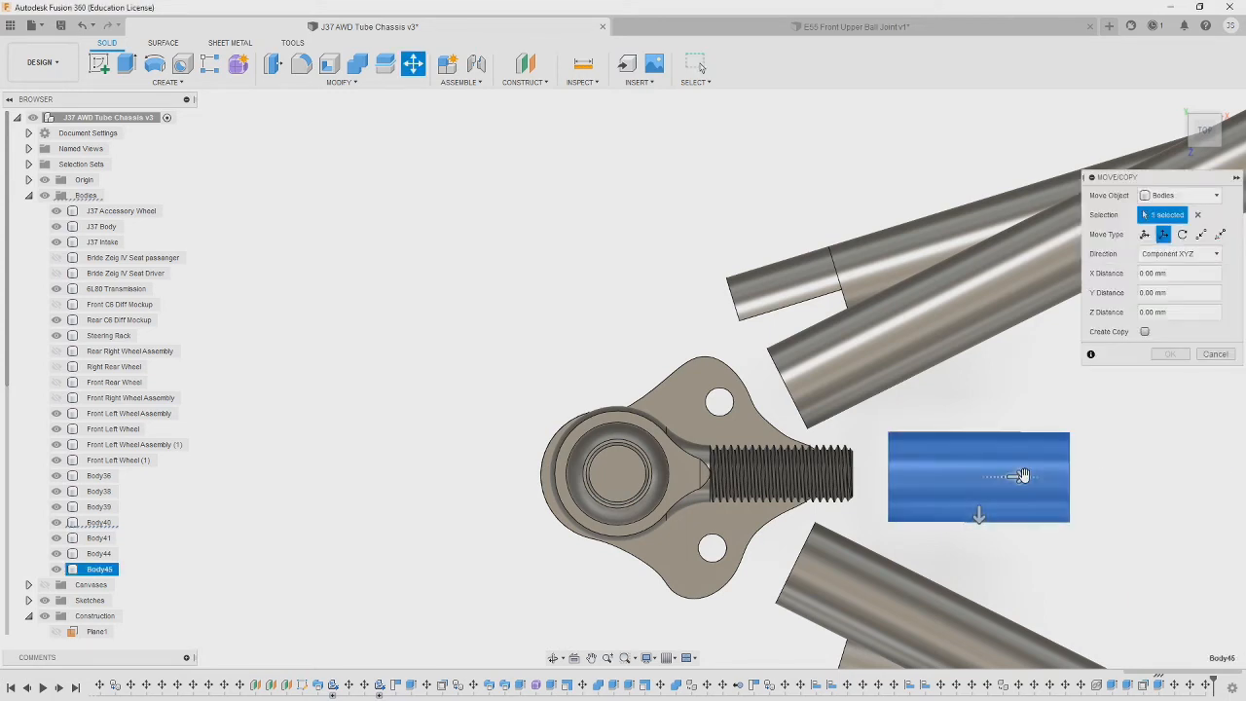
drag(1022, 475, 886, 475)
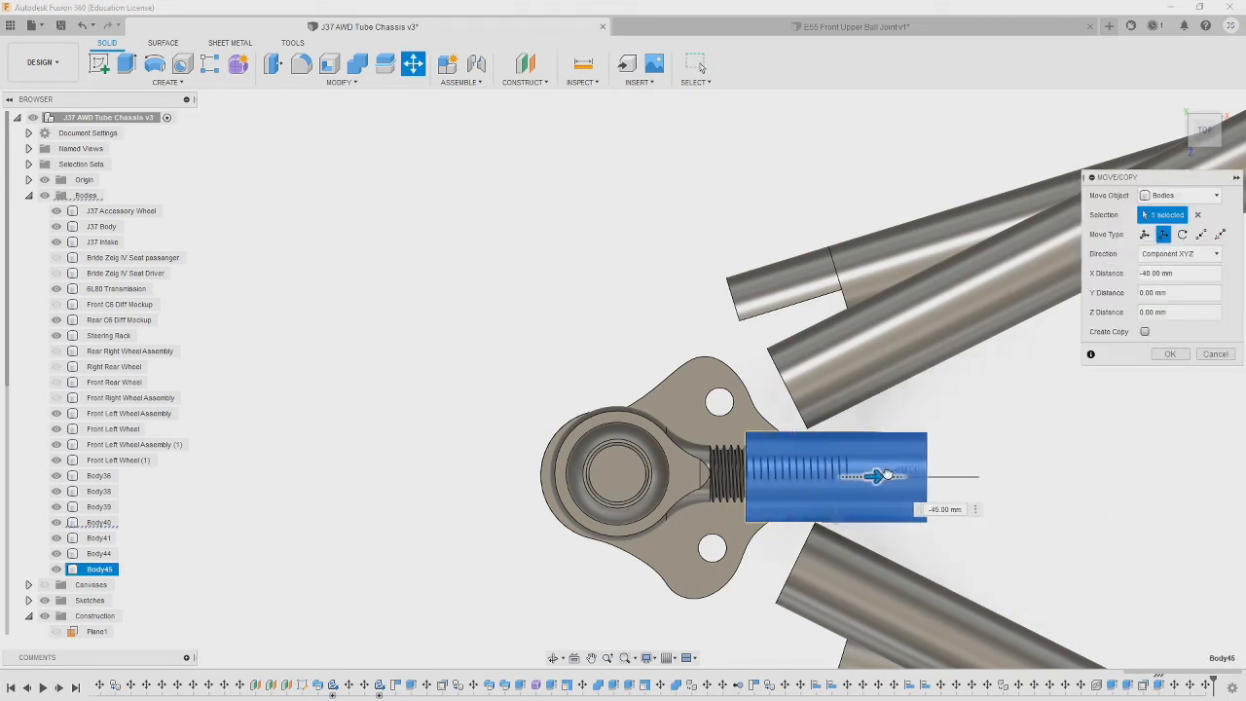
- Toggle the Right Rear Wheel and Front Left Wheel (1) bodies to identify them in the chassis, and cancel the cylinder move
click(1183, 131)
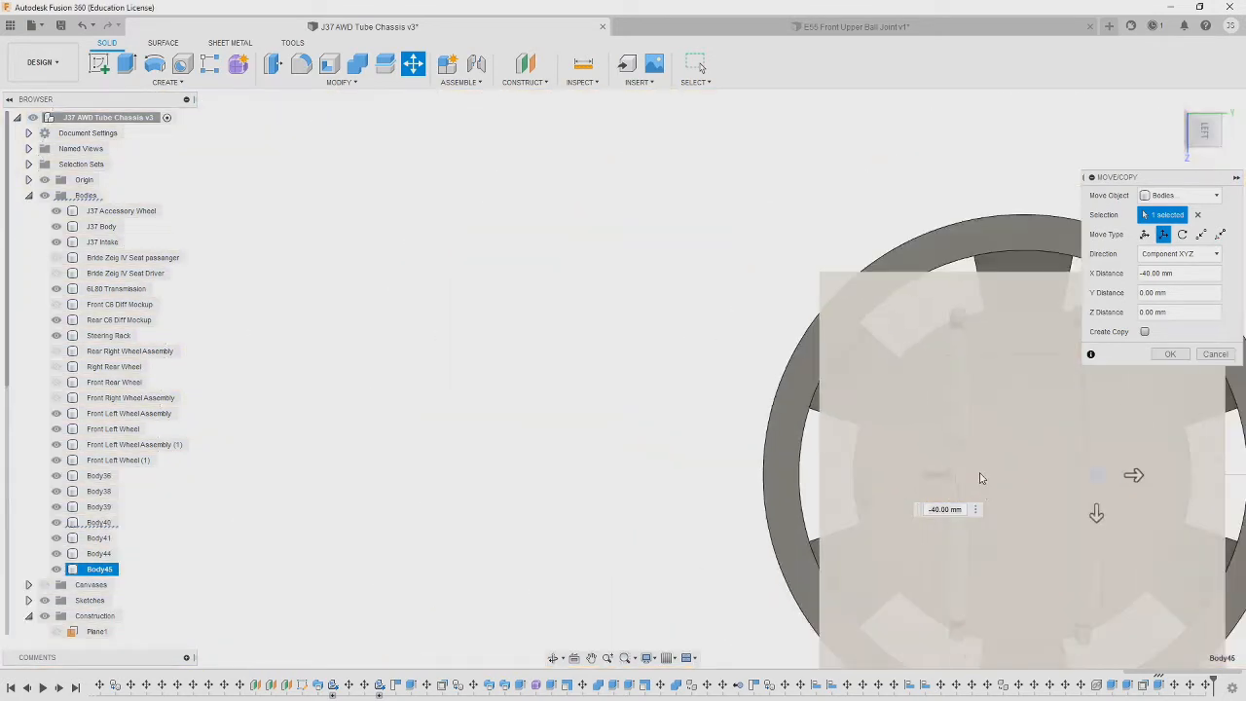
shift+middle_drag(834, 496, 936, 508)
scroll(937, 508, down, 3)
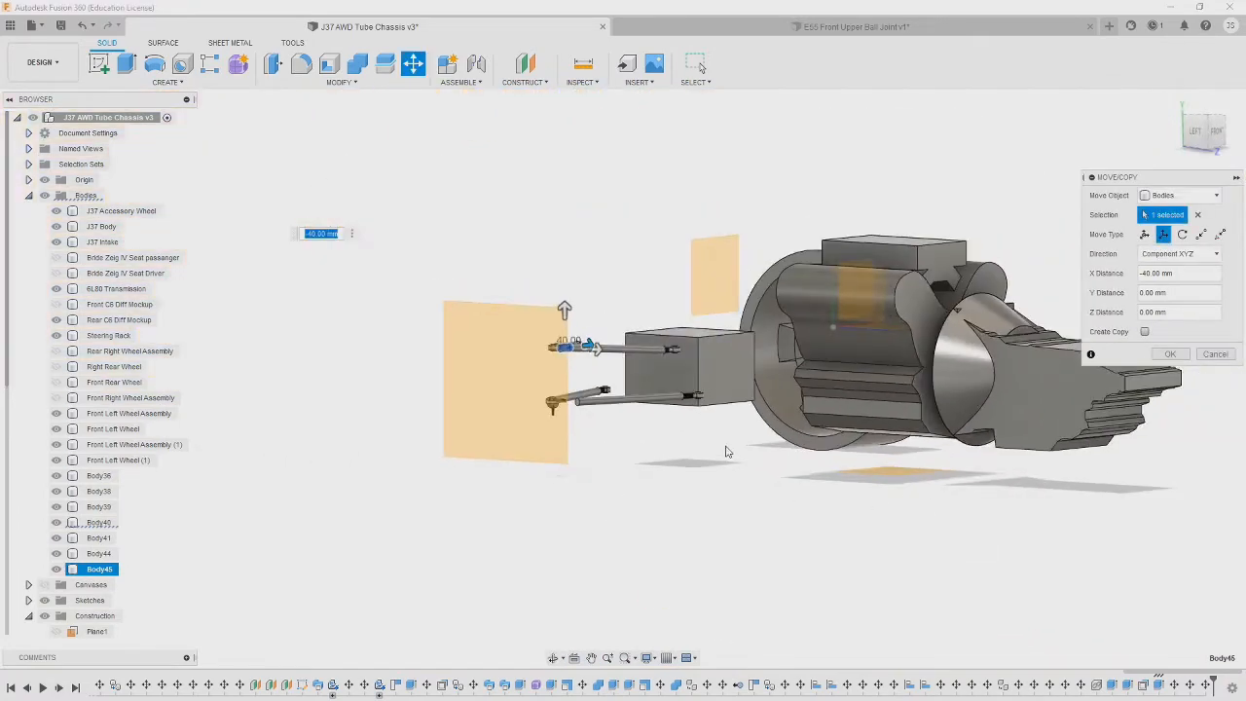
shift+middle_drag(725, 452, 389, 423)
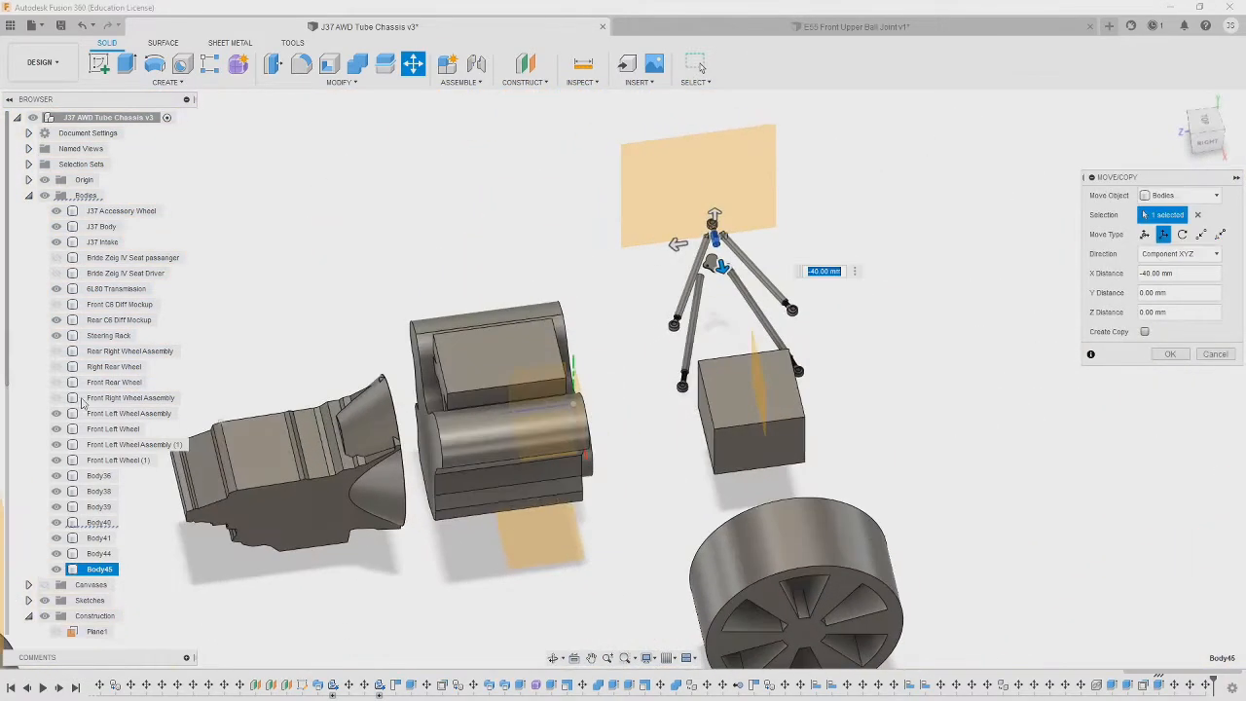
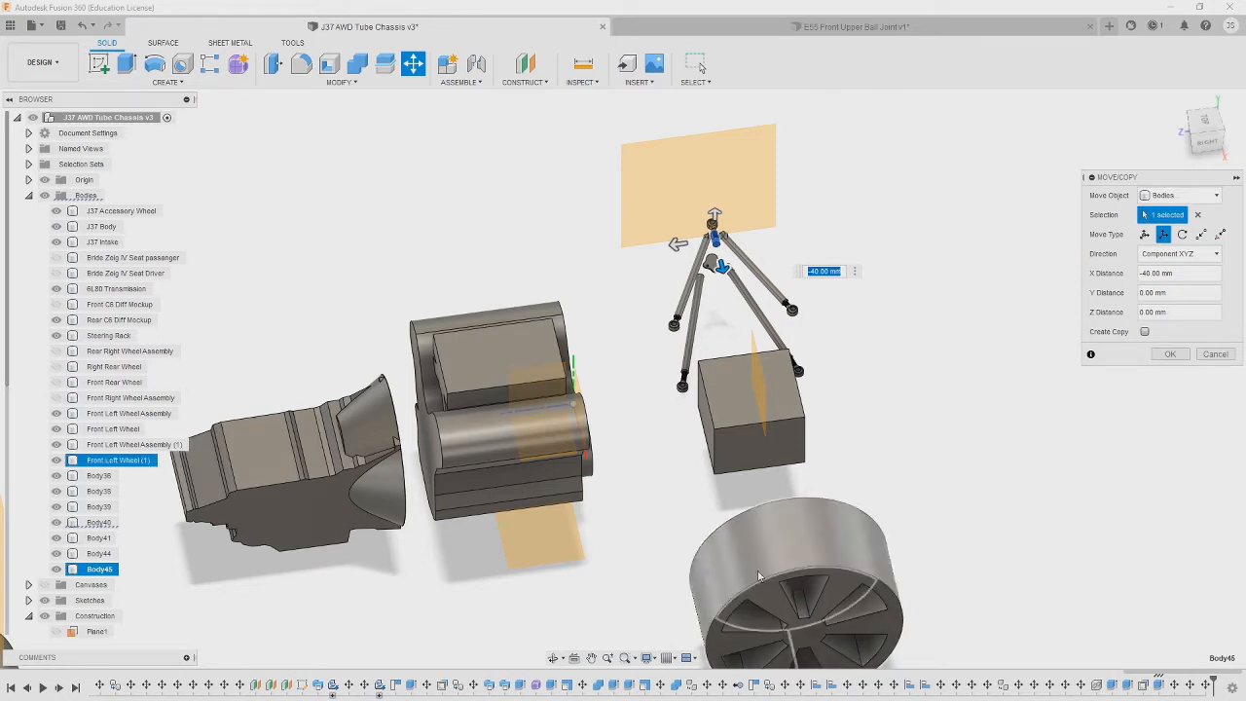
click(56, 367)
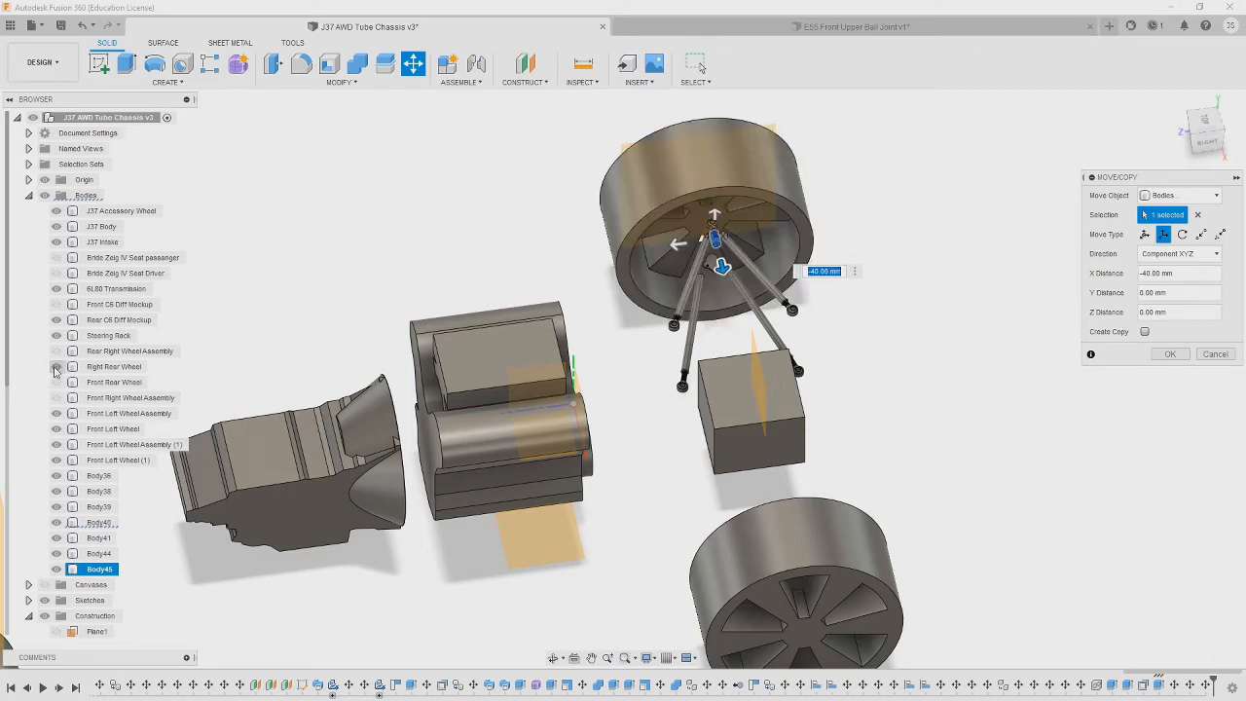
click(55, 367)
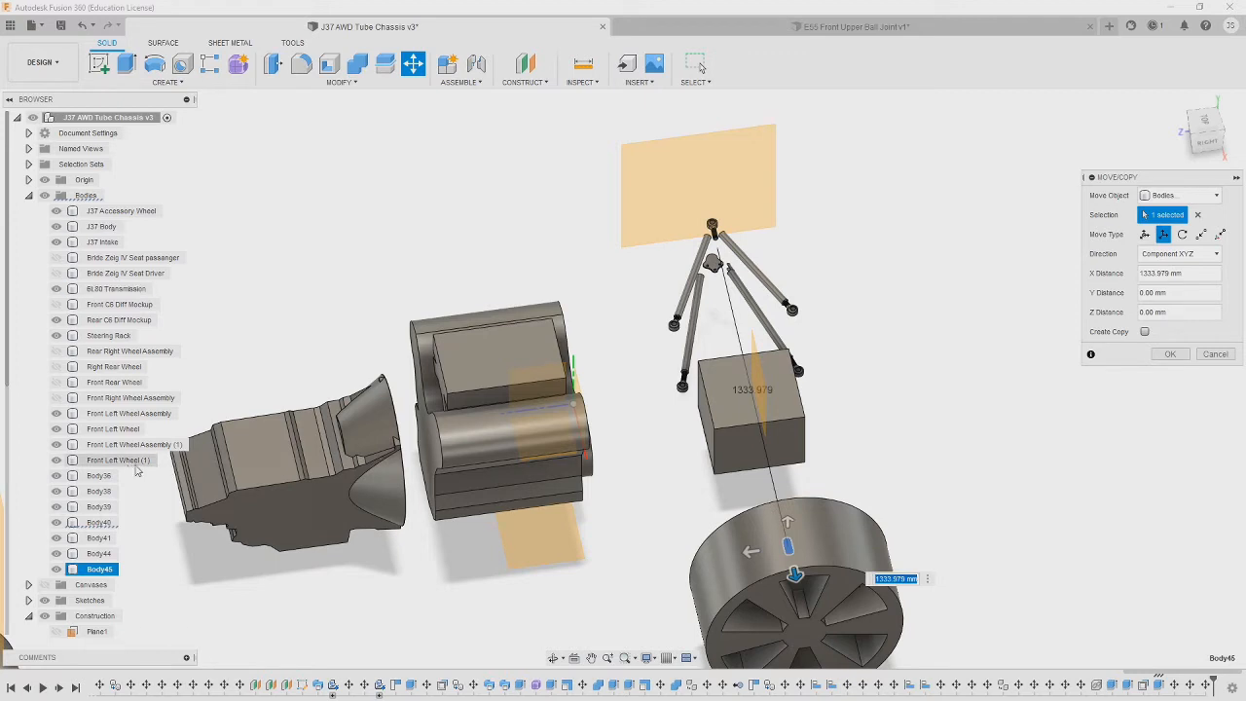
scroll(250, 501, down, 3)
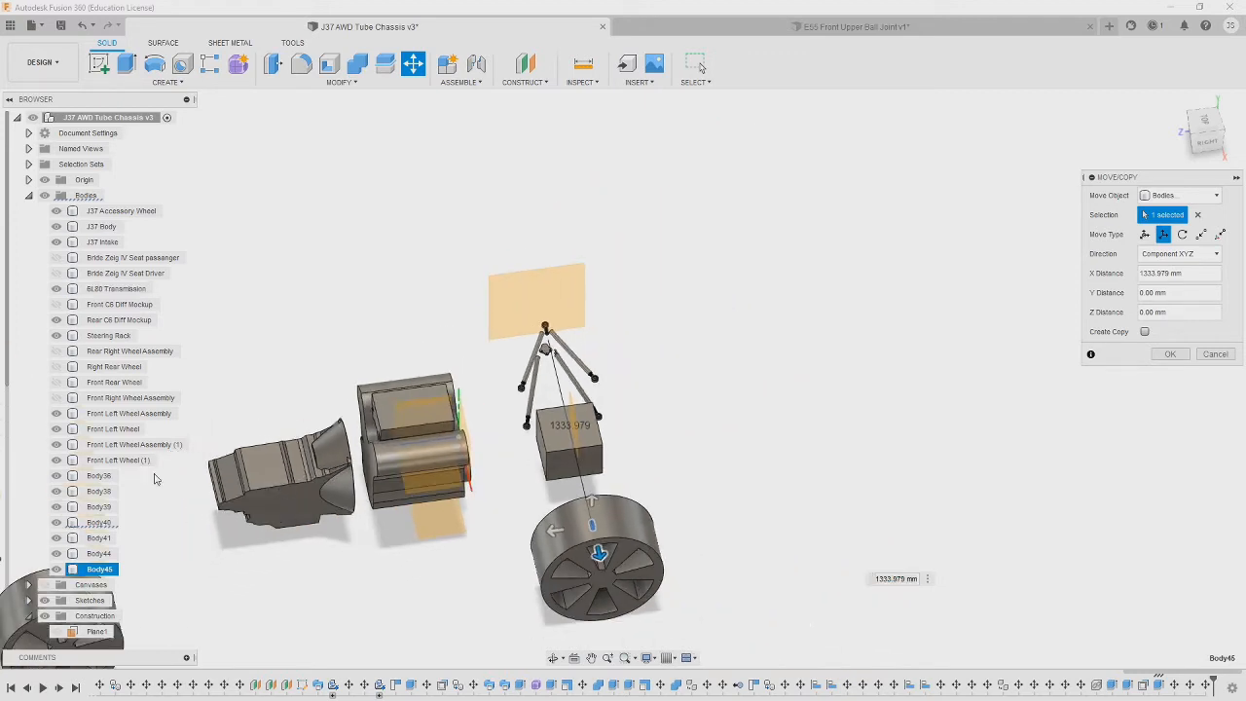
click(57, 414)
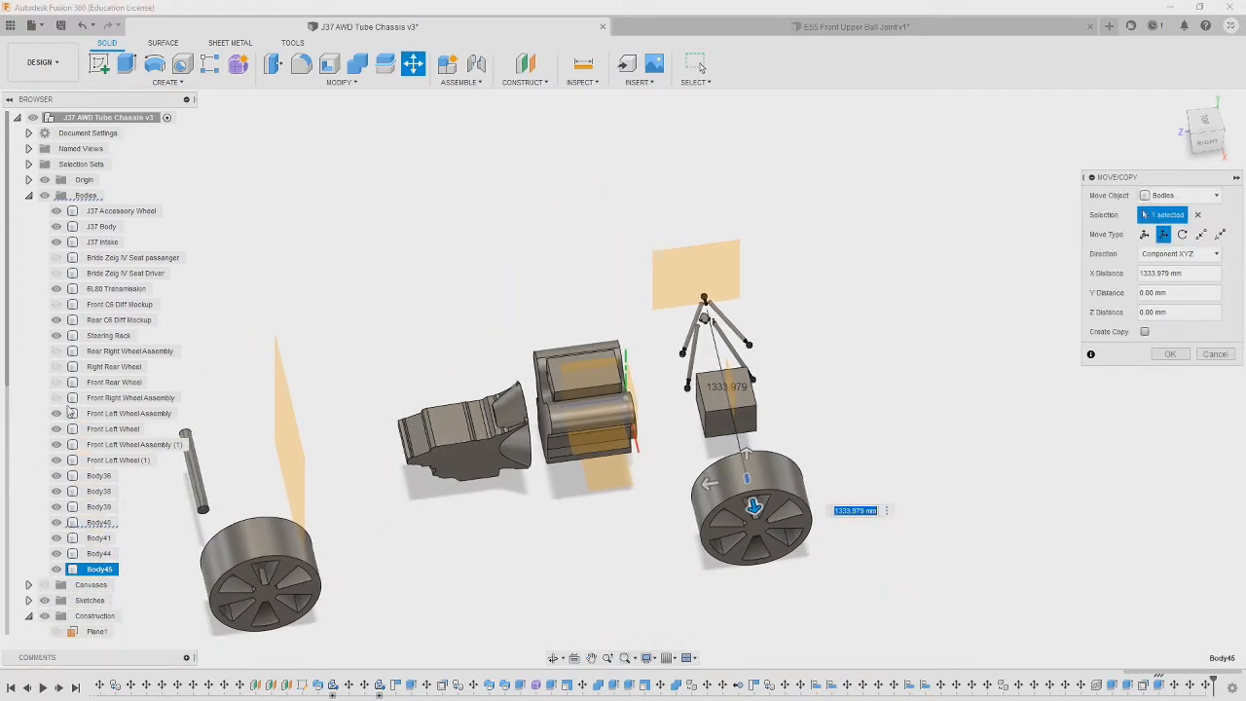
click(57, 462)
click(56, 461)
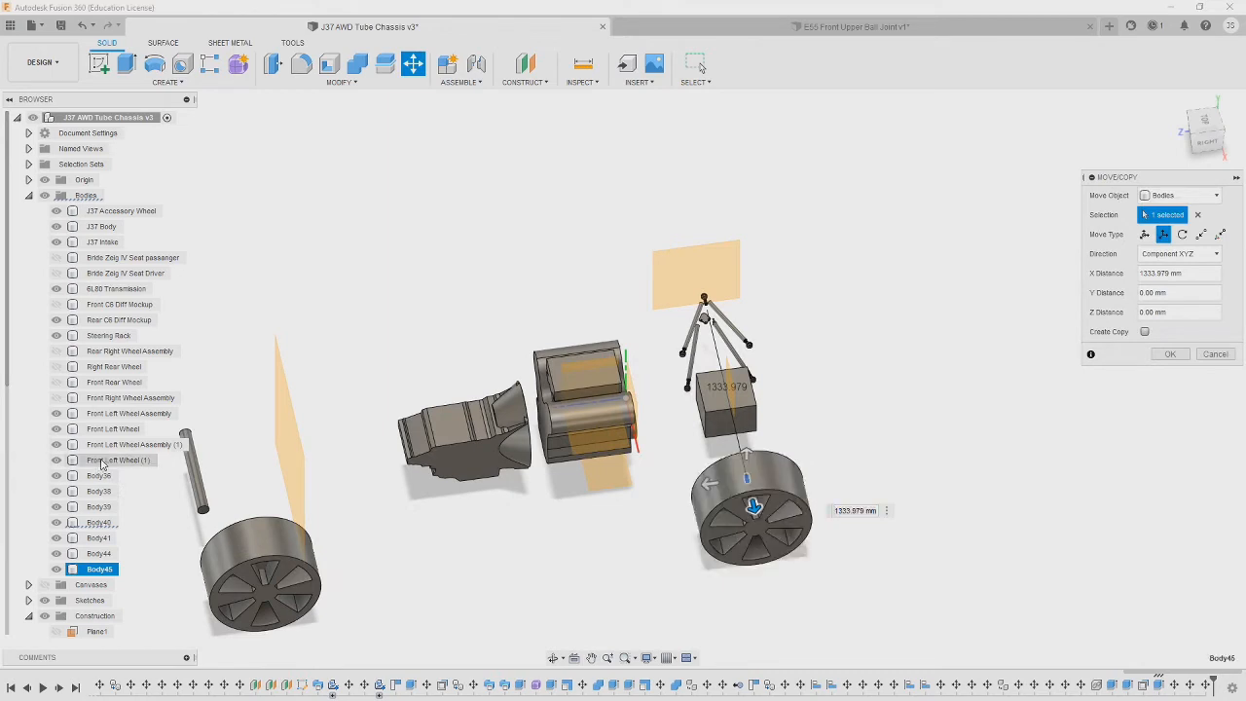
click(1214, 354)
- Replace "Front" with "Rear" in the names of the Front Left Wheel (1) and Front Left Wheel Assembly (1) bodies, naming the wheel Rear Left Wheel
click(114, 460)
click(110, 461)
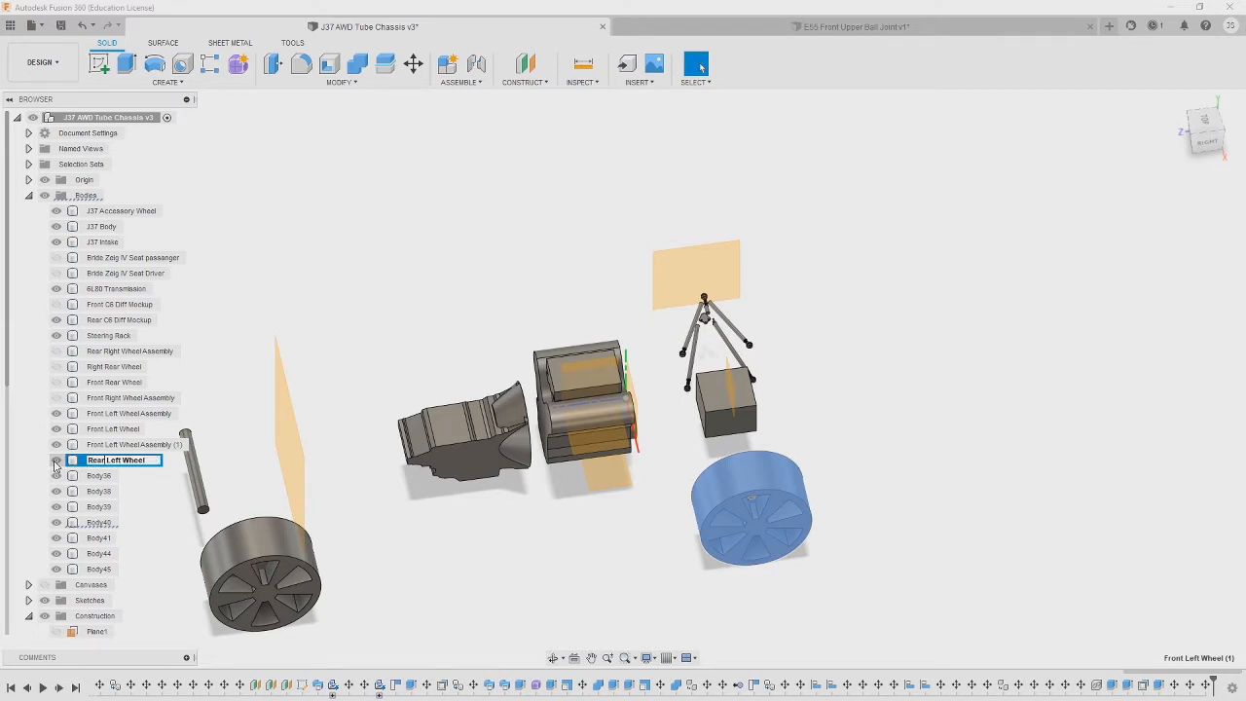
key(Return)
click(106, 445)
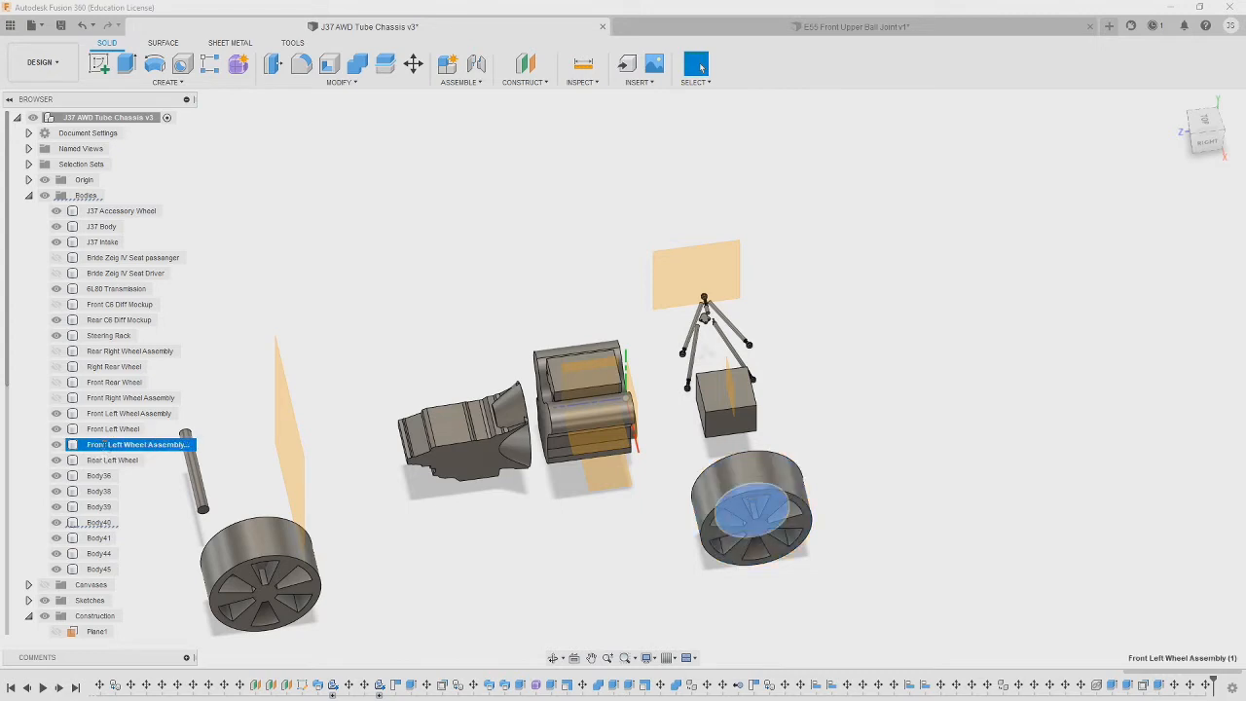
double_click(105, 445)
text(Rear)
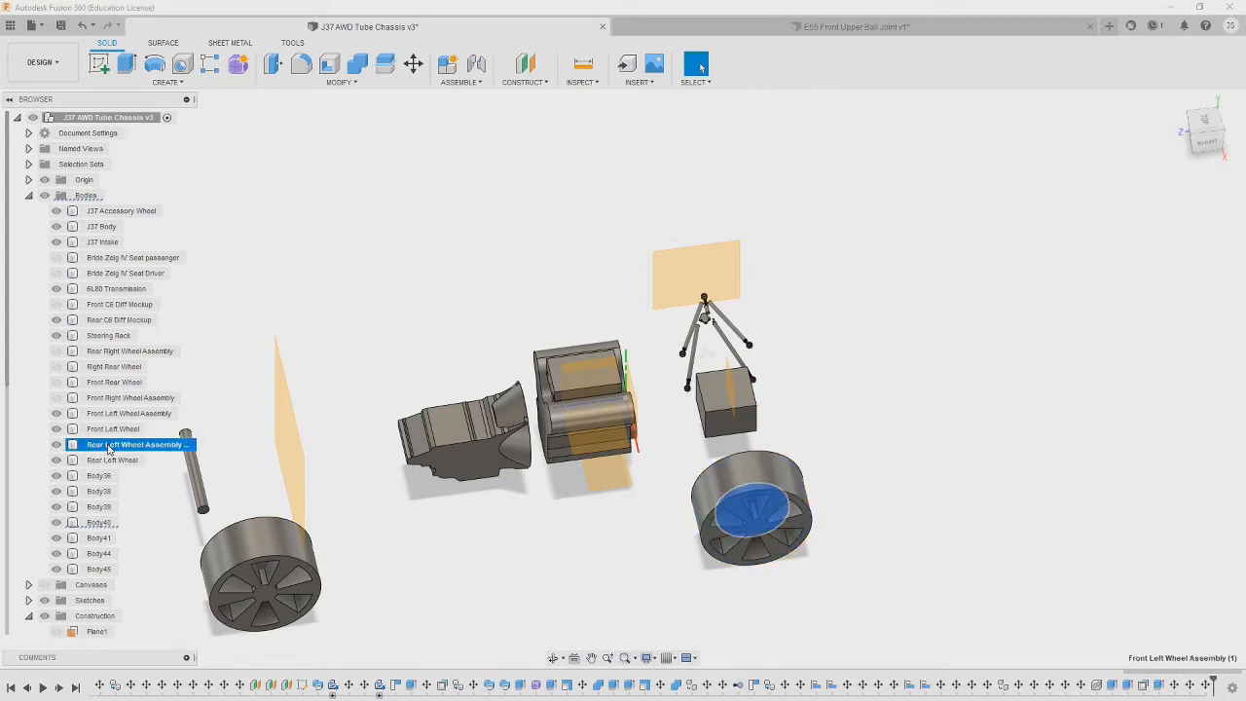
key(Return)
- Remove the (1) suffix from the rear left assembly body, naming it Rear Left Wheel Assembly
scroll(642, 281, up, 3)
scroll(643, 281, up, 2)
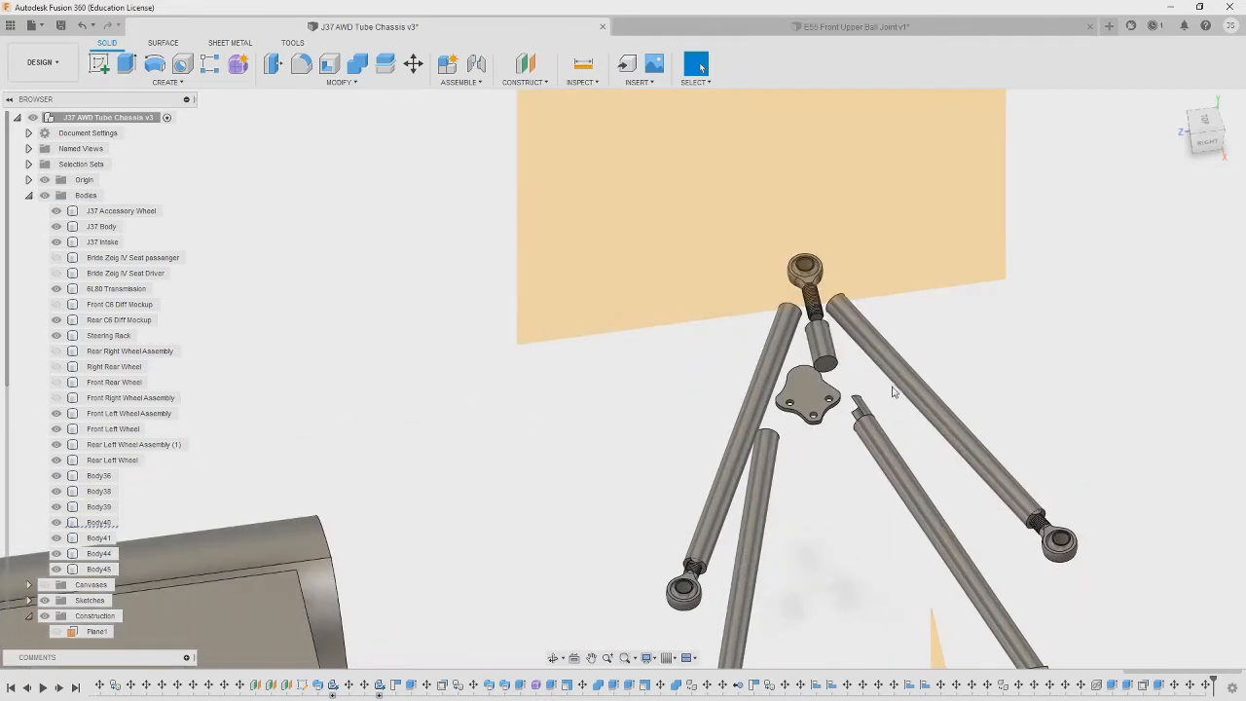
click(1198, 134)
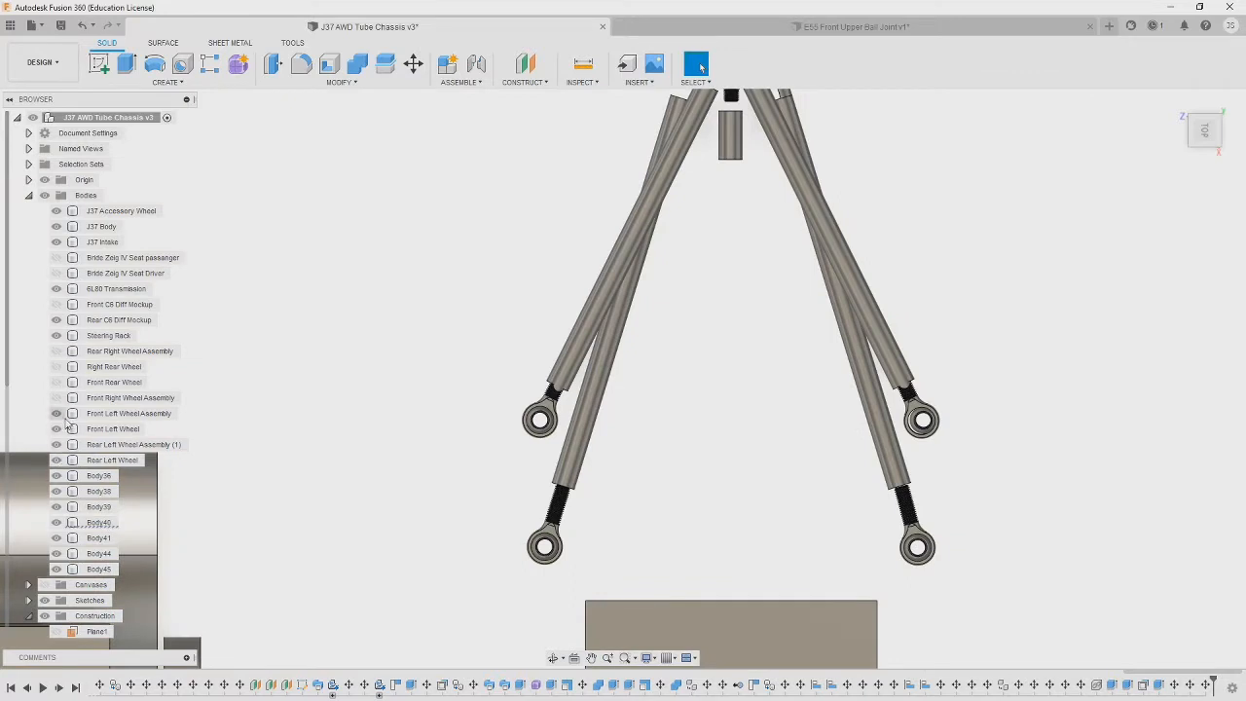
click(61, 352)
click(60, 445)
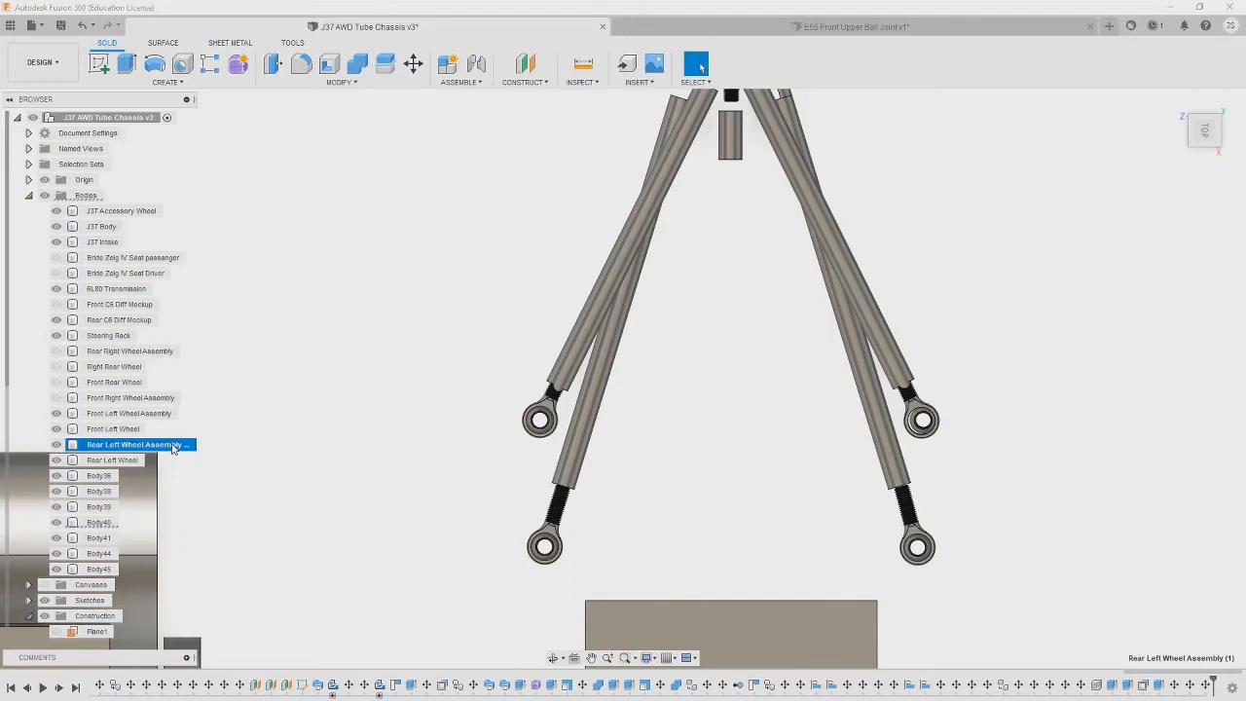
double_click(122, 444)
drag(185, 444, 210, 454)
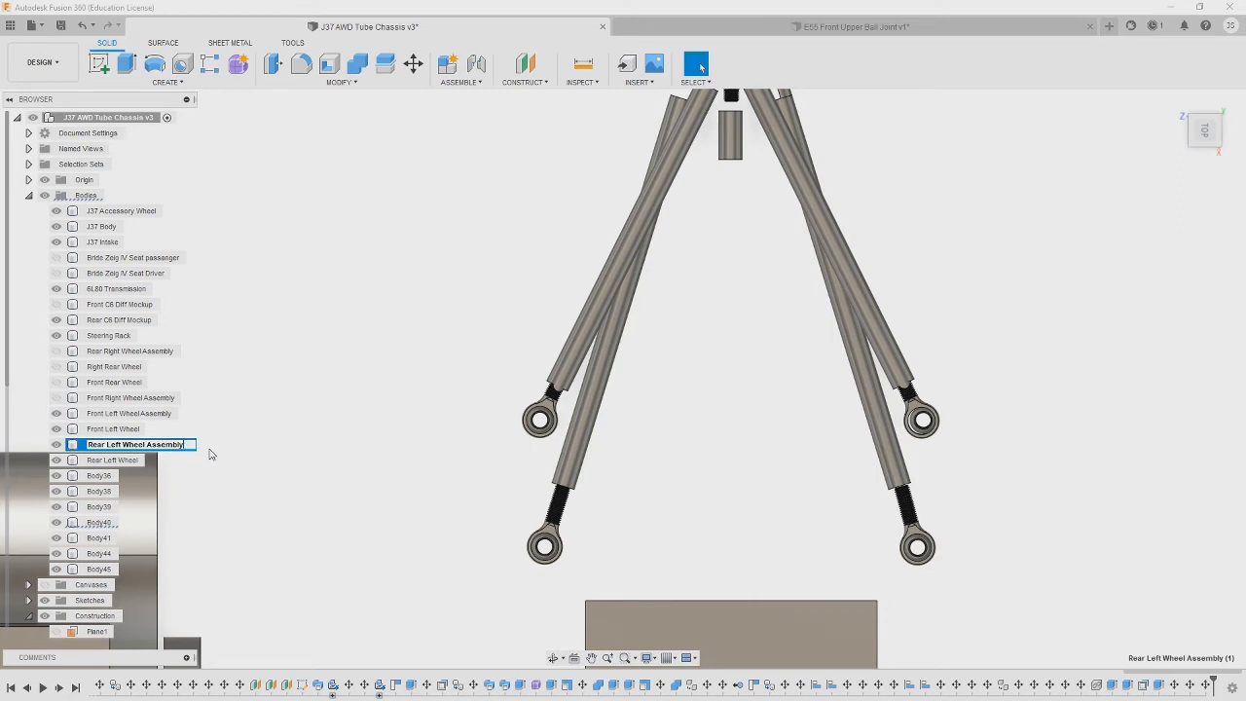
key(Return)
- Hide the Rear Left Wheel Assembly and Rear Left Wheel bodies
click(56, 445)
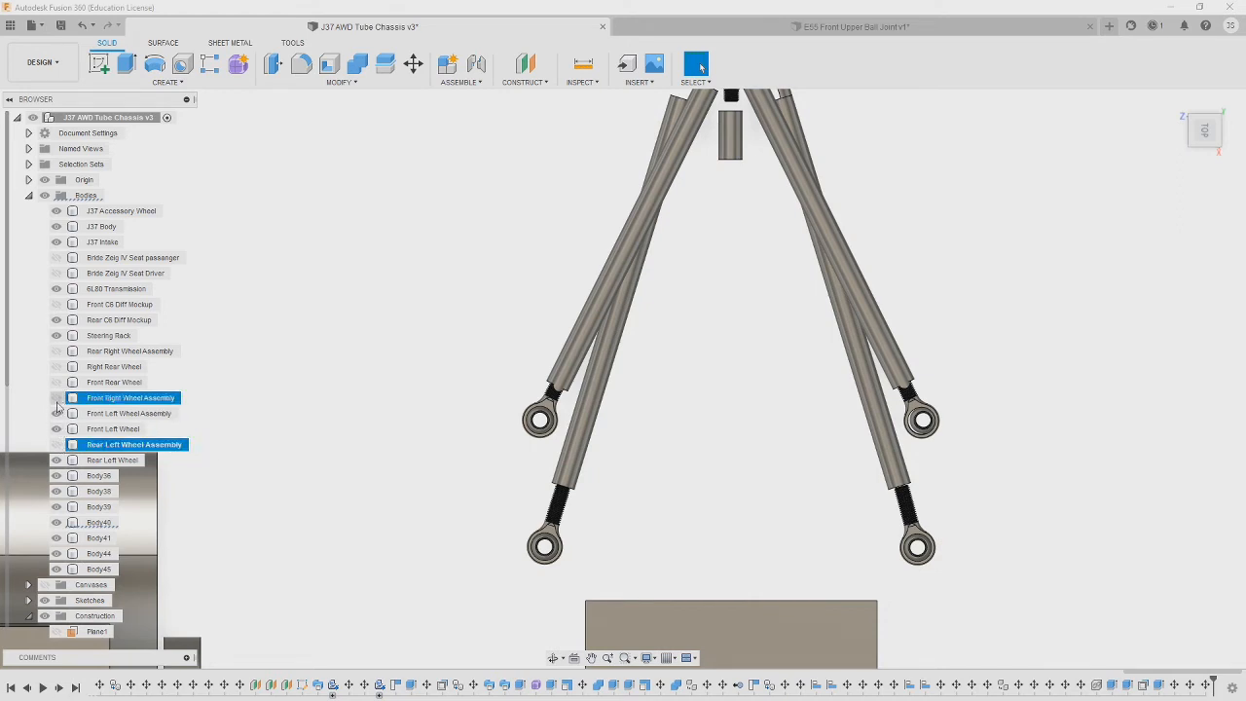
scroll(355, 523, down, 3)
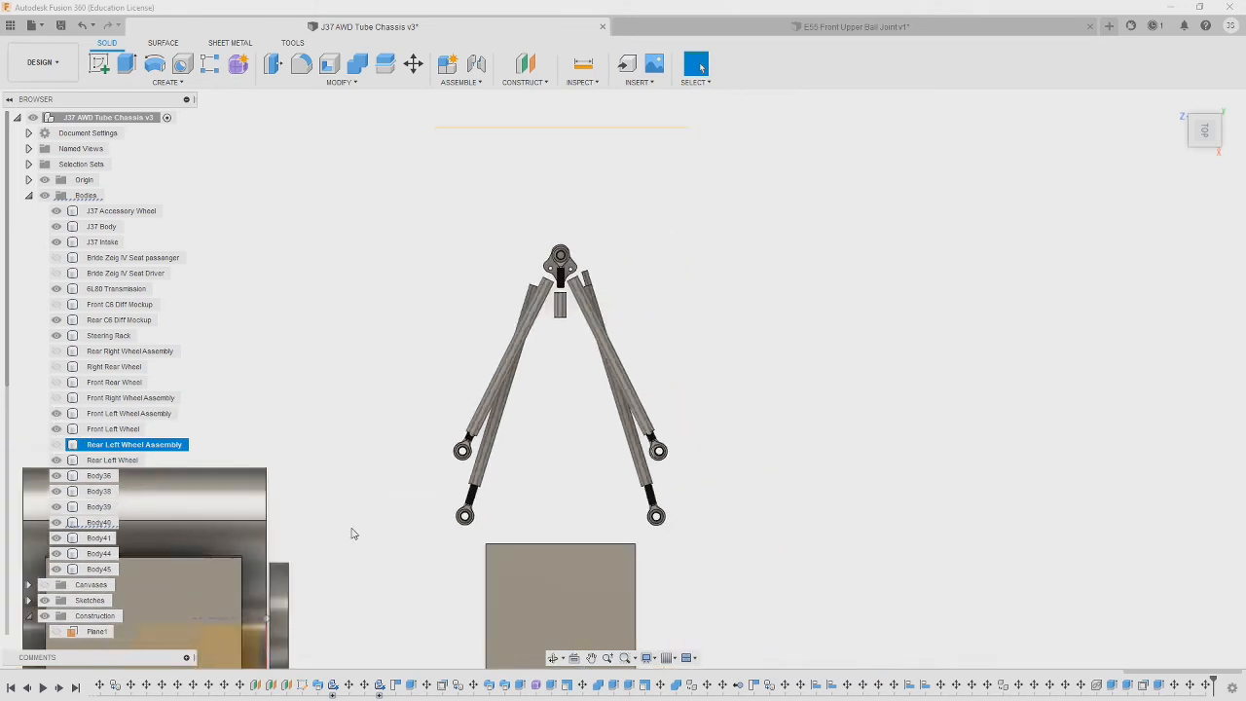
click(368, 560)
scroll(368, 584, down, 3)
middle_drag(364, 601, 435, 249)
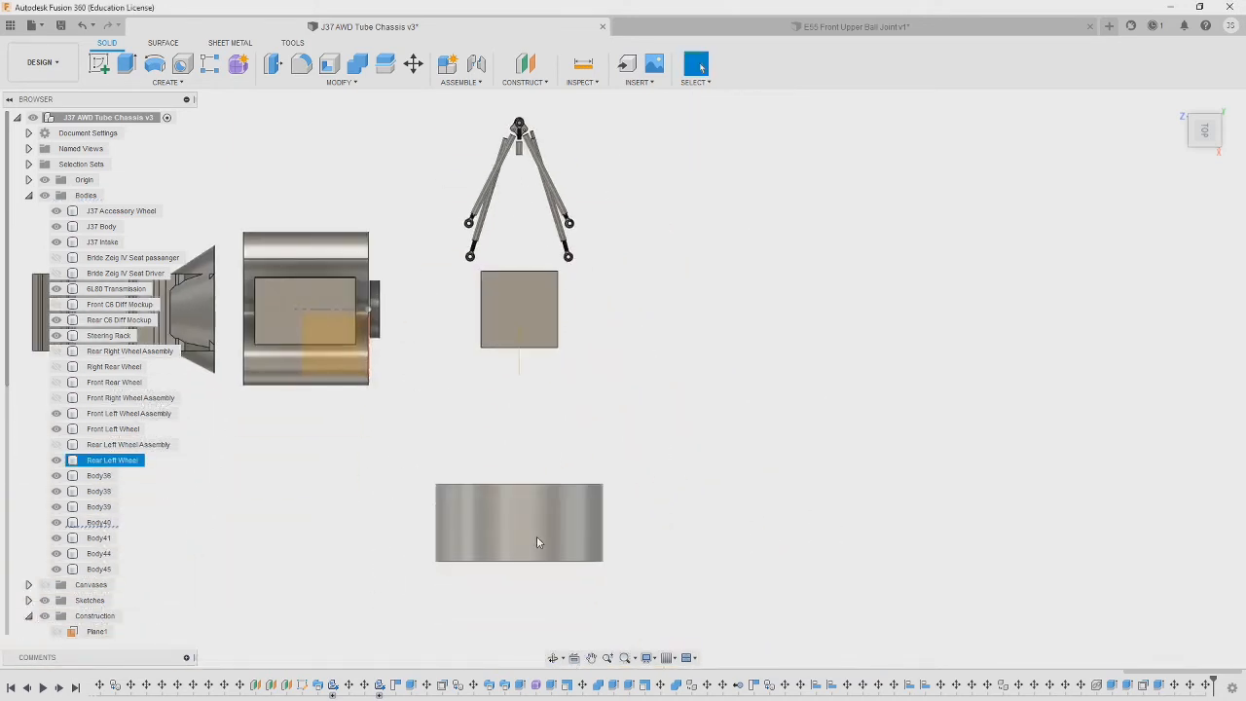
click(536, 536)
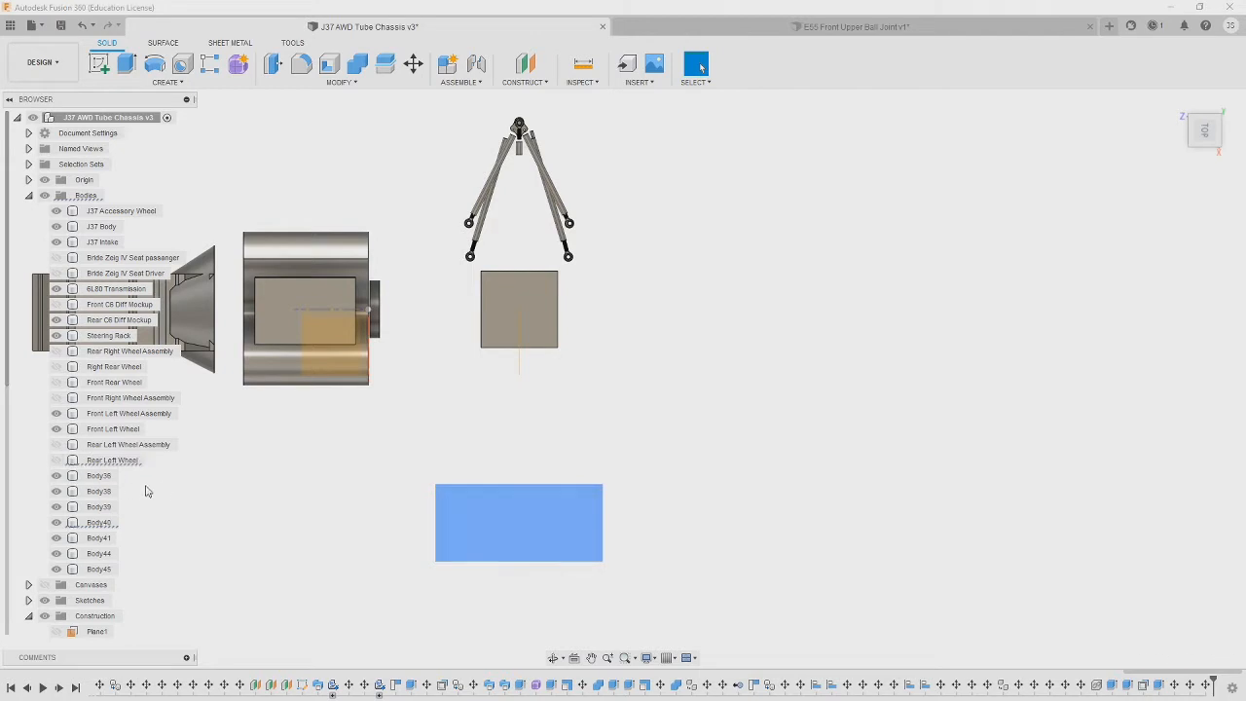
- Start moving the weld-on cylinder body and shift it -35 mm along X so it overlaps the upper rod end's threads
scroll(518, 207, up, 4)
middle_drag(519, 208, 483, 427)
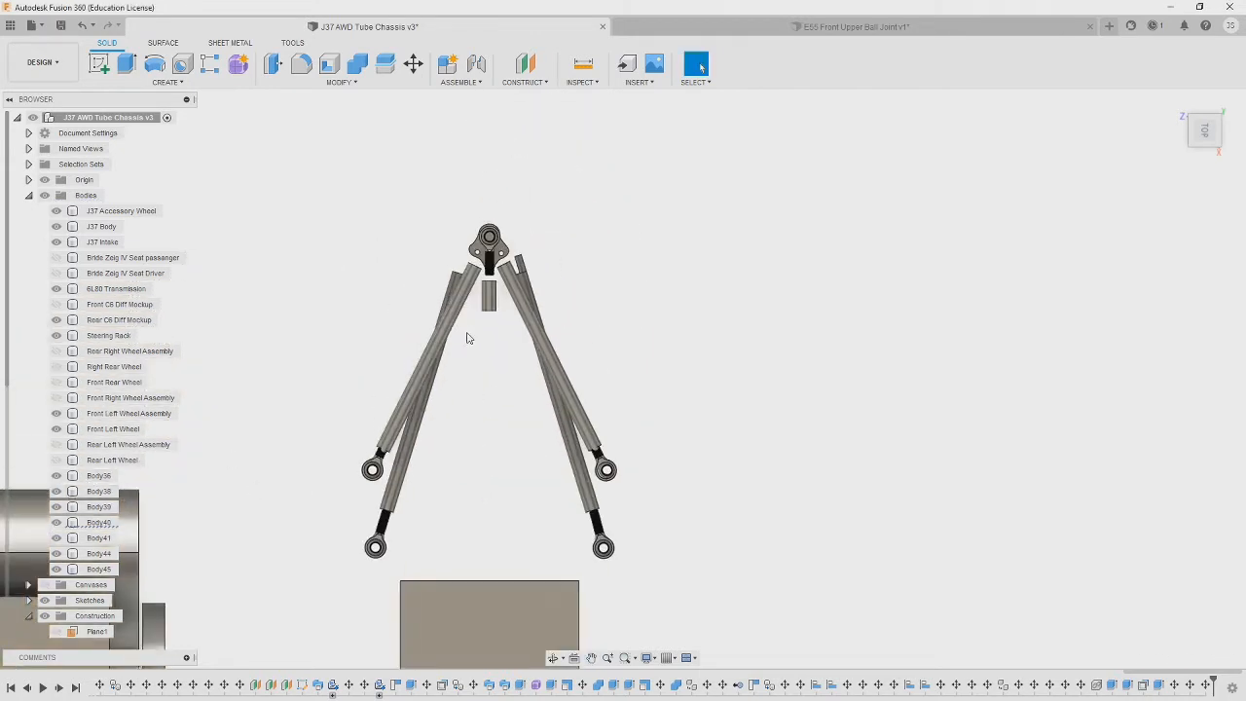
scroll(469, 336, up, 3)
scroll(545, 292, up, 2)
scroll(534, 298, down, 1)
middle_drag(534, 299, 545, 412)
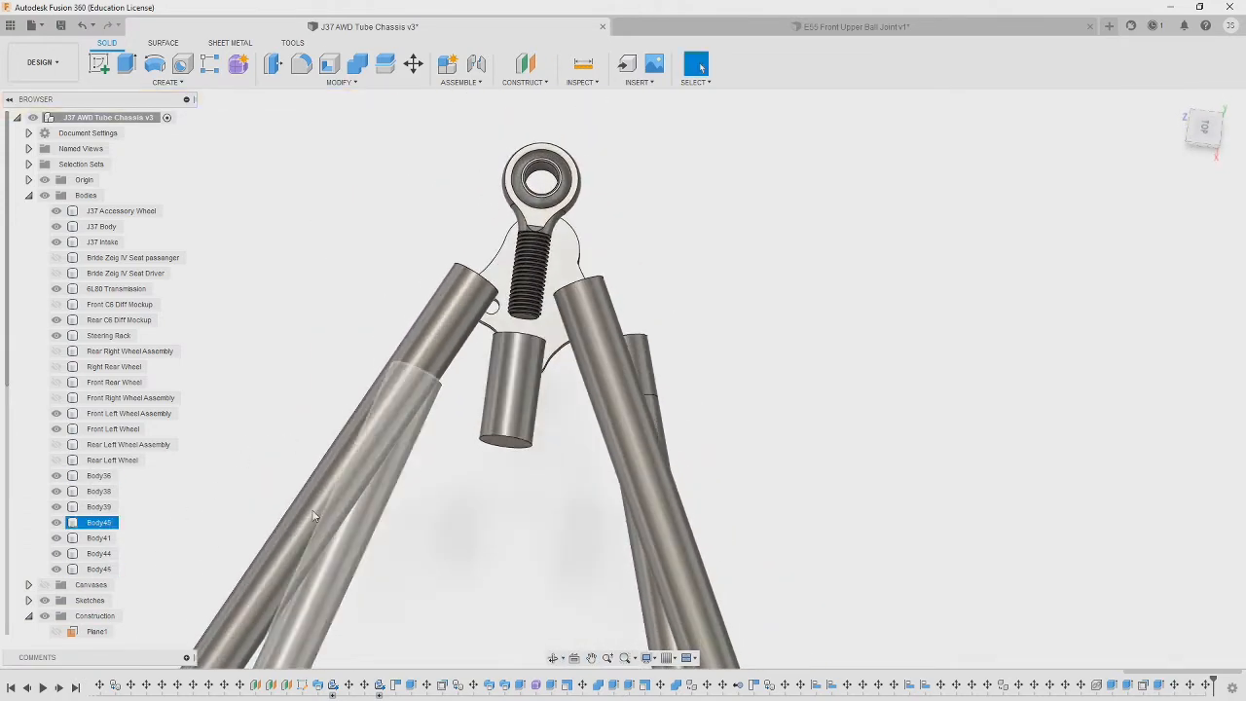
right_click(513, 403)
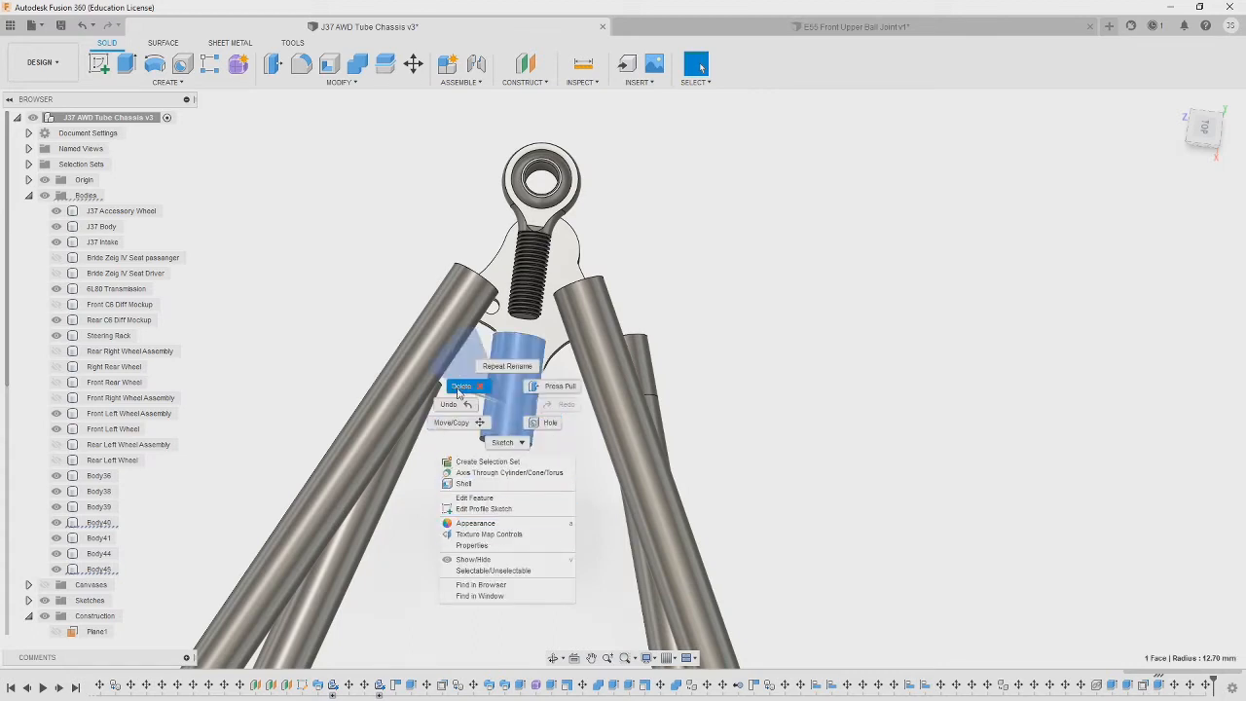
click(493, 499)
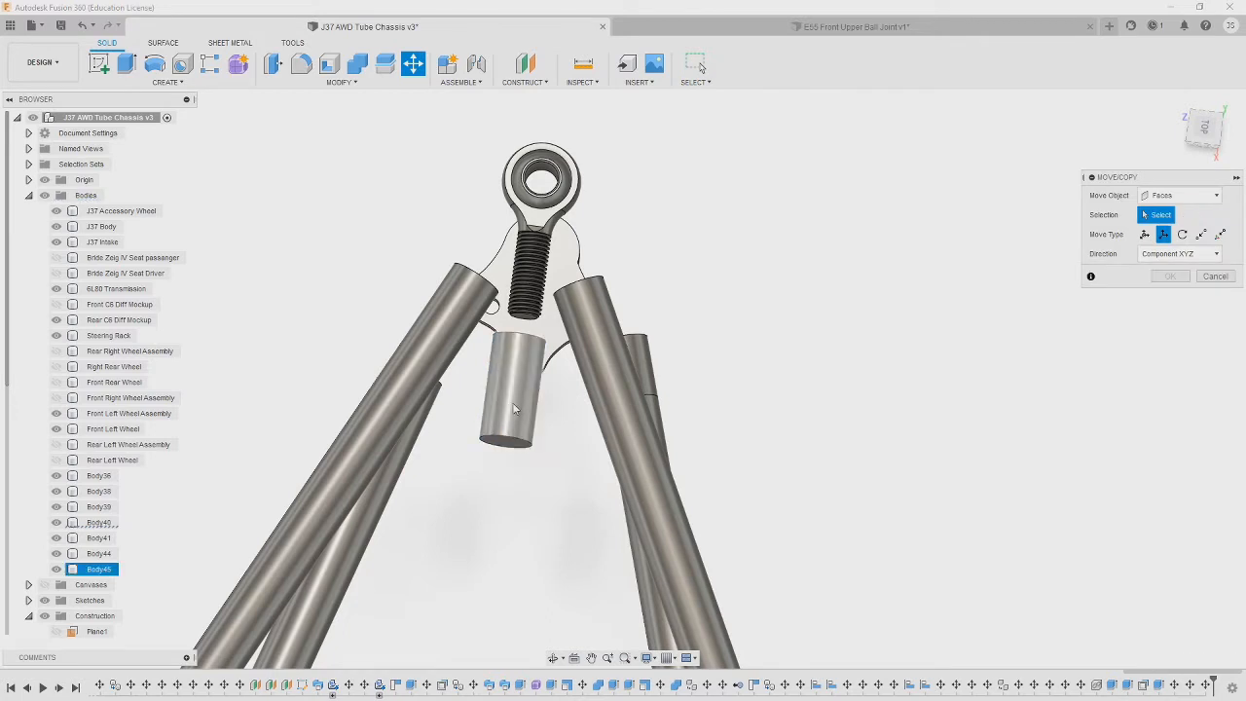
click(1178, 194)
click(1166, 228)
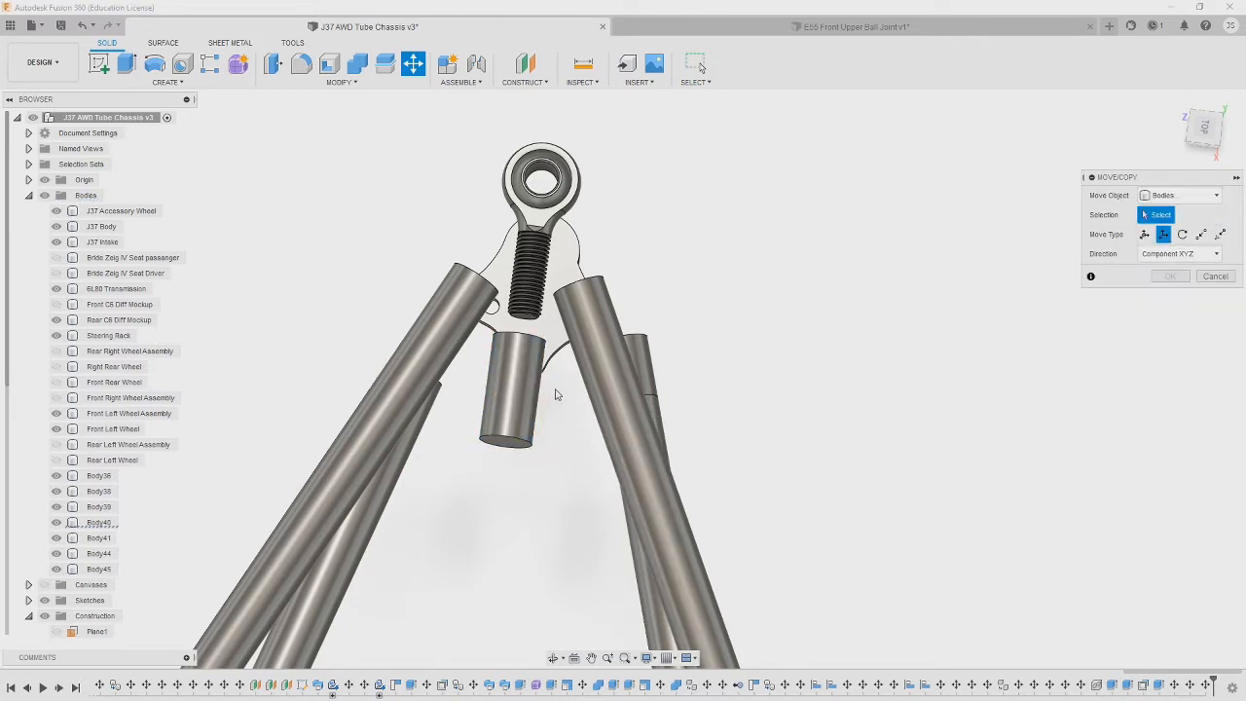
click(506, 401)
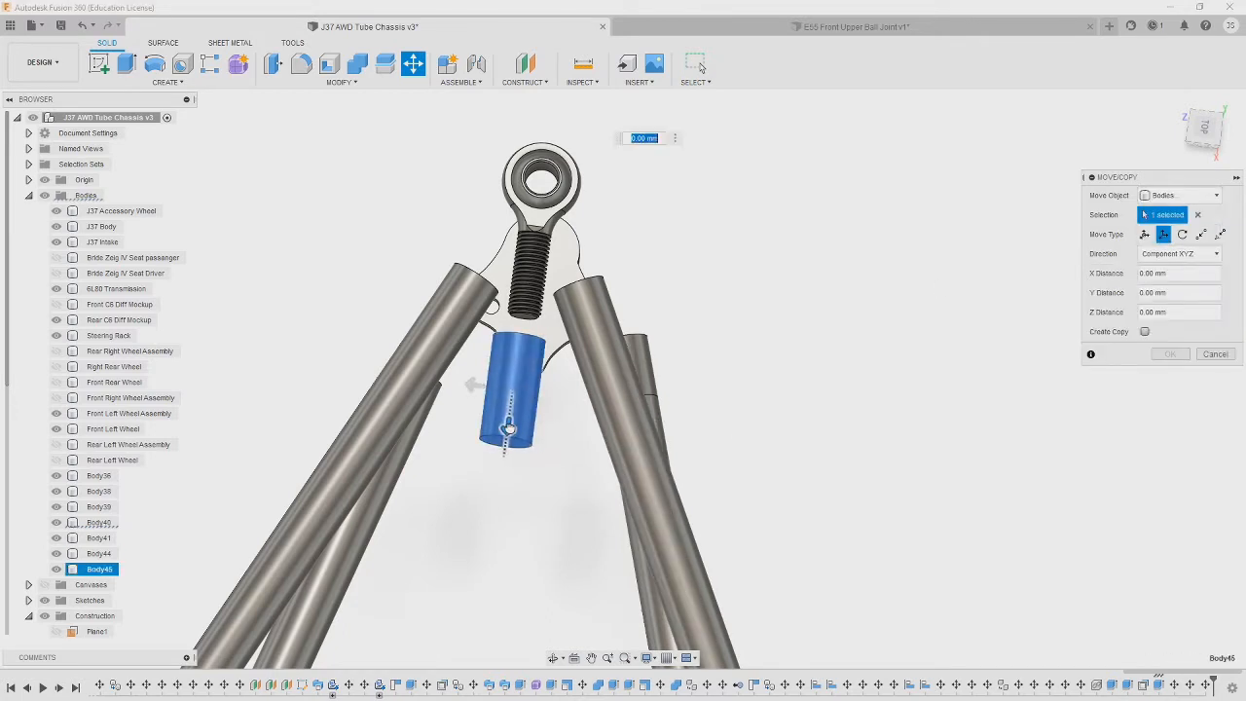
drag(506, 429, 516, 356)
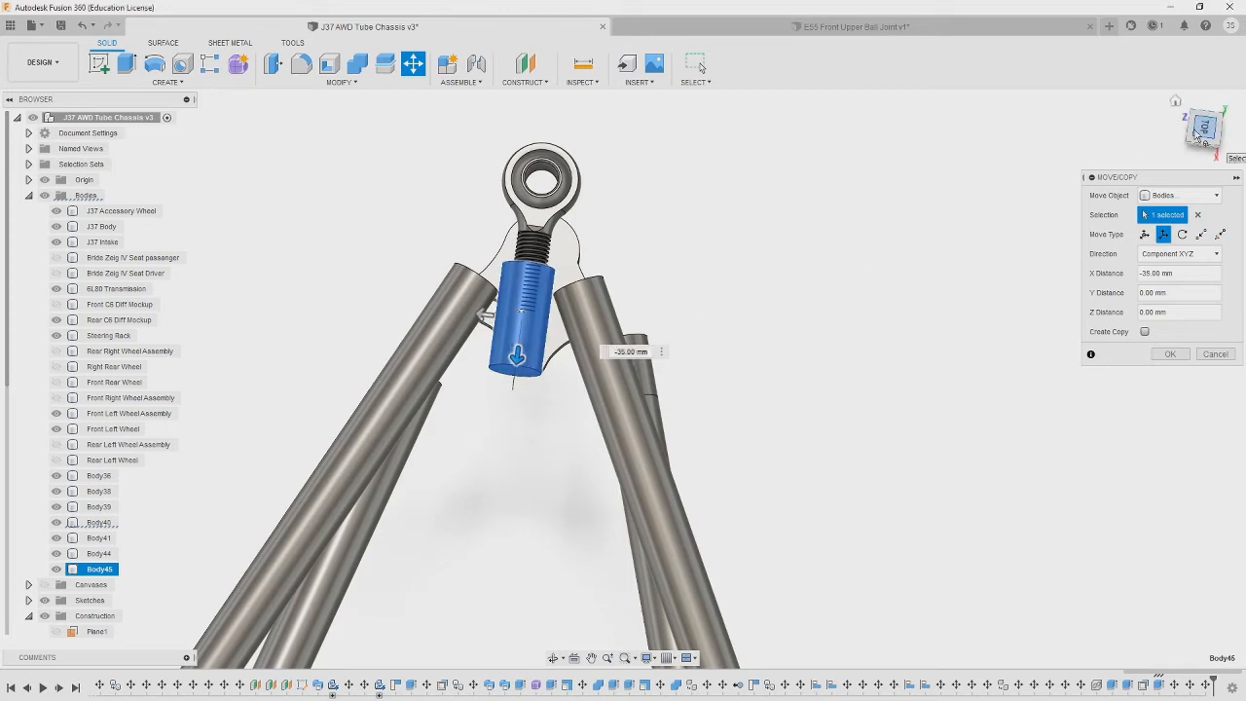
- Offset the weld-on cylinder -0.5 mm along Z to centre it on the rod end's threaded shank
click(1198, 135)
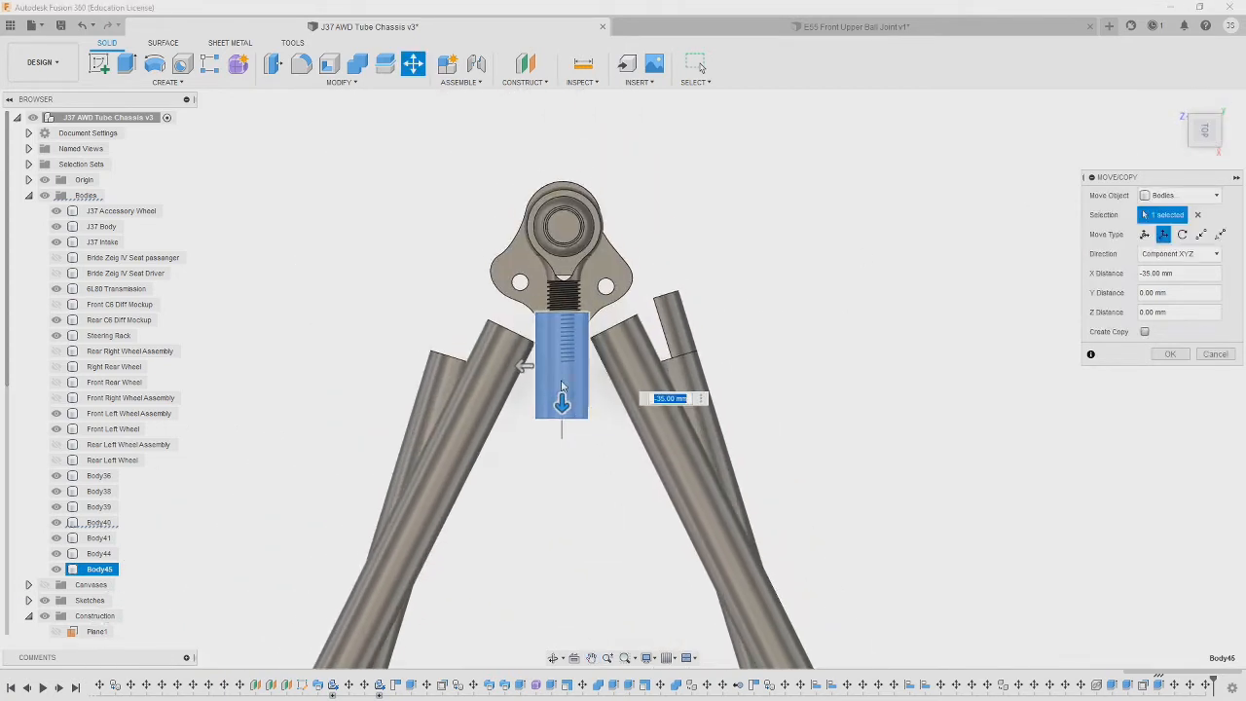
scroll(562, 387, up, 4)
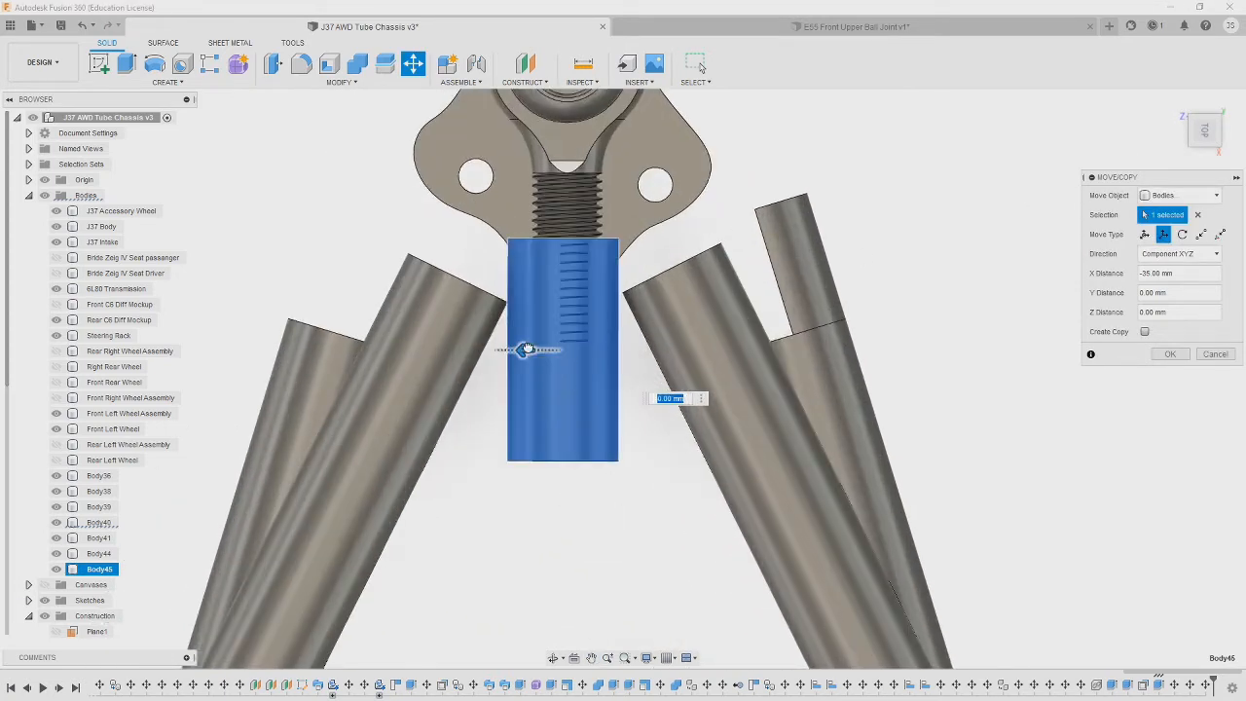
drag(526, 348, 548, 350)
text(1)
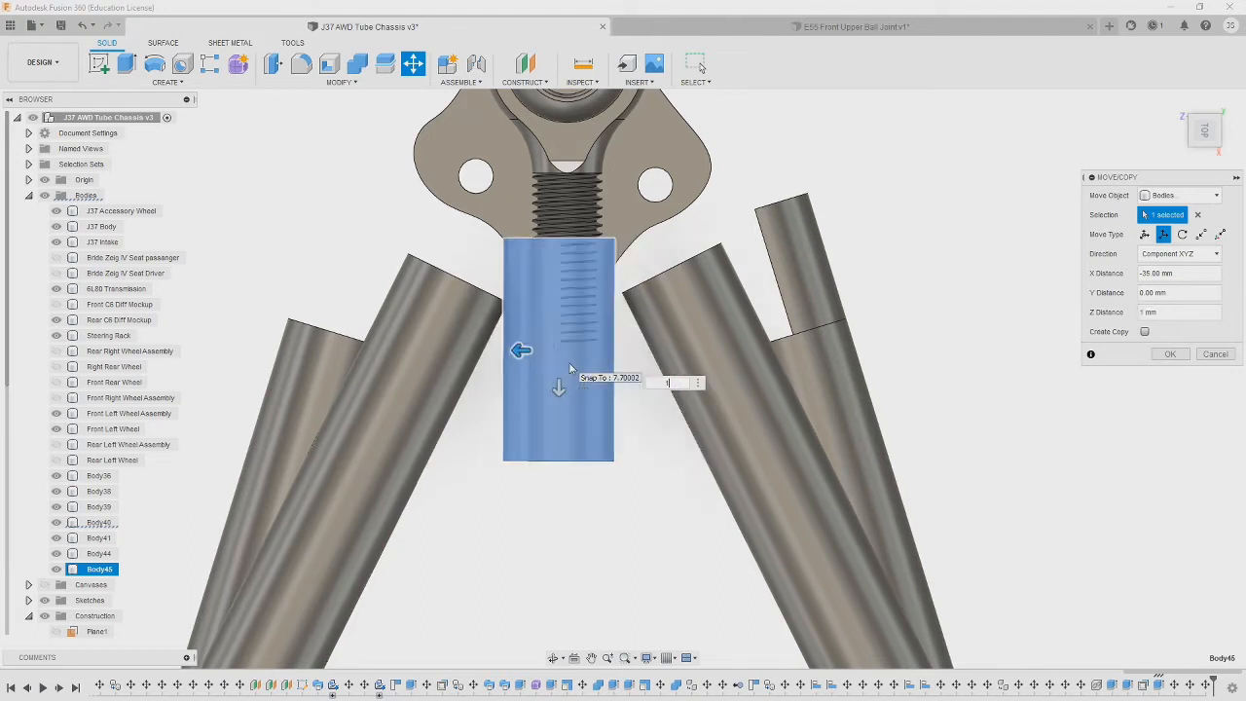
text(-.5)
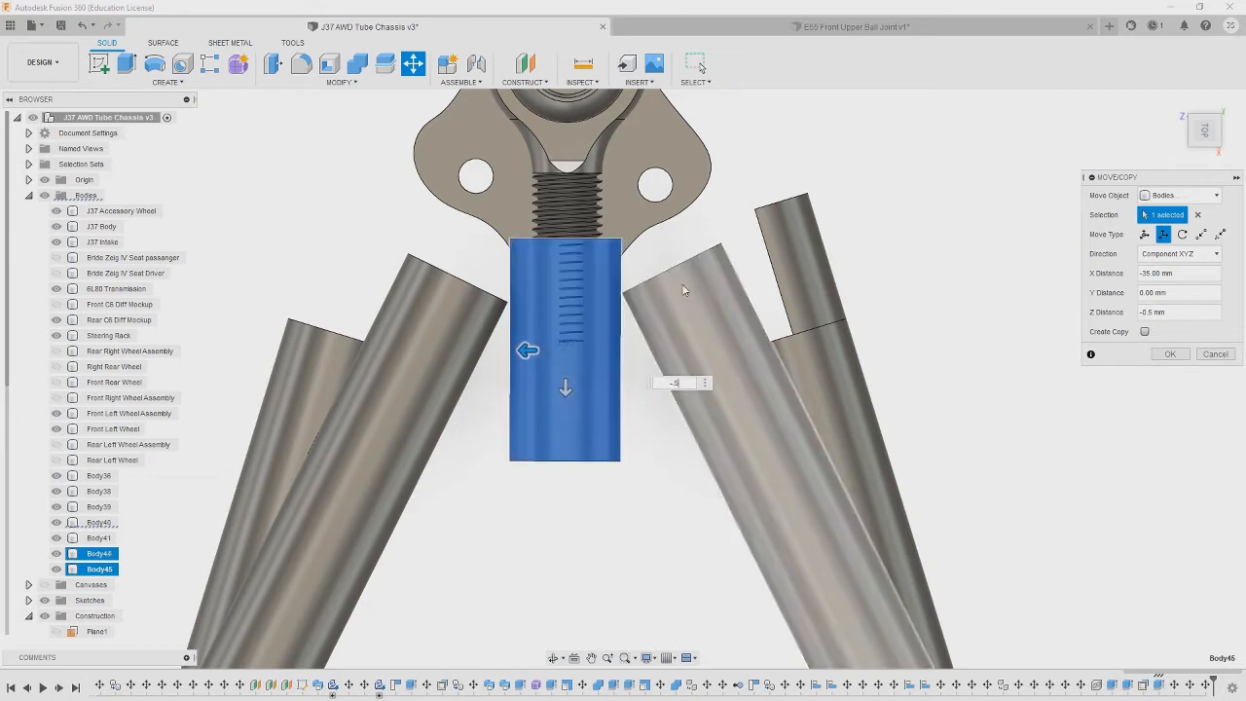
- Hide the Rear C6 Diff Mockup body to clear the side view of the weld-on cylinder's end
click(1207, 135)
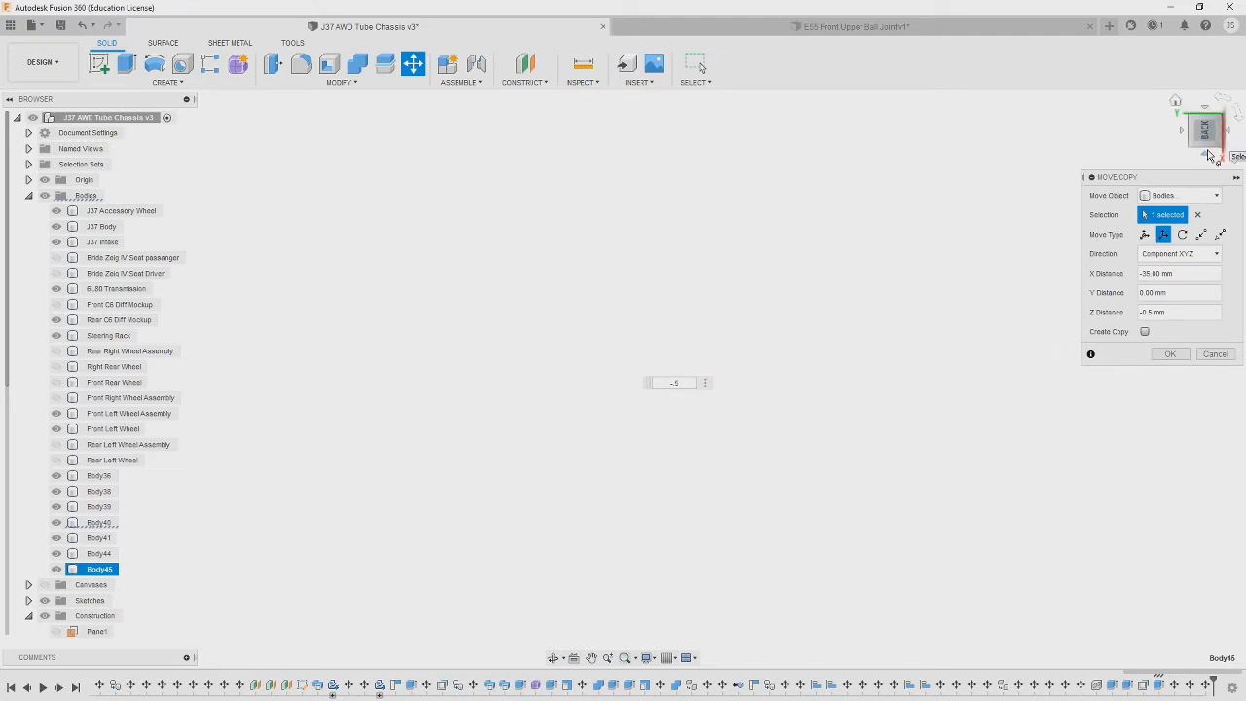
click(1207, 156)
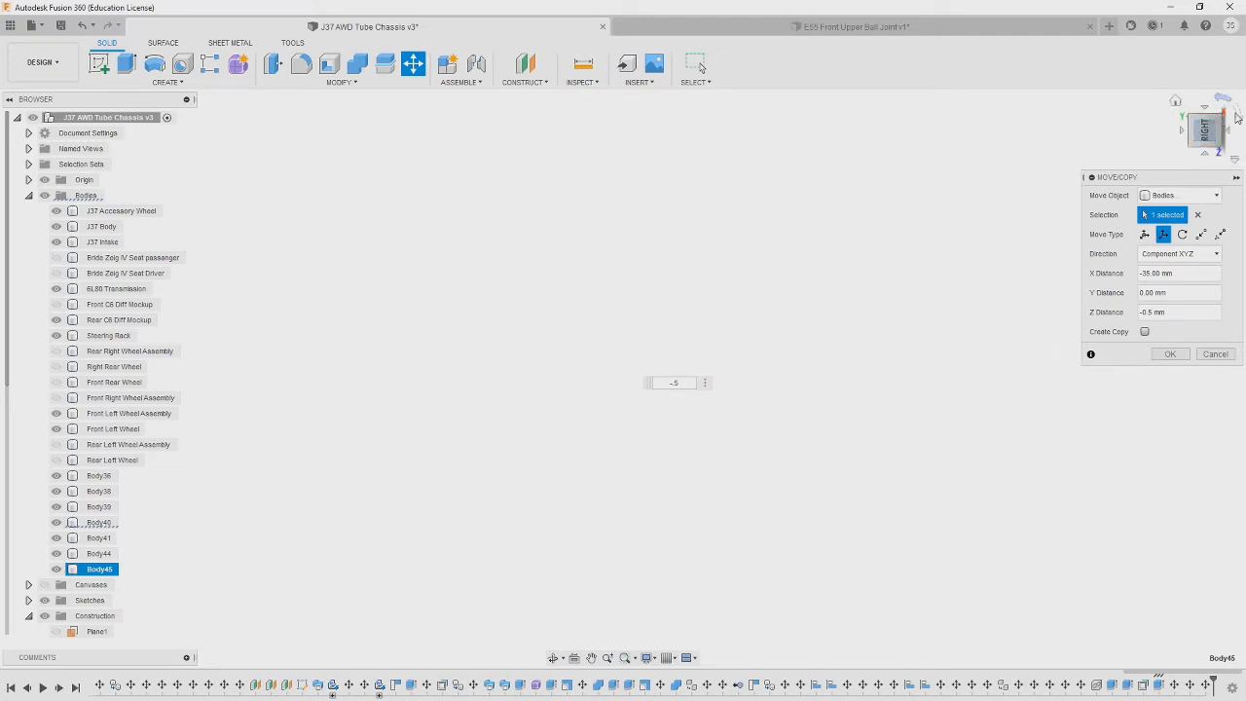
click(1238, 118)
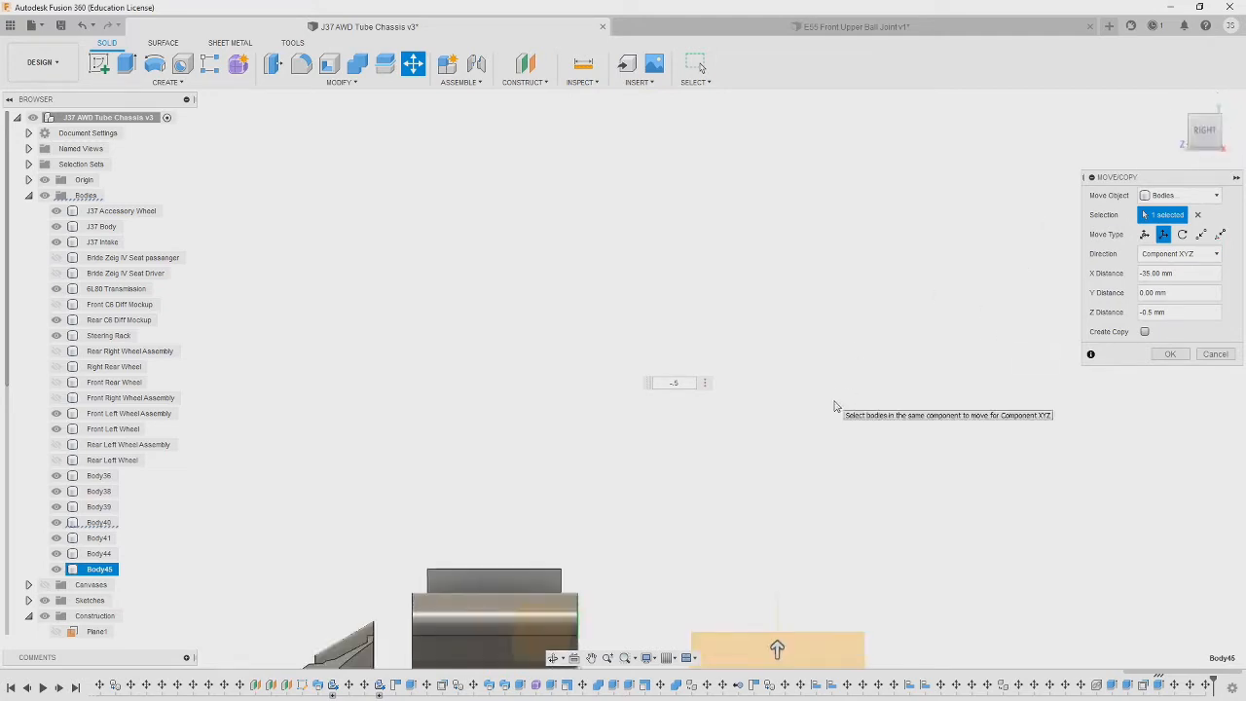
middle_drag(841, 480, 853, 353)
scroll(859, 413, up, 8)
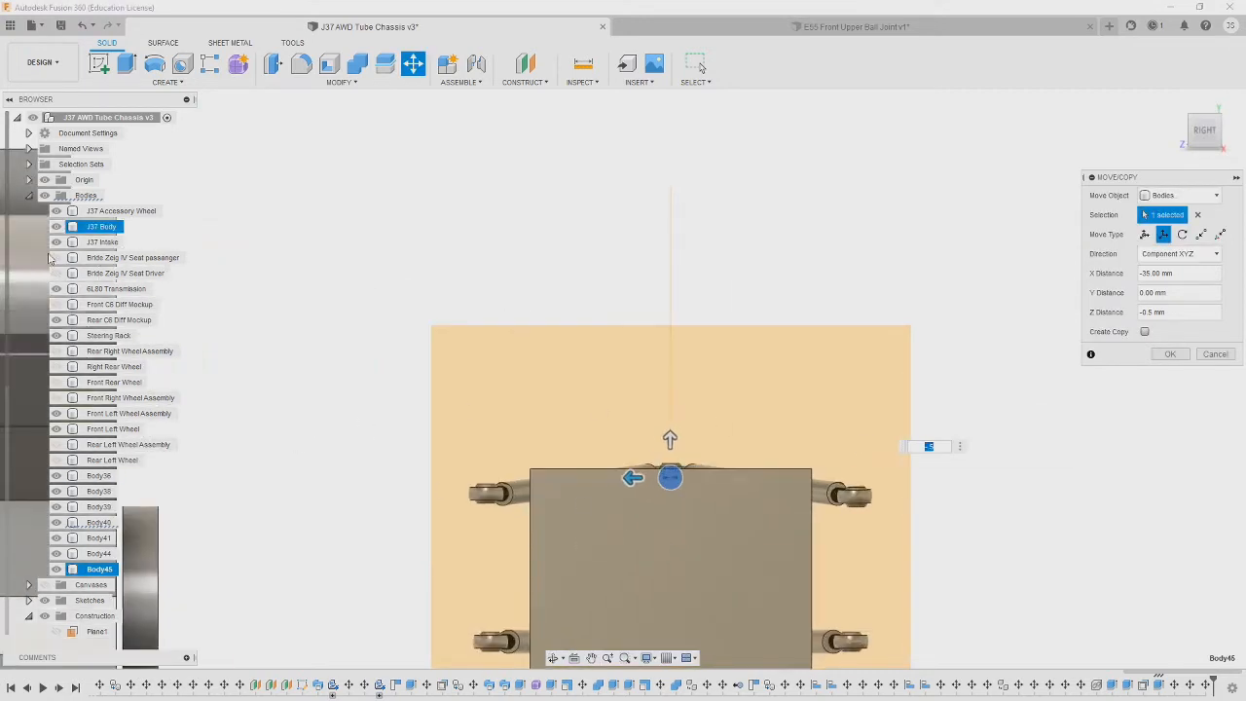
click(56, 320)
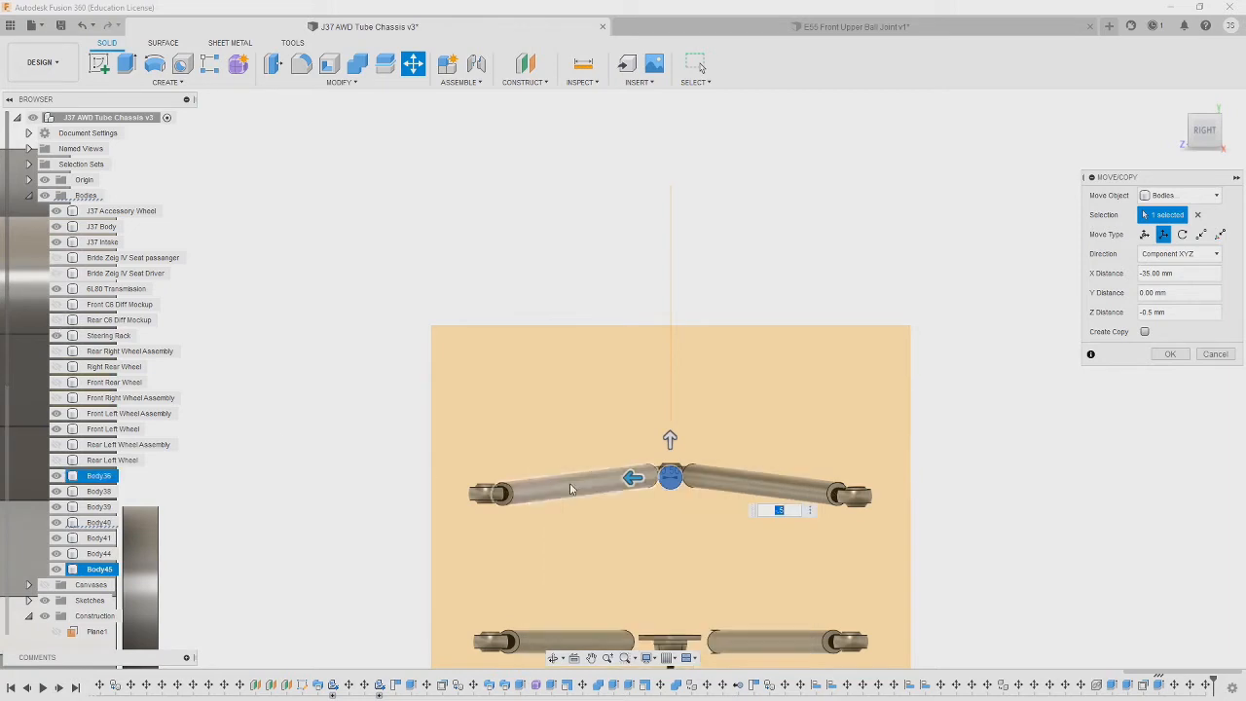
- Raise the weld-on cylinder 3 mm along Y between the upper control arm tubes and apply the move
scroll(909, 542, up, 4)
shift+middle_drag(1021, 407, 839, 514)
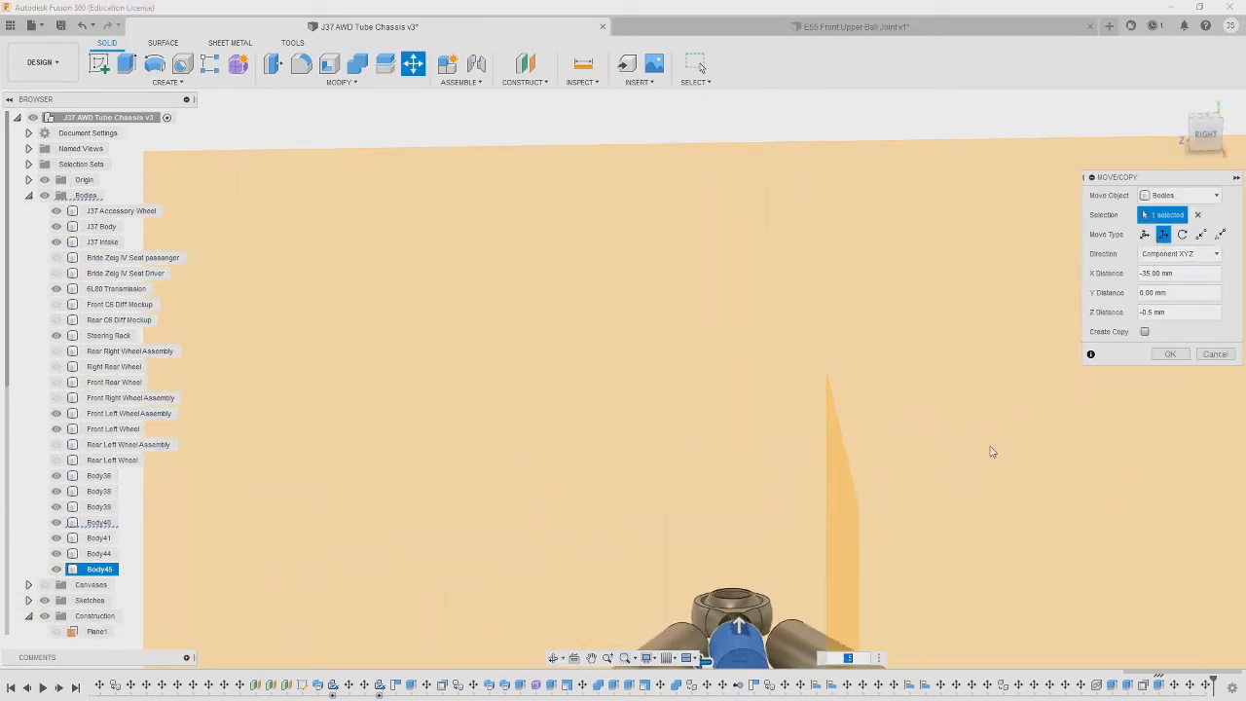
click(1205, 134)
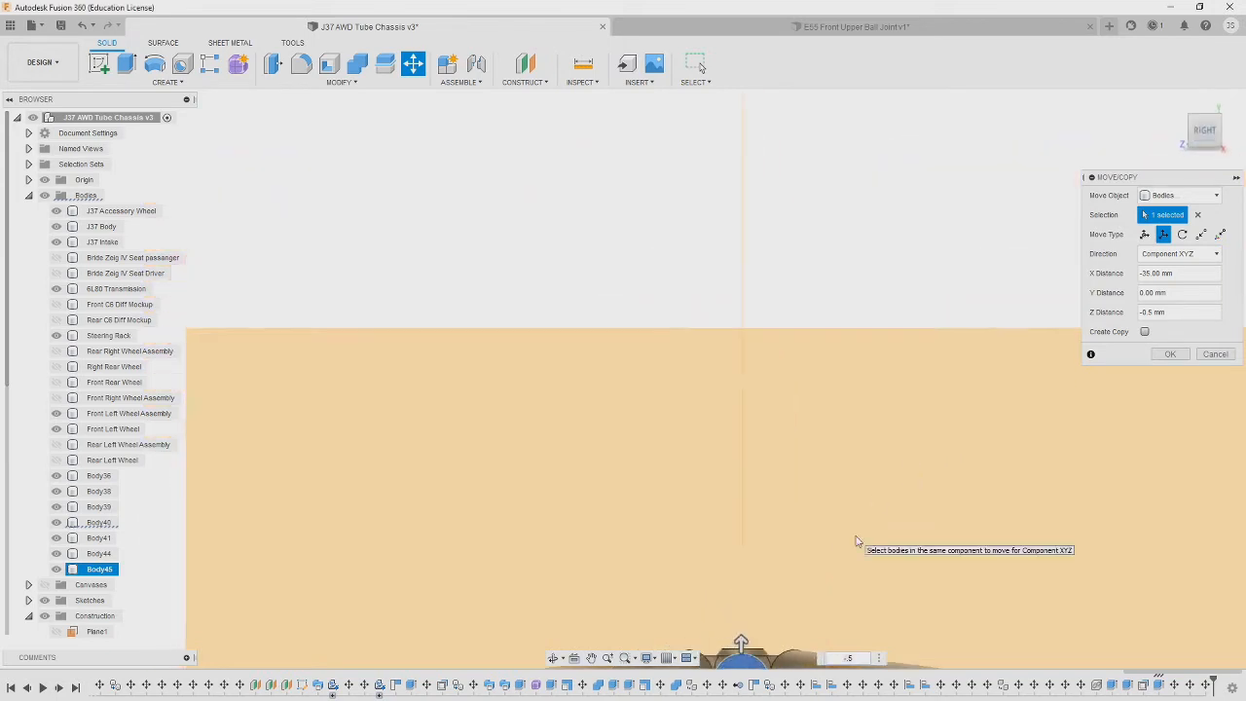
scroll(775, 363, up, 3)
scroll(705, 414, up, 2)
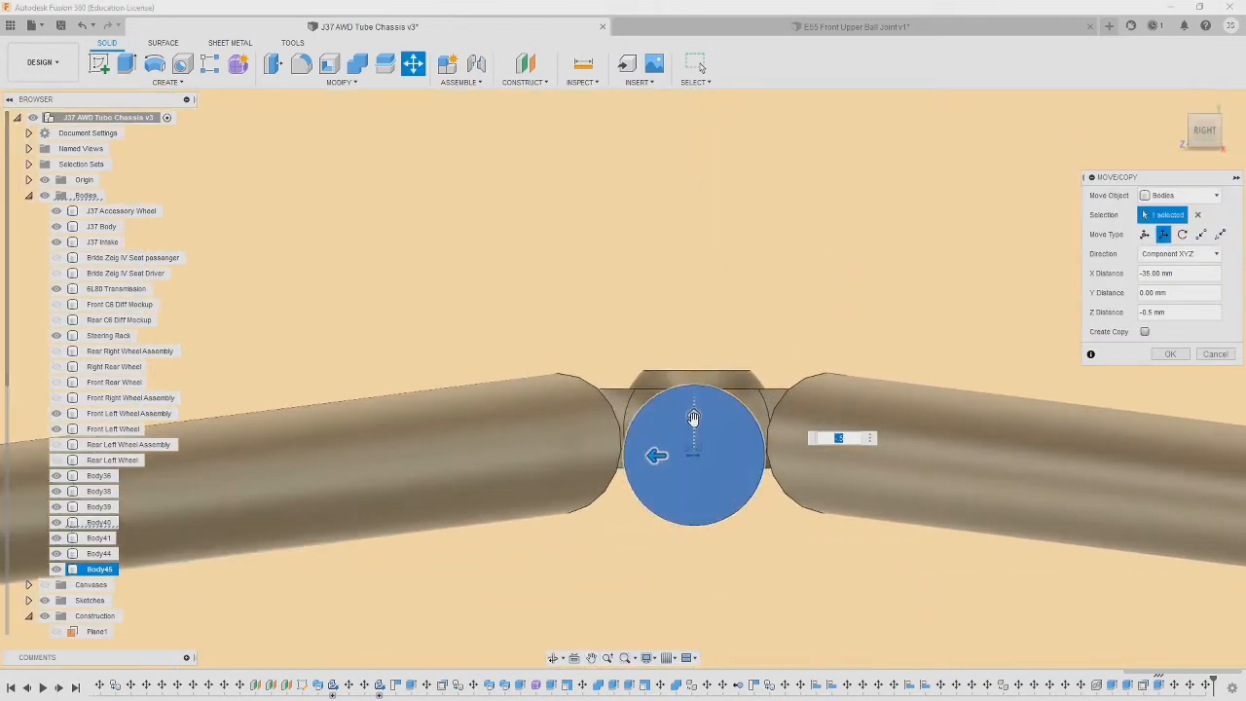
drag(693, 419, 697, 404)
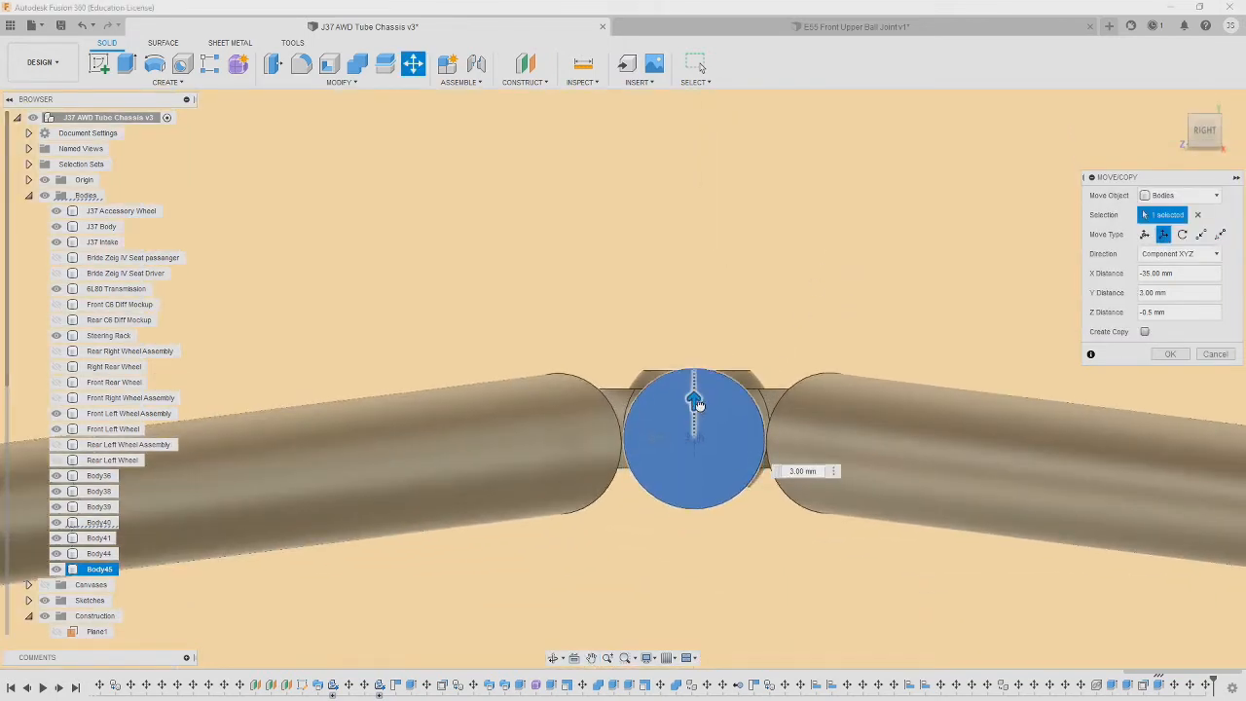
shift+middle_drag(971, 370, 938, 407)
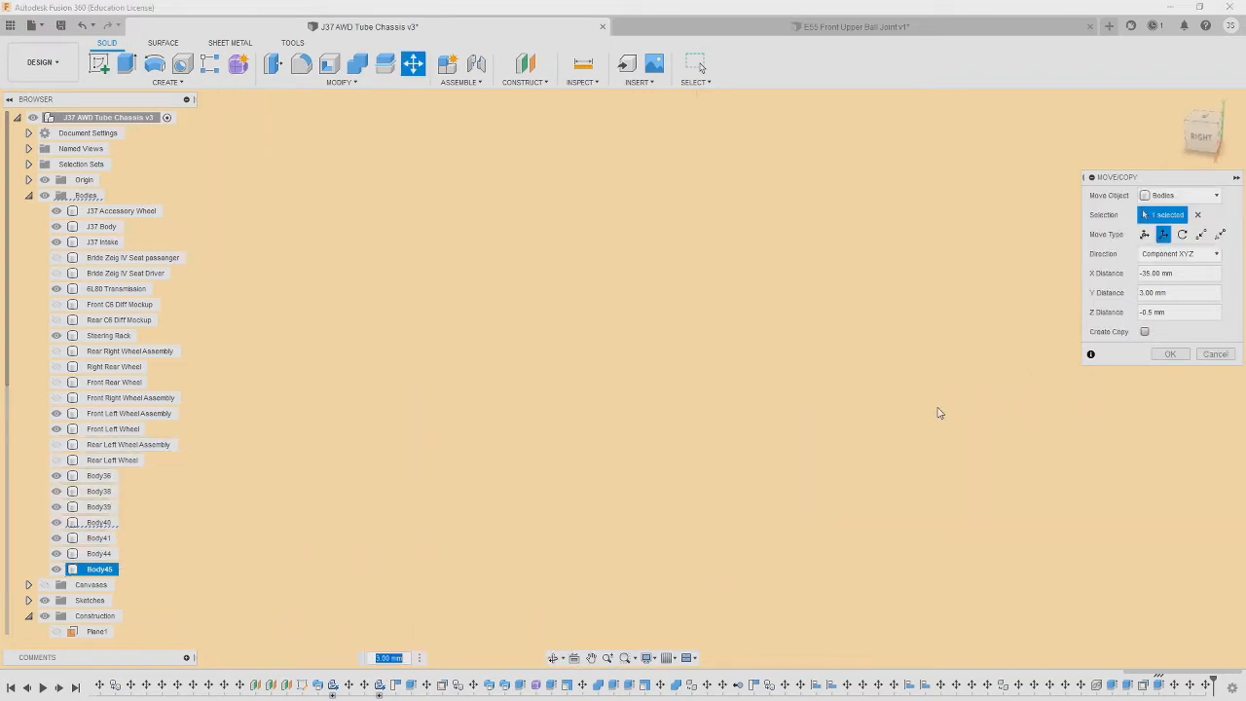
click(1158, 352)
shift+middle_drag(964, 487, 848, 450)
scroll(820, 289, up, 6)
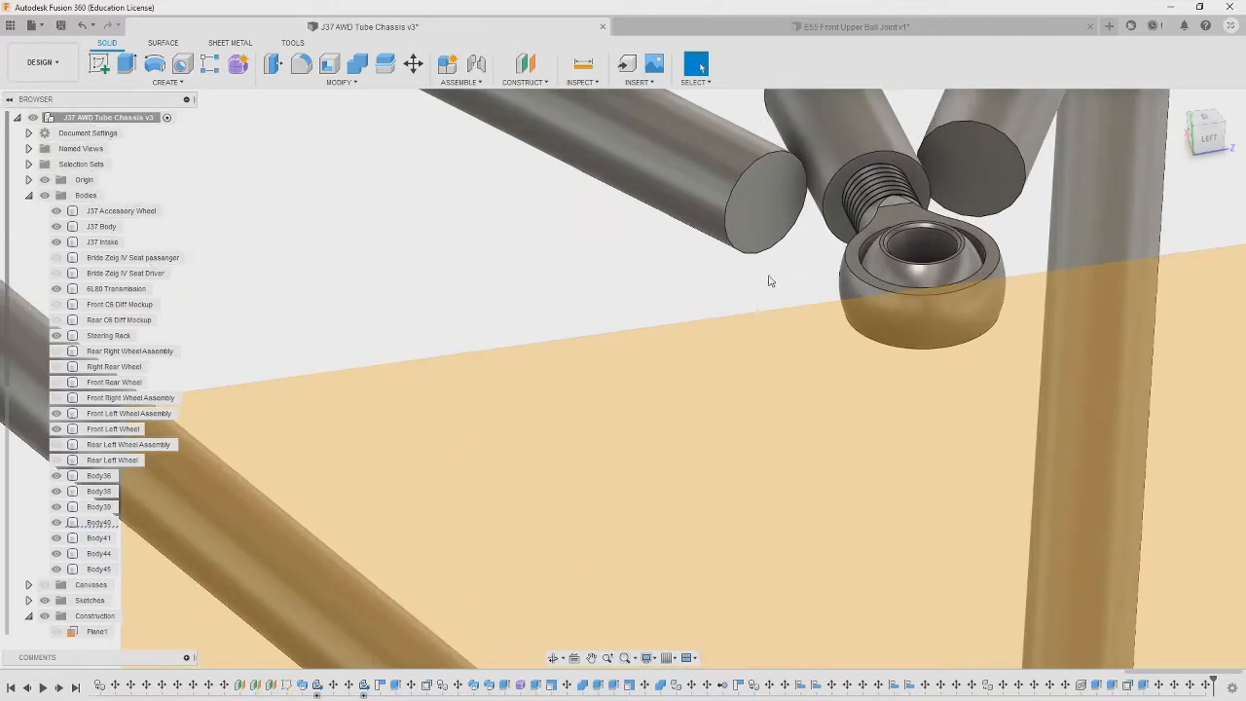
shift+middle_drag(769, 282, 678, 252)
click(678, 252)
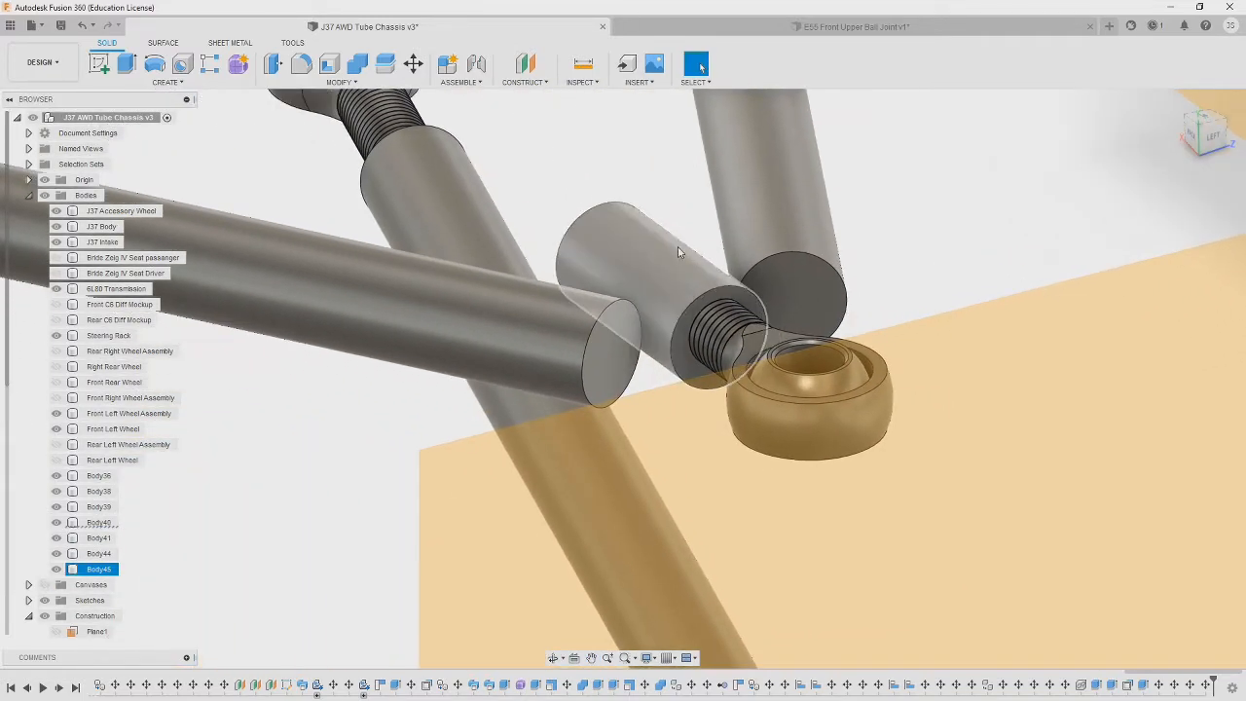
key(m)
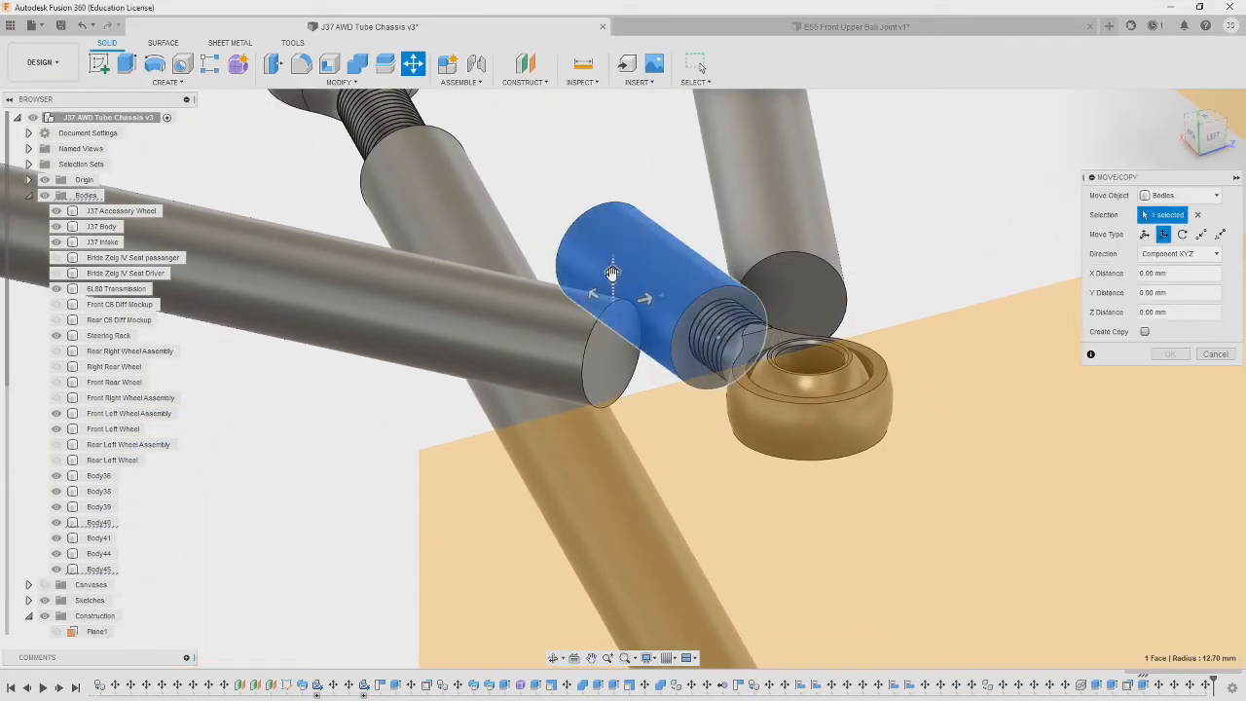
click(612, 273)
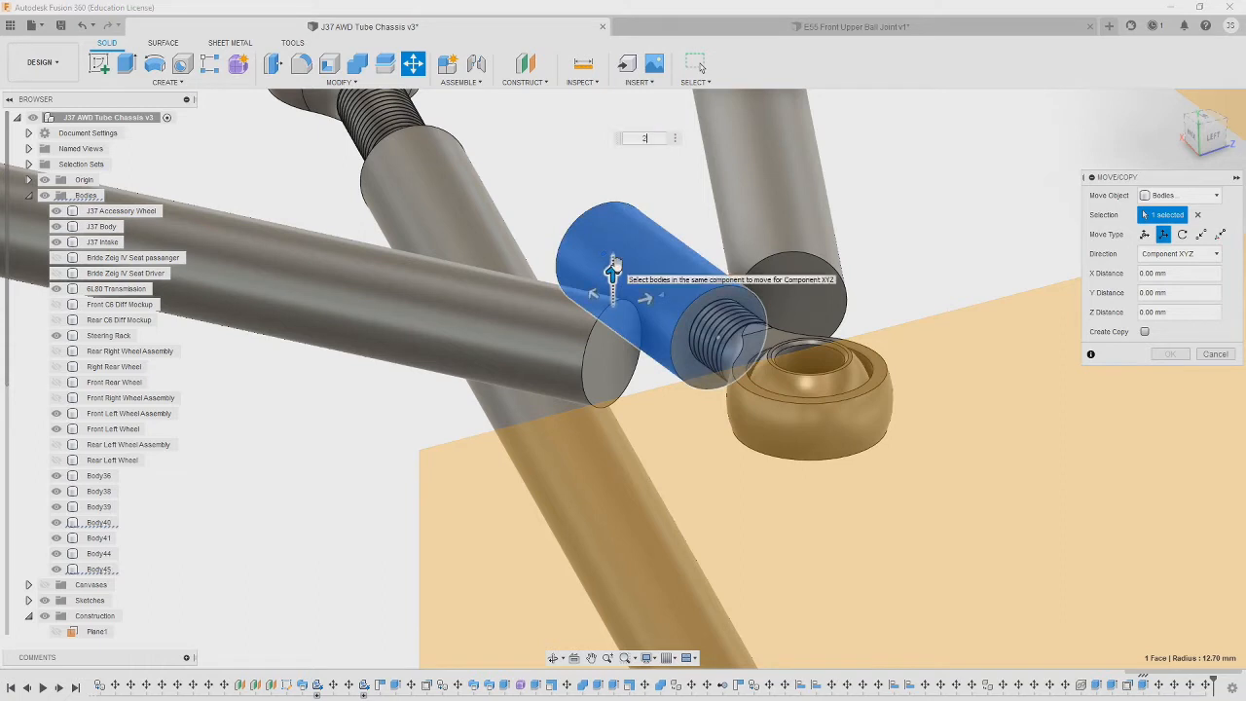
text(2)
text(1)
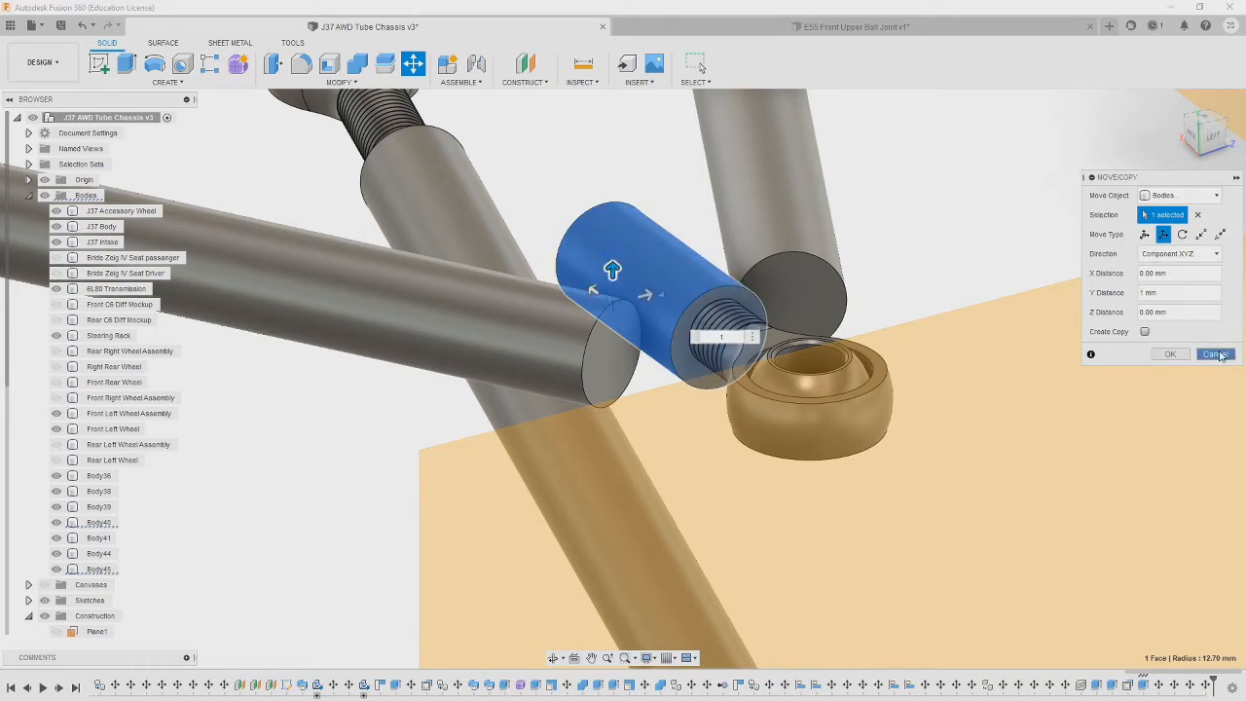
click(1170, 354)
- Move the weld-on cylinder body up another 1 mm along Y to align it with the rod end's threads
key(m)
click(638, 243)
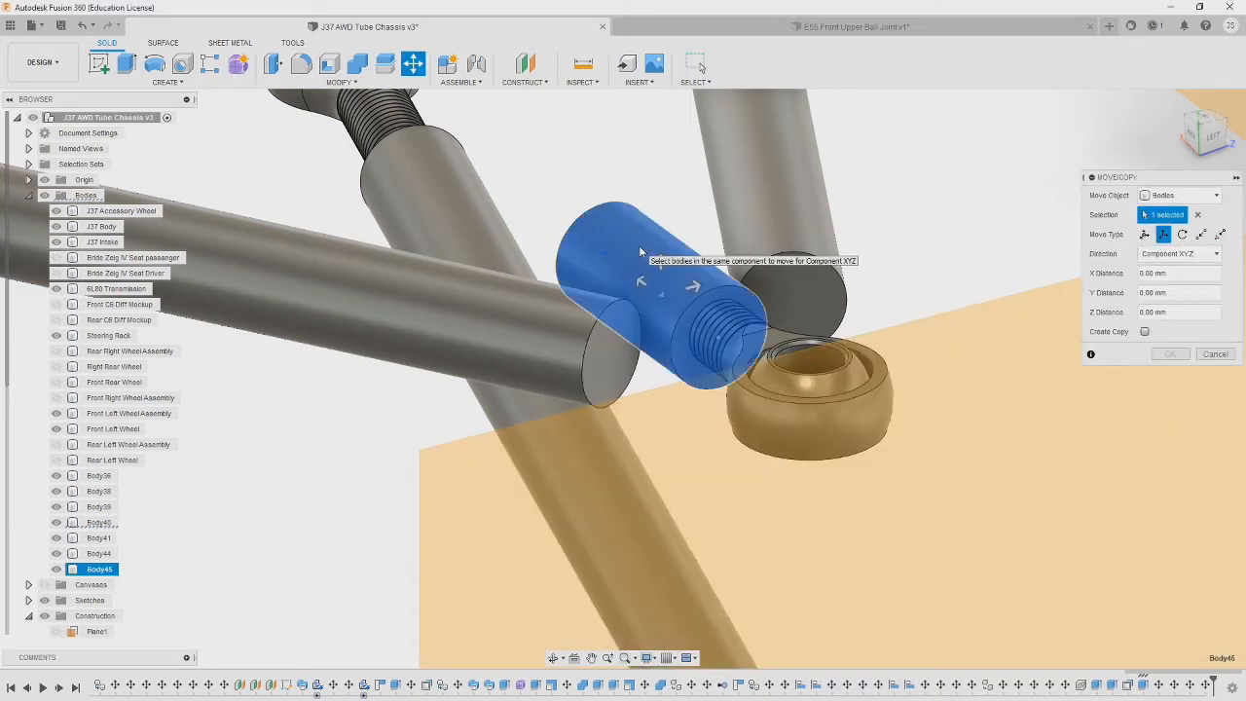
drag(662, 264, 662, 250)
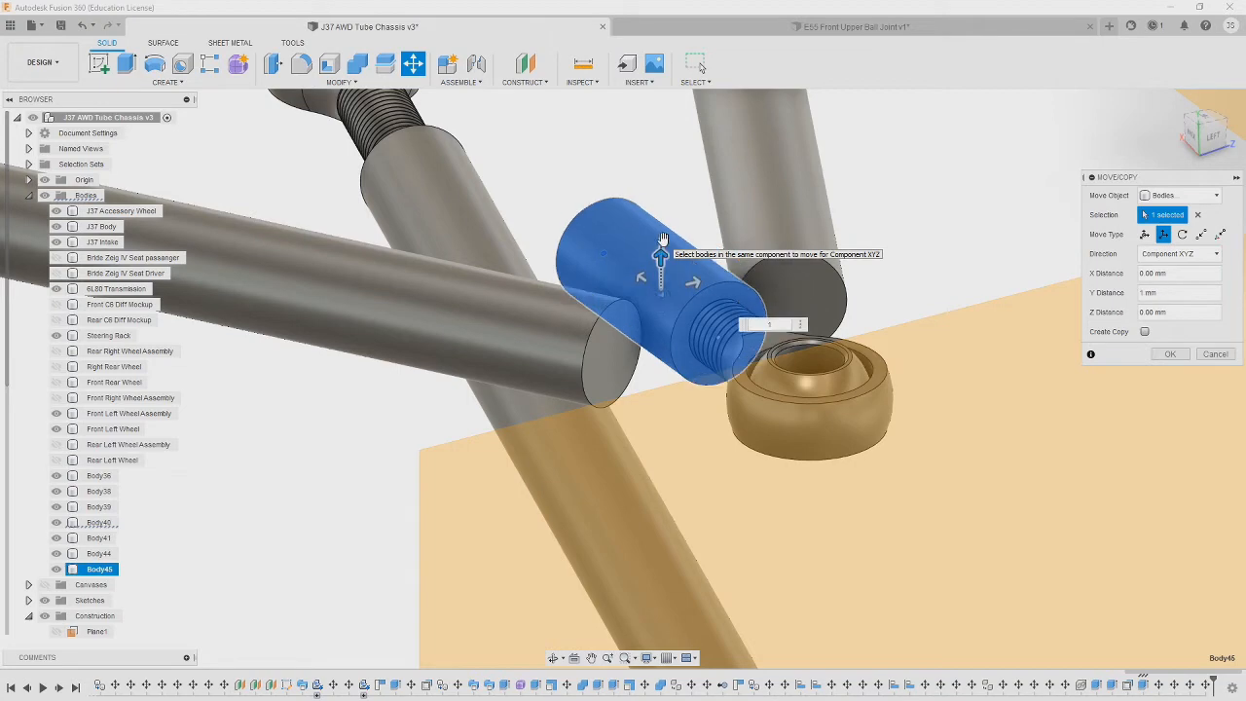
click(1170, 354)
- Examine how the upper control arm tubes meet the weld-on cylinder and rod end, from an angle and from above
shift+middle_drag(737, 458, 305, 487)
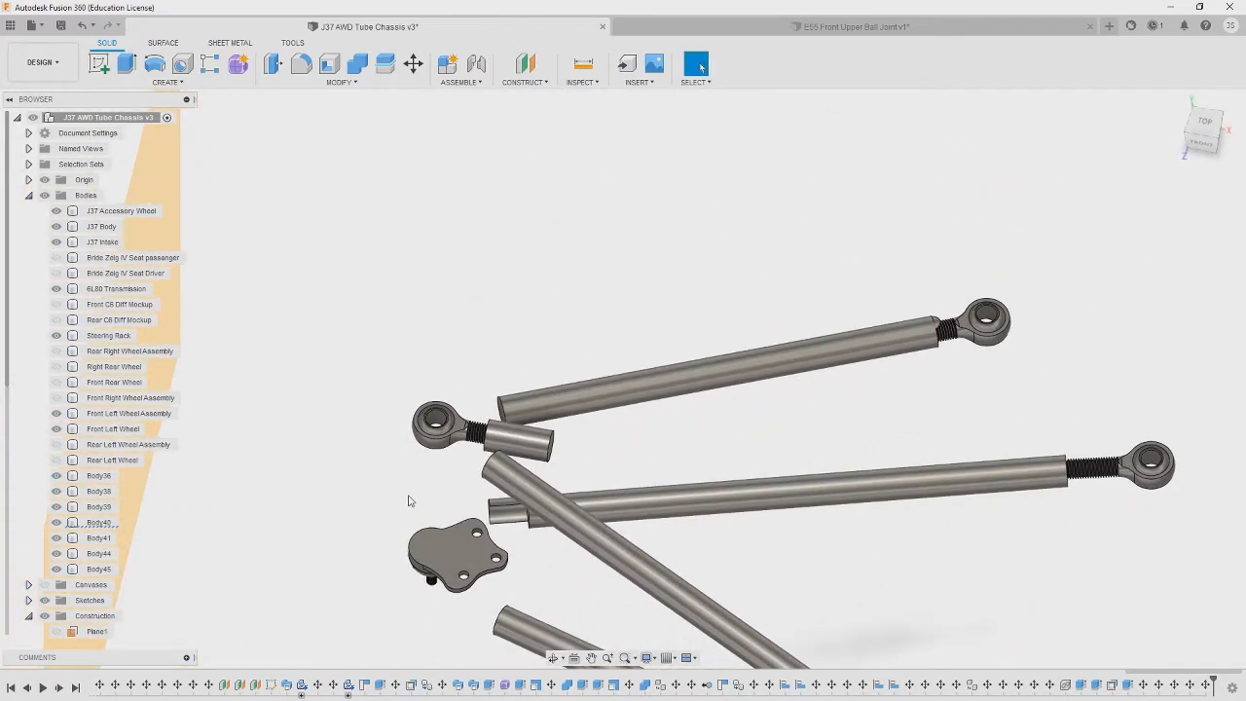
scroll(651, 537, up, 2)
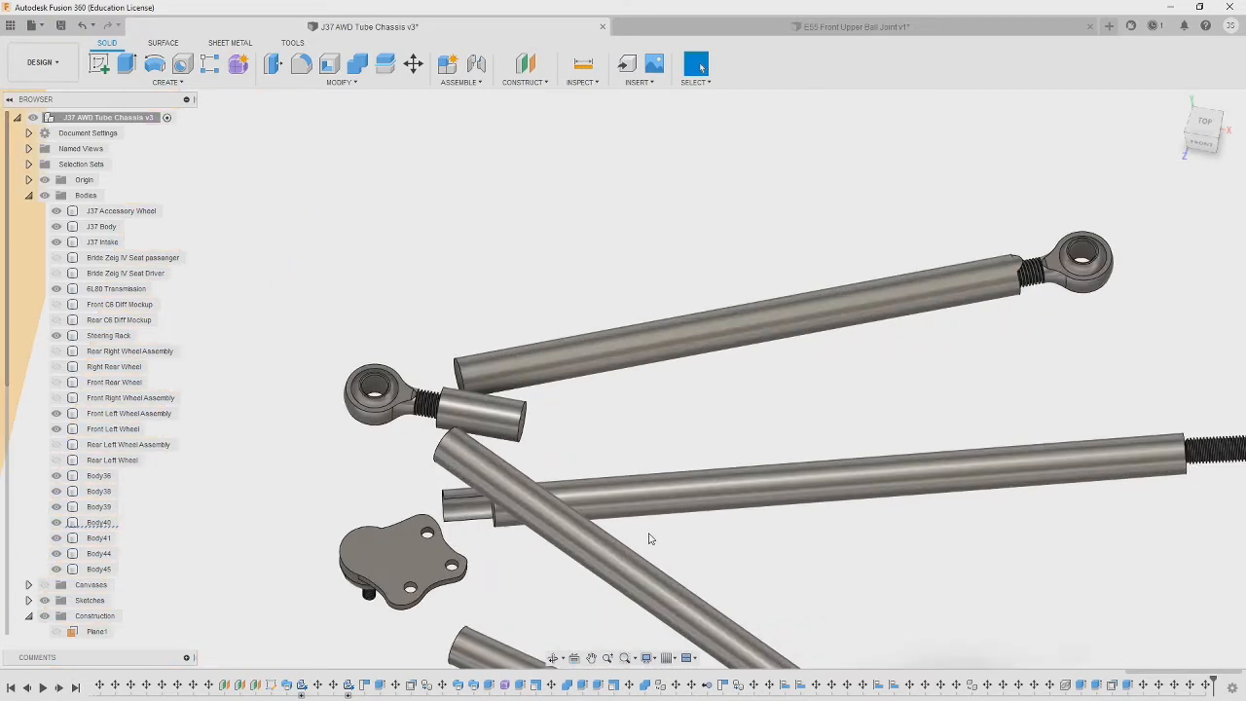
shift+middle_drag(651, 538, 558, 552)
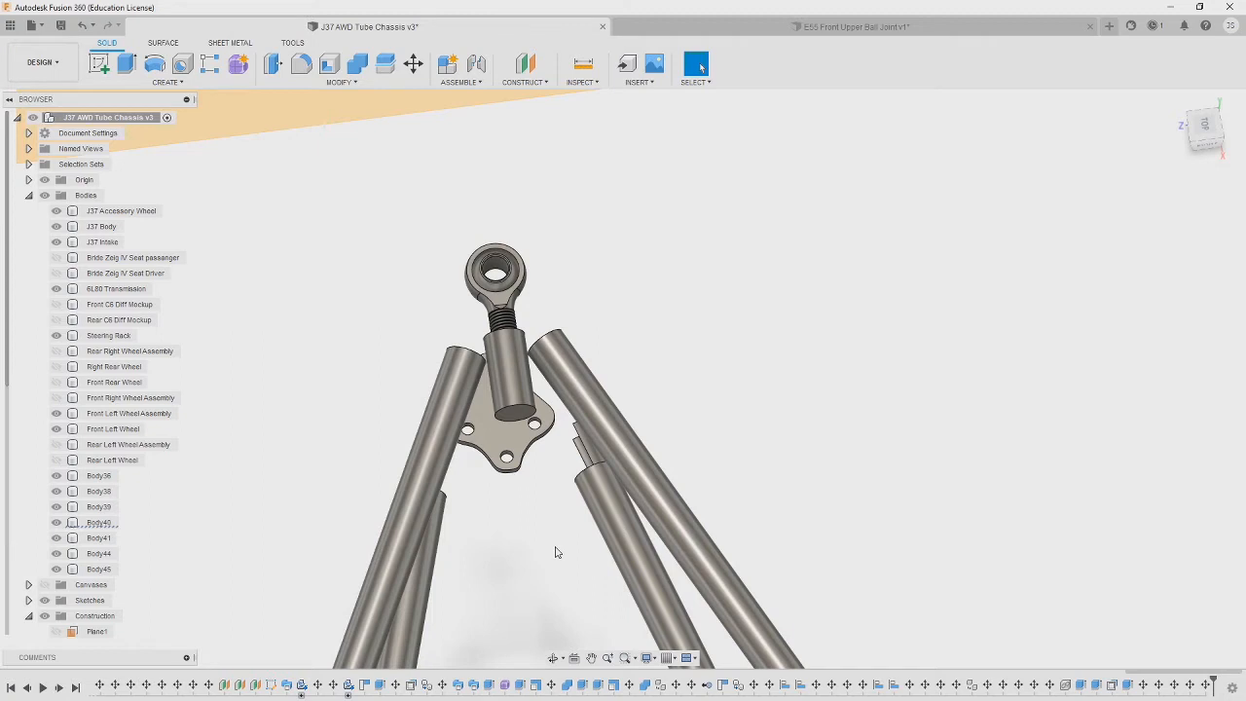
click(1210, 128)
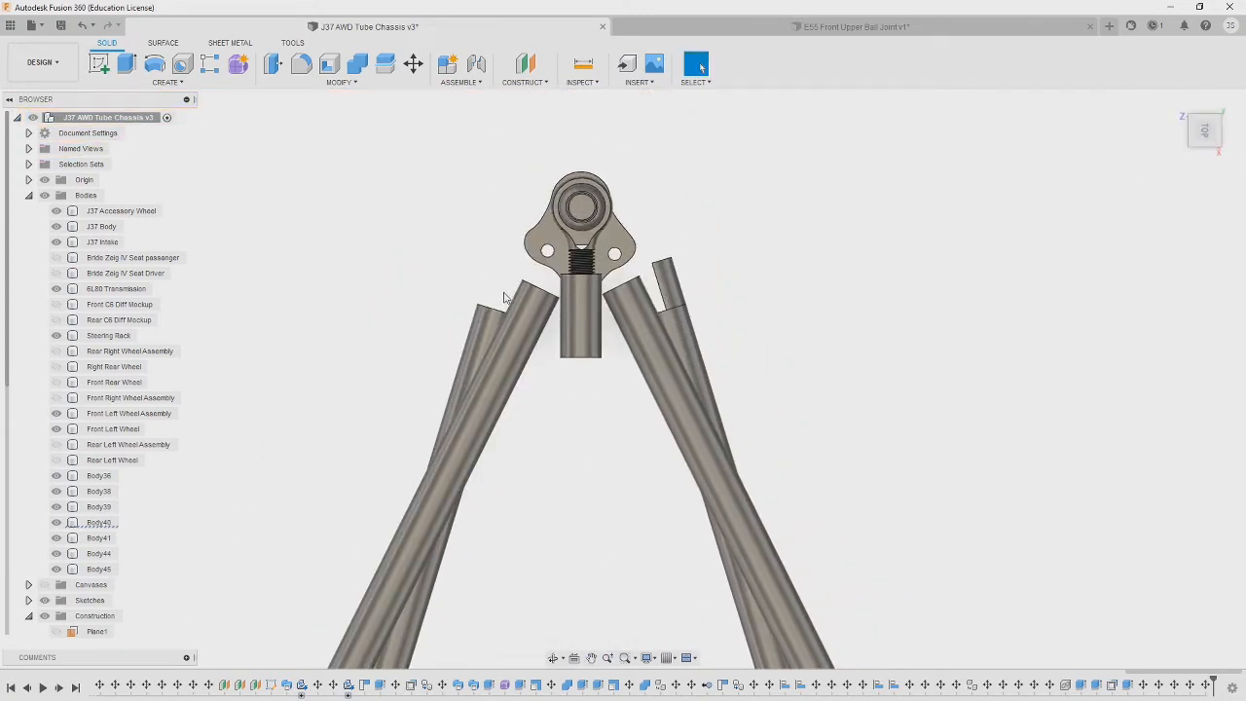
click(539, 308)
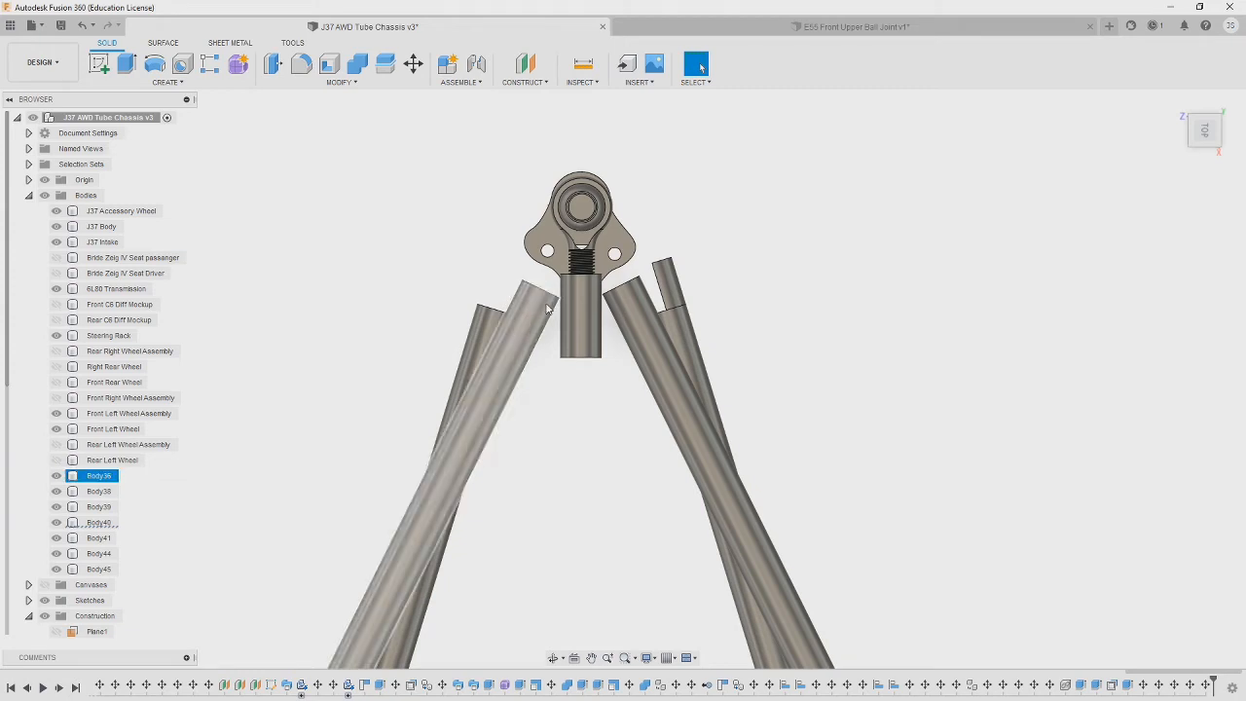
click(609, 299)
click(578, 319)
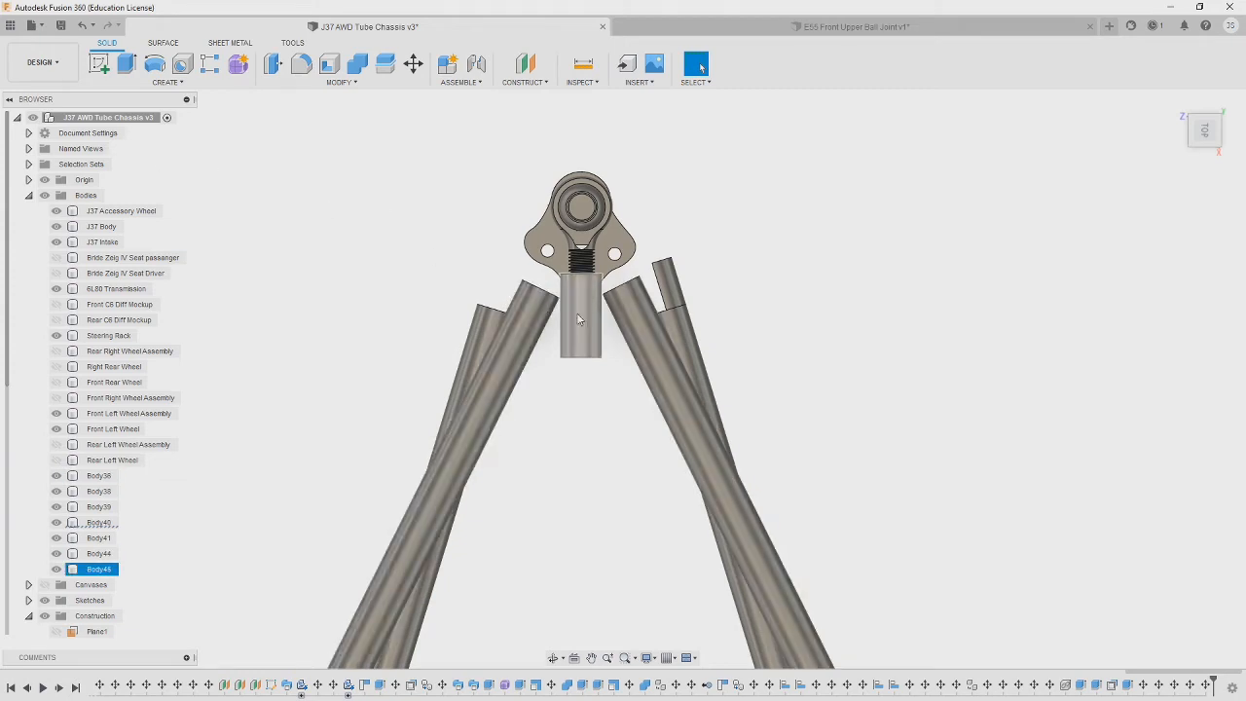
scroll(578, 320, down, 5)
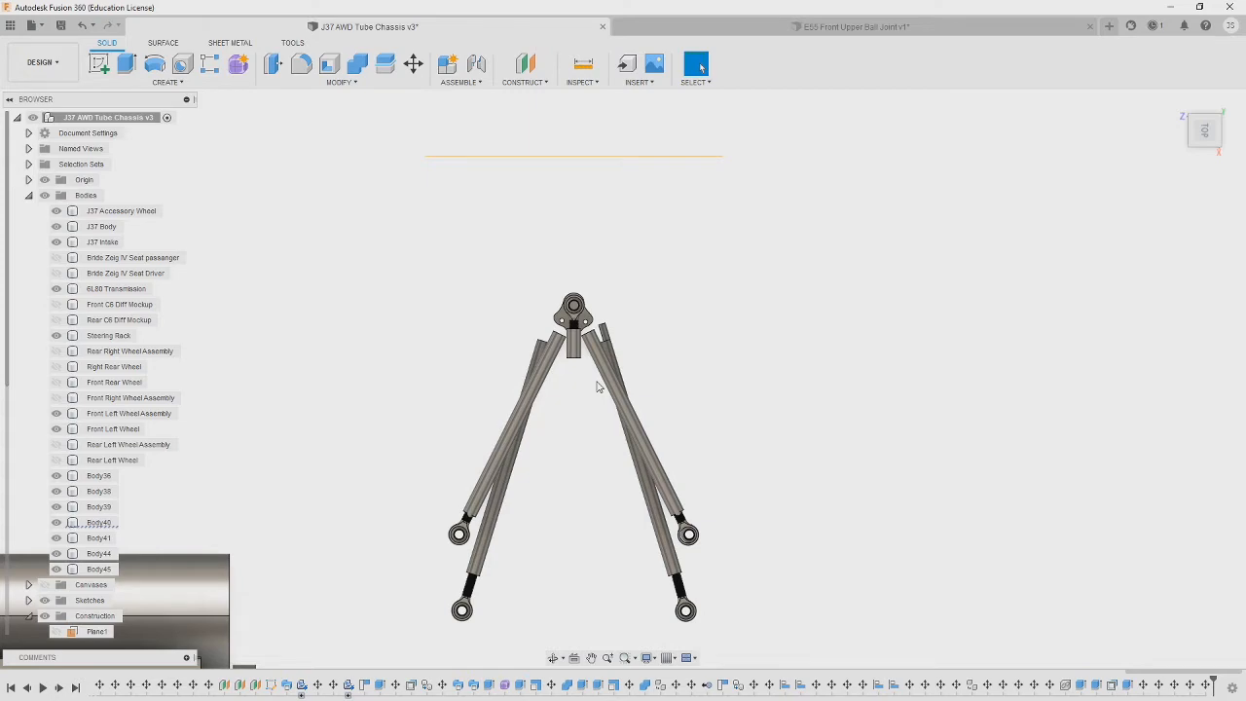
- Select the two upper control arm tubes and the weld-on cylinder, create a new empty design, and return to the J37 AWD chassis
shift+middle_drag(597, 387, 448, 408)
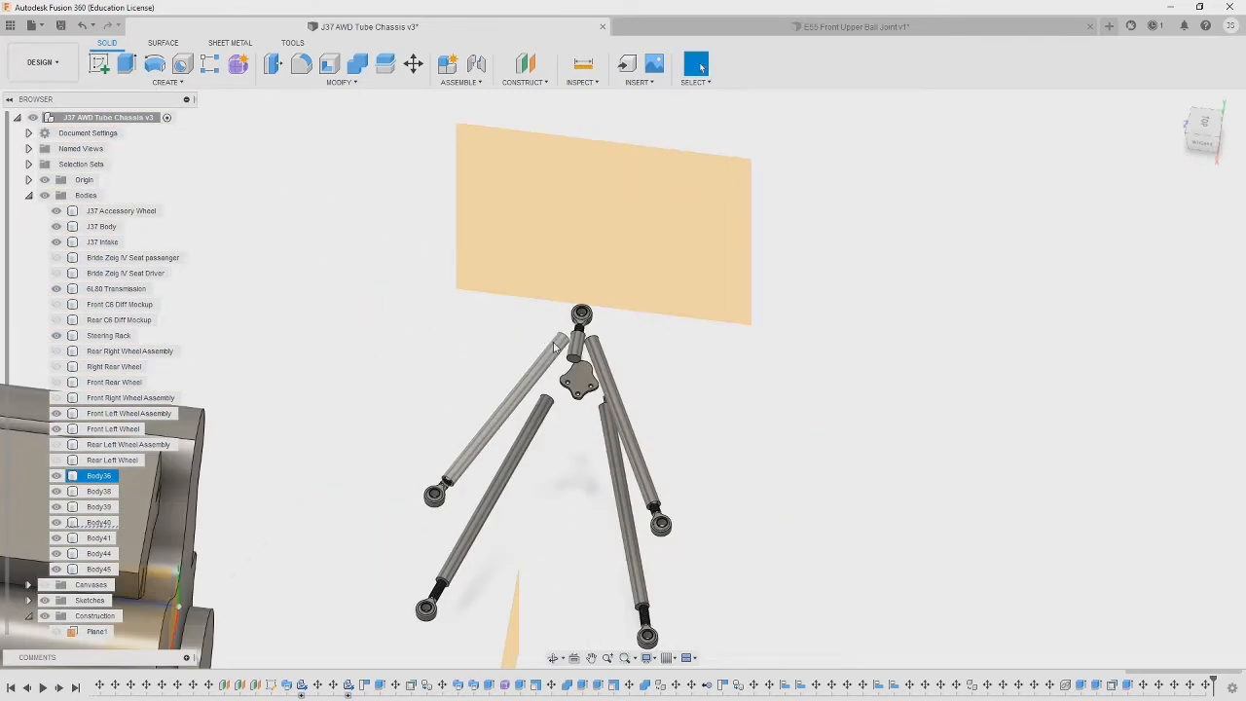
shift+middle_drag(589, 456, 558, 463)
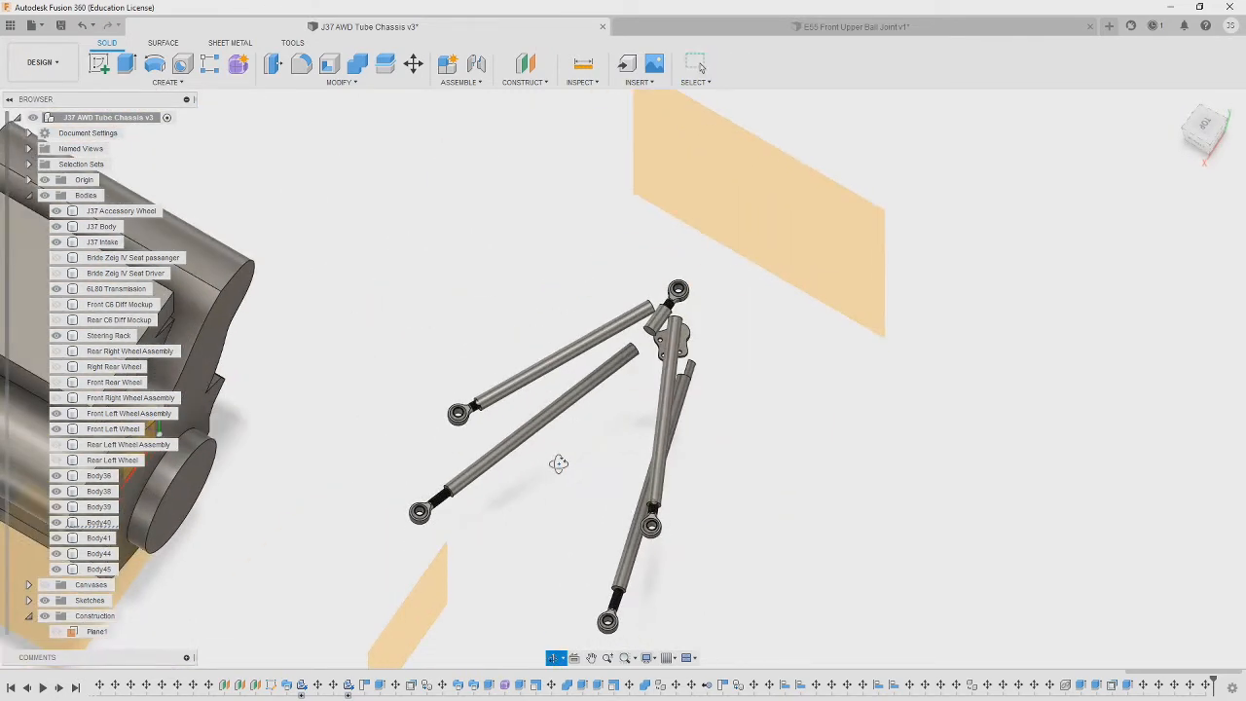
click(658, 443)
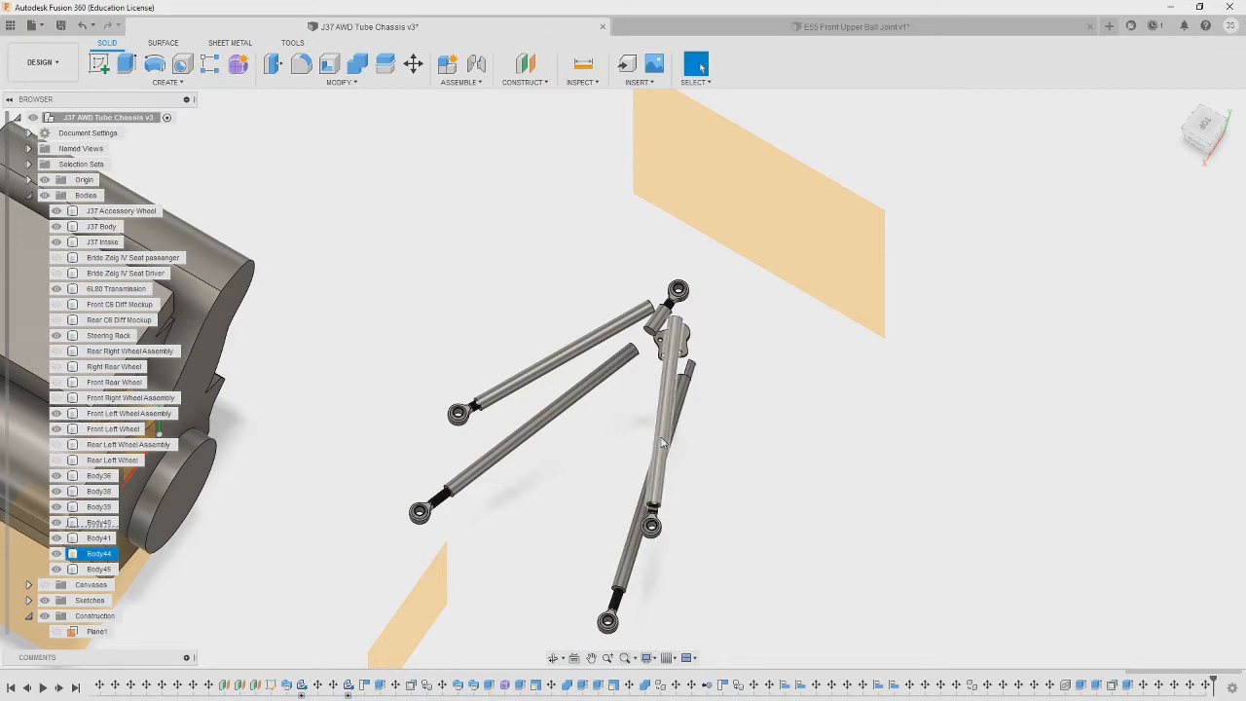
scroll(665, 442, up, 3)
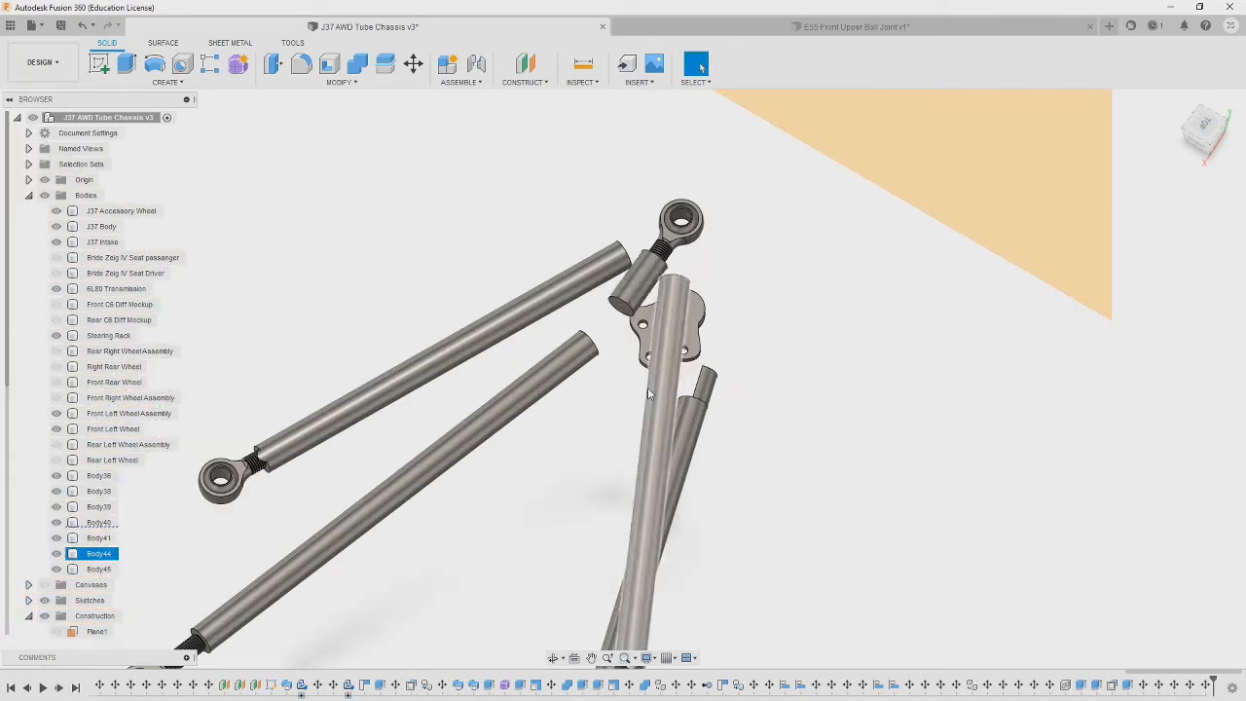
click(601, 283)
ctrl+click(668, 300)
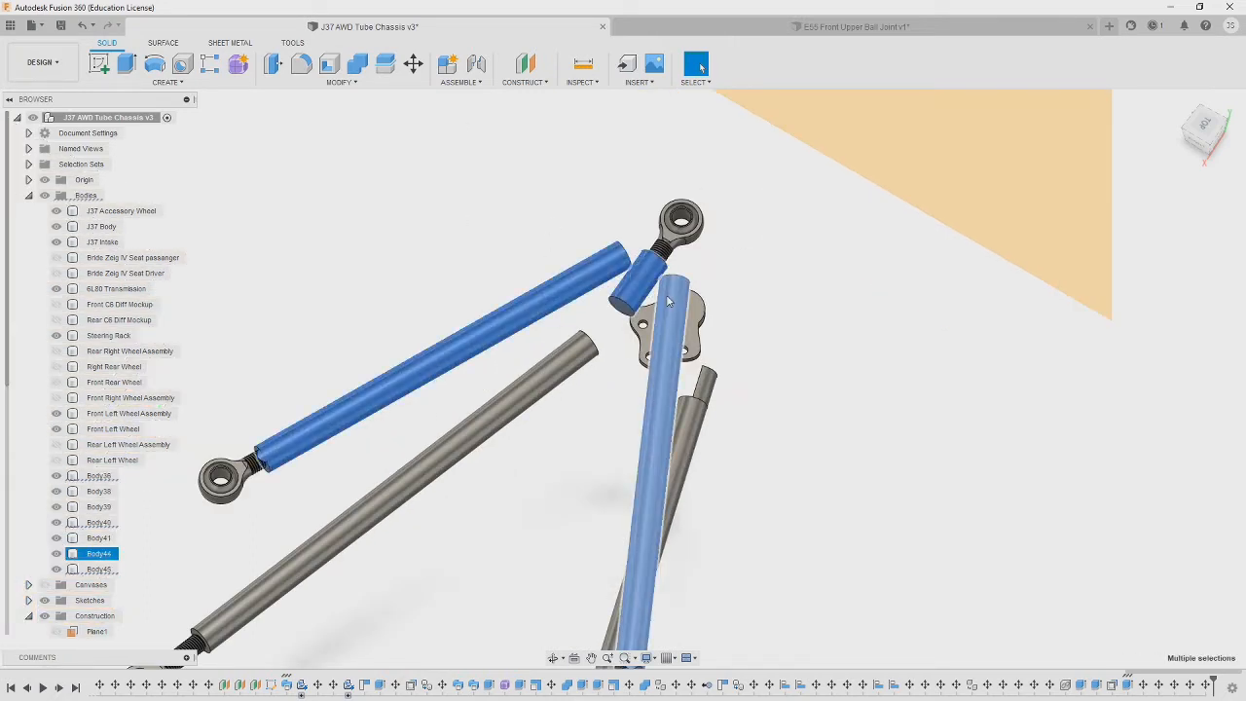
key(ctrl+n)
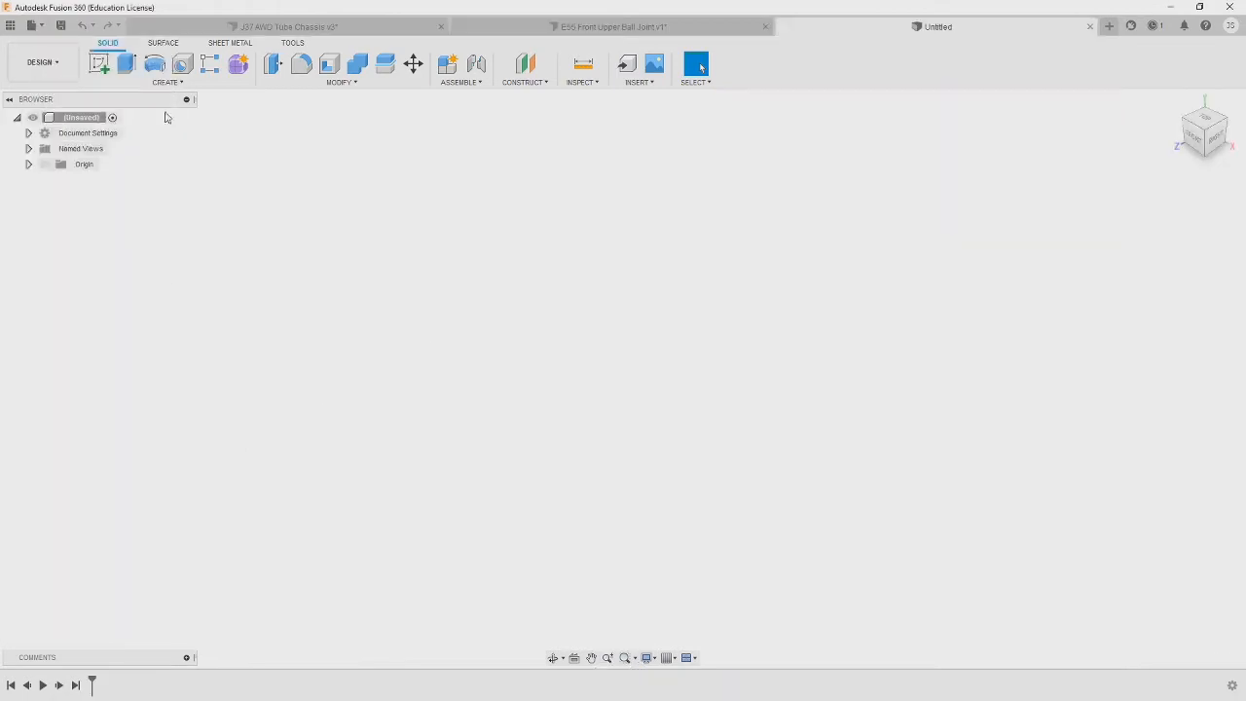
click(389, 28)
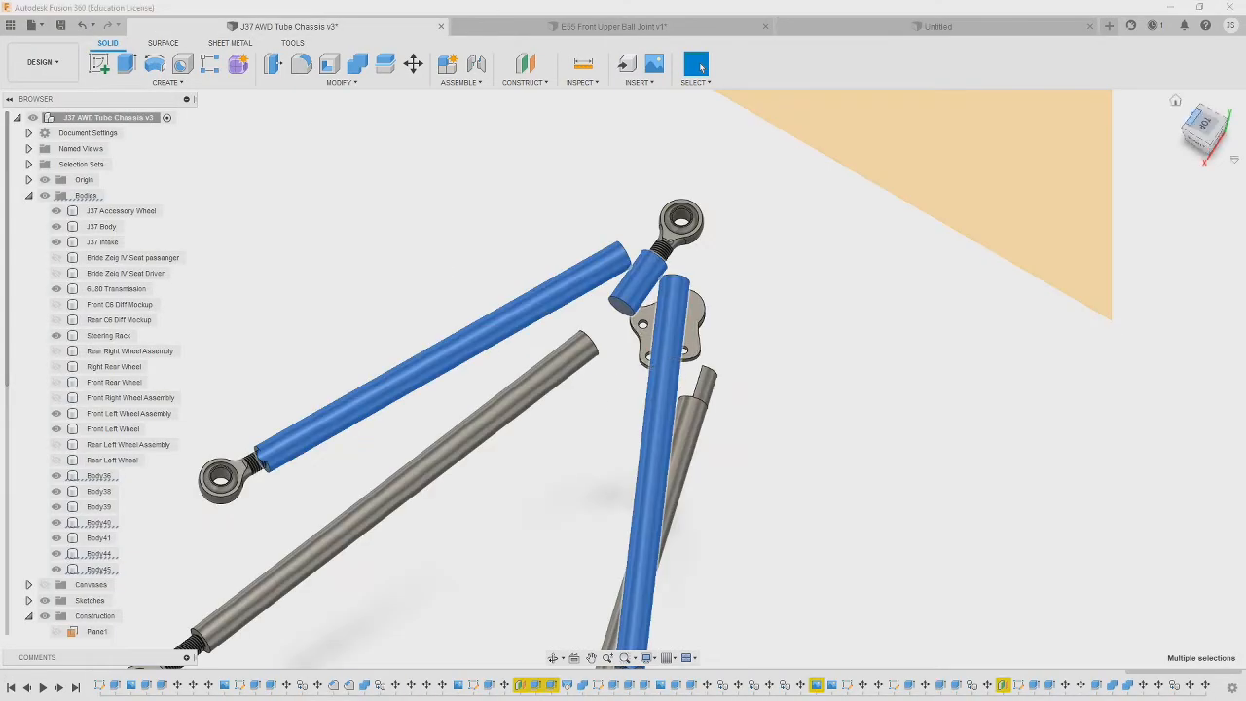
- Switch to the web browser, search for "fusion 360 copy components between projects" and look at the first result
key(alt+Tab)
click(333, 12)
text(fusion 360 crea)
key(BackSpace)
key(BackSpace)
key(BackSpace)
text(opy components between projects)
key(Return)
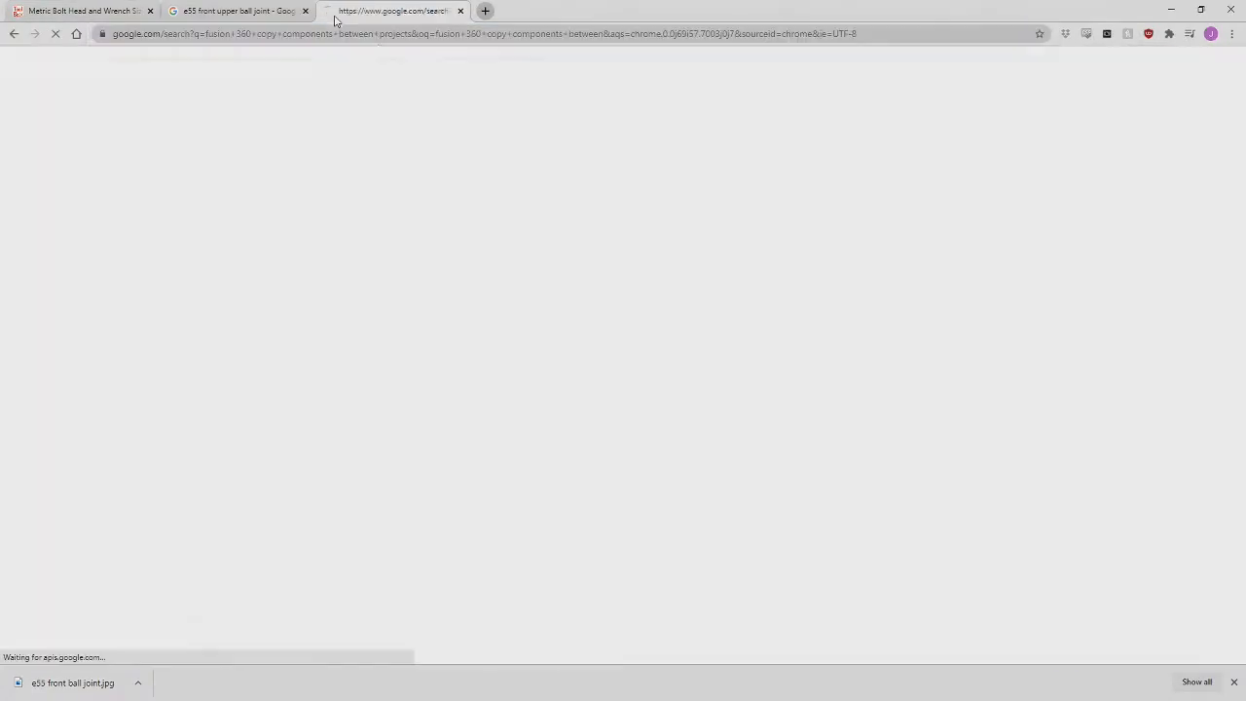
click(308, 181)
click(214, 34)
click(14, 34)
- Change the search to "fusion 360 copy body between projects" and open the "Copy and Paste between projects" forum thread
click(250, 78)
key(BackSpace)
key(BackSpace)
key(BackSpace)
key(BackSpace)
key(BackSpace)
key(BackSpace)
key(BackSpace)
key(BackSpace)
key(BackSpace)
key(BackSpace)
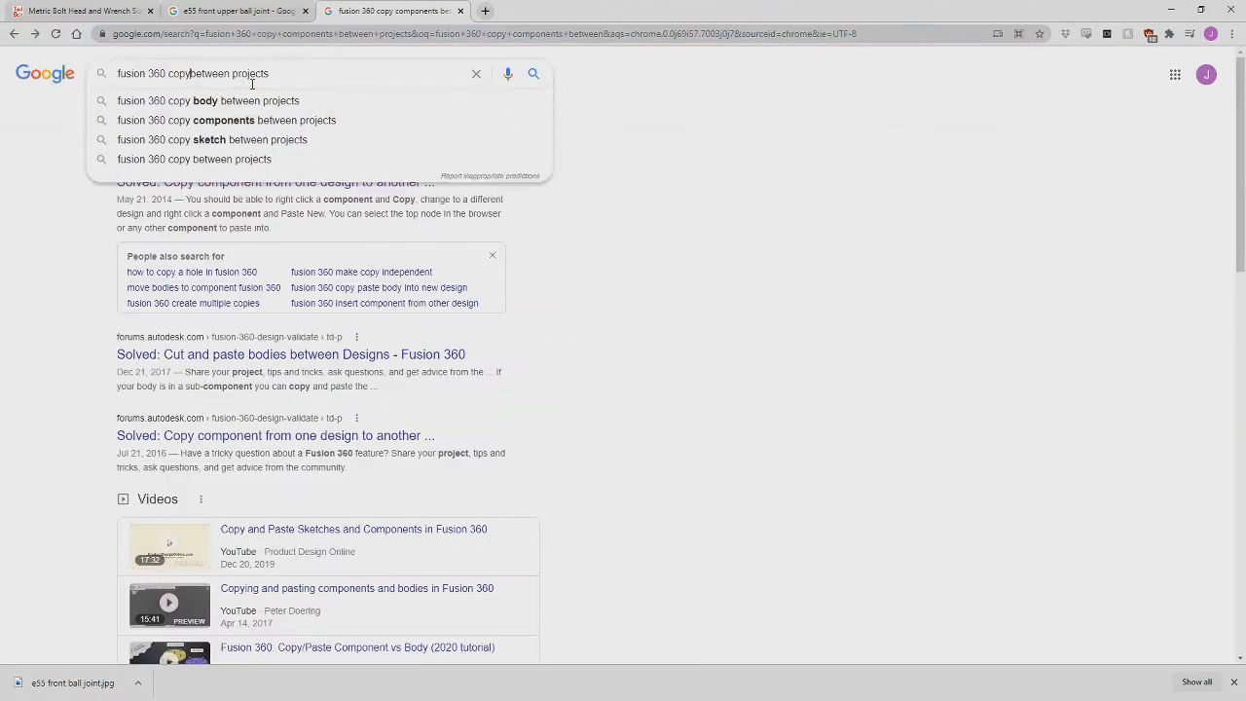
text(body)
key(Return)
click(261, 179)
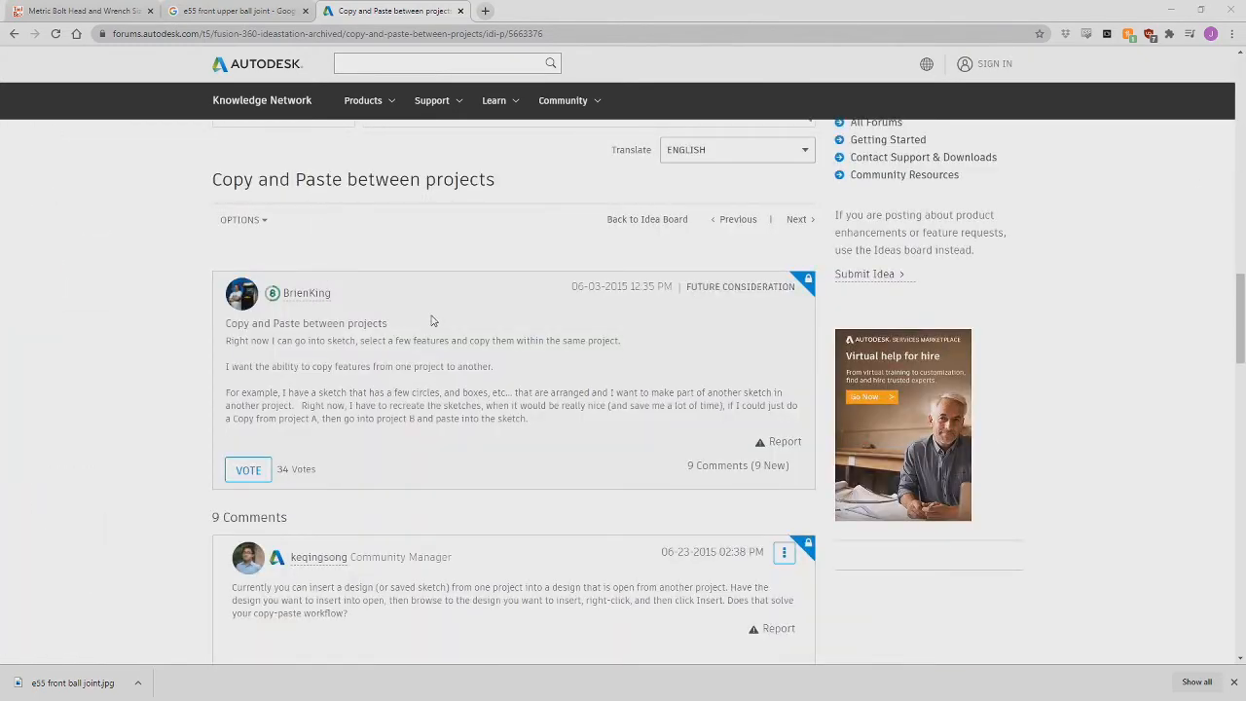
- Check Fusion 360's commands for the reselected upper arm tubes and weld-on cylinder, and read the comments in the browser's forum thread
key(alt+Tab)
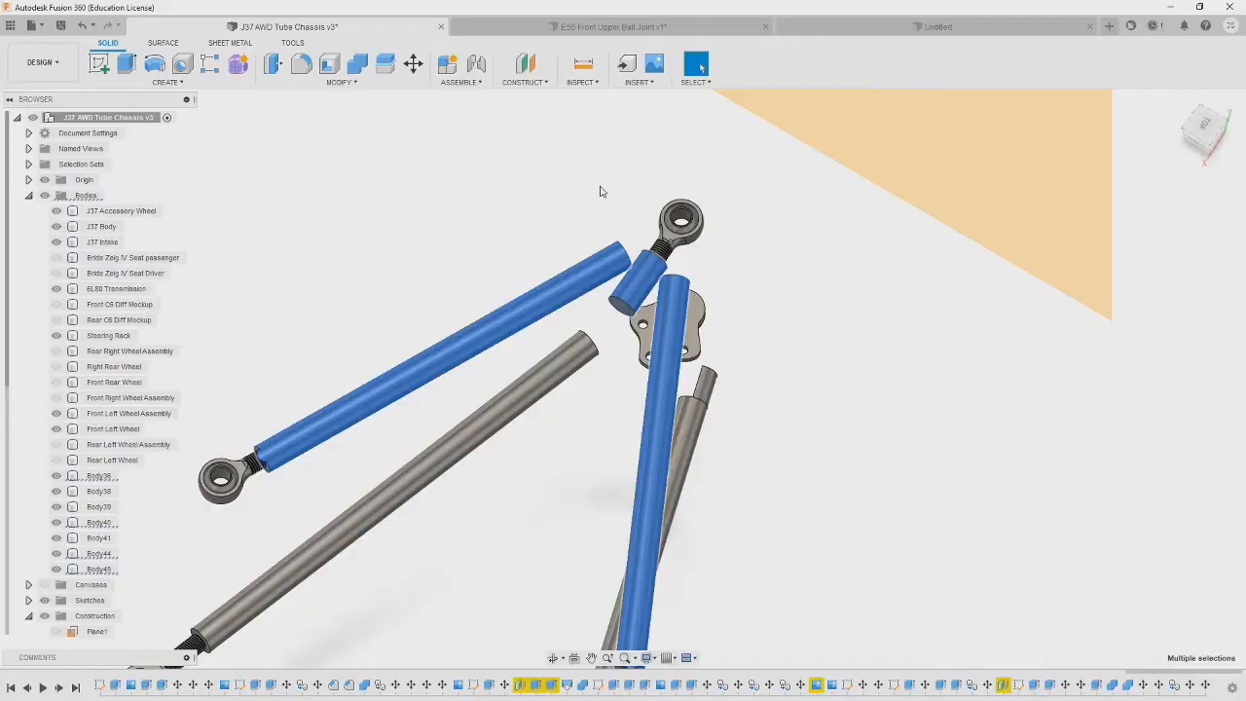
click(639, 82)
click(431, 200)
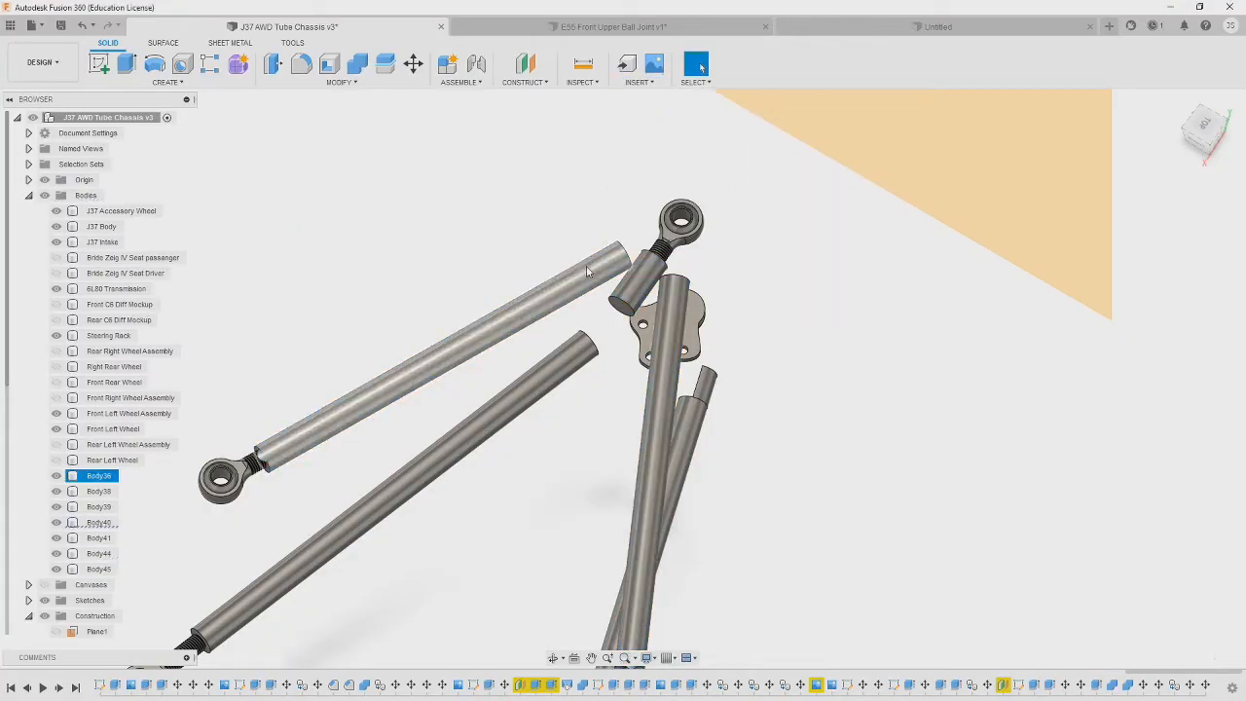
right_click(681, 297)
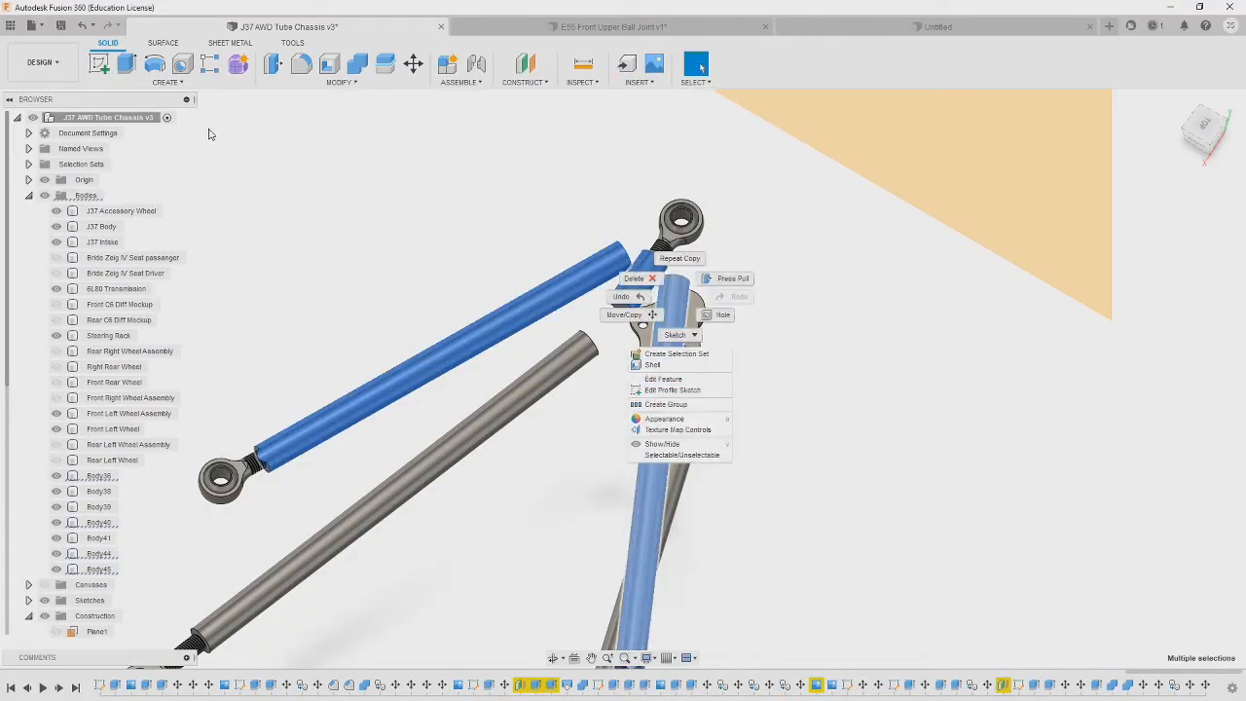
key(Escape)
shift+middle_drag(681, 379, 617, 258)
right_click(617, 258)
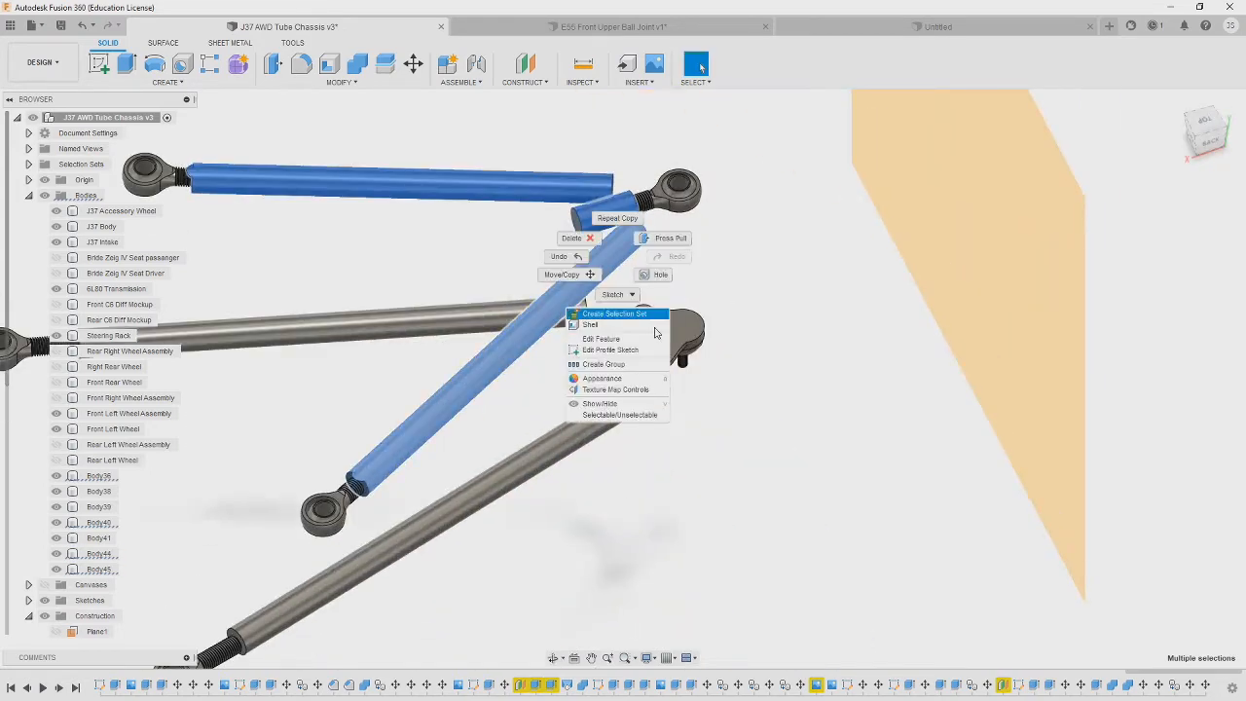
key(Escape)
scroll(124, 382, down, 2)
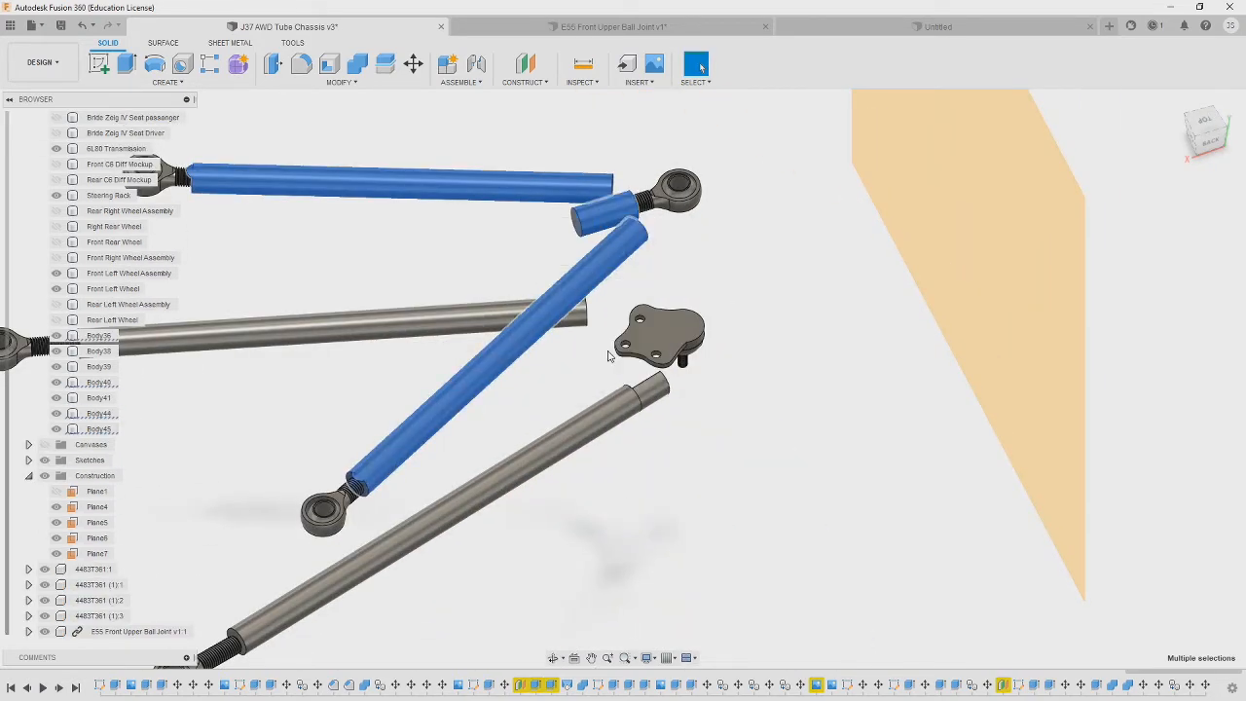
scroll(44, 440, up, 2)
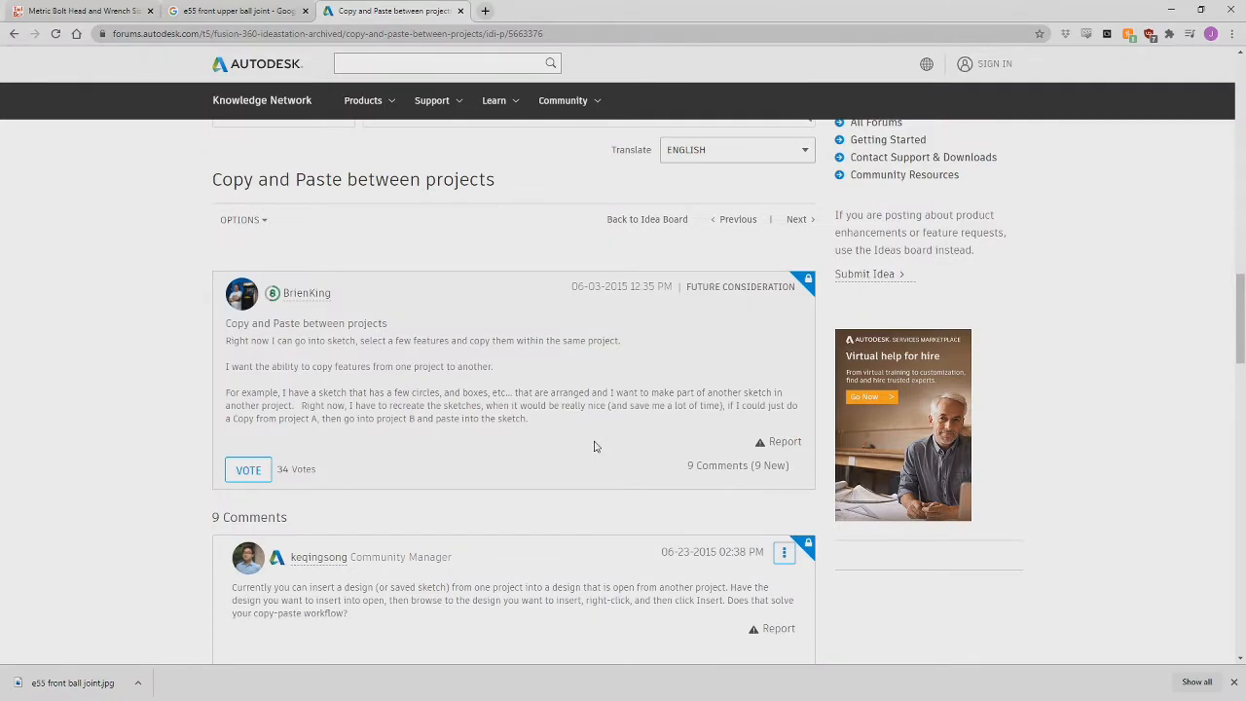
scroll(595, 446, down, 6)
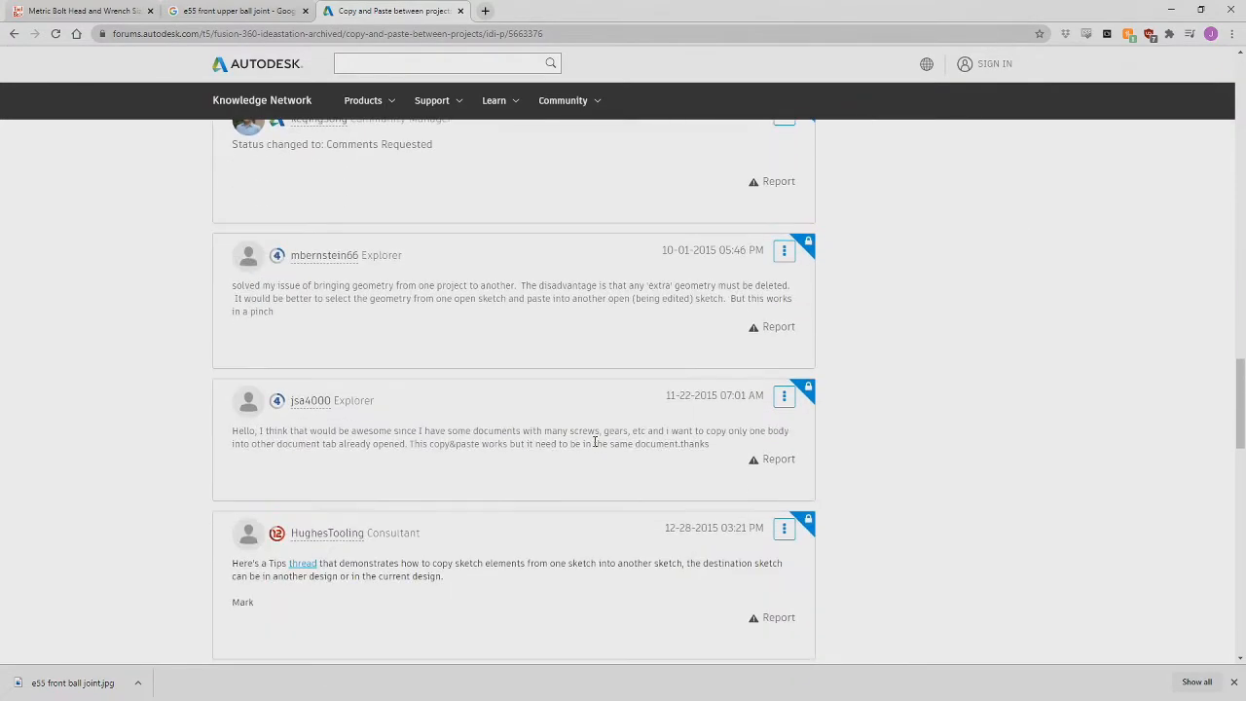
scroll(596, 442, down, 6)
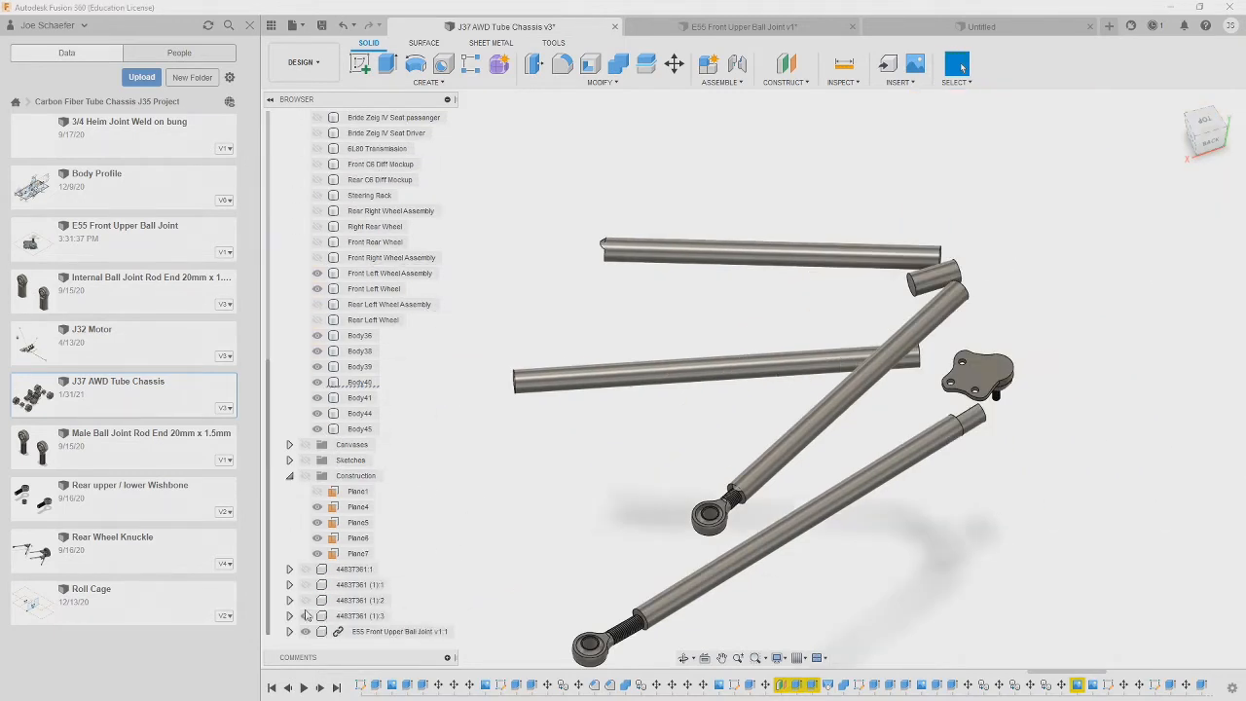
- Show the Sketches folder and the 4483T361 rod end components, and collapse the Bodies, Sketches and Construction folders
click(291, 460)
click(316, 585)
scroll(314, 428, up, 3)
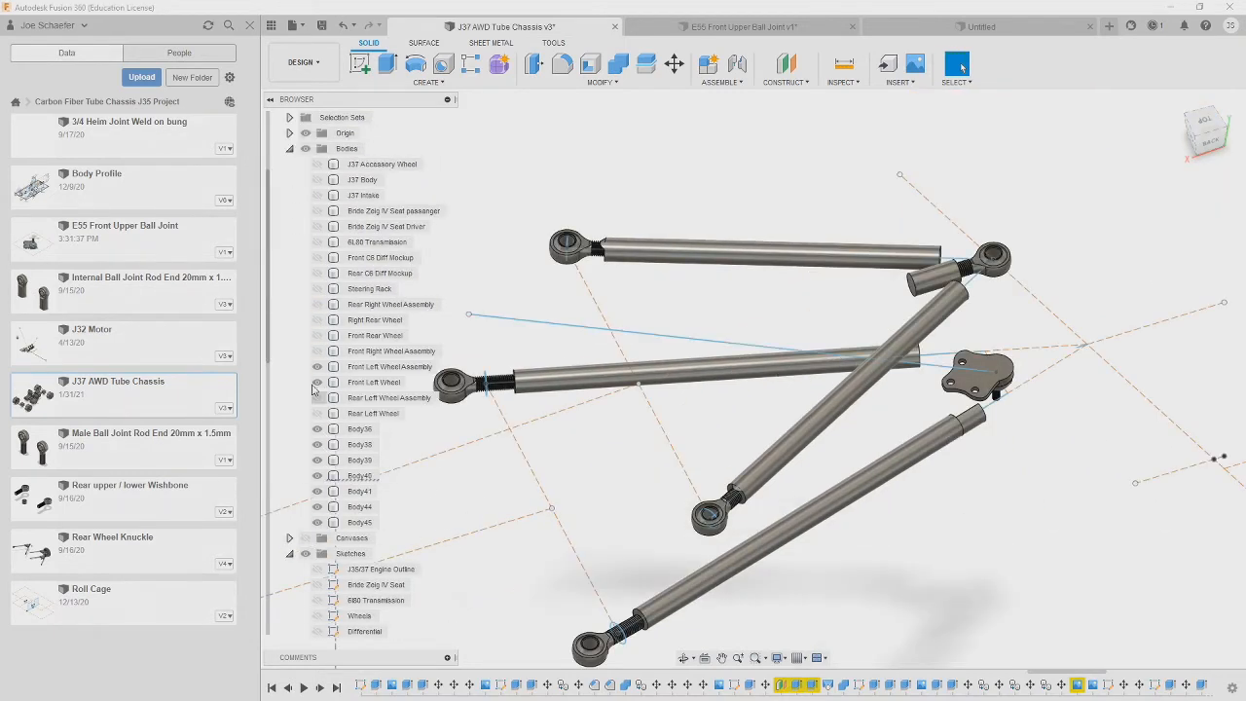
click(290, 196)
click(290, 227)
click(290, 242)
- Save the J37 AWD Tube Chassis as a new version with the default version description
click(321, 26)
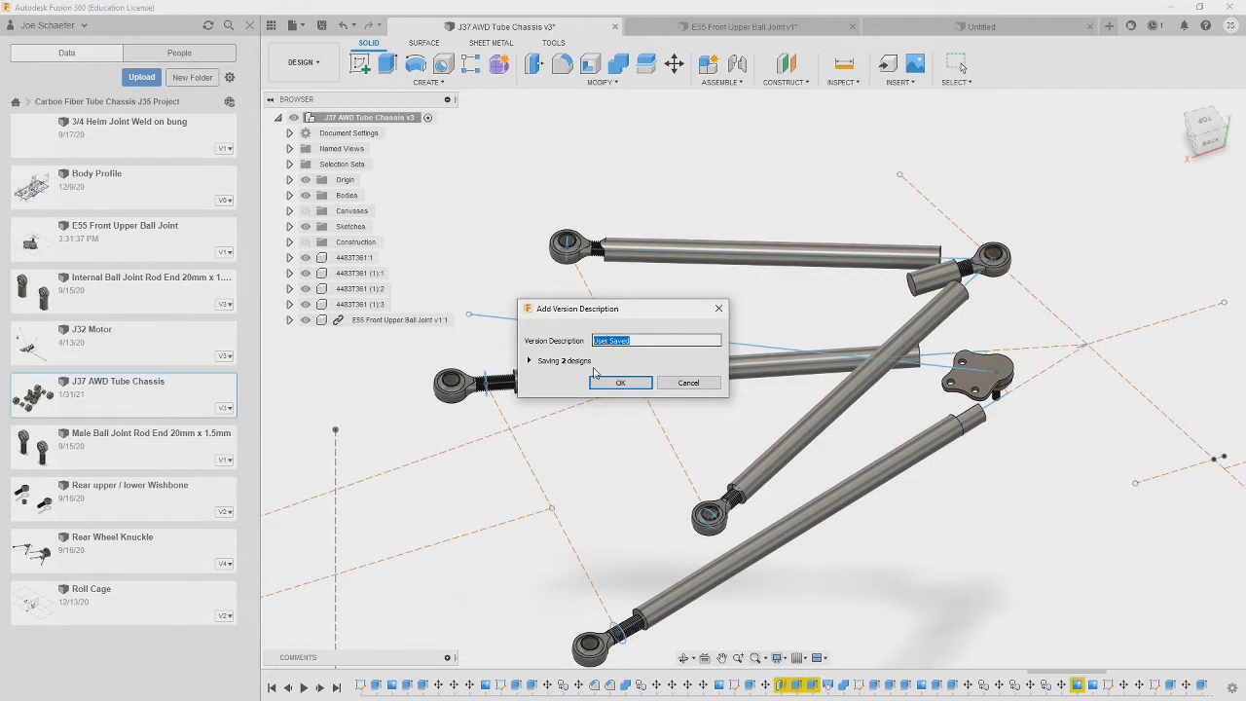
click(616, 381)
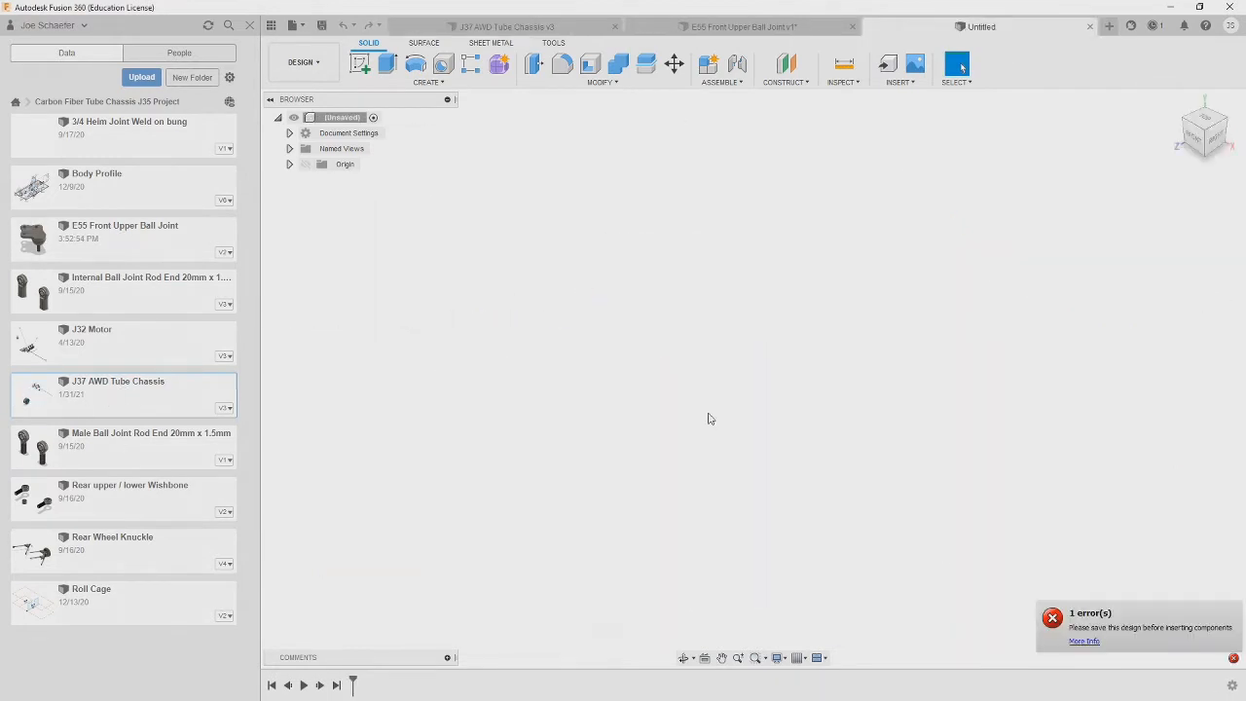
- Start saving the new untitled design in the Carbon Fiber Tube Chassis J35 Project
key(ctrl+s)
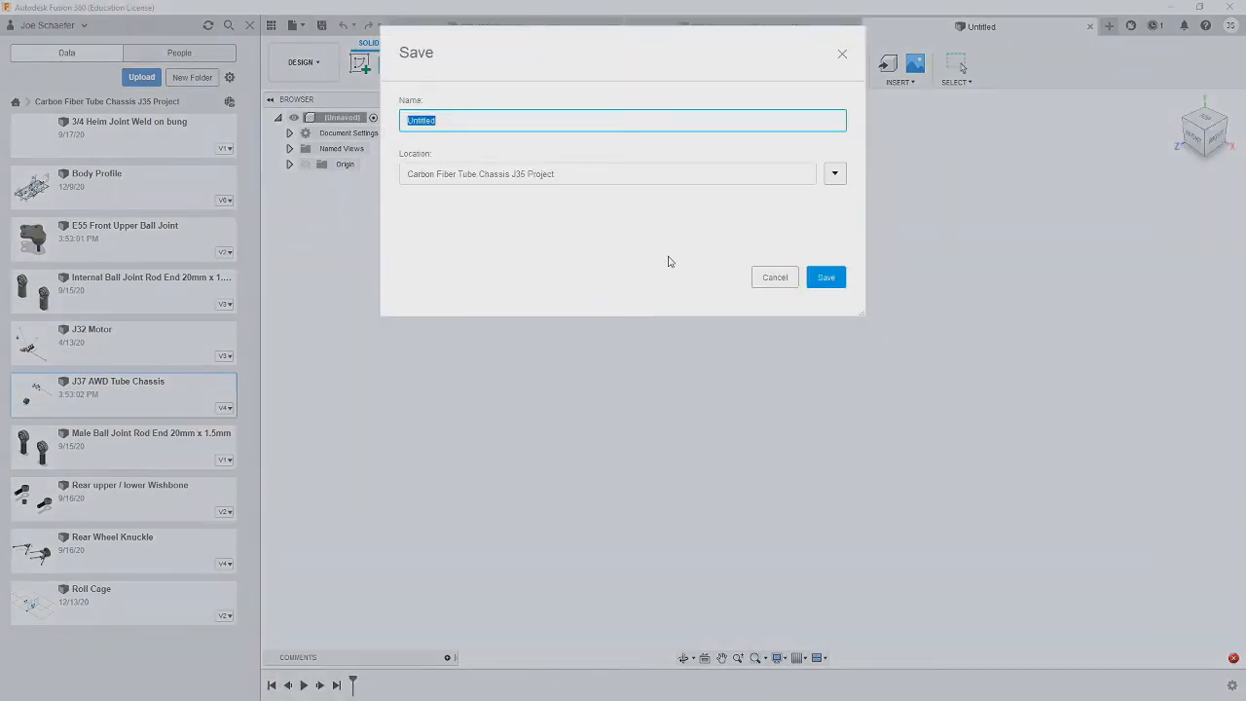
- Save the new design as Interface Plate upper suspension and insert the J37 AWD Tube Chassis at its default position
click(825, 278)
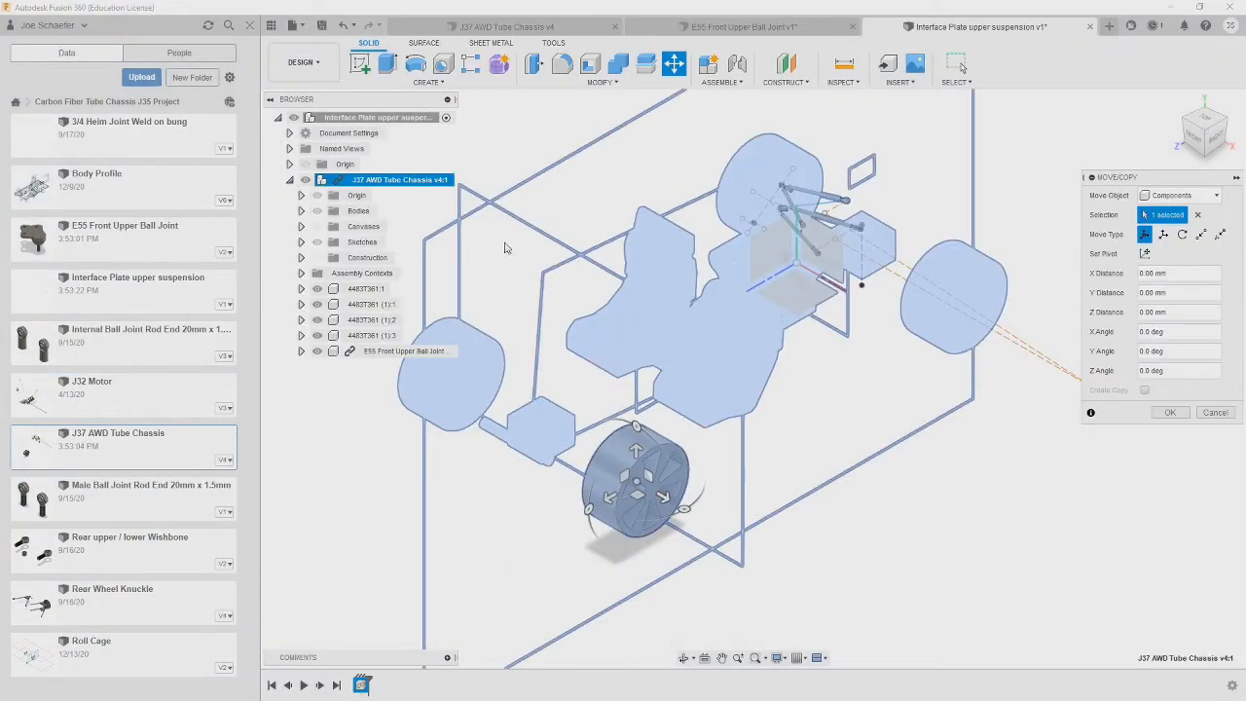
key(Return)
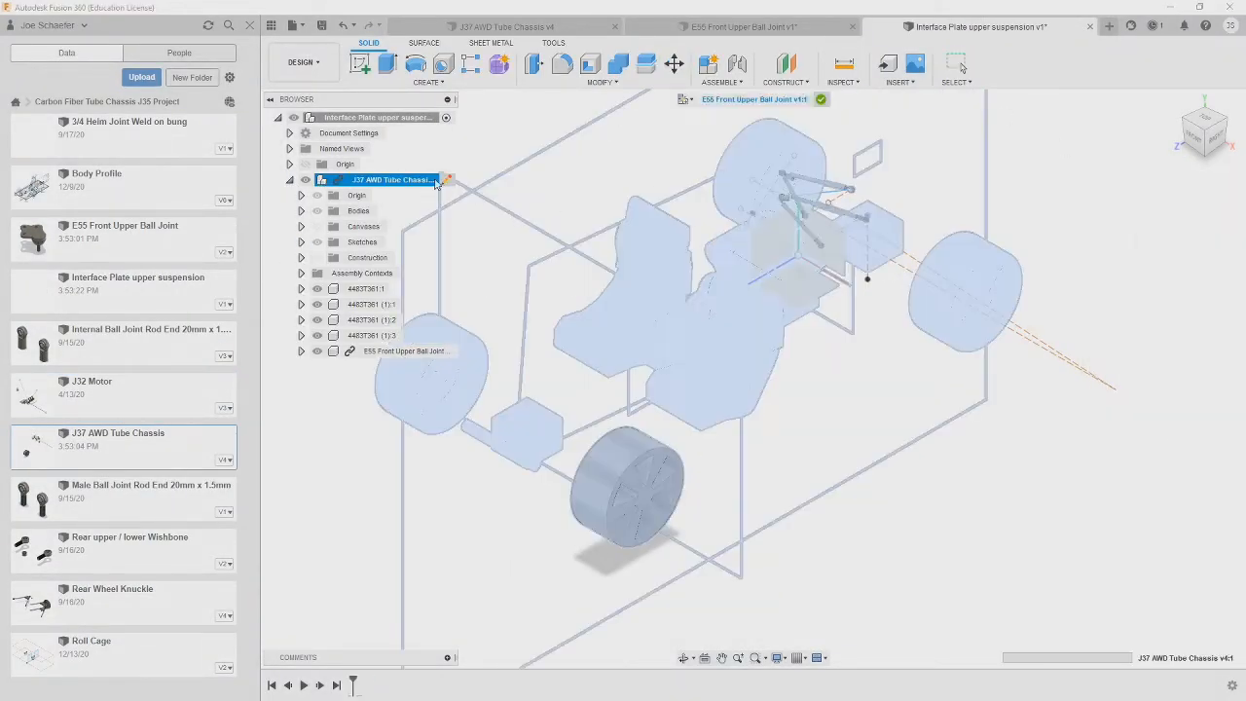
- Break the link of the J37 AWD Tube Chassis component, including its subcomponents
right_click(336, 180)
click(379, 209)
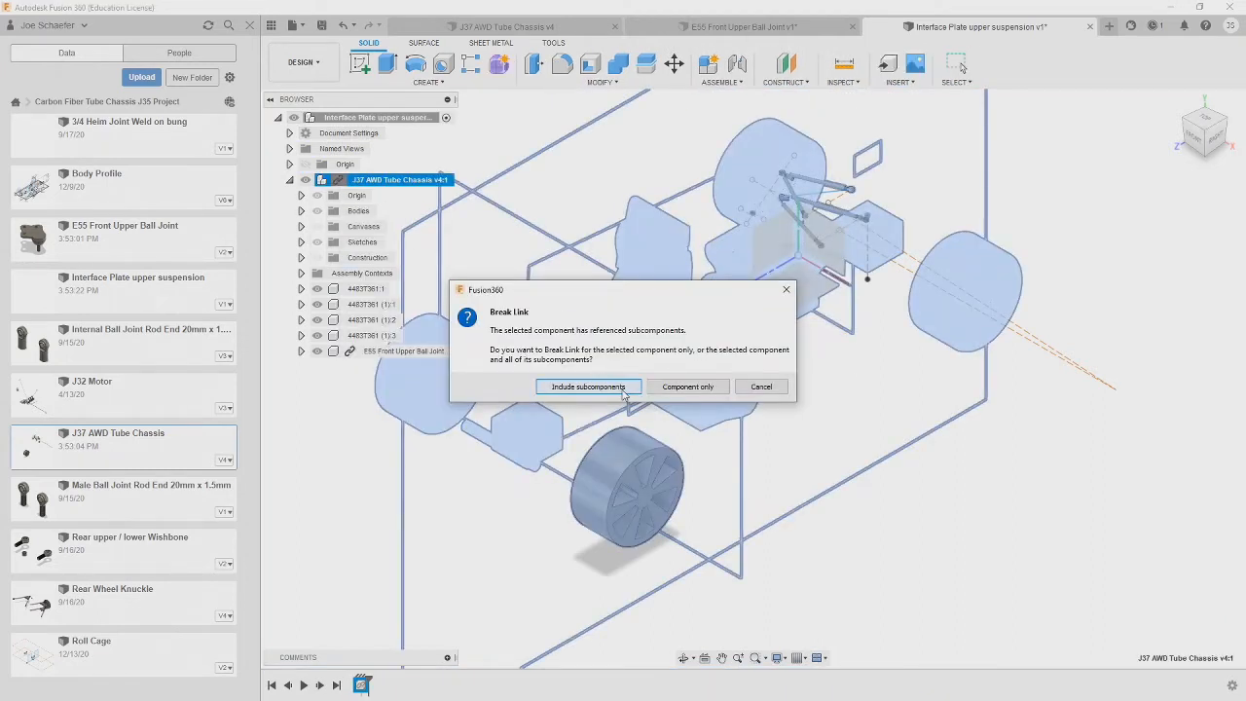
click(588, 387)
- Delete the chassis bodies from J37 Accessory Wheel through Rear C6 Diff Mockup
click(302, 211)
click(389, 226)
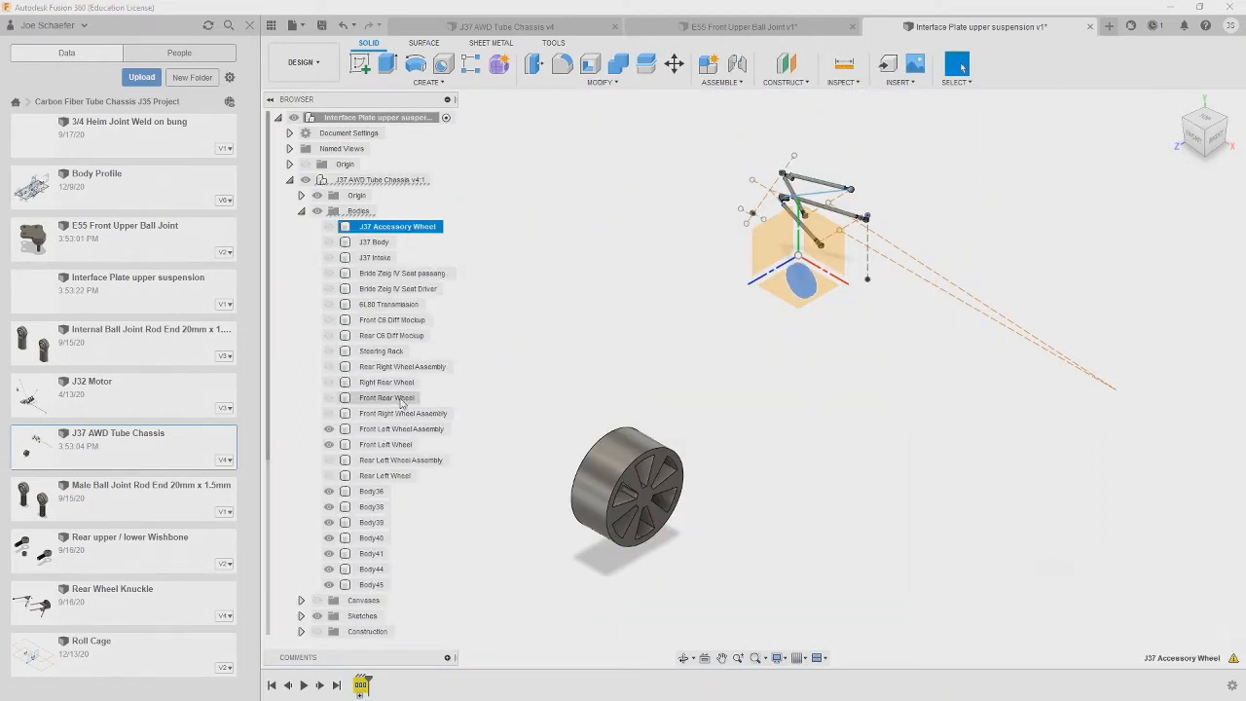
shift+click(391, 335)
right_click(399, 335)
click(428, 513)
key(Return)
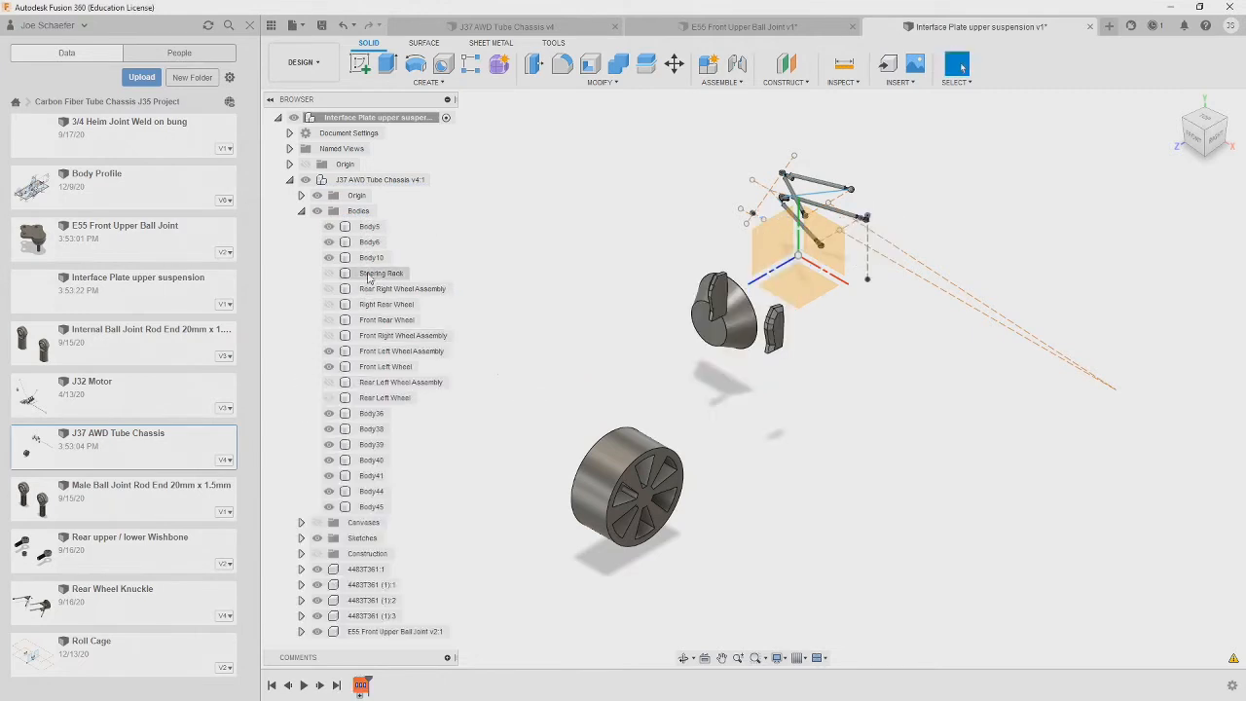
- Delete the Steering Rack, Front Right, Front Left and Rear Left Wheel Assembly, Front Left Wheel and Rear Left Wheel bodies
ctrl+click(393, 335)
shift+click(390, 366)
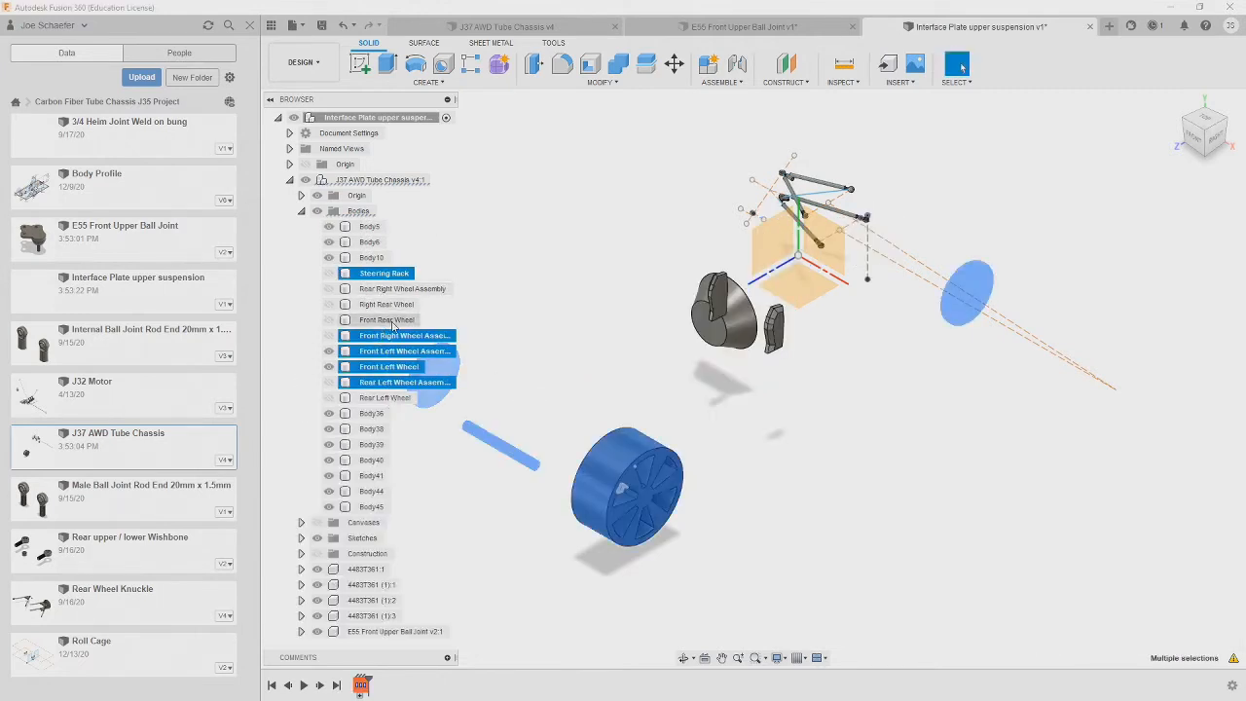
key(Delete)
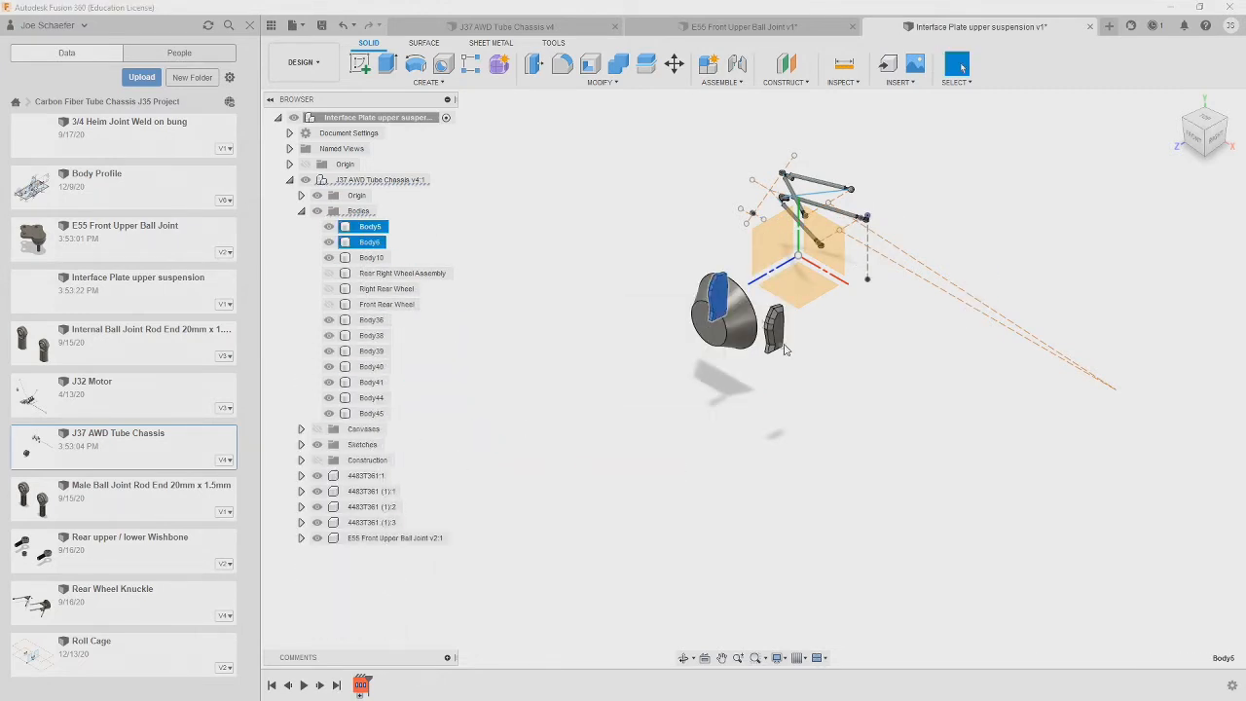
- Delete the leftover bodies Body5, Body6 and Body10
shift+click(370, 257)
right_click(370, 257)
click(414, 440)
scroll(532, 373, up, 3)
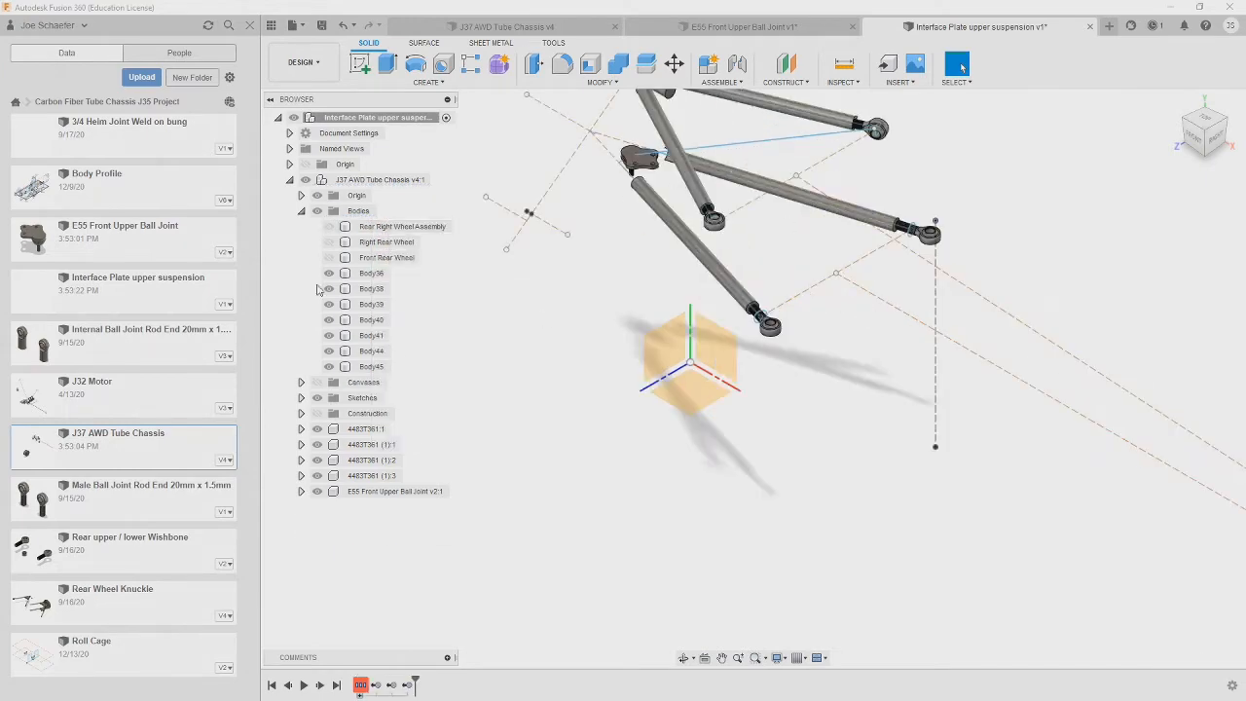
- Show the Right Rear Wheel and Front Rear Wheel bodies to compare their positions with the suspension arms
middle_drag(584, 292, 458, 312)
click(329, 226)
click(329, 241)
click(329, 257)
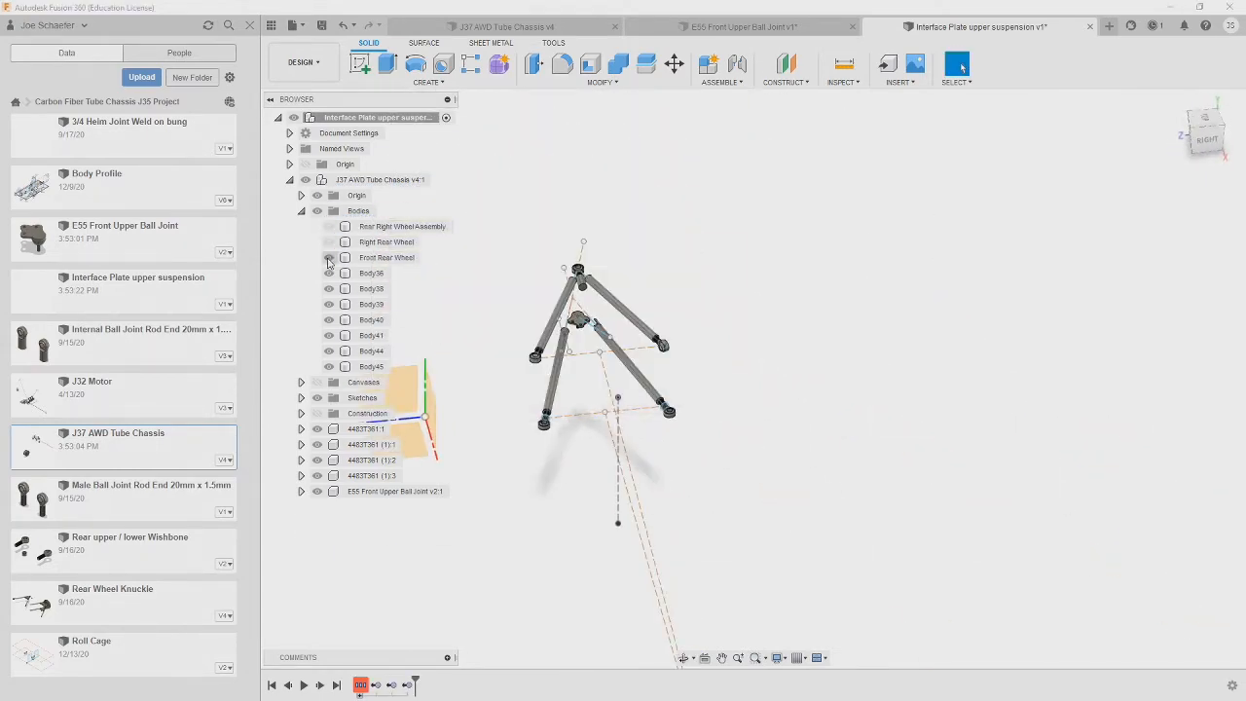
shift+middle_drag(547, 384, 506, 370)
click(389, 257)
click(329, 257)
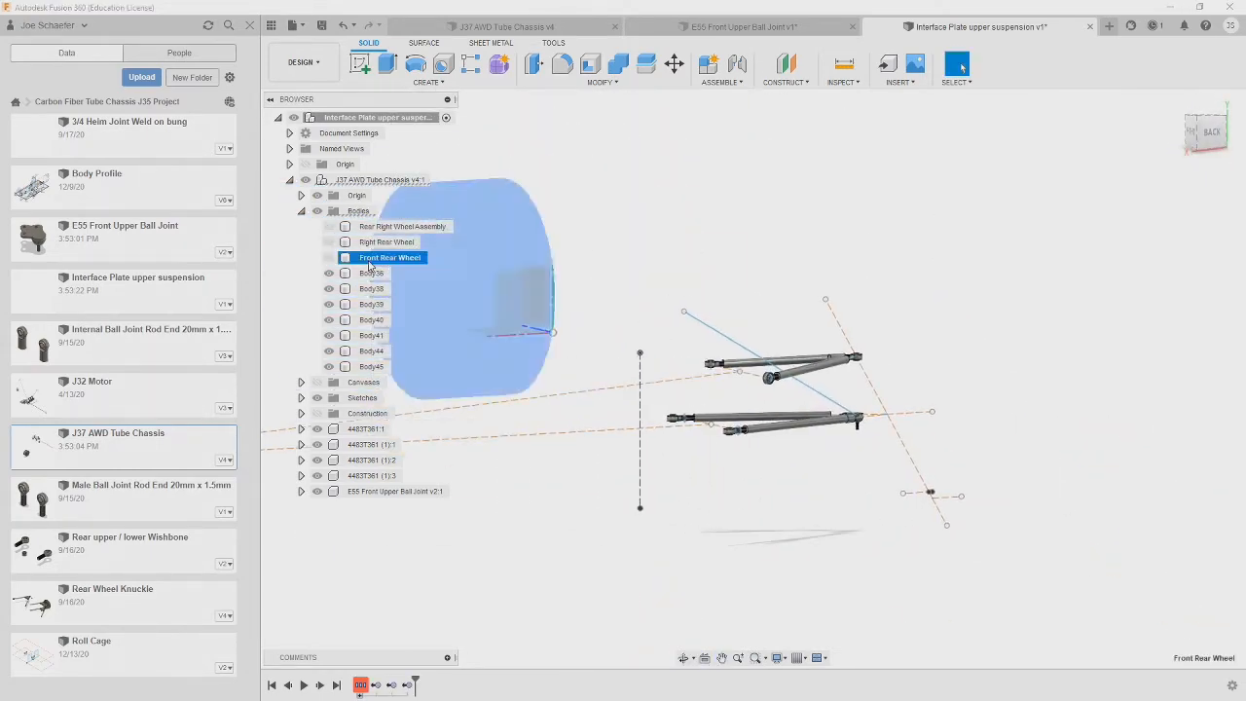
click(329, 241)
click(329, 257)
shift+middle_drag(930, 289, 870, 289)
scroll(870, 289, down, 3)
shift+middle_drag(782, 230, 798, 311)
- Delete the Front Rear Wheel body
double_click(407, 259)
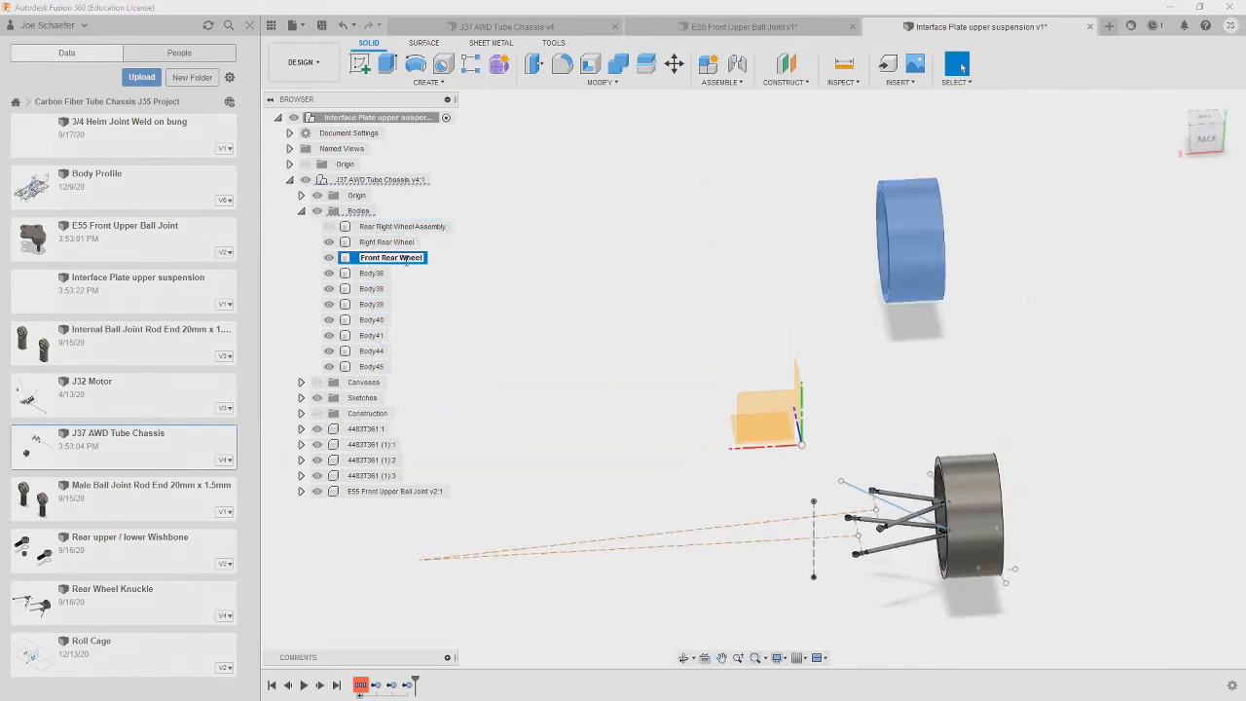
right_click(378, 258)
click(418, 434)
click(664, 380)
right_click(362, 257)
click(392, 448)
- Move the Right Rear Wheel body by -52.40 mm along X
scroll(876, 497, up, 5)
shift+middle_drag(681, 467, 742, 538)
click(1201, 136)
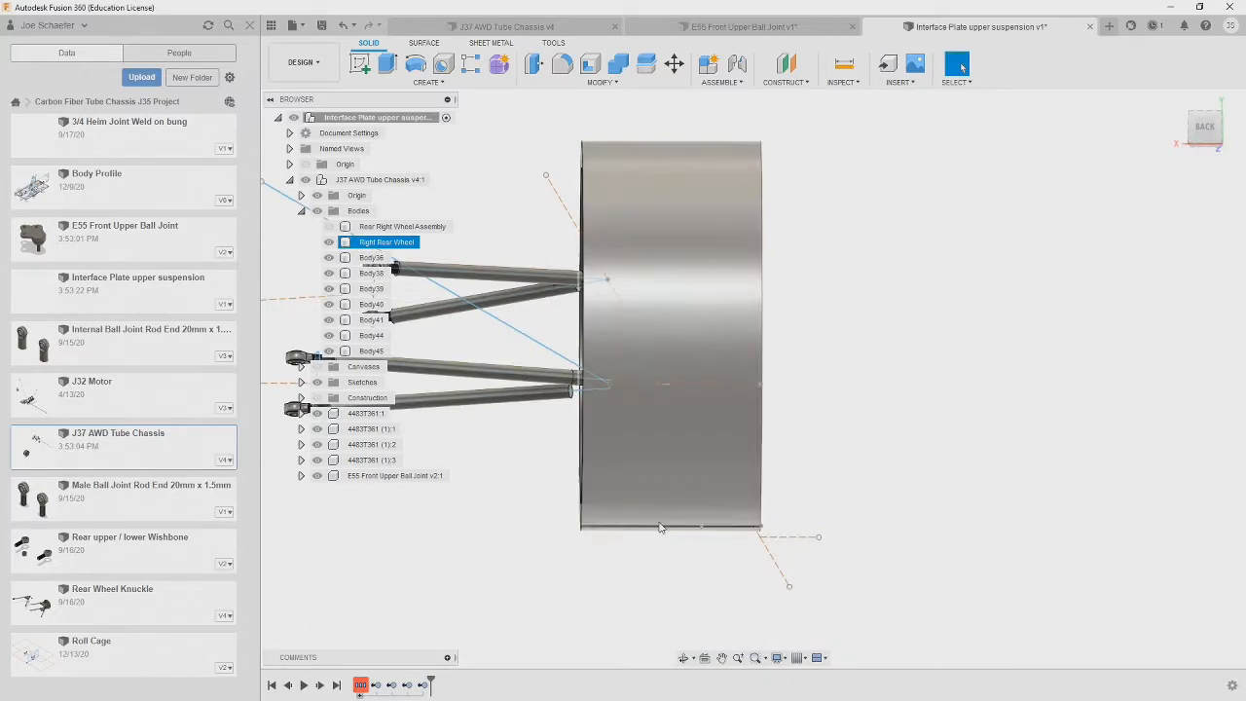
middle_drag(809, 336, 699, 333)
key(m)
click(699, 333)
drag(594, 270, 692, 270)
shift+middle_drag(828, 331, 959, 420)
shift+middle_drag(522, 286, 437, 263)
mouse_move(672, 215)
mouse_down()
mouse_move(817, 202)
mouse_move(671, 214)
mouse_up()
shift+middle_drag(671, 292, 545, 292)
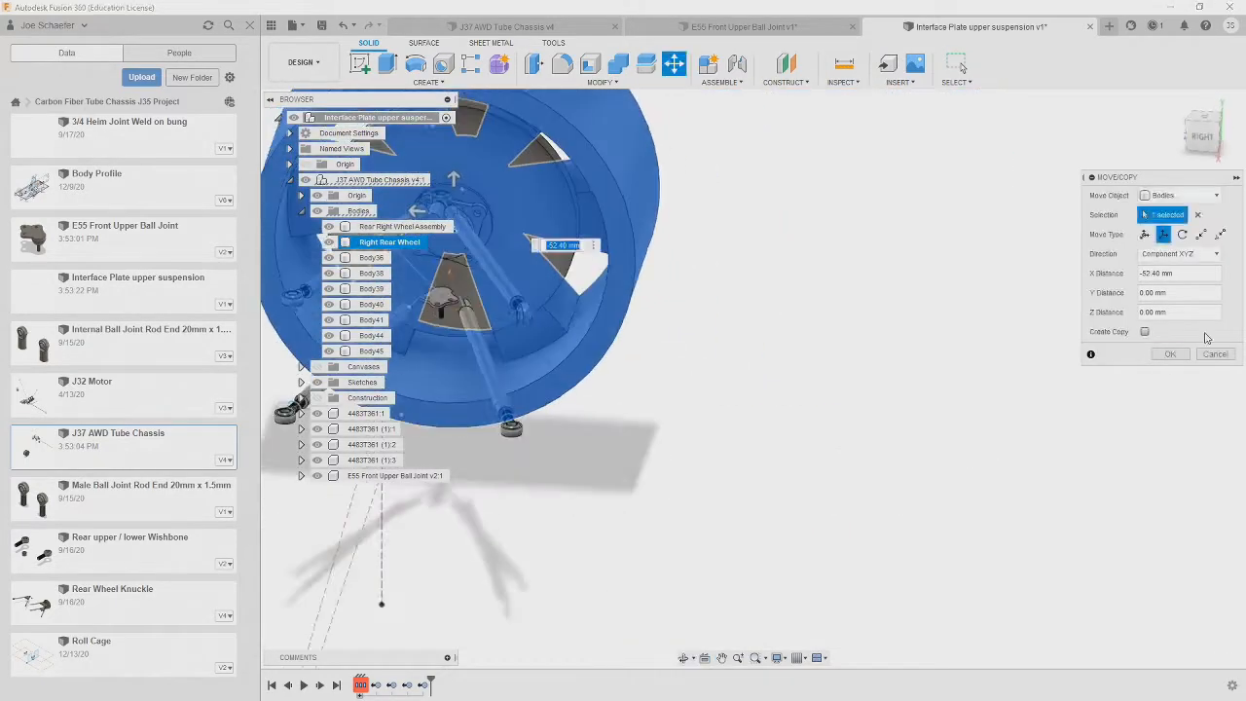
click(1170, 354)
- Delete all sketches of the chassis component except Wheel Geometry
mouse_move(603, 341)
shift+middle_down()
mouse_move(776, 351)
mouse_move(743, 342)
mouse_move(750, 370)
shift+middle_up()
click(301, 382)
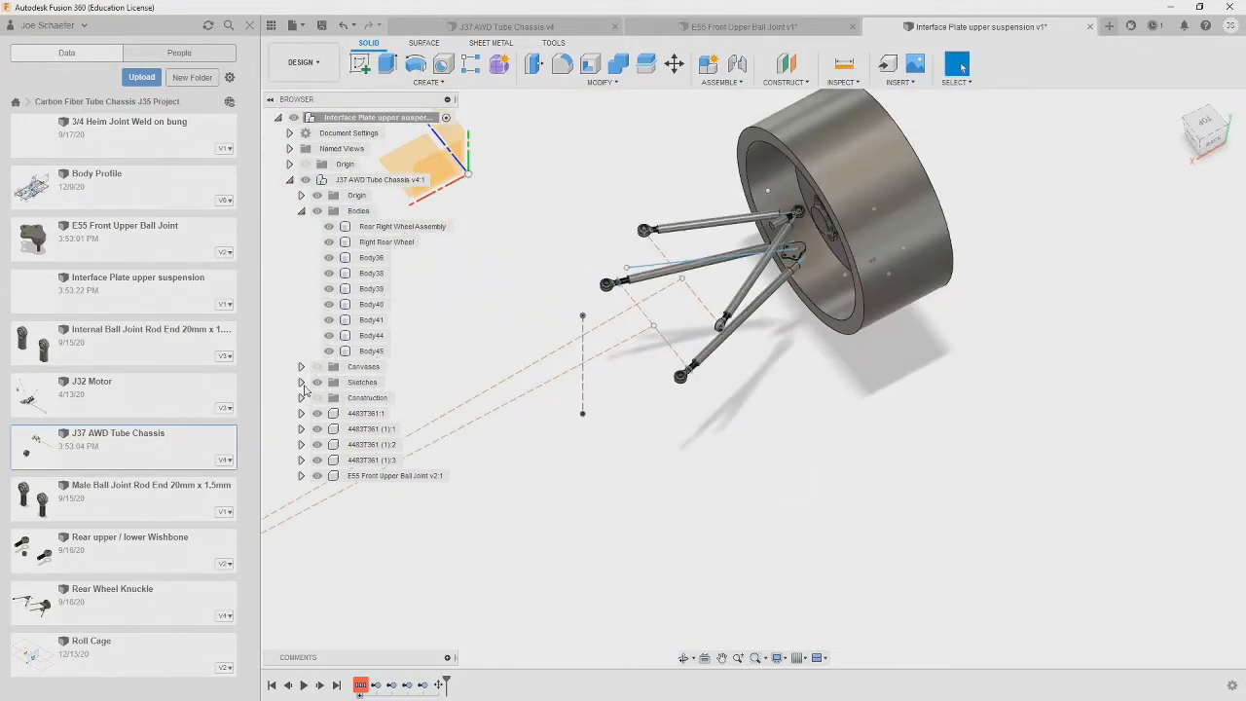
click(396, 397)
shift+click(382, 491)
right_click(378, 491)
click(404, 516)
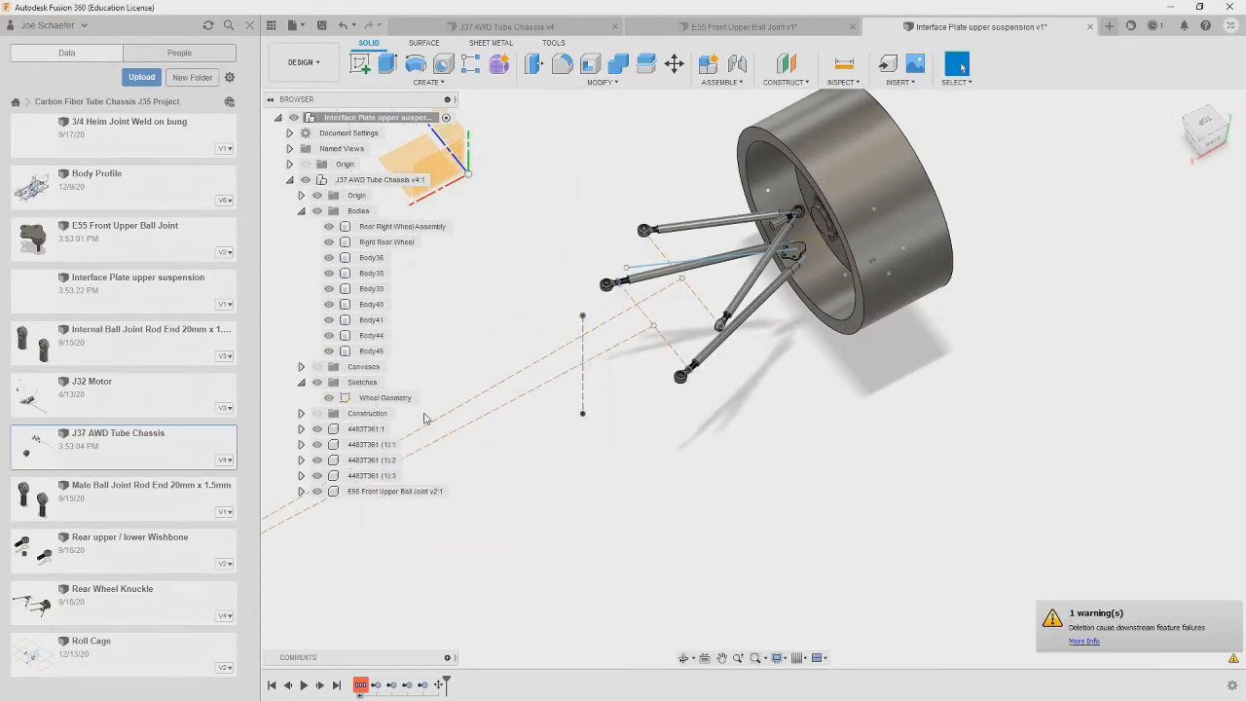
- Delete all the canvases of the chassis component
click(302, 367)
right_click(364, 369)
click(387, 459)
shift+click(372, 383)
right_click(365, 448)
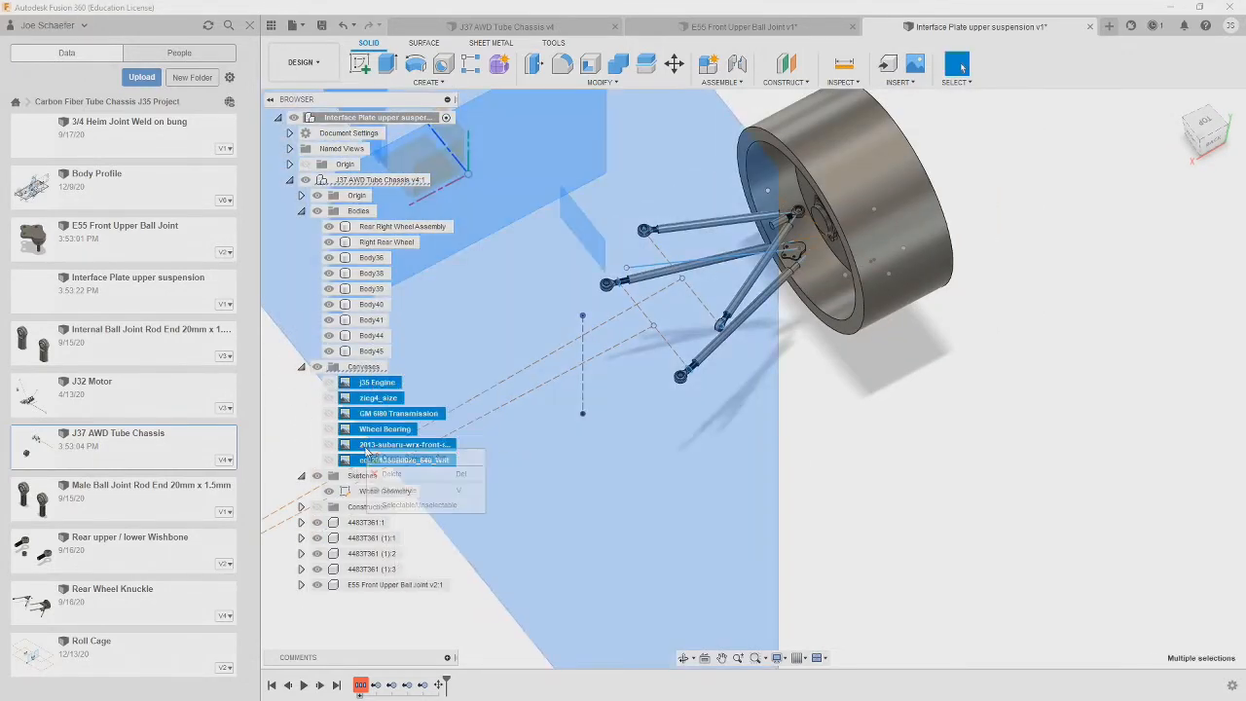
click(389, 471)
- Create a 3D sketch and draw a line across the control arm ends beside the ball joint plate, joining the two angled reference lines
mouse_move(843, 428)
shift+middle_down()
mouse_move(762, 467)
mouse_move(701, 593)
shift+middle_up()
scroll(903, 337, up, 5)
shift+middle_drag(904, 337, 876, 278)
click(1043, 255)
click(1178, 122)
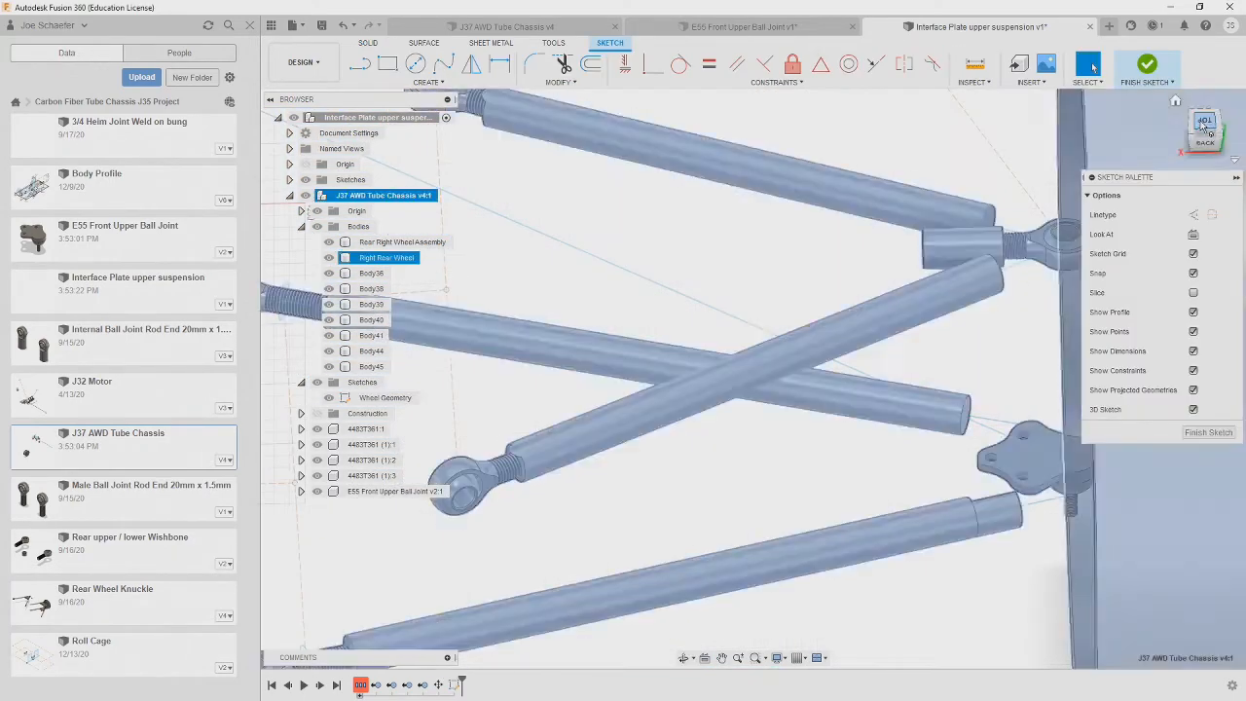
click(1205, 118)
middle_drag(854, 129, 860, 273)
scroll(861, 272, up, 6)
click(360, 64)
scroll(856, 248, up, 2)
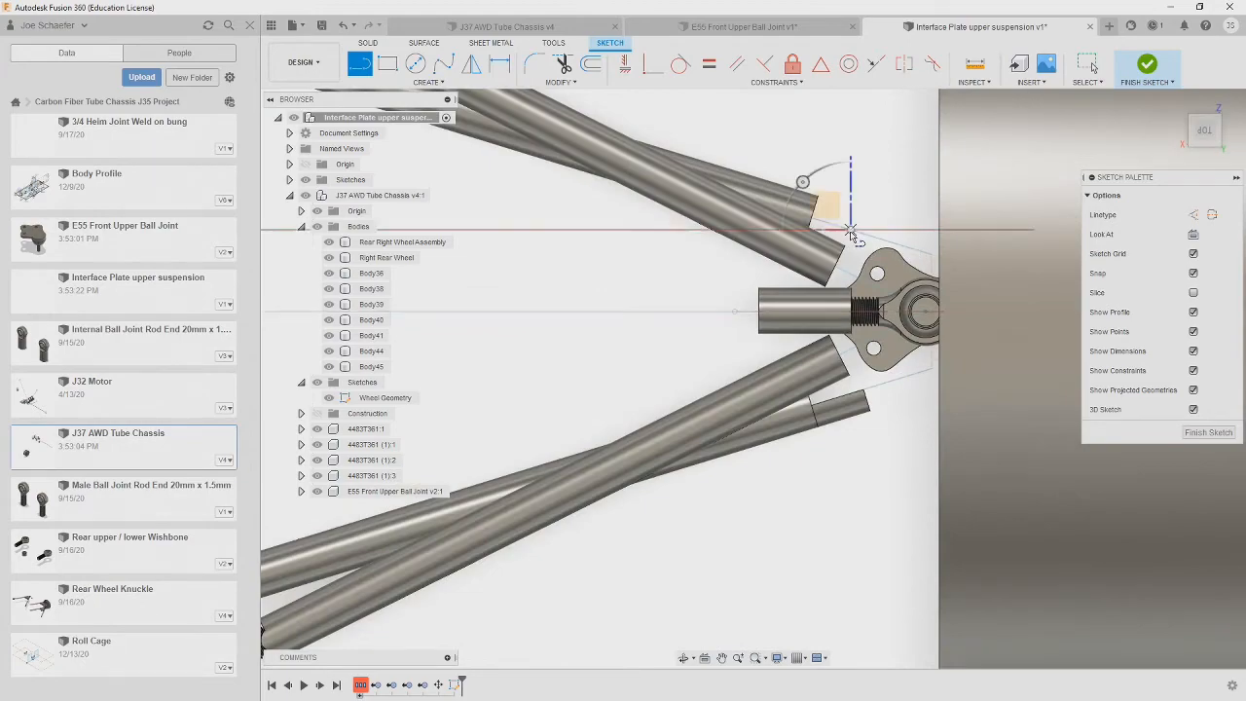
mouse_move(825, 263)
shift+middle_down()
mouse_move(873, 371)
mouse_move(729, 434)
mouse_move(648, 384)
mouse_move(740, 457)
shift+middle_up()
shift+middle_drag(866, 437, 895, 457)
middle_drag(895, 458, 1051, 309)
click(1203, 130)
scroll(854, 434, down, 2)
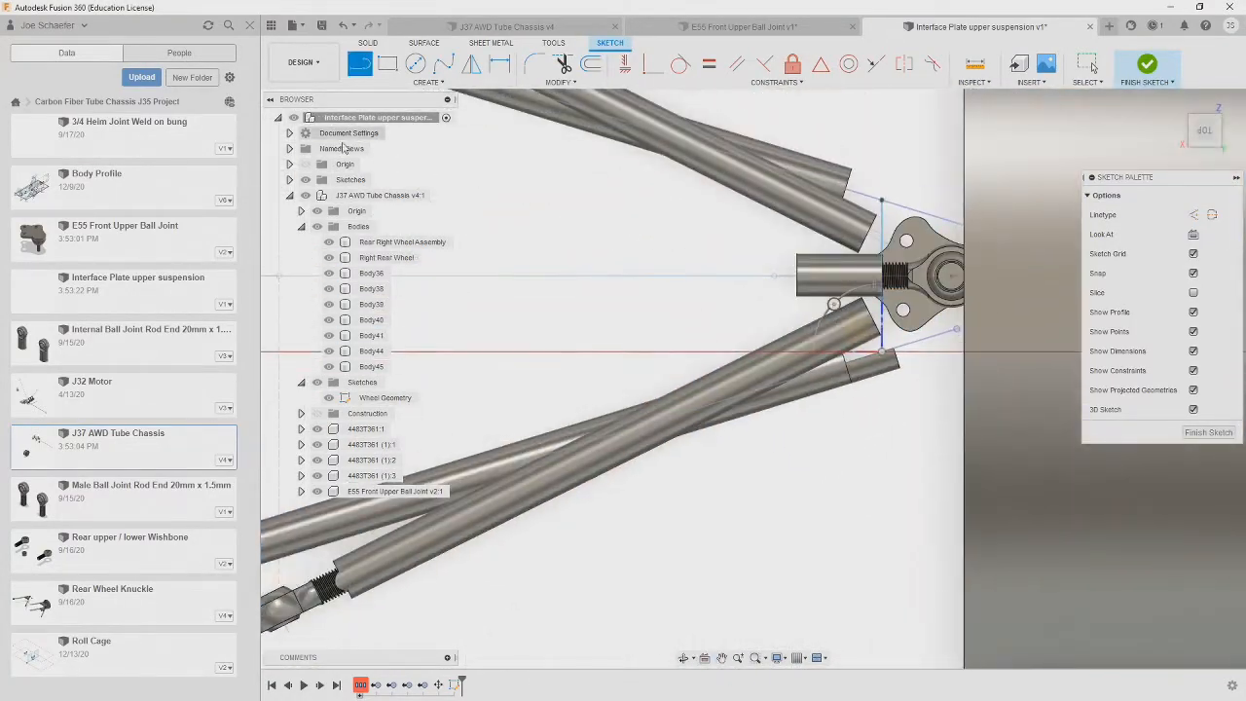
scroll(880, 388, up, 3)
- Rename Body44 as Upper Rear Control Arm and Body41 as Lower Rear Control Arm
click(365, 367)
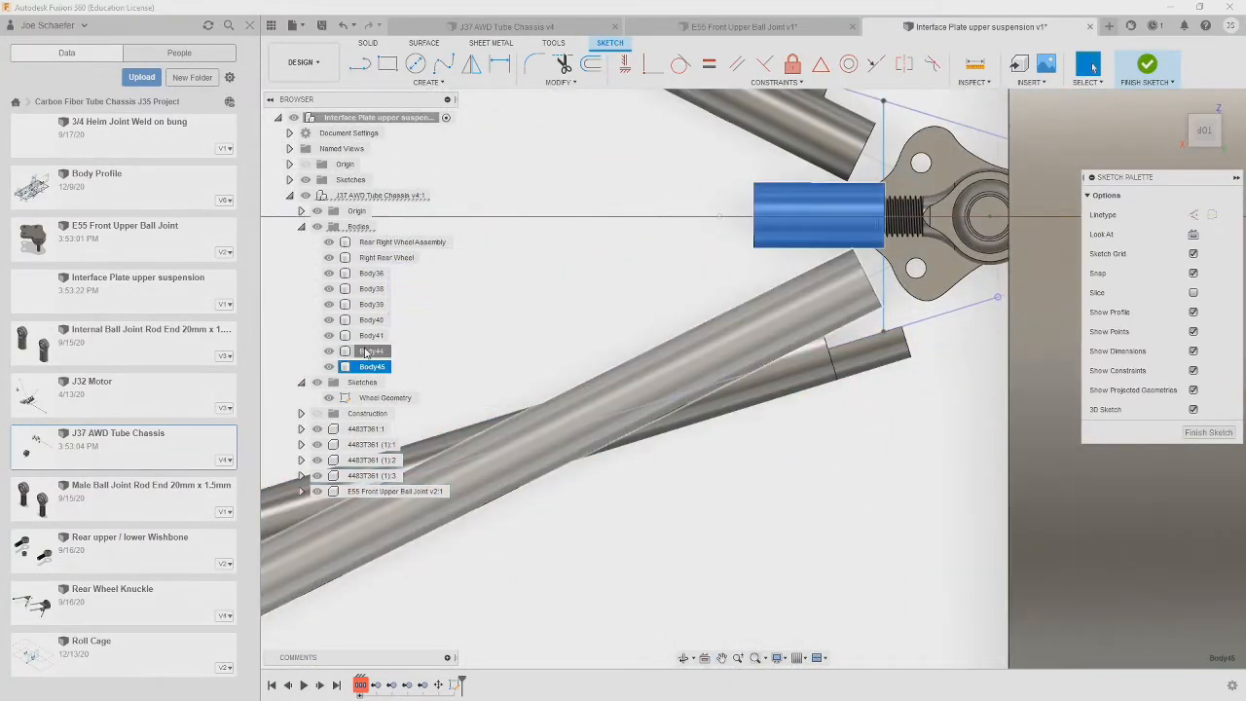
double_click(368, 352)
text(Upopop)
text( Rear Control Arm)
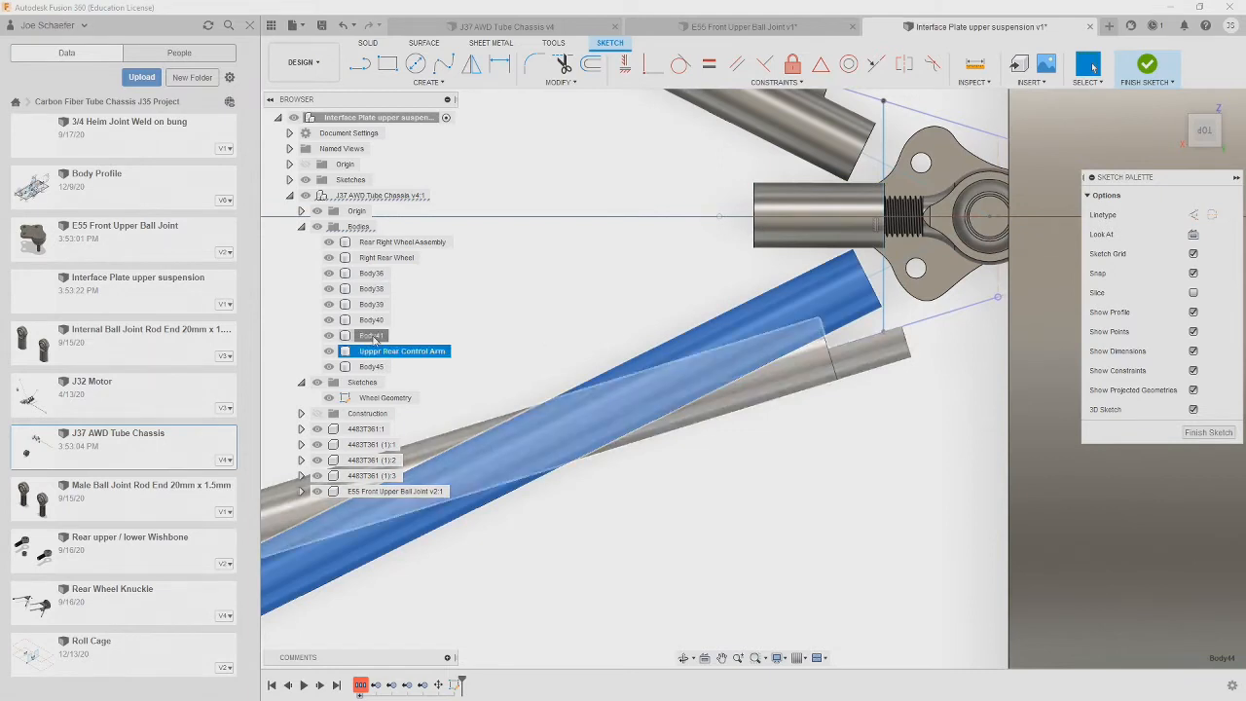
double_click(371, 336)
text(Lower Rear Control Arm)
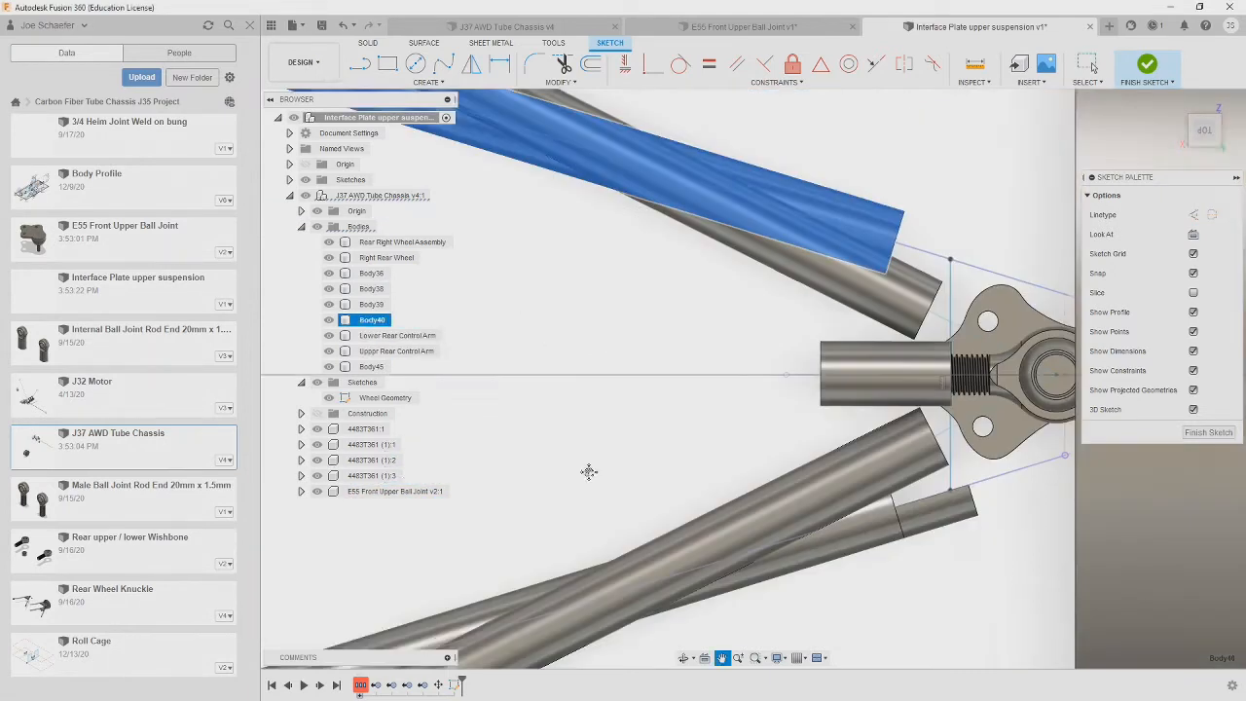
- Rename Body40 as Upper Front Control Arm and Body39 as Ball Joint
double_click(372, 320)
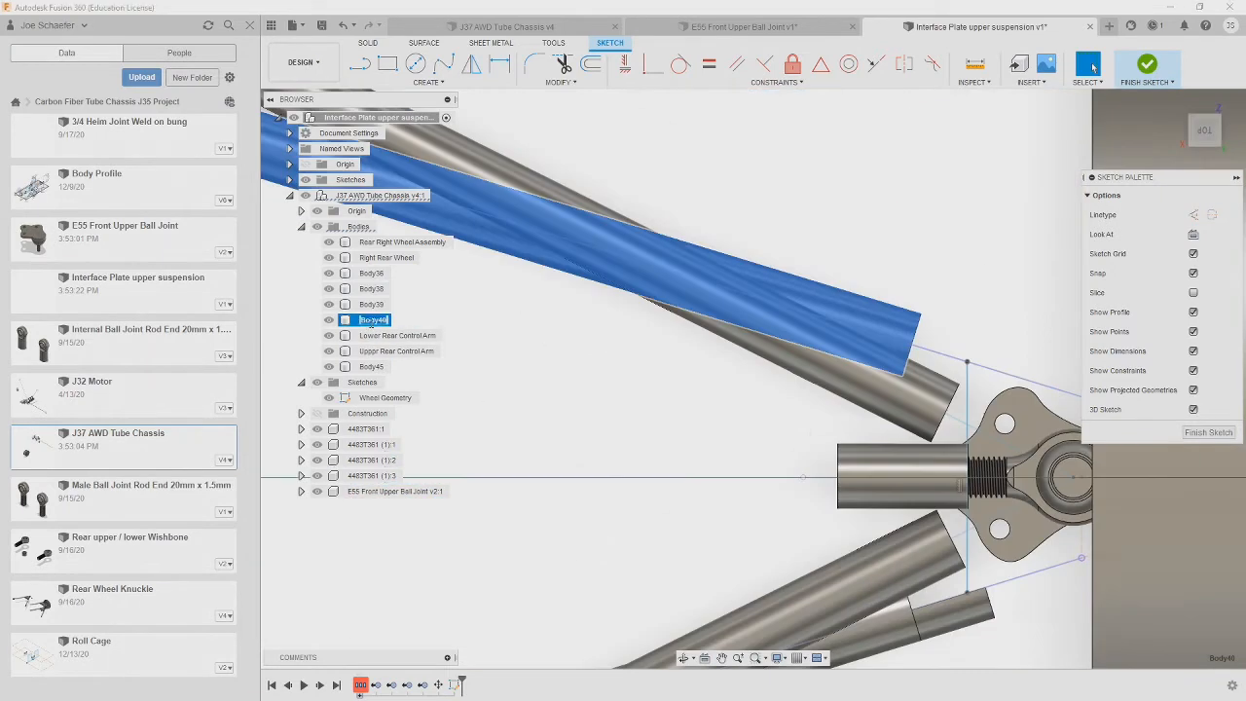
text(Upper Front Control Arm)
double_click(369, 306)
scroll(513, 350, down, 5)
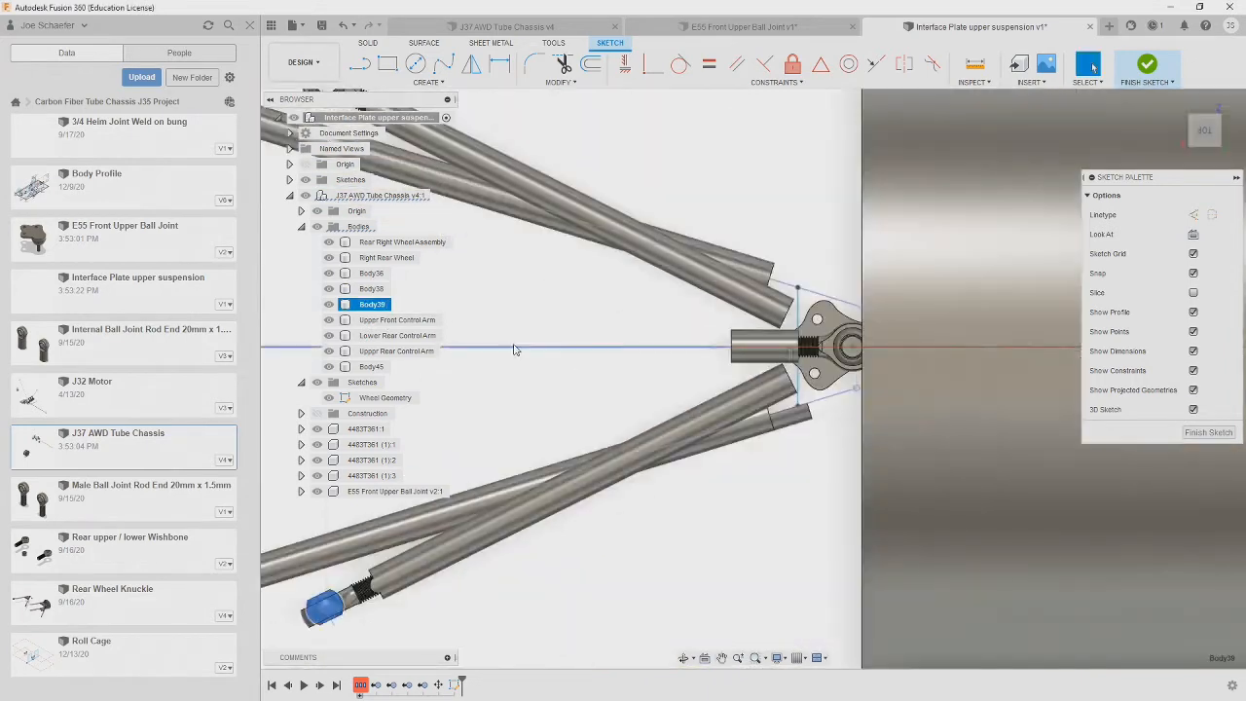
text(Ball Joint)
- Rename Body38 as Rod End 16mm and Body36 as Upper Front Control Arm
click(379, 292)
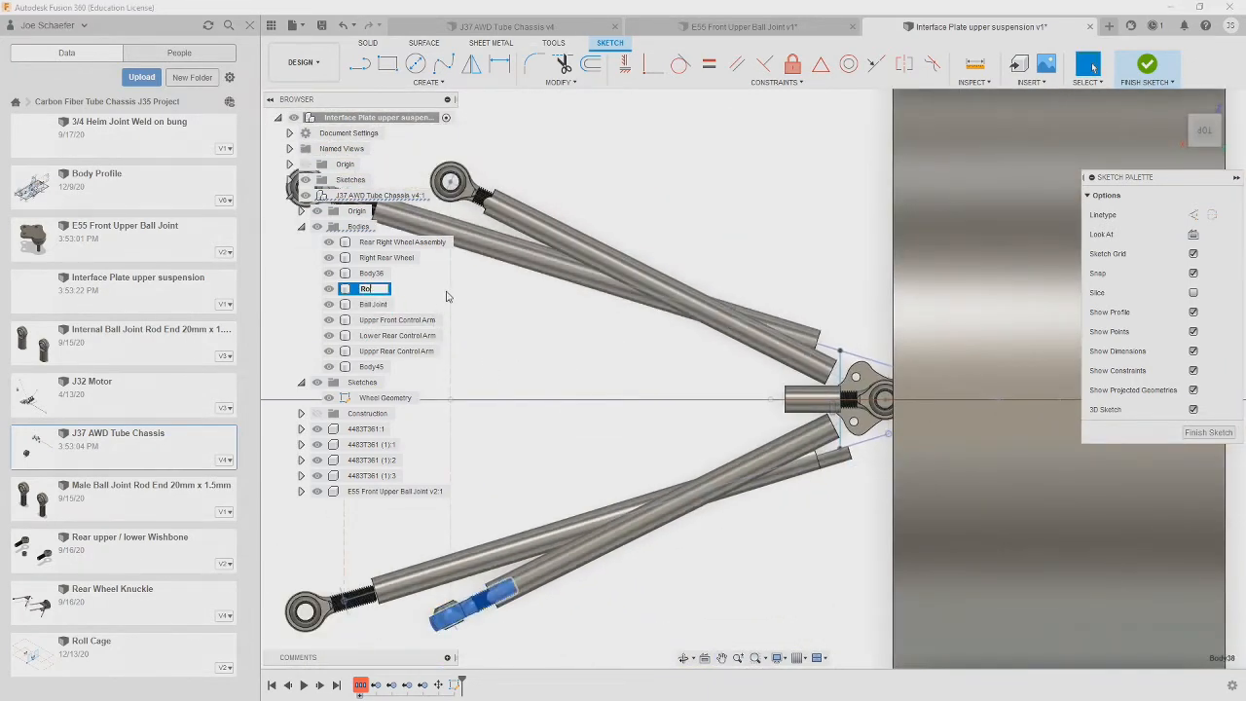
text(Rod End 16mm)
click(372, 276)
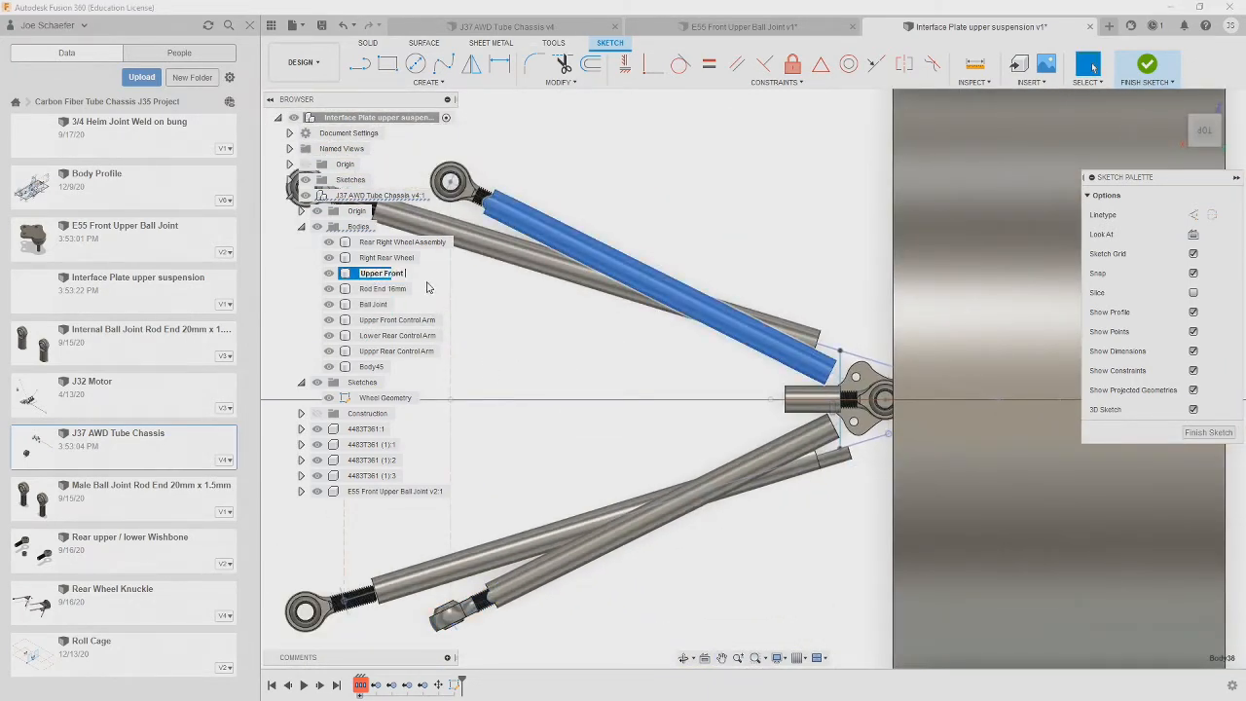
- Try to rename Body45 as Interface Thread
click(373, 366)
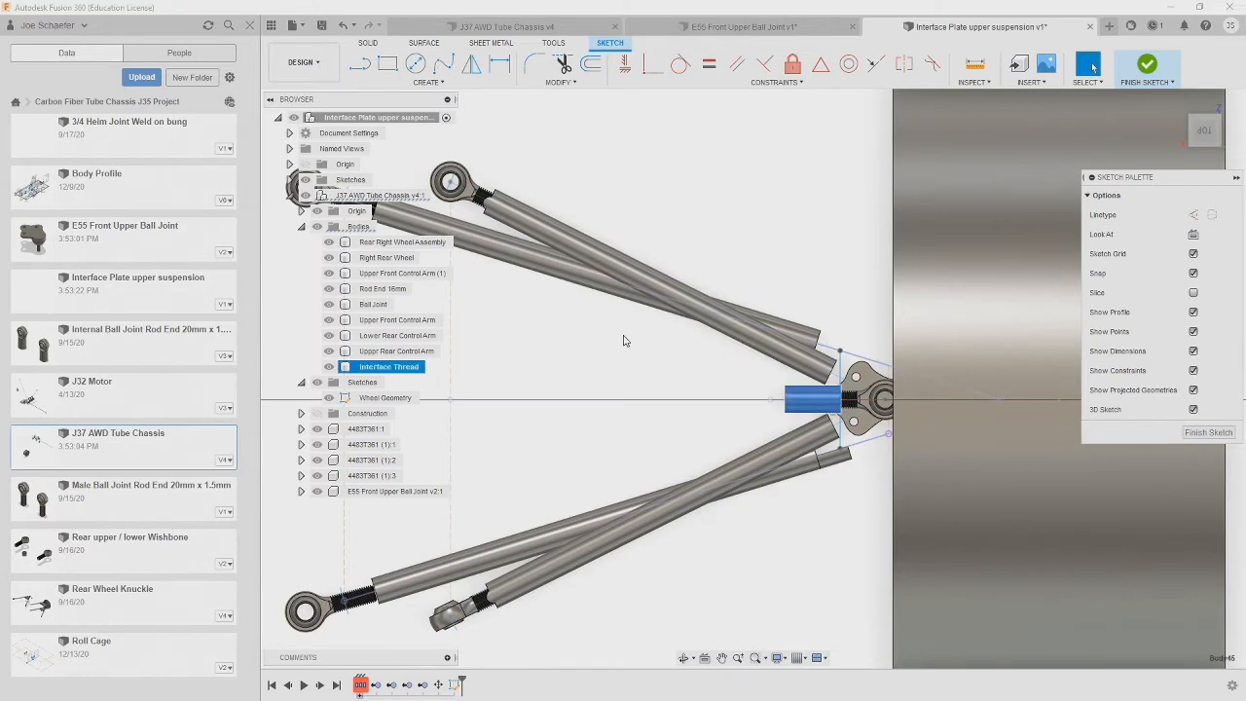
scroll(769, 361, up, 2)
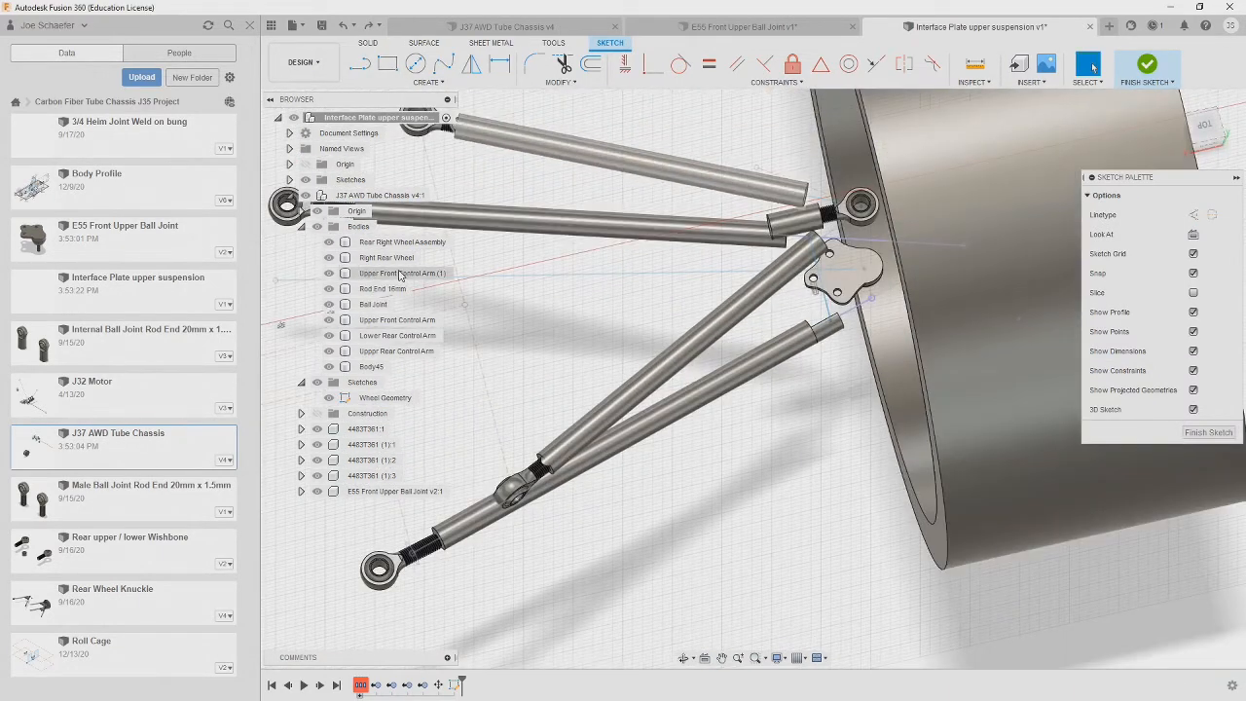
- Correct the front arm names: rename Upper Front Control Arm as Lower Front Control Arm, and Upper Front Control Arm (1) as Upper Front Control Arm
double_click(378, 321)
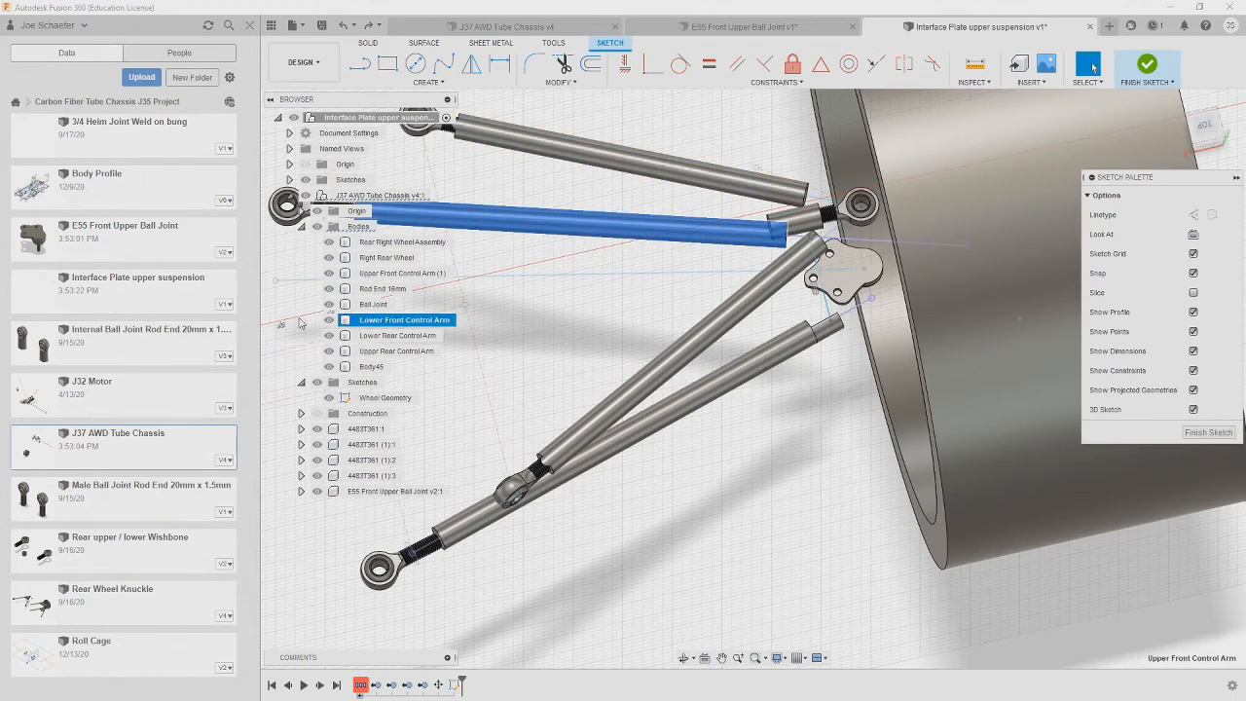
click(370, 352)
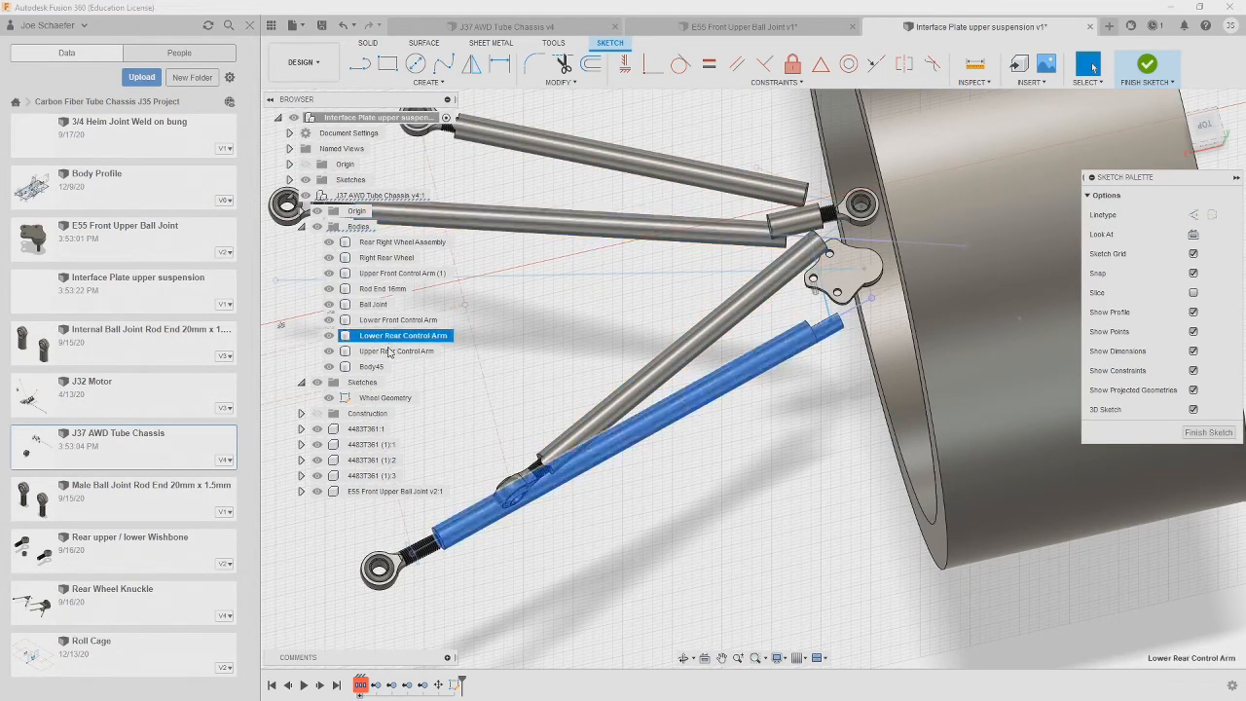
double_click(389, 274)
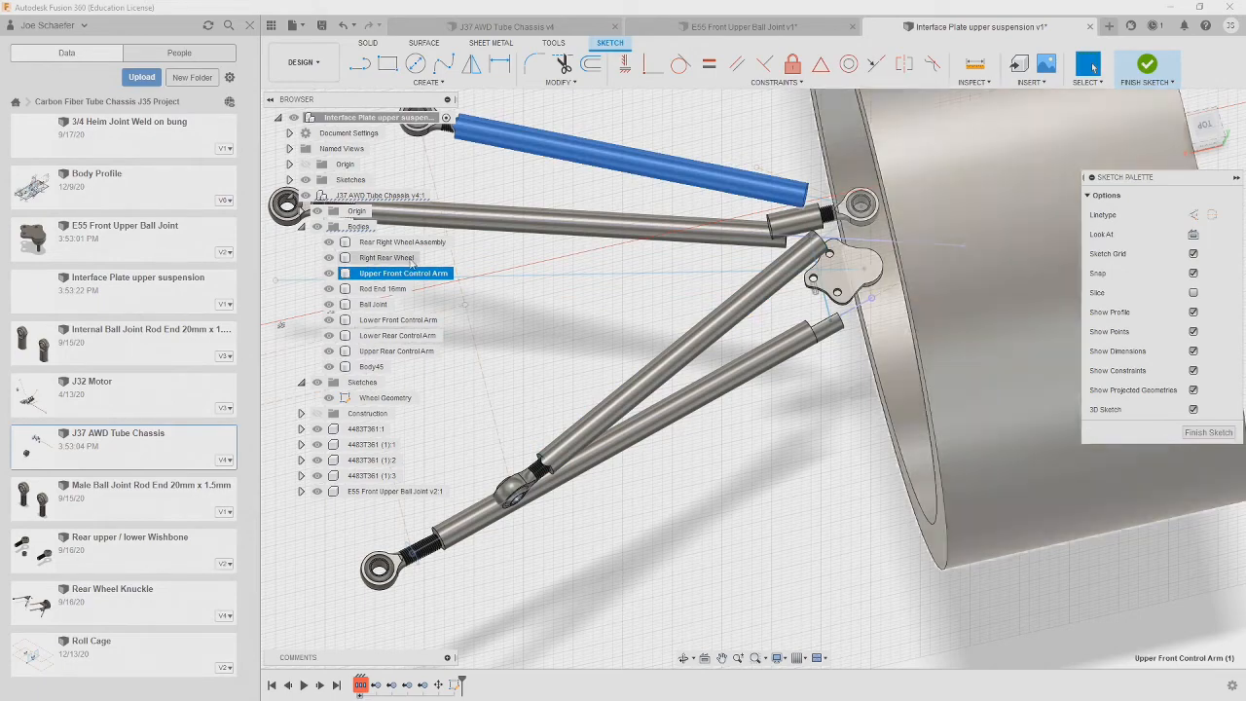
- Finish the sketch and collapse the chassis component's list of bodies
click(651, 328)
click(1146, 64)
click(300, 226)
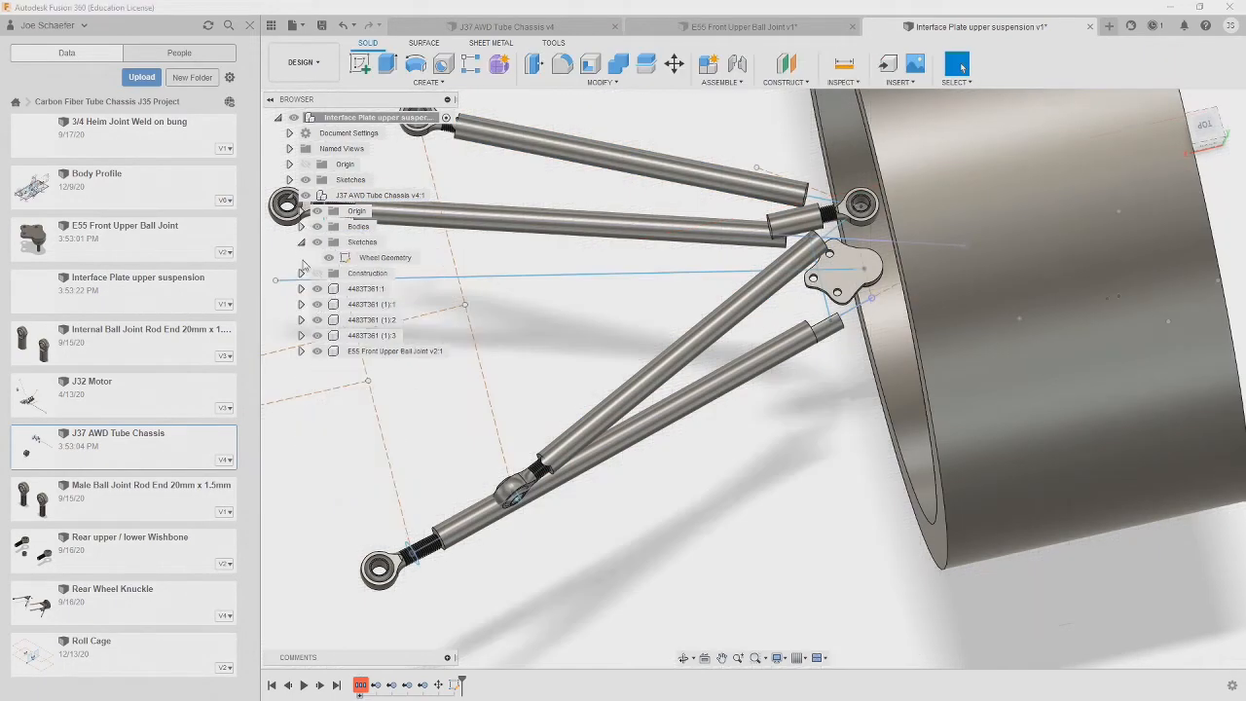
- Create an offset construction plane above the flat upper face of the ball joint plate
click(785, 65)
shift+middle_drag(521, 341, 501, 268)
click(835, 360)
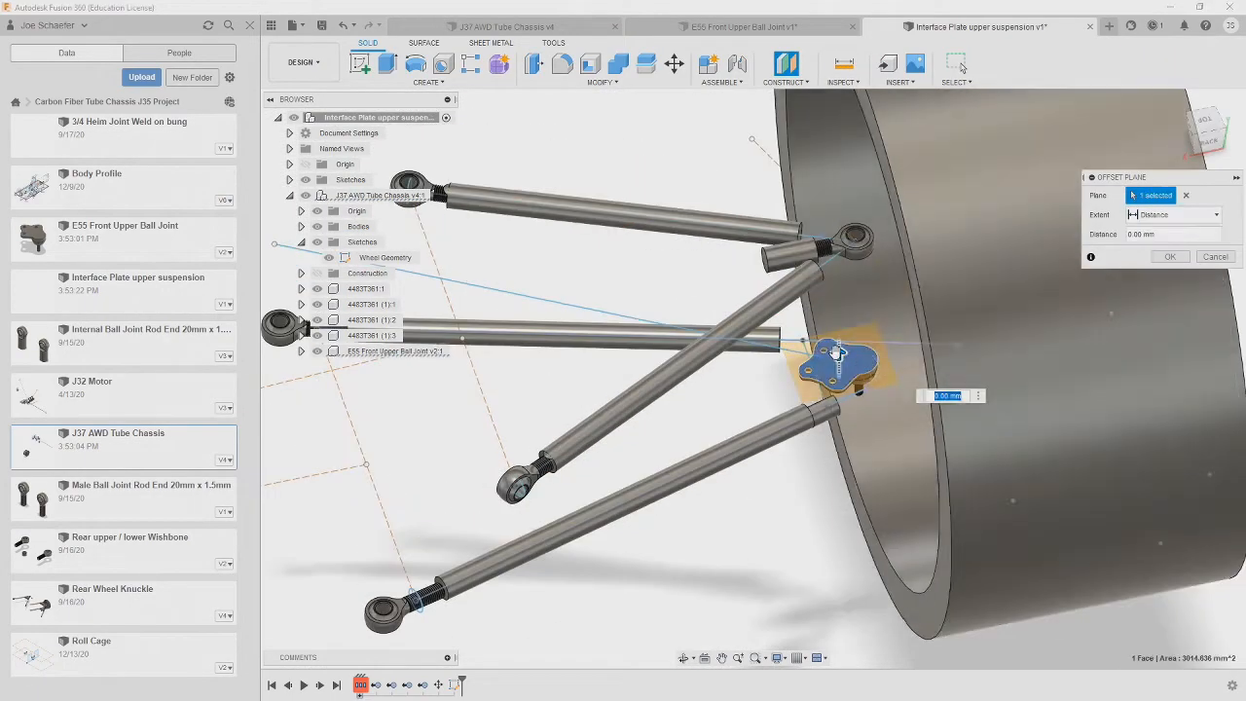
drag(837, 353, 838, 280)
click(1206, 147)
drag(949, 399, 949, 318)
click(1167, 257)
- Start a sketch on the new offset plane and draw a straight plate edge across the ends of the control arm tubes
shift+middle_drag(914, 204, 969, 272)
right_click(959, 260)
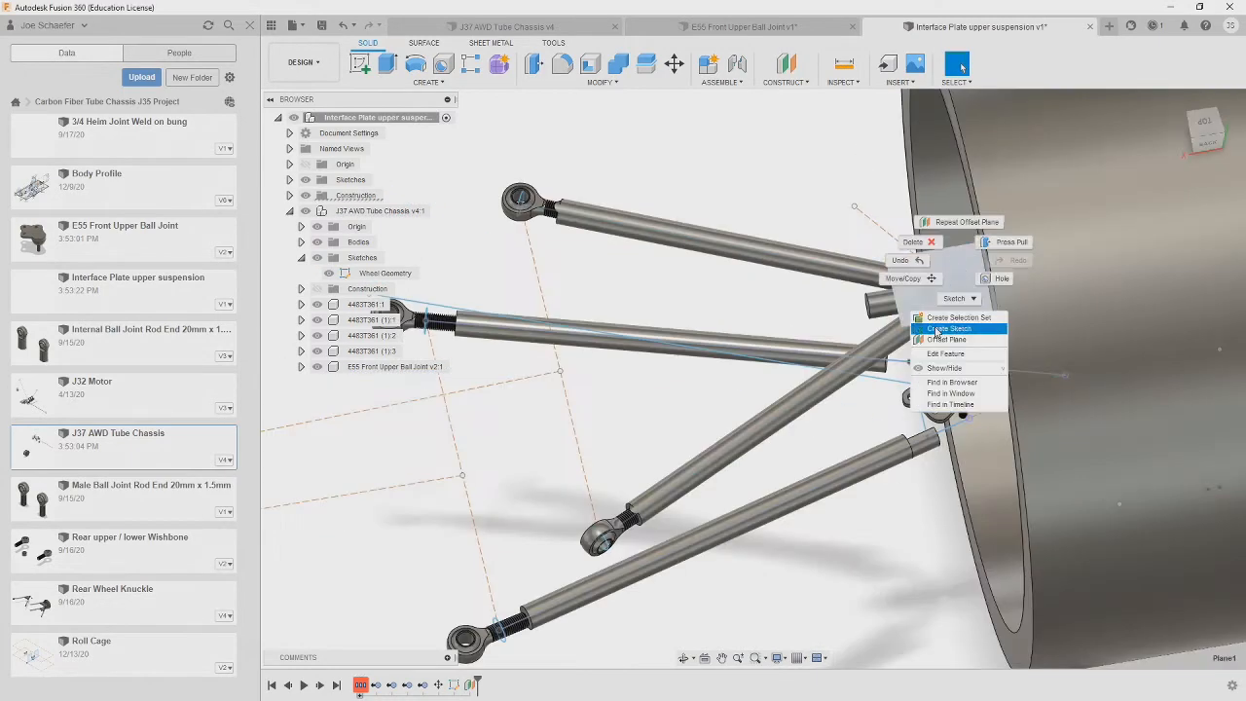
click(940, 330)
click(383, 211)
key(l)
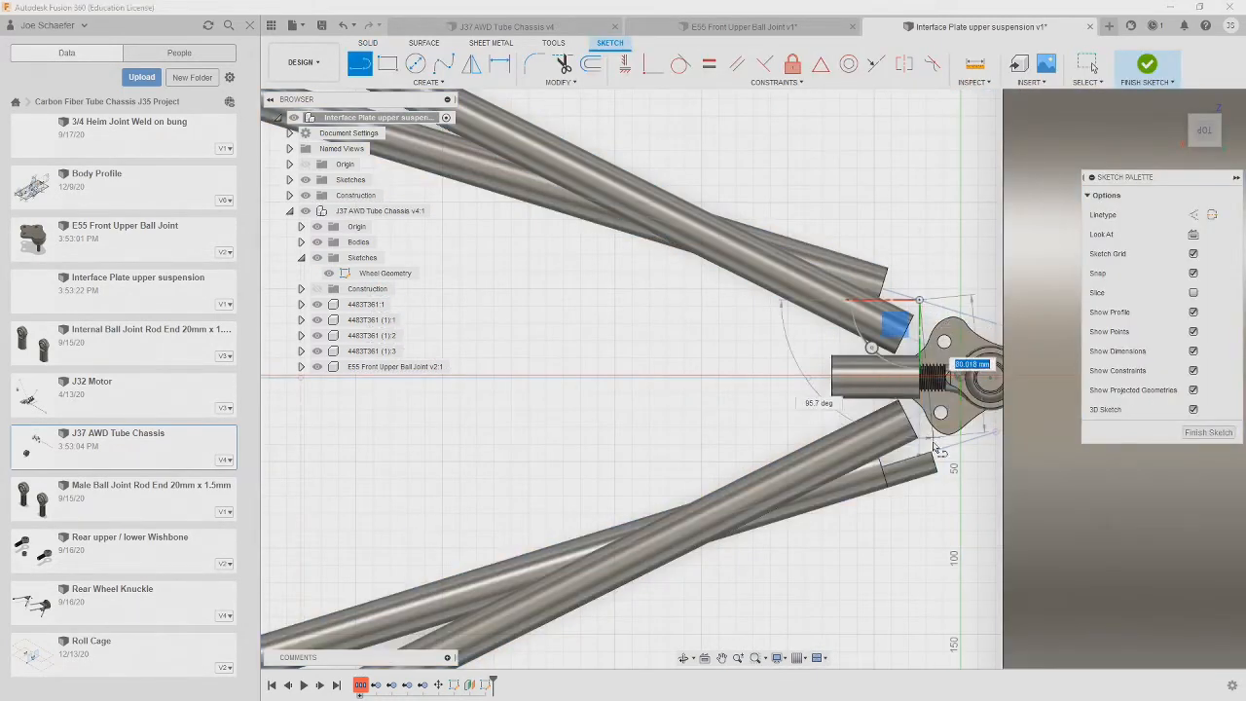
click(920, 455)
- Hide the Lower Front Control Arm and Lower Rear Control Arm bodies of the chassis component
right_click(640, 375)
click(586, 374)
click(302, 243)
click(329, 336)
click(329, 351)
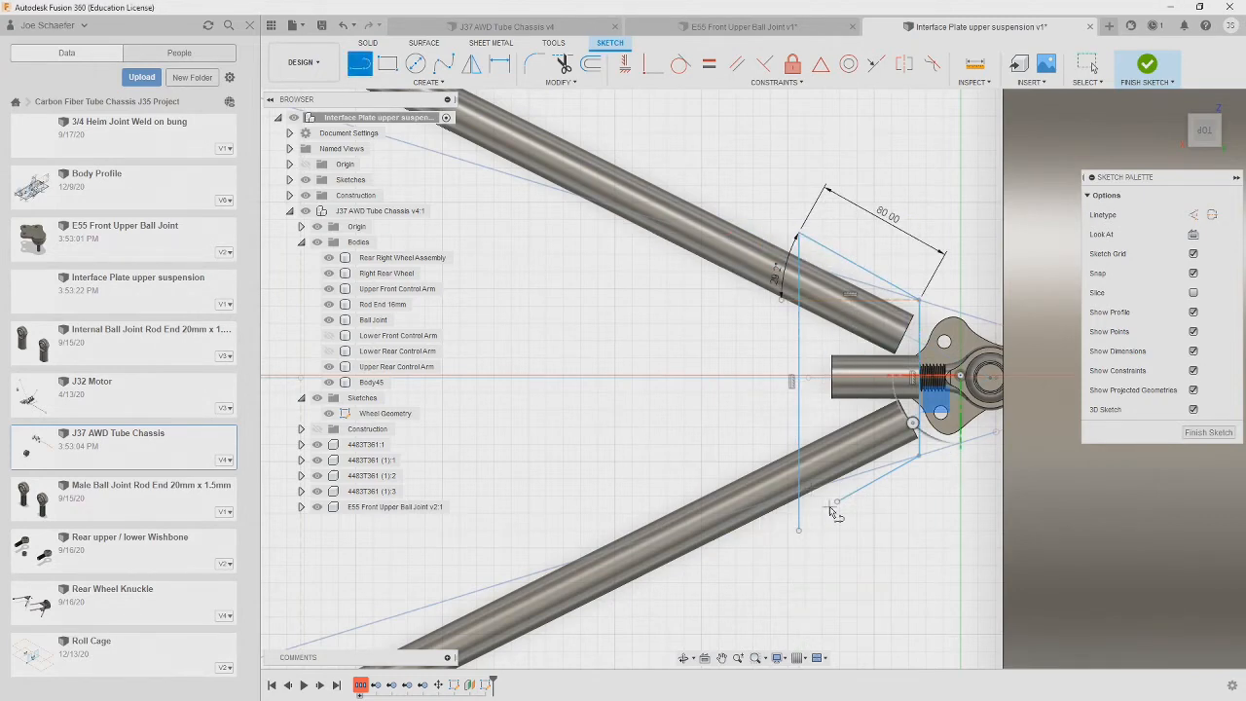
- Trim the line overhanging the angled side of the plate sketch to leave a closed trapezoidal outline
click(563, 63)
scroll(855, 478, up, 5)
click(855, 478)
scroll(821, 609, down, 3)
- Extrude the trapezoidal plate profile by -0.125 in as a new body
key(e)
click(778, 438)
mouse_move(726, 478)
shift+middle_down()
mouse_move(829, 383)
mouse_move(908, 445)
shift+middle_up()
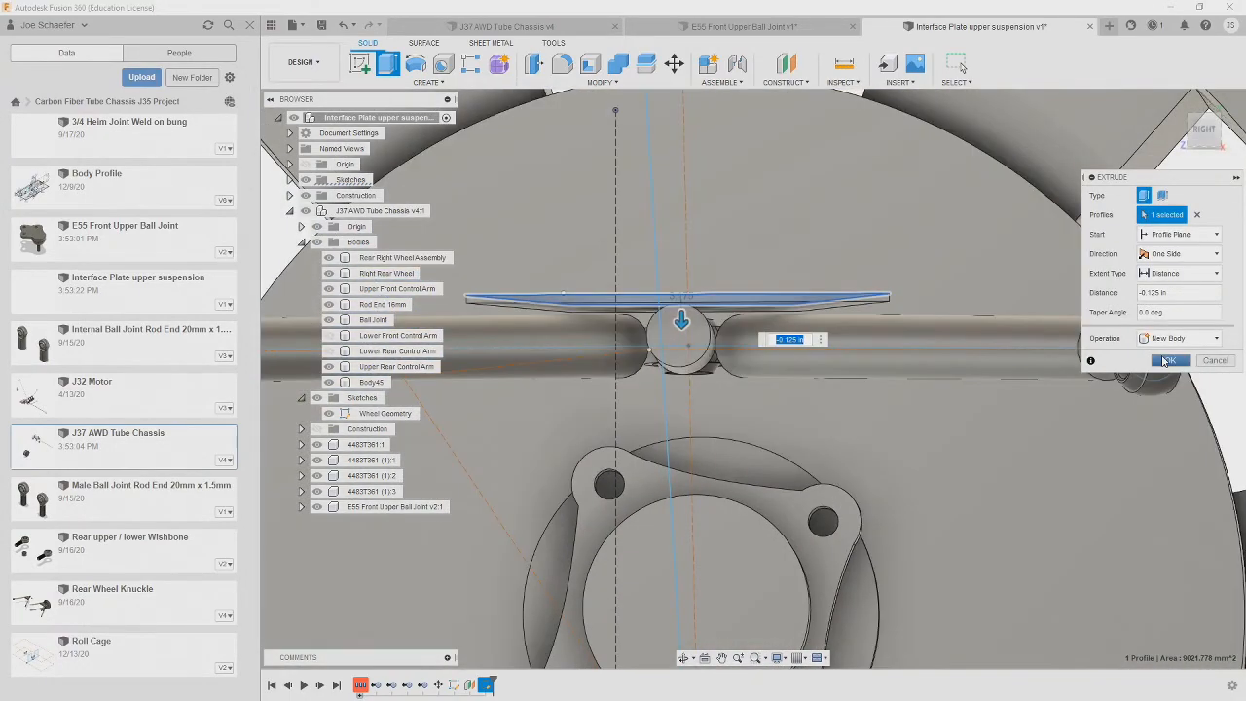
click(1164, 361)
- Create a copy of the plate body and shift it -30 mm in Y below the tubes
shift+middle_drag(876, 389, 759, 487)
key(m)
click(632, 485)
click(1144, 332)
click(1204, 131)
middle_drag(703, 584, 873, 280)
drag(689, 391, 689, 438)
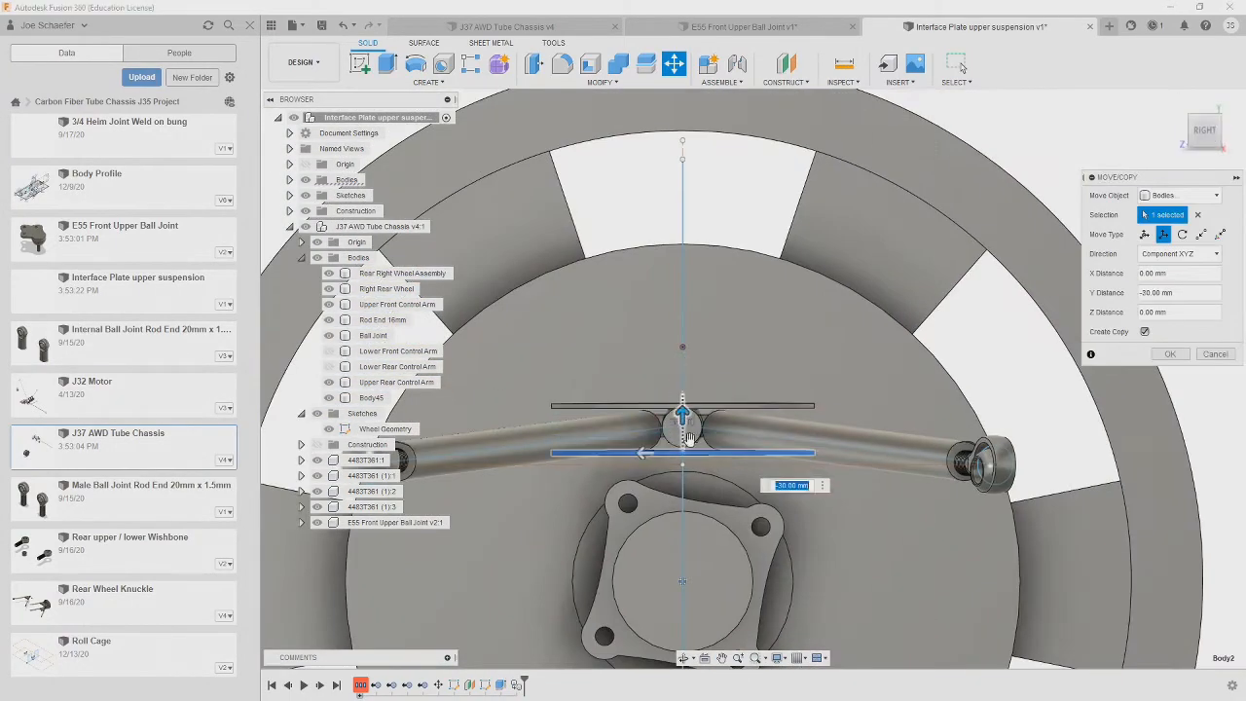
- Adjust the plate copy's Y distance to -28 mm and complete the copy
scroll(689, 438, up, 3)
shift+middle_drag(565, 497, 907, 548)
scroll(907, 550, up, 1)
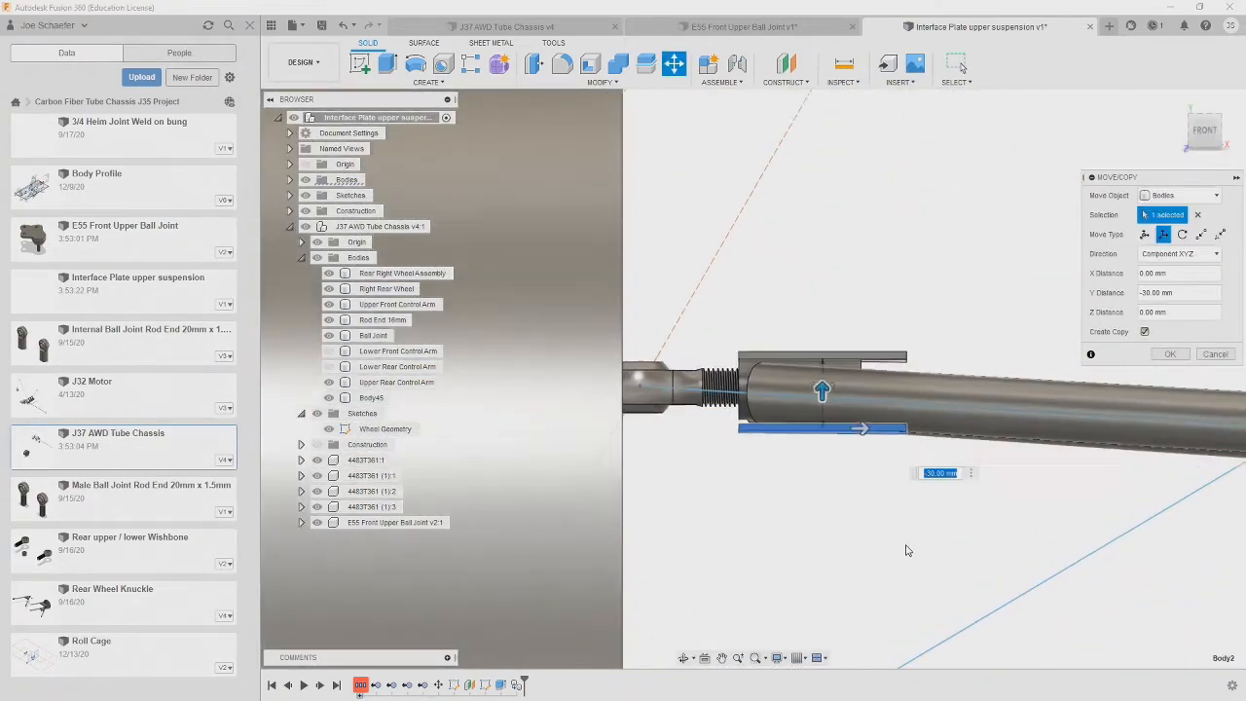
scroll(857, 508, up, 4)
shift+middle_drag(762, 451, 765, 428)
drag(789, 309, 789, 299)
click(1204, 131)
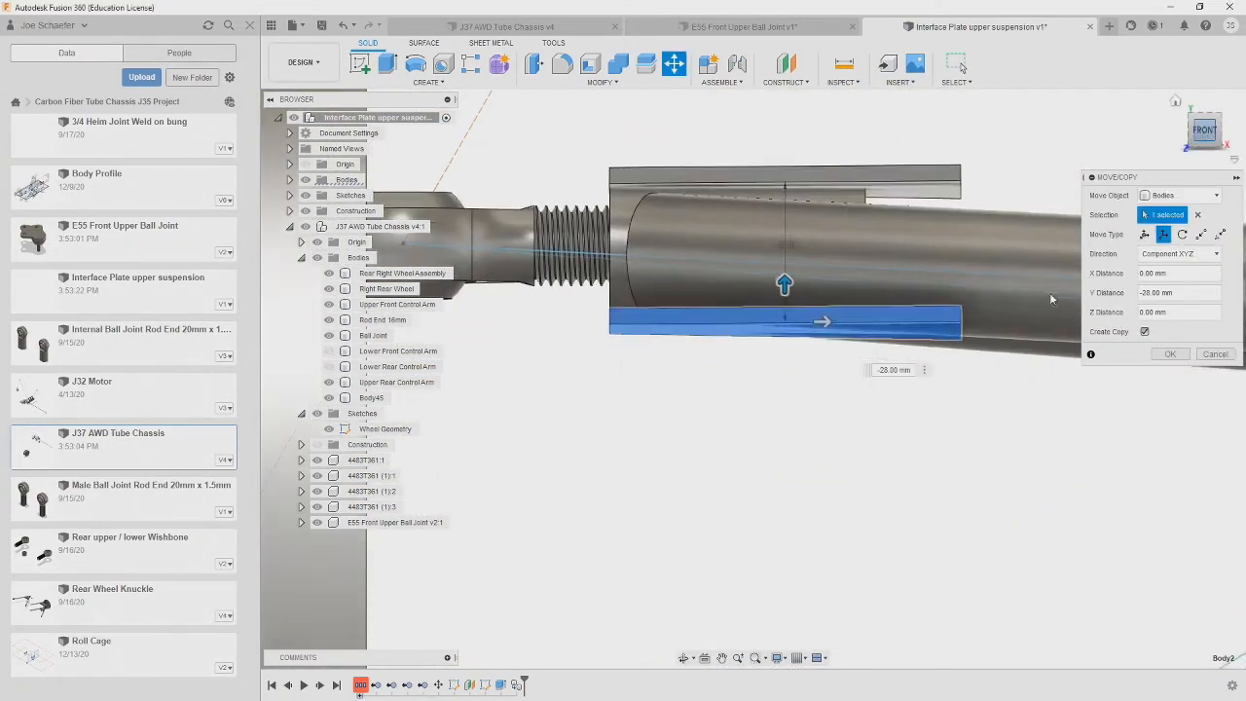
key(Return)
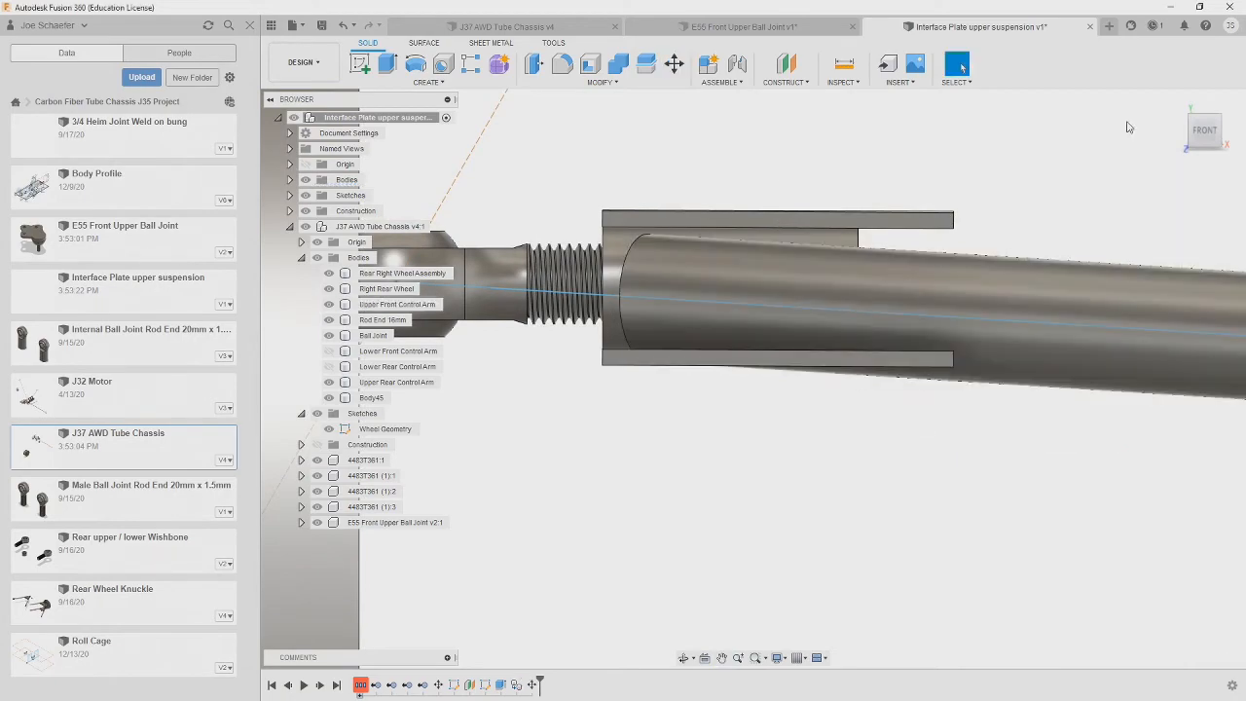
- Move the upper plate body slightly down toward the control arm tubes
shift+middle_drag(837, 189, 839, 219)
key(m)
click(806, 266)
shift+middle_drag(805, 265, 806, 230)
drag(796, 308, 797, 328)
shift+middle_drag(815, 175, 817, 154)
middle_drag(819, 151, 908, 353)
key(Return)
scroll(908, 353, down, 3)
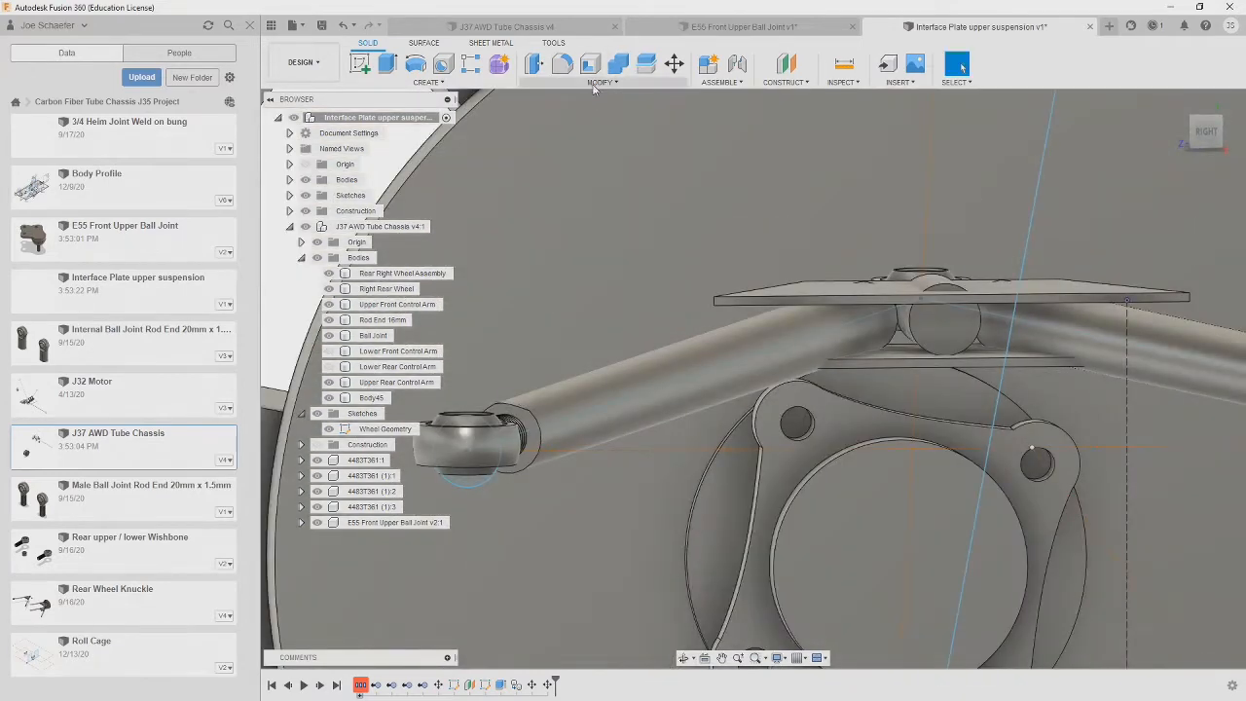
- Cut the two upper control arms and the threaded insert out of the upper plate with Combine, keeping the tool bodies
click(618, 64)
click(837, 293)
click(932, 328)
click(1047, 331)
click(832, 341)
click(1185, 235)
click(1172, 265)
click(1158, 274)
click(1170, 296)
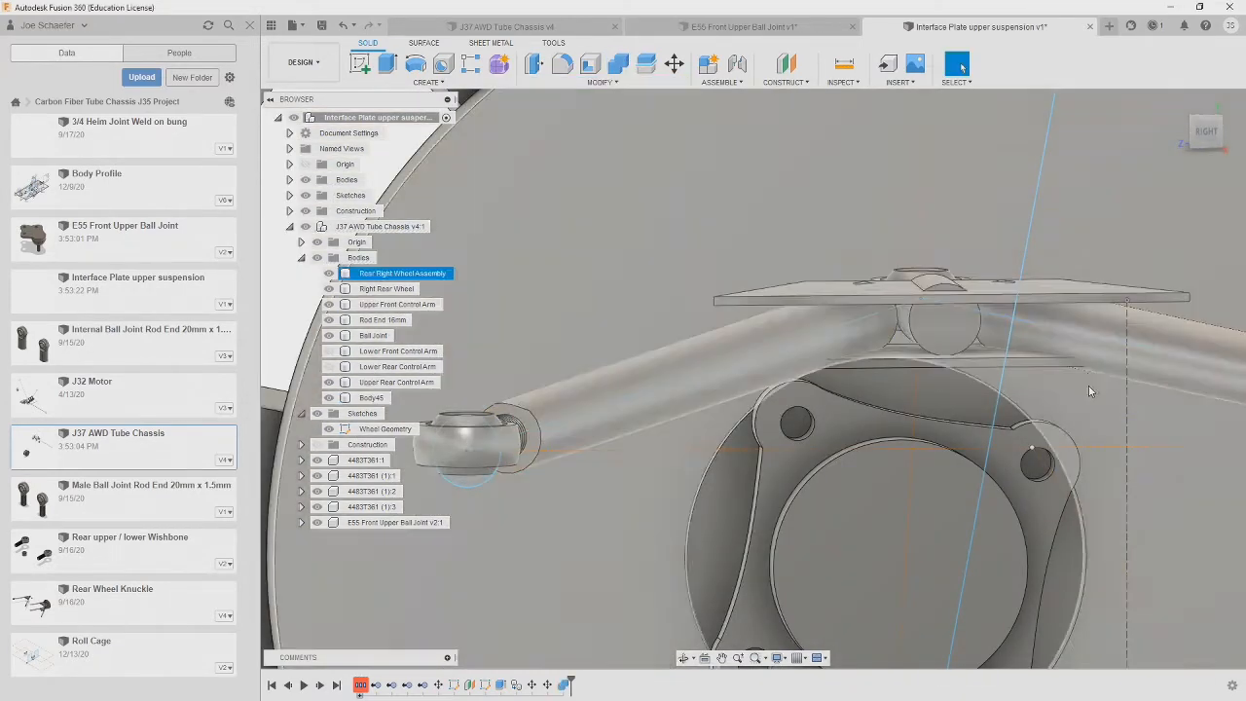
- Cut the same control arms and threaded insert out of the lower plate with Combine, keeping the tools
click(618, 64)
click(998, 360)
click(827, 336)
click(940, 321)
click(1061, 336)
click(1170, 296)
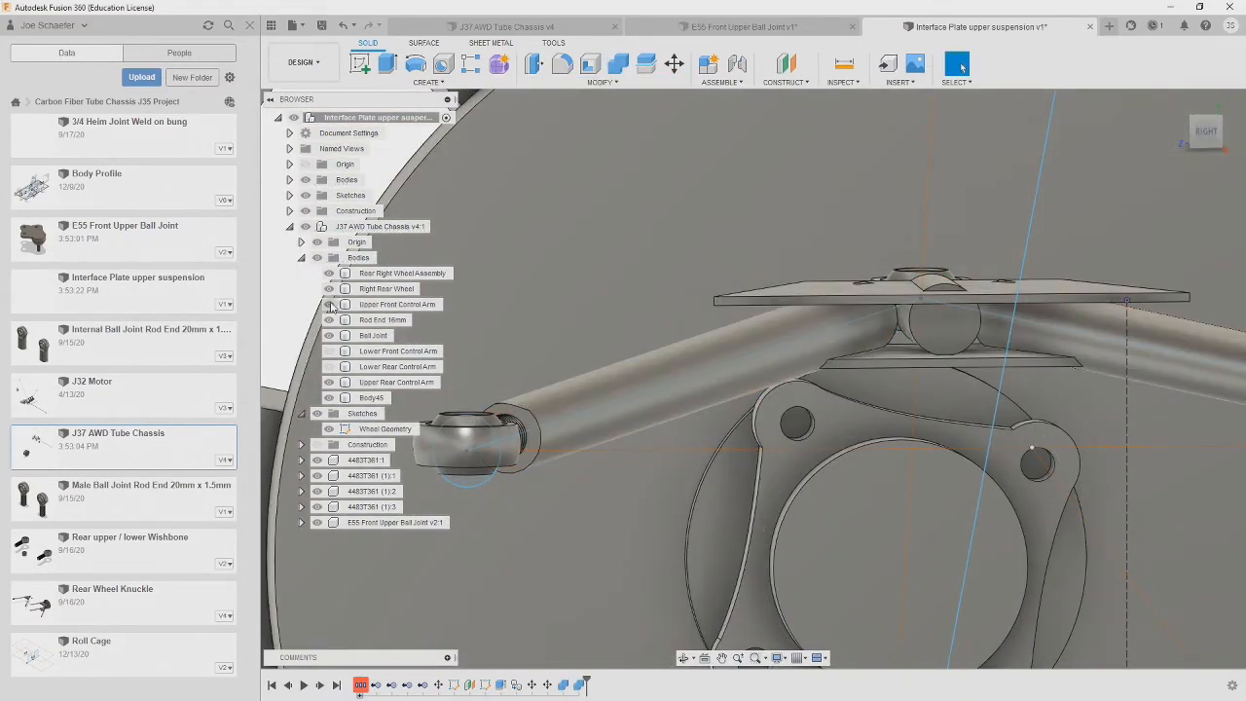
- Rename Body45 as Interface Thread and hide it along with the wheel bodies and the upper control arms
shift+middle_drag(888, 390, 858, 479)
click(374, 397)
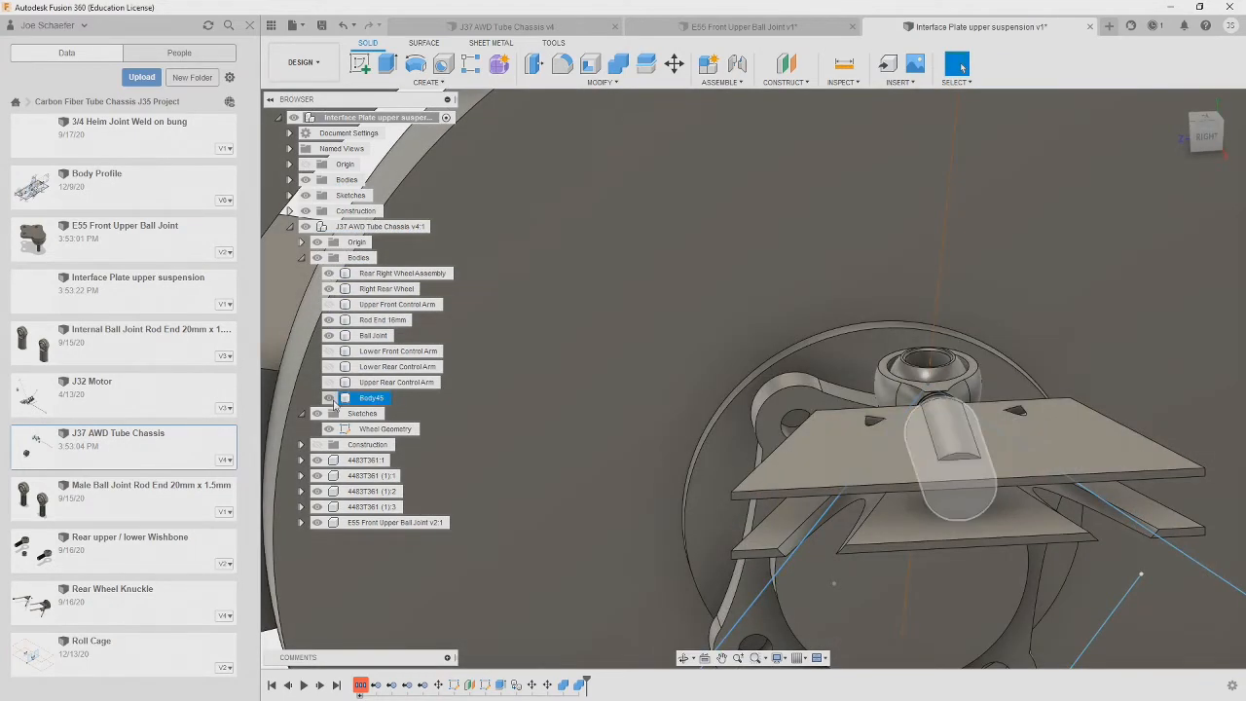
click(375, 398)
shift+middle_drag(653, 425, 769, 487)
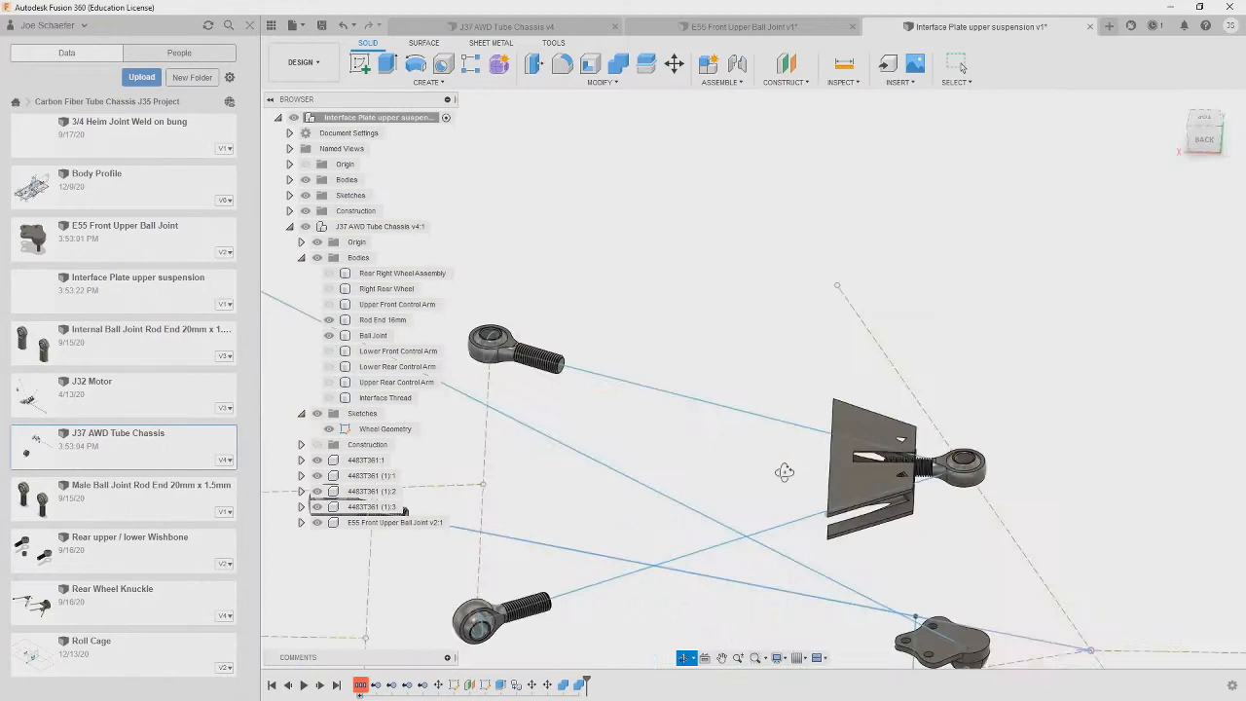
shift+middle_drag(785, 472, 866, 439)
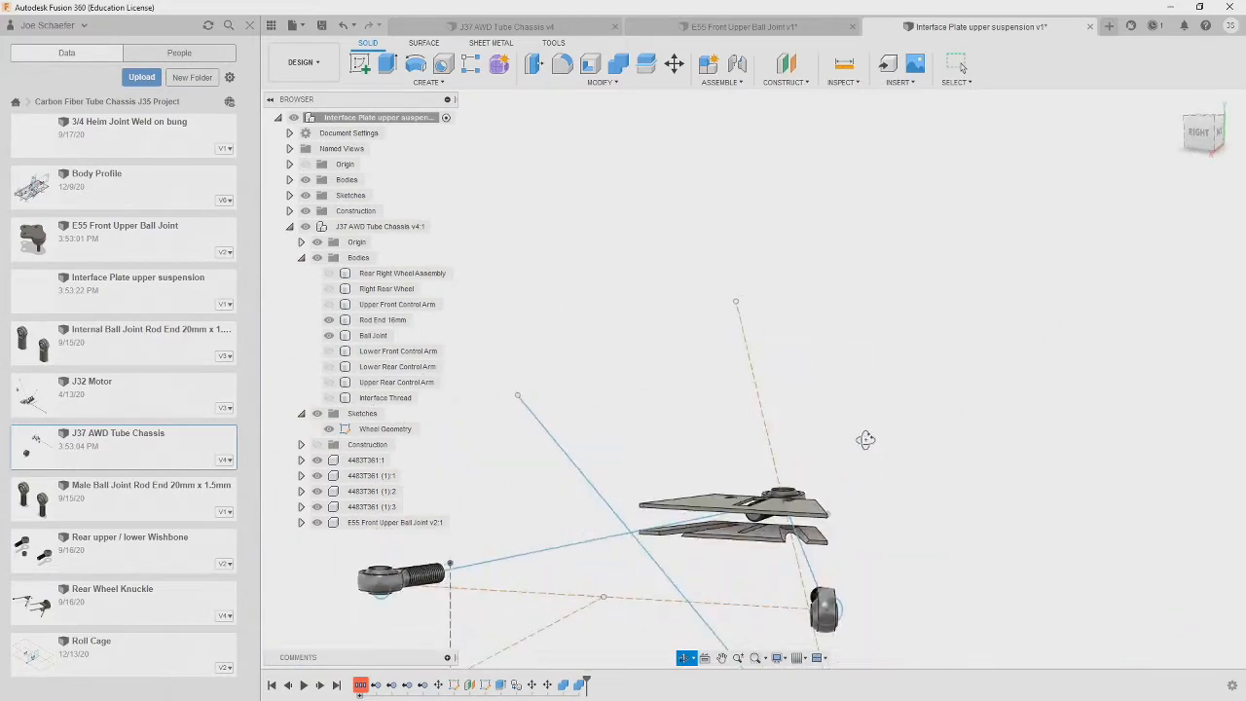
- Rename the two plate bodies as Upper Plate and Lower Plate, and hide the Upper Plate
click(289, 180)
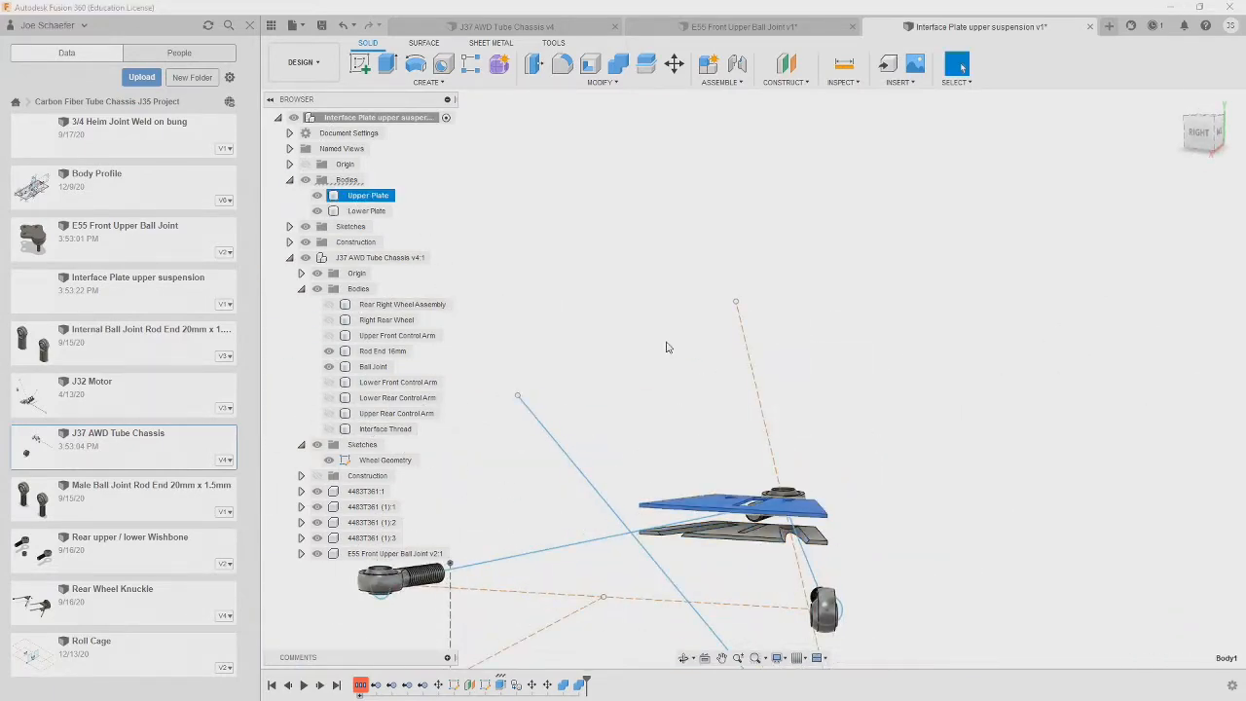
shift+middle_drag(792, 357, 783, 448)
- Sketch tube slot outlines on the Lower Plate's top face and extrude-cut one of them through the plate
right_click(713, 479)
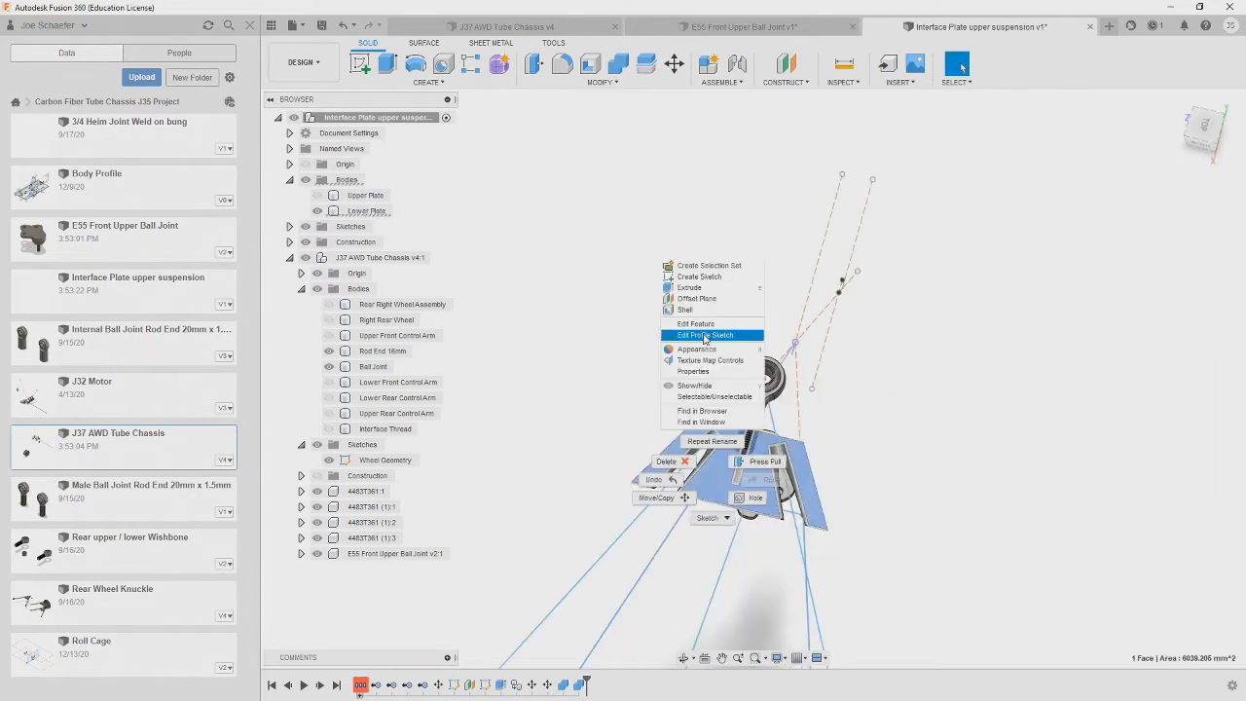
click(701, 277)
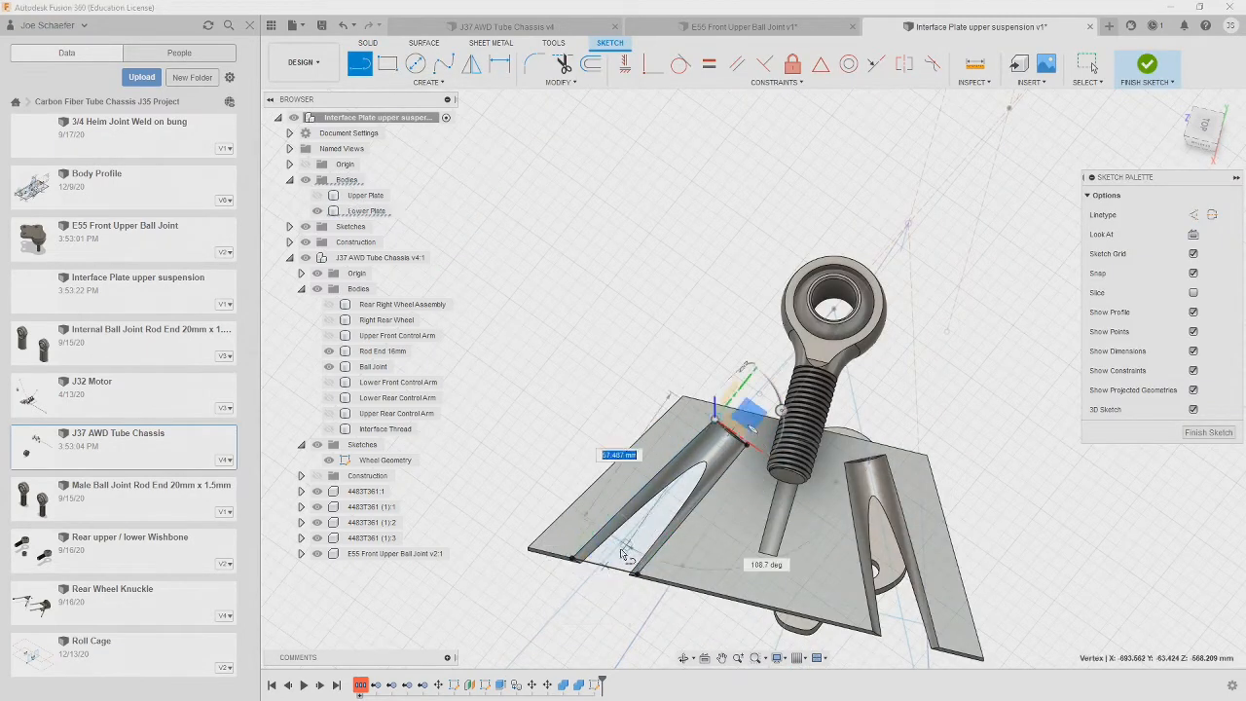
shift+middle_drag(507, 352, 681, 418)
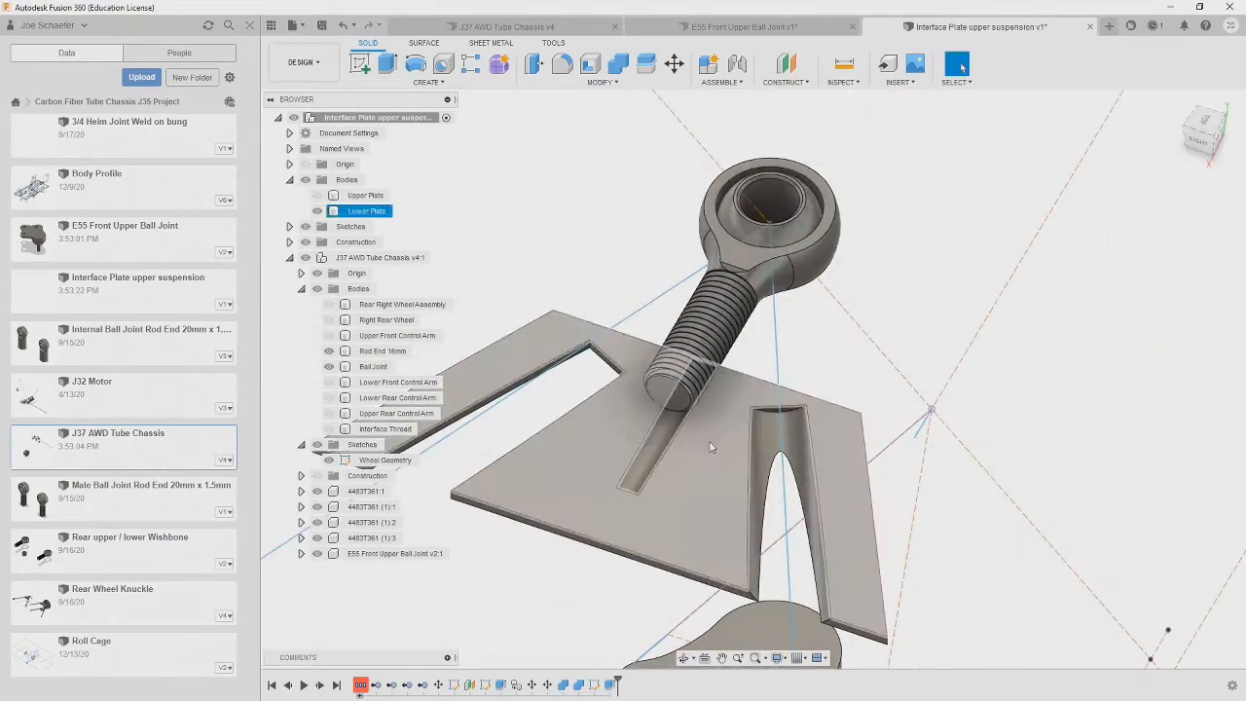
- Complete the second tube slot outline in Sketch3 and extrude-cut it through the Lower Plate
click(289, 226)
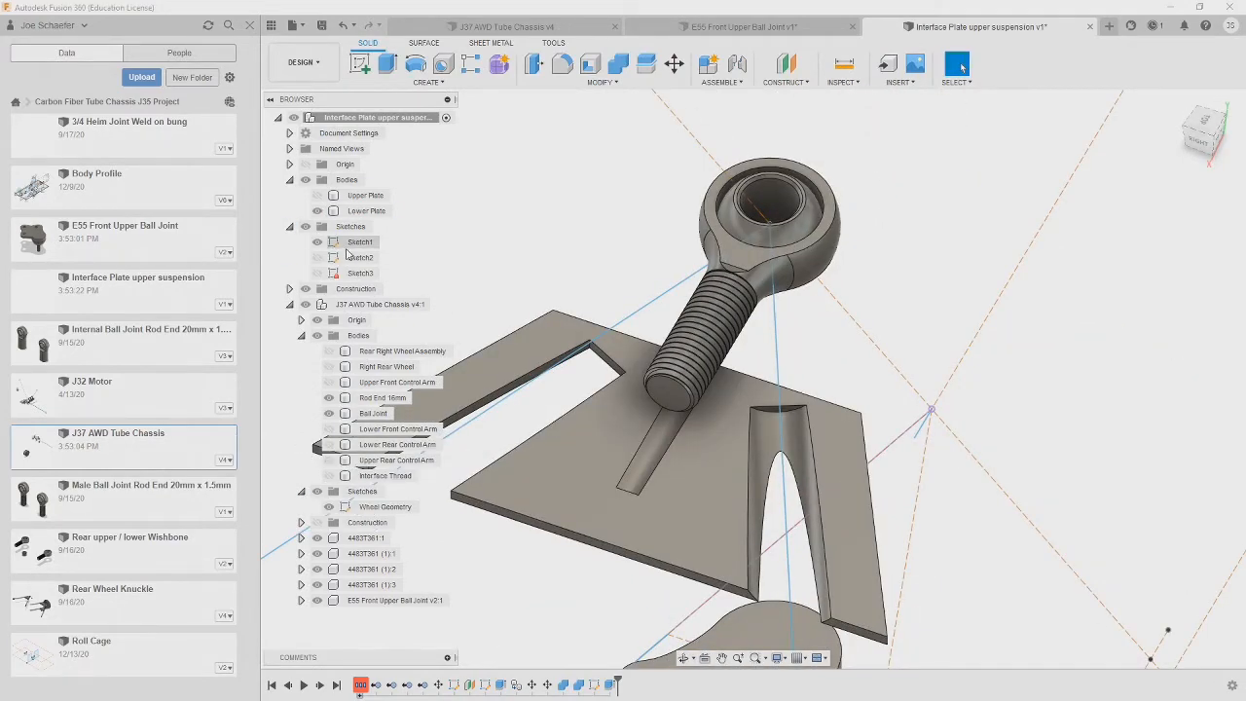
click(319, 258)
double_click(355, 273)
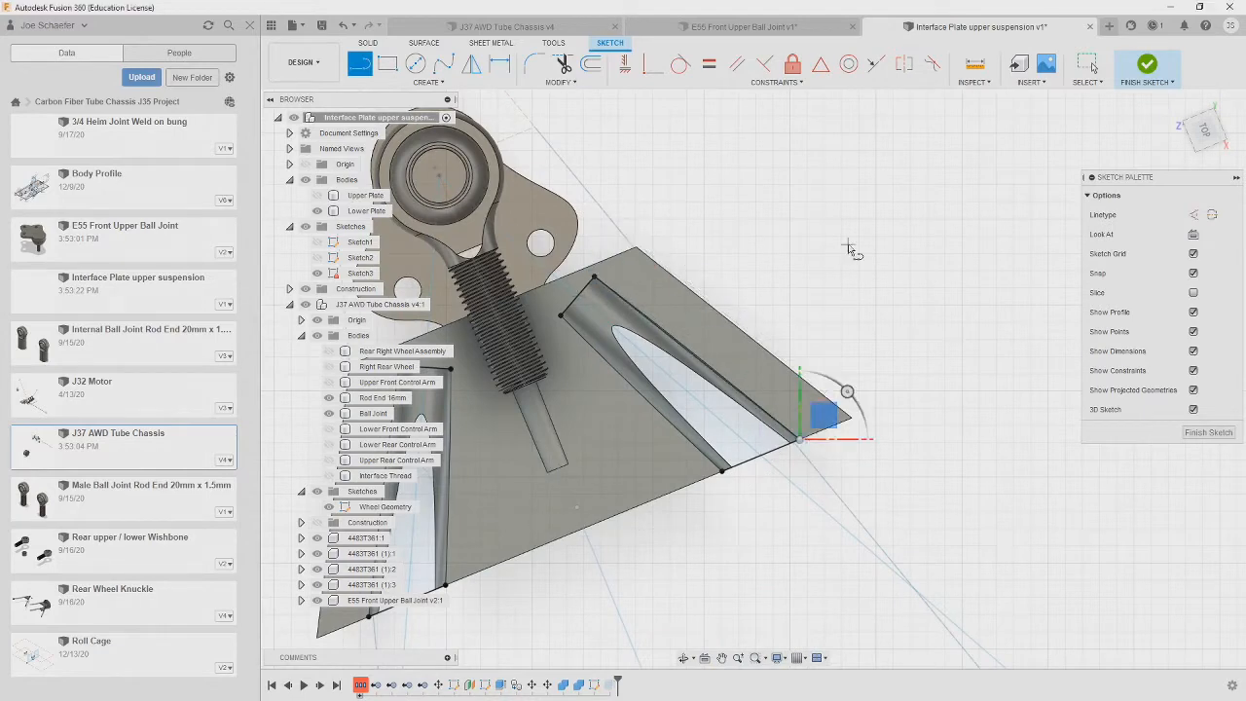
key(e)
click(695, 382)
key(Return)
shift+middle_drag(478, 412, 548, 393)
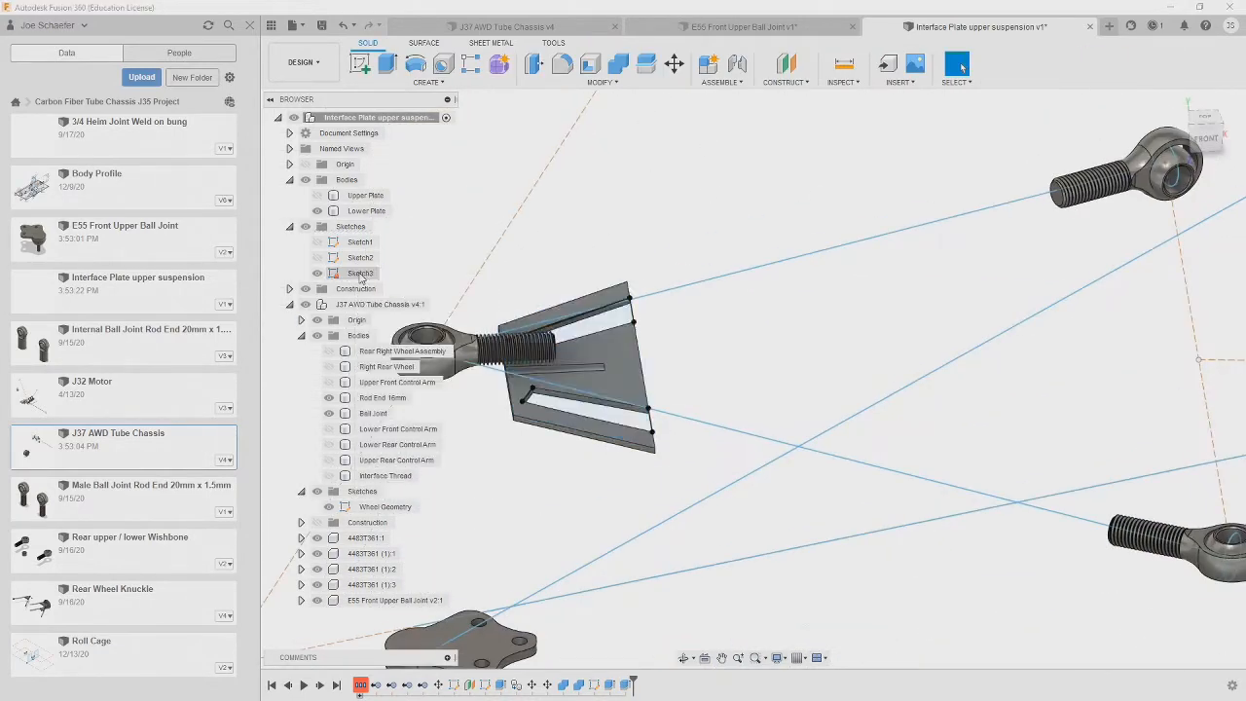
- Rename Sketch3 as Lower Interface Plate and Sketch2 as Upper Interface Plate
double_click(361, 273)
text(Lower Interface Plate)
double_click(362, 258)
text(Upper Interface )
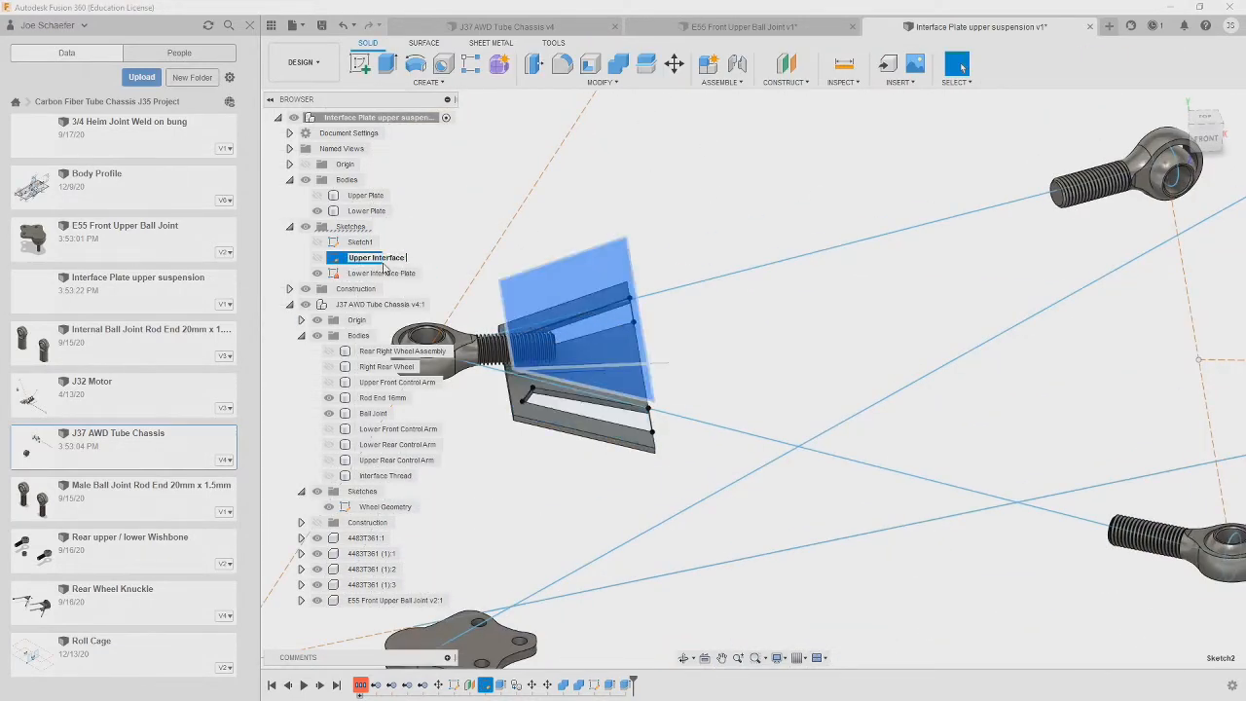
text(Plate)
- Hide the Lower Interface Plate sketch and delete Sketch1
click(379, 243)
scroll(492, 244, down, 4)
click(317, 274)
key(Delete)
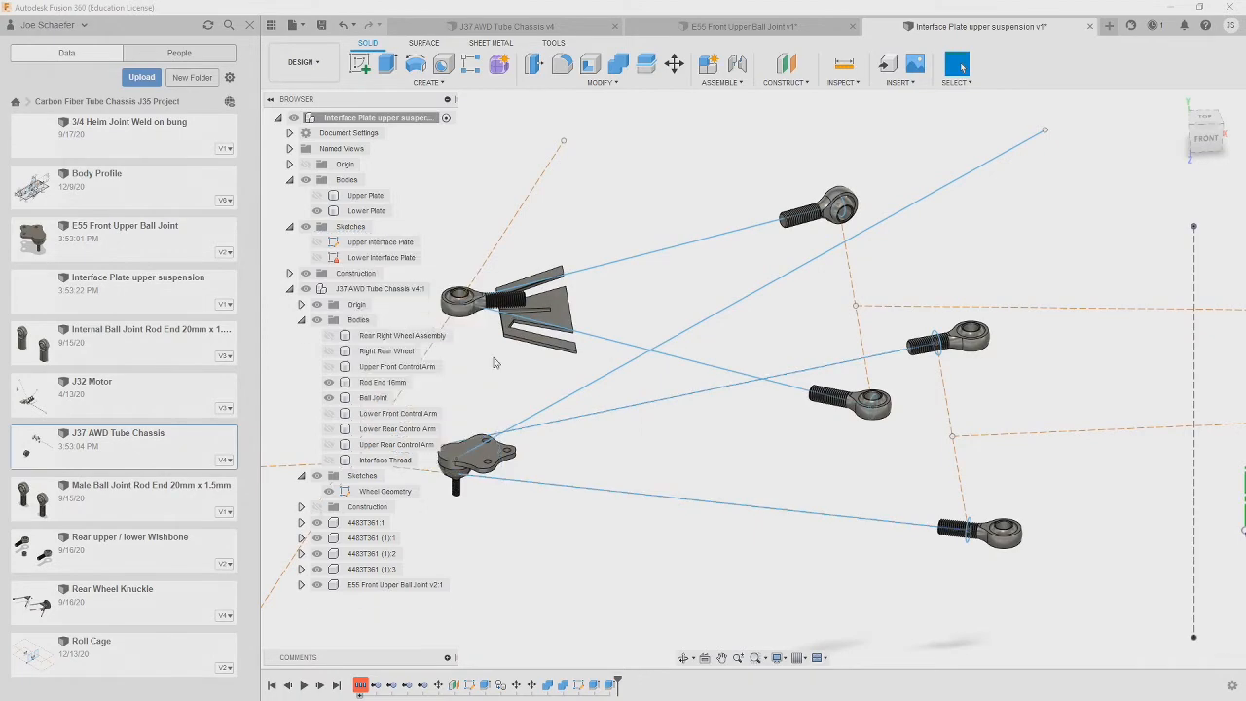
- Hide the rod end components 4483T361:1, 4483T361 (1):1 and 4483T361 (1):2, and show the Lower Interface Plate sketch
scroll(332, 257, up, 4)
click(318, 523)
click(1205, 117)
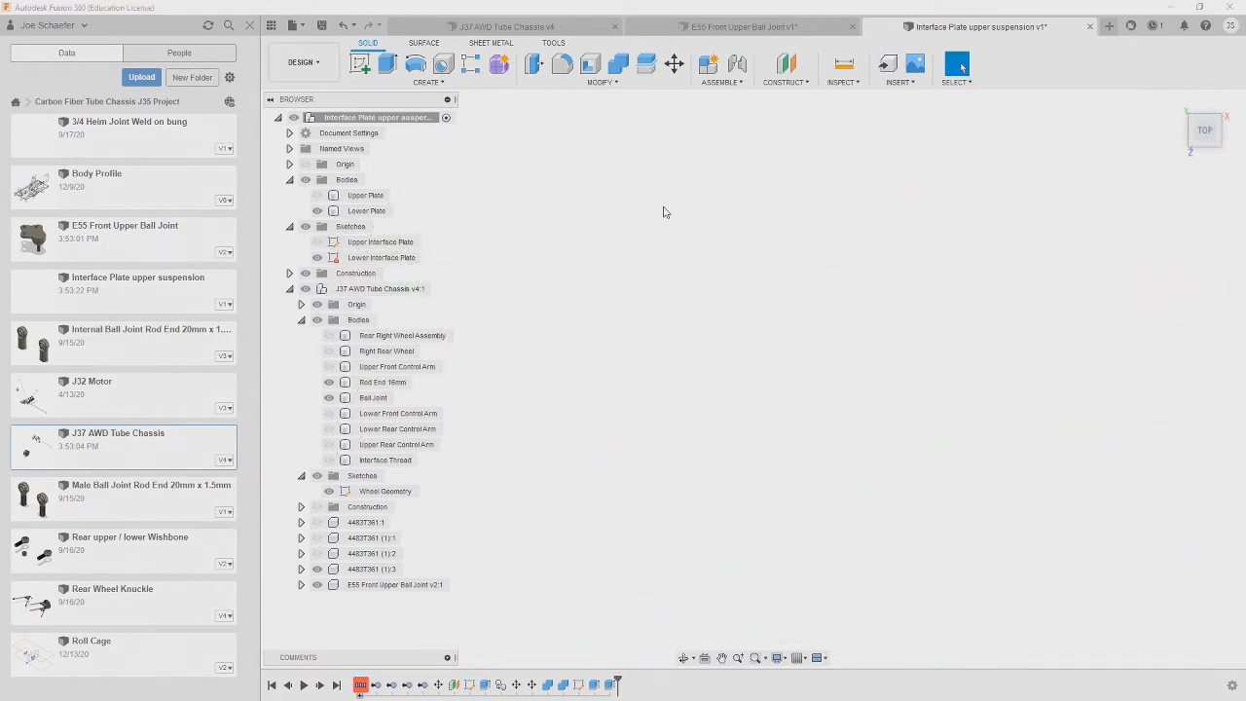
- Outline the narrow middle slot in the Lower Interface Plate sketch and extrude-cut it through the Lower Plate
double_click(381, 257)
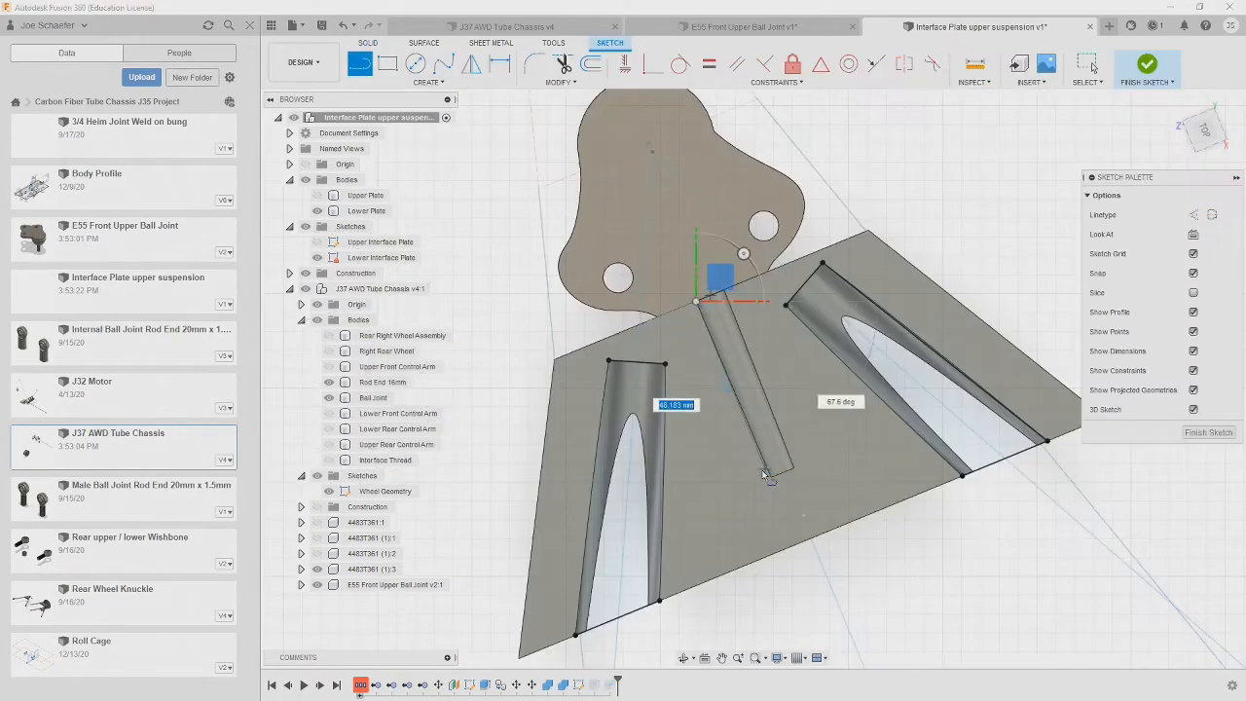
click(1148, 67)
key(e)
click(711, 380)
shift+middle_drag(711, 381, 843, 350)
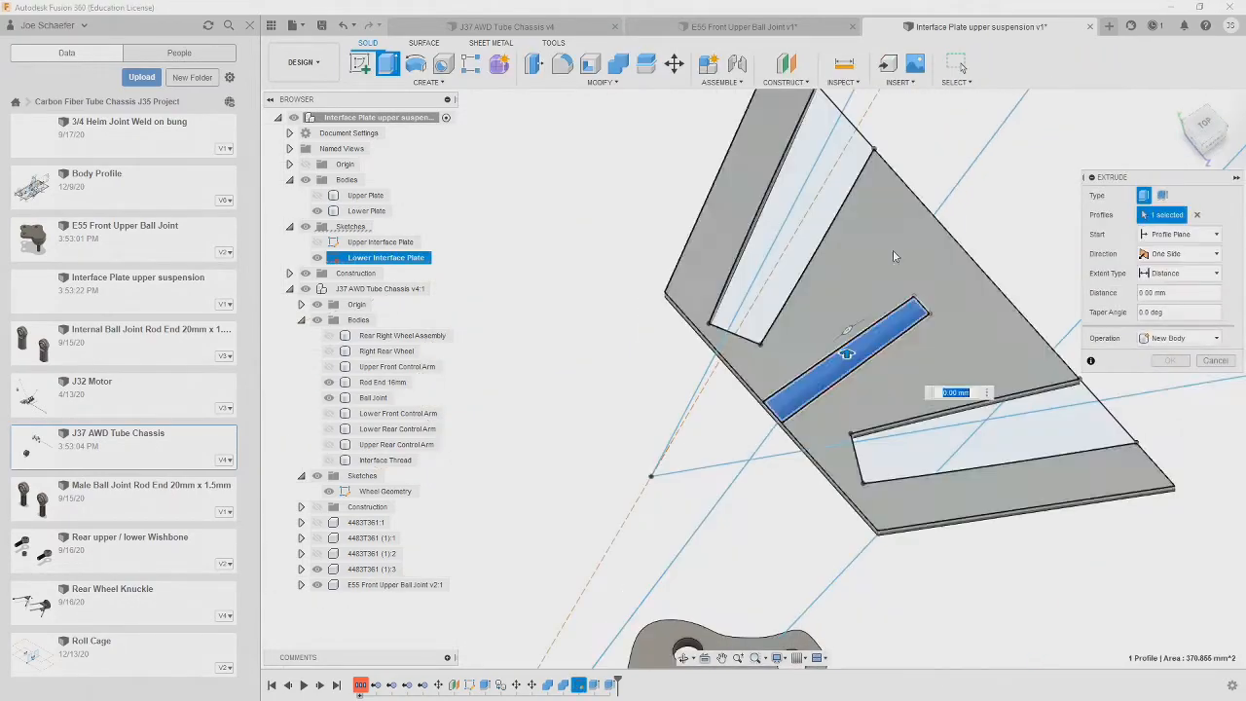
drag(846, 356, 850, 416)
click(1170, 379)
- Make a second extrude cut at the Lower Plate's middle slot to clear the leftover material
shift+middle_drag(1100, 399, 754, 380)
key(e)
click(913, 316)
click(924, 353)
drag(907, 292, 893, 253)
click(1170, 381)
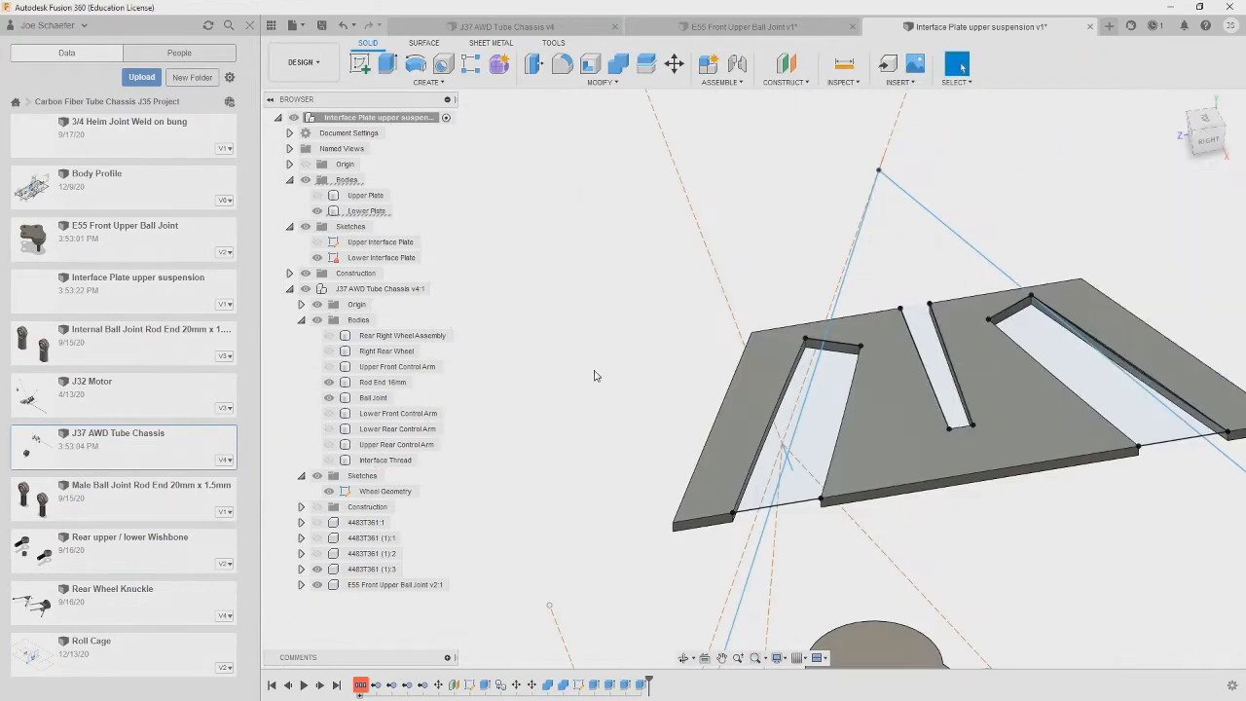
- Reopen the Lower Interface Plate sketch to edit the middle slot outline, toggling the plate bodies' visibility to leave the Lower Plate shown
shift+middle_drag(595, 375, 720, 384)
scroll(545, 292, down, 4)
mouse_move(526, 312)
shift+middle_down()
mouse_move(638, 271)
mouse_move(333, 282)
shift+middle_up()
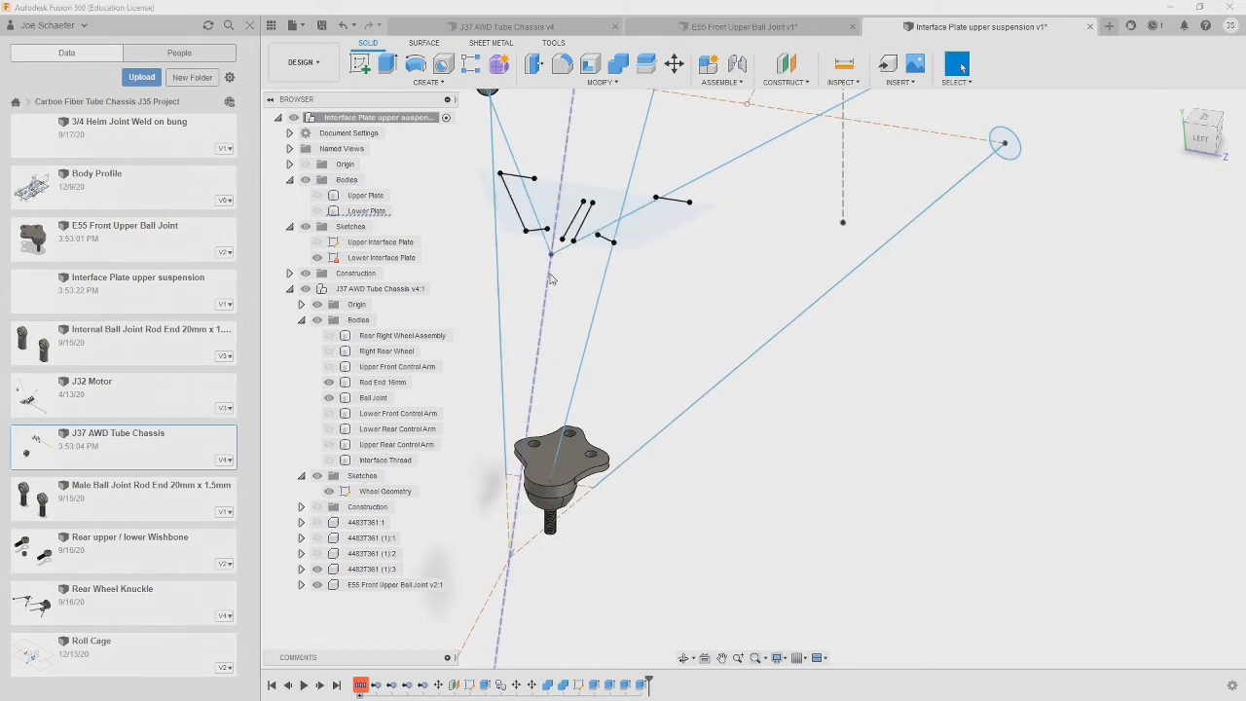
double_click(380, 257)
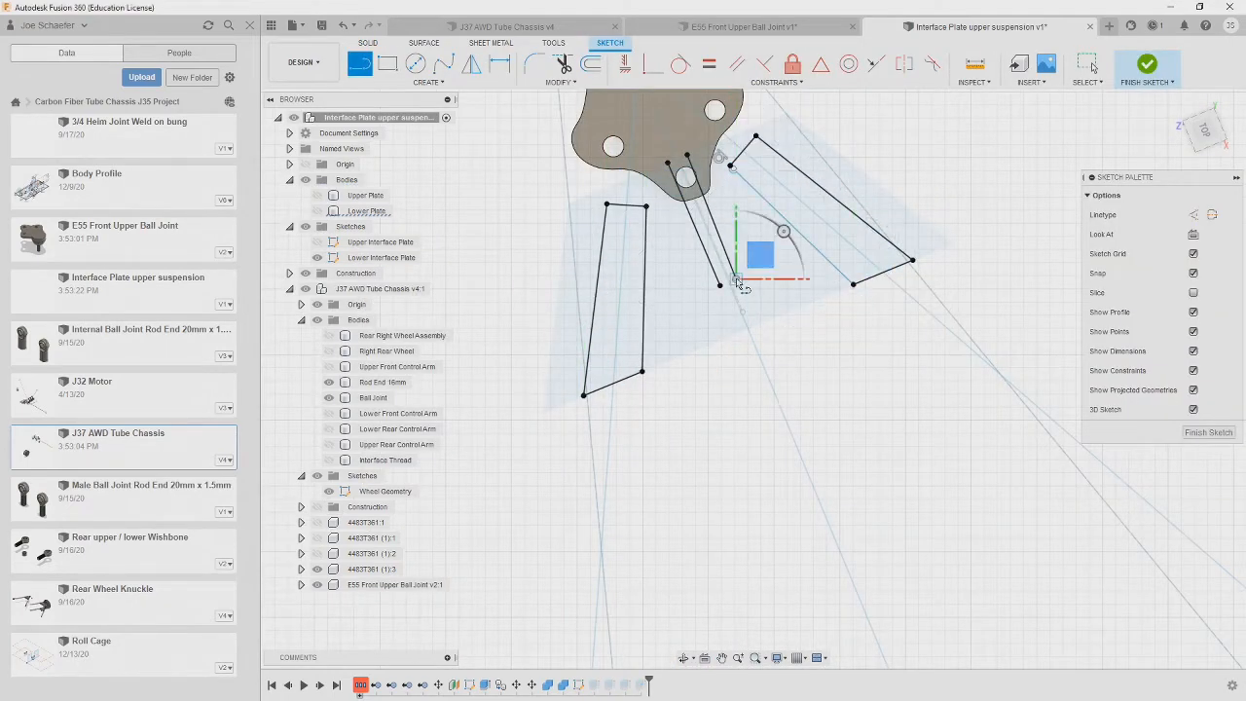
click(317, 244)
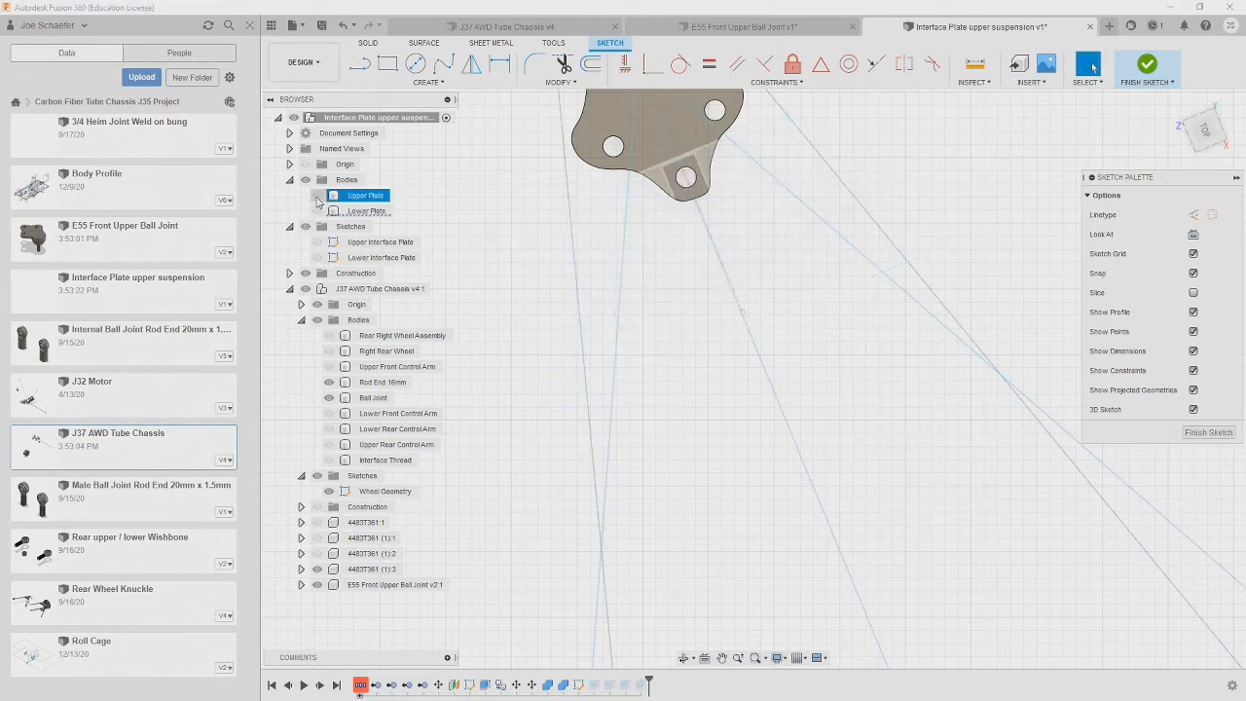
click(317, 211)
shift+middle_drag(526, 389, 582, 292)
click(317, 195)
mouse_move(467, 350)
shift+middle_down()
mouse_move(562, 361)
mouse_move(569, 281)
mouse_move(681, 275)
shift+middle_up()
- Extrude the slot profiles of the Lower Interface Plate sketch as a cut, carrying the middle slot through the Upper Plate
key(e)
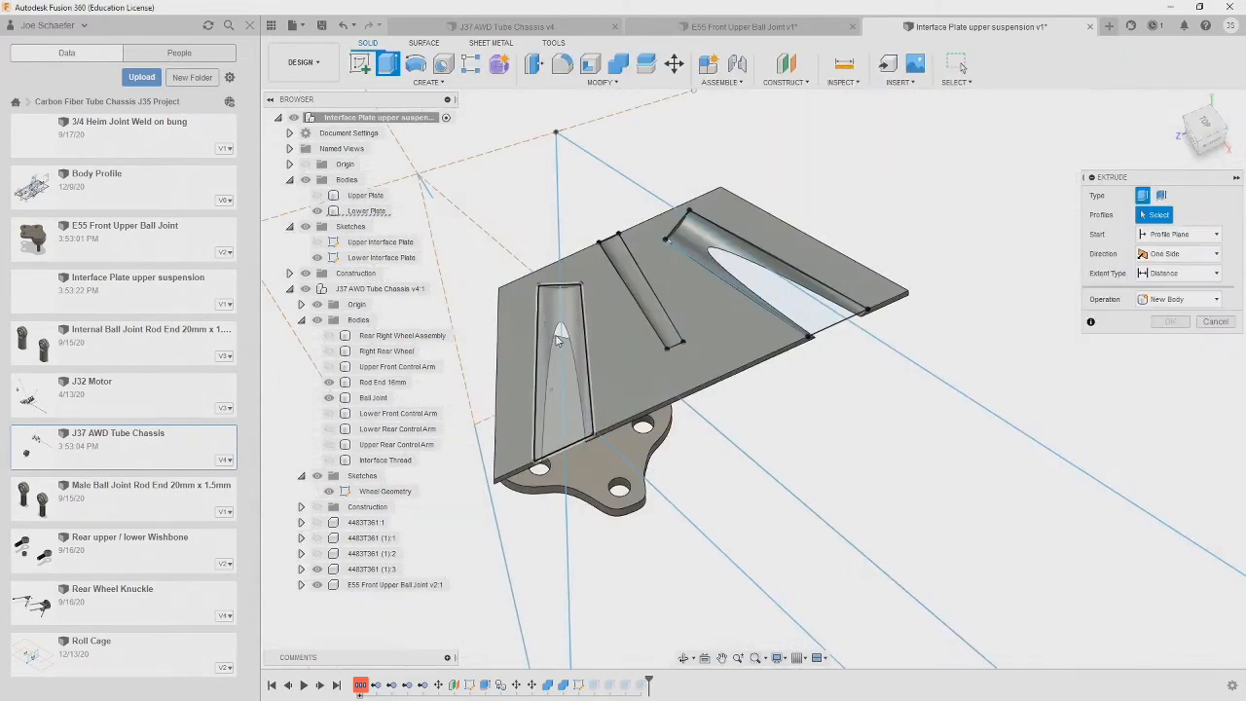
click(559, 338)
drag(768, 287, 593, 342)
key(Return)
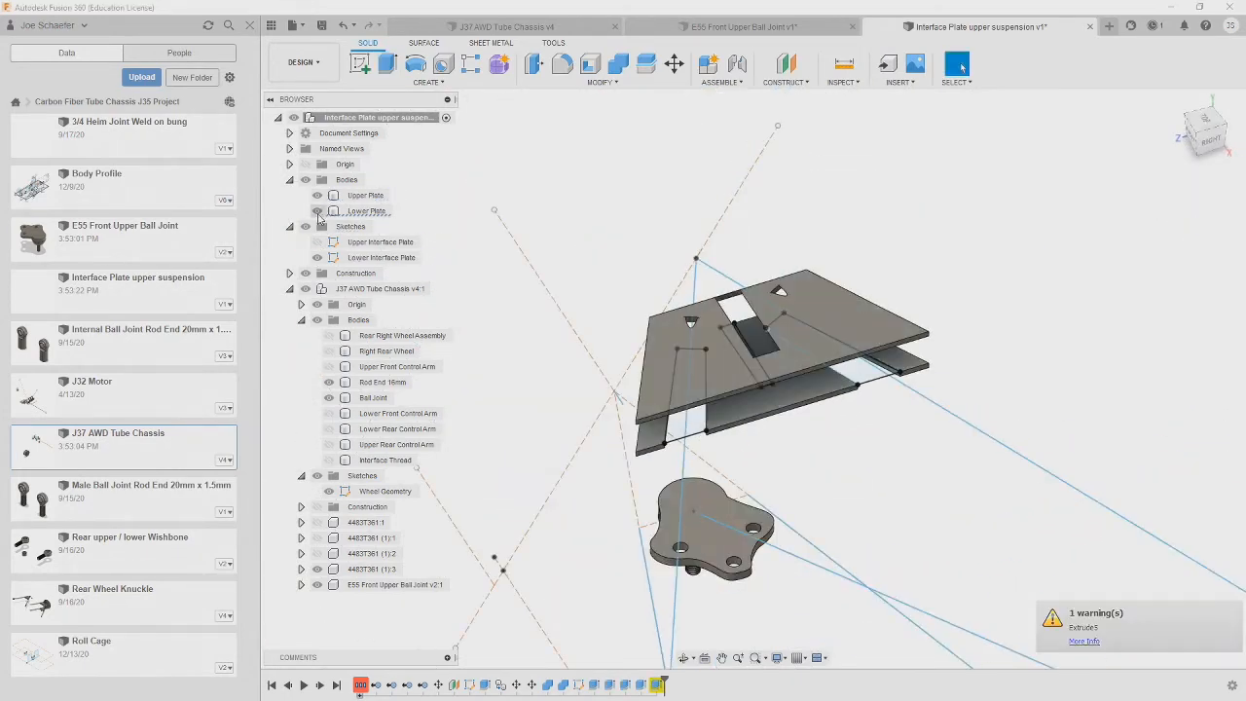
- Hide the Lower Plate and sketch outlines around the two control arm tube slots and the middle slot on the Upper Plate's underside
click(317, 211)
click(686, 355)
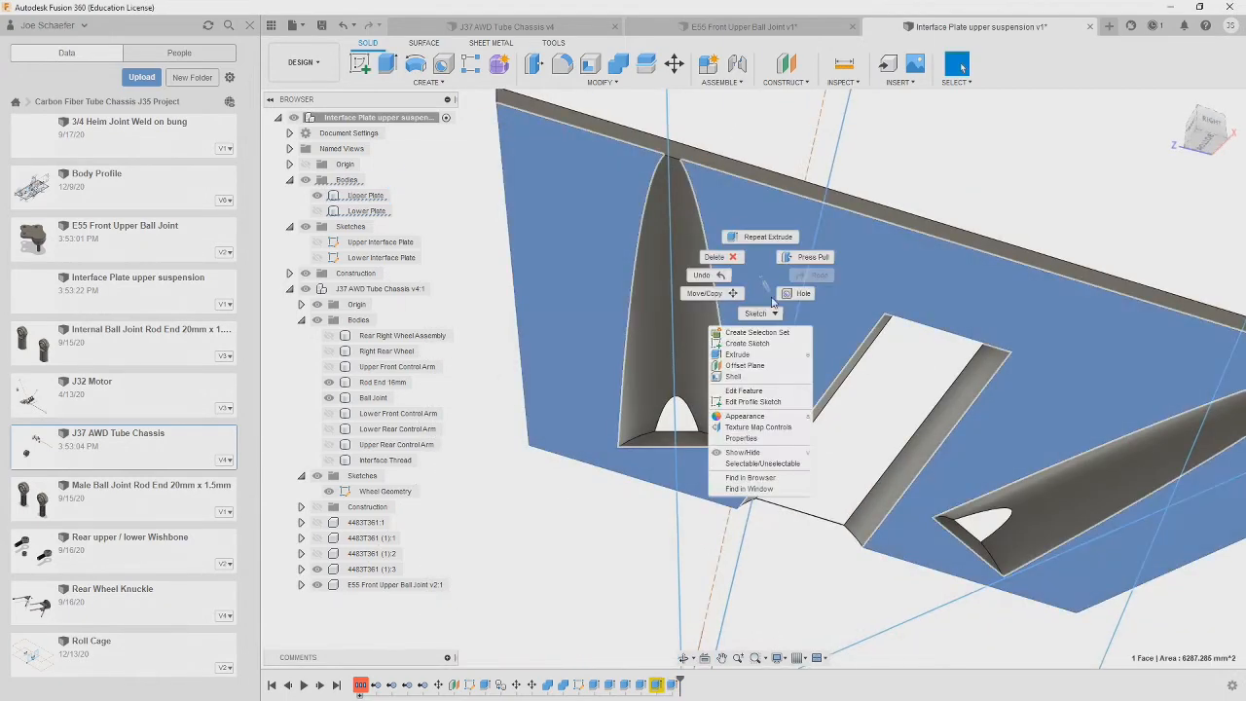
click(751, 314)
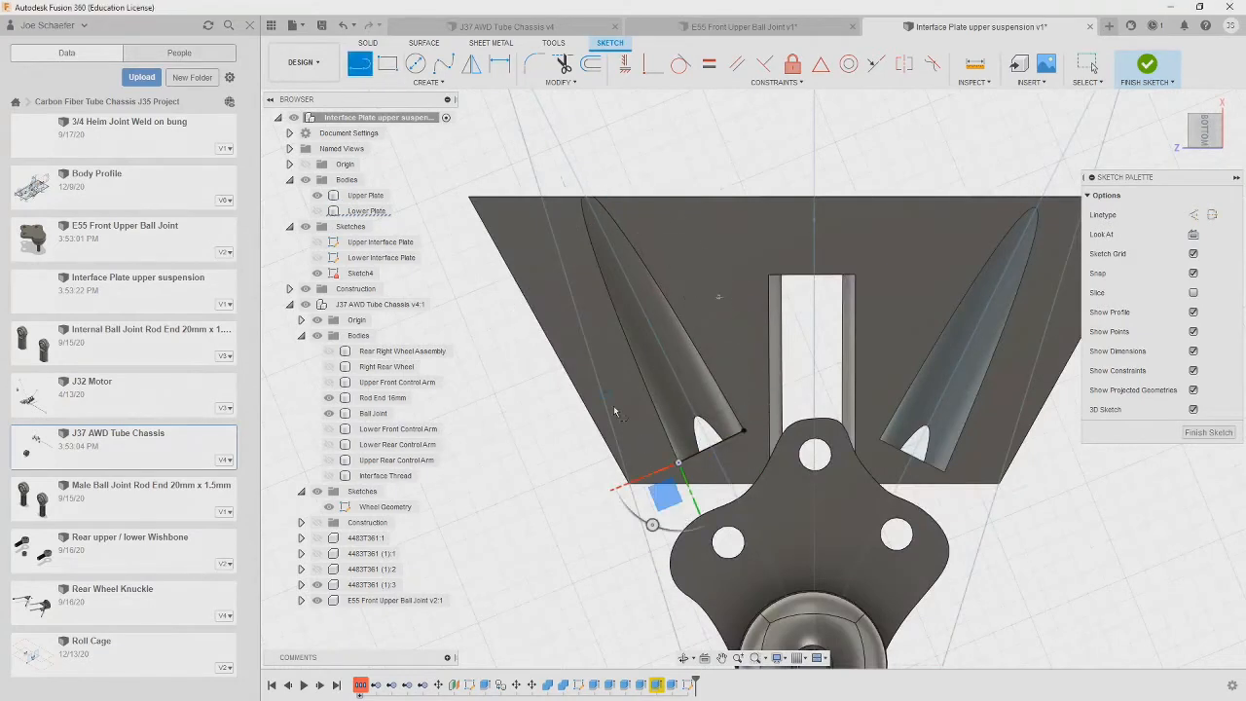
click(592, 197)
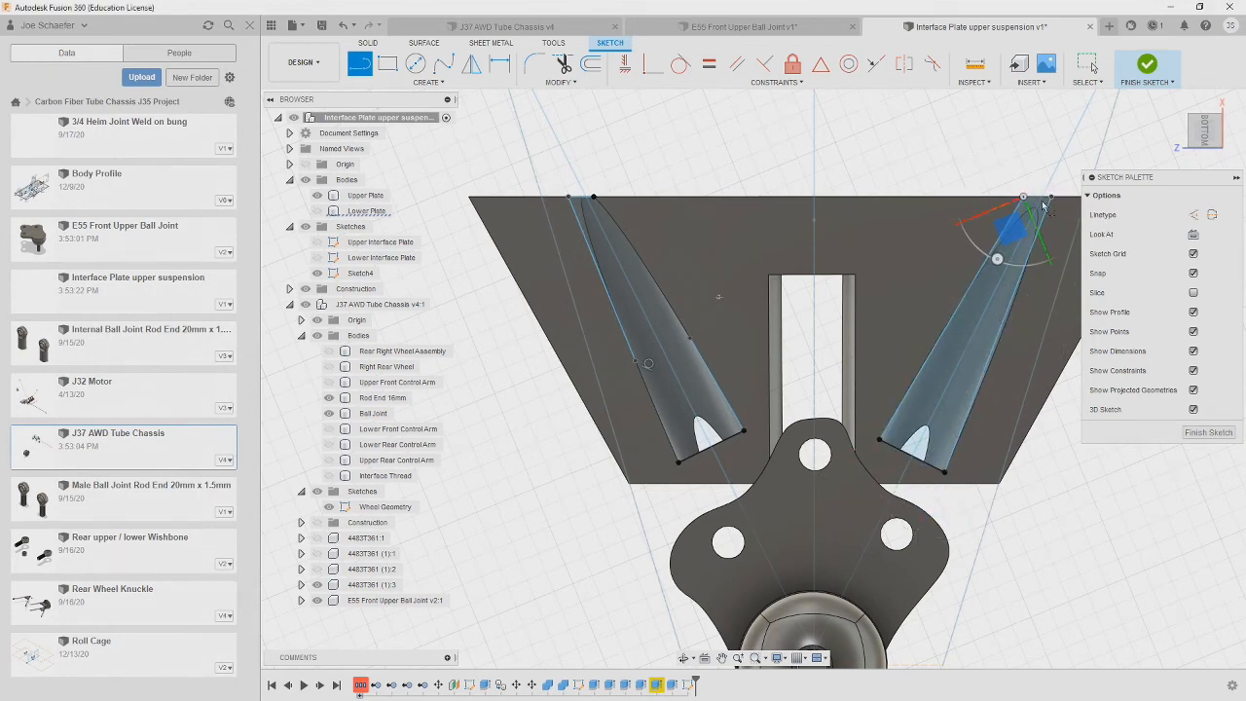
shift+middle_drag(771, 283, 660, 397)
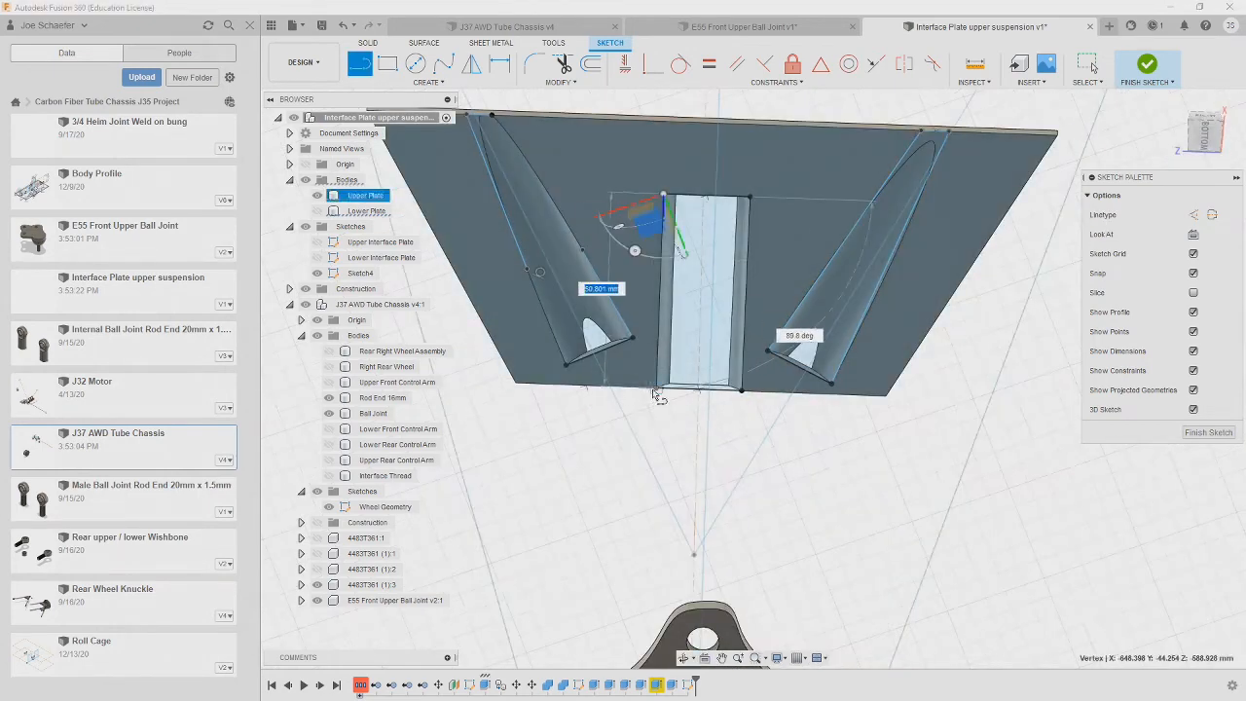
- Extrude-cut the closed slot outlines through the Upper Plate and rename the sketch Upper Interface Plate relief
key(Escape)
key(e)
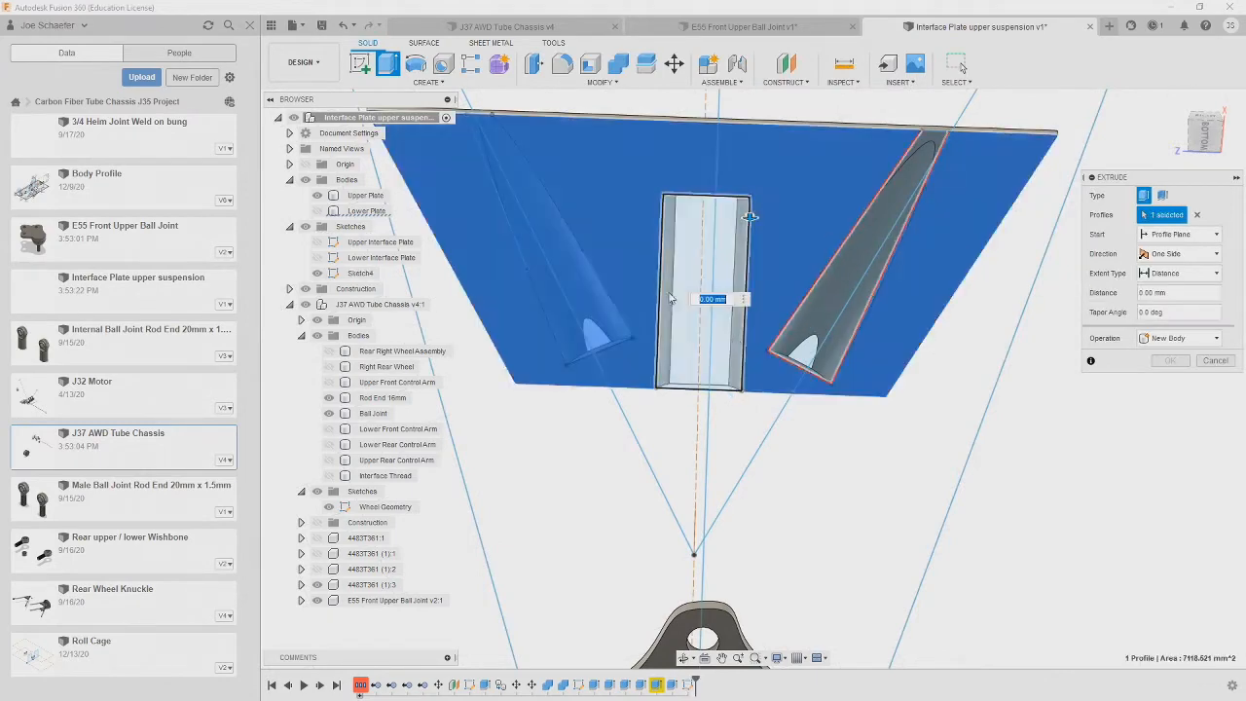
click(752, 331)
key(Escape)
shift+middle_drag(752, 331, 682, 370)
text(LowUpper Interface Plate relief)
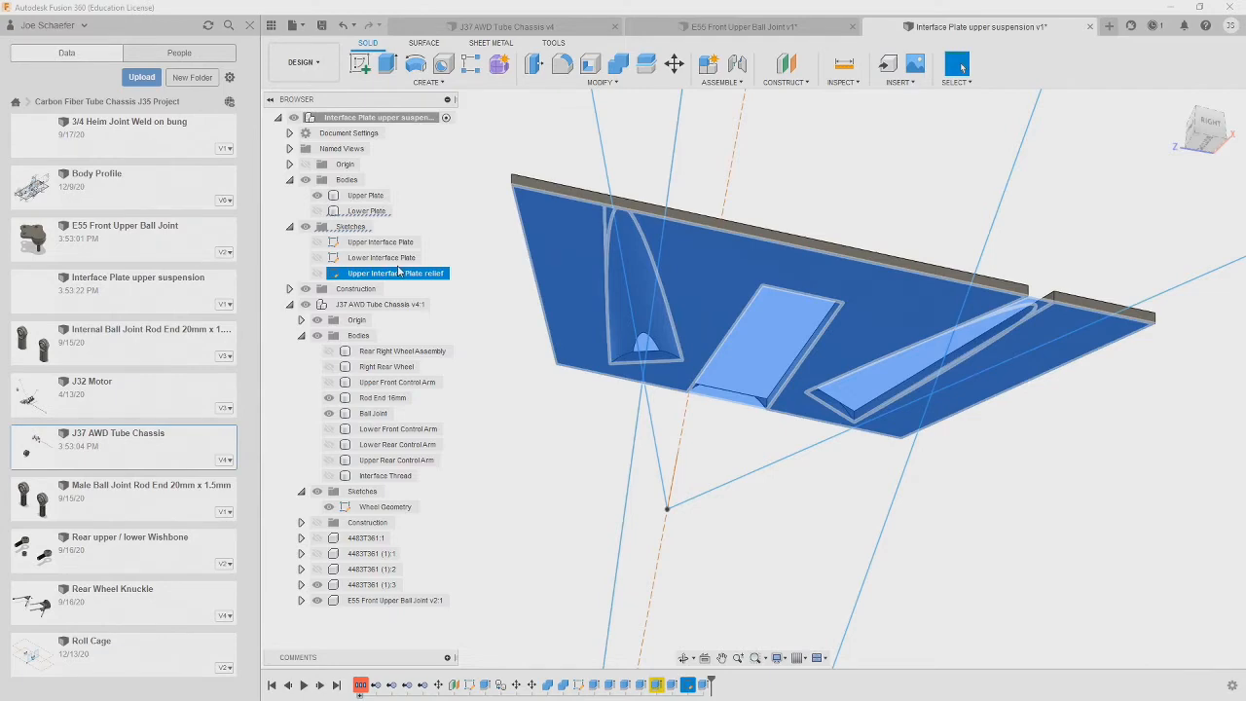
- Reopen the Upper Interface Plate relief sketch, complete the remaining tube slot outline, and extrude-cut it through the Upper Plate
right_click(398, 272)
click(457, 289)
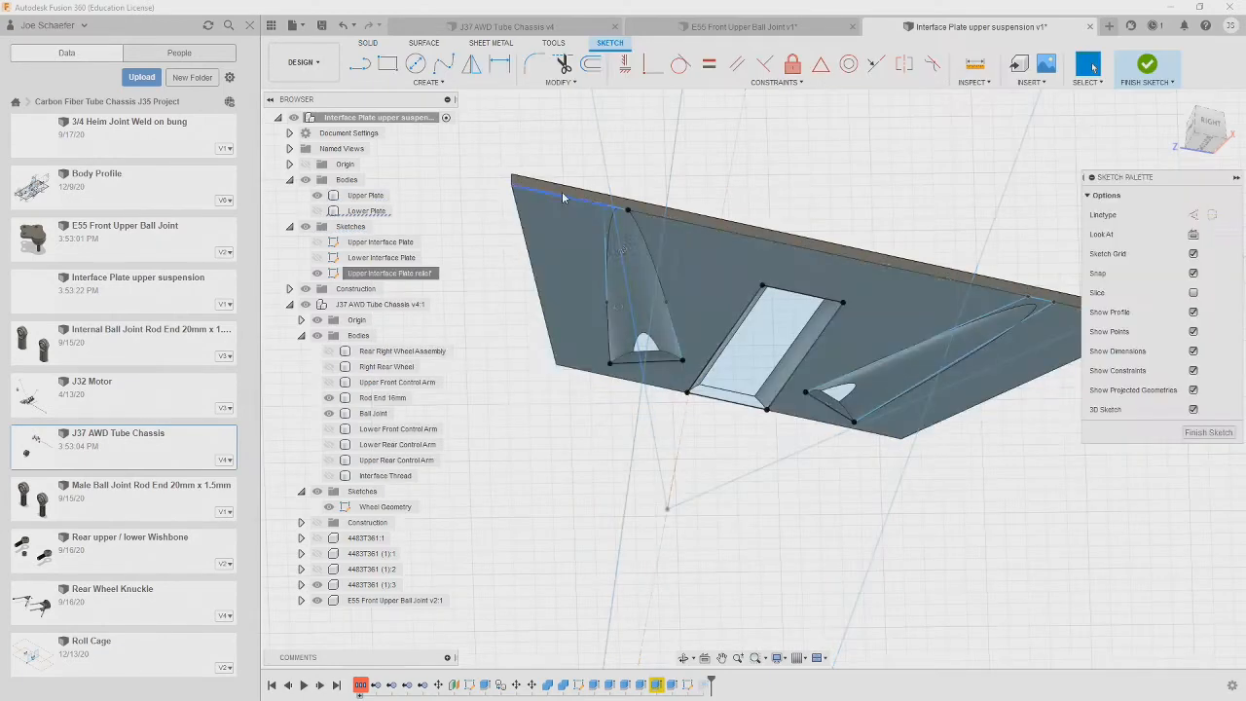
click(671, 590)
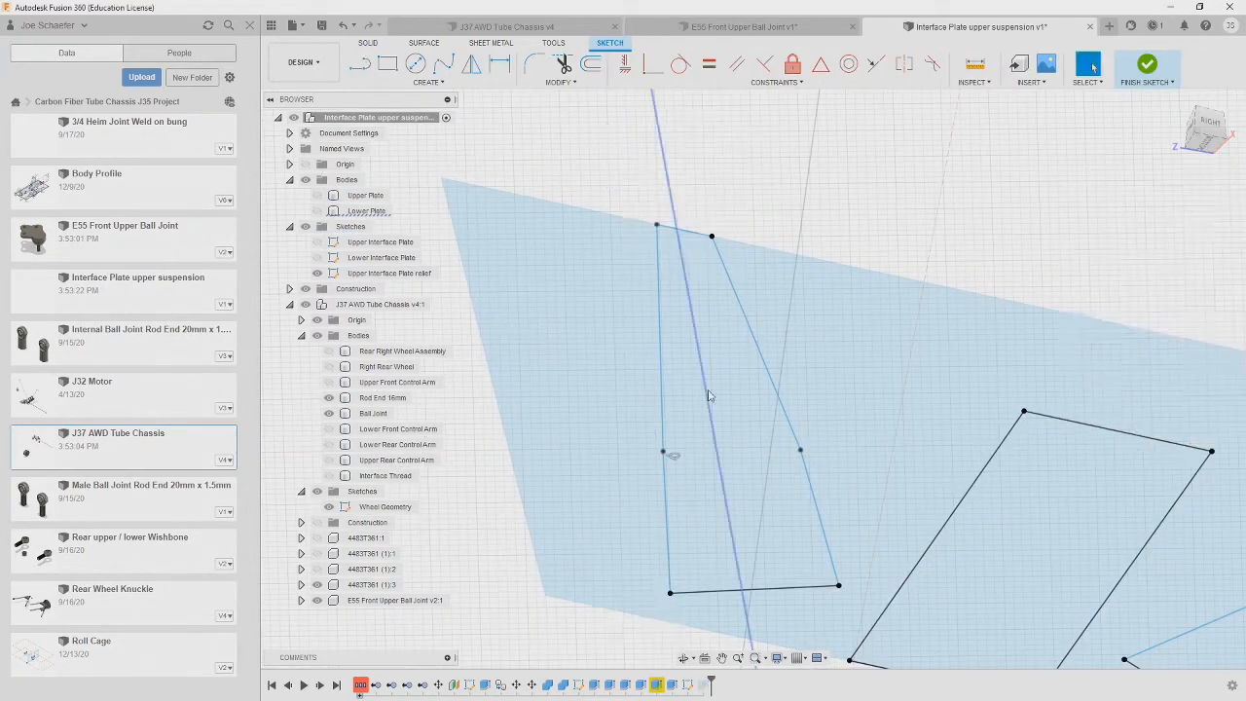
key(e)
click(727, 399)
key(Return)
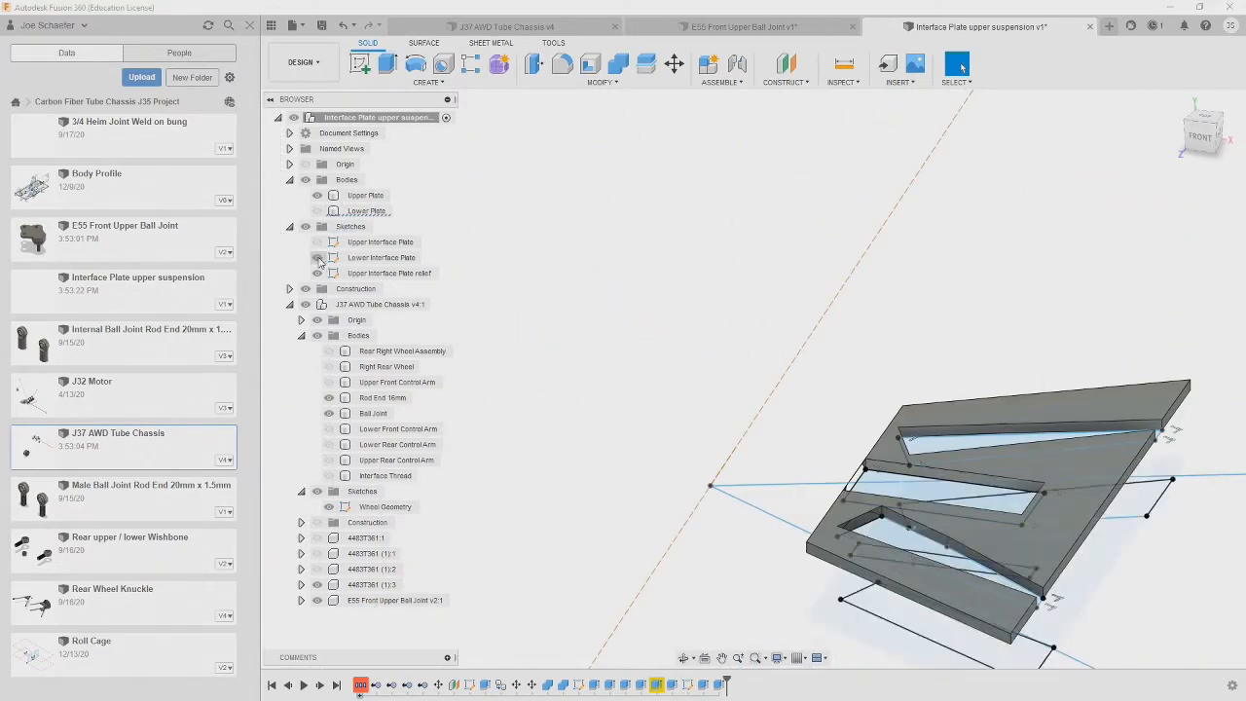
- Show the Lower Plate and the chassis bodies, keeping the Rear Right Wheel Assembly and Right Rear Wheel hidden to expose the suspension
click(318, 211)
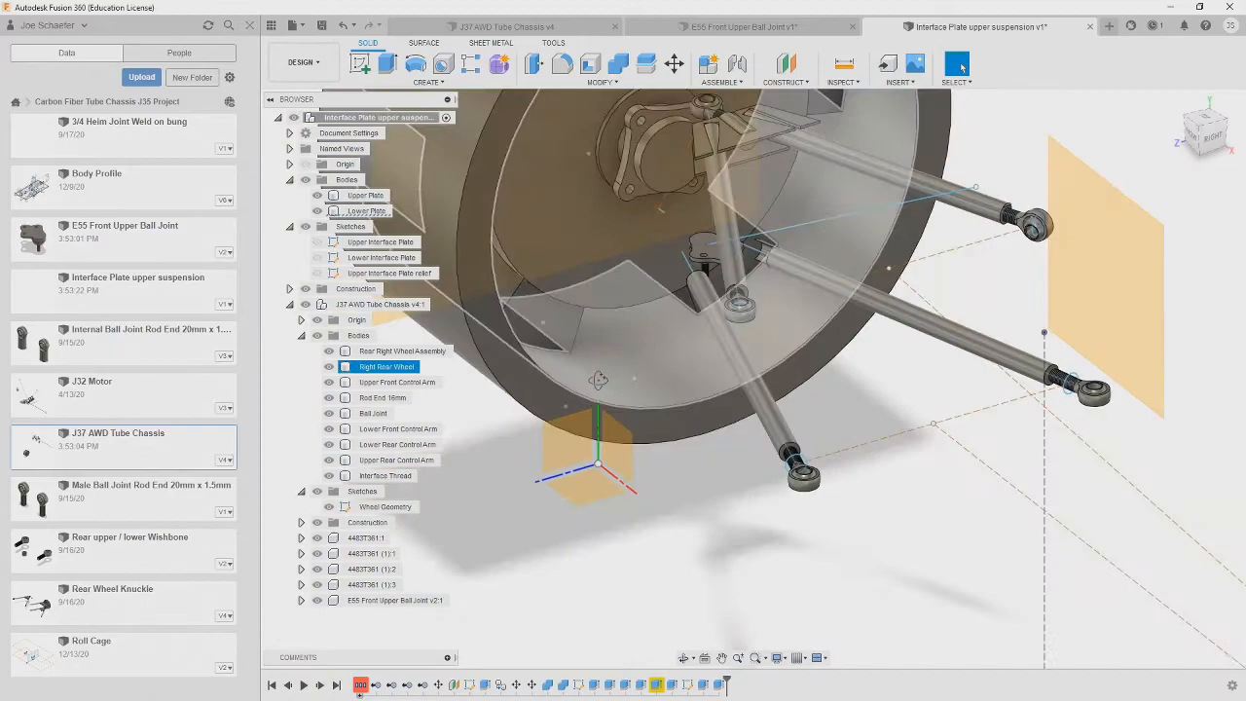
shift+middle_drag(740, 409, 961, 66)
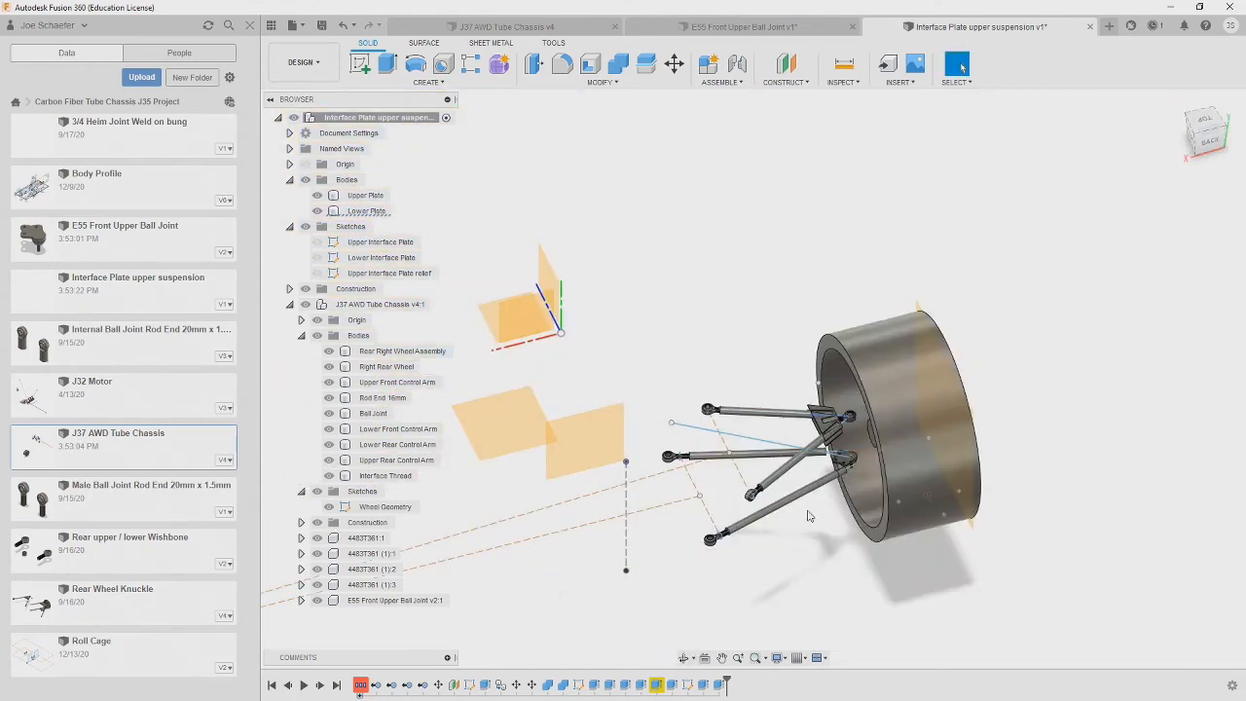
shift+middle_drag(808, 516, 886, 485)
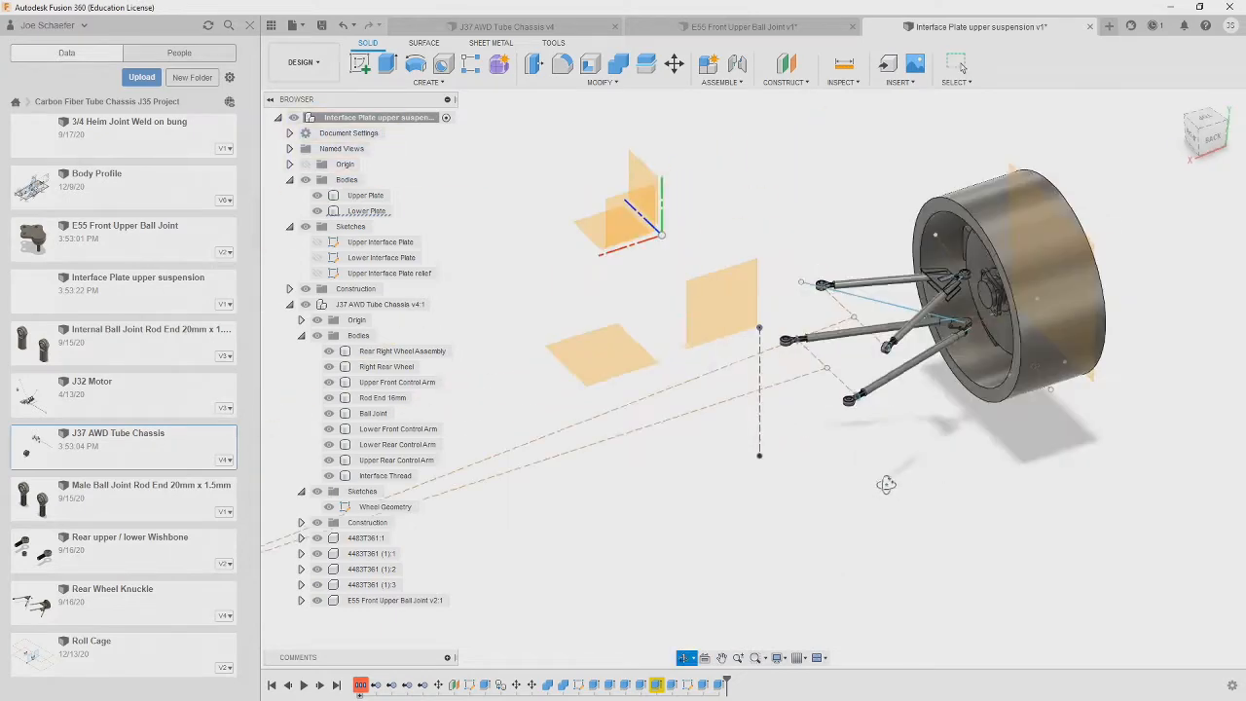
scroll(963, 292, up, 8)
click(336, 352)
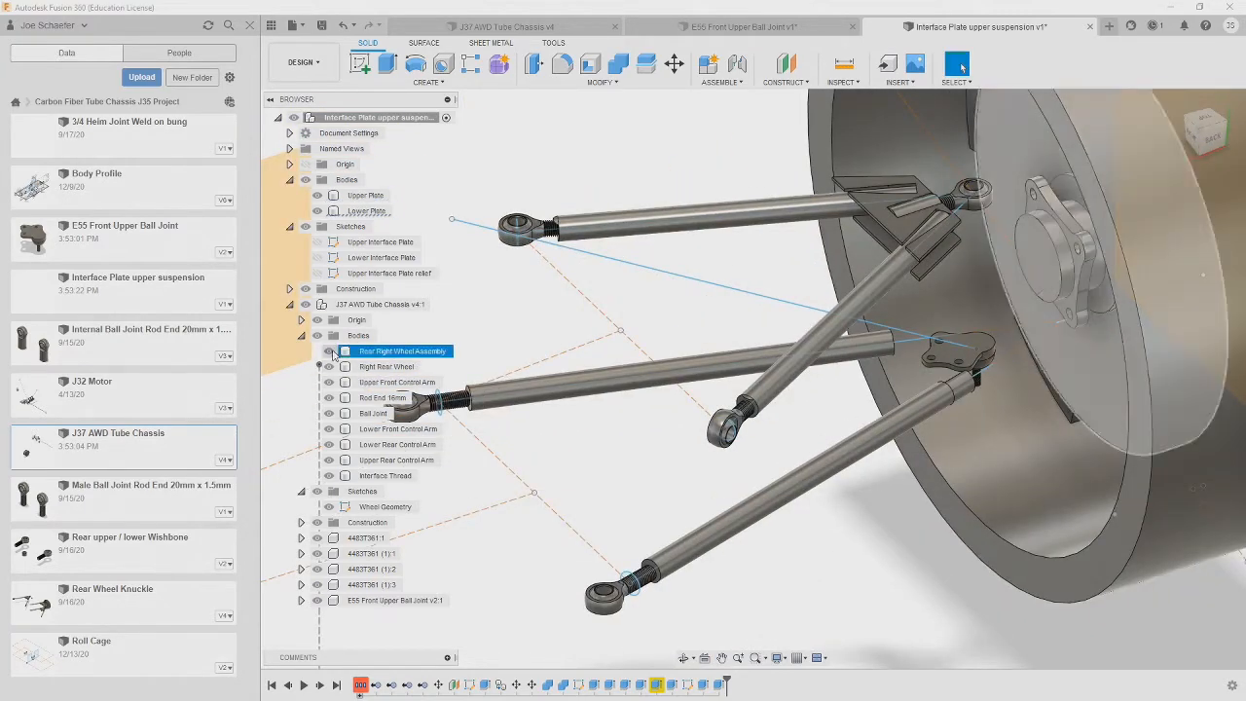
click(330, 351)
scroll(709, 413, up, 5)
- Sketch a rectangle spanning the side edges of the upper and lower plates and extrude it as a new side plate body
click(721, 426)
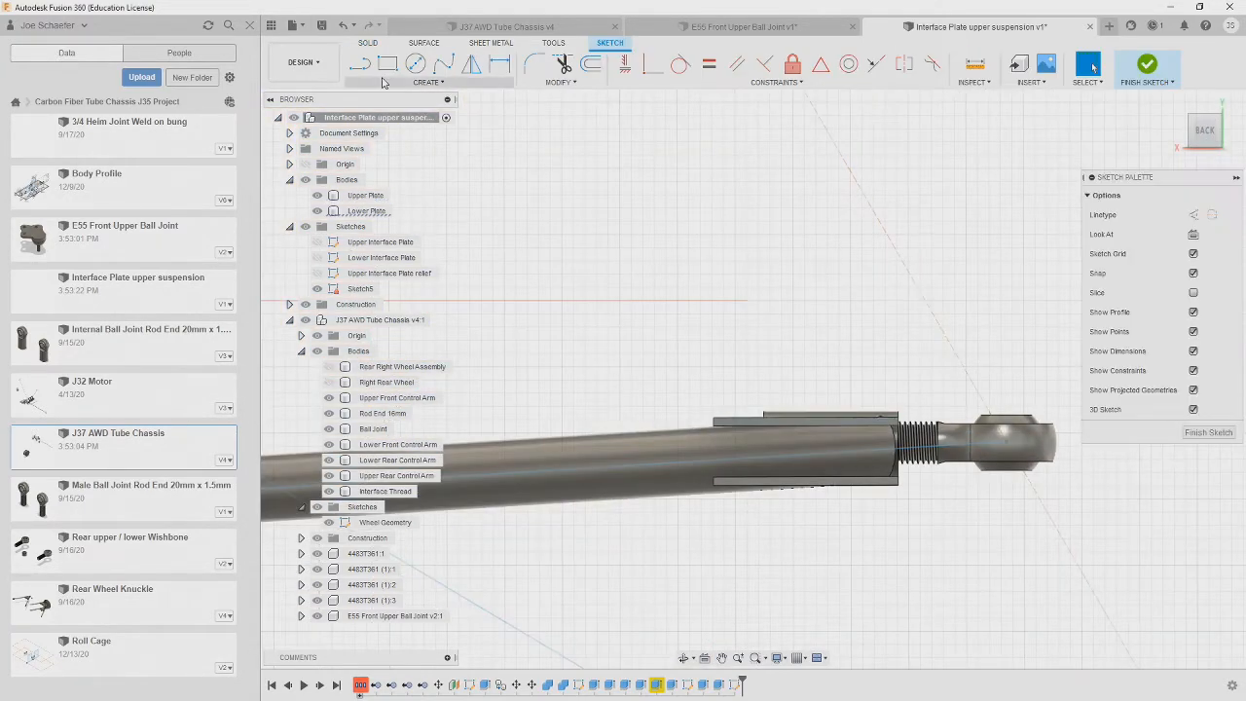
click(897, 485)
shift+middle_drag(769, 262, 798, 361)
key(e)
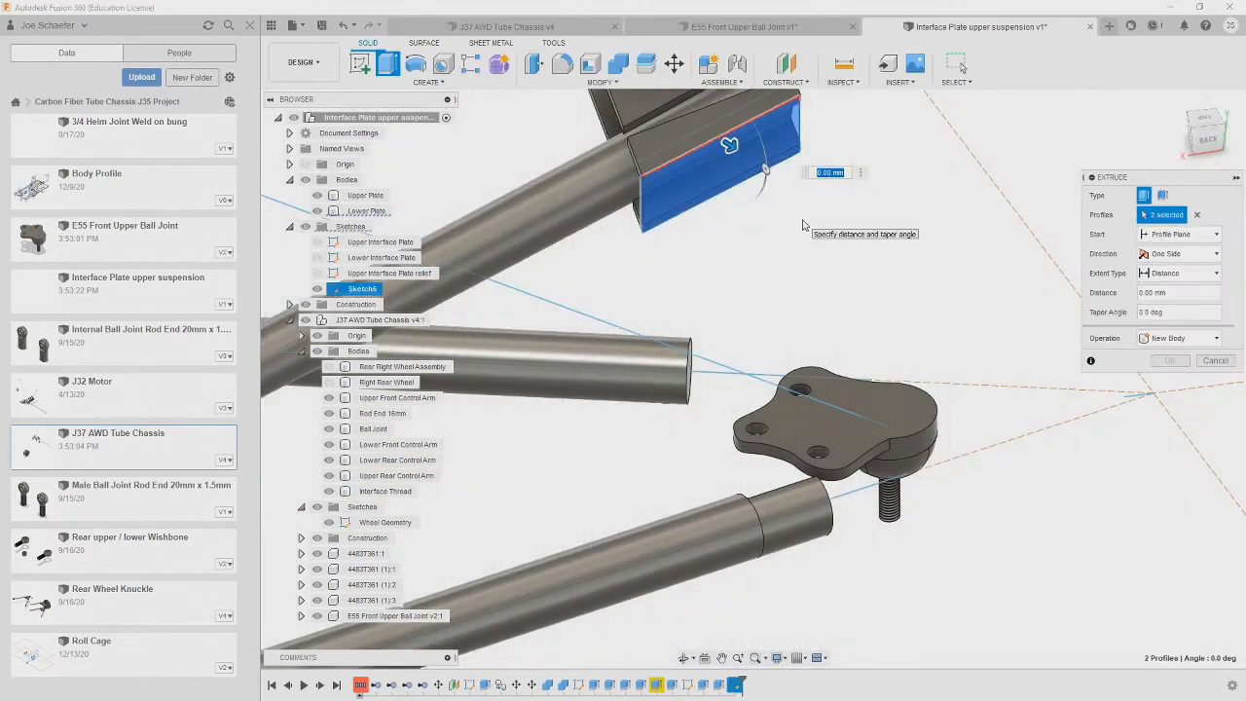
click(1172, 364)
- Create a copy of the side plate body and move it to the interface plates' opposite slanted edge
key(m)
click(725, 168)
middle_drag(790, 303, 853, 542)
click(1145, 332)
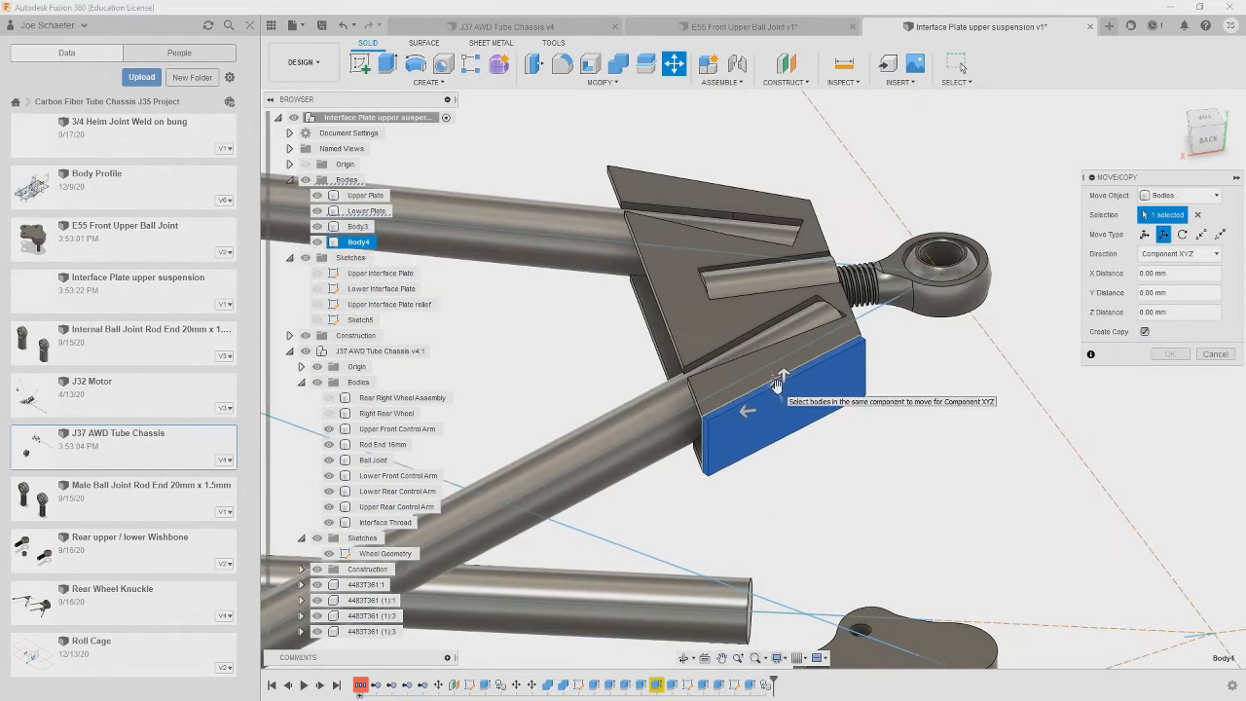
click(1204, 121)
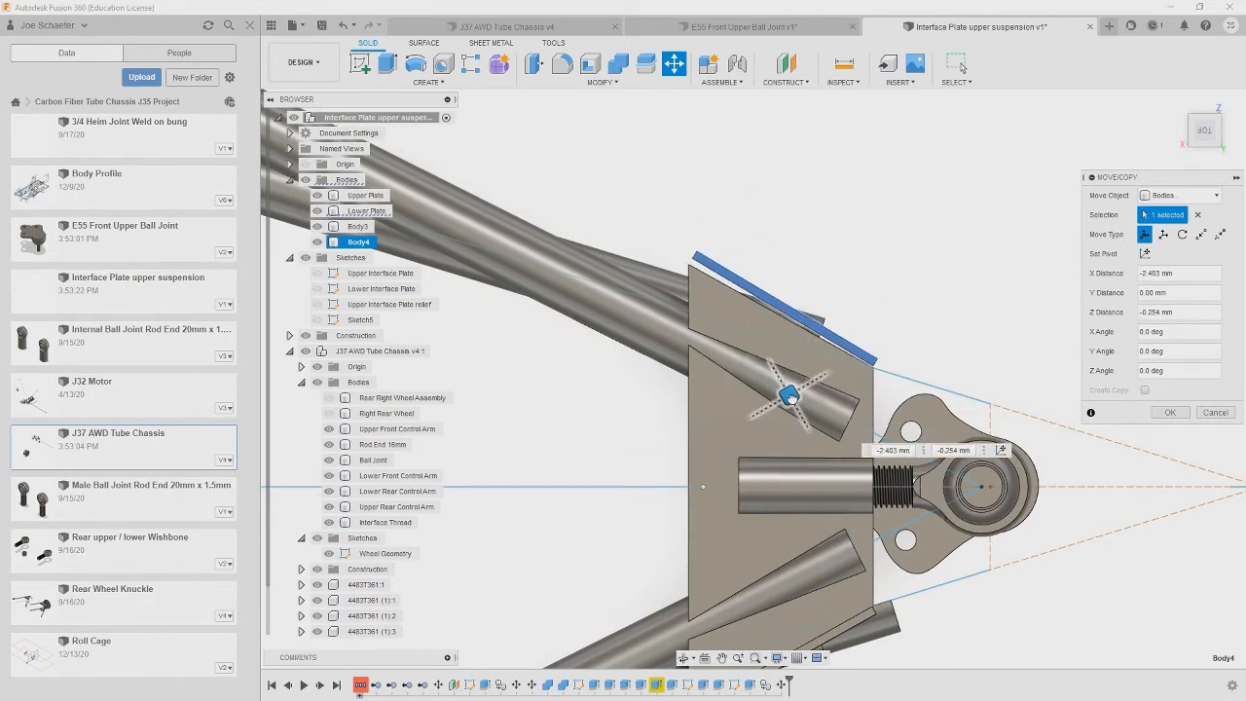
drag(796, 385, 807, 336)
key(Return)
- Align the copied side plate to the Lower Plate's edge
click(601, 81)
click(547, 283)
shift+middle_drag(813, 321, 686, 234)
click(769, 253)
scroll(820, 273, up, 5)
click(820, 274)
click(1170, 276)
- Move the copied side plate 4 mm along Z to sit against the interface plates' edges
key(m)
click(835, 354)
drag(852, 359, 816, 368)
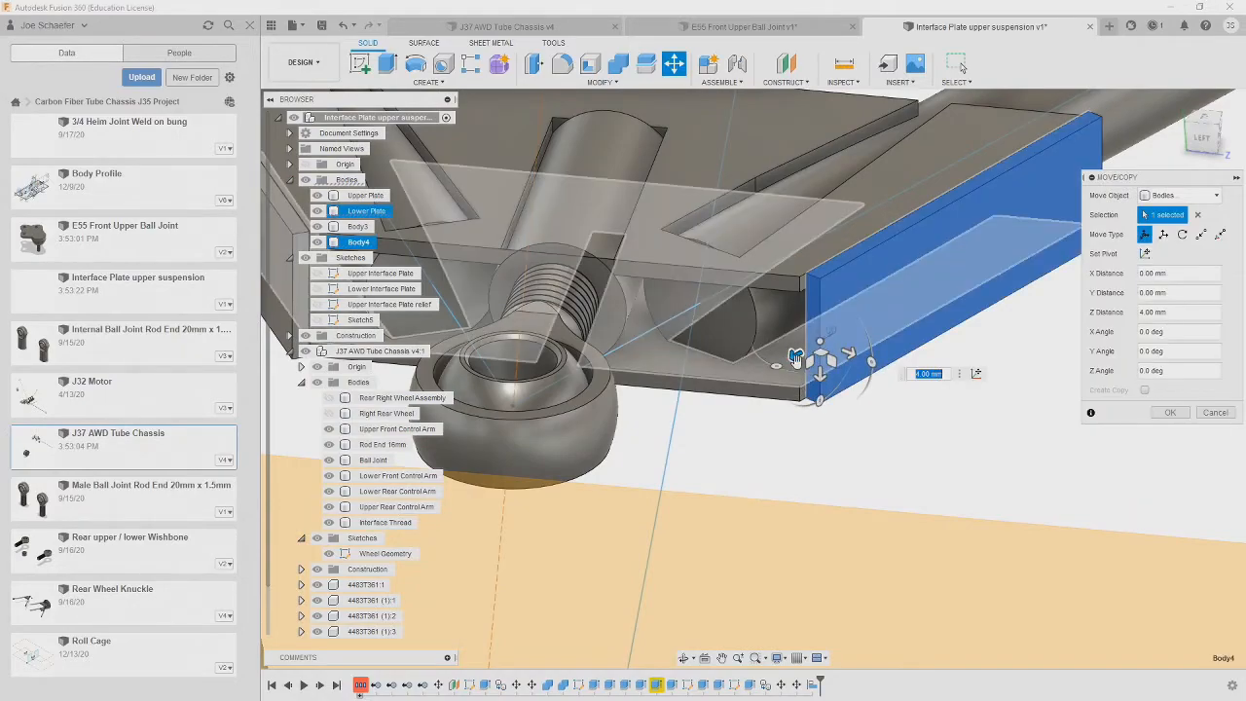
click(1172, 417)
- Extrude the side plate's narrow end face by 1 mm
scroll(1124, 421, down, 5)
middle_drag(1124, 420, 764, 297)
scroll(759, 292, up, 5)
key(e)
click(621, 255)
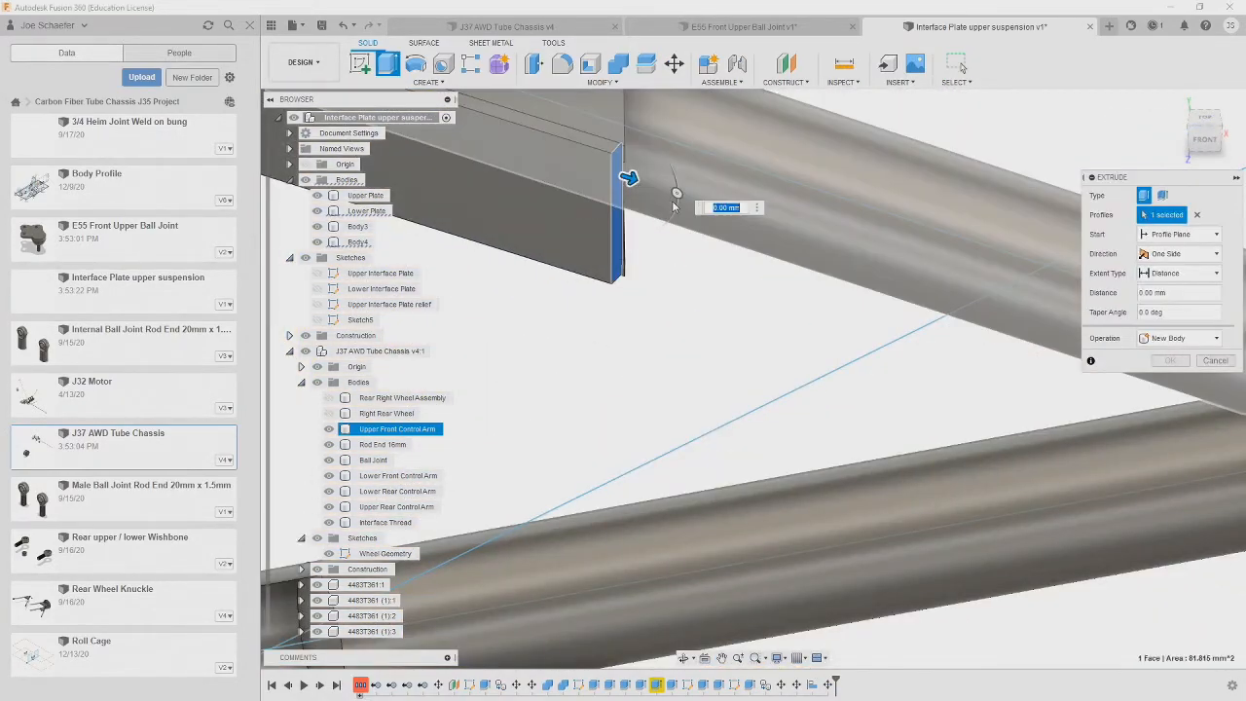
text(1)
key(Return)
- Sketch a rectangle about 26 mm tall spanning both interface plates' rear edges, between the control arm tubes
scroll(738, 348, down, 4)
scroll(737, 348, down, 5)
shift+middle_drag(738, 347, 681, 375)
scroll(851, 445, up, 4)
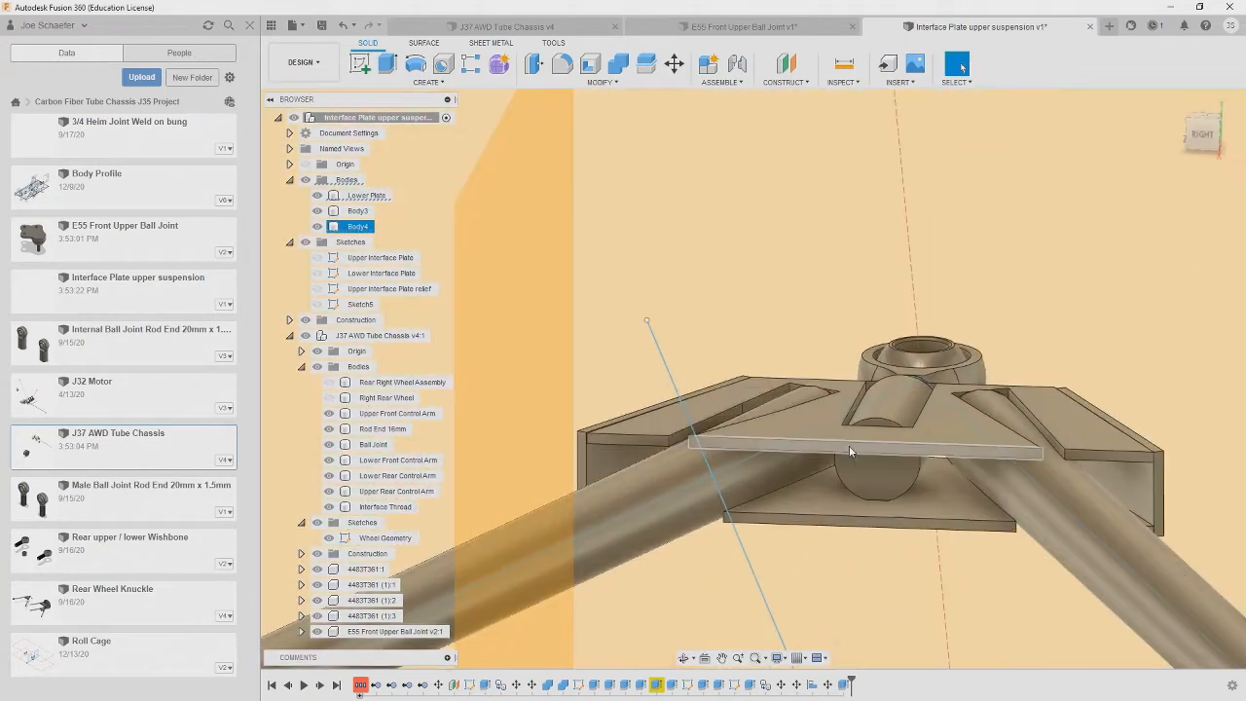
scroll(850, 445, down, 6)
shift+middle_drag(850, 445, 896, 443)
click(818, 390)
scroll(852, 450, up, 6)
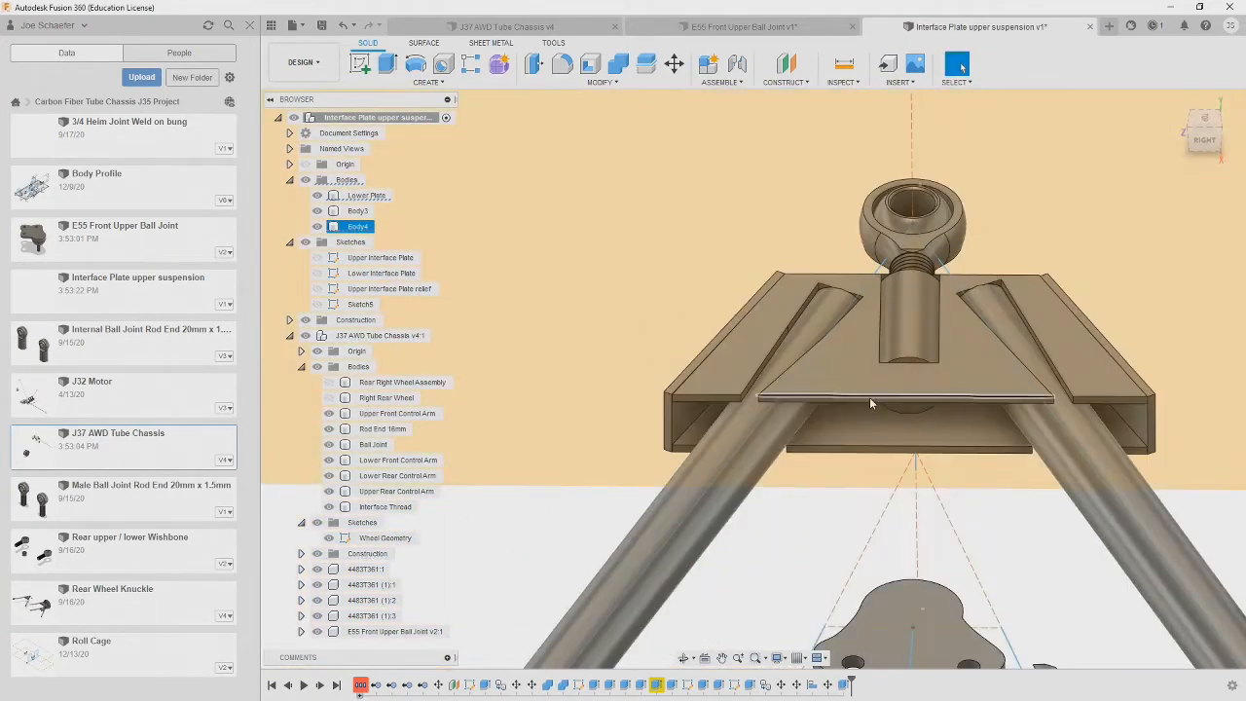
scroll(927, 393, up, 2)
click(927, 393)
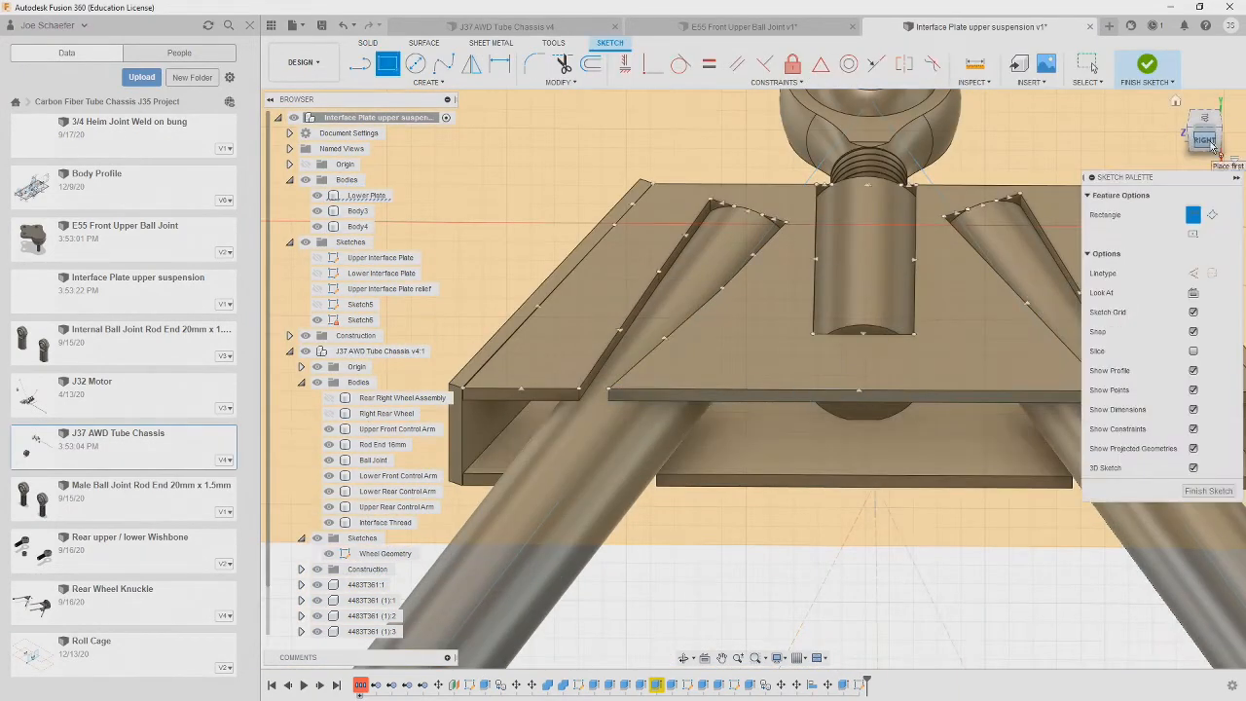
click(1207, 141)
click(733, 377)
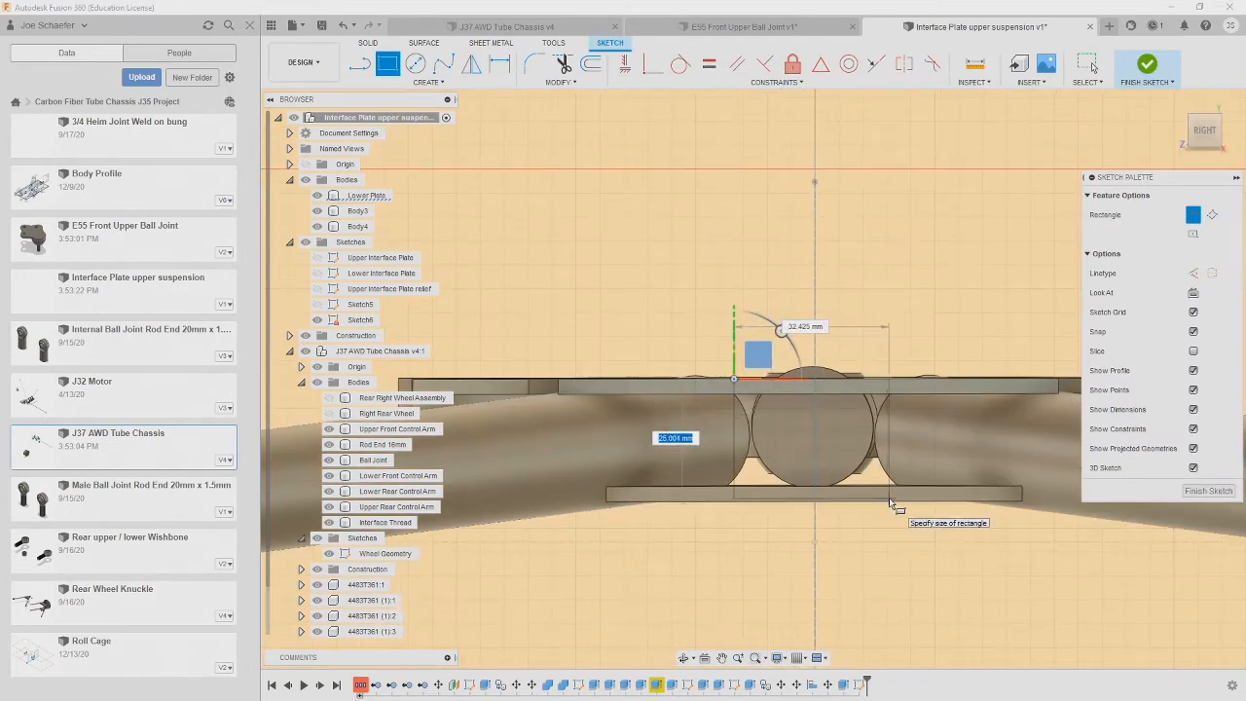
scroll(890, 503, up, 10)
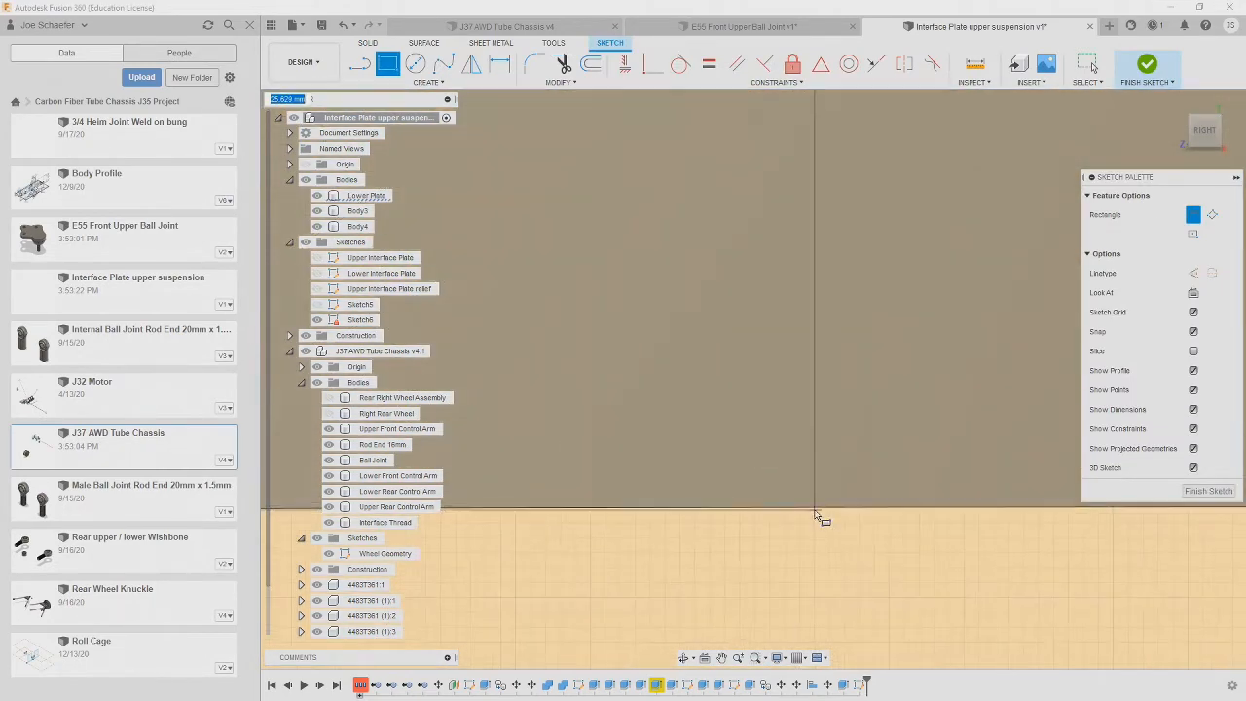
click(816, 513)
- Extrude the rectangle's profiles 0.125 in as a new body to form the rear plate
scroll(816, 512, down, 10)
middle_drag(628, 436, 758, 442)
key(e)
click(711, 361)
click(711, 273)
shift+middle_drag(712, 302, 687, 376)
text(.125in)
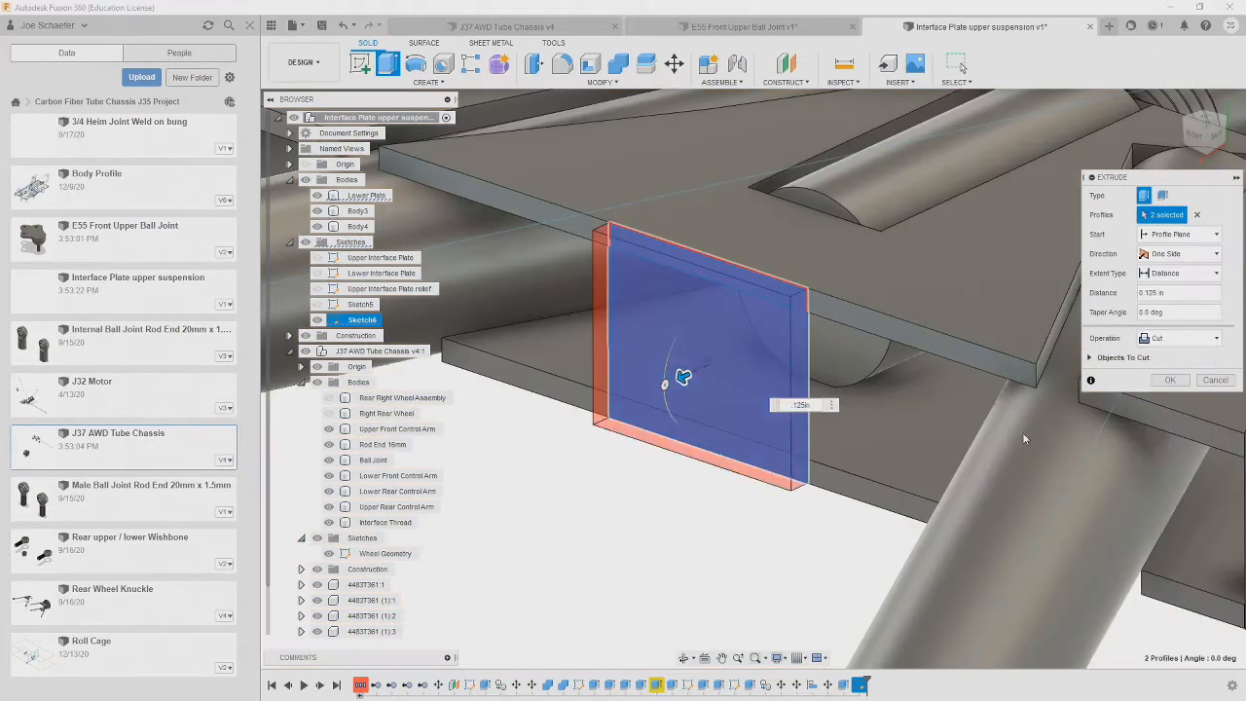
click(1181, 338)
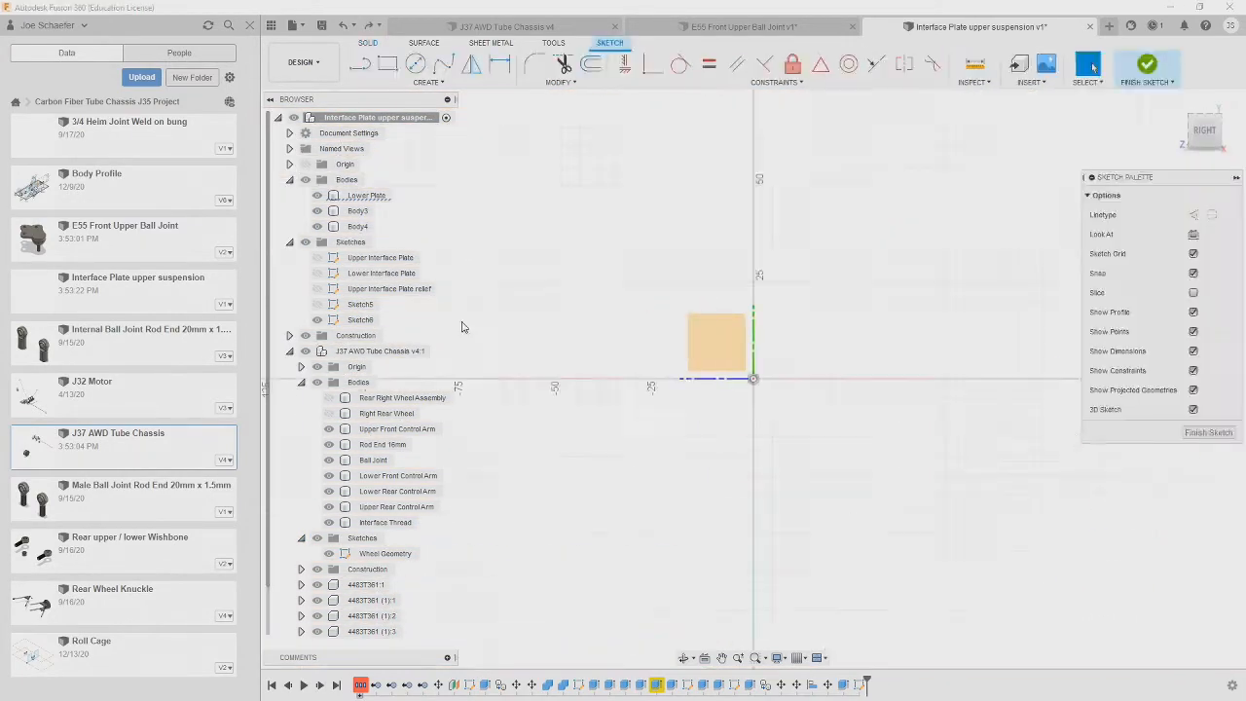
key(e)
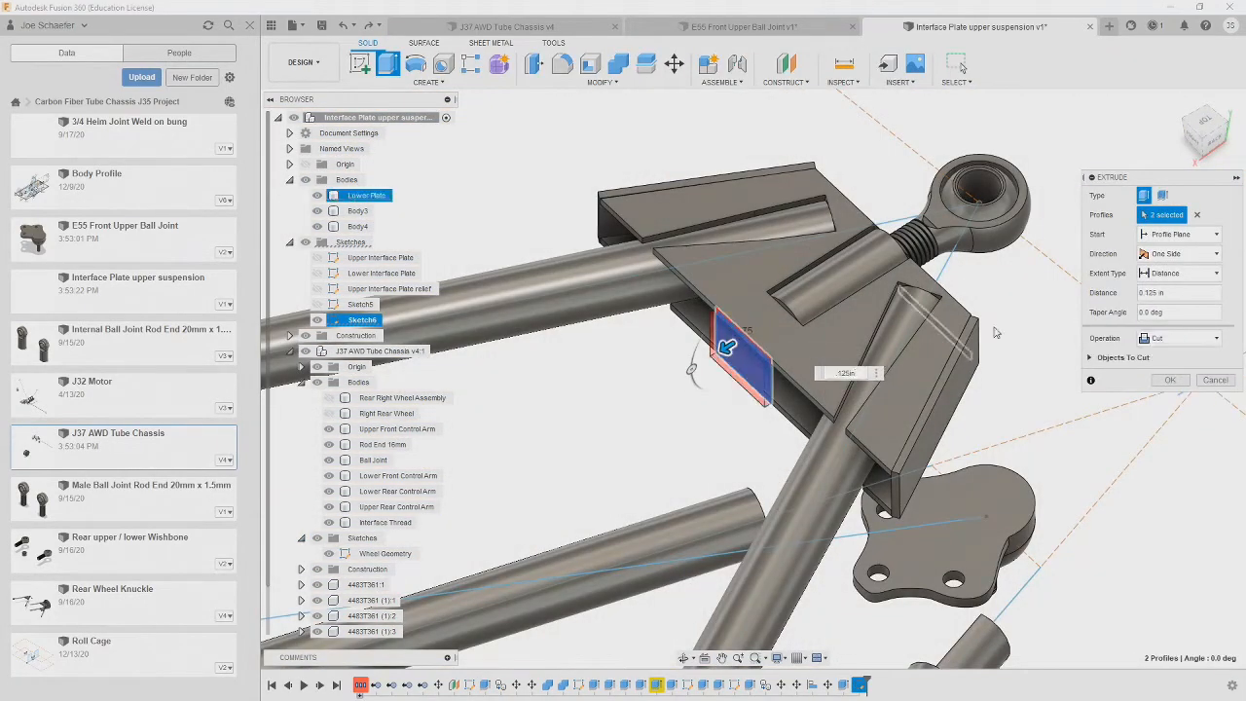
click(1173, 362)
- Collapse the sketch and chassis listings and examine earlier extrude features to find where the Upper Plate merged with the side plate
mouse_move(973, 408)
shift+middle_down()
mouse_move(681, 389)
mouse_move(671, 302)
mouse_move(676, 375)
mouse_move(828, 389)
shift+middle_up()
click(290, 258)
click(290, 289)
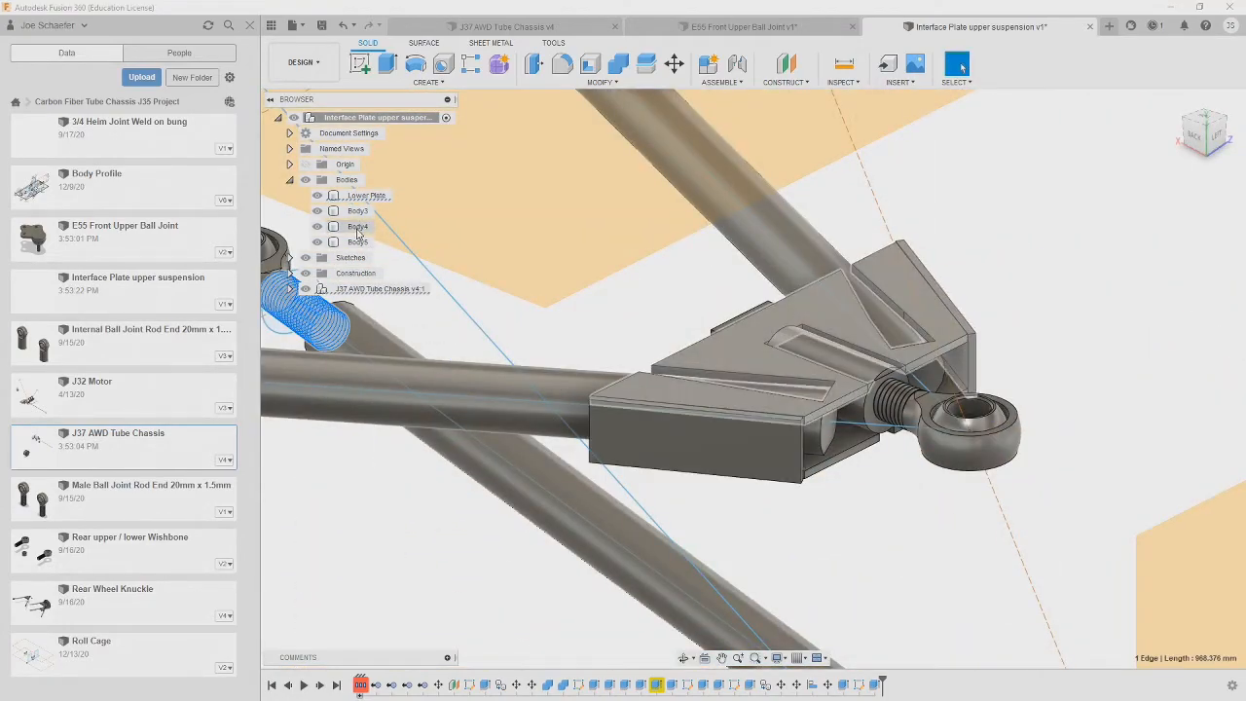
double_click(659, 685)
click(1211, 341)
click(972, 364)
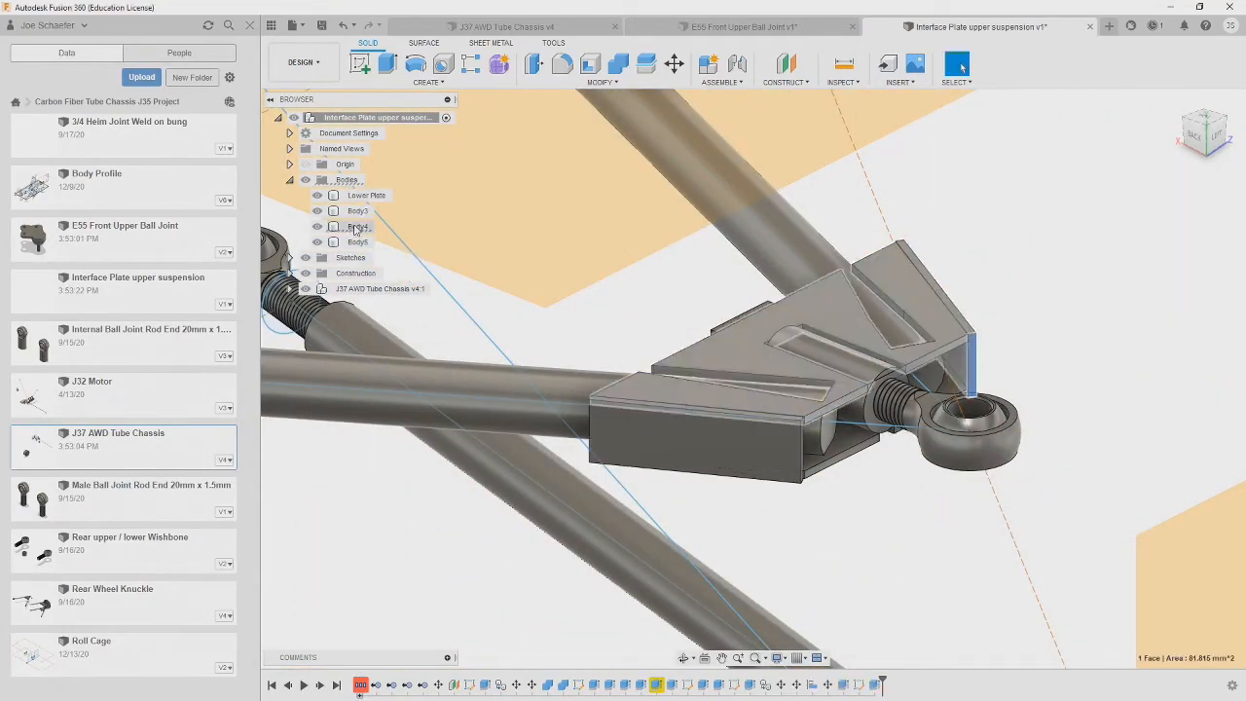
click(357, 227)
click(804, 536)
right_click(672, 685)
click(715, 566)
click(1210, 380)
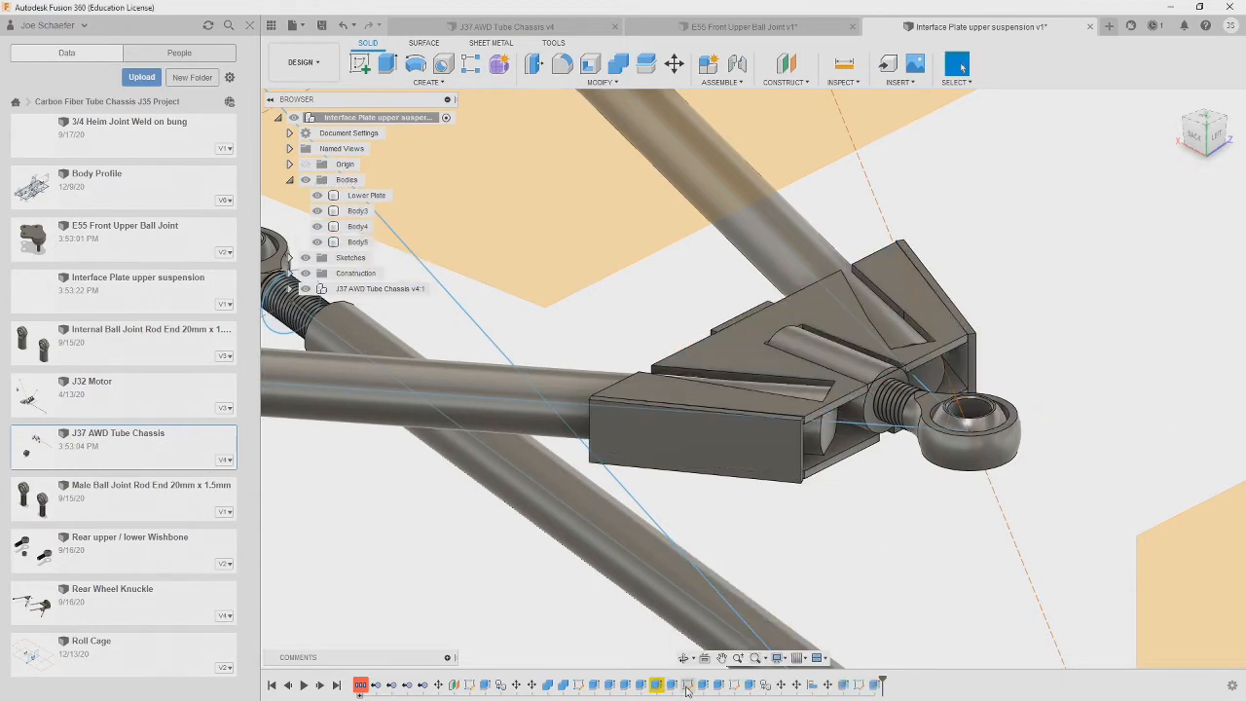
- Edit the side plate's end extrusion to separate the Upper Plate, and combine a newly extruded end piece with the side plate
double_click(843, 685)
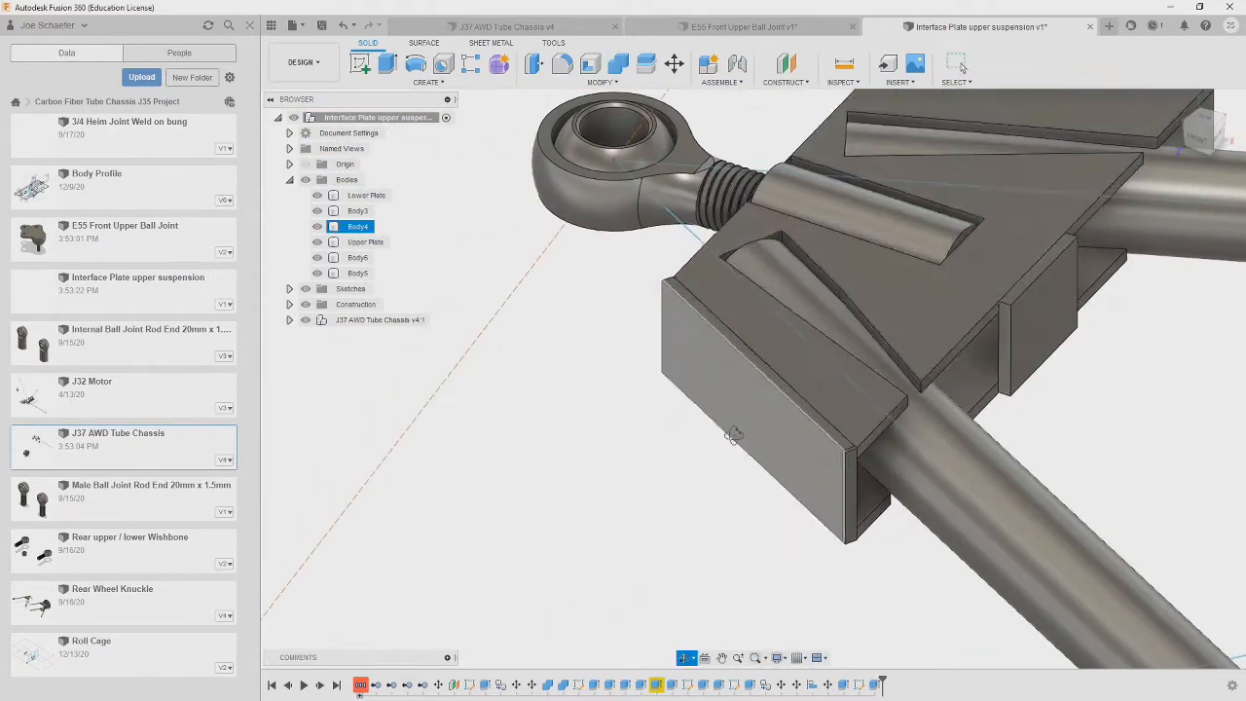
click(798, 321)
click(586, 458)
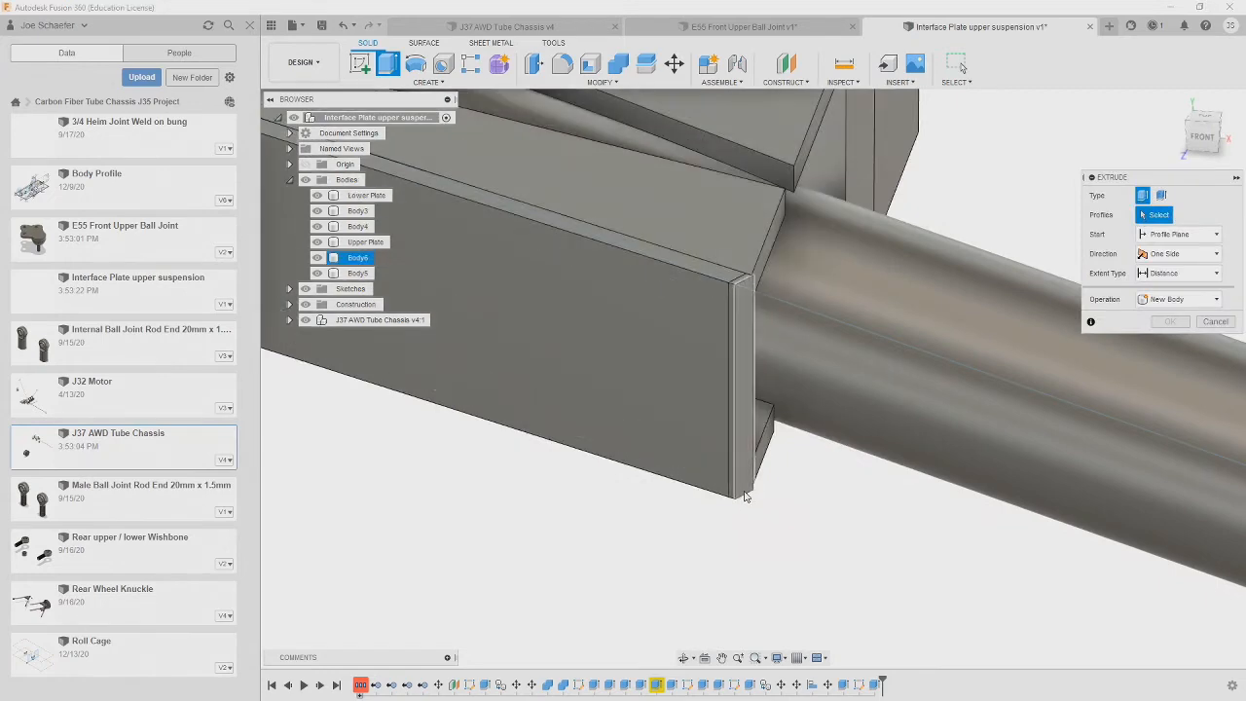
click(729, 473)
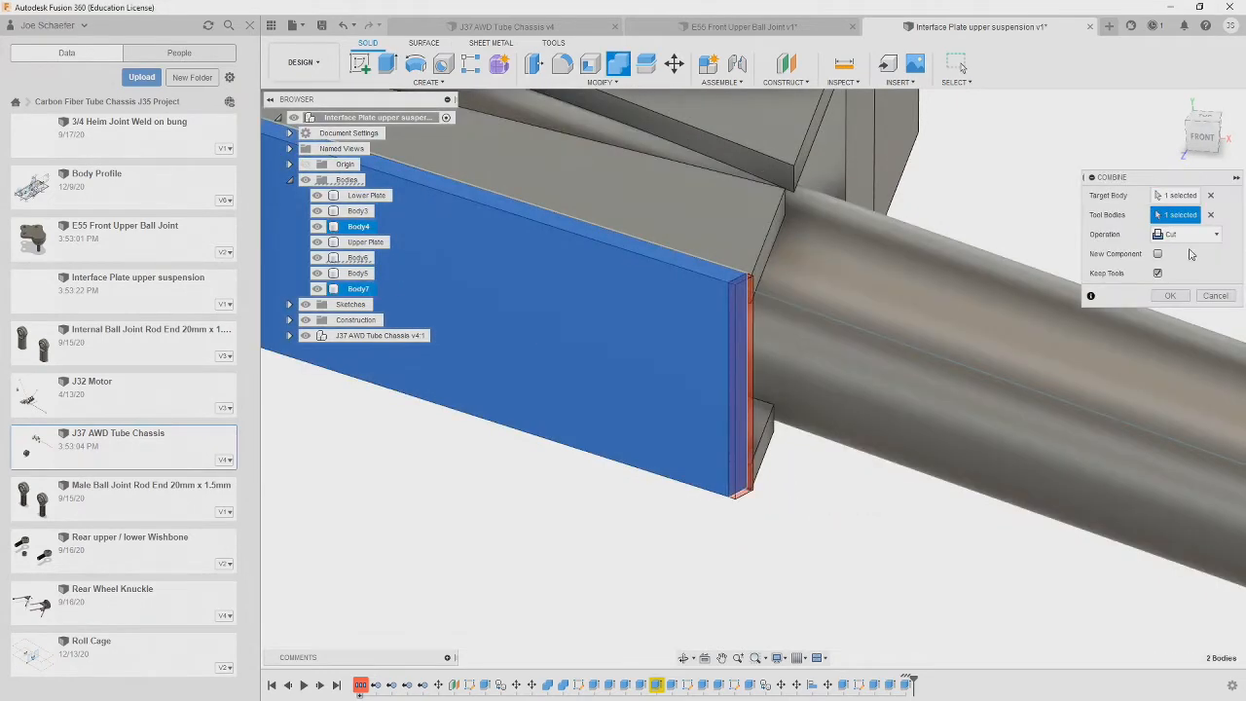
- Hide the Upper Plate, side plates, rear plate and chassis component, leaving only the Lower Plate shown
click(321, 259)
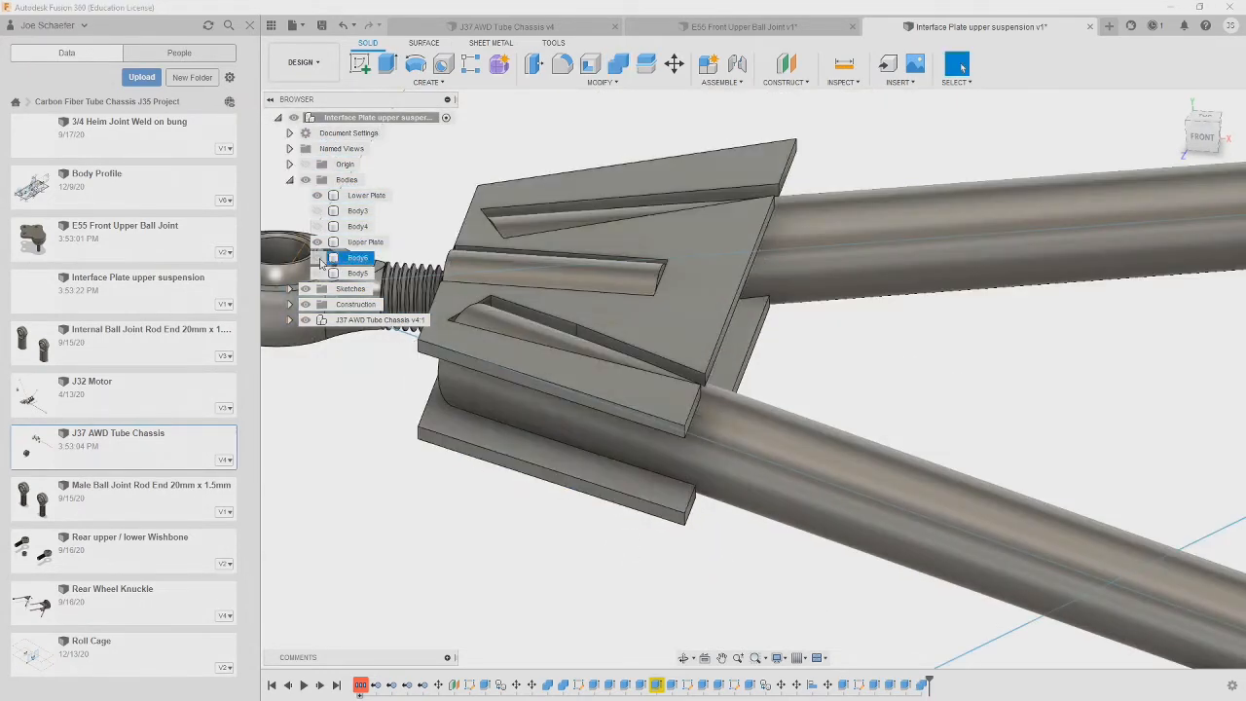
click(360, 242)
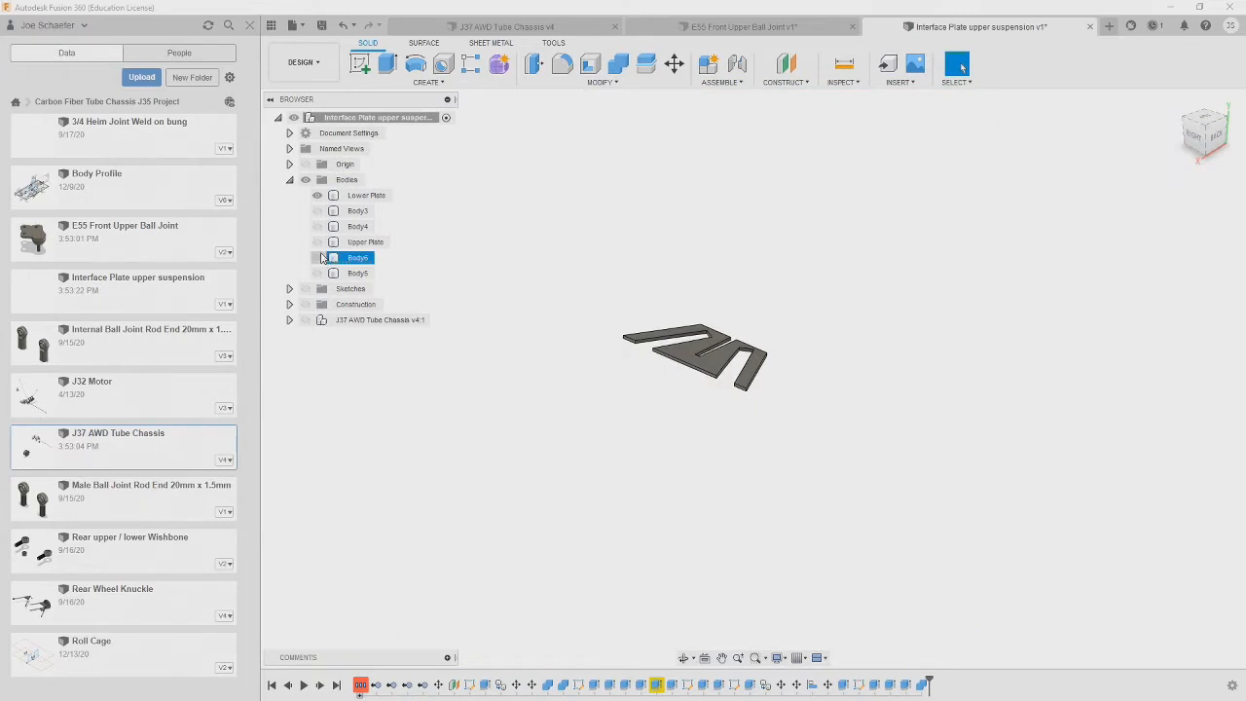
- Show the Lower Plate, Upper Plate, rear plate and chassis component while leaving the side plates hidden
click(319, 257)
scroll(480, 334, up, 3)
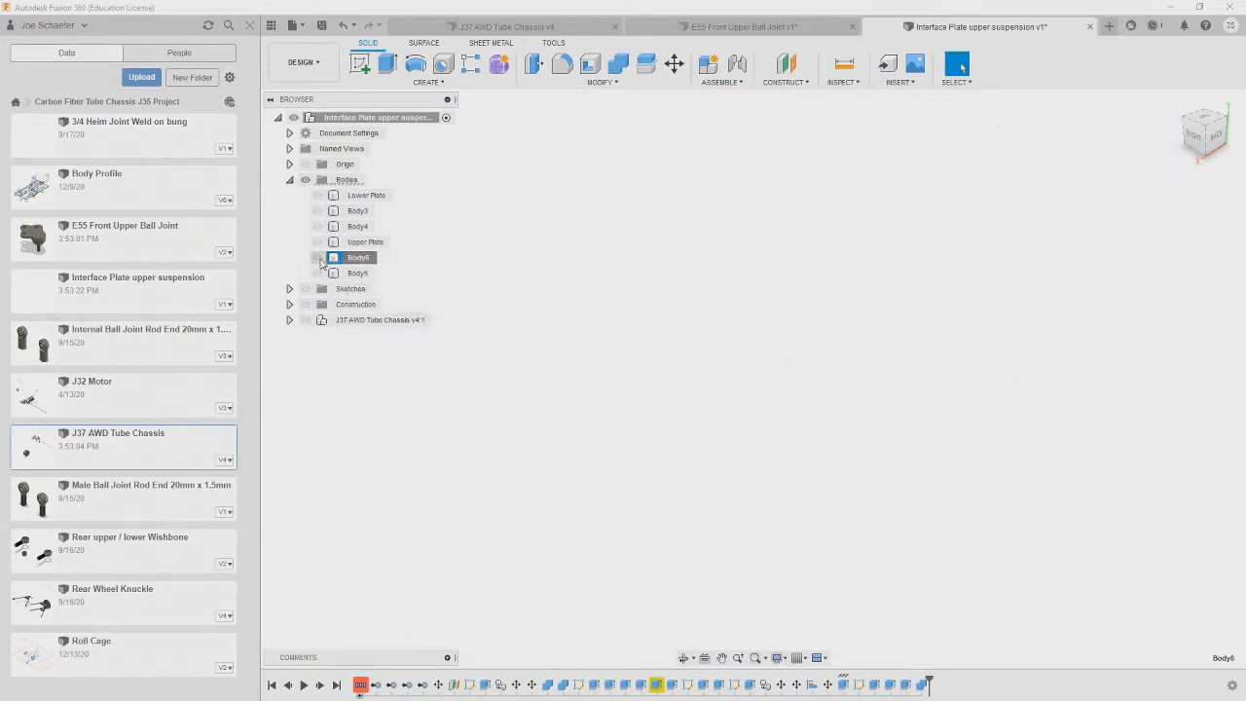
click(356, 258)
click(318, 241)
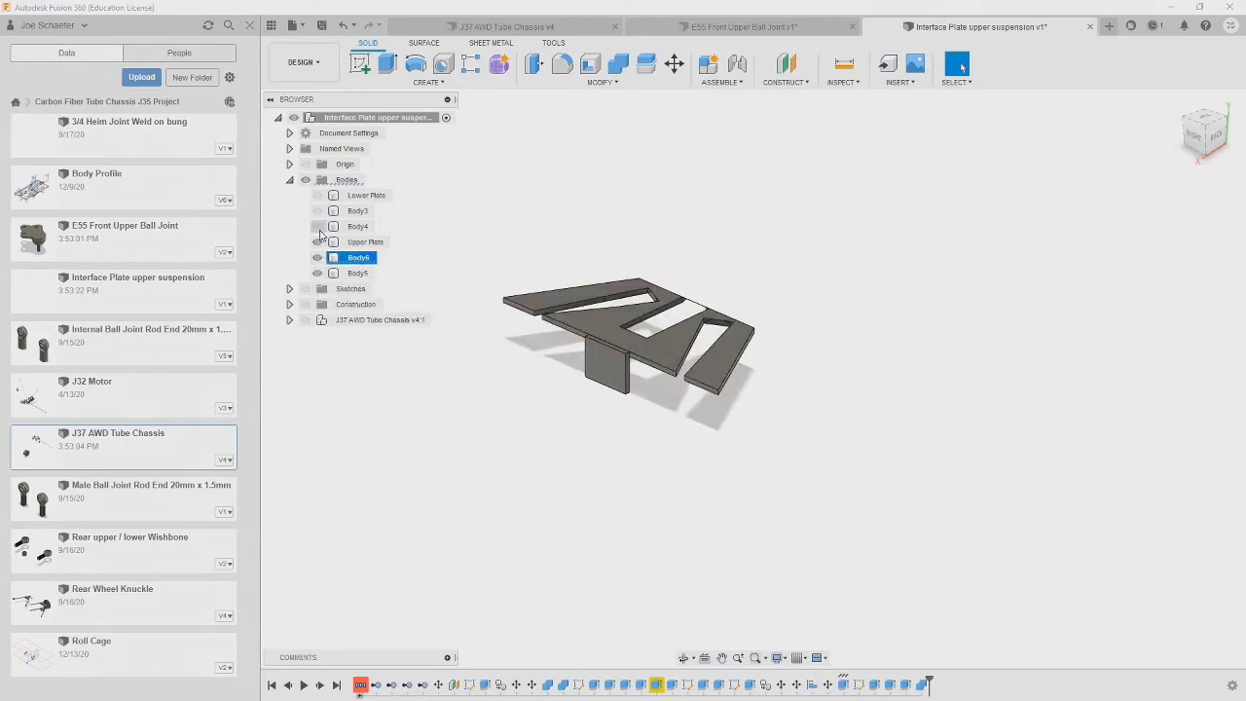
click(306, 320)
click(319, 226)
click(317, 211)
scroll(798, 419, up, 4)
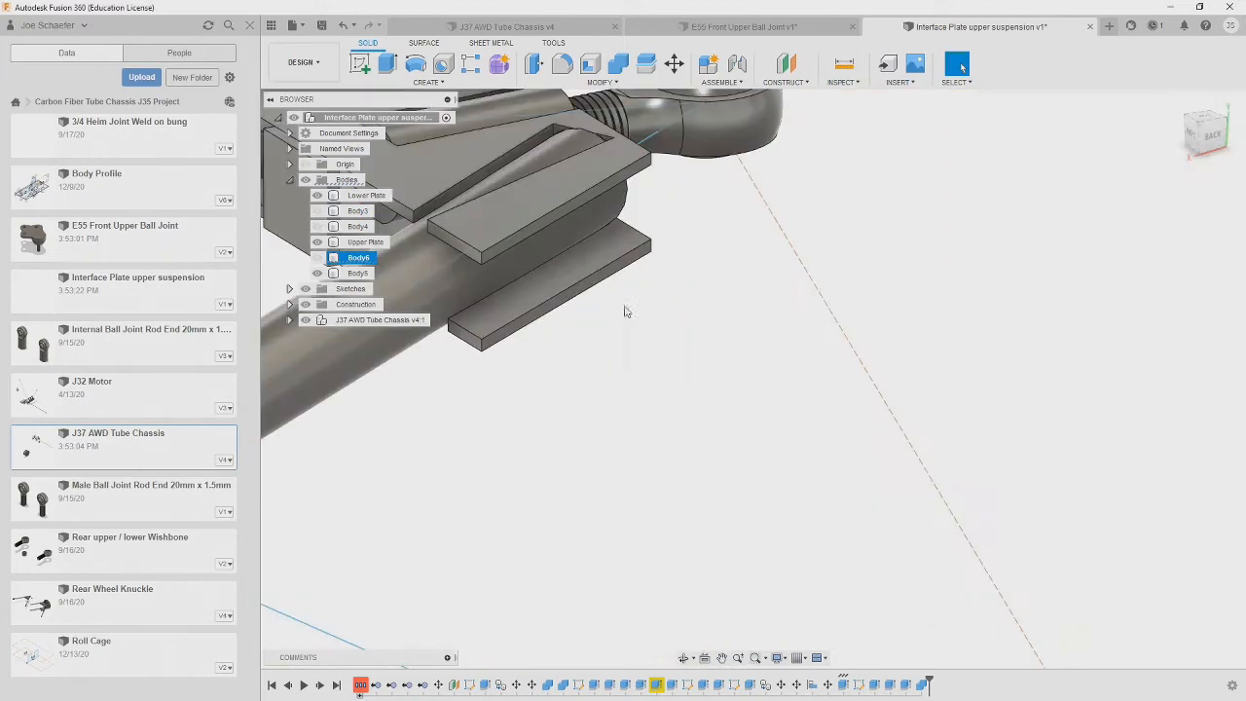
- Extrude the outer edge faces of the Upper Plate and Lower Plate beside the control arm tube to adjust their width
key(e)
click(574, 210)
click(1170, 394)
key(e)
click(531, 295)
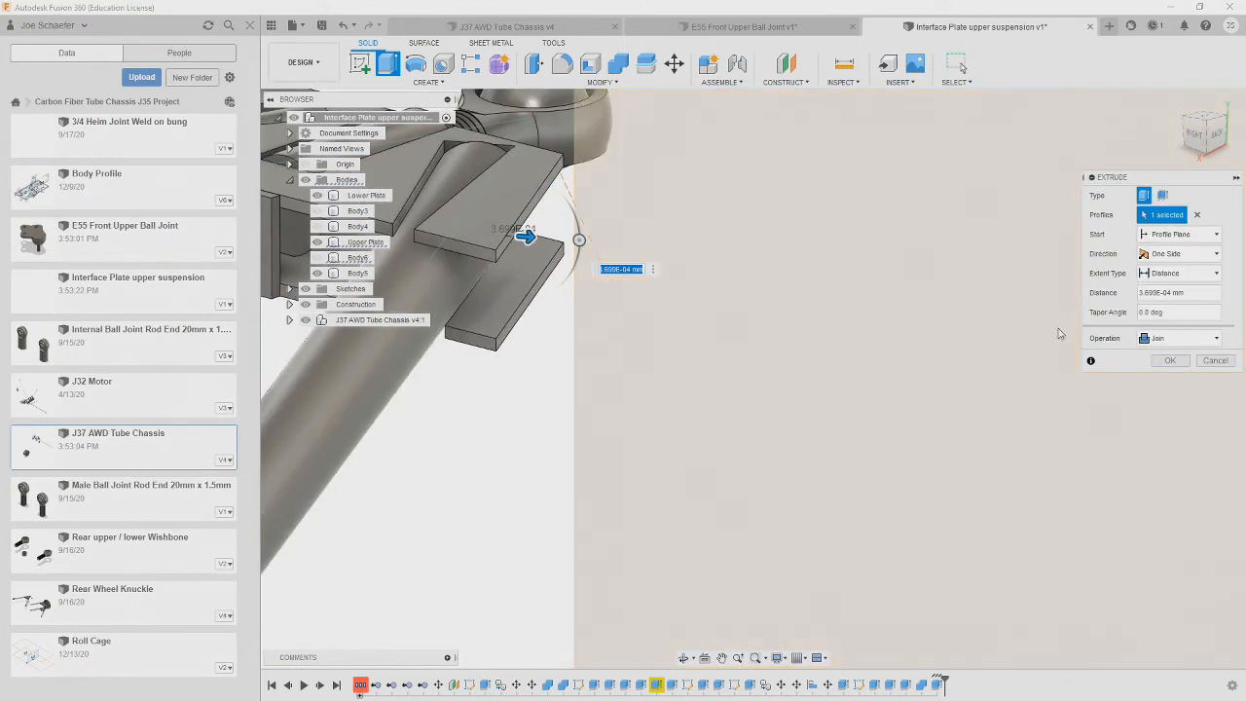
click(1193, 134)
shift+middle_drag(750, 379, 778, 379)
drag(628, 380, 628, 380)
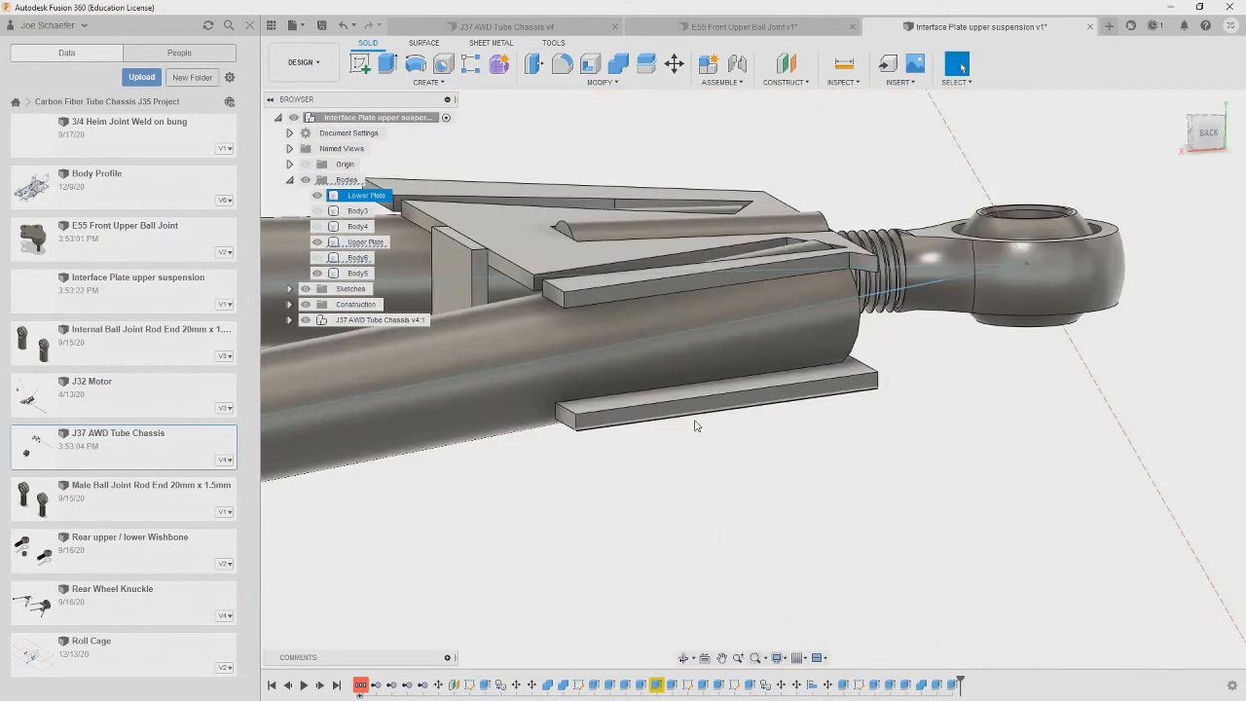
- Extrude the side and end faces of the Lower Plate's arm and the matching end face of the Upper Plate
key(e)
click(750, 397)
key(Return)
key(e)
click(868, 379)
key(Return)
key(e)
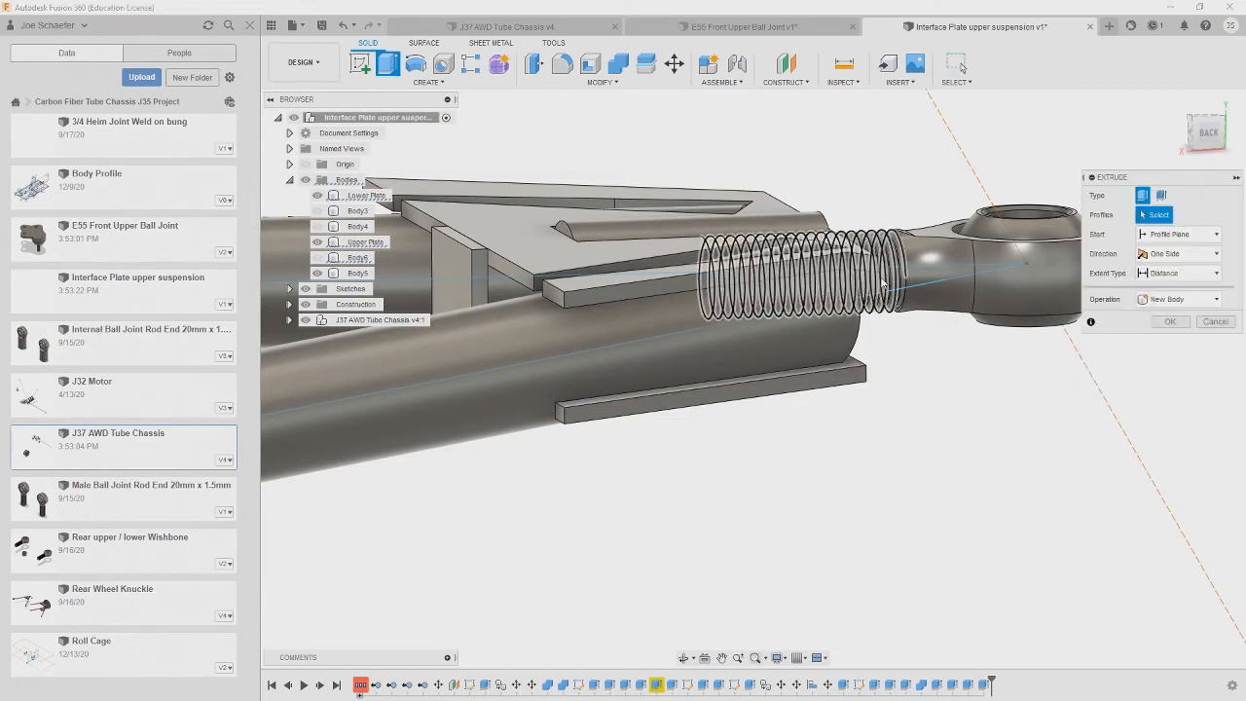
click(866, 264)
key(Return)
- Cut 8 mm from the Upper Plate's arm end beside the rod end
mouse_move(900, 418)
shift+middle_down()
mouse_move(958, 509)
mouse_move(945, 262)
mouse_move(768, 461)
mouse_move(893, 411)
shift+middle_up()
scroll(945, 262, up, 3)
scroll(893, 412, up, 3)
key(e)
click(845, 356)
mouse_move(842, 336)
mouse_down()
mouse_move(834, 370)
mouse_move(838, 352)
mouse_up()
shift+middle_drag(848, 403, 935, 292)
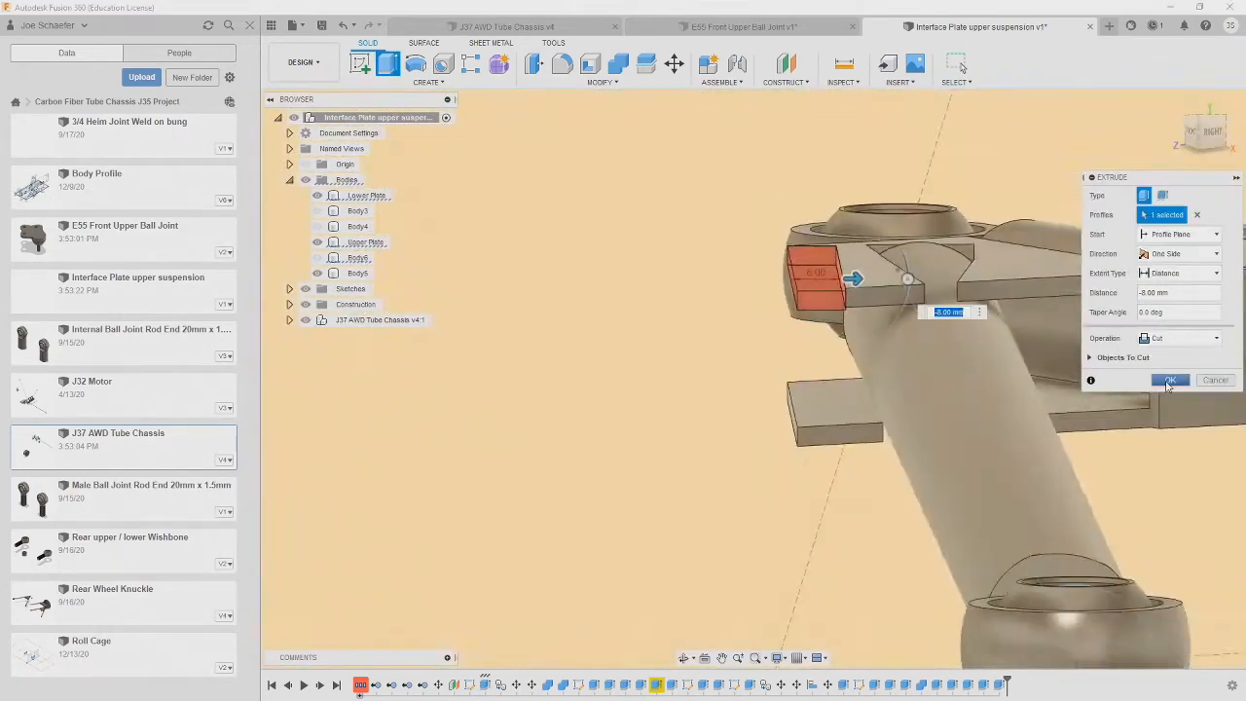
click(1171, 381)
- Trim the Lower Plate's pointed arm end in line with the Upper Plate by extruding the end faces
scroll(935, 385, down, 5)
middle_drag(762, 386, 623, 350)
scroll(681, 370, up, 6)
key(e)
click(698, 370)
click(549, 314)
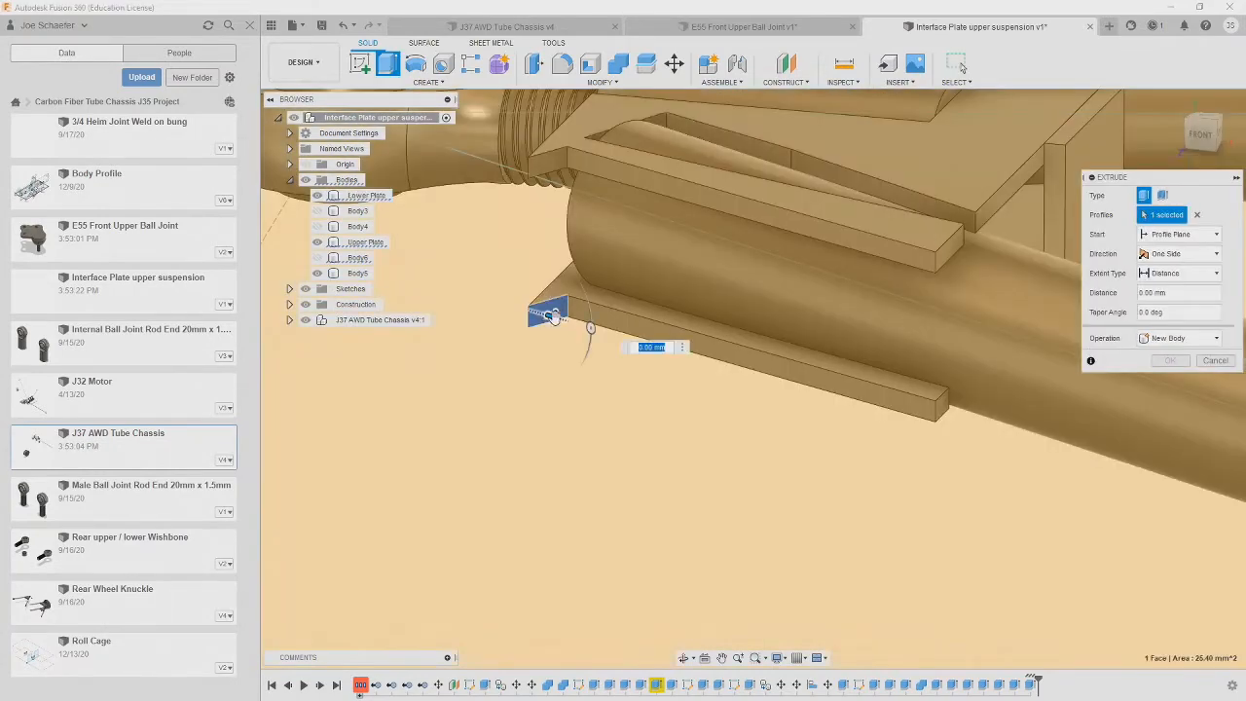
drag(561, 162, 575, 164)
click(1171, 380)
- Show the hidden side plates Body3, Body4 and Body6 again
scroll(867, 347, down, 5)
click(317, 257)
click(317, 211)
click(318, 227)
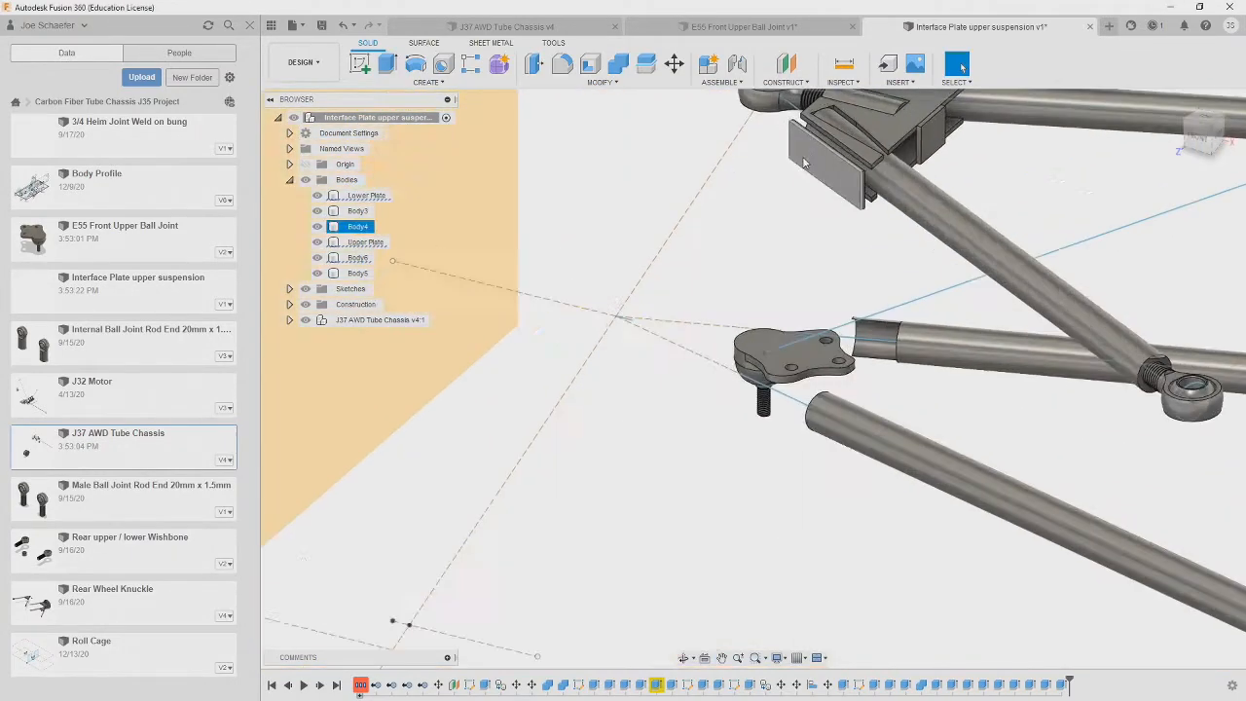
- Move side plate Body4 flush against the outer edges of the upper and lower plates, finishing with a -5 mm Y shift
shift+middle_drag(681, 389, 798, 254)
key(e)
key(m)
click(822, 220)
drag(827, 209, 798, 199)
shift+middle_drag(798, 199, 807, 244)
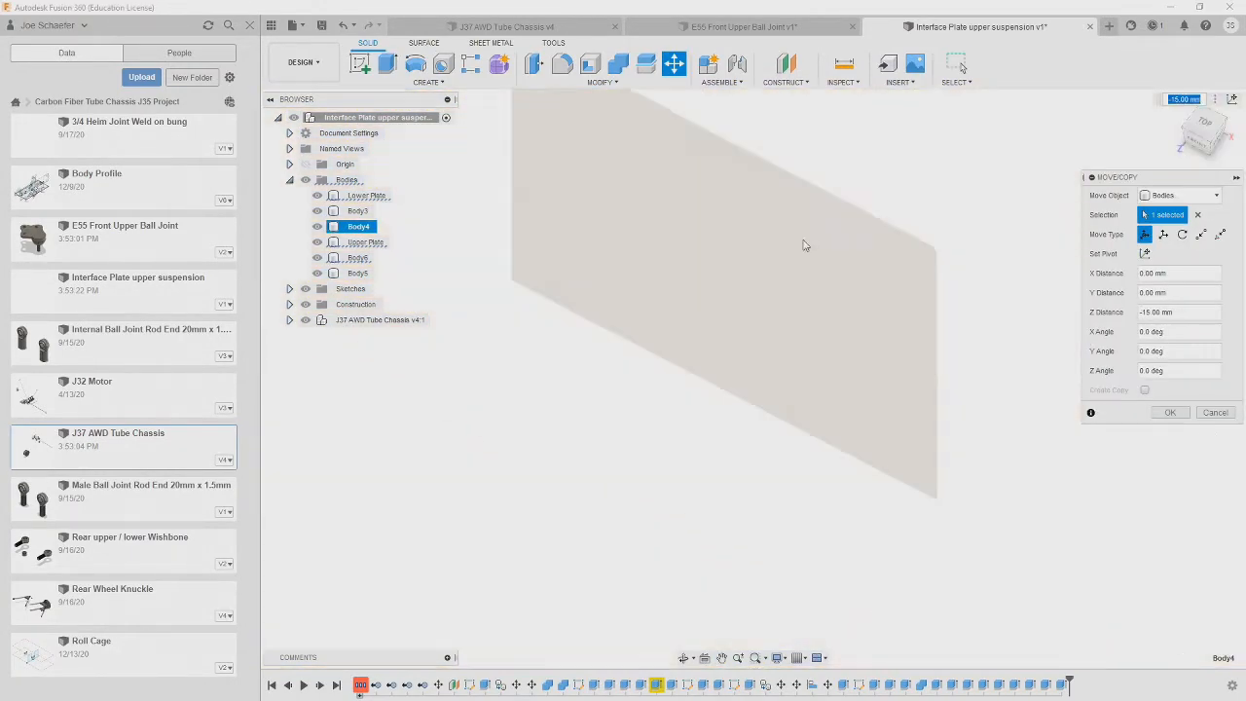
scroll(807, 245, down, 5)
middle_drag(634, 200, 654, 376)
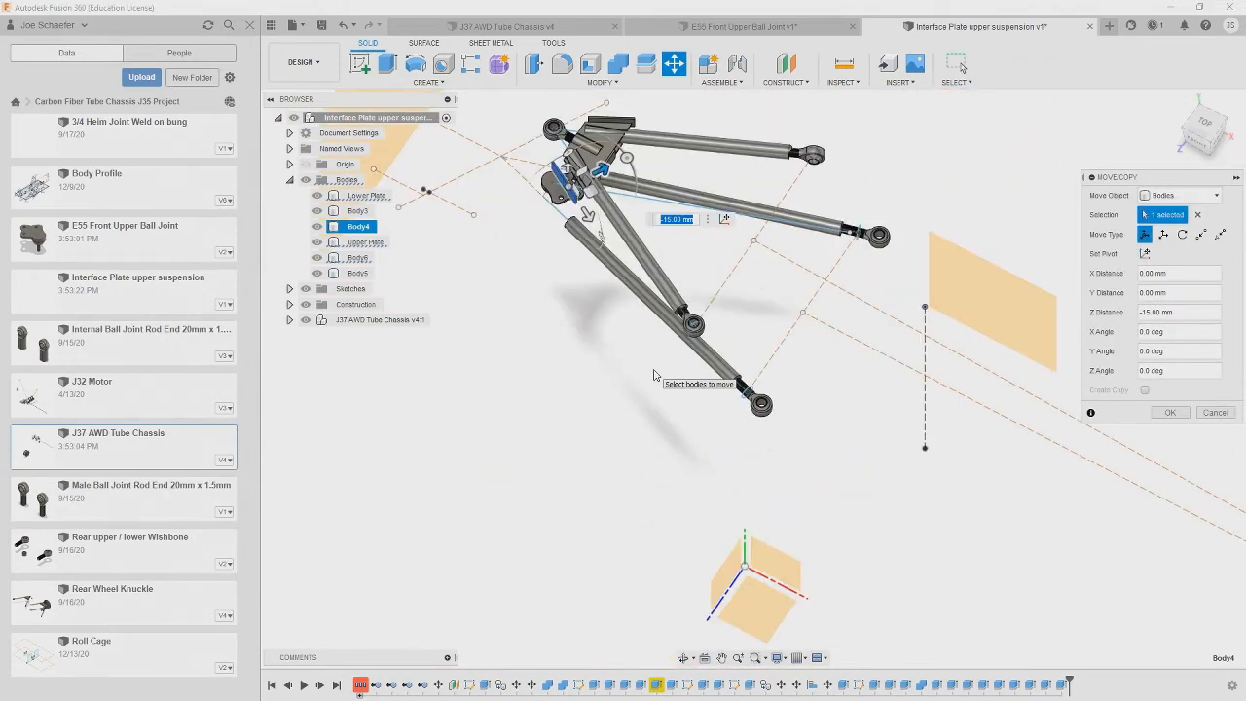
scroll(563, 208, up, 10)
shift+middle_drag(804, 273, 700, 311)
drag(681, 321, 654, 272)
shift+middle_drag(654, 272, 793, 316)
drag(874, 226, 856, 234)
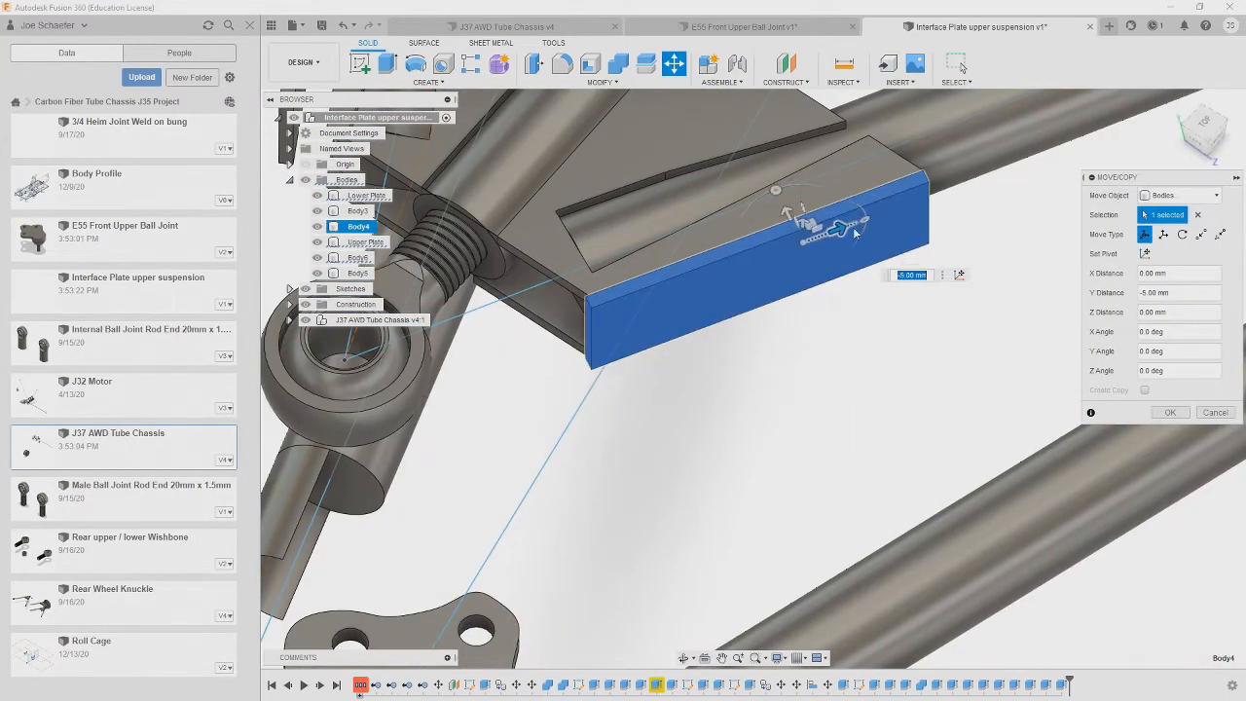
key(Return)
- Align side plate Body3 with the outer edge of the interface plates on the opposite side
scroll(598, 371, down, 4)
shift+middle_drag(598, 371, 681, 486)
click(601, 82)
click(560, 284)
click(683, 306)
shift+middle_drag(561, 314, 623, 253)
scroll(623, 375, up, 4)
click(609, 386)
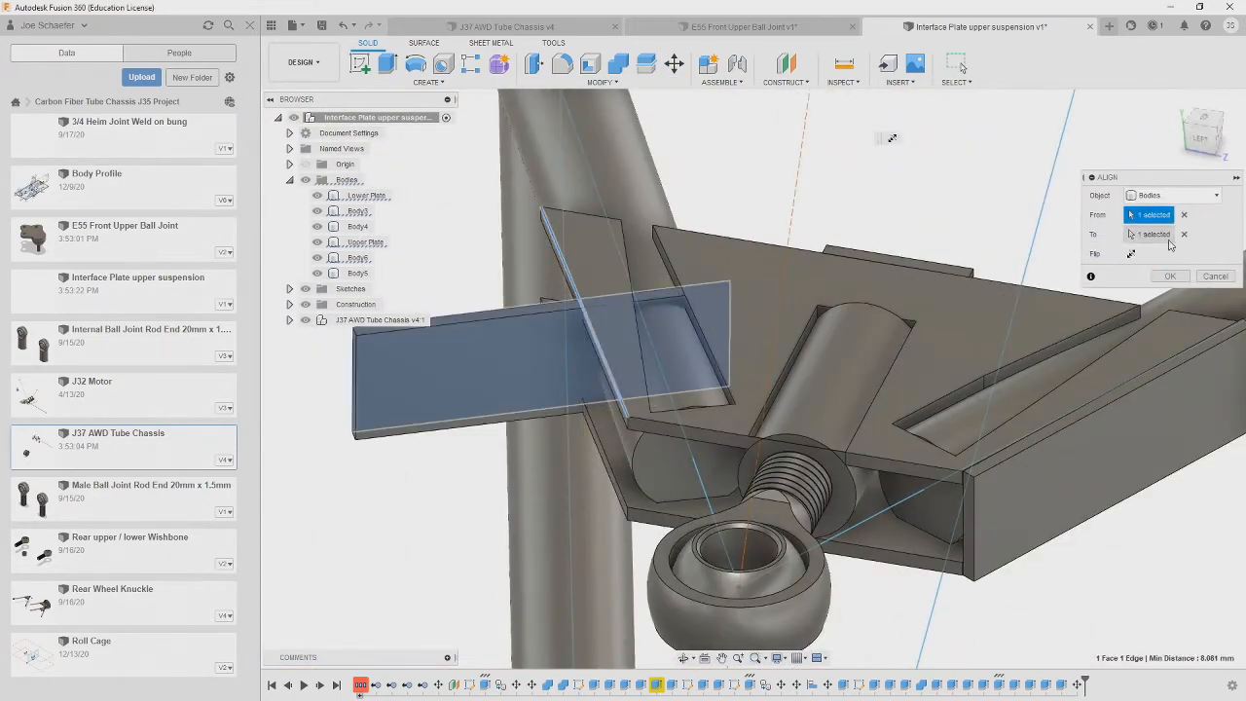
click(1184, 234)
scroll(596, 390, up, 5)
click(593, 323)
scroll(592, 323, down, 4)
shift+middle_drag(593, 323, 681, 263)
click(1170, 277)
- Move the aligned side plate Body3 into position so it closes off the gap between the upper and lower plates
scroll(854, 281, down, 10)
middle_drag(853, 281, 616, 403)
scroll(616, 403, up, 3)
scroll(616, 403, up, 10)
key(m)
click(637, 310)
drag(639, 341, 656, 355)
key(Return)
shift+middle_drag(656, 354, 840, 633)
scroll(695, 493, down, 6)
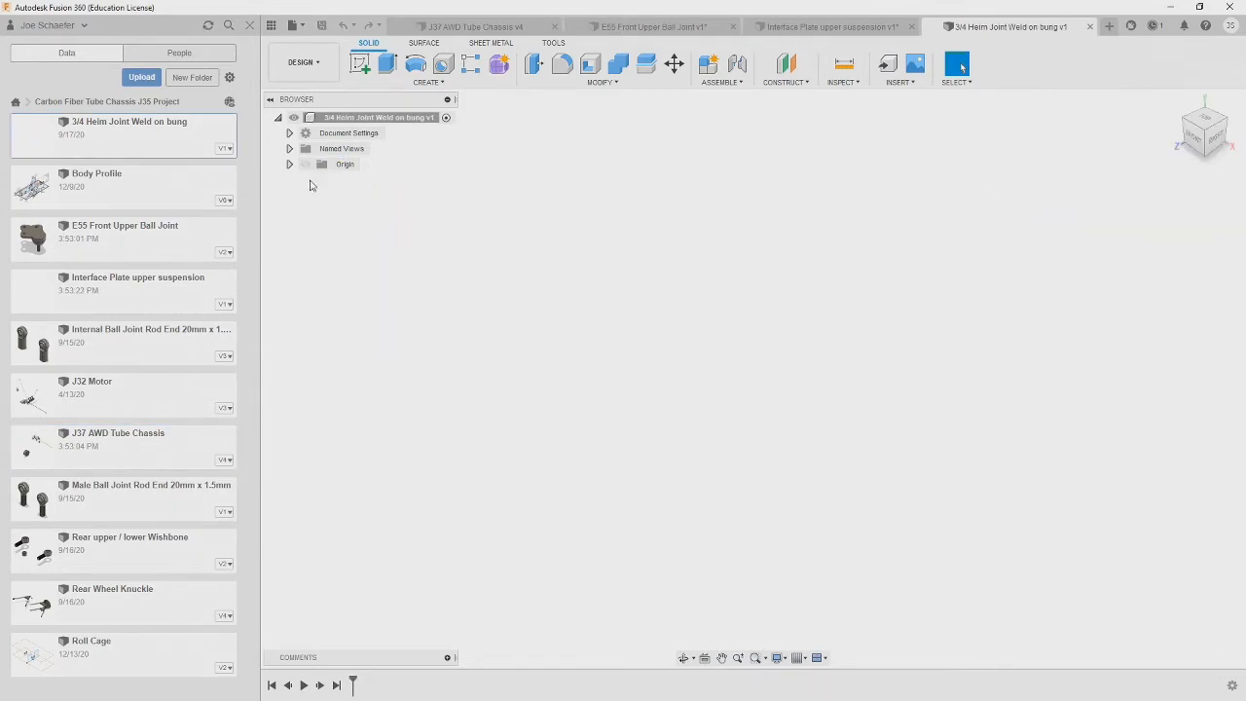
- Close the 3/4 Heim Joint Weld on bung document and create an offset plane from the ball joint plate's top face
click(1090, 27)
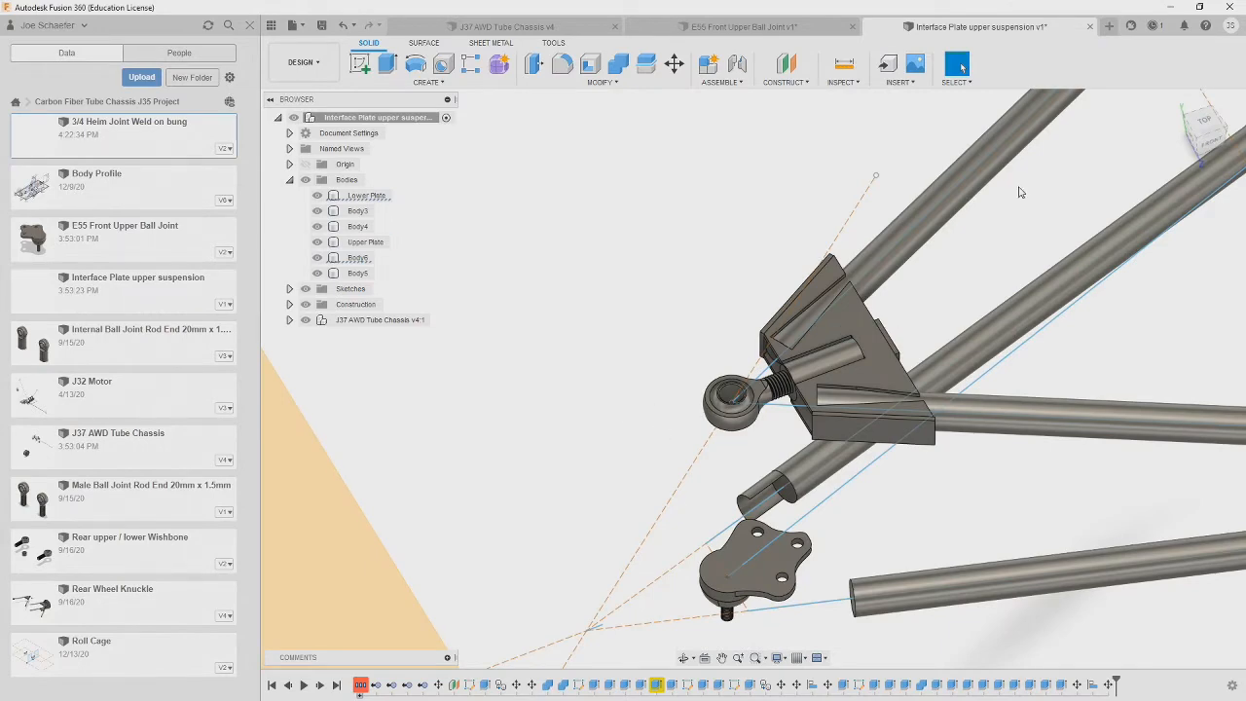
shift+middle_drag(1008, 376, 914, 277)
key(o)
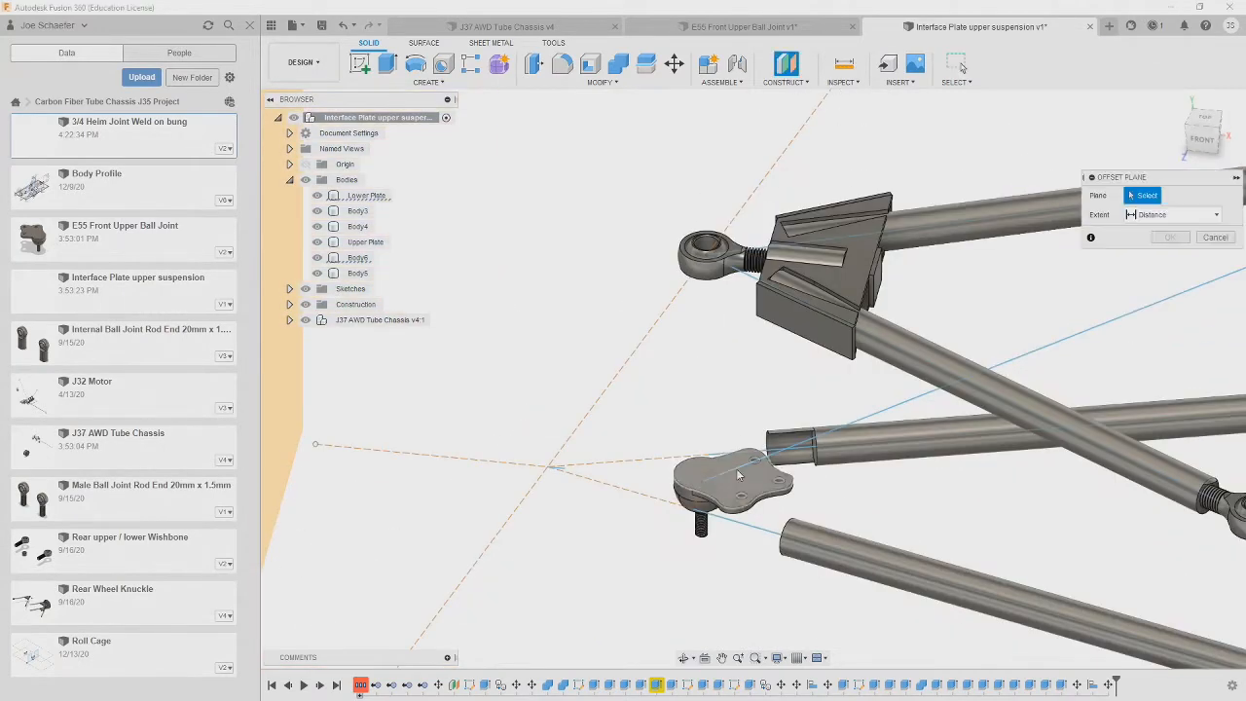
click(736, 468)
click(1170, 256)
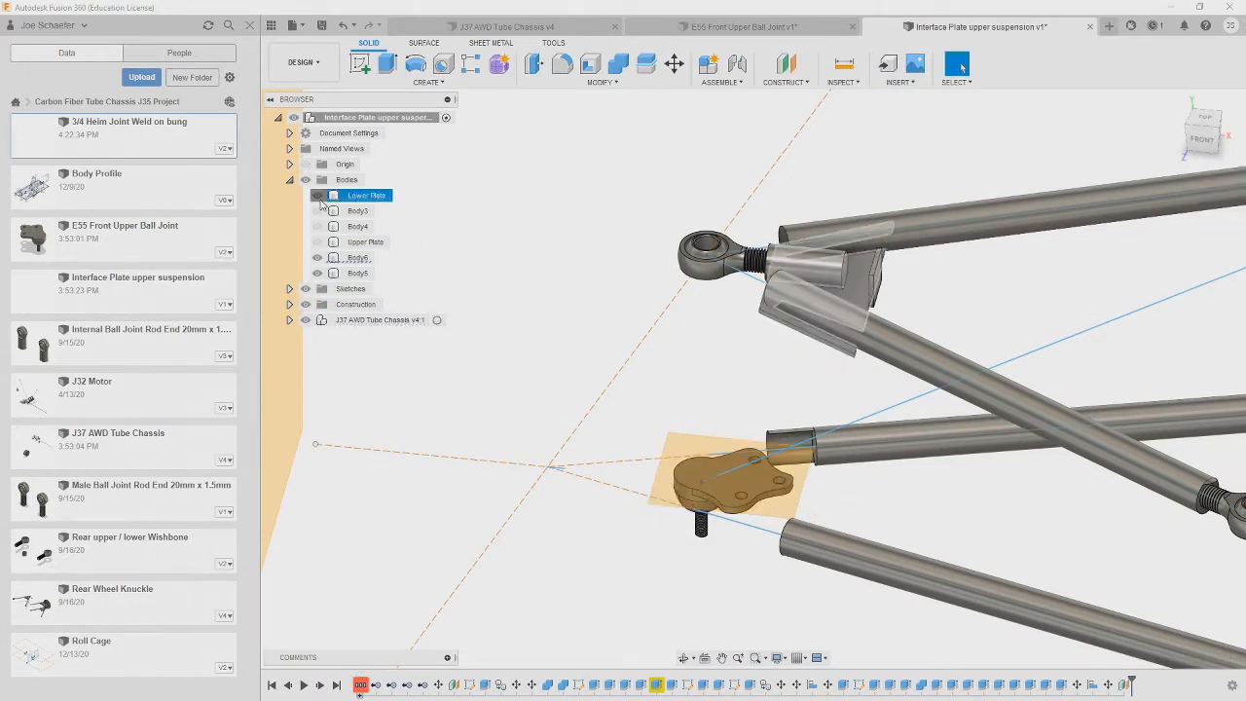
- Hide the interface plate bodies and the chassis's Upper Front Control Arm, keeping Rod End 16mm and Ball Joint shown
click(290, 320)
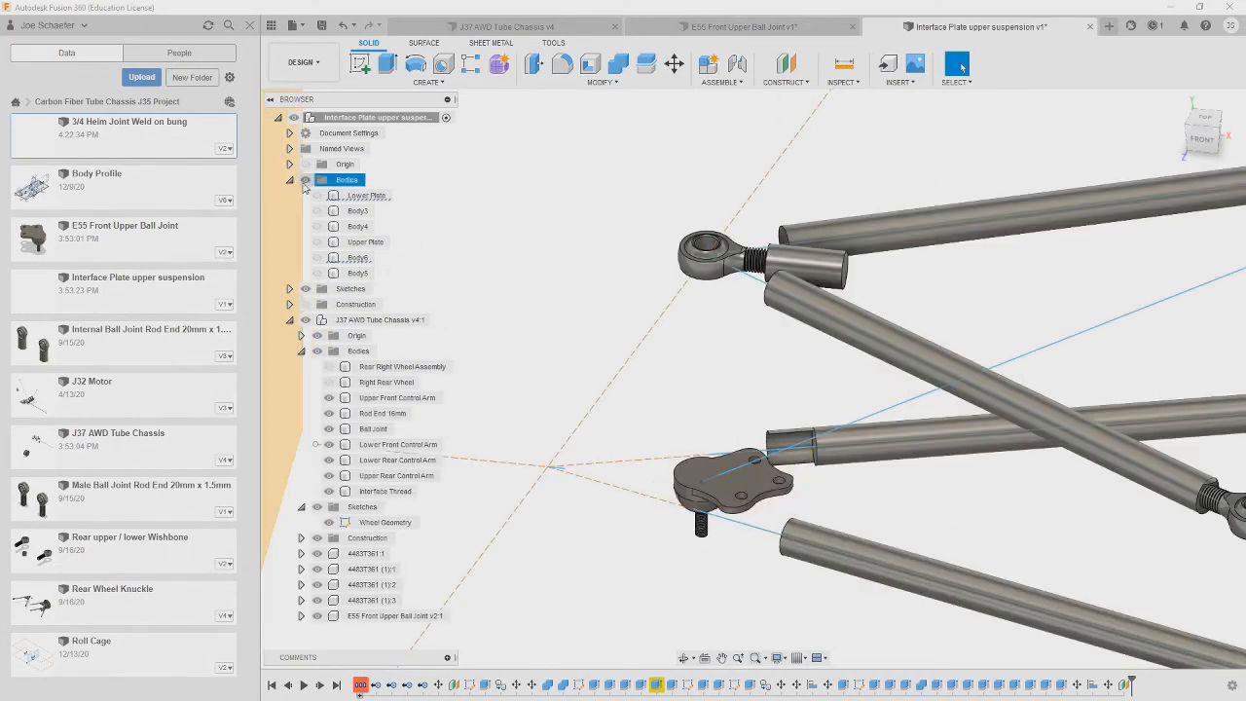
click(305, 180)
click(290, 180)
click(329, 305)
click(329, 320)
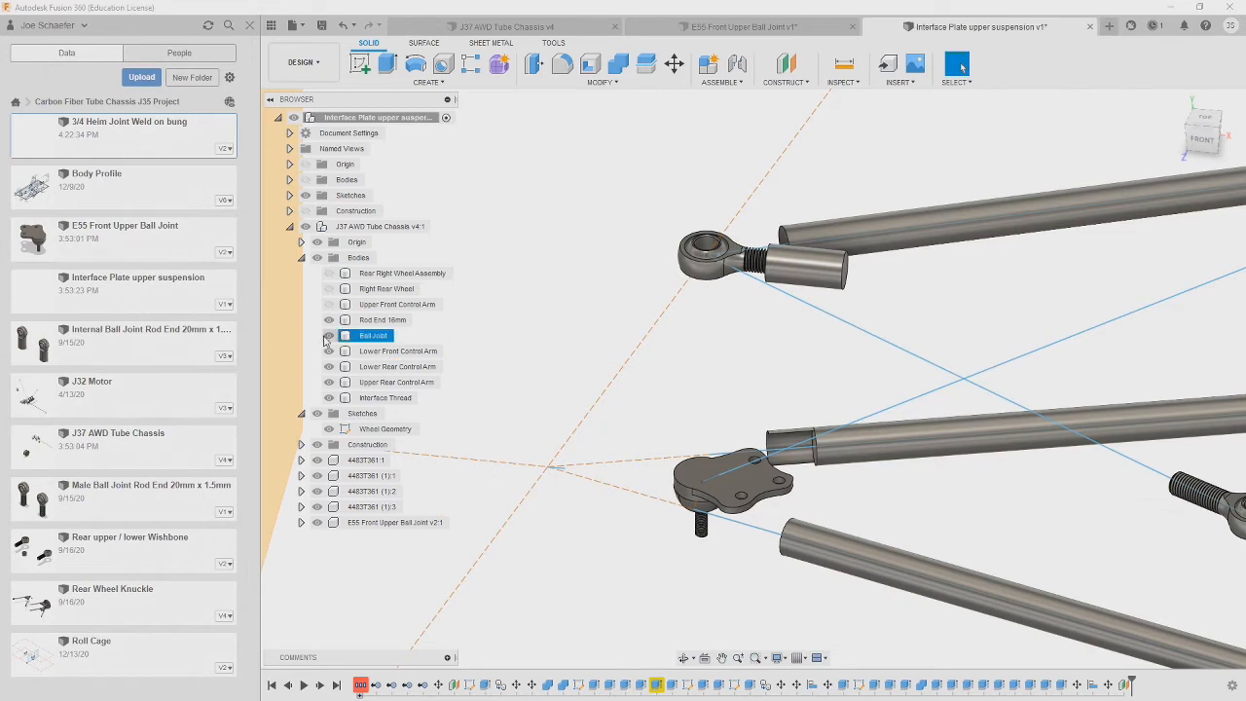
click(328, 336)
scroll(653, 412, down, 3)
click(331, 323)
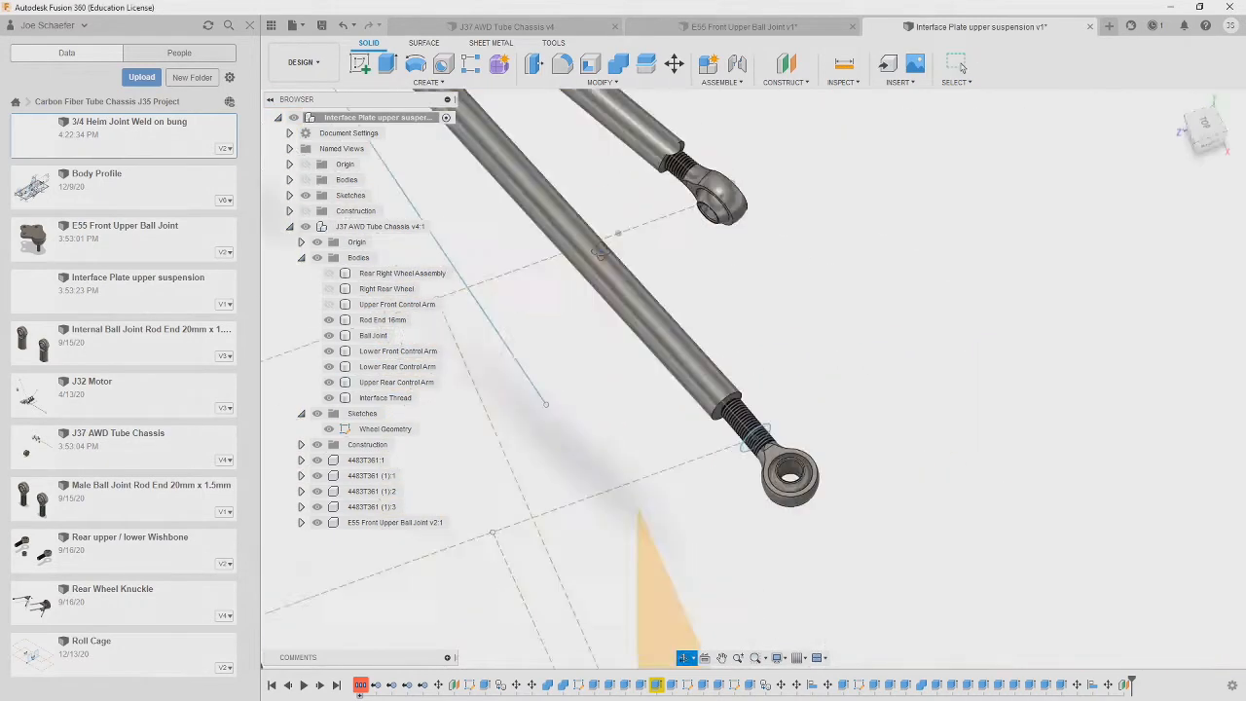
- Rotate the Rod End 16mm body -90 degrees about X with its pivot turned 25 degrees about Y
click(715, 282)
key(m)
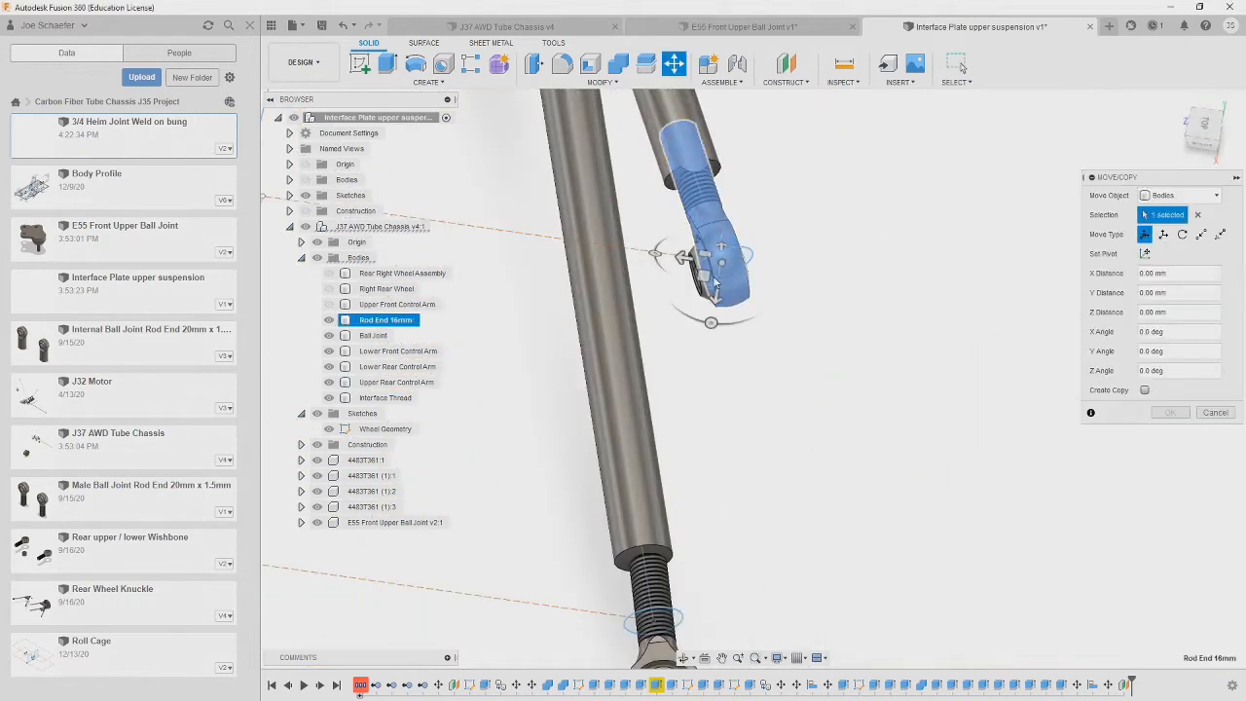
shift+middle_drag(725, 329, 722, 259)
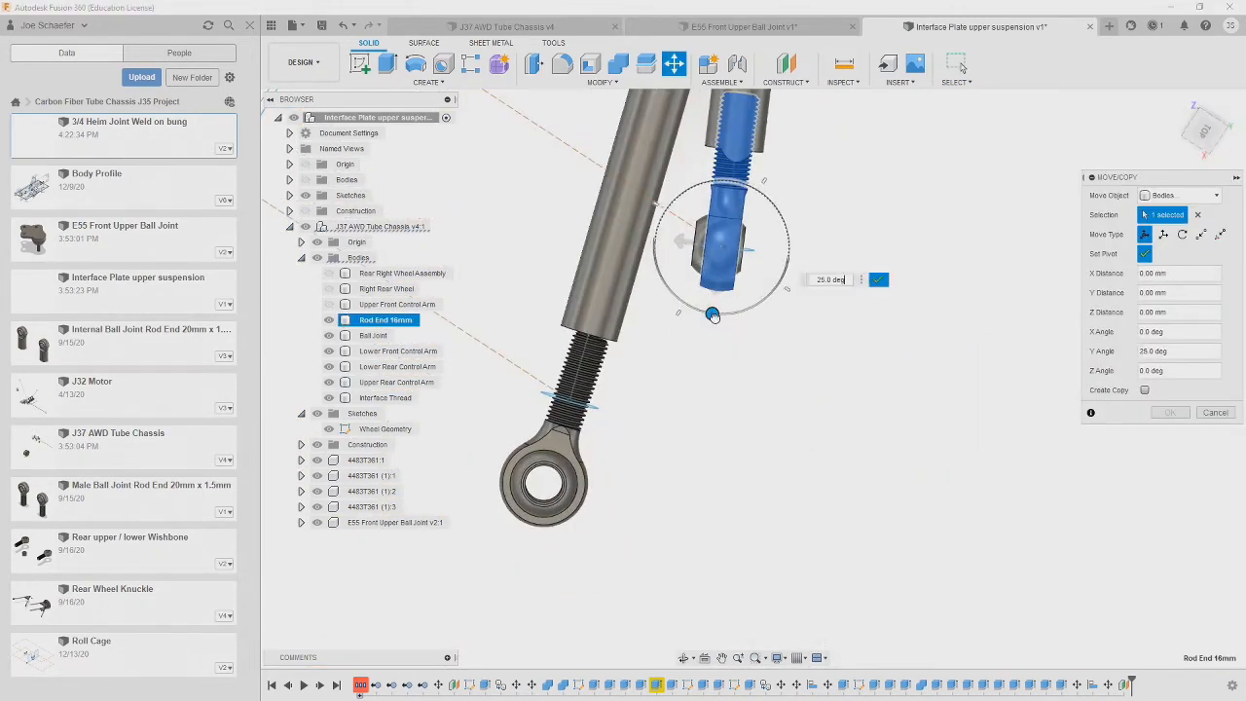
drag(654, 265, 684, 212)
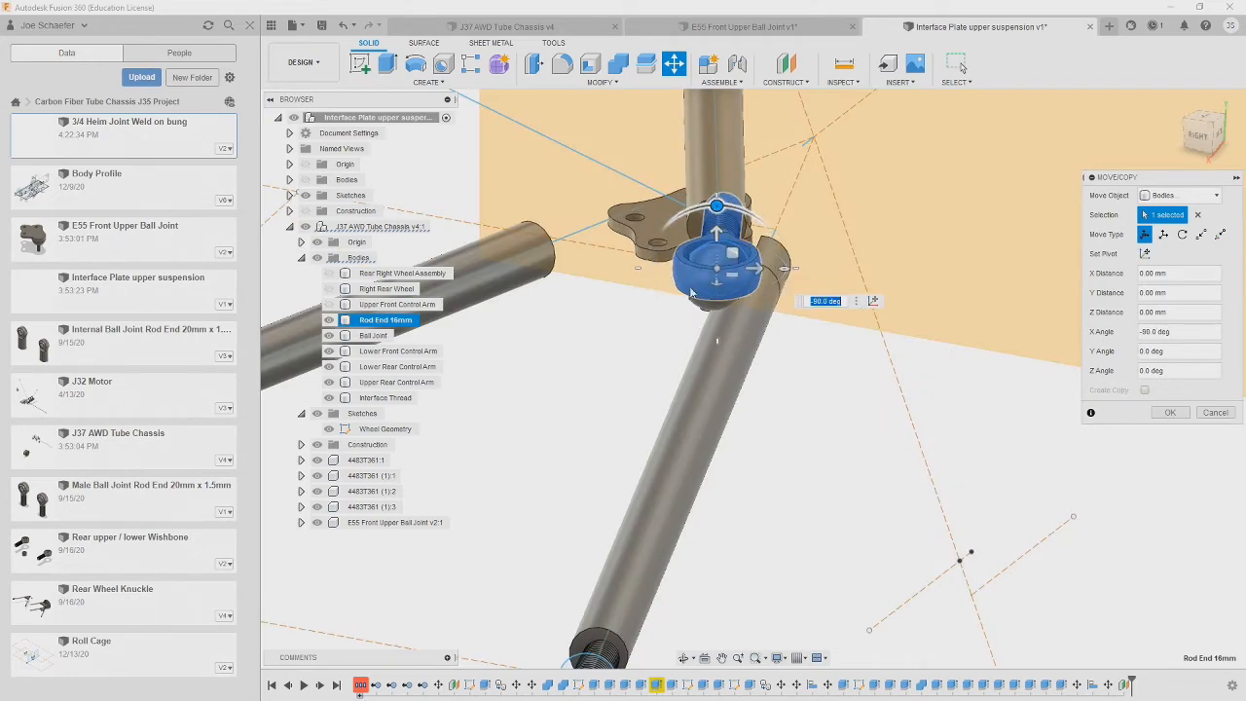
key(Return)
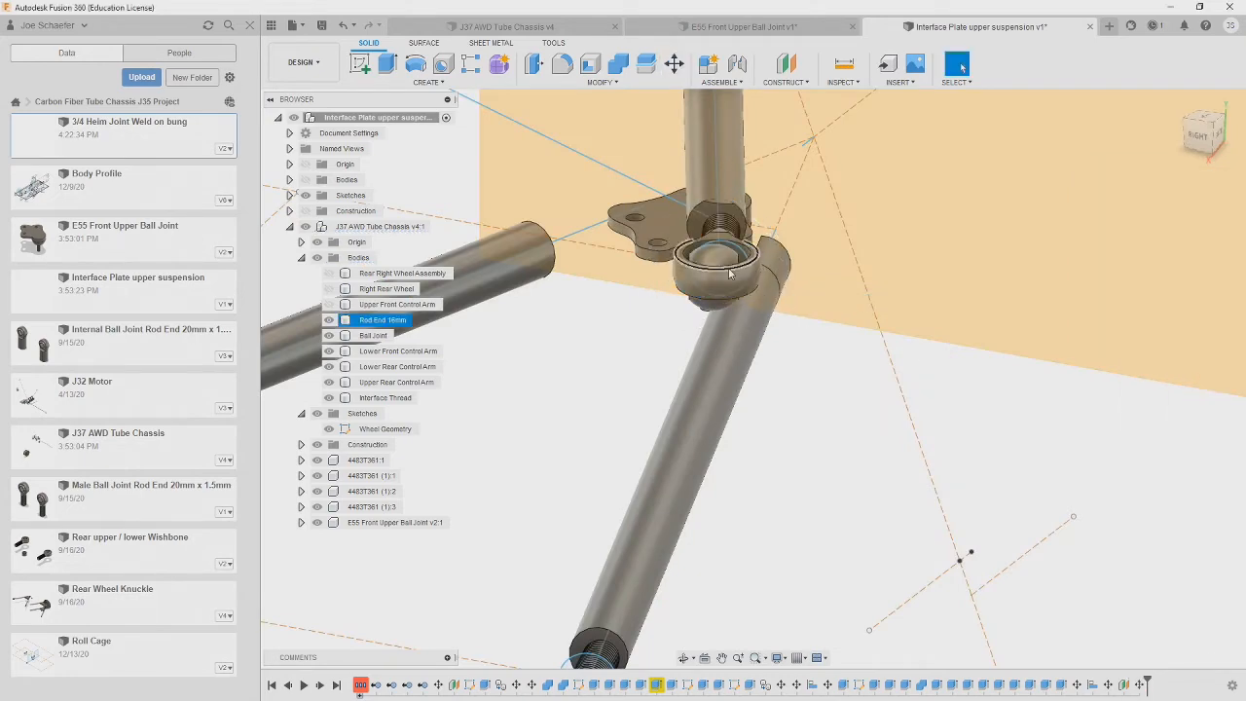
- Rotate the Ball Joint body to match the rod end, with its pivot turned 25 degrees about Y
click(662, 265)
key(m)
click(709, 254)
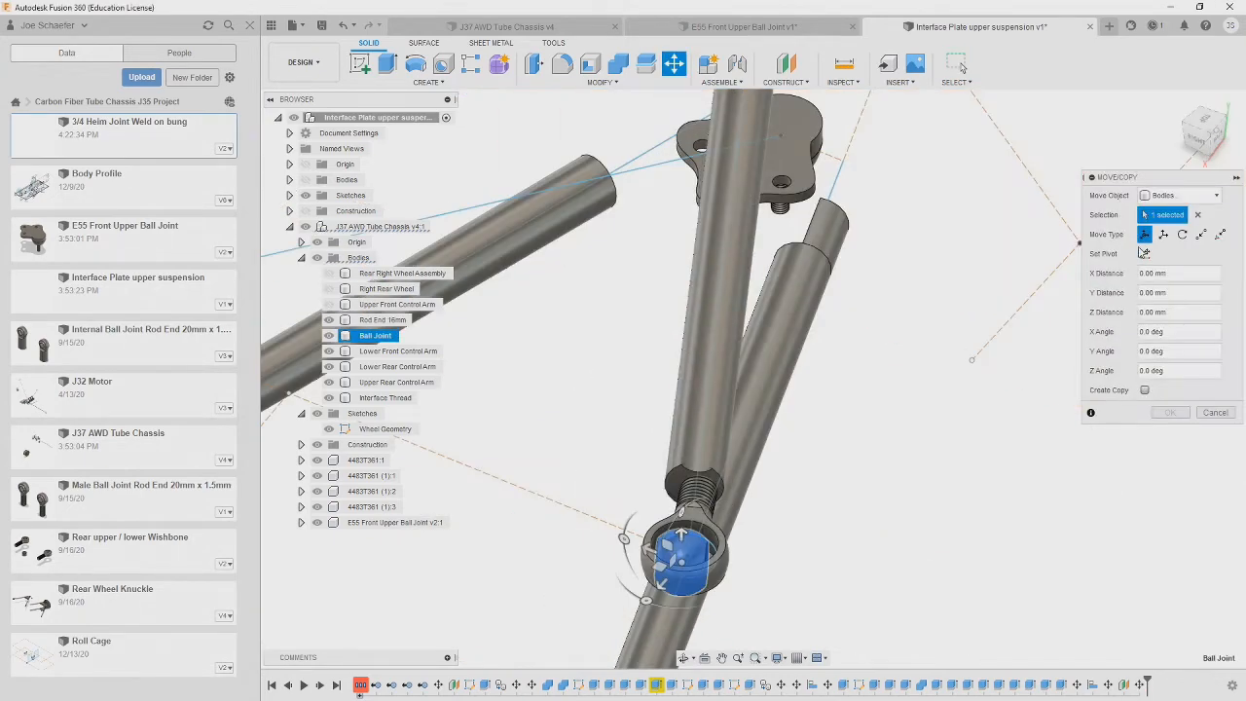
drag(646, 599, 674, 607)
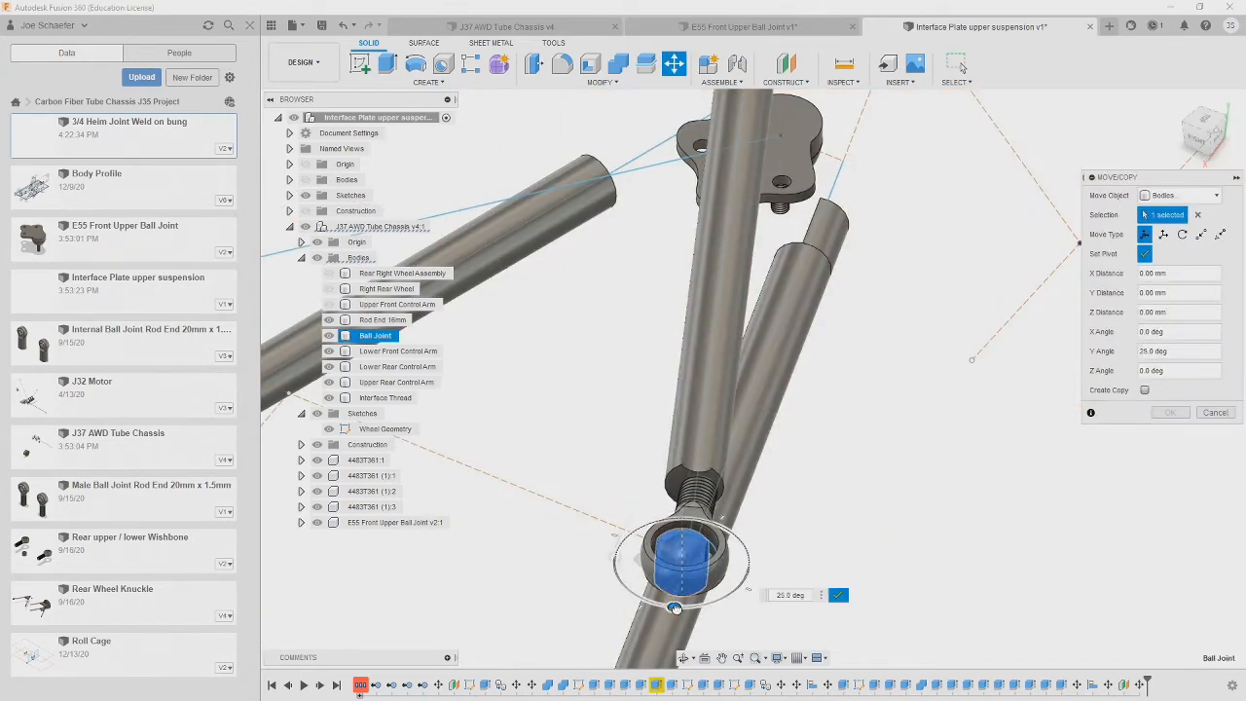
key(Return)
- Shift the Ball Joint body in the horizontal plane to centre it within the rod end's eye
key(m)
shift+middle_drag(753, 564, 730, 588)
click(684, 539)
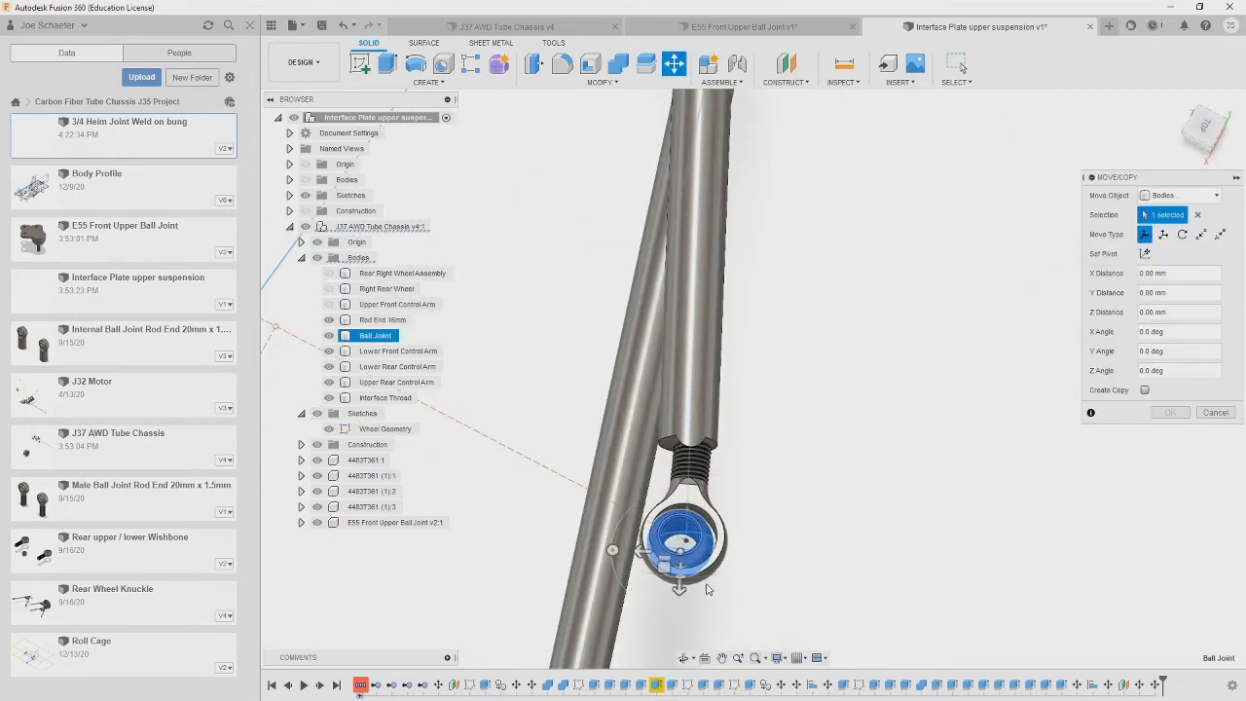
click(1205, 126)
scroll(738, 292, up, 5)
drag(790, 486, 791, 479)
key(Return)
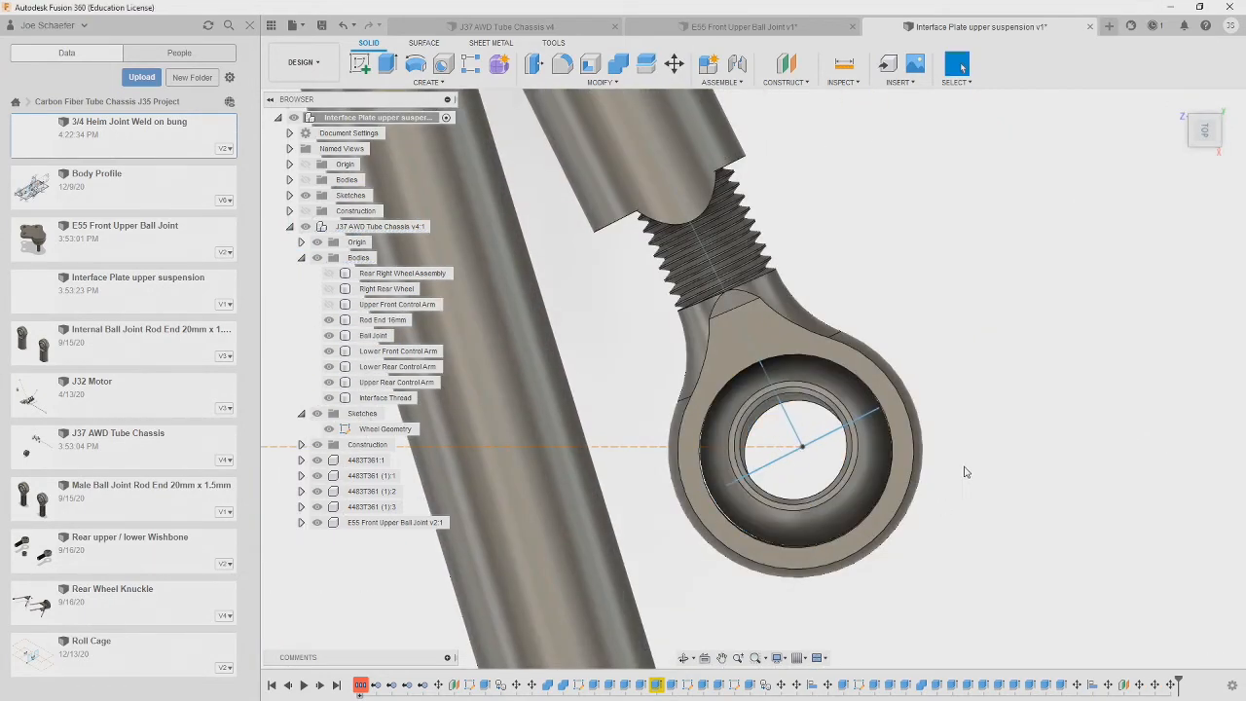
key(m)
click(903, 467)
click(873, 451)
drag(768, 296, 775, 293)
click(1170, 412)
- Move the Ball Joint body upward to centre it vertically in the rod end
shift+middle_drag(876, 468, 839, 370)
key(m)
click(847, 506)
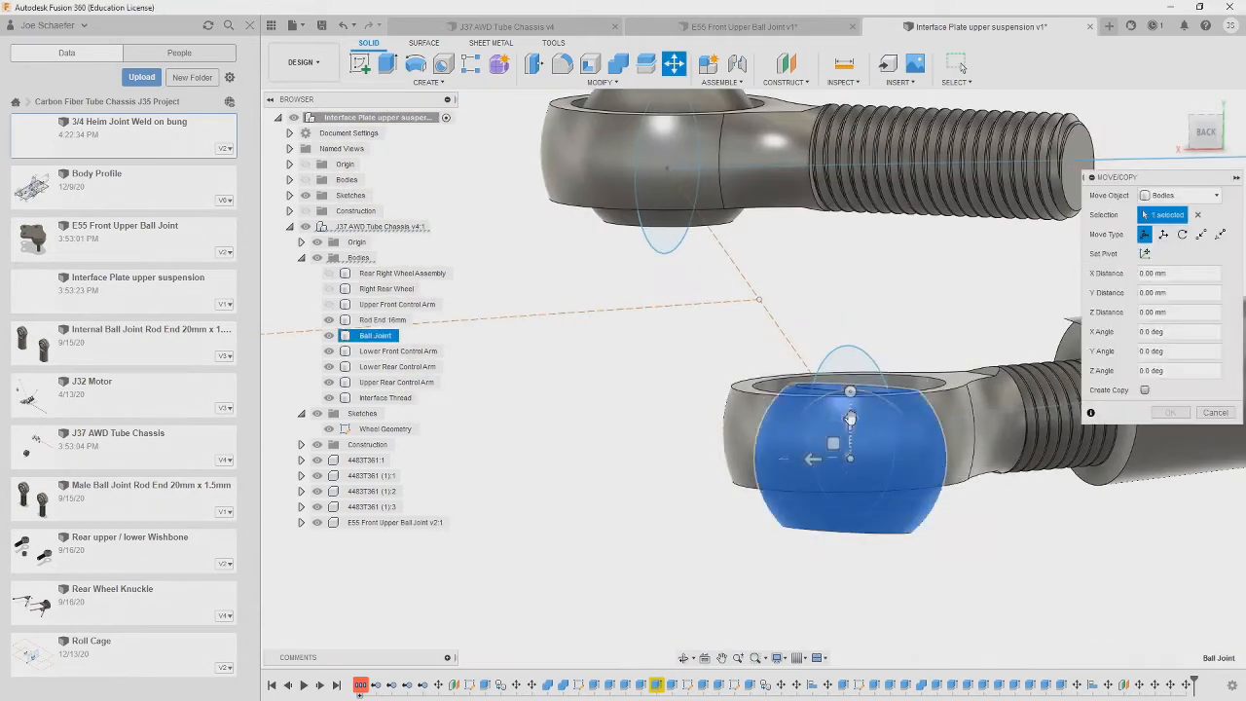
drag(850, 418, 849, 394)
key(Return)
- Hide the Upper Rear Control Arm, Interface Thread, Rod End 16mm, Ball Joint, Wheel Geometry sketch and all 4483T361 rod ends except (1):1
scroll(768, 457, down, 5)
shift+middle_drag(617, 453, 866, 468)
scroll(866, 467, down, 3)
click(329, 398)
click(329, 384)
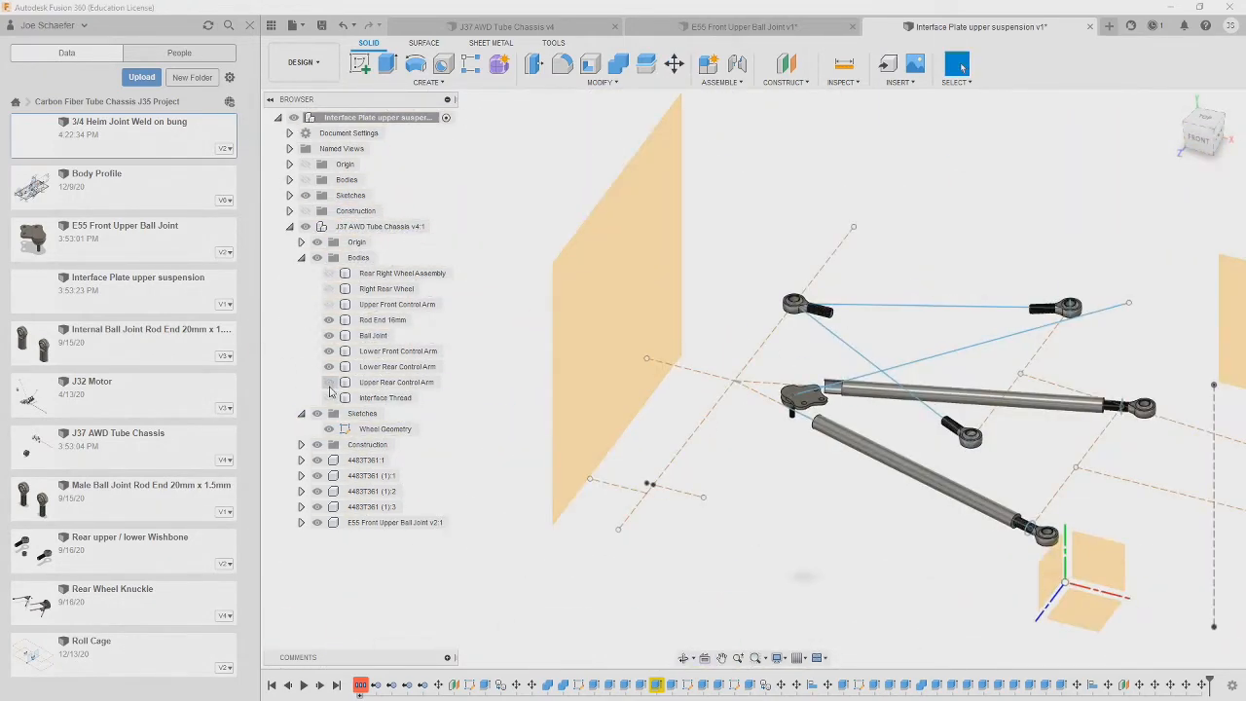
click(329, 366)
click(329, 428)
click(318, 459)
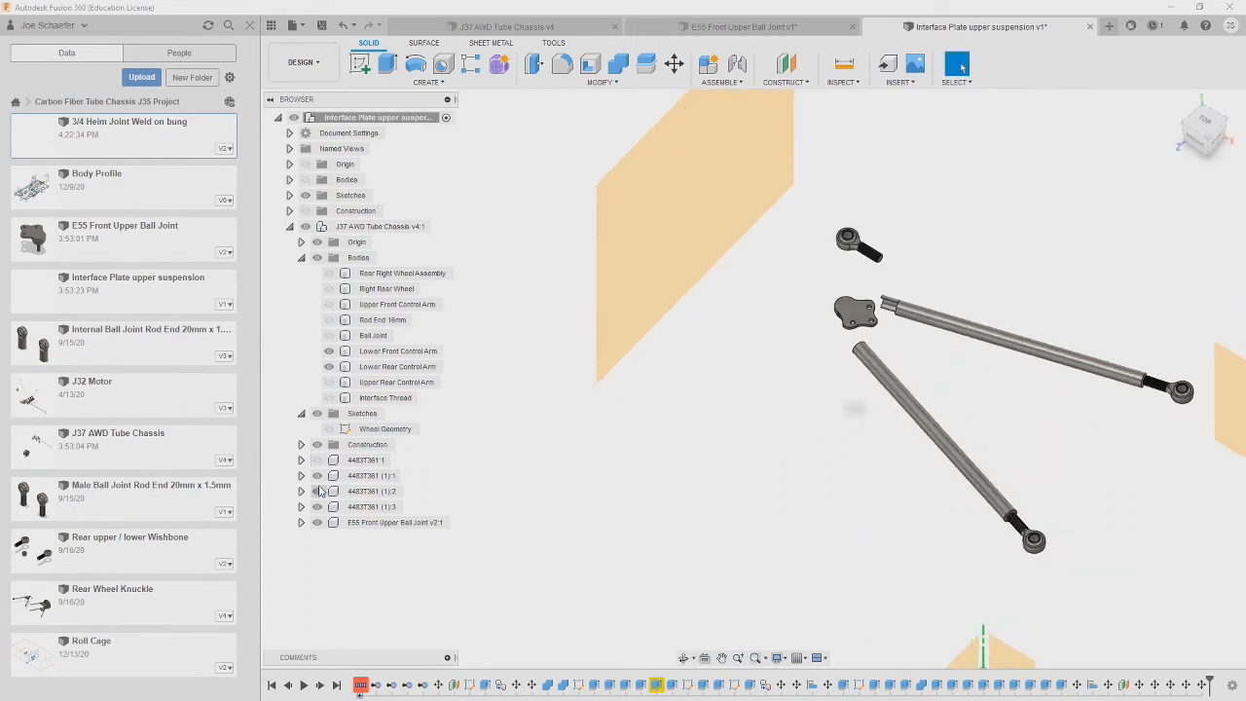
click(317, 460)
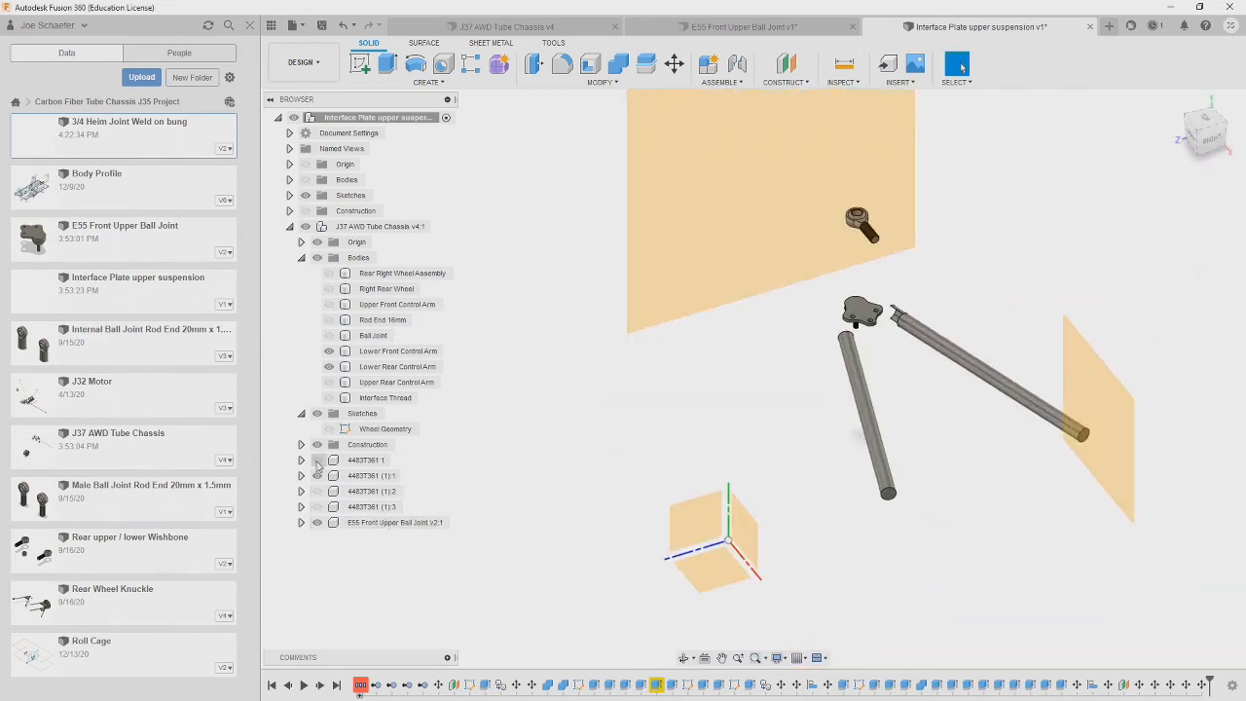
click(289, 225)
click(289, 195)
click(361, 273)
click(362, 257)
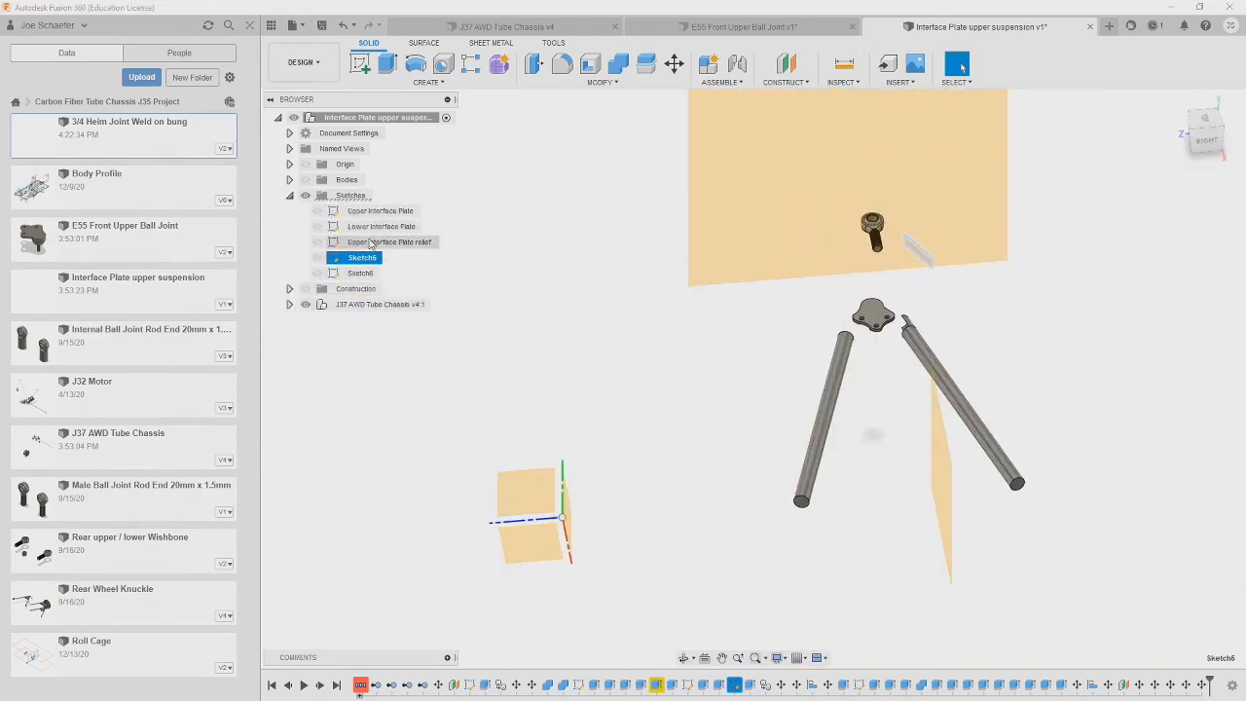
double_click(875, 316)
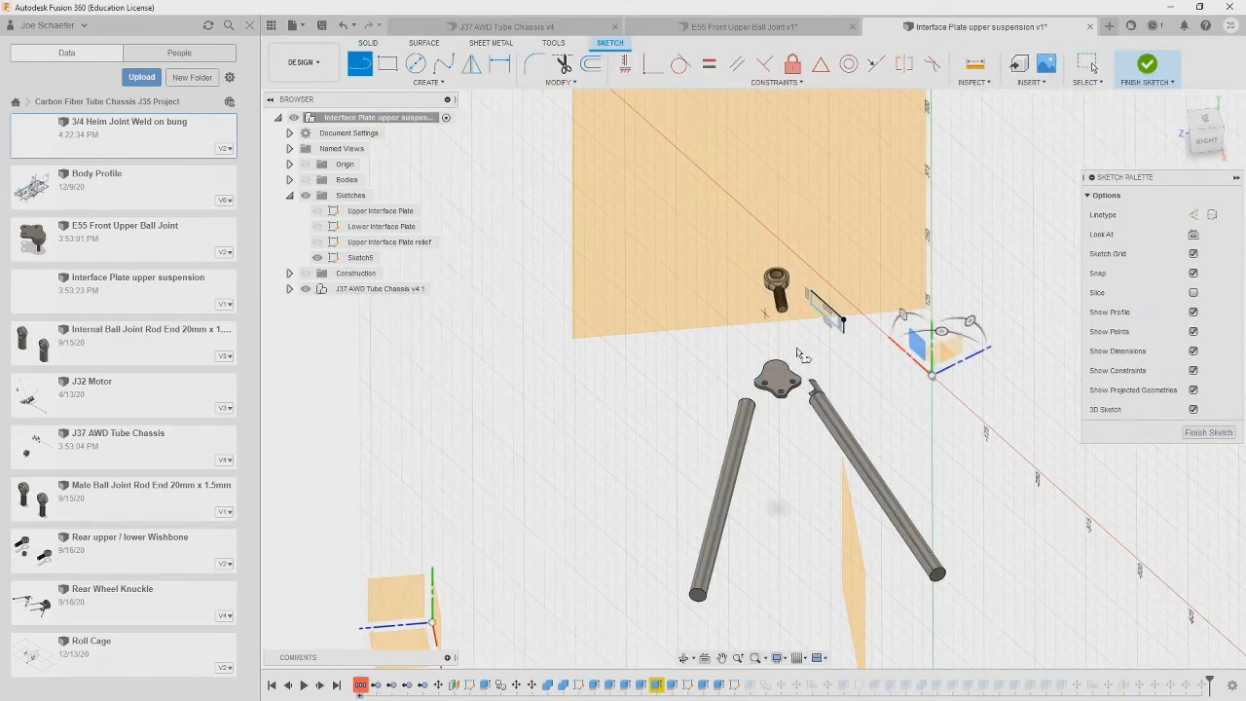
drag(1209, 122, 674, 272)
- Hide the remaining rod end 4483T361 (1):1 and leave the open sketch
click(289, 288)
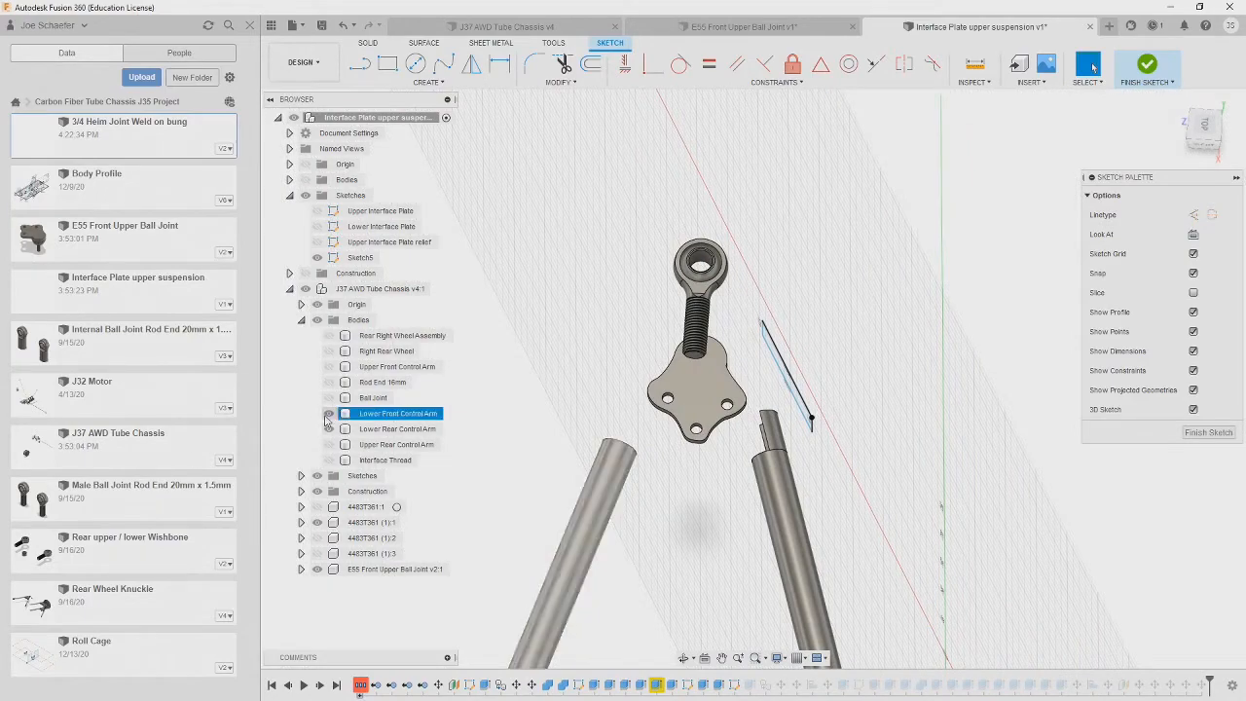
click(317, 522)
key(l)
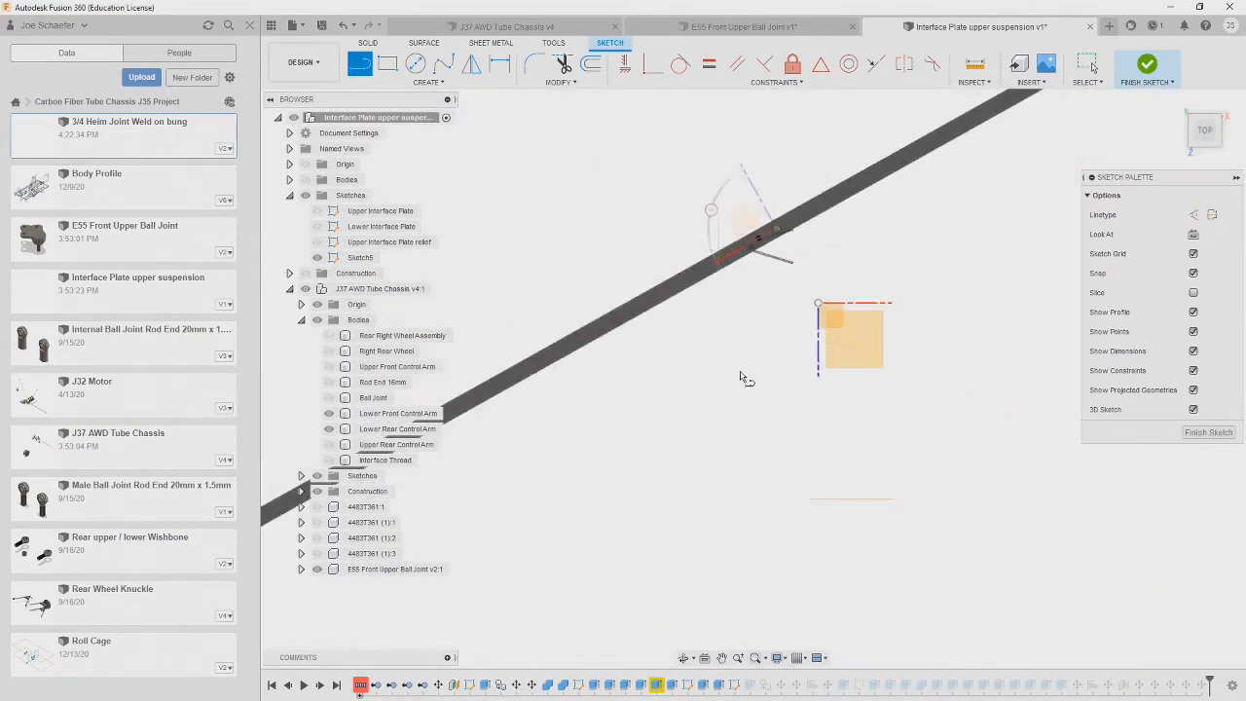
click(1147, 64)
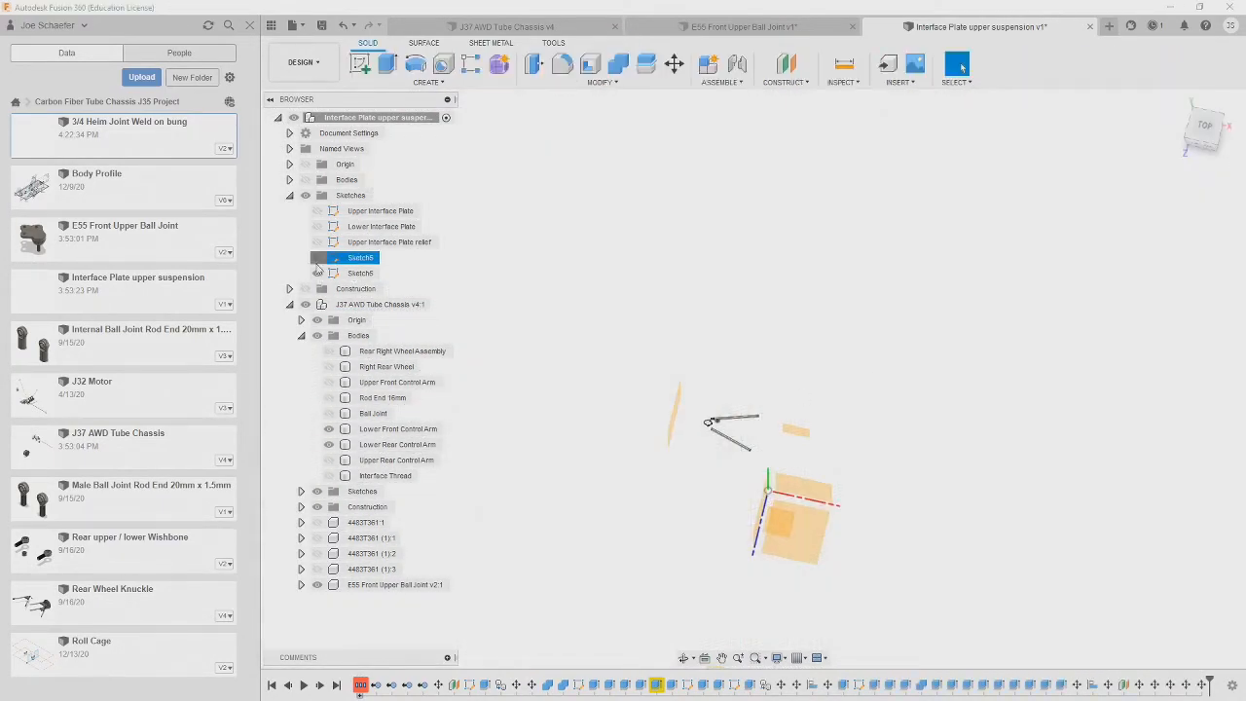
- Start a new sketch on the top face of the ball joint plate, viewed from above
click(1204, 132)
right_click(712, 369)
click(769, 360)
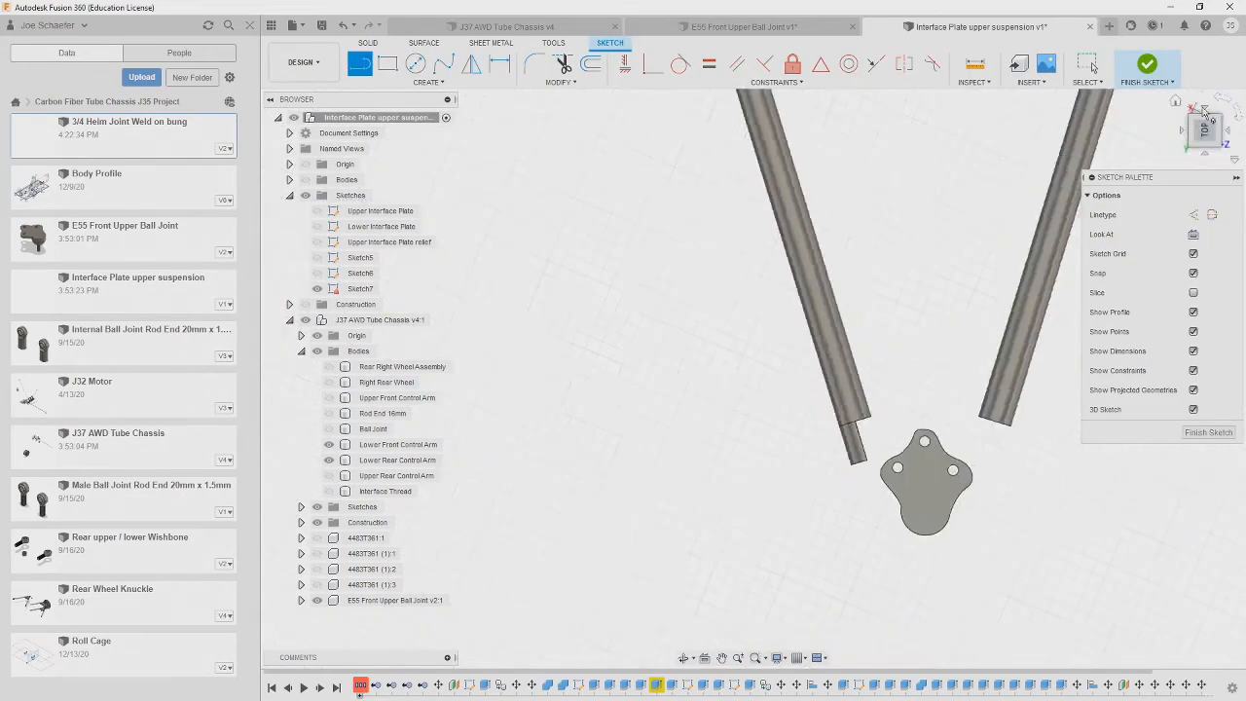
- Try a 102 mm line across the ball joint plate, spanning the gap between the two lower arm ends
click(603, 270)
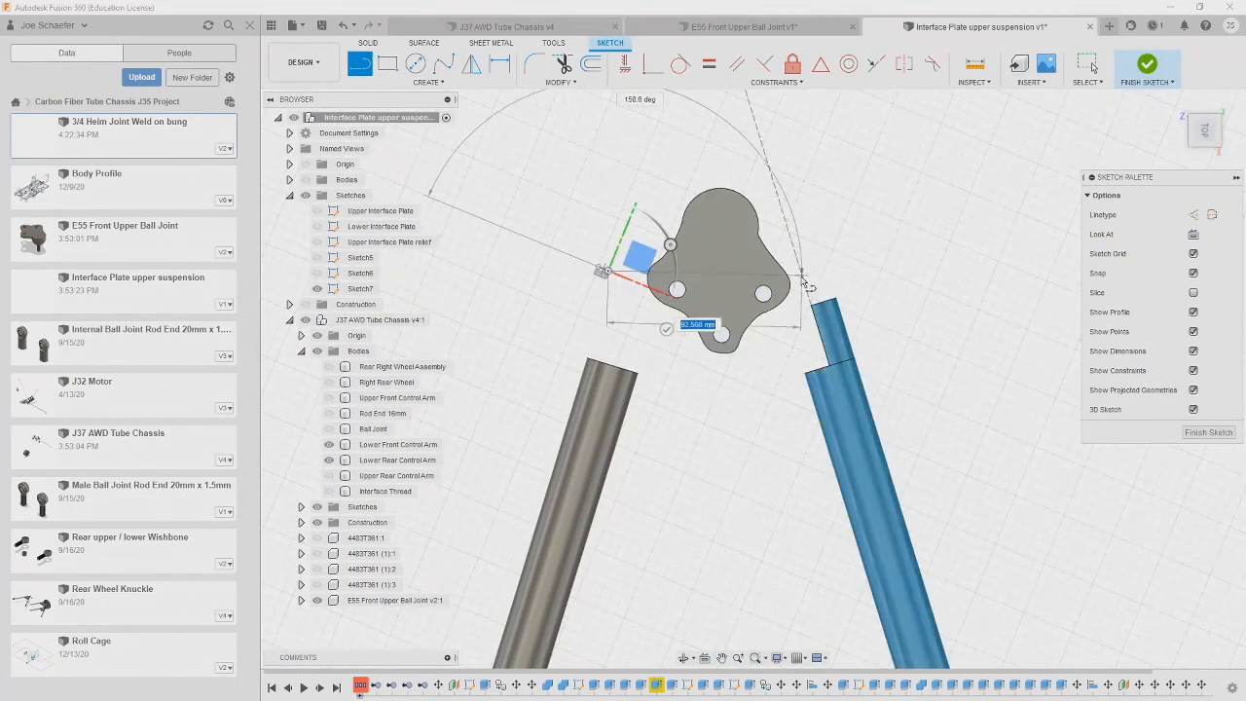
click(822, 284)
key(Escape)
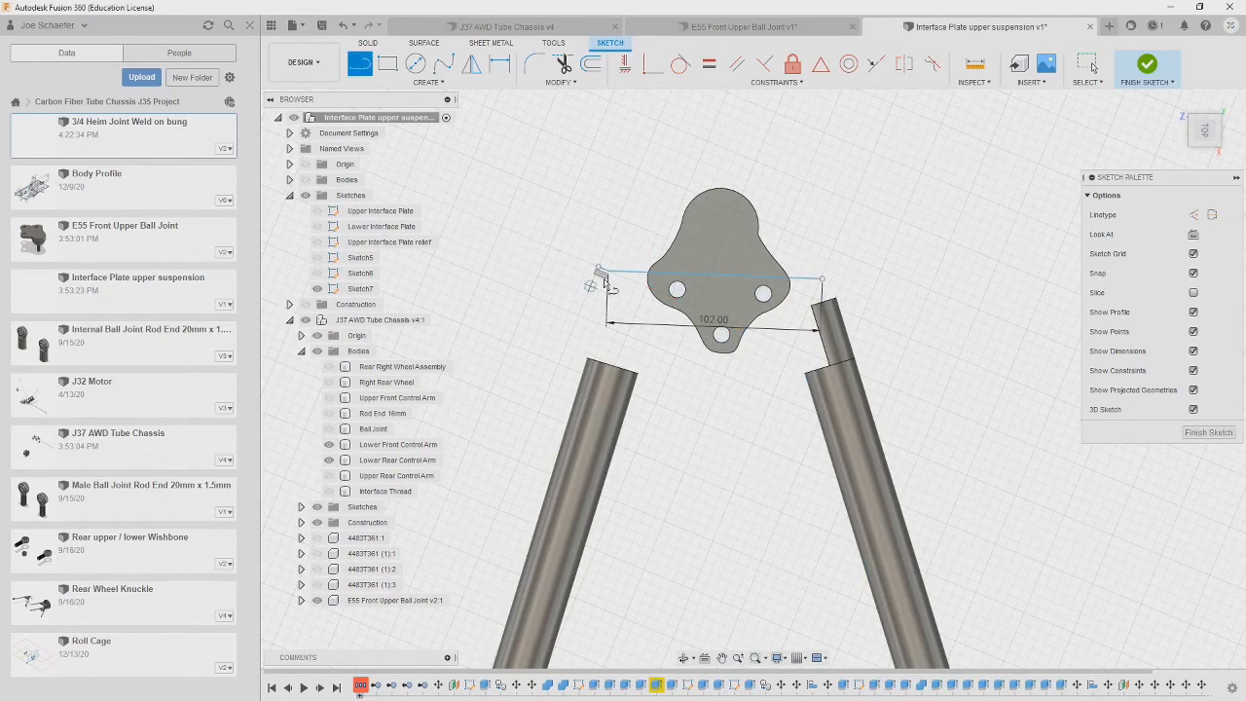
scroll(598, 263, up, 5)
click(428, 82)
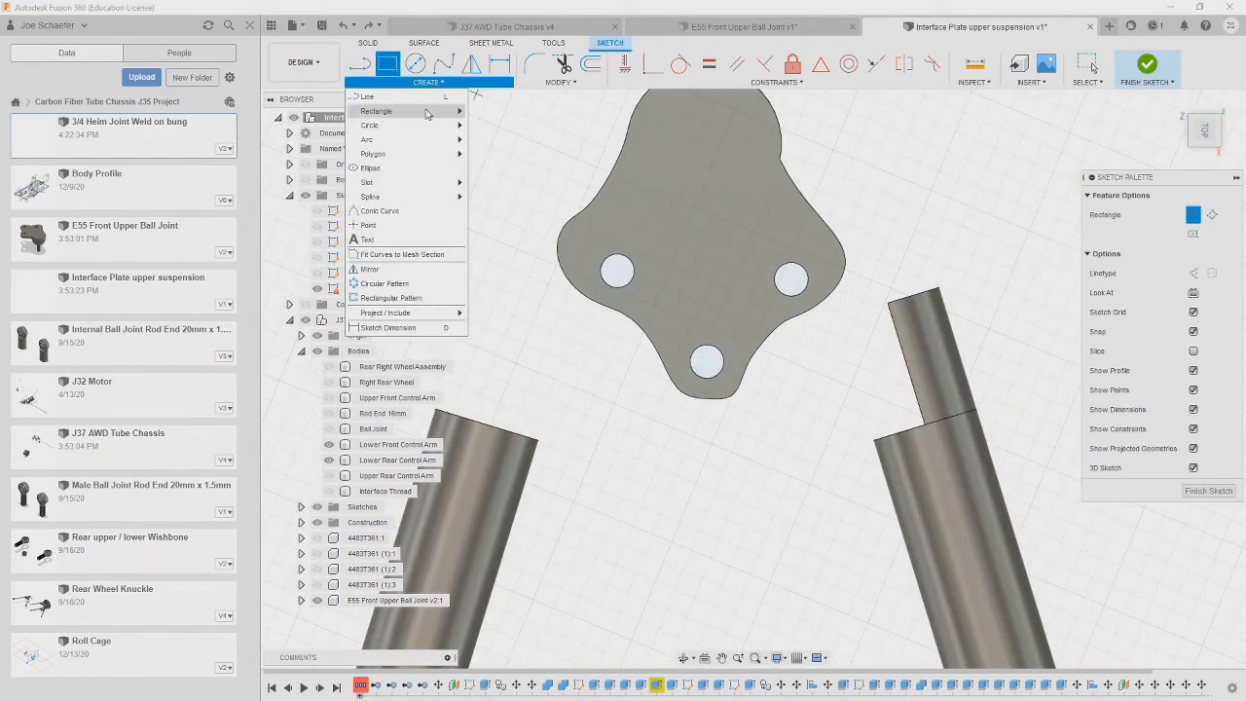
click(380, 120)
click(892, 280)
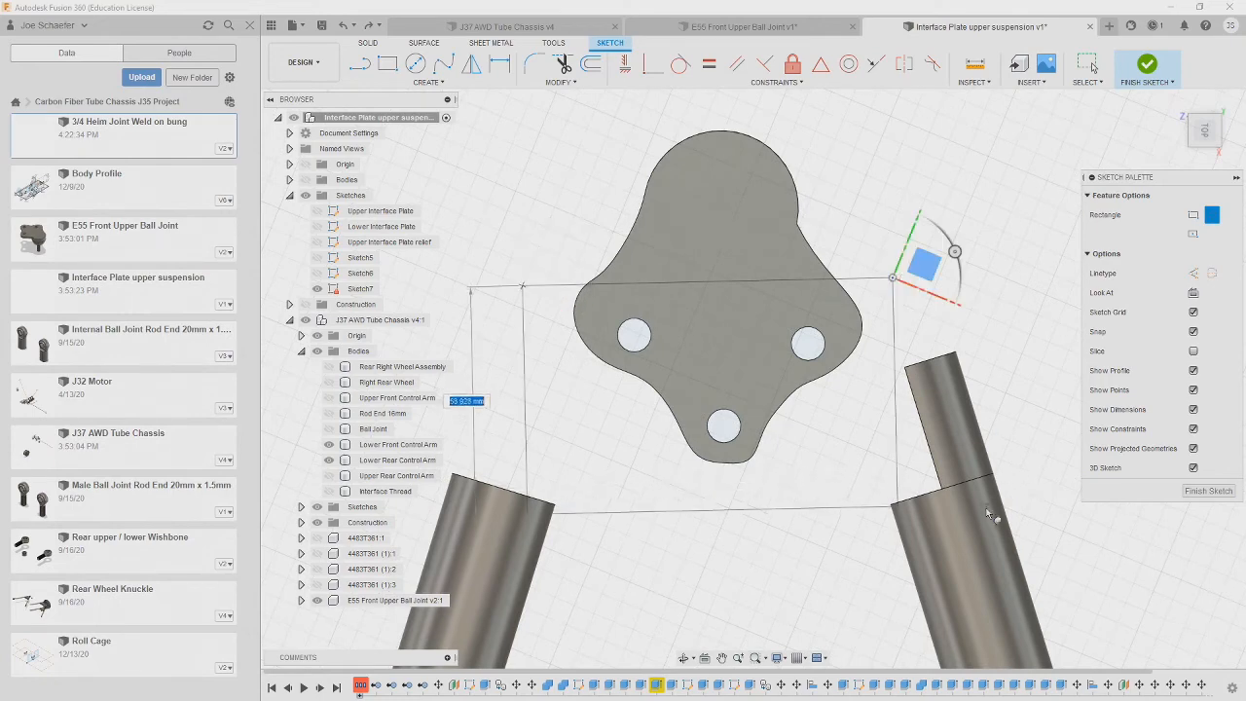
key(Escape)
- Draw a line joining the upper edges of the ball joint plate's two side bolt holes
scroll(759, 379, down, 3)
key(l)
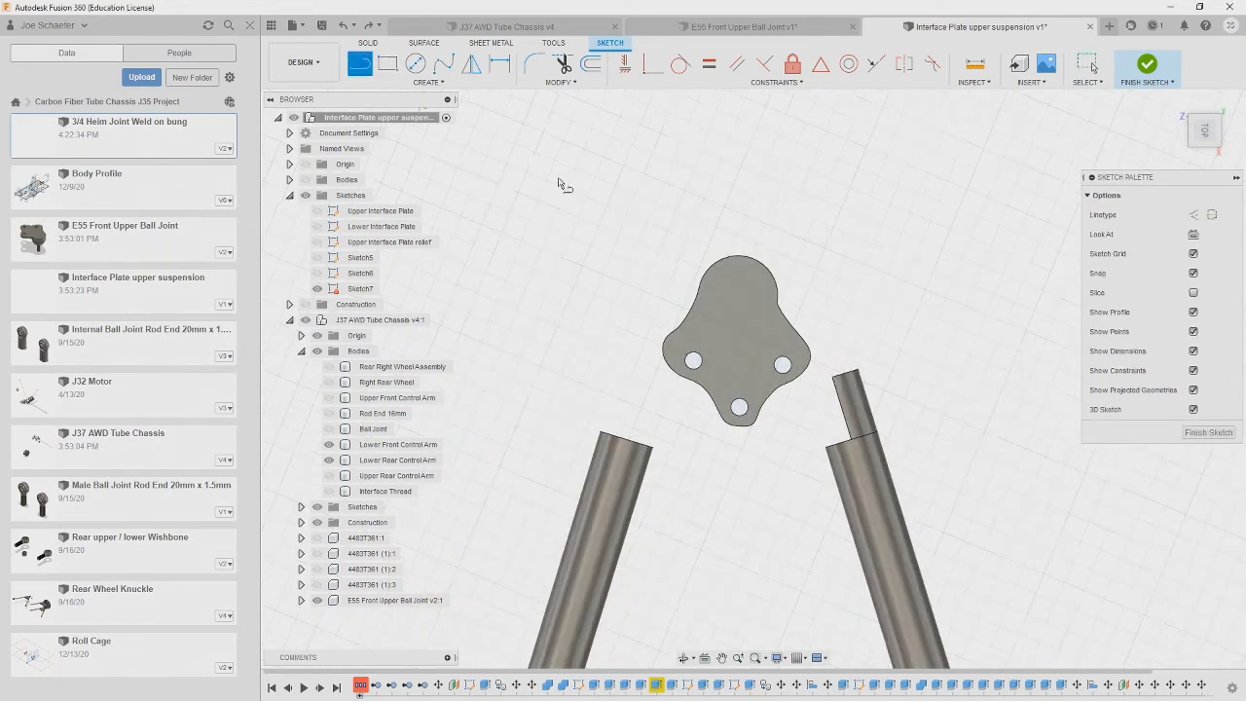
click(428, 82)
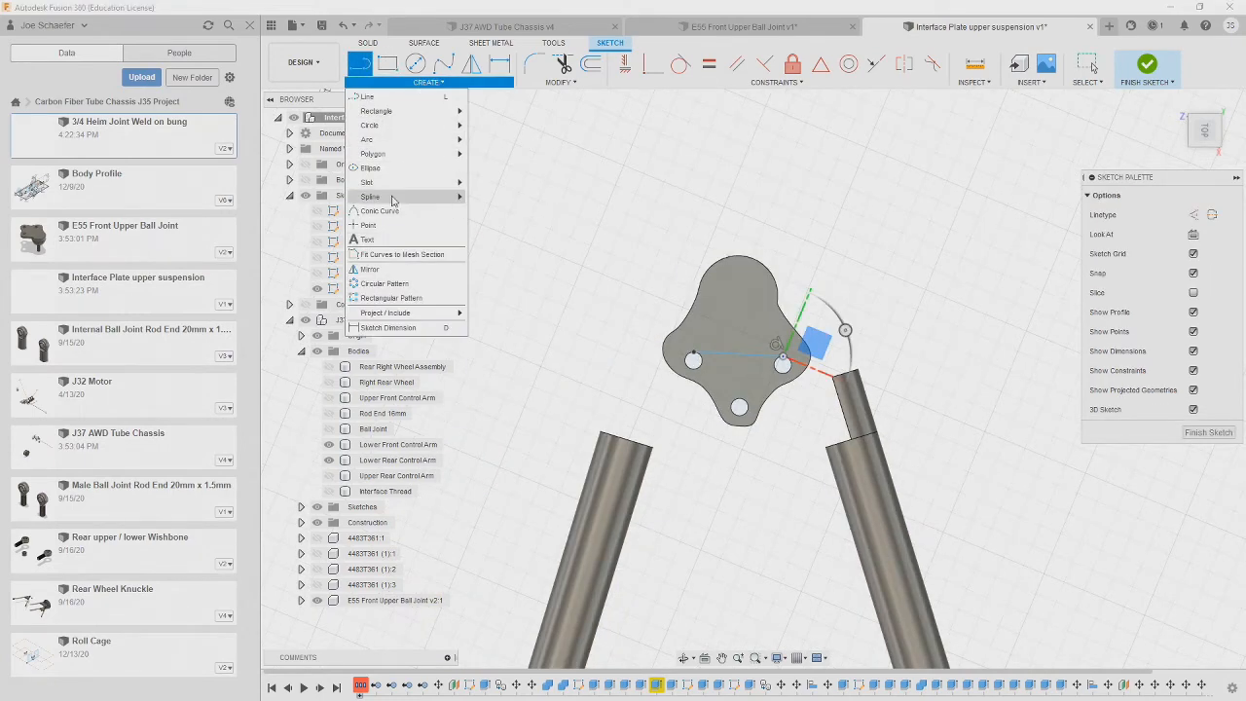
- Offset the bolt-hole line by -10 mm toward the plate's rounded end
click(560, 82)
click(545, 177)
click(742, 359)
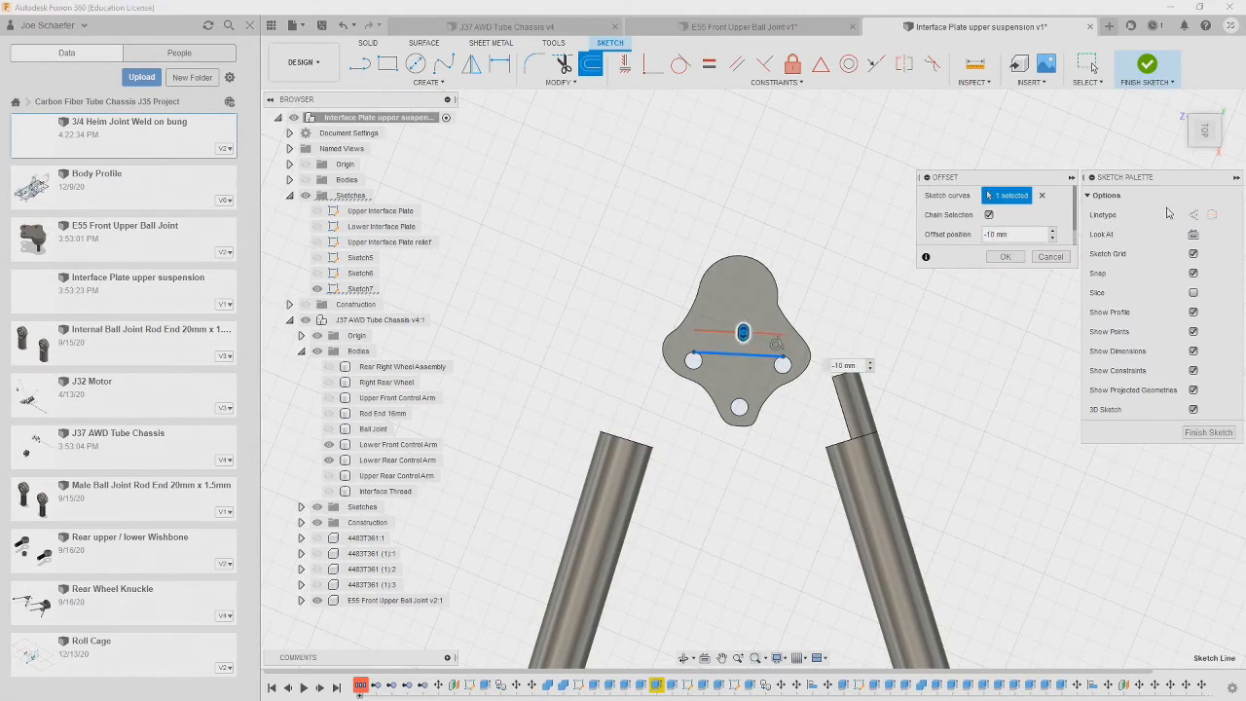
key(Return)
- Extend the offset line 41 mm beyond each end and add a 60 mm line at 125 degrees on the stepped arm's side
key(l)
key(Return)
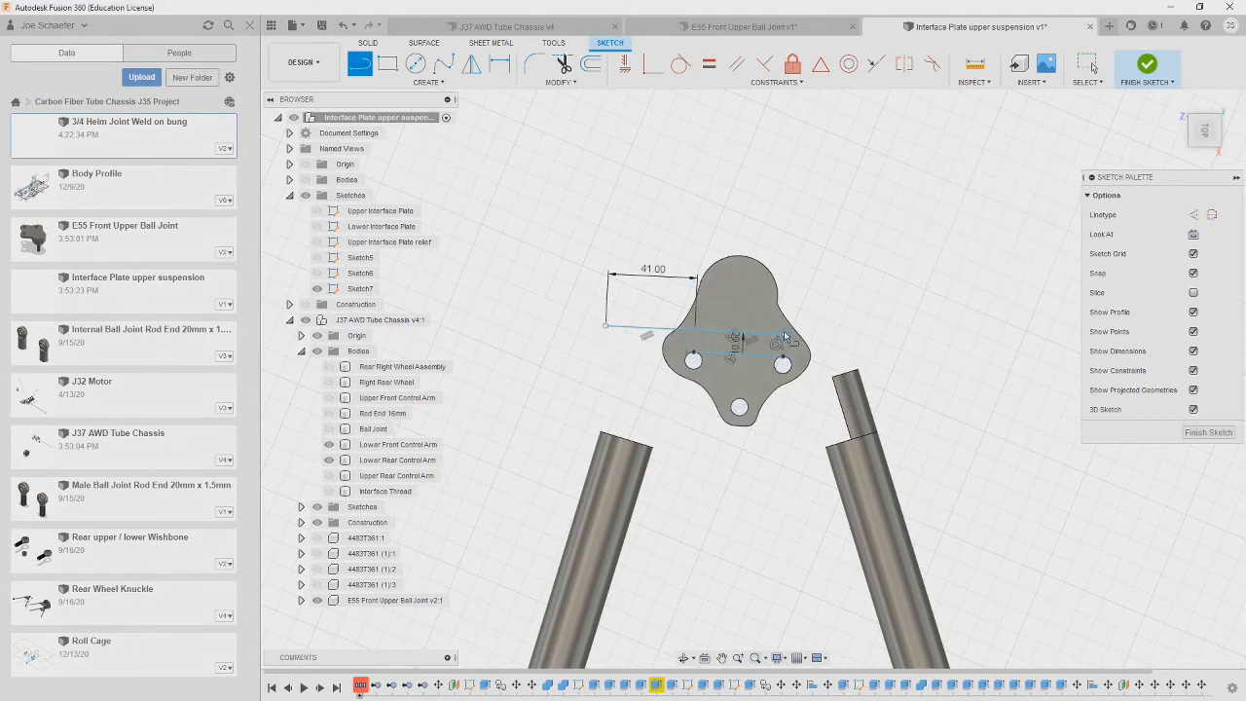
key(Return)
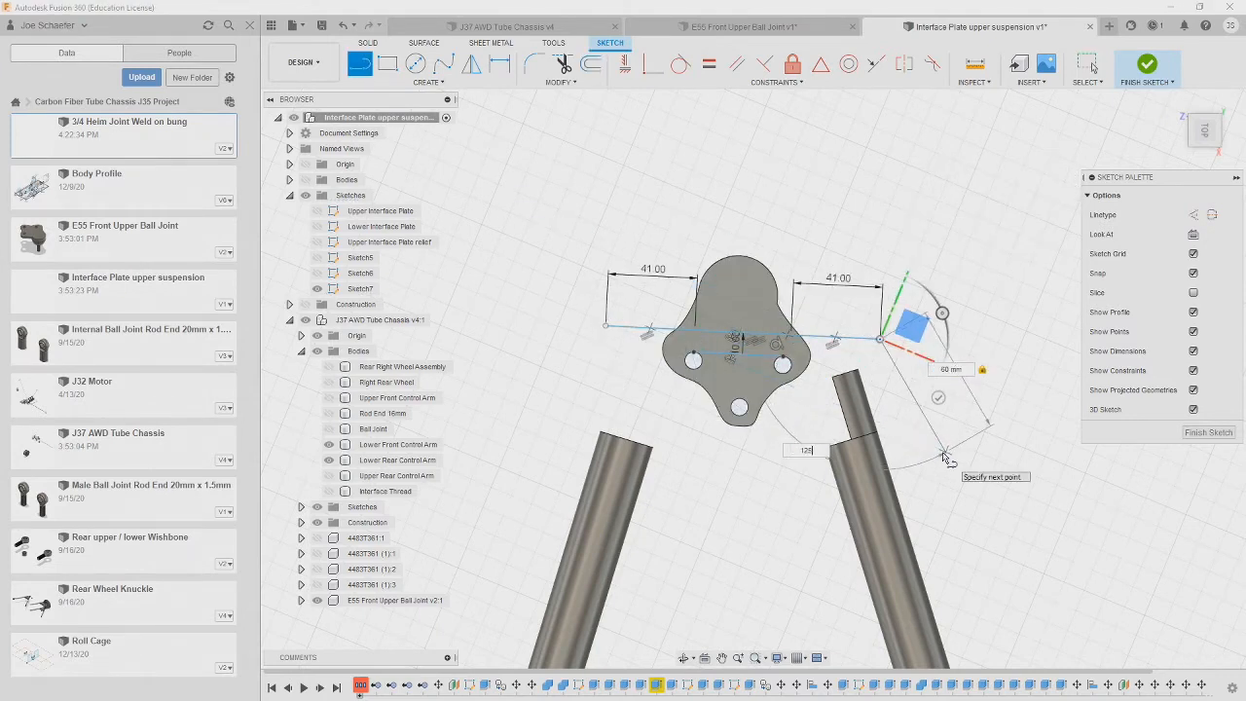
key(Return)
key(Escape)
key(Tab)
text(125)
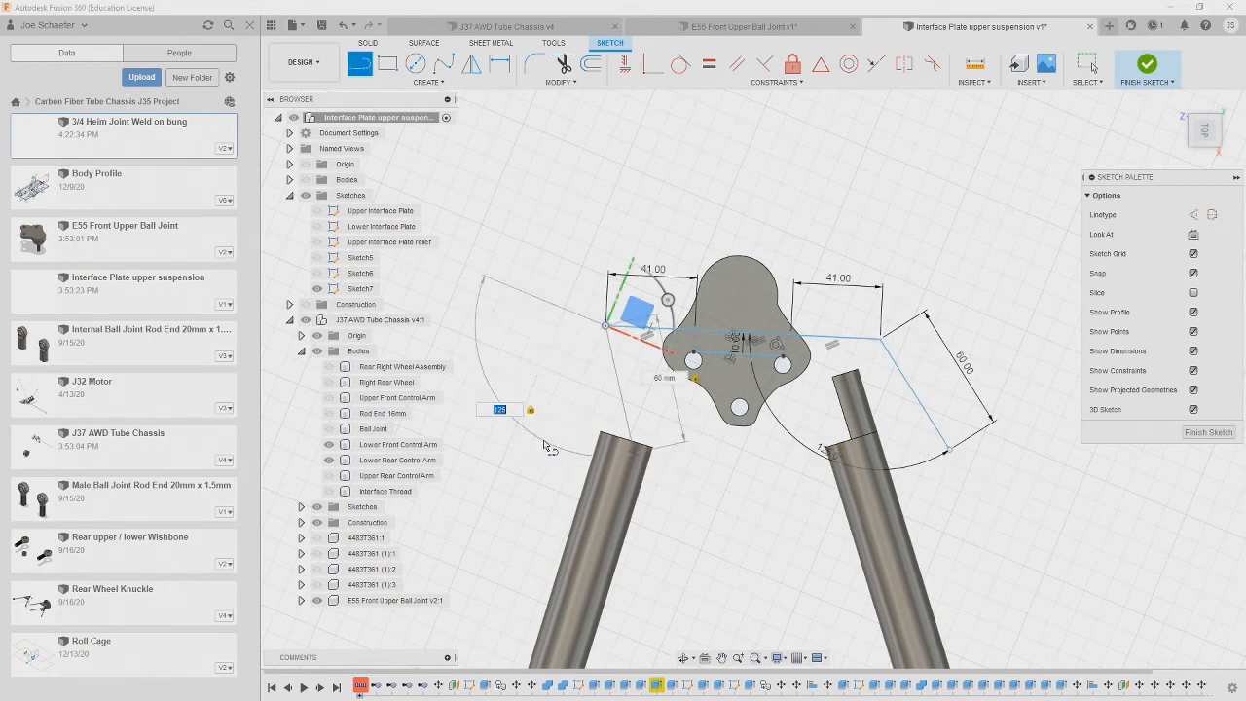
- Cancel the second angled line and measure the distance between the two outer ends of the extended line
right_click(534, 447)
click(433, 445)
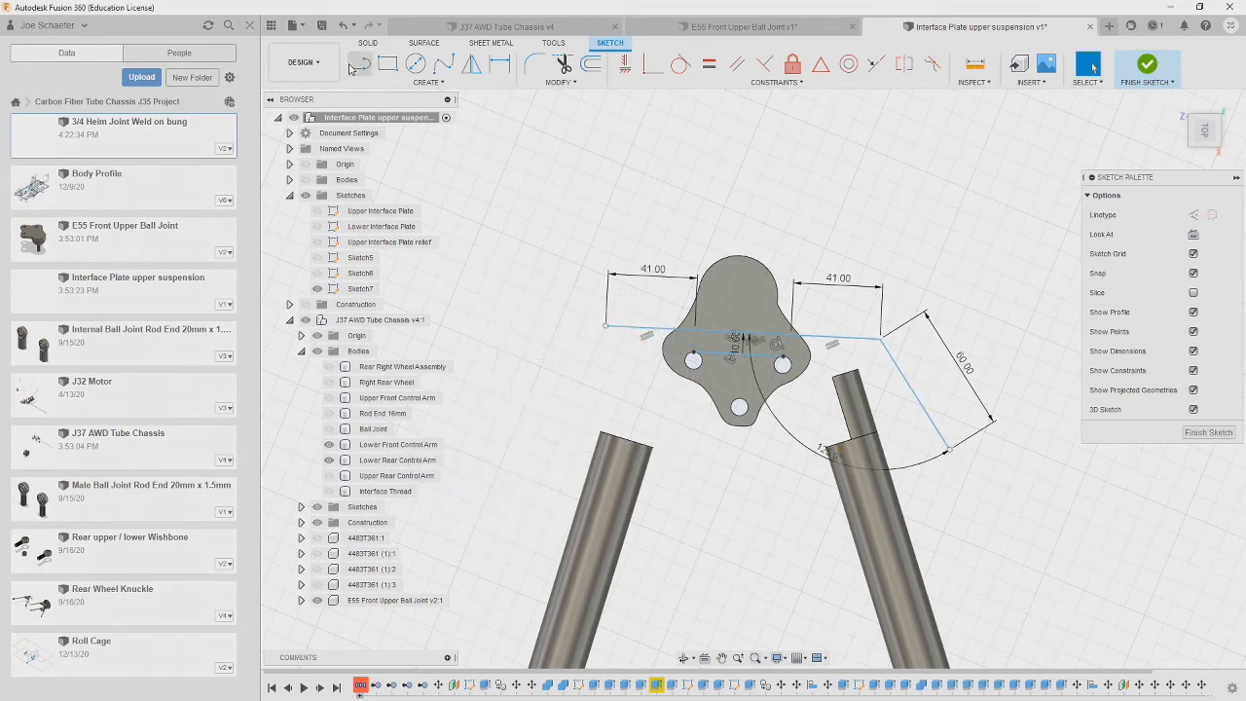
key(i)
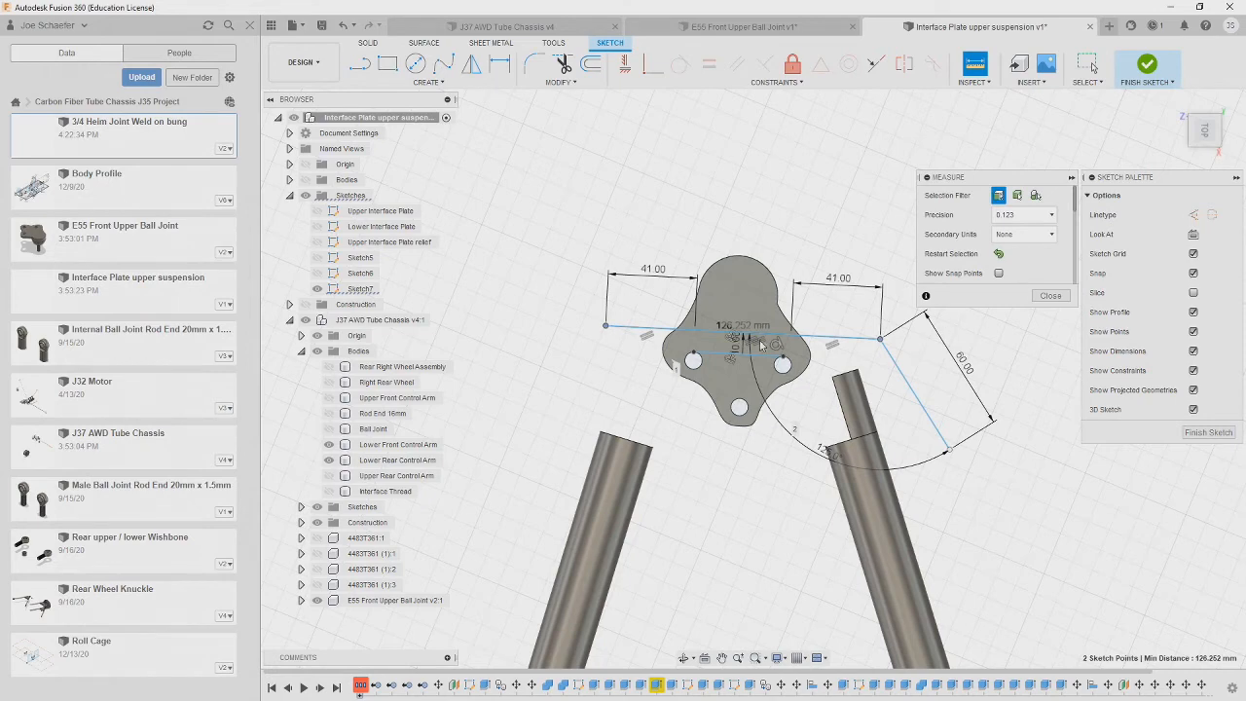
click(1046, 298)
- Undo the angled line, the 41 mm extensions and the offset, keeping only the line between the bolt holes
key(ctrl+z)
key(ctrl+z)
key(ctrl+z)
key(ctrl+z)
key(ctrl+z)
key(l)
right_click(582, 288)
click(486, 287)
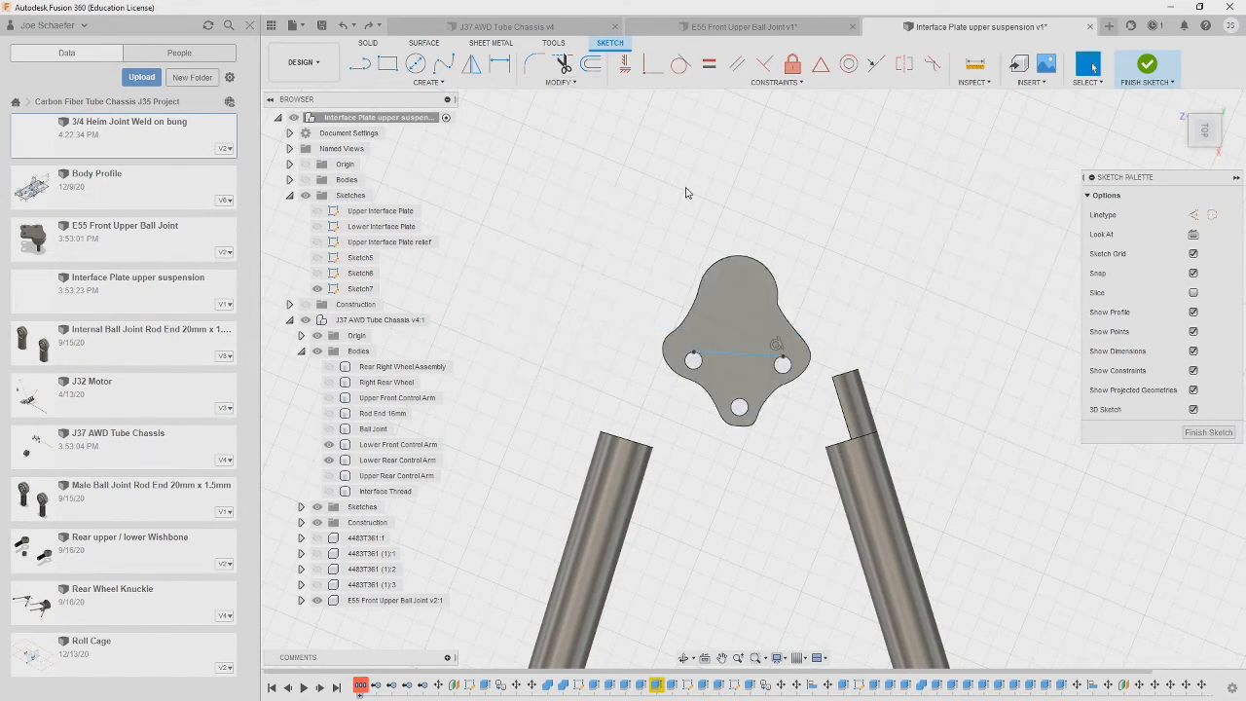
- Re-create the 10 mm offset of the bolt-hole line on the side of the plate's rounded end
click(559, 82)
click(545, 161)
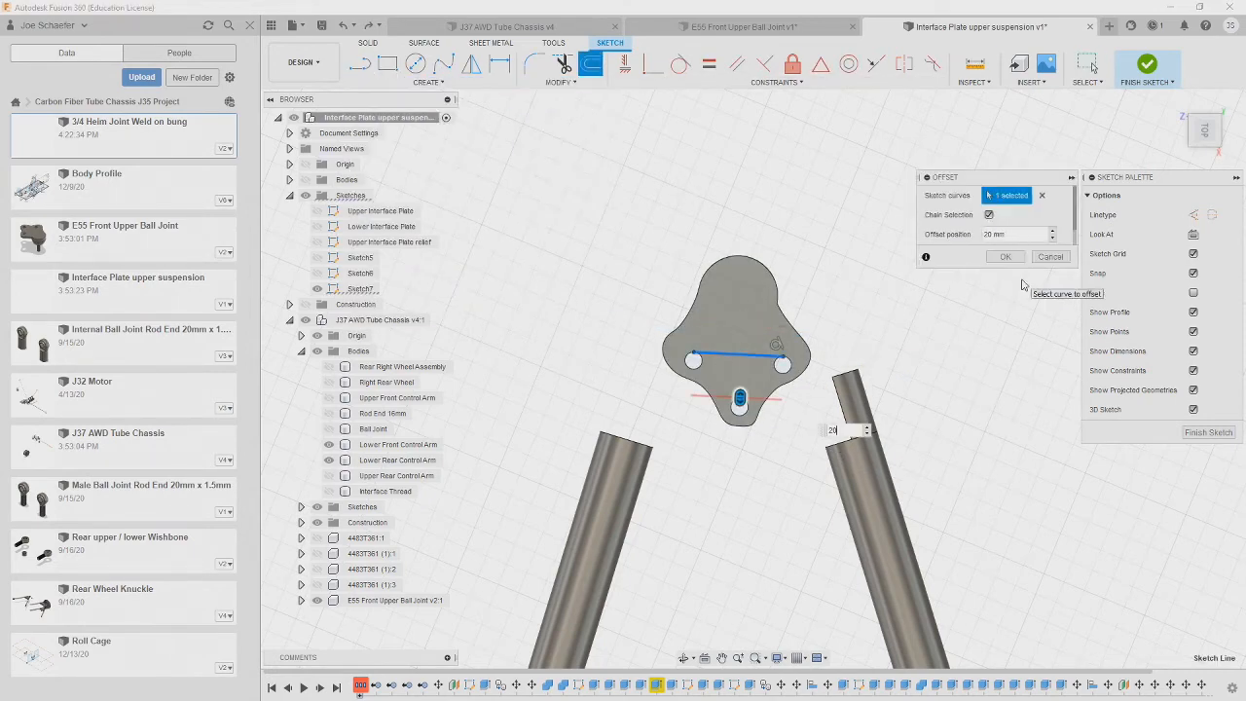
click(1005, 257)
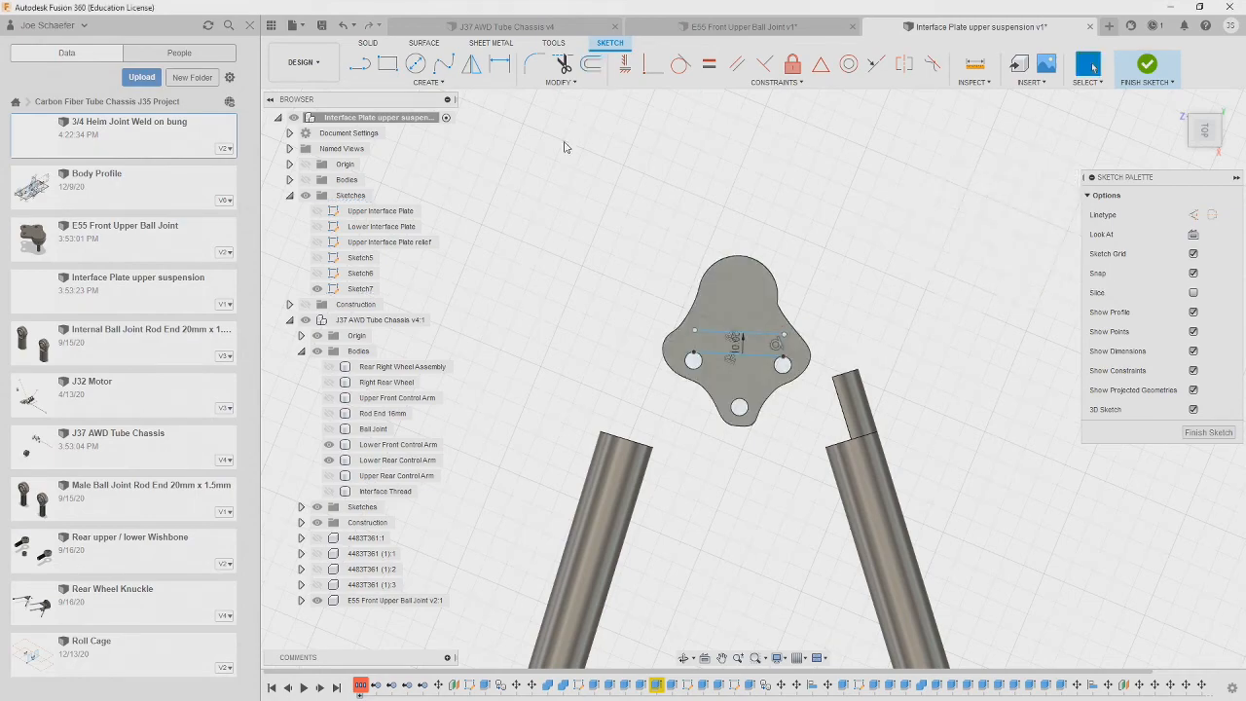
- Measure the offset line between its endpoints and divide -0.851 by 2 in Calculator
key(i)
scroll(760, 372, up, 5)
click(998, 254)
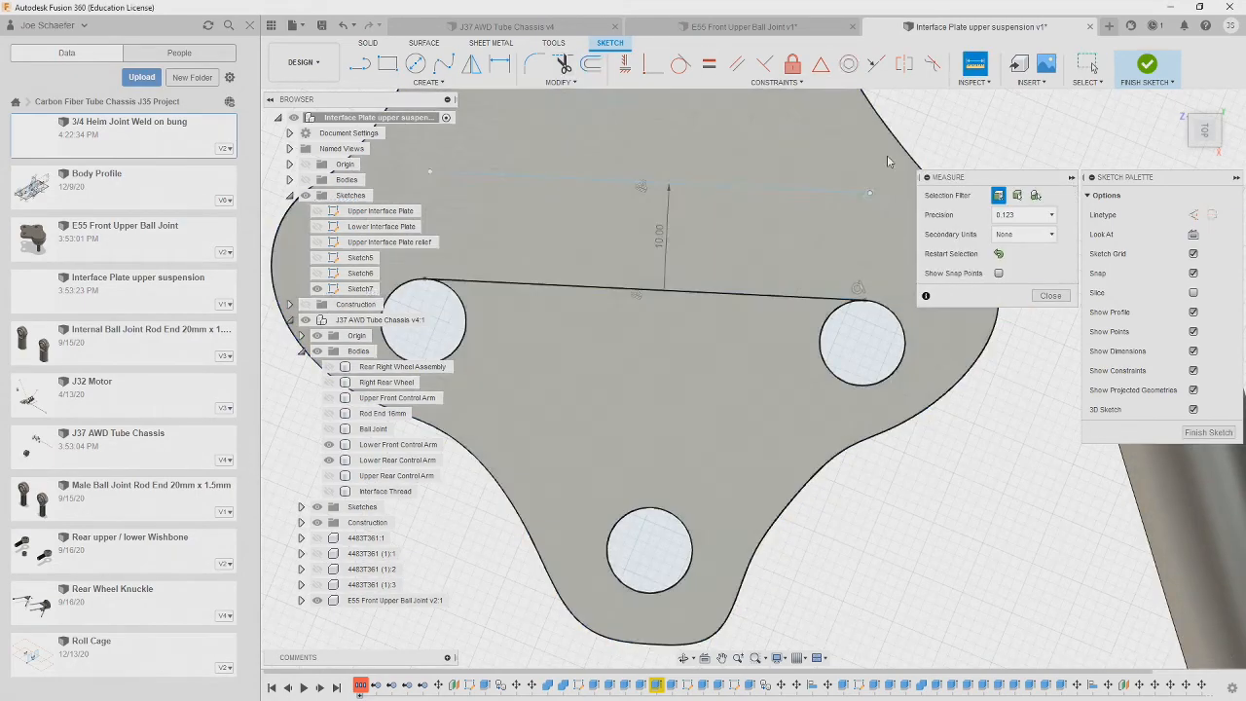
click(869, 193)
click(430, 172)
key(XF86Calculator)
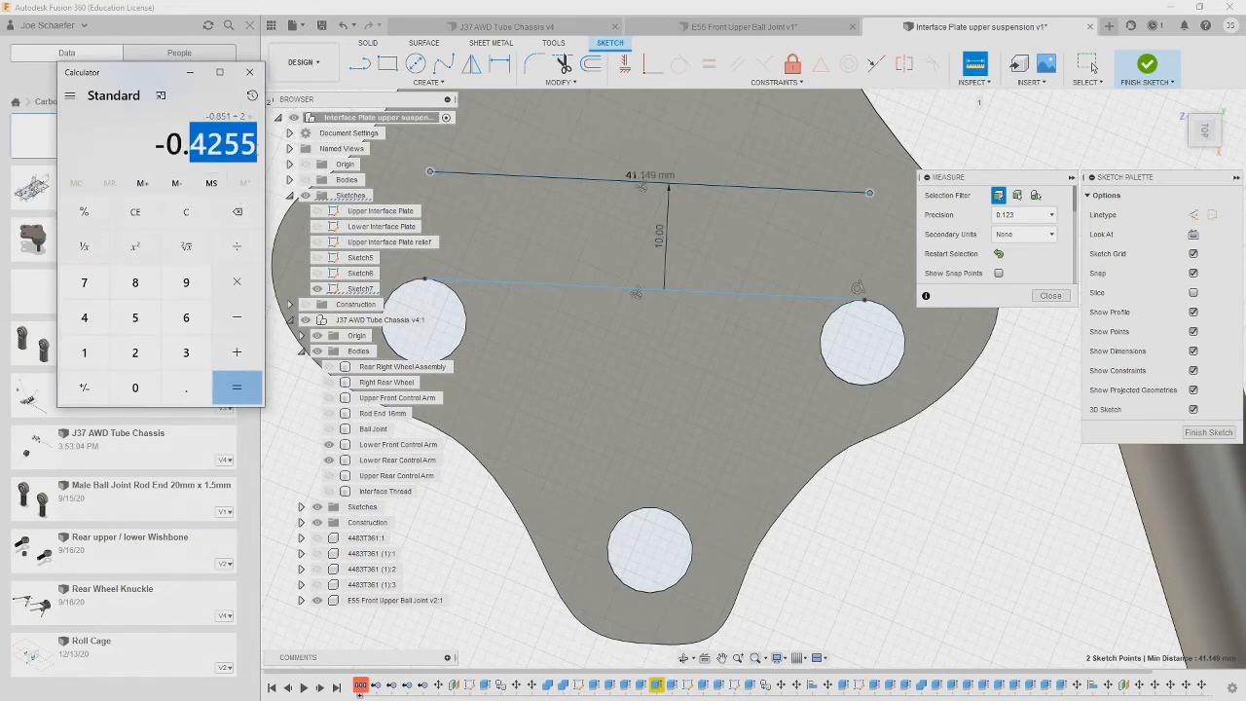
click(359, 63)
click(429, 172)
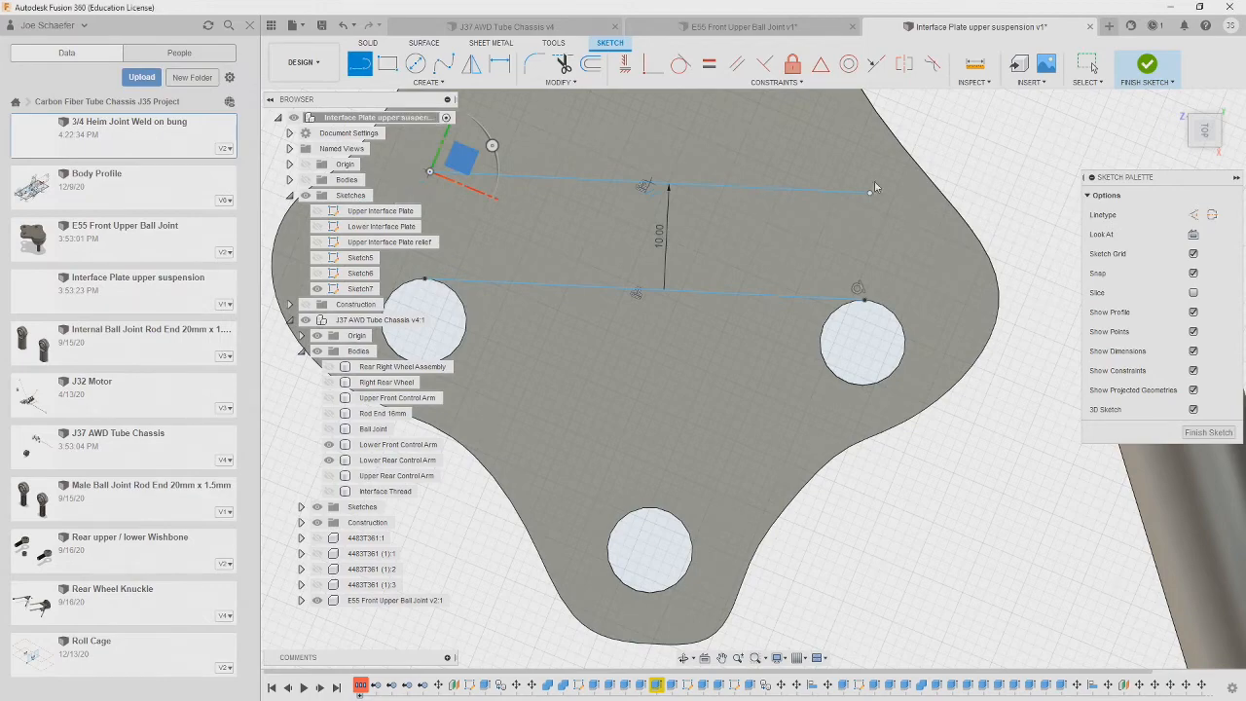
key(Escape)
key(i)
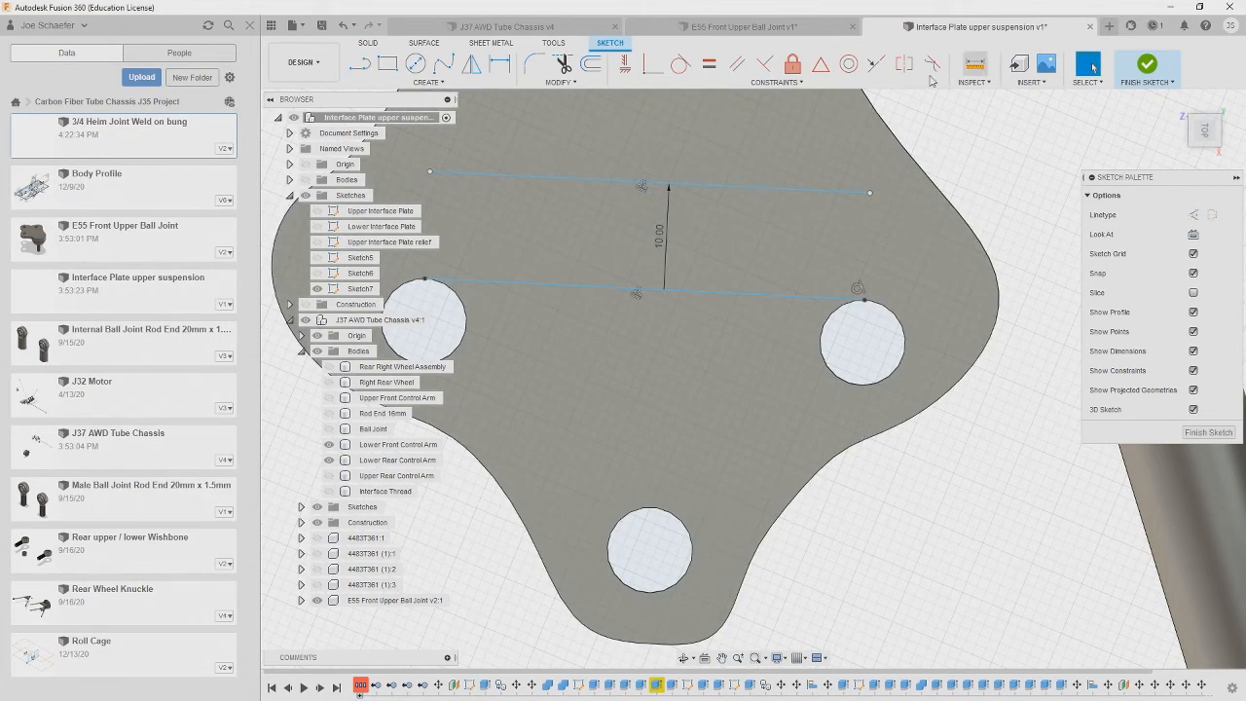
click(864, 194)
key(Escape)
scroll(837, 197, up, 2)
scroll(812, 196, down, 5)
- Extend the offset line by 1.4255 mm at each end with collinear lines
key(l)
click(602, 199)
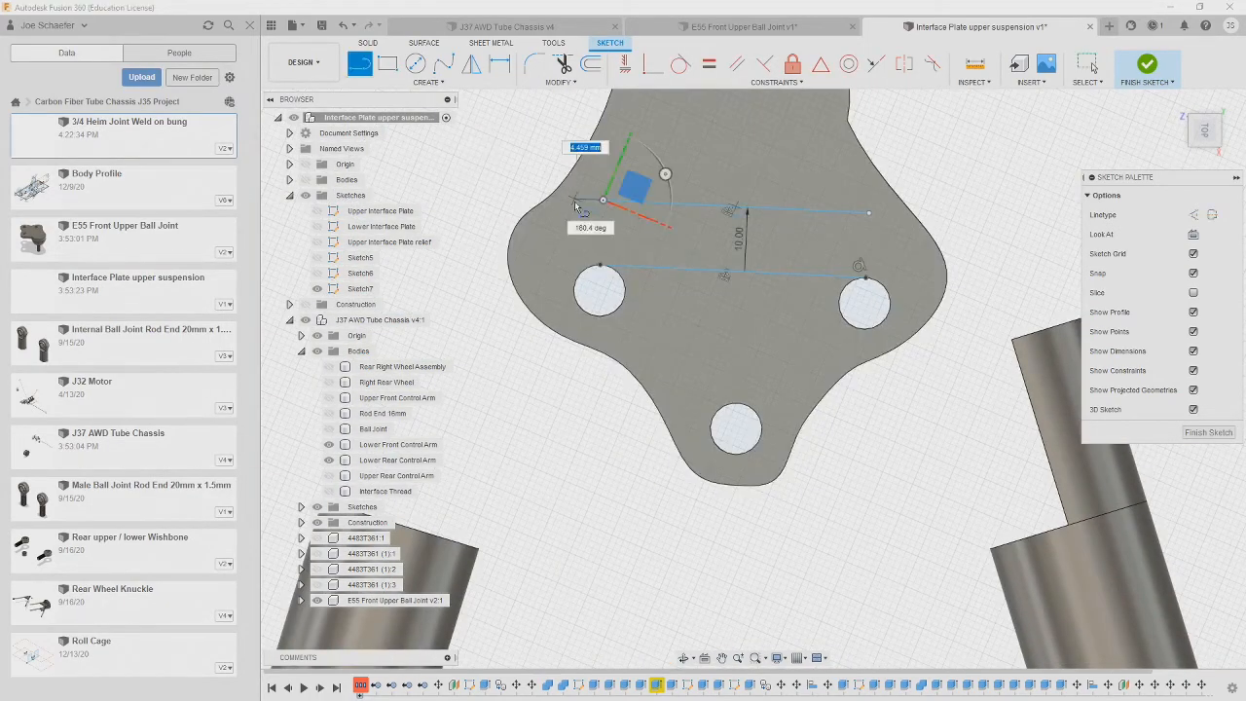
text(426)
scroll(887, 212, up, 5)
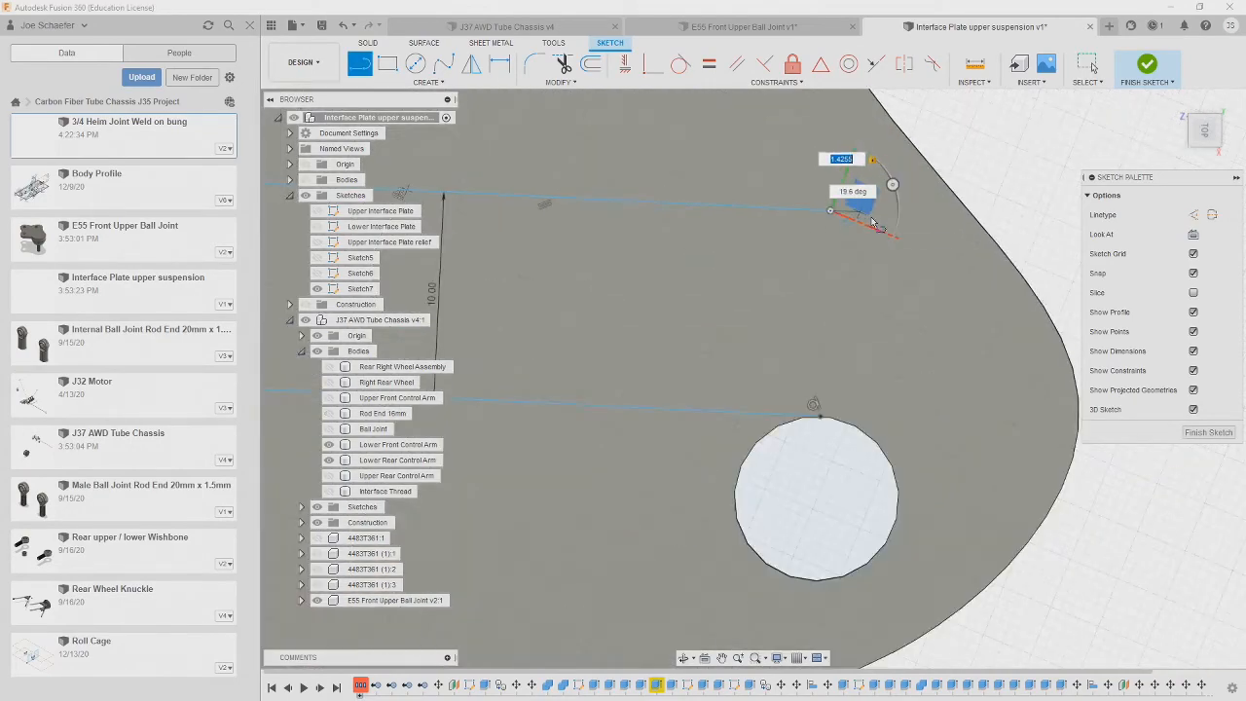
click(858, 215)
scroll(973, 297, down, 5)
key(Escape)
- Measure the span between the outer ends of the two short extensions
key(i)
click(639, 262)
middle_drag(881, 277, 712, 335)
click(771, 335)
- Add a further 20 mm collinear line beyond each end of the lengthened offset line
key(l)
middle_drag(467, 350, 711, 335)
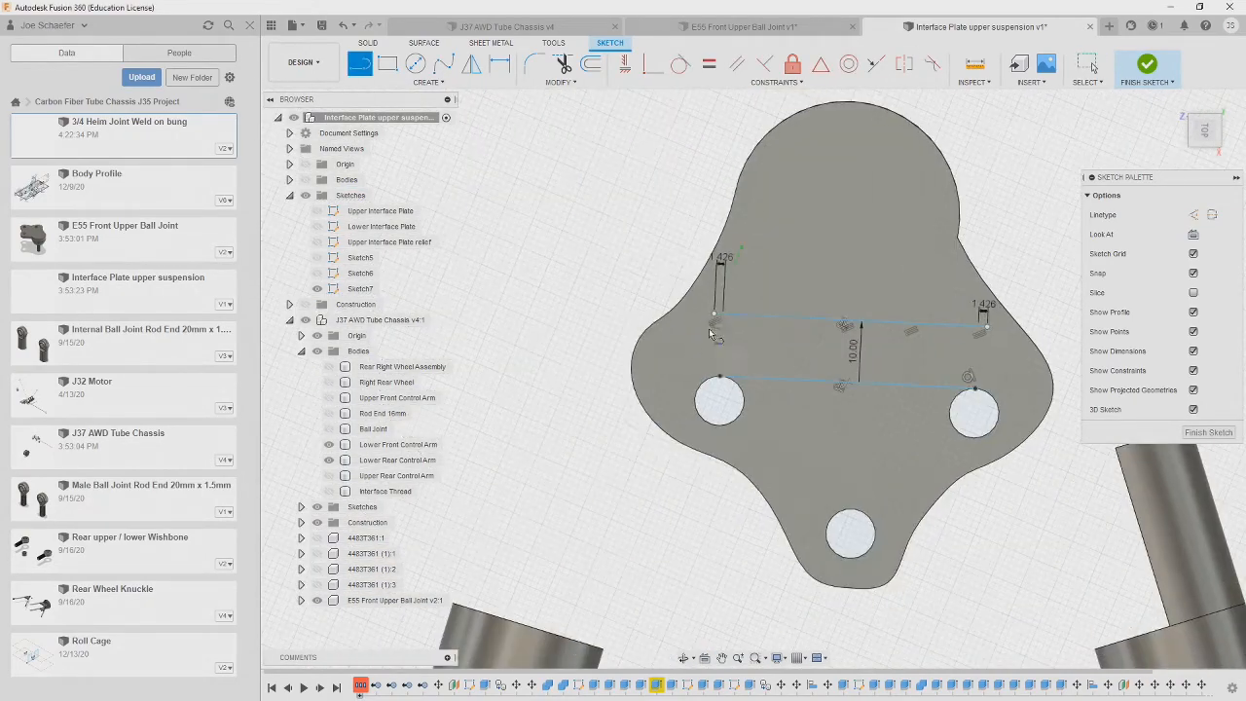
click(606, 314)
middle_drag(1009, 289, 776, 288)
key(Escape)
key(l)
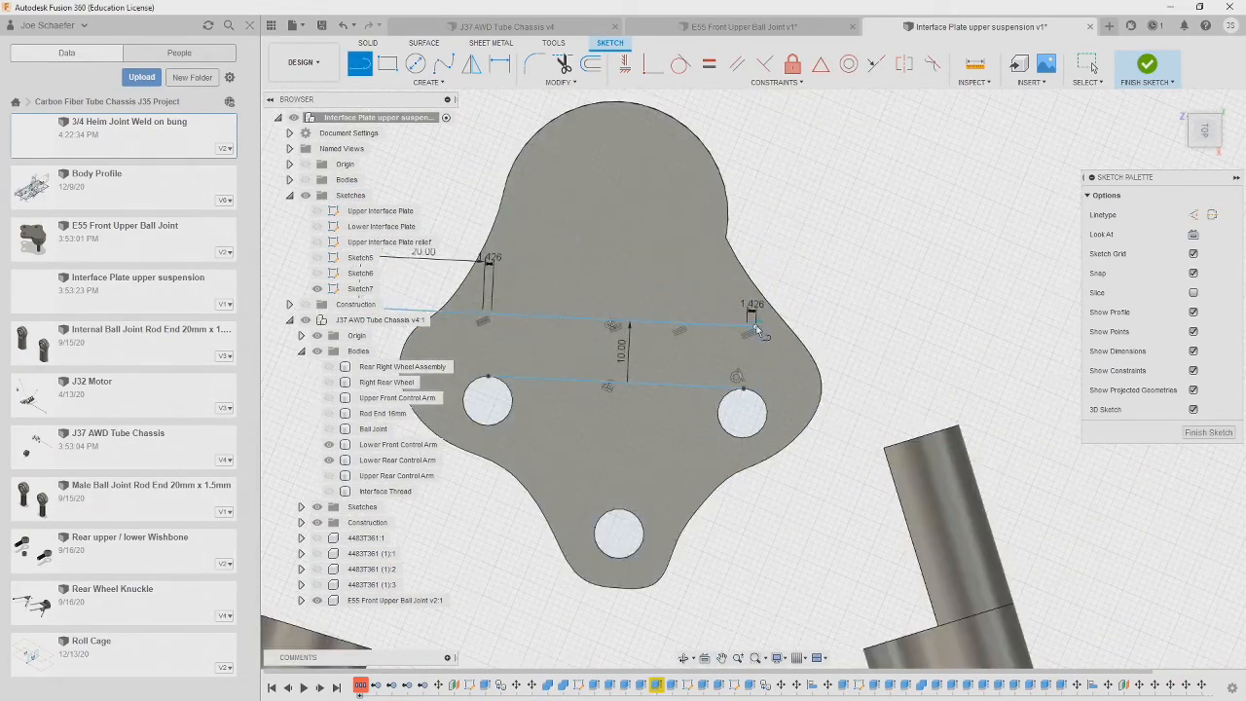
click(879, 345)
scroll(973, 321, down, 3)
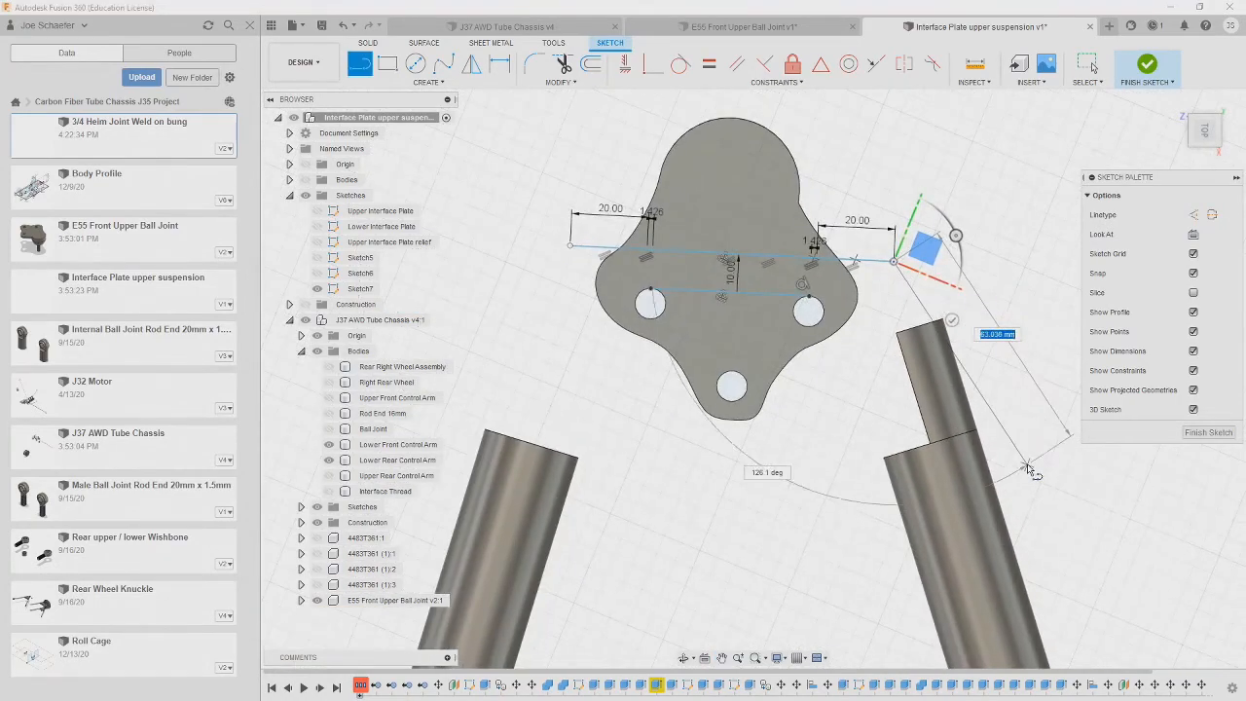
key(Escape)
- Link the two outer extensions to the same length and set it to 30 mm
double_click(857, 222)
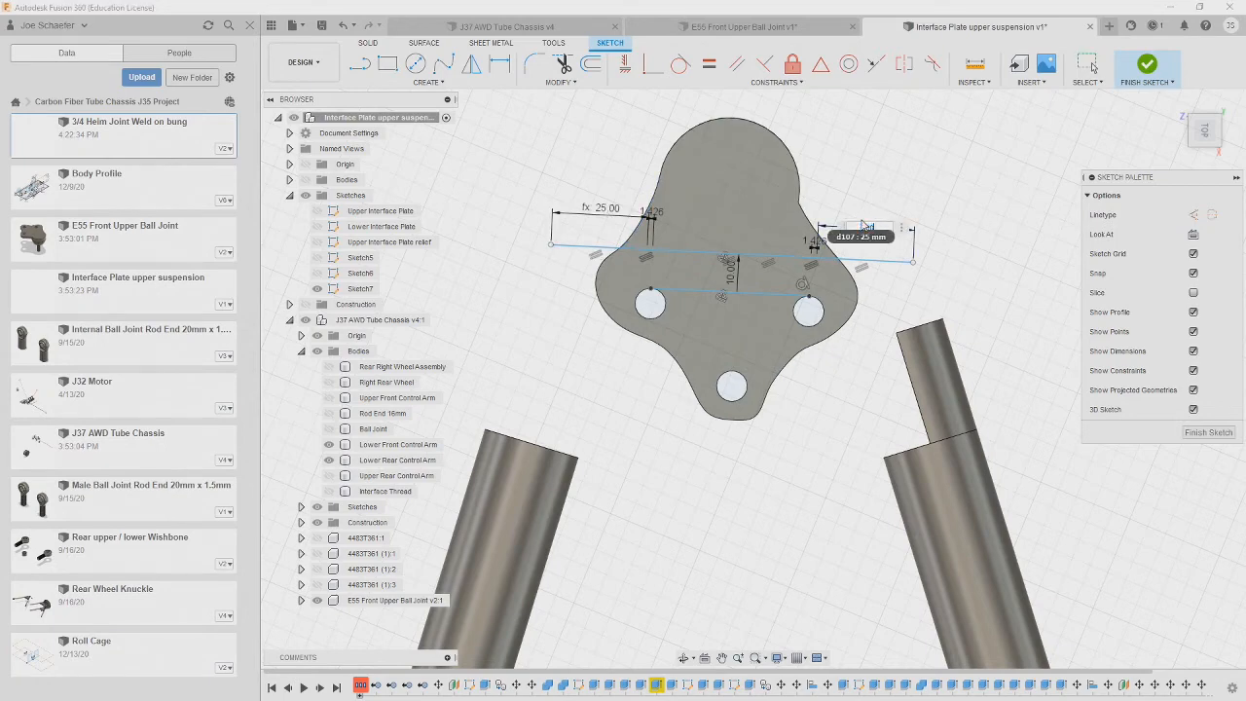
- Try a 75 mm line from the outer extension's end beside the stepped arm
key(l)
click(939, 270)
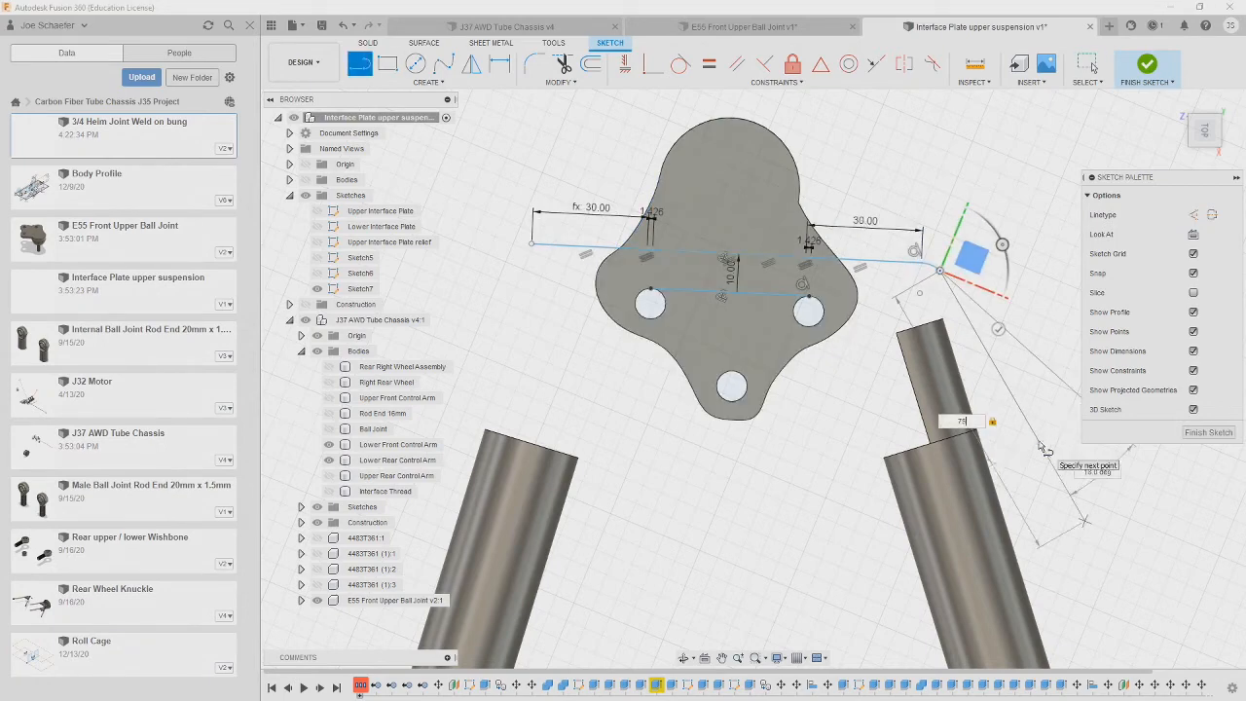
key(Escape)
scroll(939, 282, up, 5)
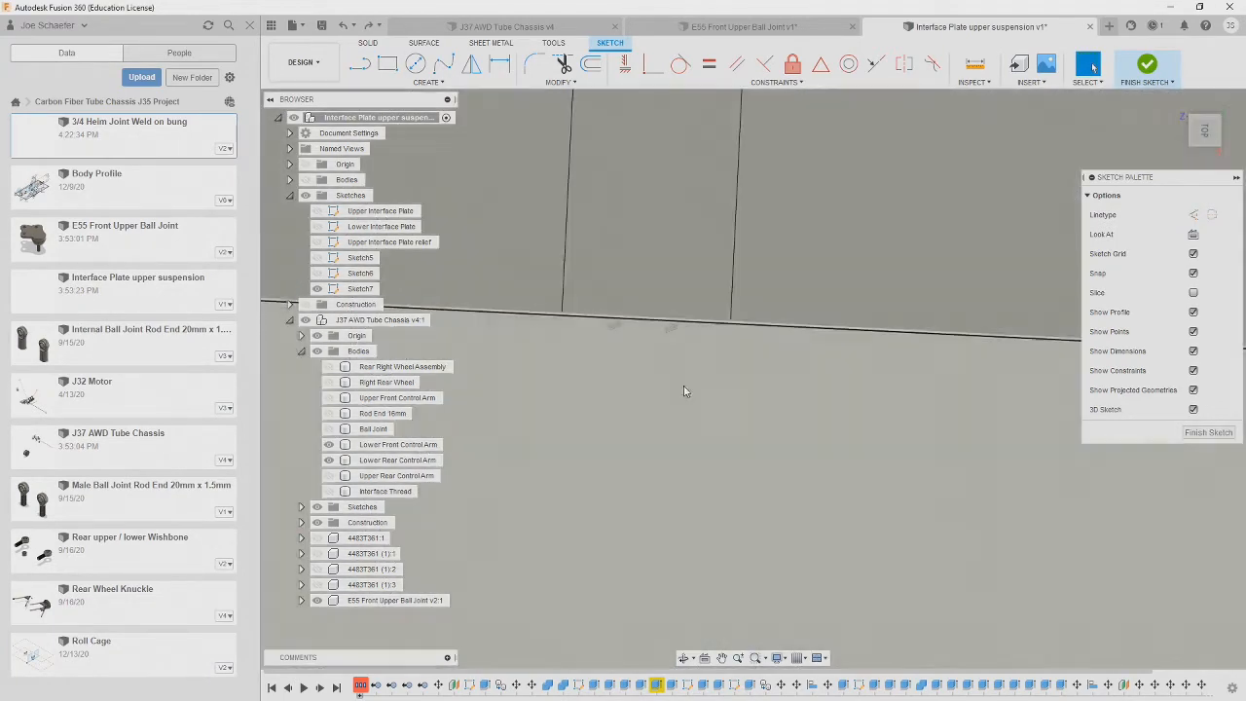
scroll(982, 409, down, 3)
- Lengthen the linked outer extensions to 35 mm and draw a 75 mm line at 40 degrees from the end beside the stepped arm
right_click(934, 261)
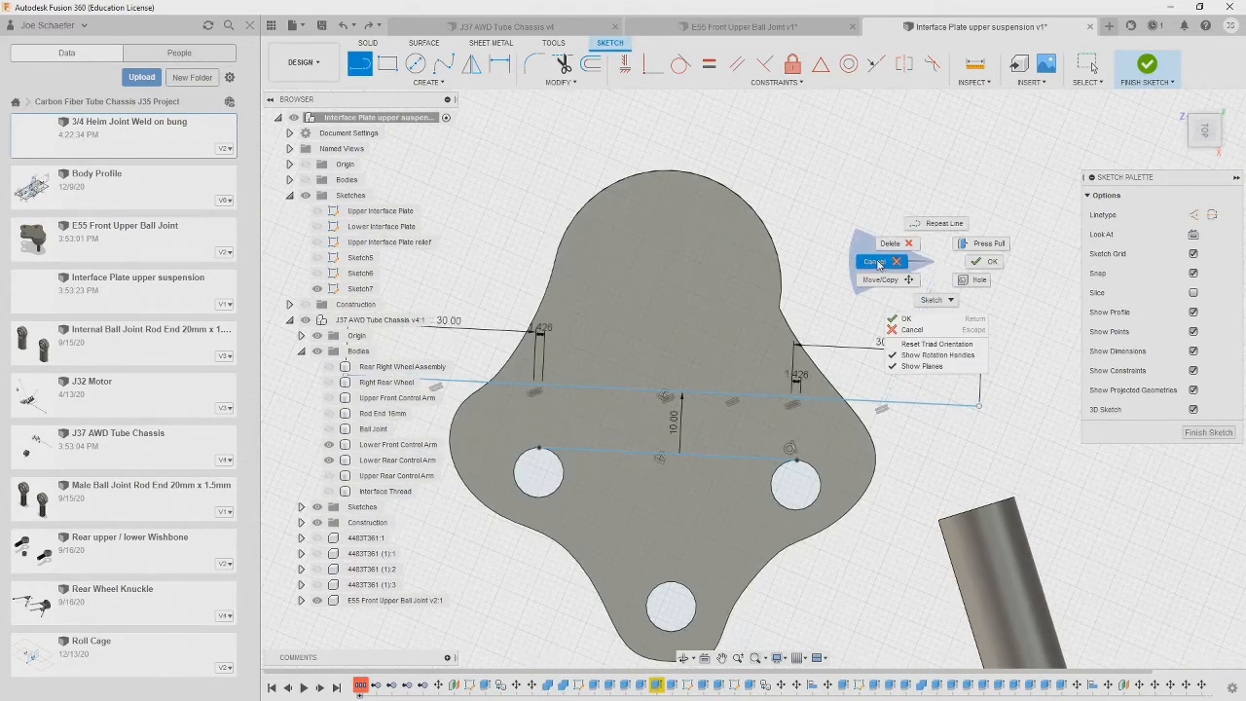
click(879, 262)
scroll(958, 307, down, 3)
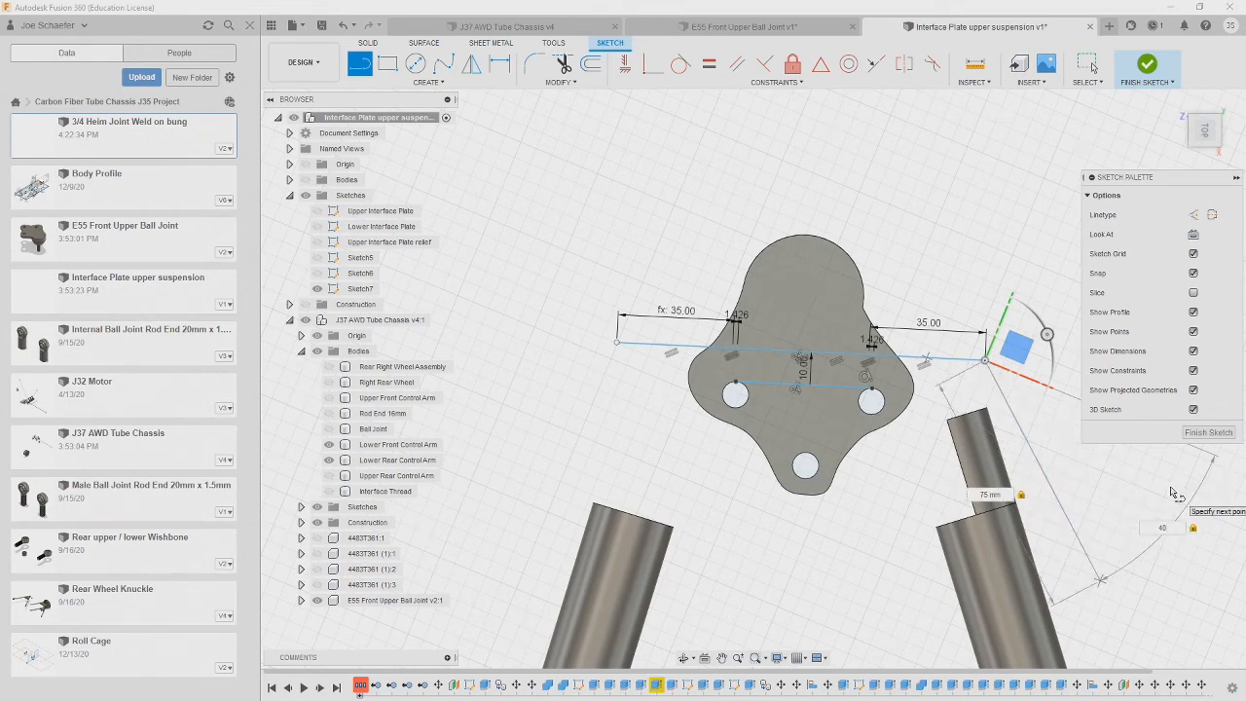
key(Return)
- Draw a 75 mm line from the opposite extension's end and close the plate outline with a line joining the two free ends
click(616, 340)
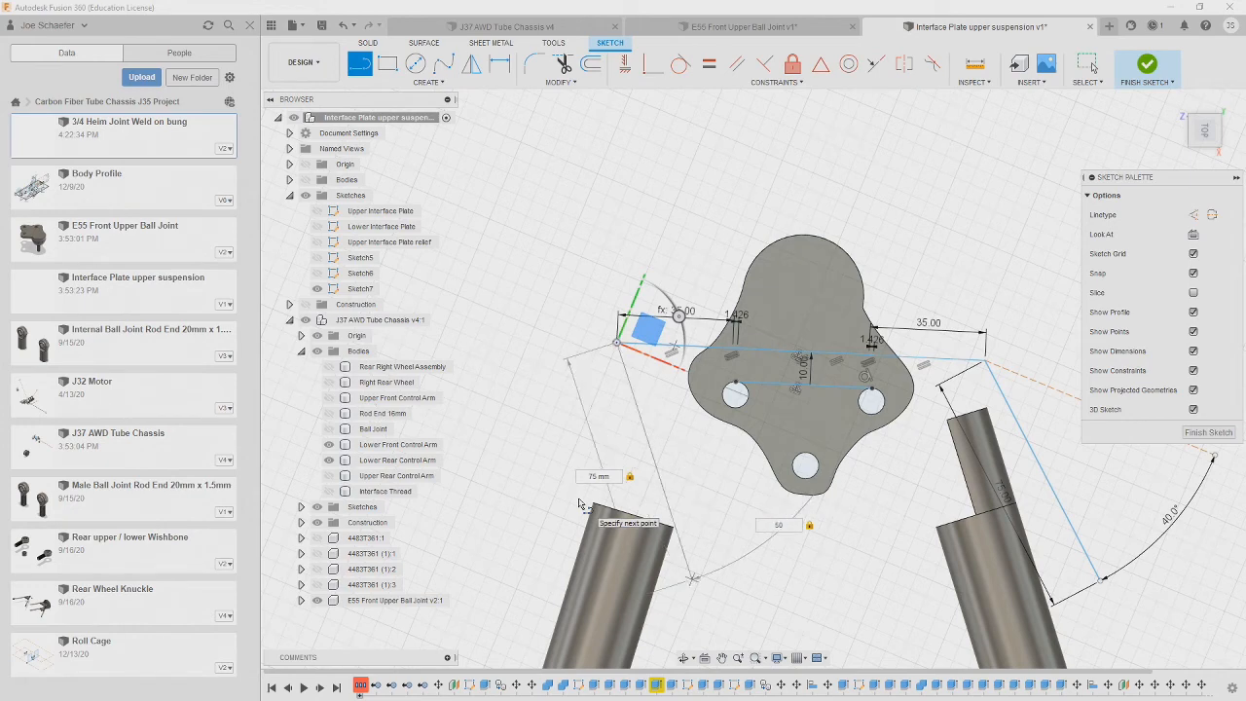
key(Escape)
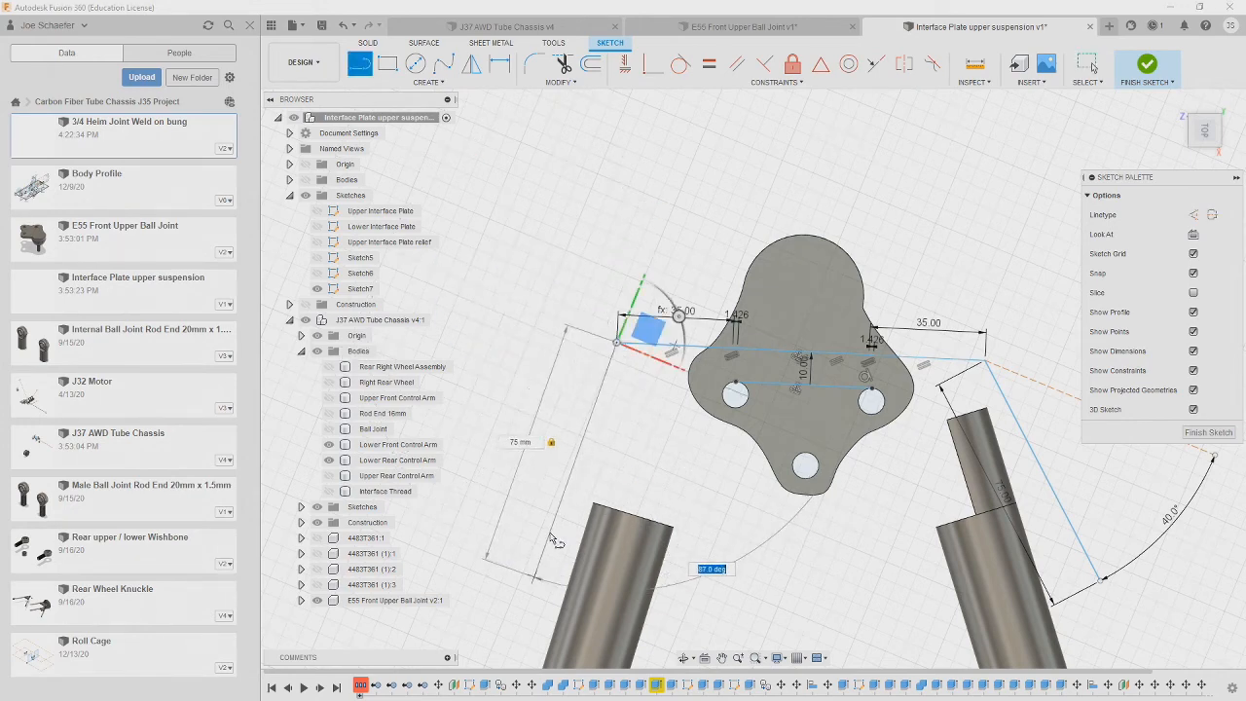
click(527, 543)
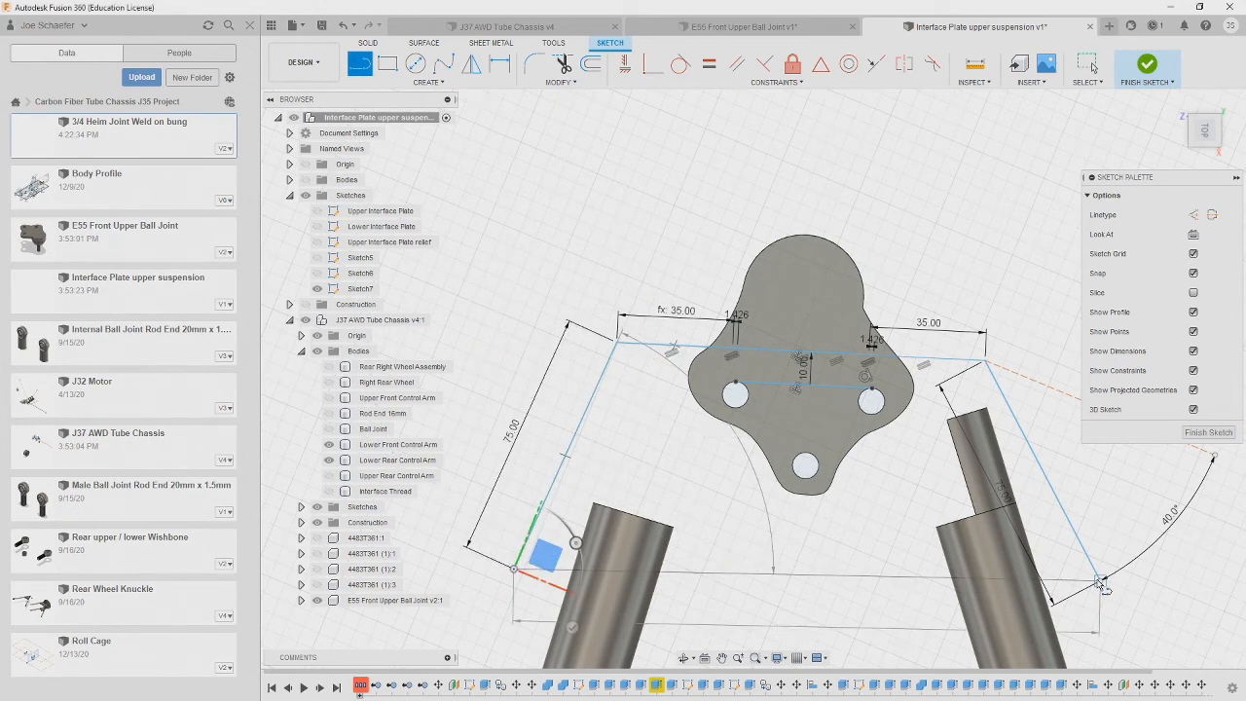
click(1099, 581)
key(Escape)
- Fillet all four corners of the closed plate outline with a 10 mm radius
scroll(844, 527, down, 3)
scroll(827, 531, up, 2)
middle_drag(806, 533, 785, 395)
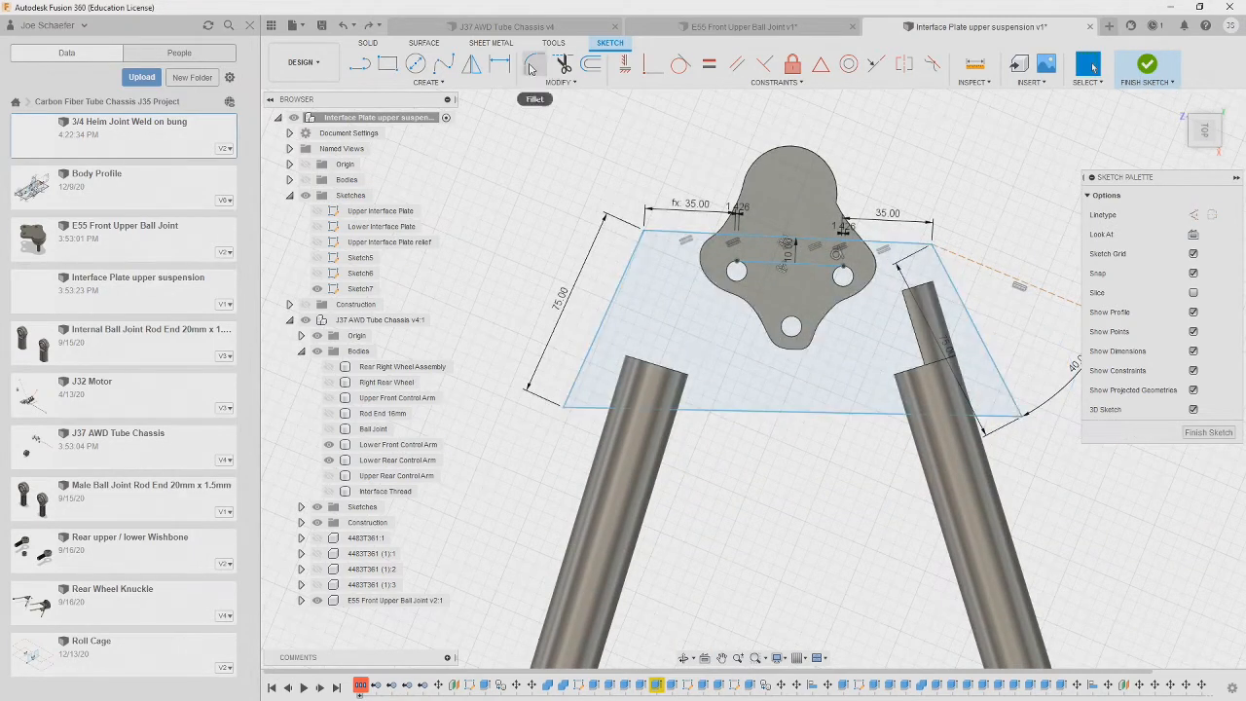
key(Return)
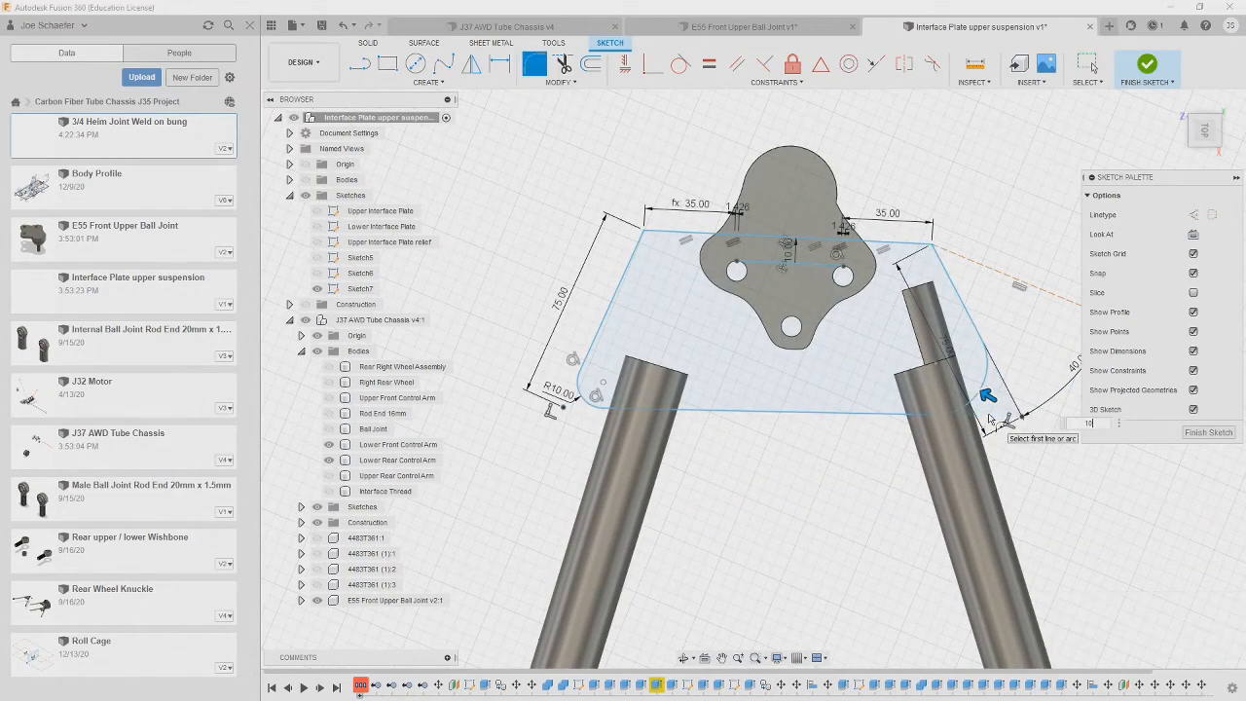
key(Return)
click(940, 259)
key(Return)
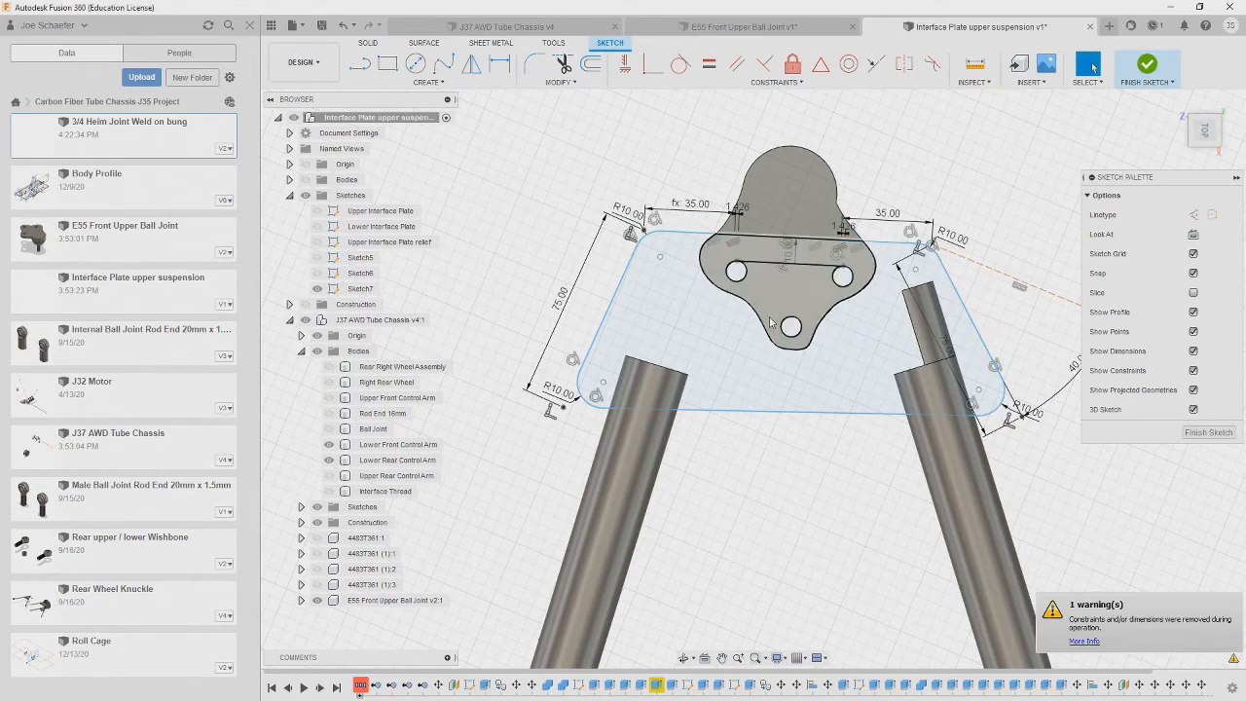
- Extrude the two plate profile regions 0.25 in as a new body, leaving the three bolt holes open
mouse_move(866, 428)
shift+middle_down()
mouse_move(812, 340)
mouse_move(517, 322)
mouse_move(628, 299)
mouse_move(668, 362)
shift+middle_up()
scroll(516, 322, down, 3)
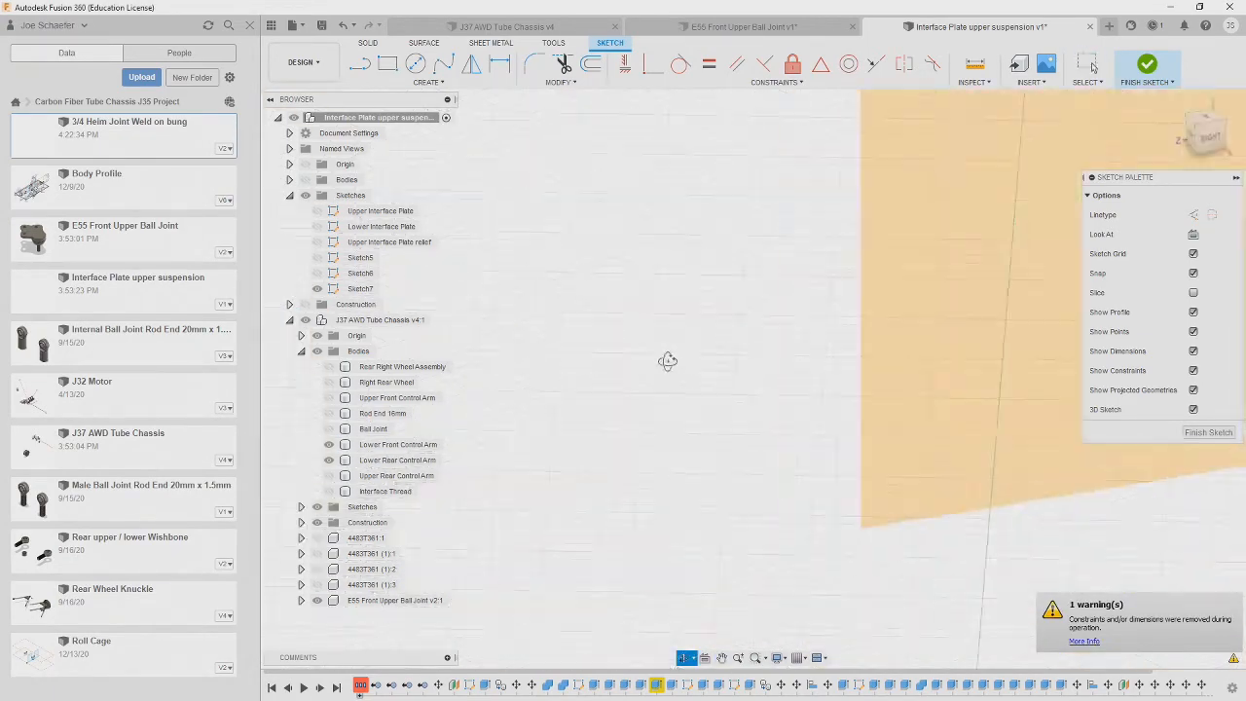
click(1193, 235)
mouse_move(695, 217)
shift+middle_down()
mouse_move(729, 259)
mouse_move(873, 239)
mouse_move(545, 405)
shift+middle_up()
scroll(729, 258, down, 5)
scroll(545, 405, up, 3)
click(1205, 131)
scroll(735, 214, up, 4)
shift+middle_drag(735, 214, 722, 261)
key(e)
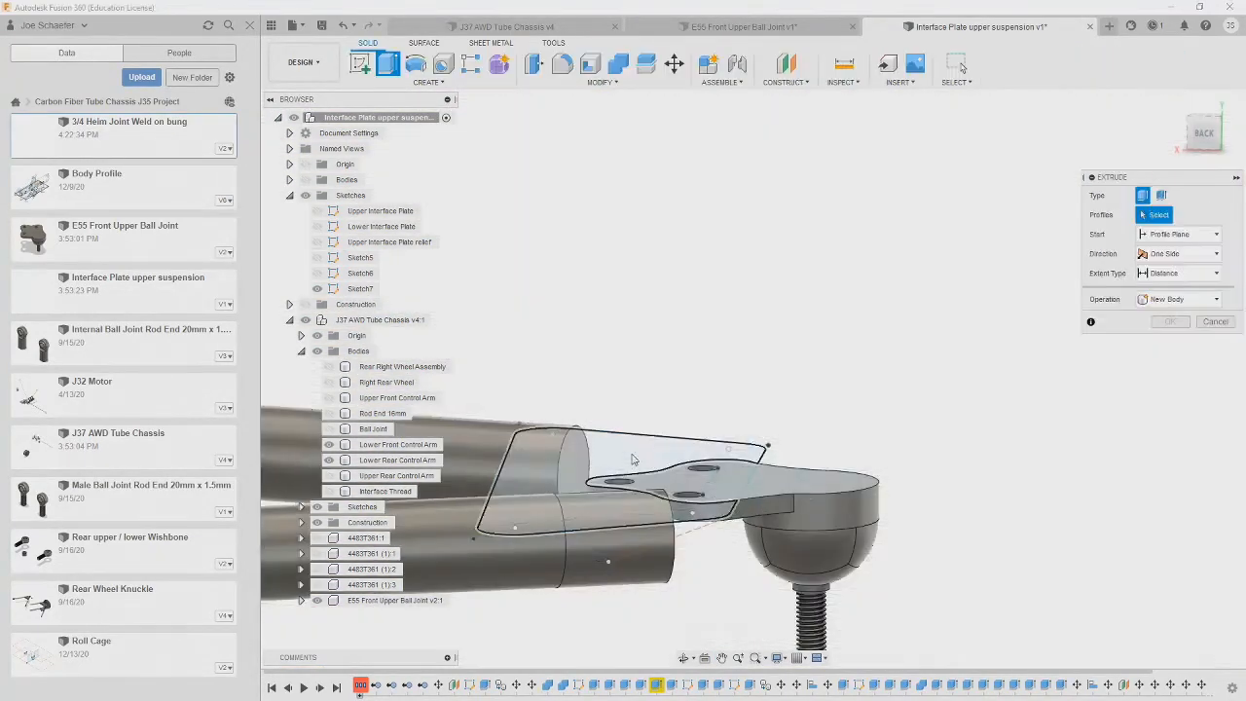
click(631, 459)
click(647, 476)
text(.25in)
click(1158, 337)
click(1155, 397)
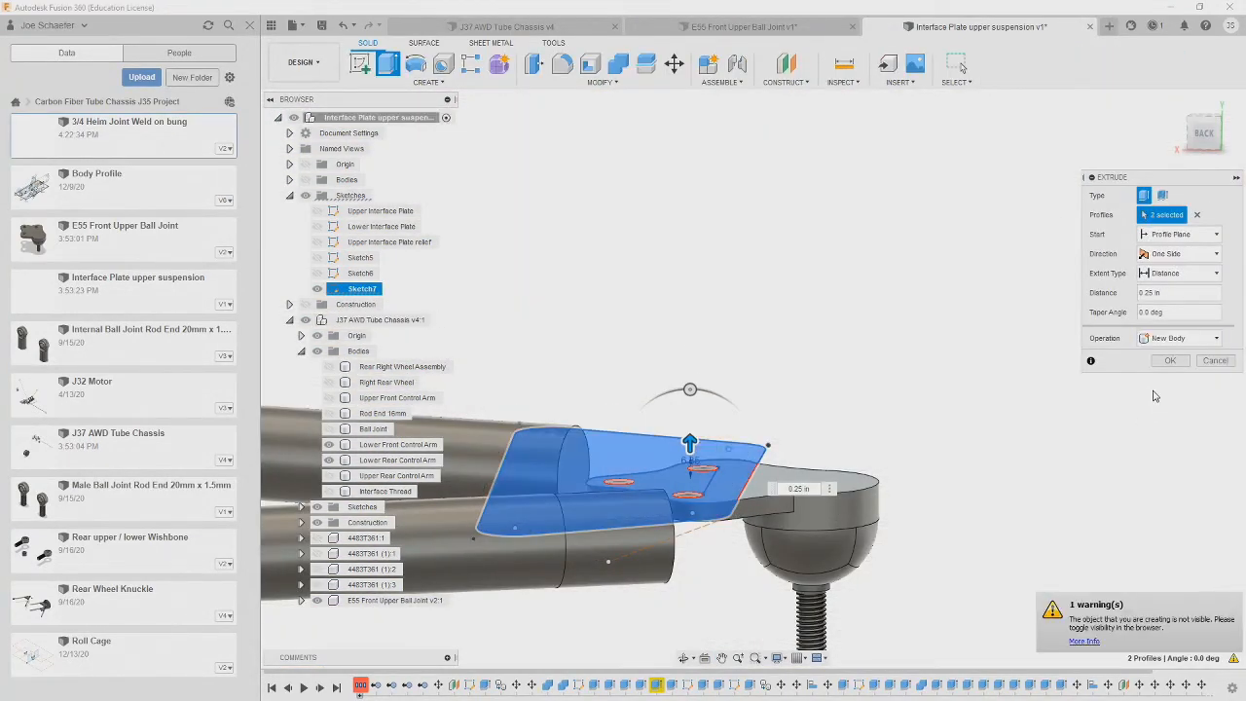
shift+middle_drag(1009, 445, 877, 345)
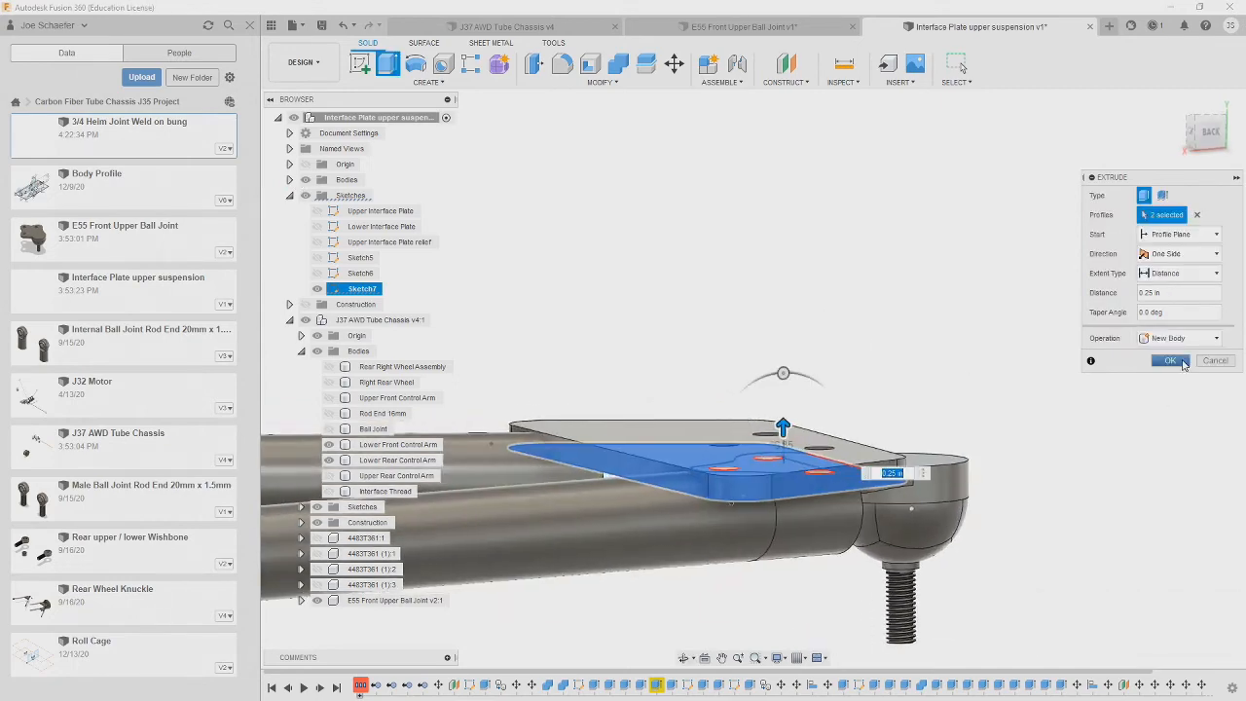
shift+middle_drag(1014, 237, 990, 243)
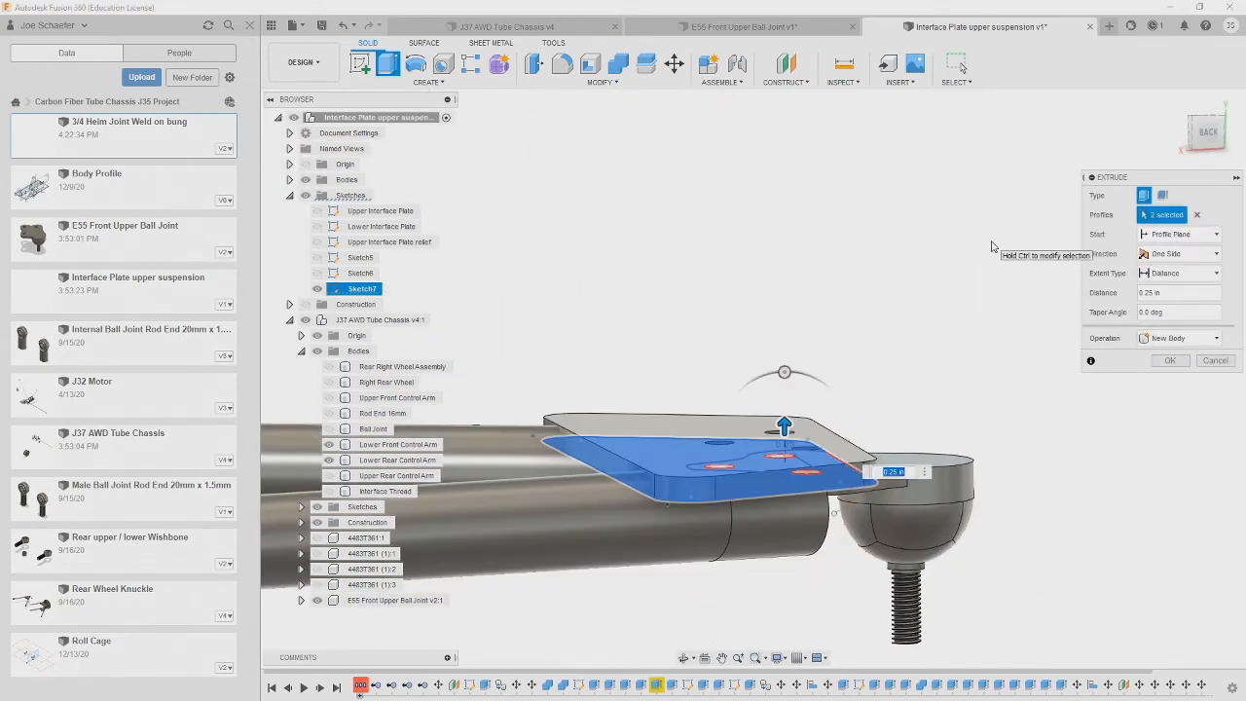
click(1170, 360)
key(m)
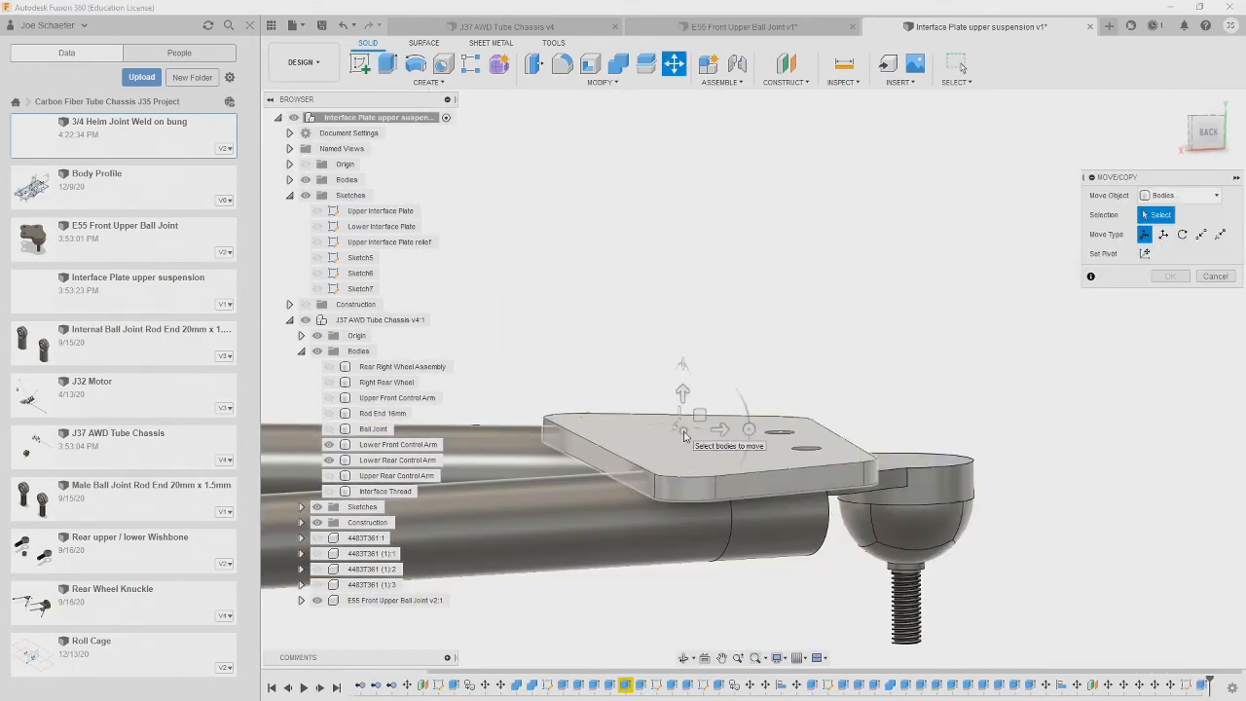
shift+middle_drag(904, 333, 861, 313)
click(290, 180)
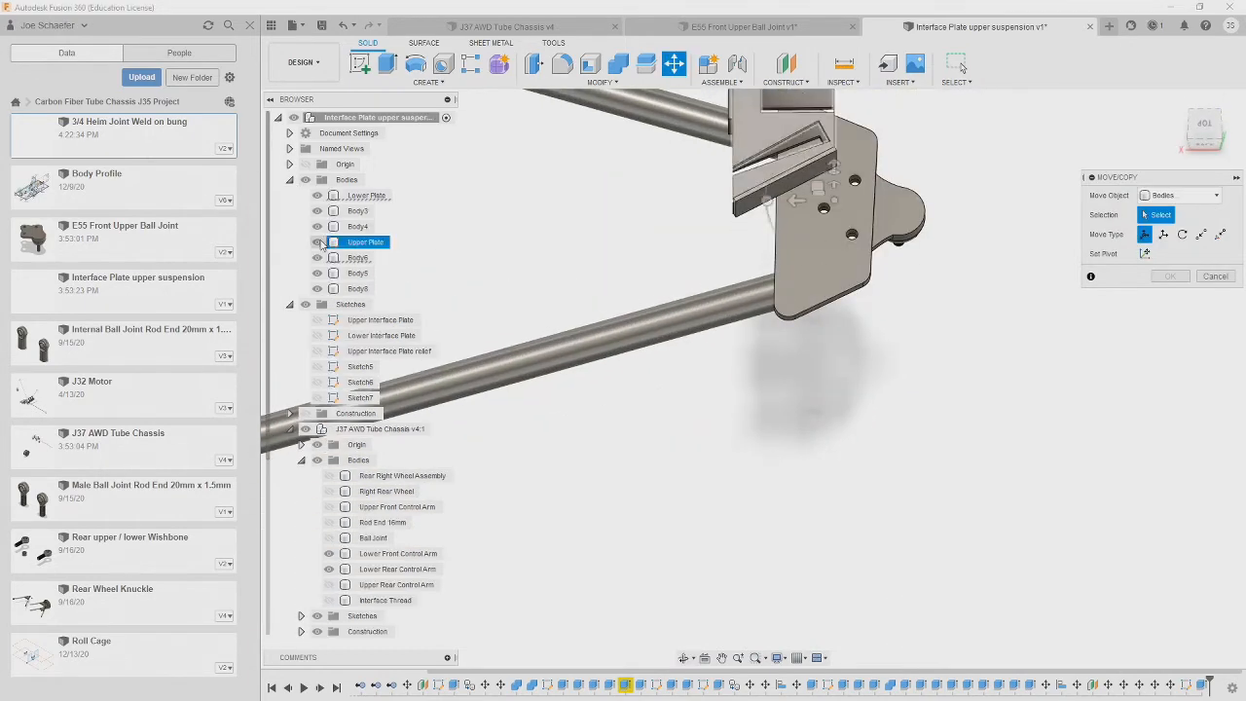
shift+middle_drag(632, 283, 661, 180)
click(846, 477)
drag(835, 438, 836, 458)
key(Escape)
- Create a copy of the new plate body and move it about 11 mm down, below the ball joint flange
double_click(877, 431)
key(ctrl+c)
key(ctrl+v)
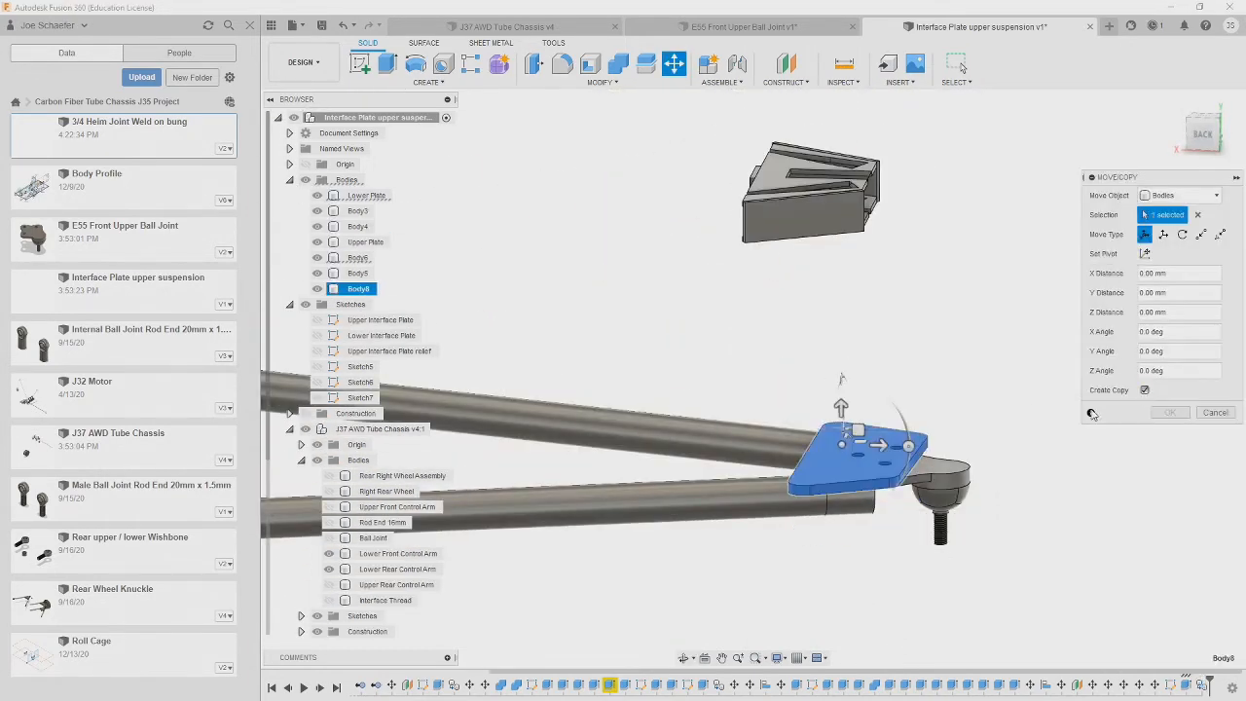
drag(841, 411, 842, 441)
click(1202, 135)
scroll(890, 506, up, 5)
drag(693, 367, 693, 323)
scroll(953, 412, up, 3)
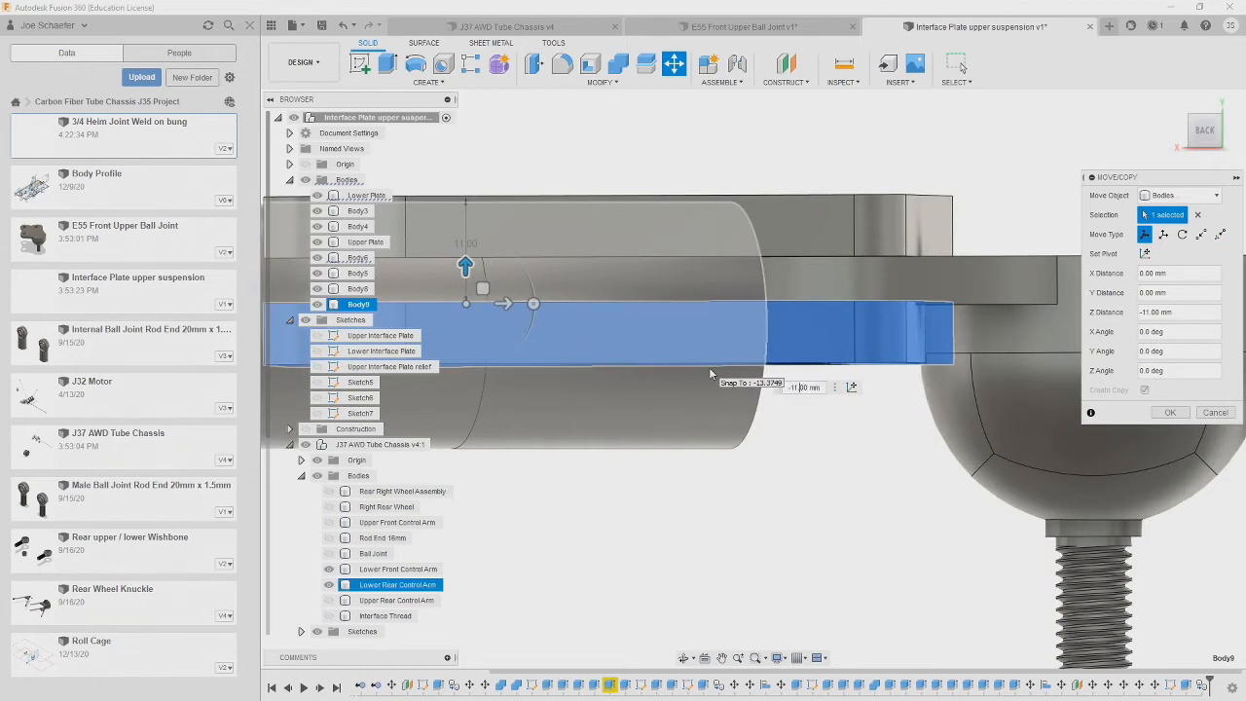
- Set the copied plate's Z distance to -11.5 mm and complete the move
key(BackSpace)
text(2)
key(BackSpace)
text(1)
key(Right)
text(5)
scroll(1032, 438, down, 3)
click(1170, 413)
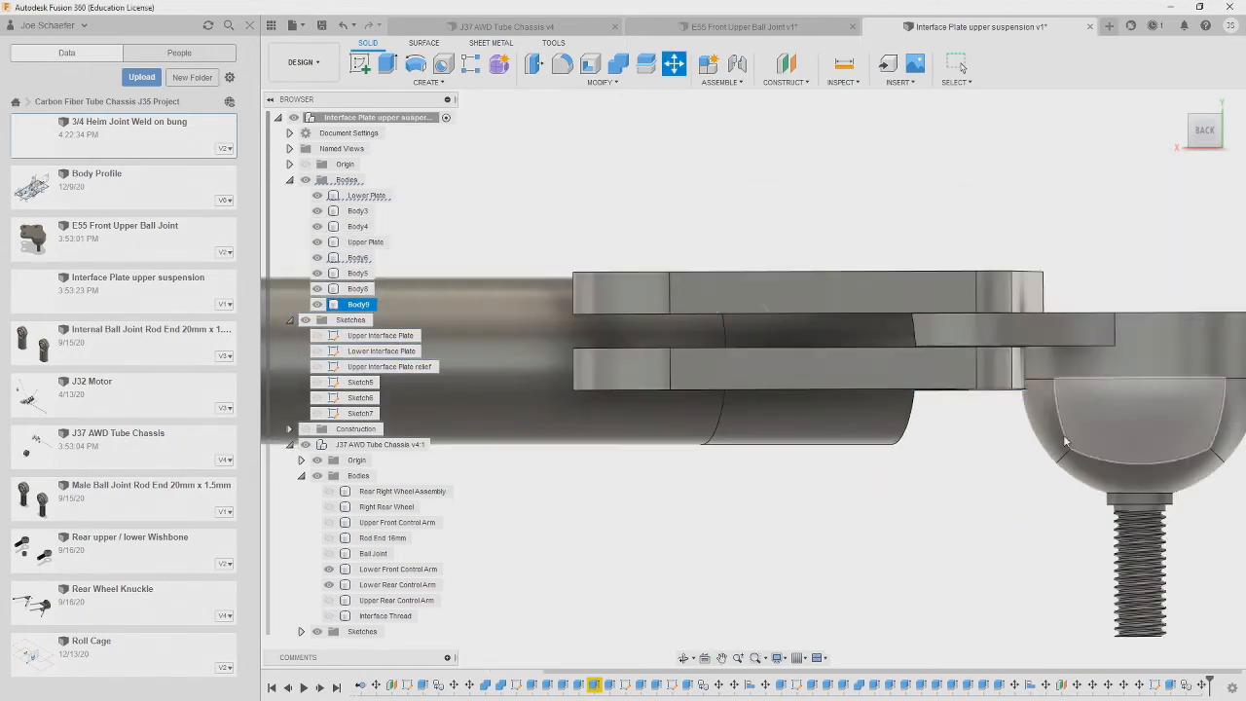
- Move both plates and the ball joint down together relative to the tubes, and extrude the lower front control arm's end face 15 mm
scroll(983, 482, down, 3)
shift+middle_drag(978, 463, 973, 495)
click(1203, 130)
key(m)
click(963, 377)
click(966, 419)
click(978, 397)
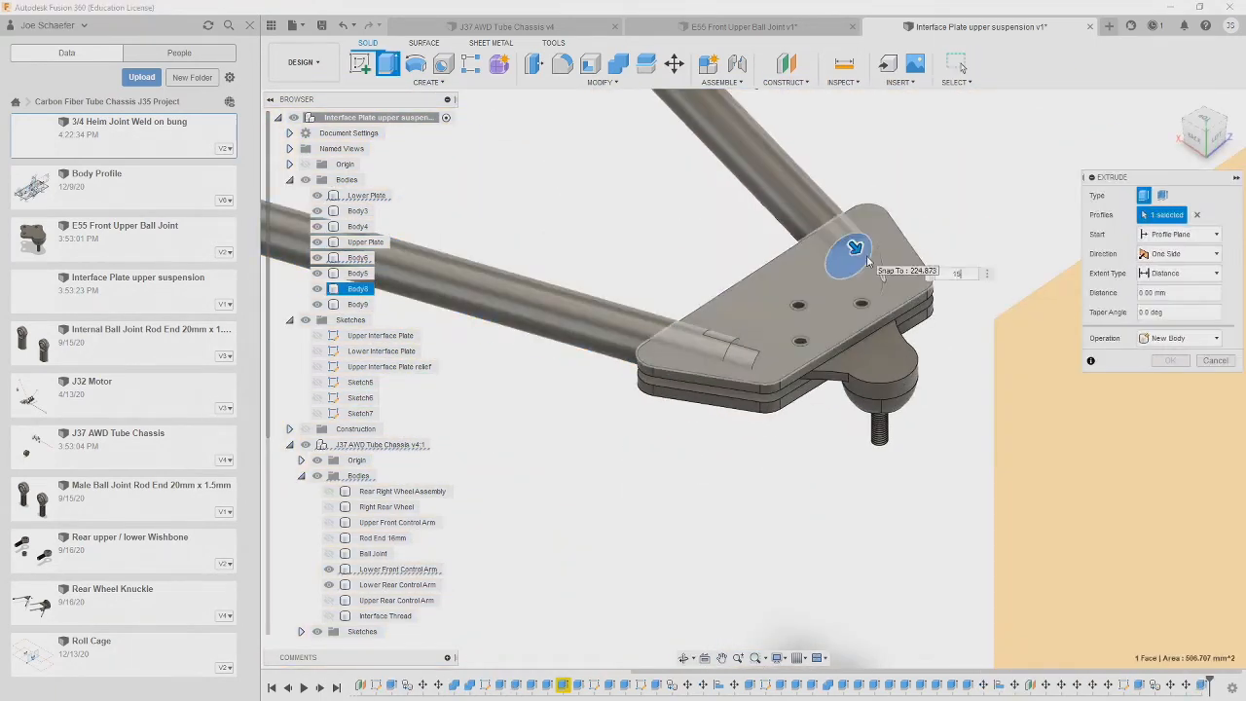
key(Return)
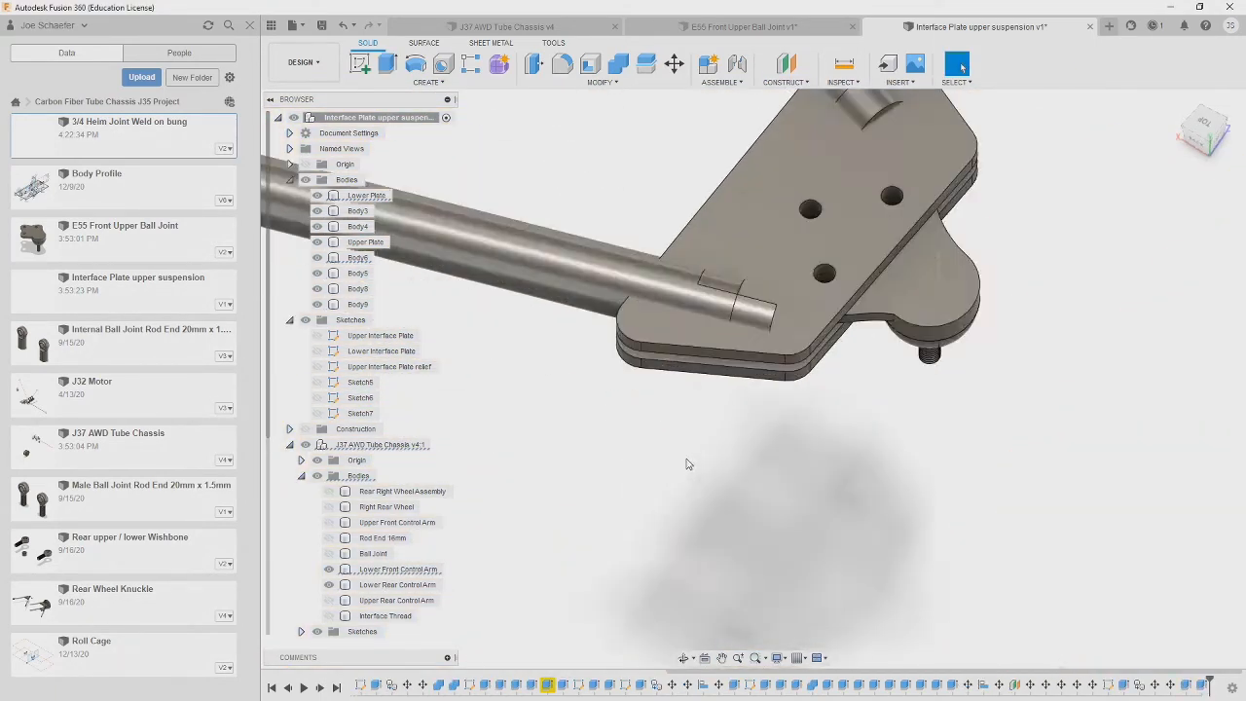
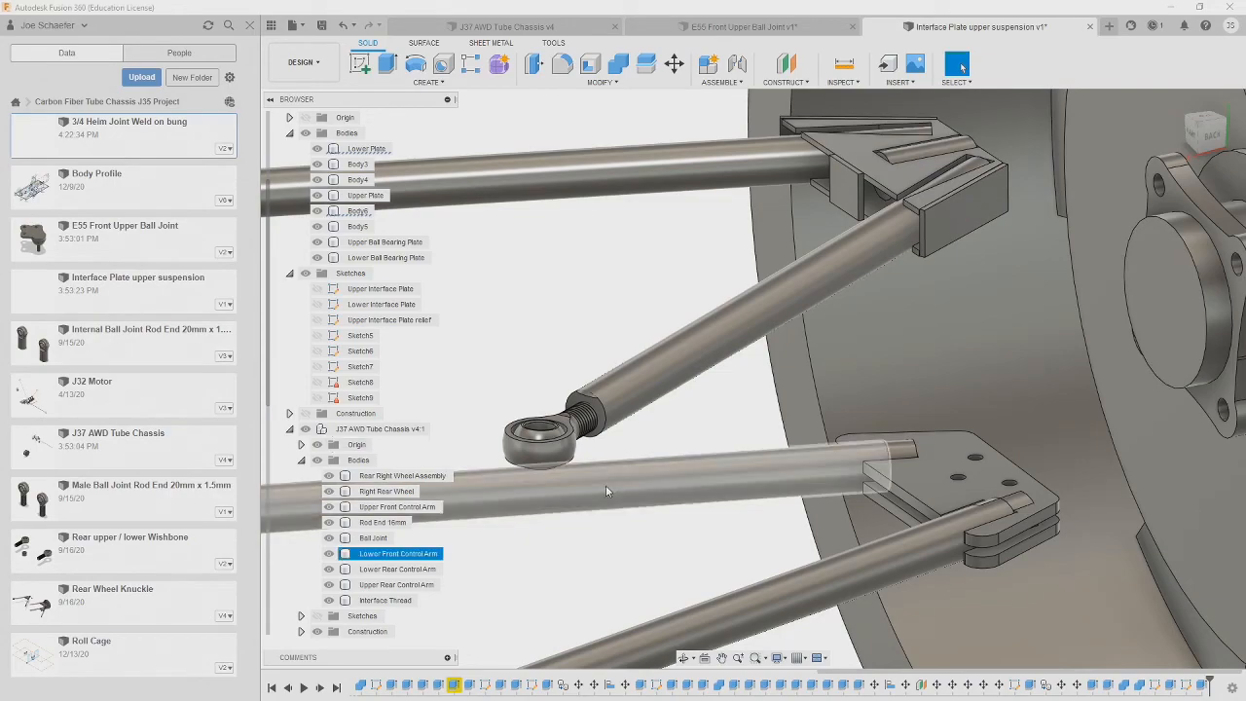
shift+middle_drag(650, 229, 715, 555)
click(672, 433)
click(601, 82)
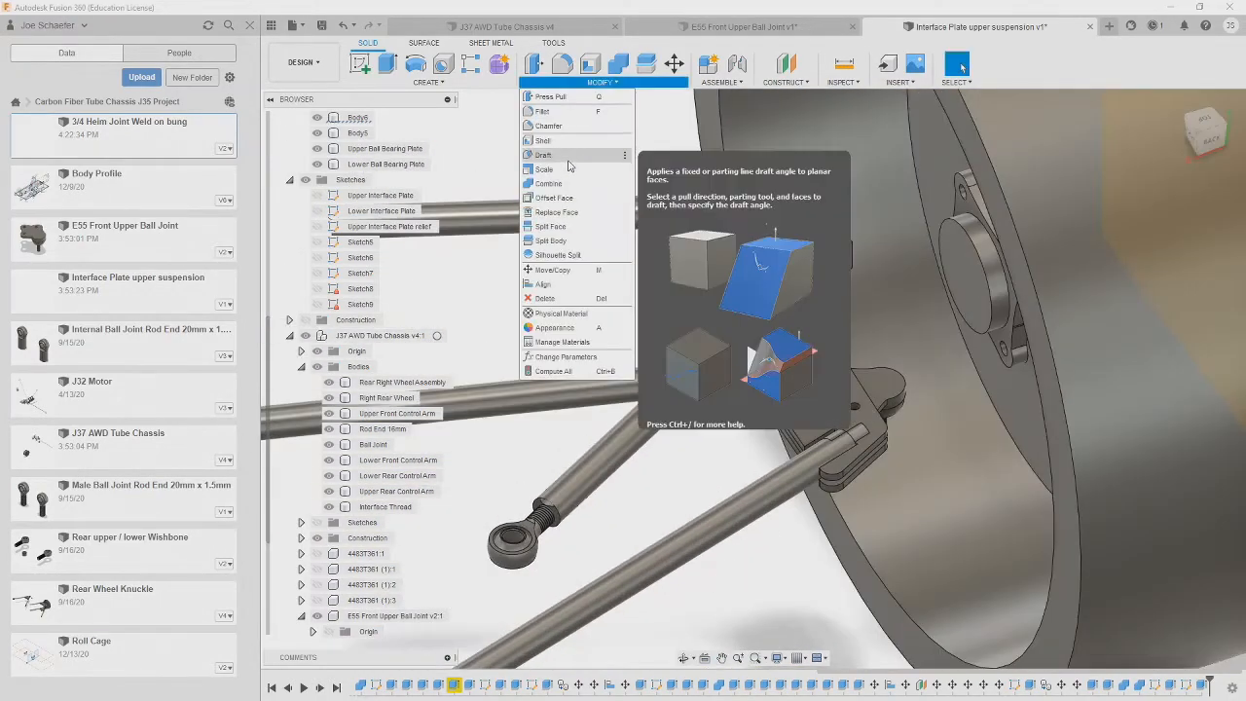
click(565, 131)
click(1215, 360)
- Open Sketch7 for editing and extend both edges with lines to a sharp corner beyond the R10 fillet away from the stepped arm
scroll(1017, 438, up, 3)
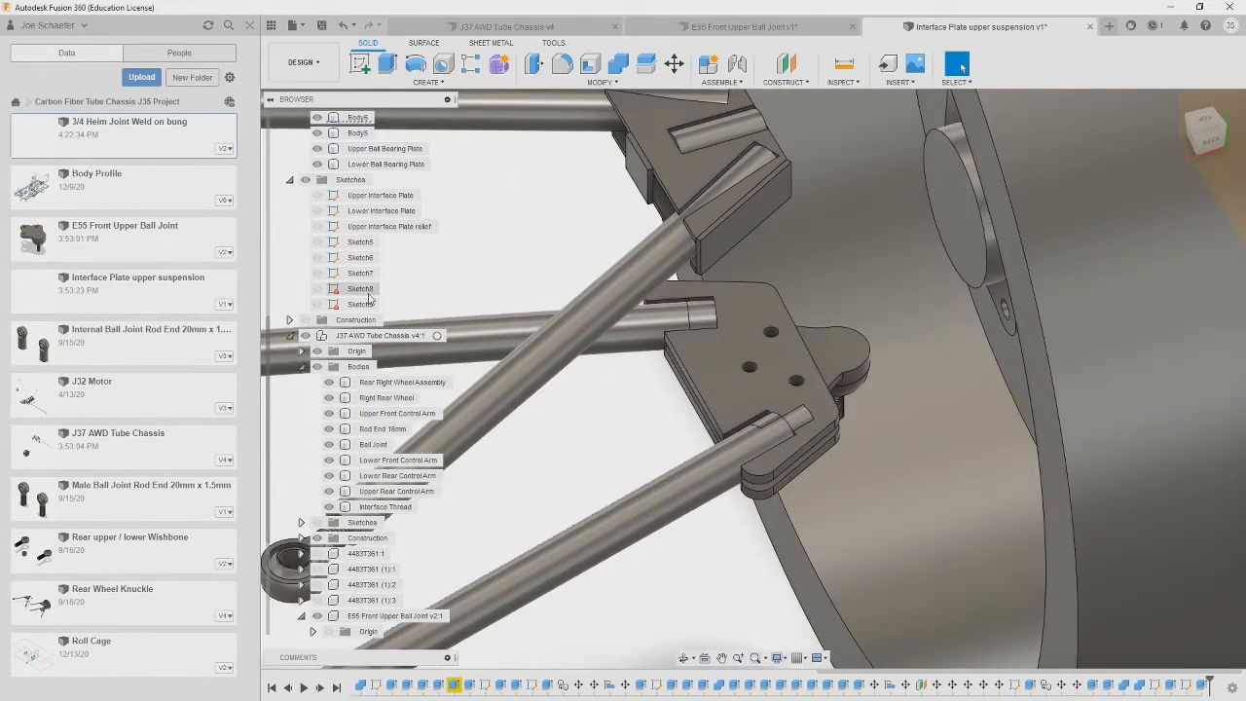
double_click(360, 273)
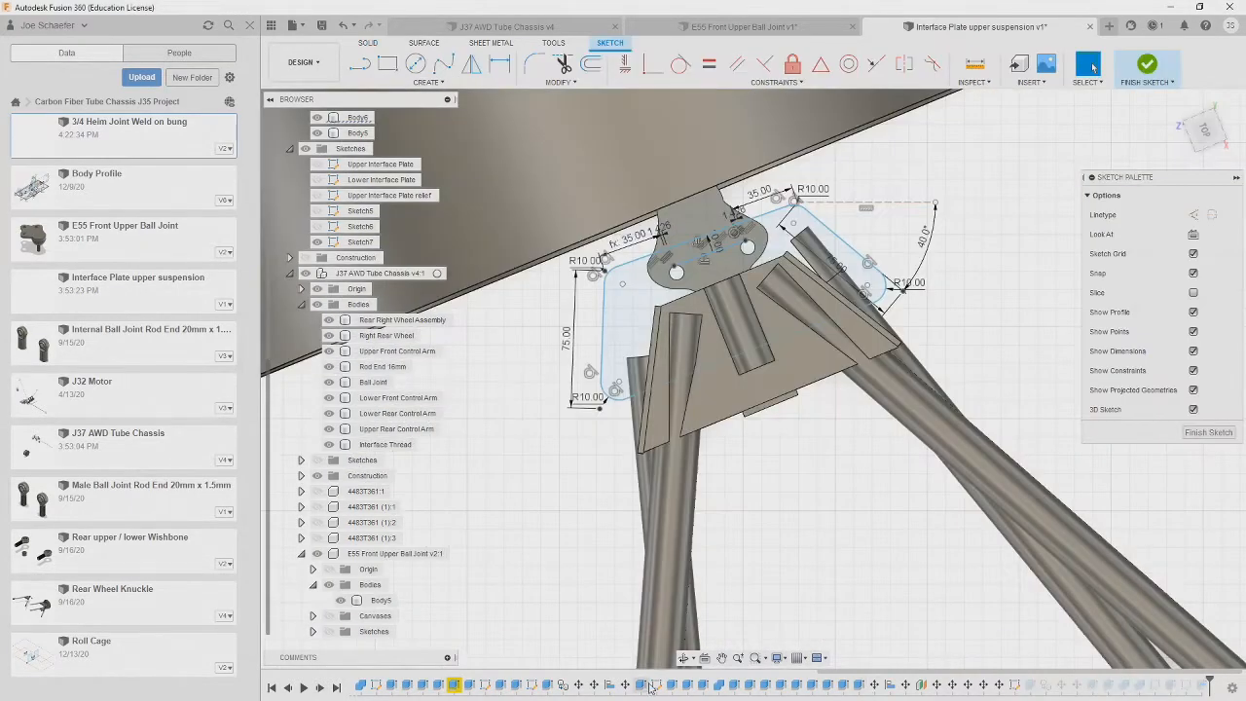
key(Escape)
scroll(562, 302, up, 3)
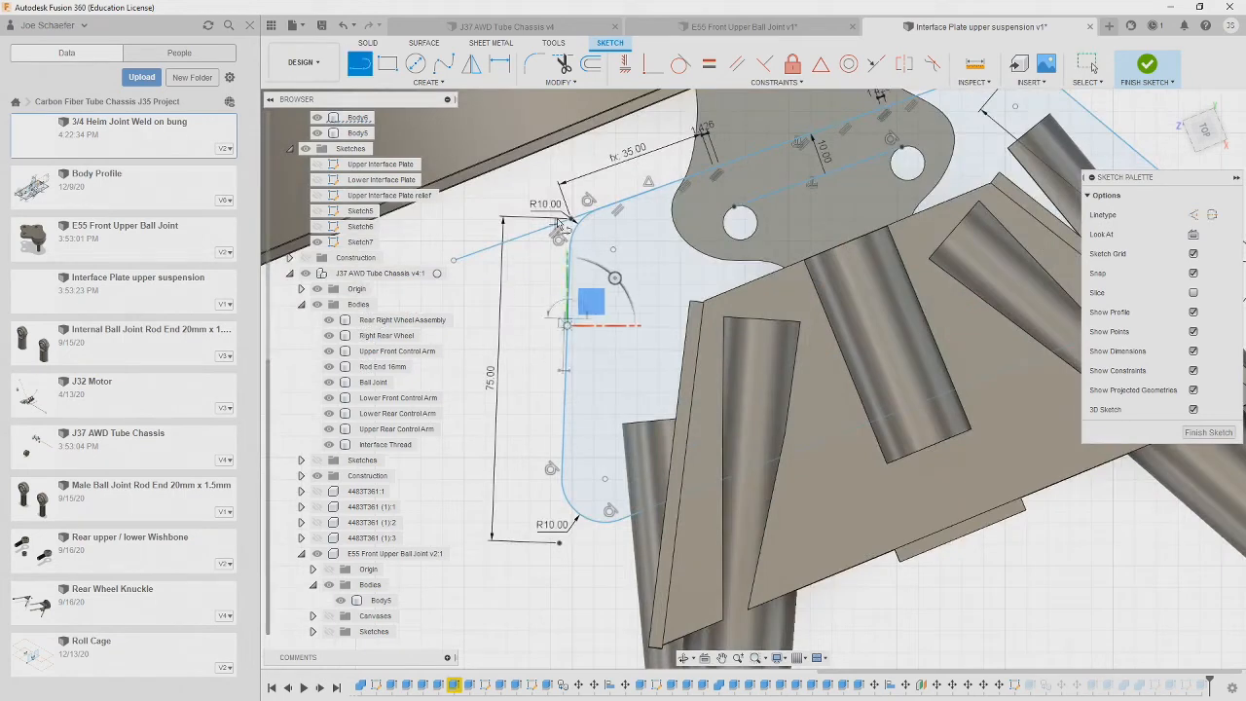
scroll(559, 222, up, 3)
click(1091, 66)
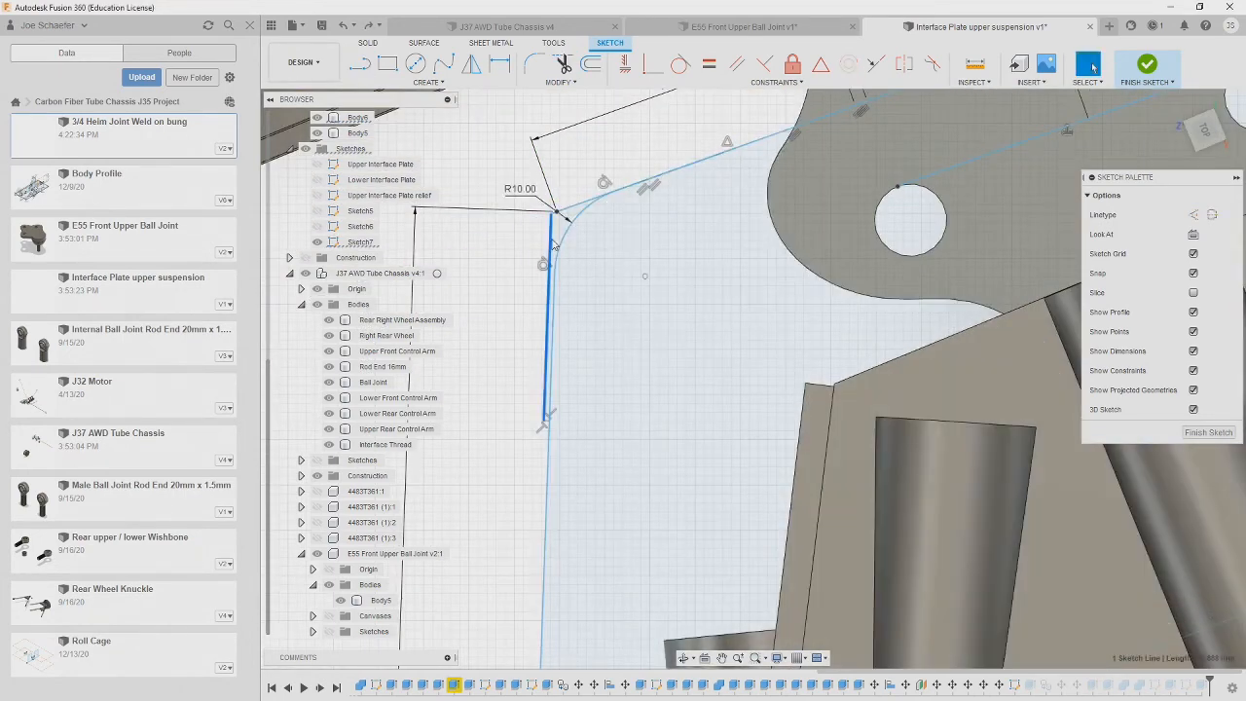
key(l)
click(546, 255)
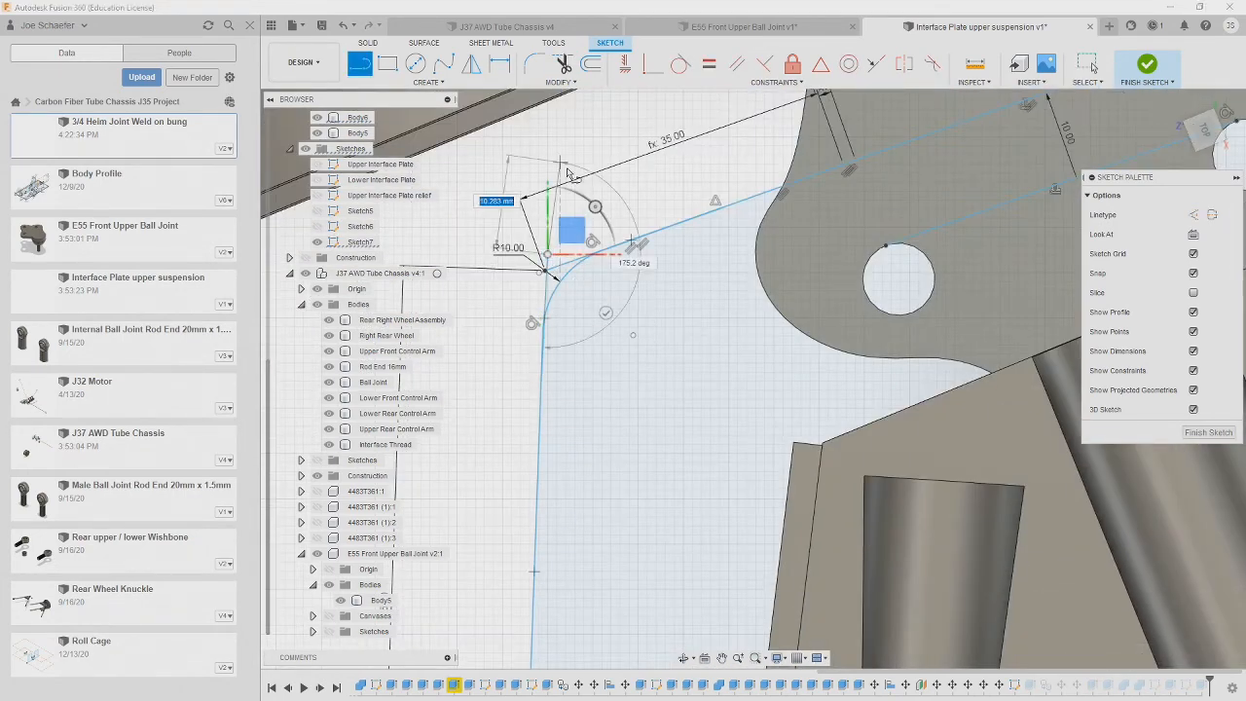
key(Escape)
- Trim the line overshoot at the rebuilt sharp corner on the fx: 35 side of the outline
key(t)
scroll(542, 316, up, 3)
click(547, 238)
scroll(547, 253, down, 5)
scroll(828, 253, up, 3)
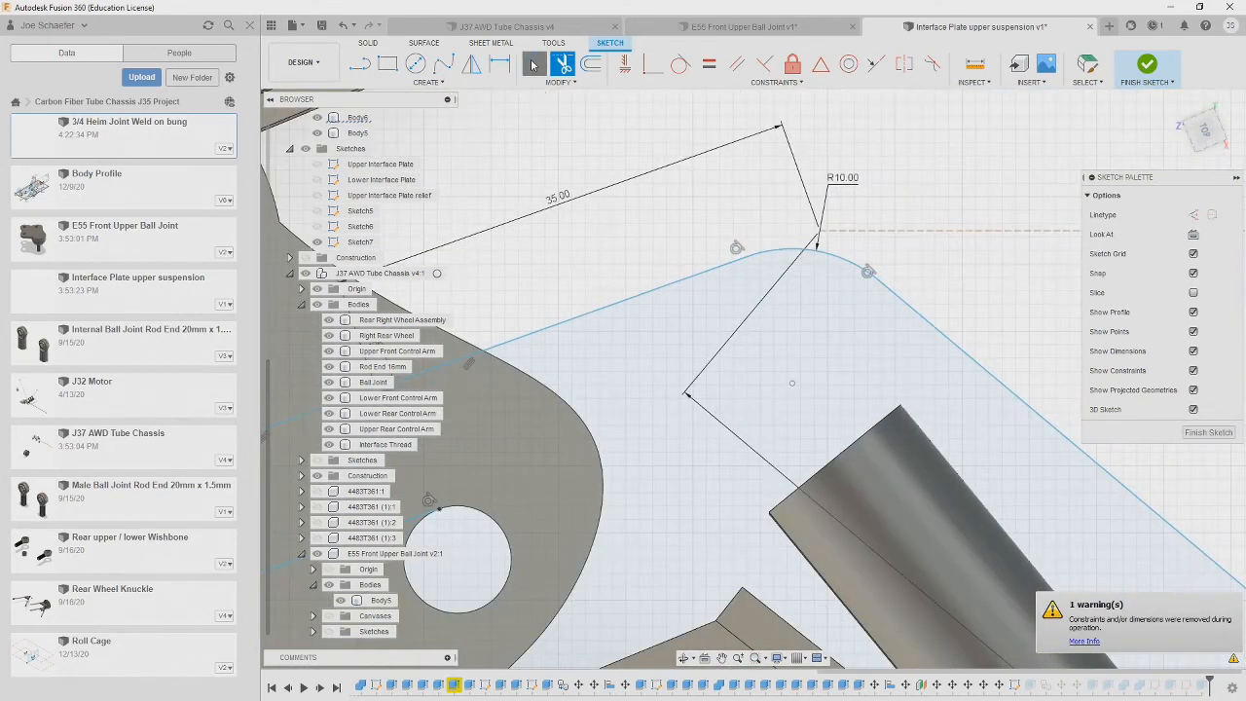
key(Escape)
key(Escape)
- Draw lines extending both edges past the R10 fillet beside the stepped arm so they cross at a sharp corner
scroll(767, 256, up, 5)
key(l)
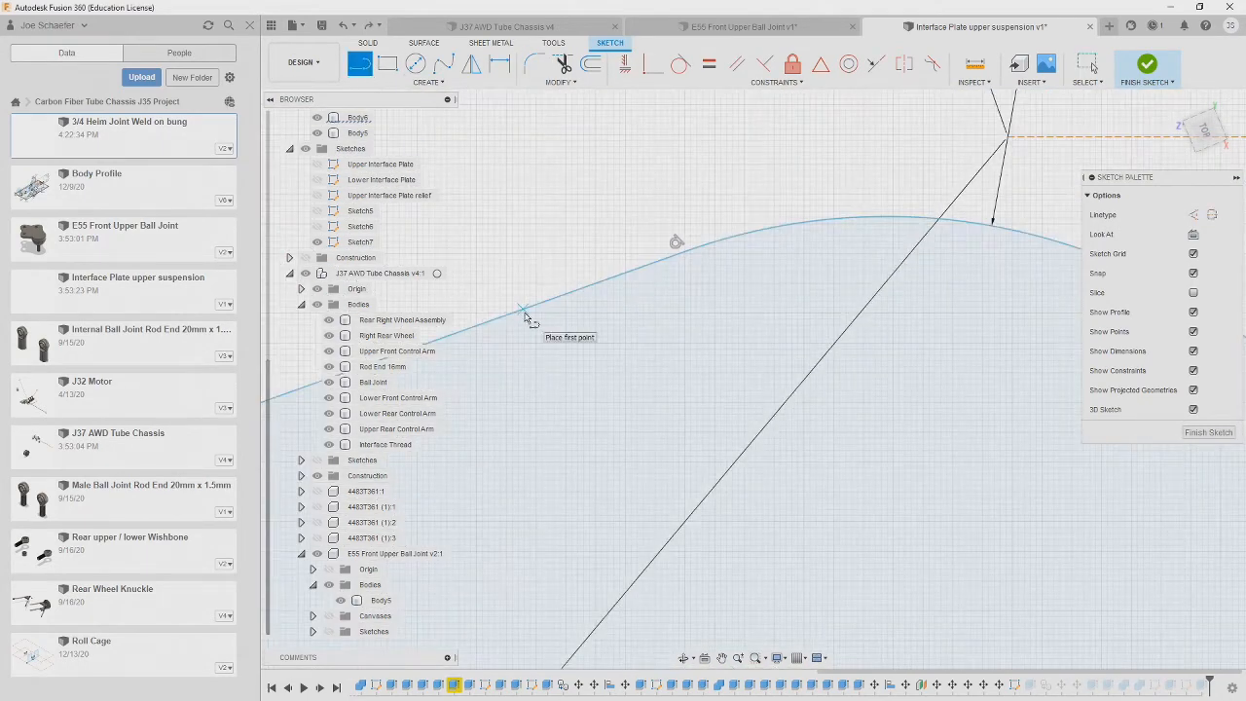
click(529, 314)
scroll(574, 335, down, 3)
scroll(754, 325, up, 2)
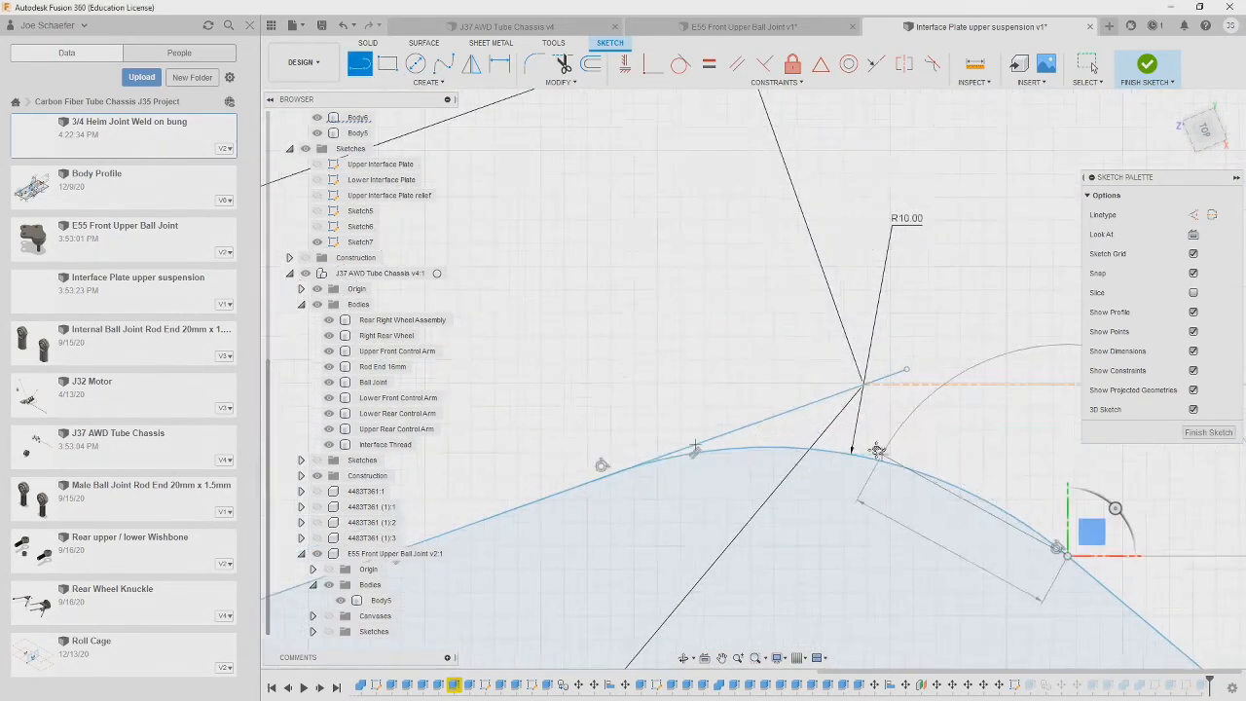
middle_drag(876, 450, 900, 314)
click(624, 112)
- Trim away the fillet arc and the line overshoots at the corner beside the stepped arm
click(805, 352)
click(854, 269)
click(901, 276)
- Fillet the corner beside the stepped arm with a 52 mm radius
scroll(876, 389, down, 5)
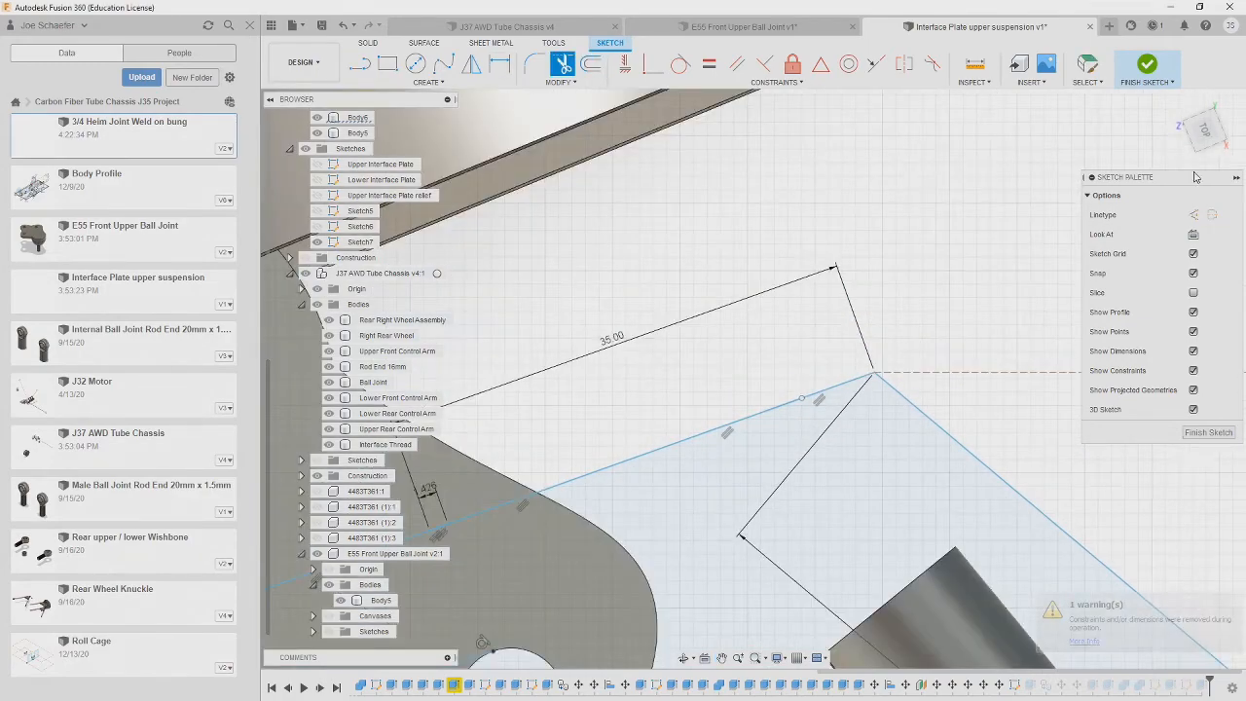
middle_drag(1128, 256, 864, 179)
key(Return)
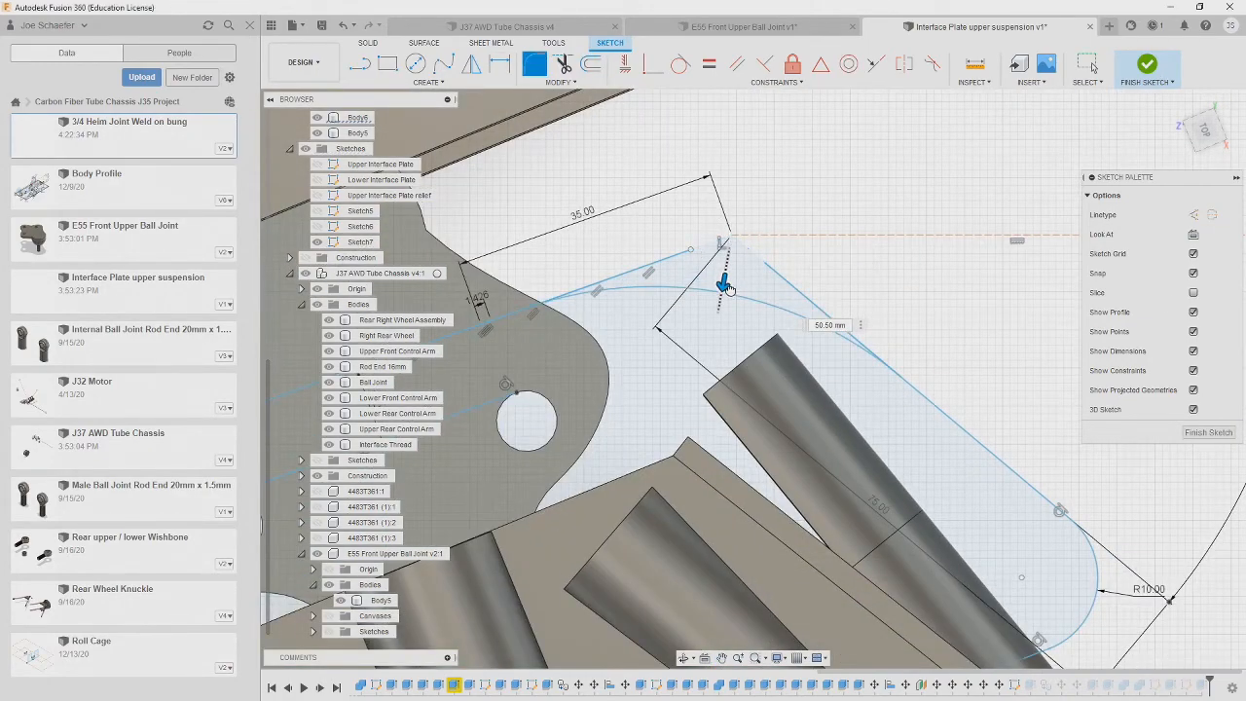
scroll(759, 282, down, 5)
mouse_move(759, 292)
shift+middle_down()
mouse_move(769, 341)
mouse_move(756, 387)
mouse_move(779, 321)
mouse_move(769, 292)
shift+middle_up()
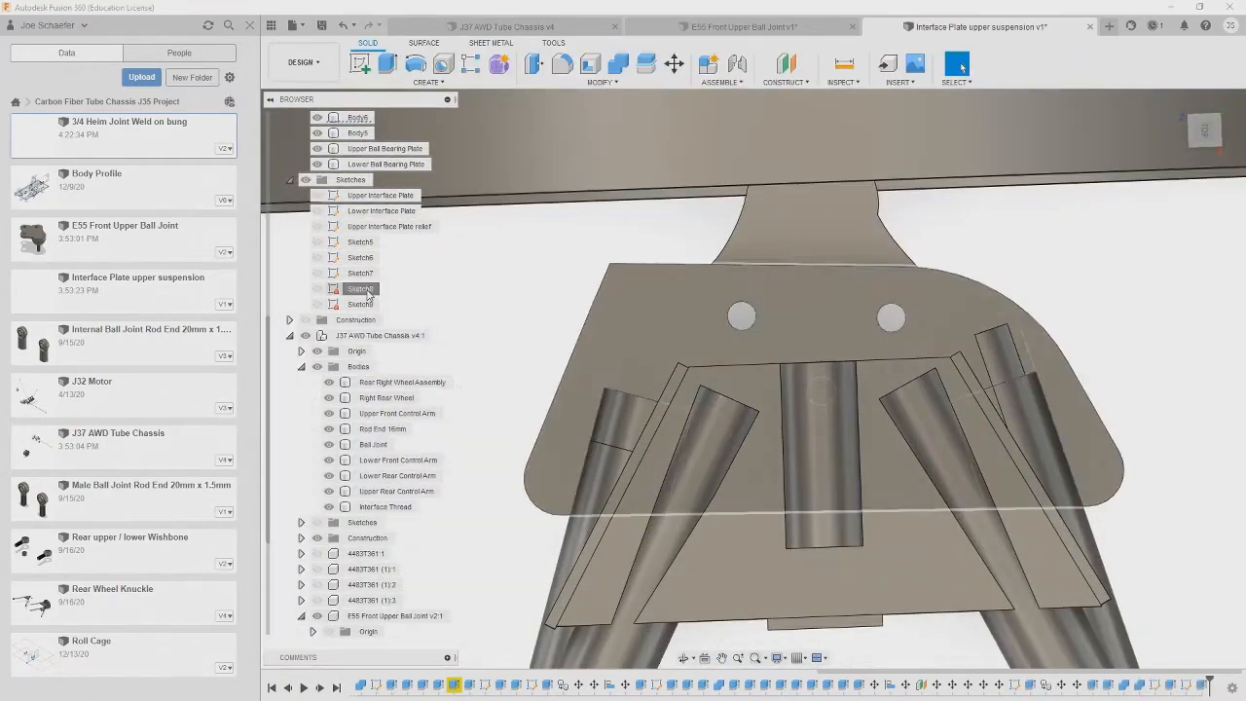
- Open the plate outline in Sketch7 for editing and fillet the corner on the fx: 35 side with a 52 mm radius
right_click(367, 290)
click(386, 329)
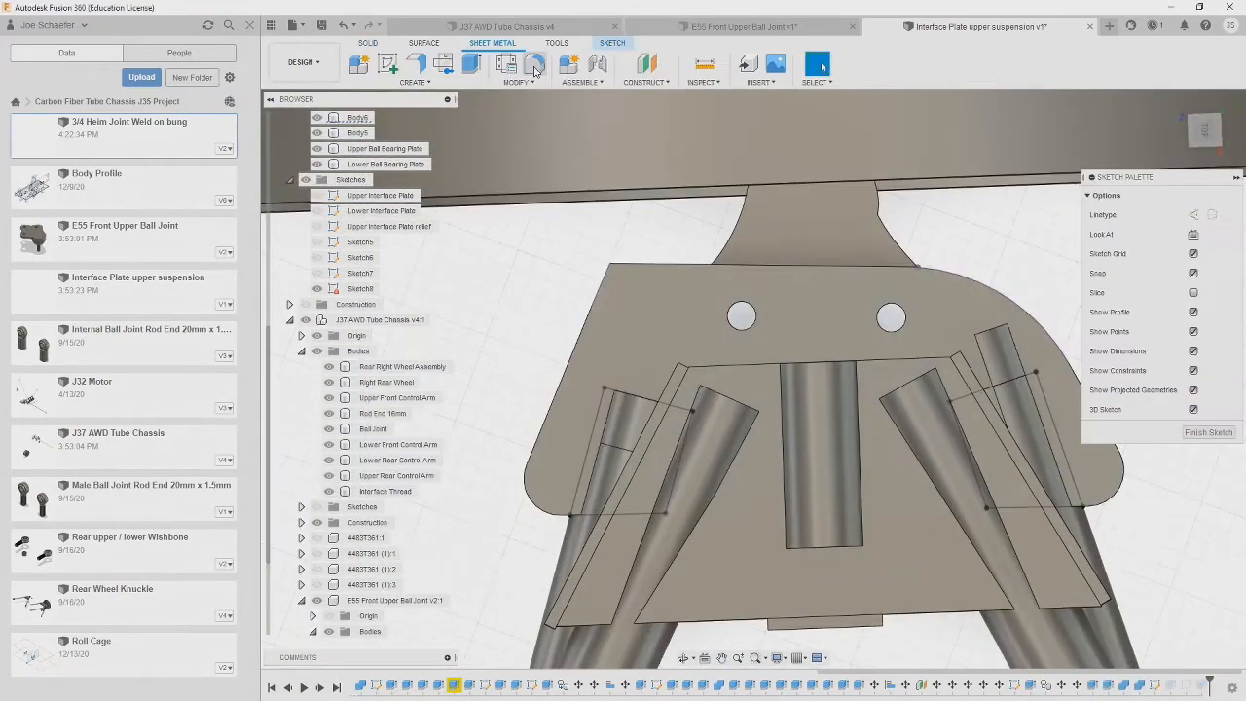
right_click(358, 275)
click(381, 317)
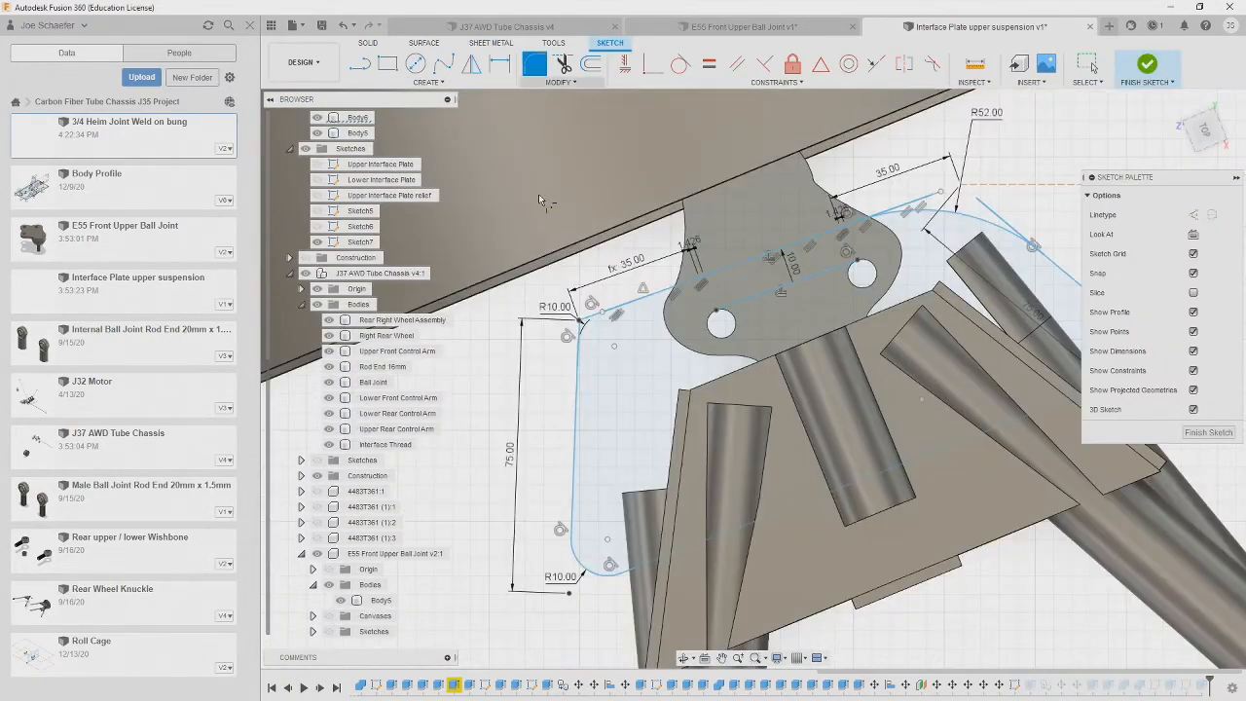
key(Return)
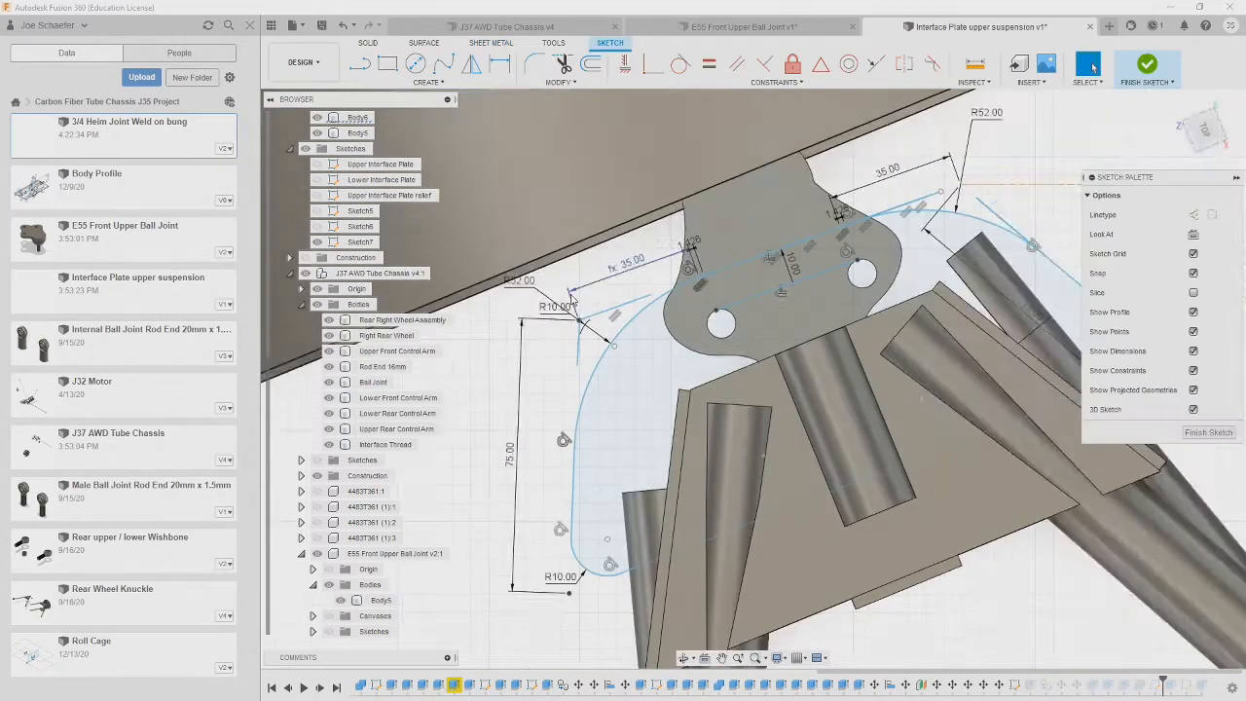
- Trim the leftover line ends past the 52 mm corner fillets and finish the outline sketch
scroll(764, 270, up, 4)
scroll(809, 214, down, 5)
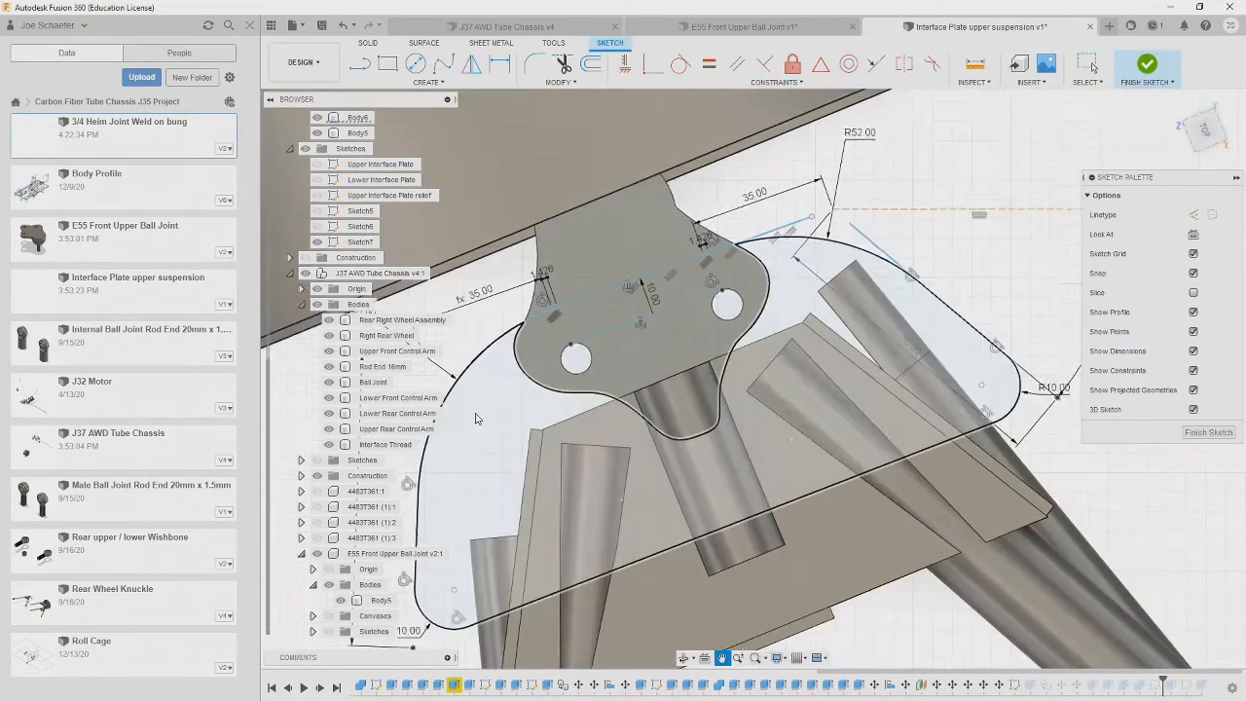
key(t)
scroll(596, 251, up, 8)
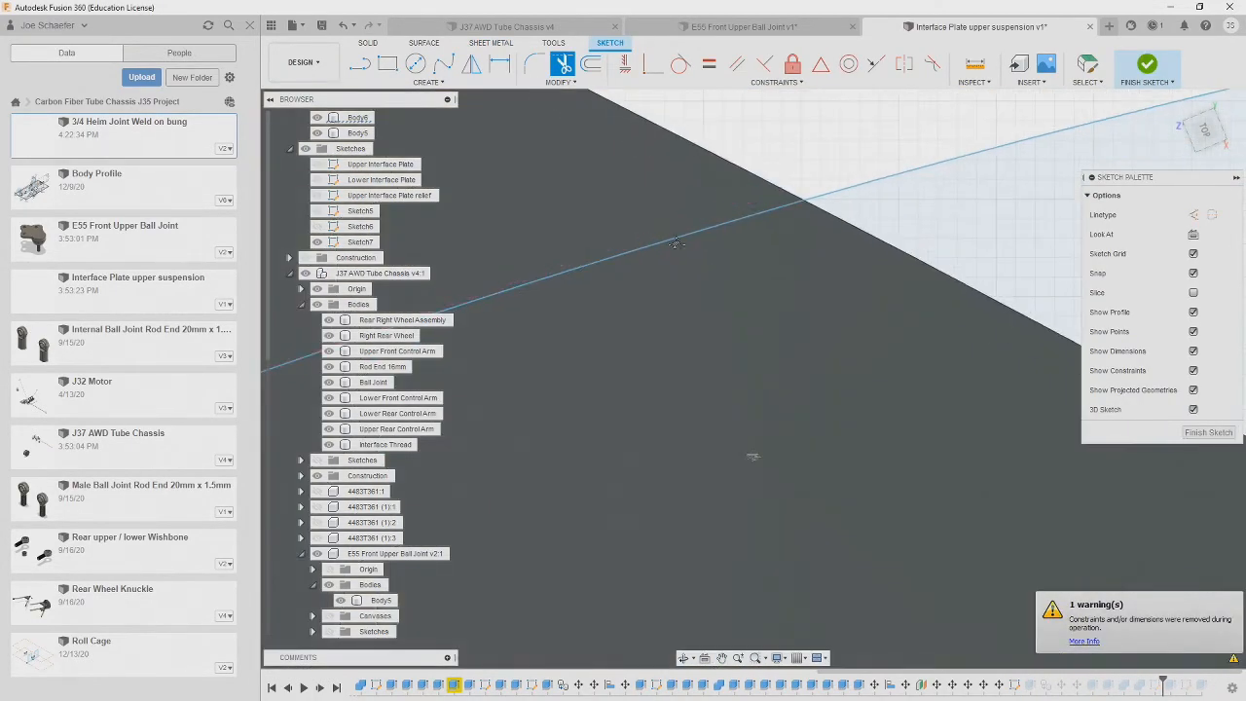
shift+middle_drag(745, 454, 737, 292)
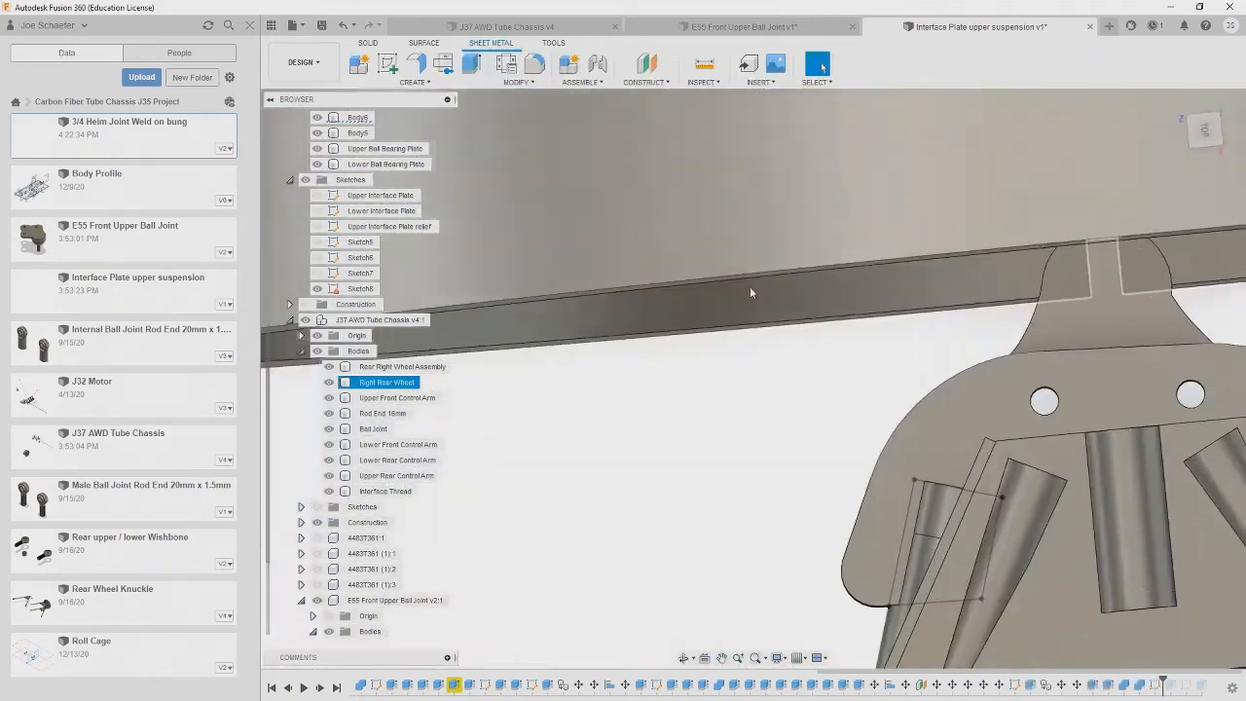
- Hide the Rear Right Wheel Assembly, Right Rear Wheel, Rod End 16mm and Ball Joint bodies of the chassis component
shift+middle_drag(749, 291, 765, 395)
scroll(862, 313, down, 5)
scroll(746, 356, up, 5)
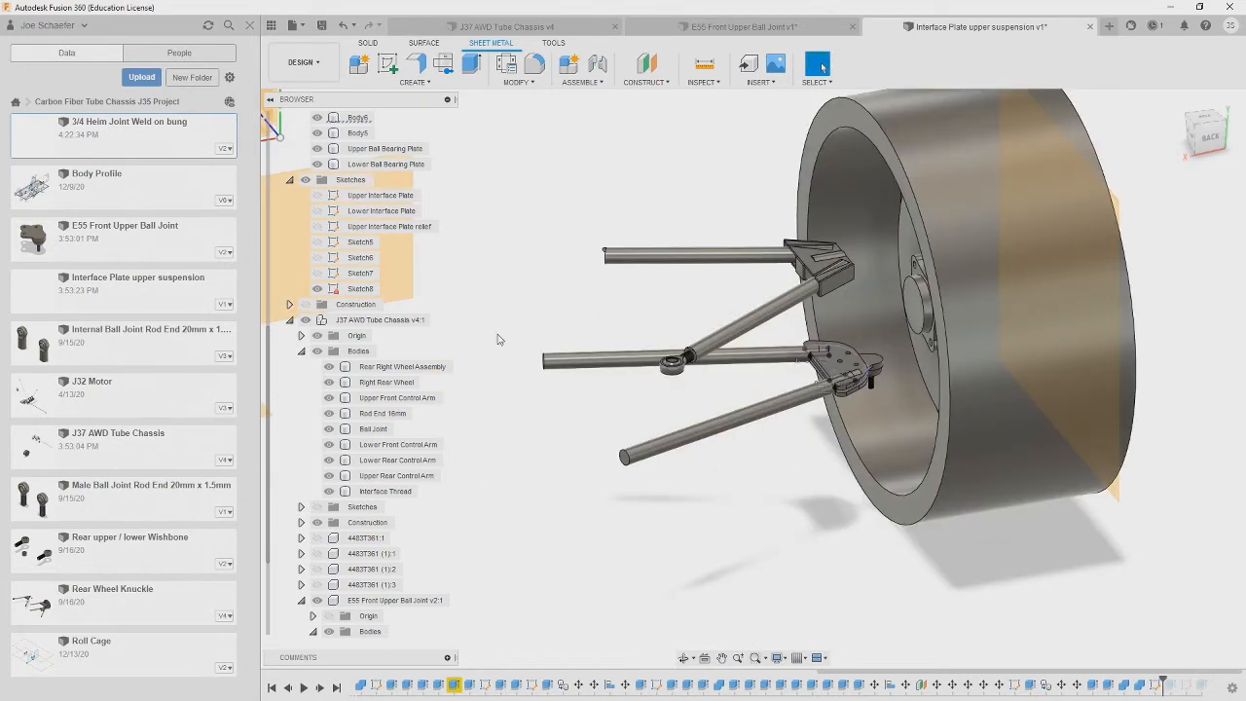
click(328, 365)
click(328, 381)
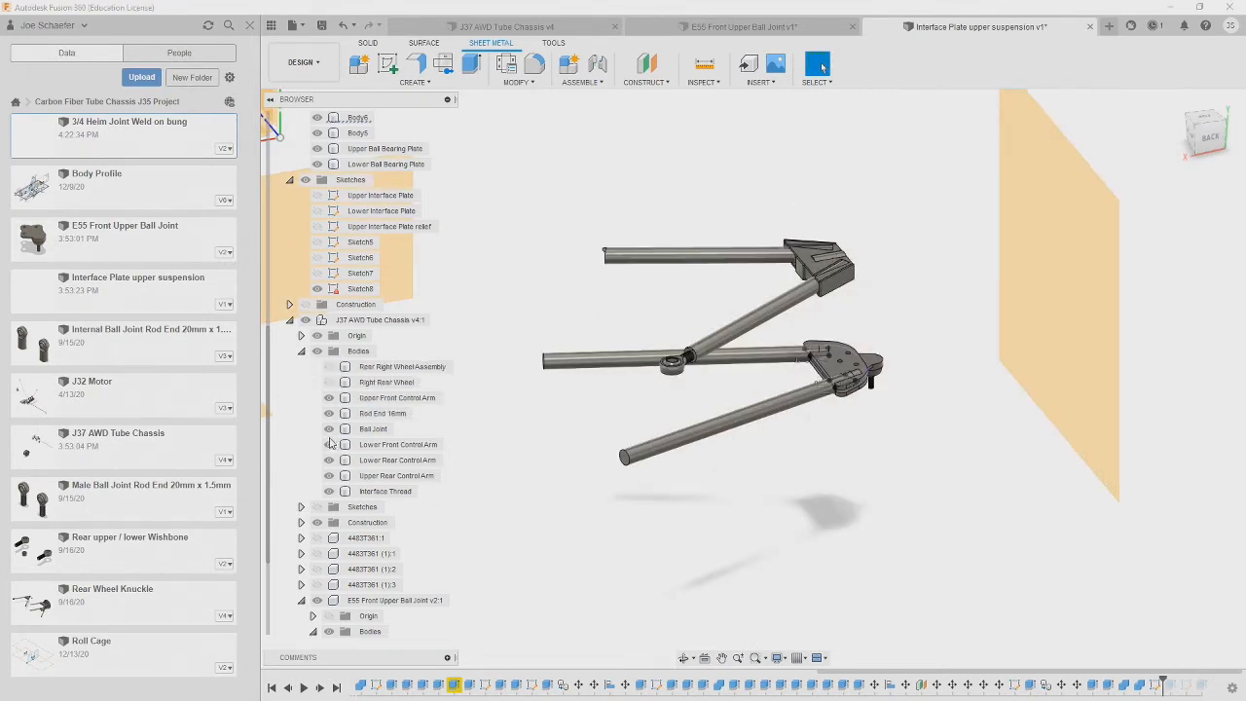
scroll(354, 188, up, 3)
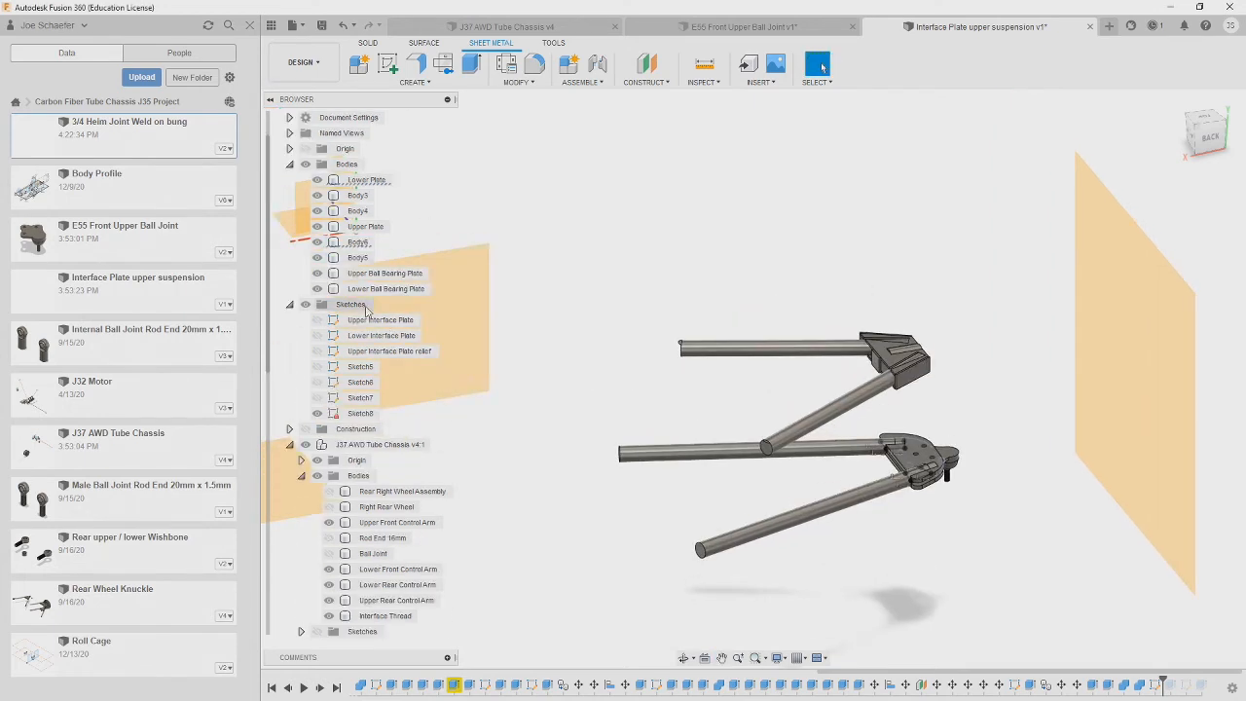
- Remove the rod end components 4483T361:1, 4483T361 (1):2 and 4483T361 (1):3, keeping only 4483T361 (1):1
scroll(366, 518, down, 4)
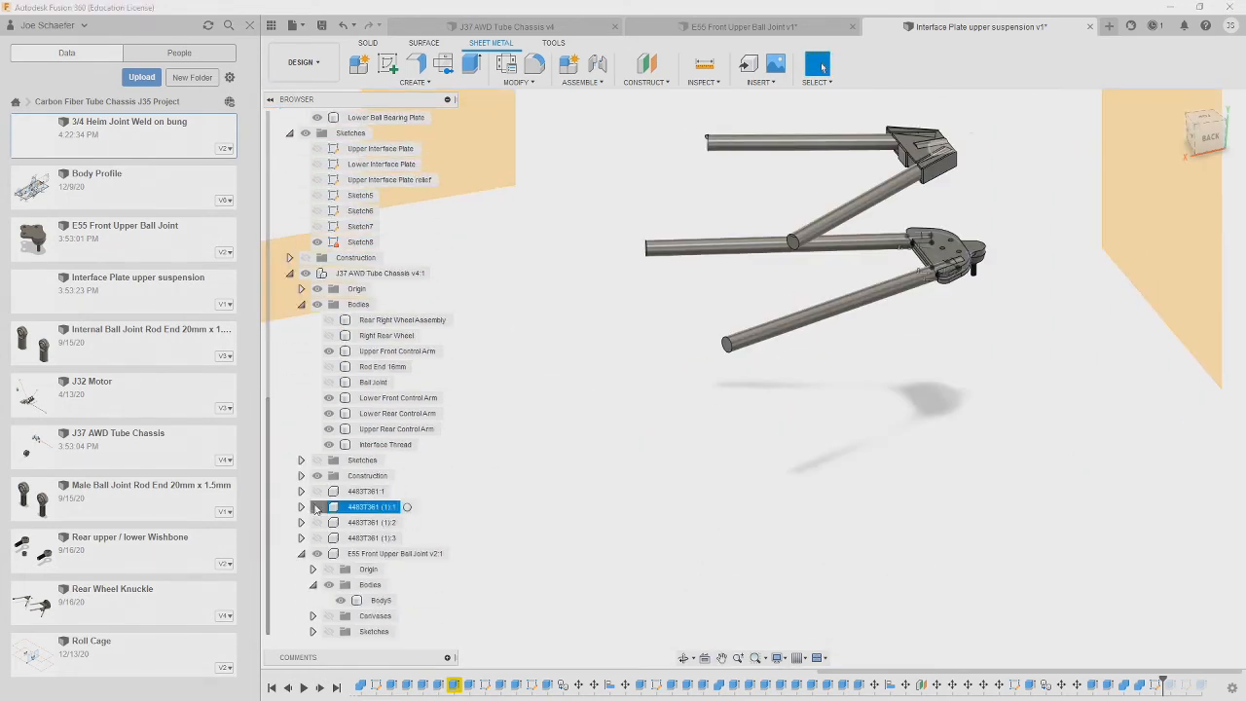
right_click(349, 493)
click(376, 359)
right_click(360, 521)
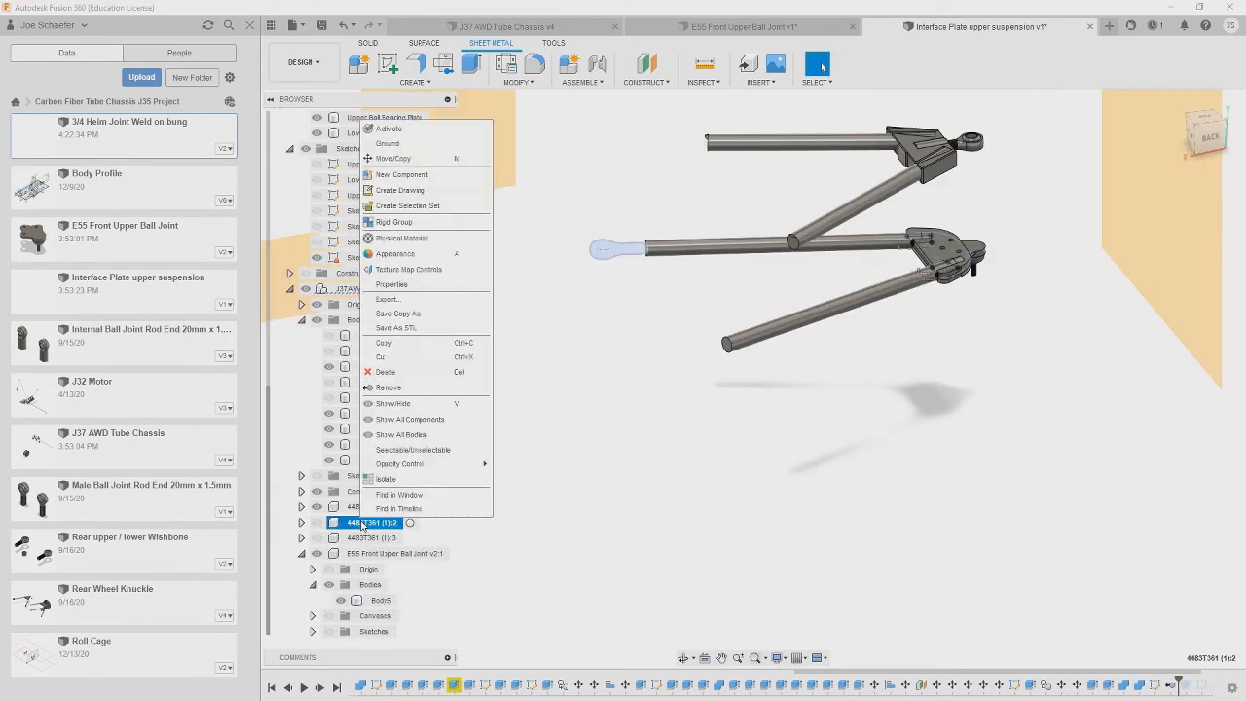
click(383, 388)
- Try to delete the e55 front ball joint canvas from the E55 Front Upper Ball Joint component
click(312, 615)
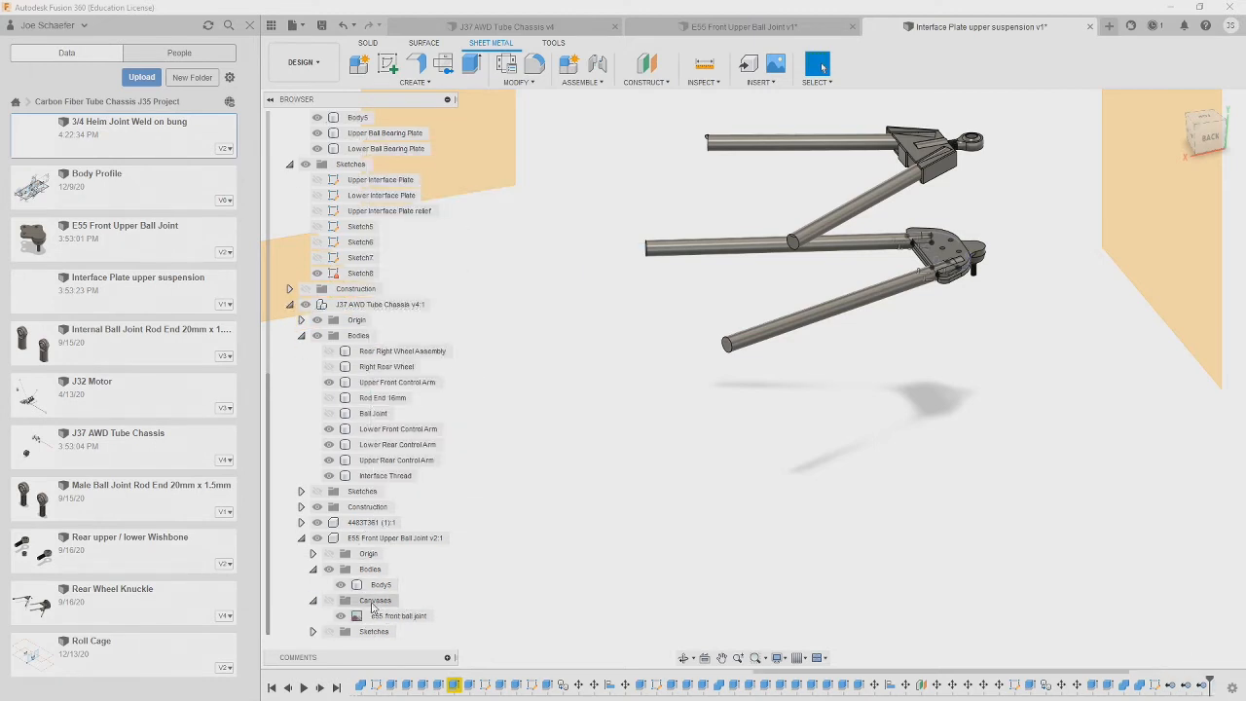
right_click(369, 615)
click(428, 539)
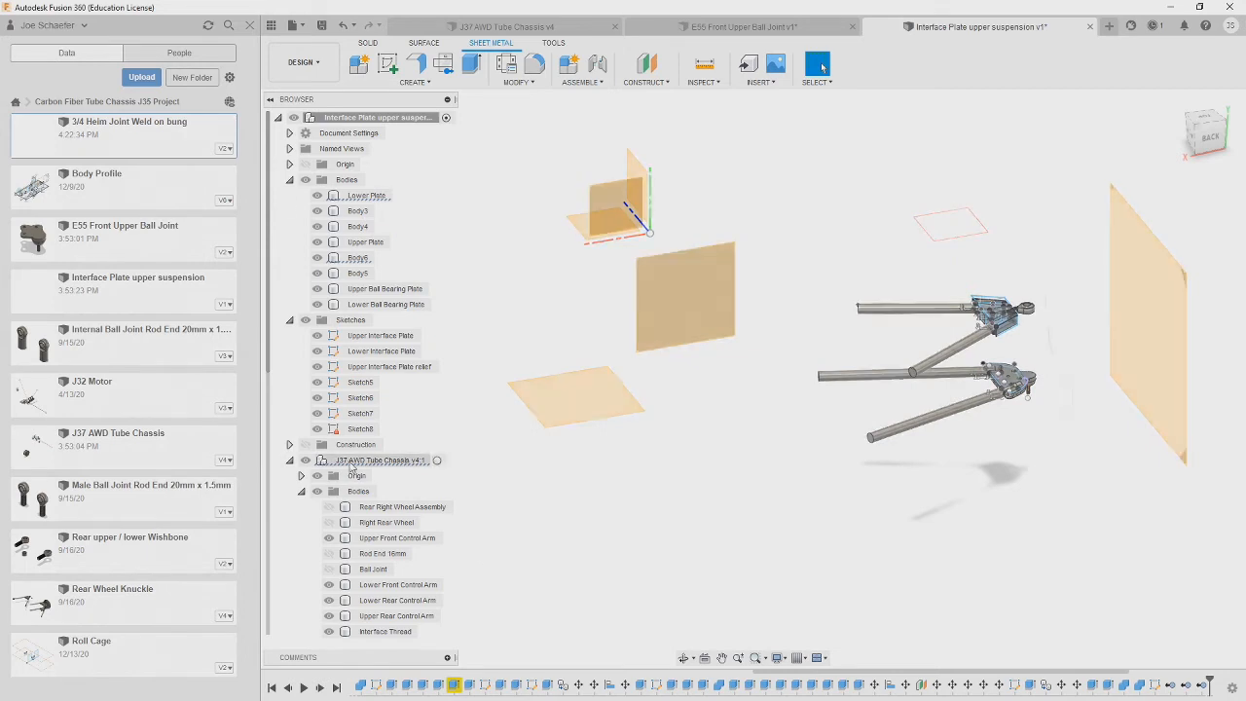
- Delete the Rear Right Wheel Assembly, Right Rear Wheel, Rod End 16mm and Ball Joint bodies from the J37 chassis component
click(375, 522)
shift+click(385, 506)
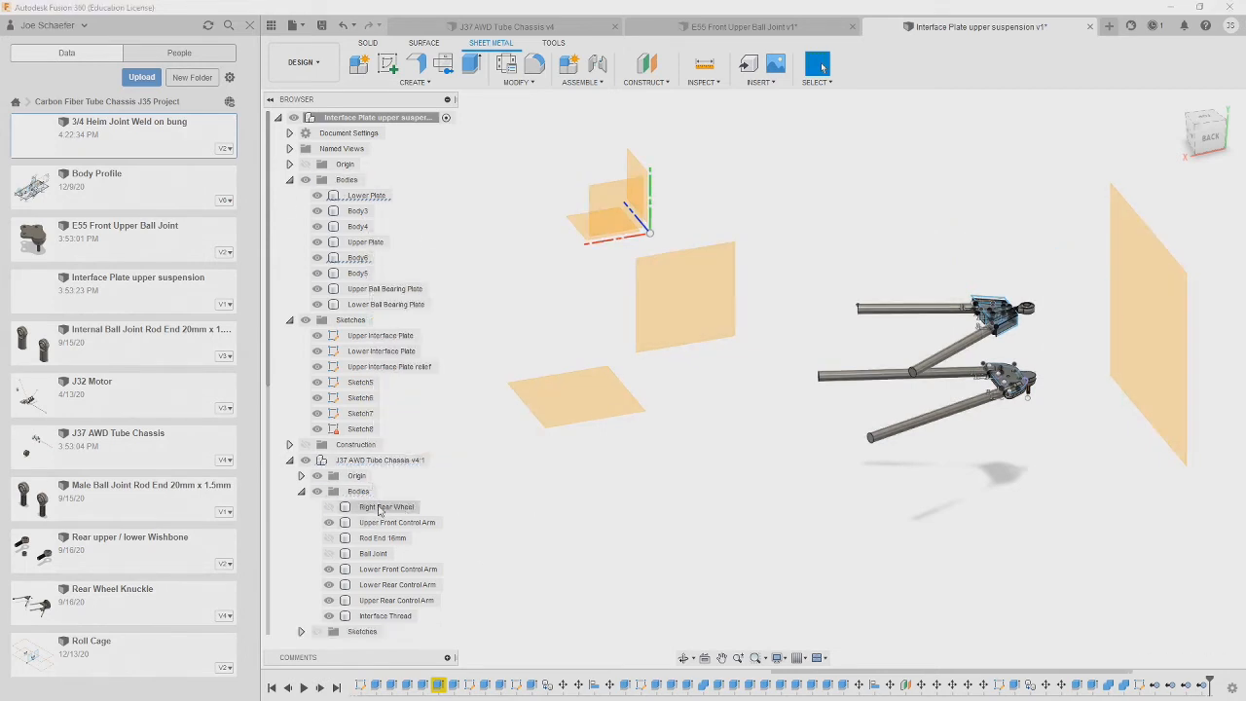
right_click(384, 506)
click(375, 398)
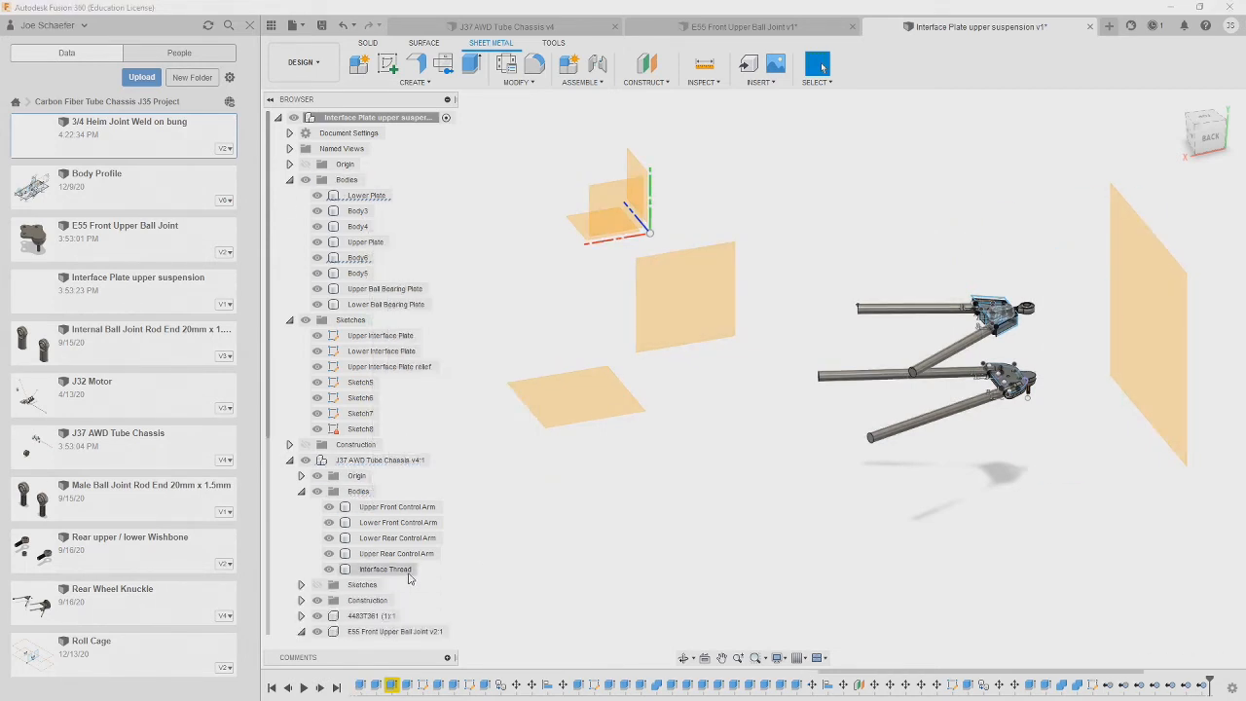
- Delete all construction planes, Plane1 and Plane4 to Plane7, from the J37 chassis component
scroll(341, 565, down, 2)
click(300, 507)
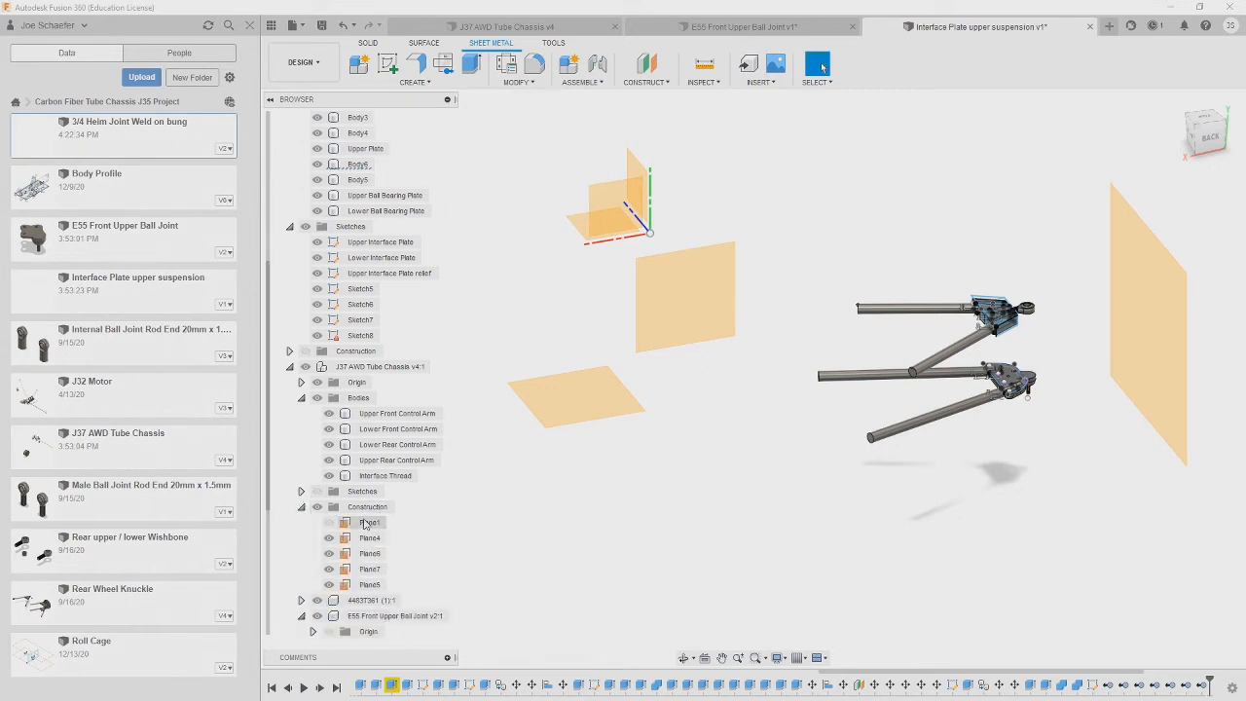
click(366, 523)
shift+click(370, 584)
key(Delete)
key(Return)
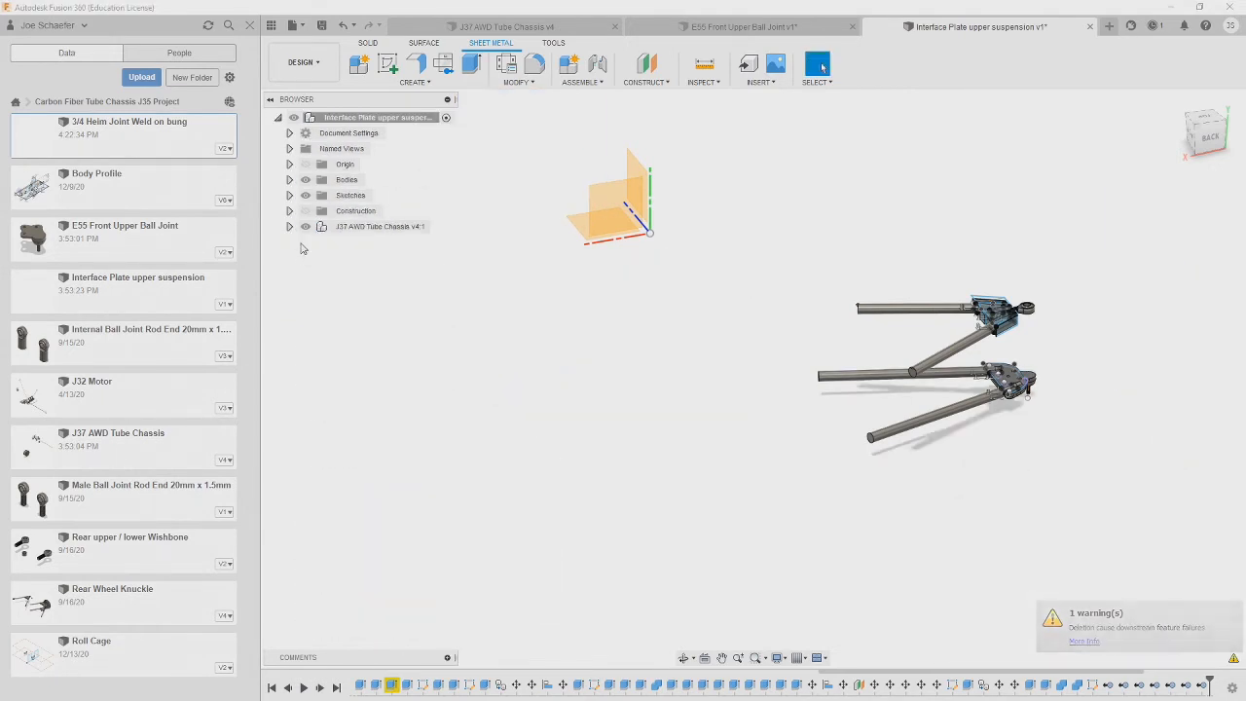
- Delete the sketches and canvases inside the E55 Front Upper Ball Joint component and collapse its browser tree
right_click(343, 474)
click(408, 361)
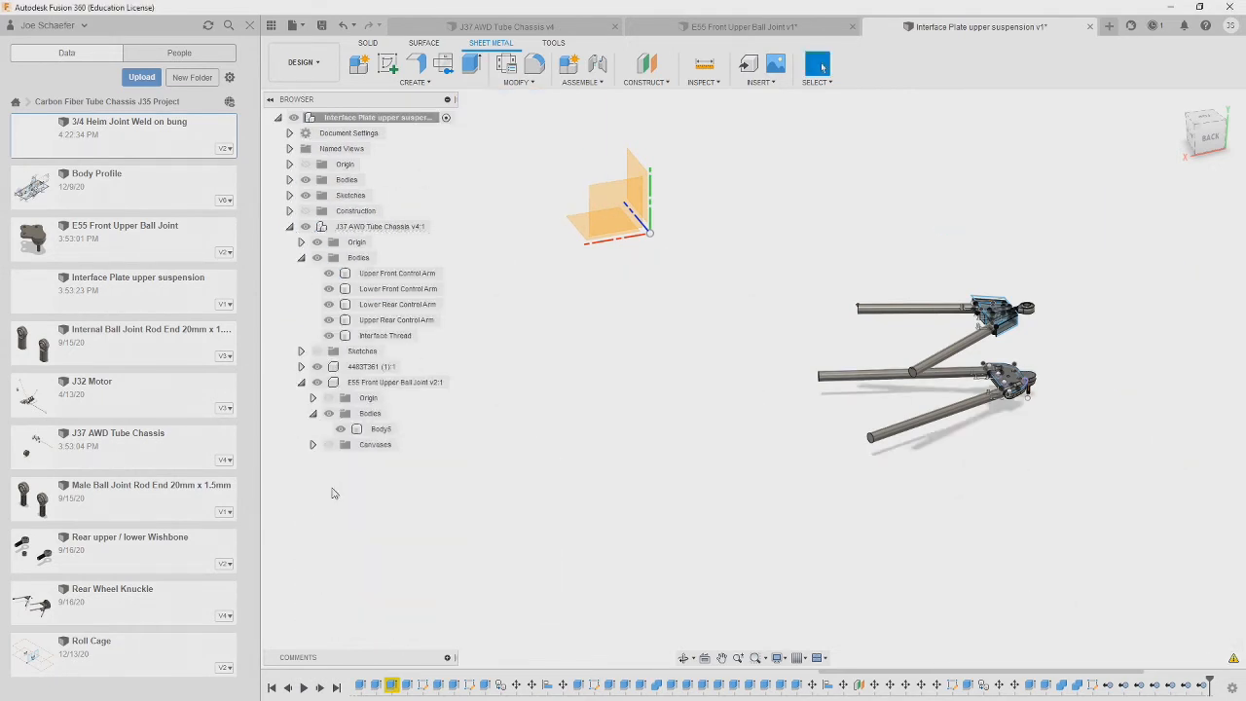
right_click(362, 454)
click(425, 485)
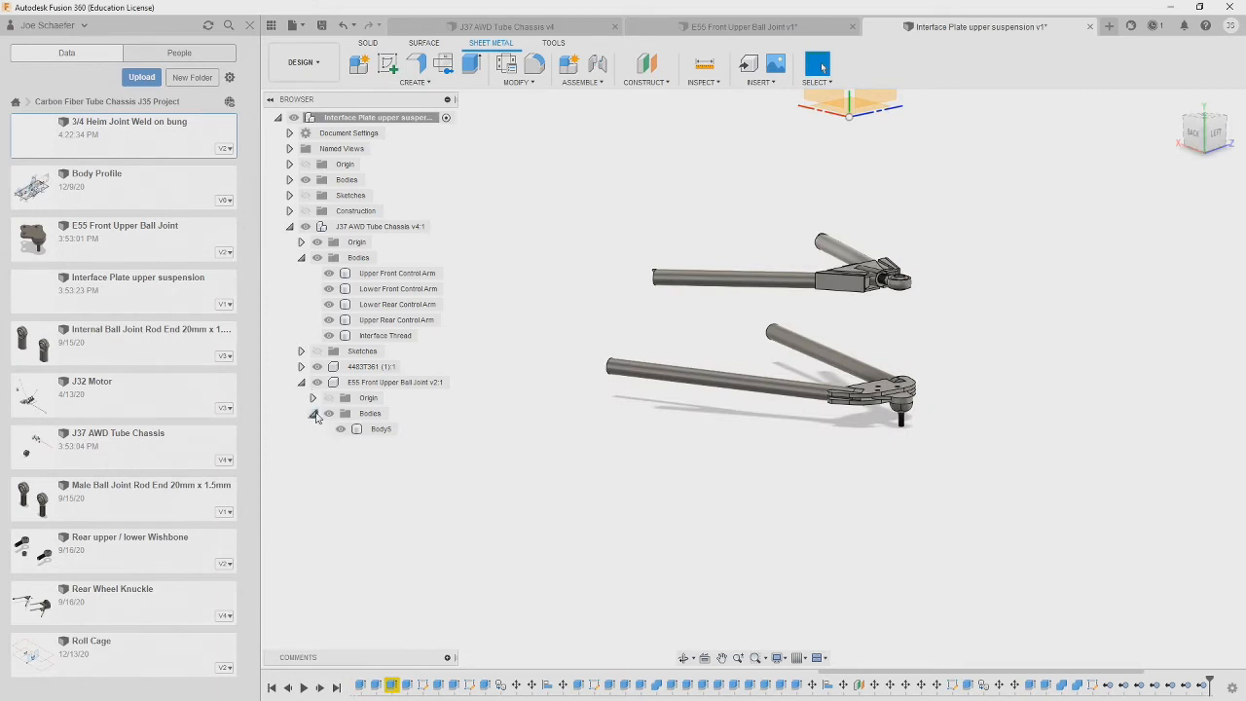
click(301, 258)
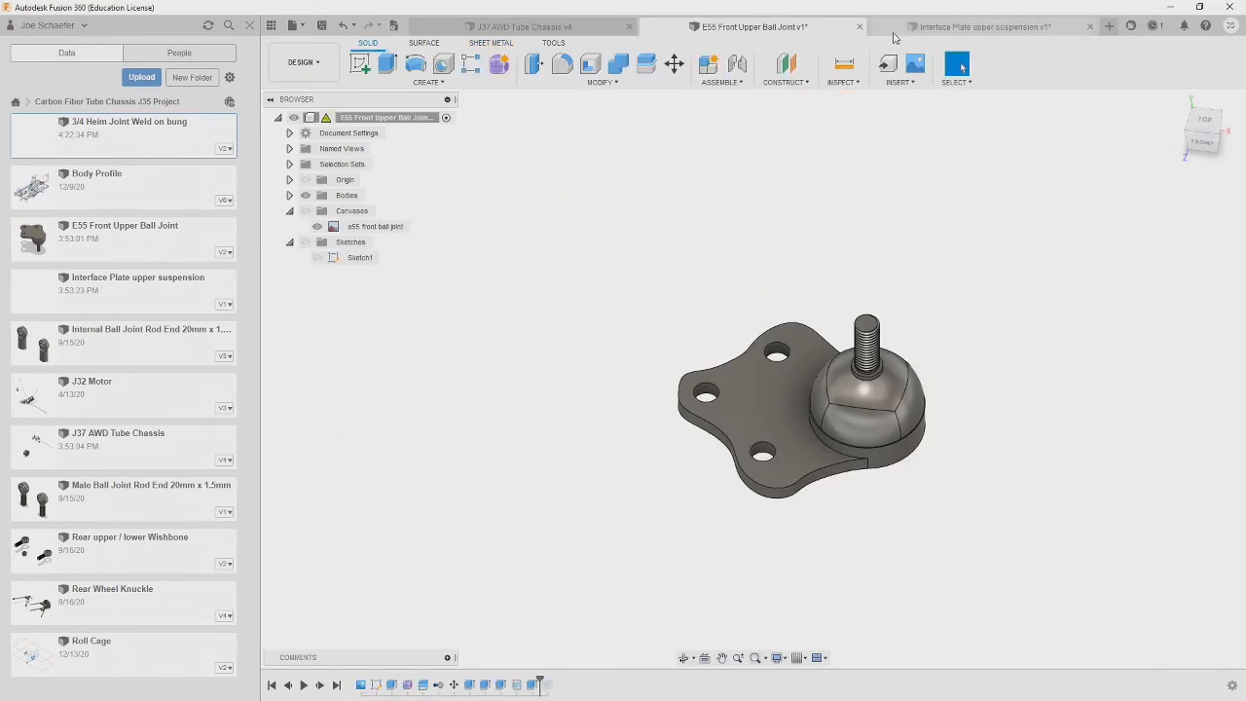
- Switch to the J37 AWD Tube Chassis document and unhide its car body, seat, drivetrain, steering and wheel assembly bodies
click(165, 294)
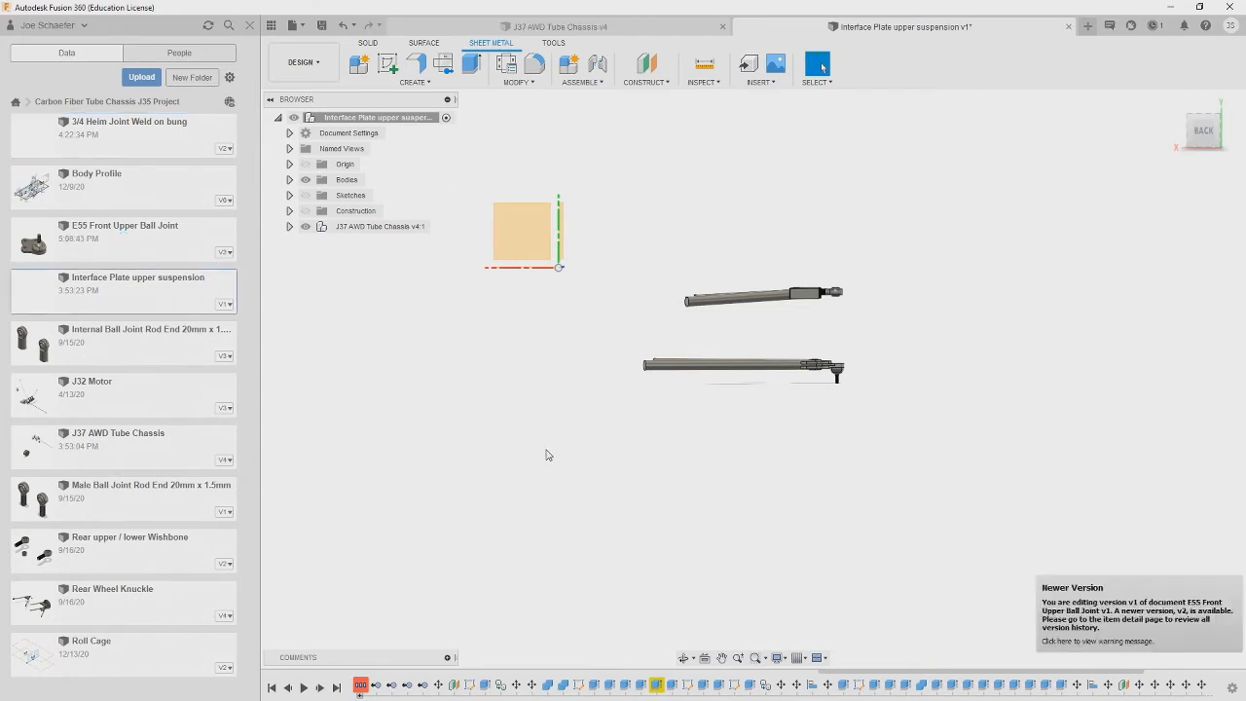
click(572, 27)
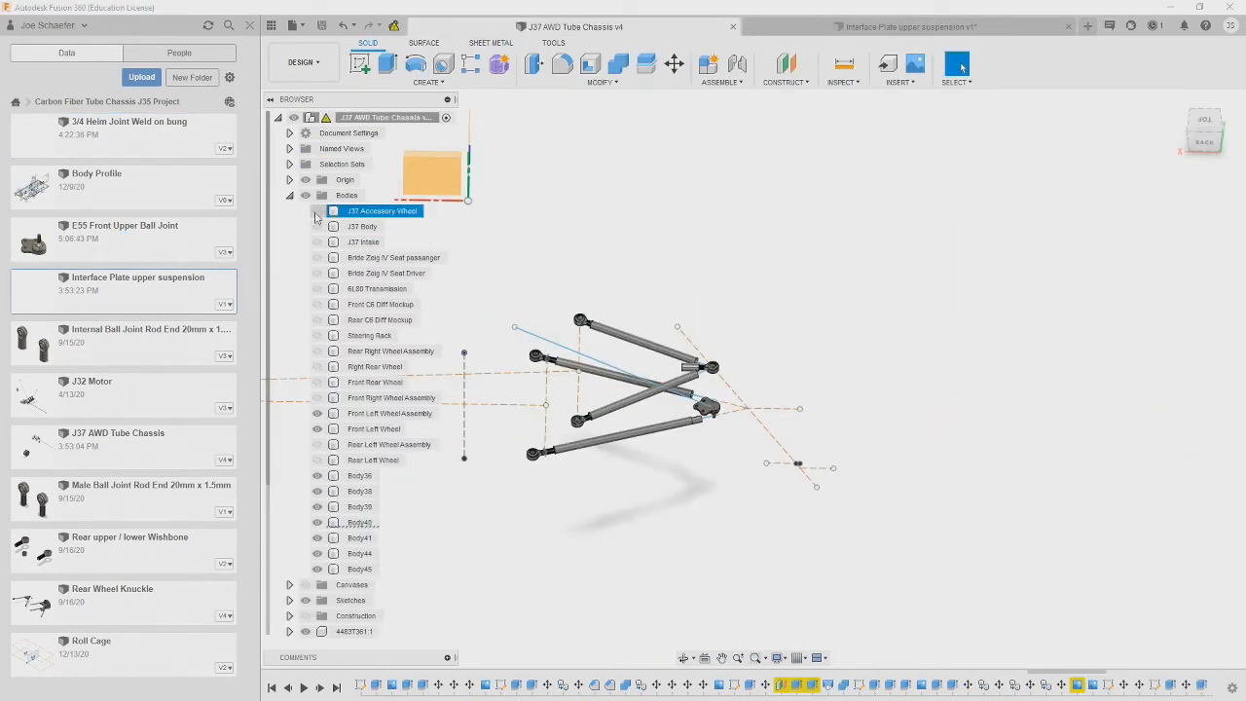
drag(316, 211, 347, 465)
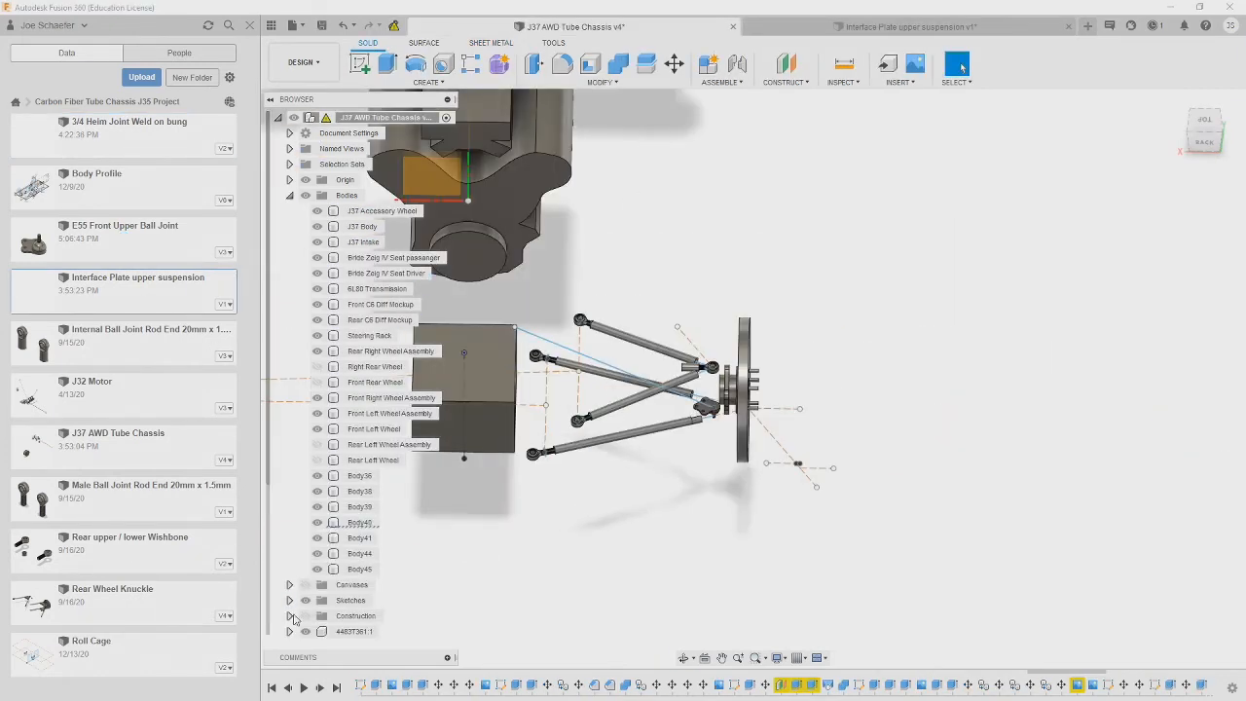
click(289, 631)
scroll(319, 465, up, 3)
- Rename the Interface Plate upper suspension design as "Interface Plates upper and lower suspension"
right_click(170, 282)
click(172, 292)
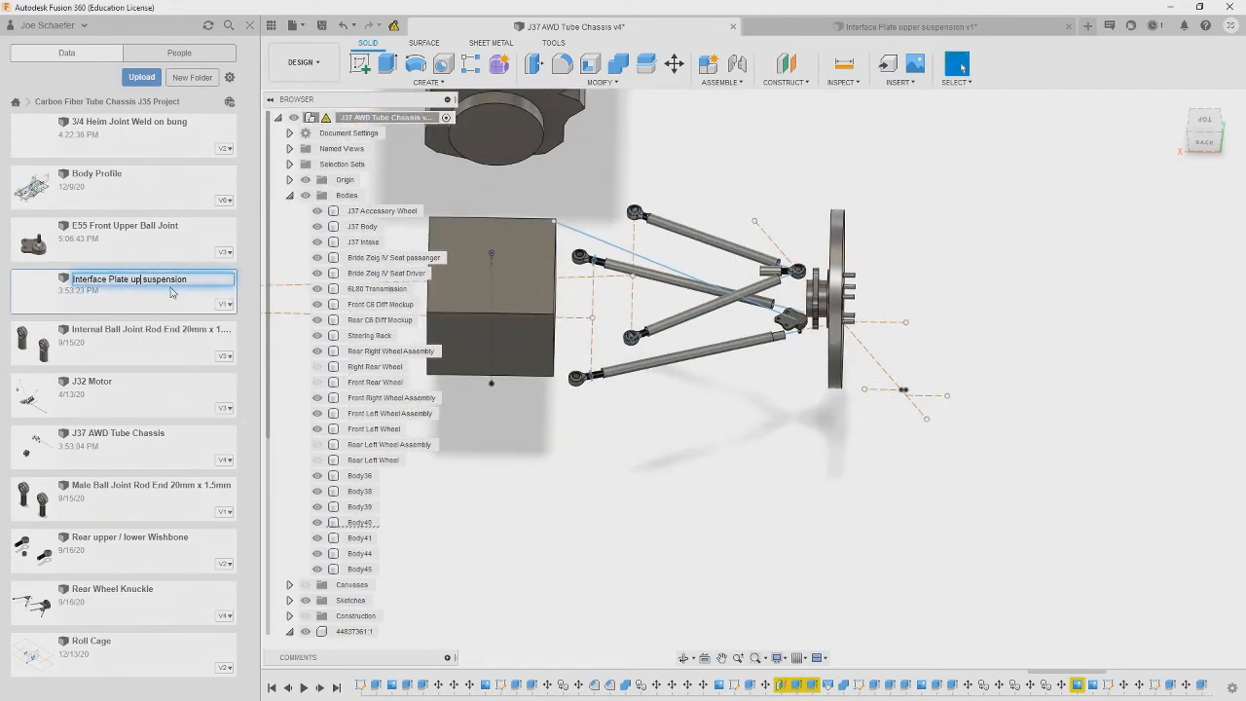
text(and lower)
key(Return)
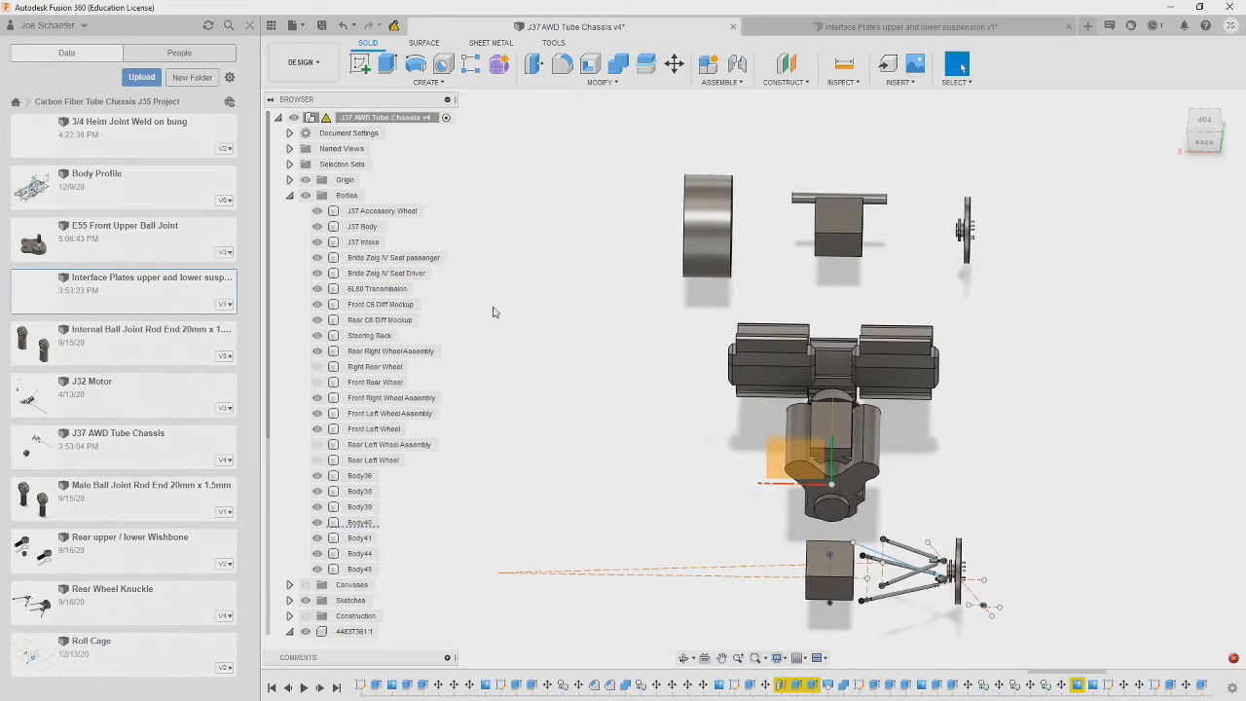
- Close the Interface Plates upper and lower suspension document and return to the chassis document
click(828, 21)
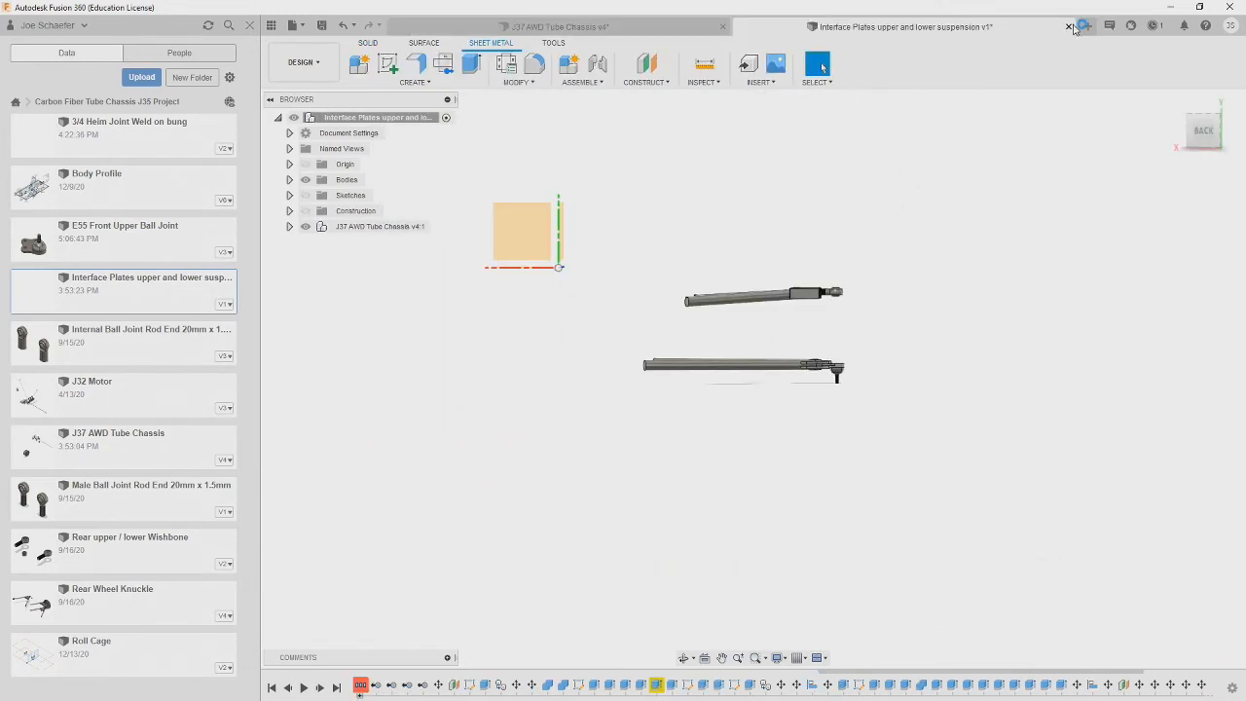
click(1068, 26)
- Break the link of the E55 Front Upper Ball Joint component in the chassis assembly
scroll(338, 584, down, 3)
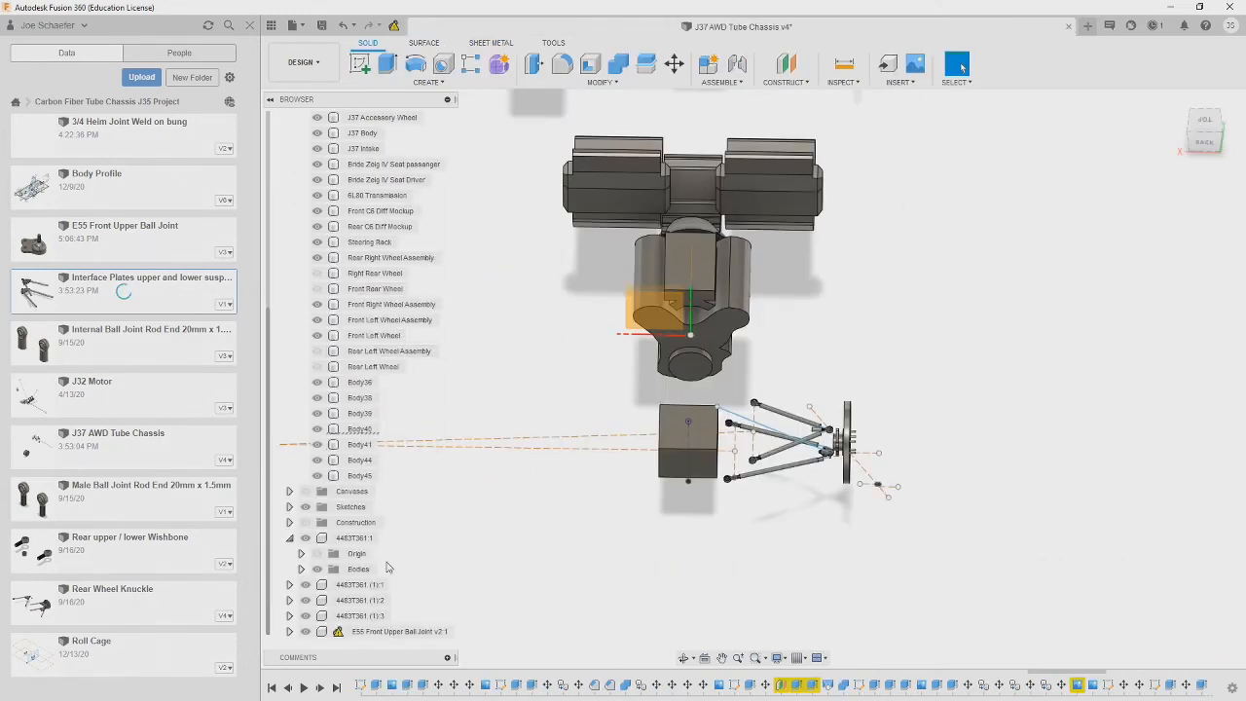
right_click(345, 630)
click(526, 486)
right_click(345, 631)
click(424, 485)
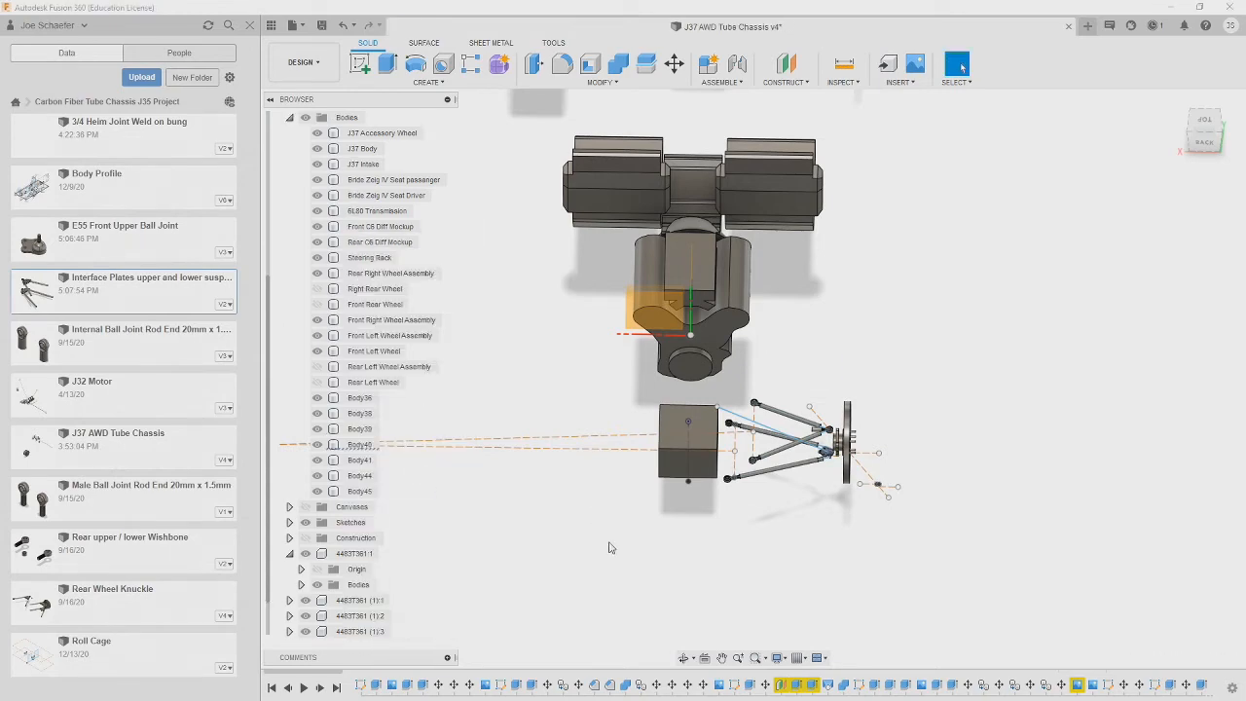
- Rename the ball joint component's Body5 as "E55 Front Upper Ball Joint" and collapse the component
scroll(827, 452, up, 8)
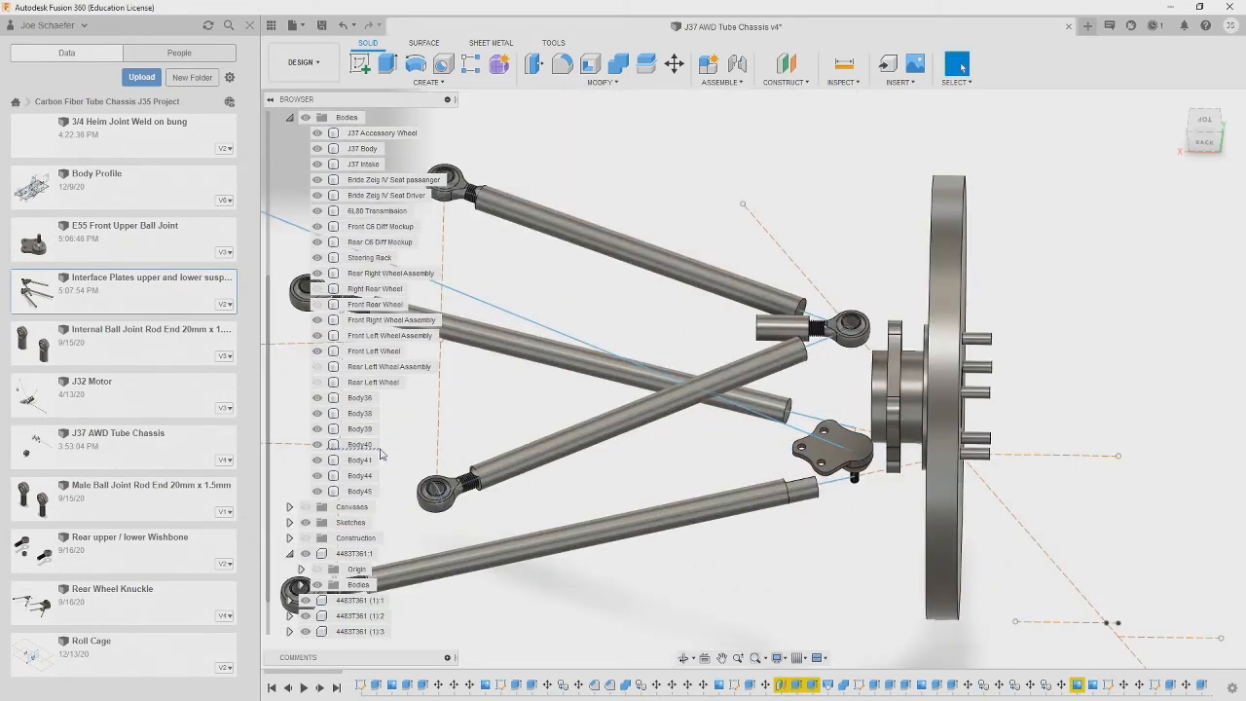
scroll(358, 397, down, 1)
click(289, 630)
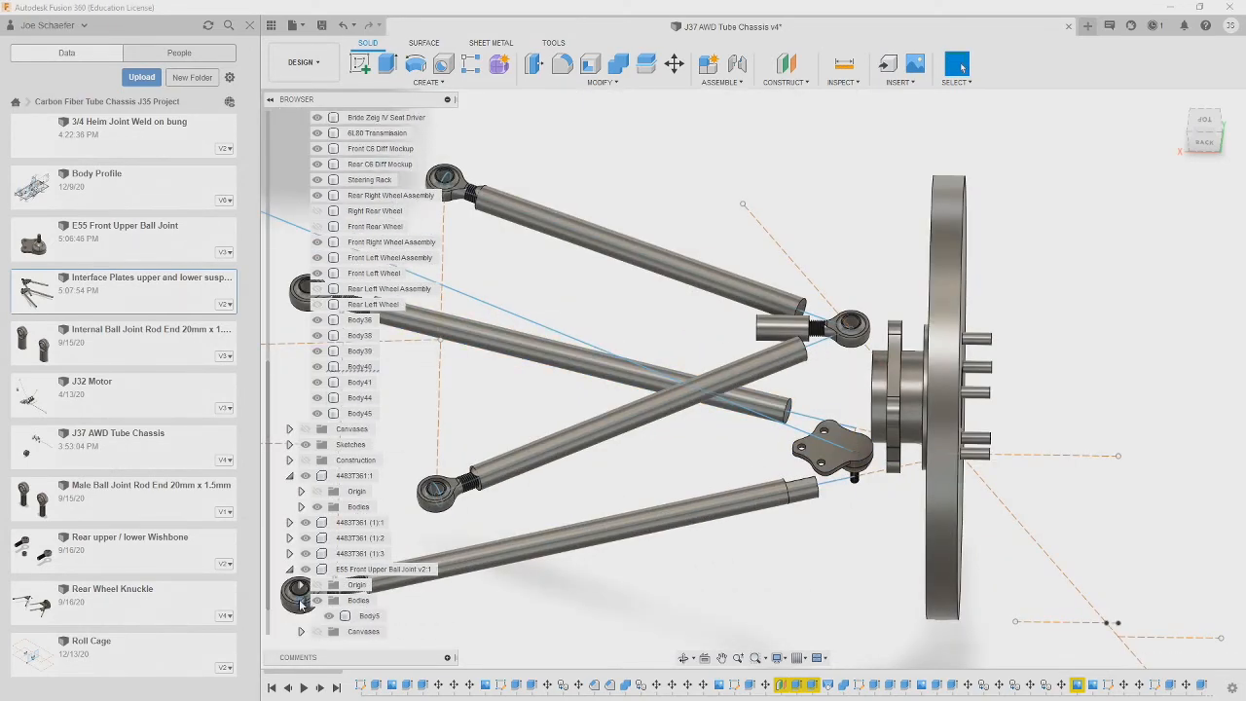
click(837, 454)
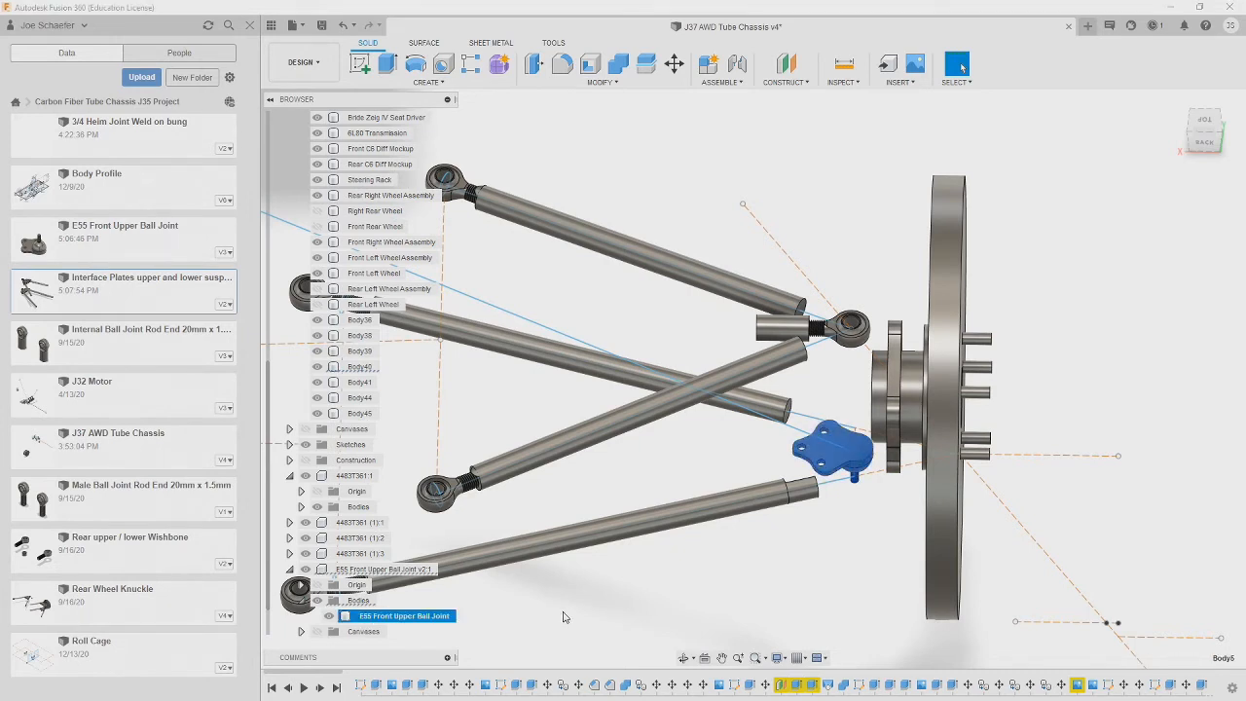
click(289, 569)
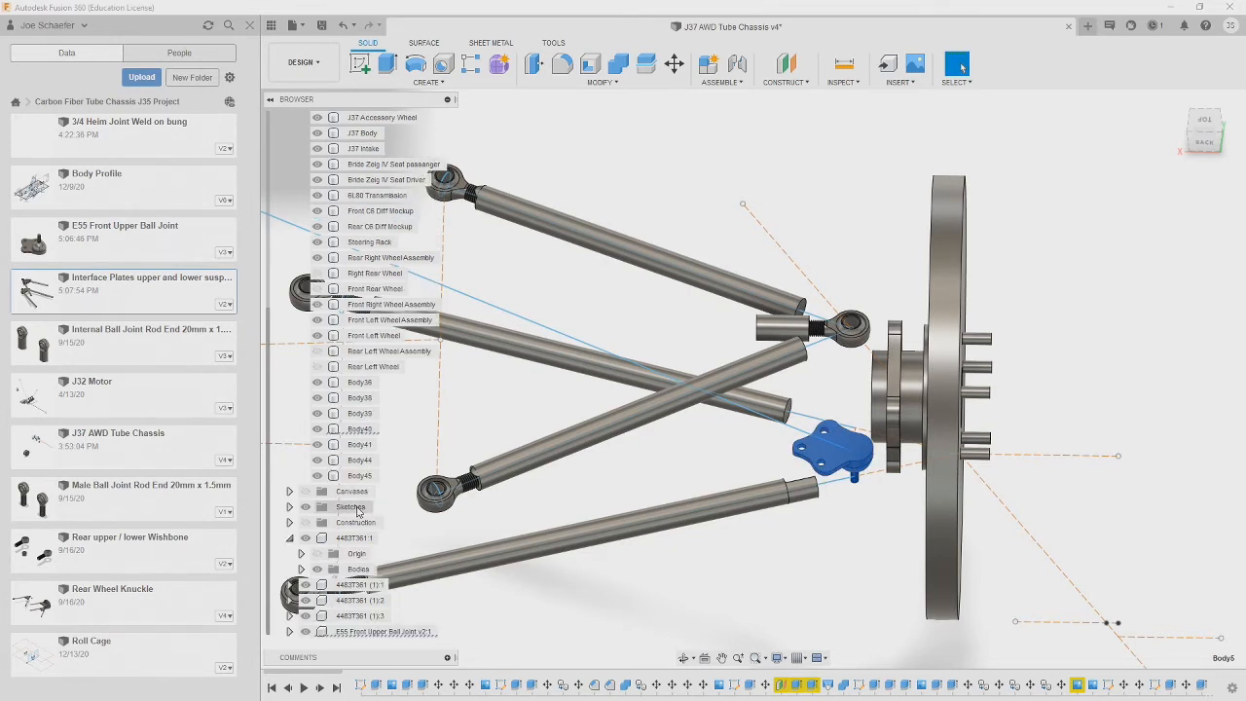
click(773, 540)
- Insert the Interface Plates upper and lower suspension design into the chassis assembly at its default position and select the new component
scroll(613, 478, down, 3)
middle_drag(609, 484, 815, 416)
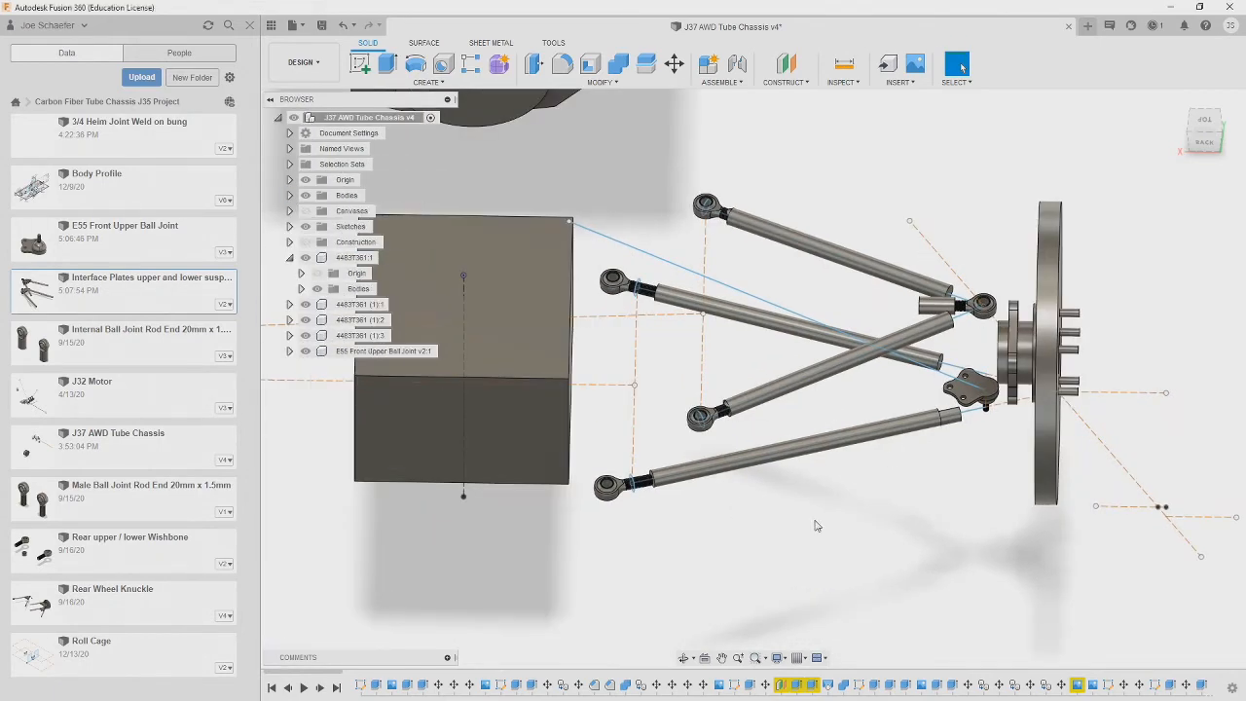
scroll(781, 508, up, 4)
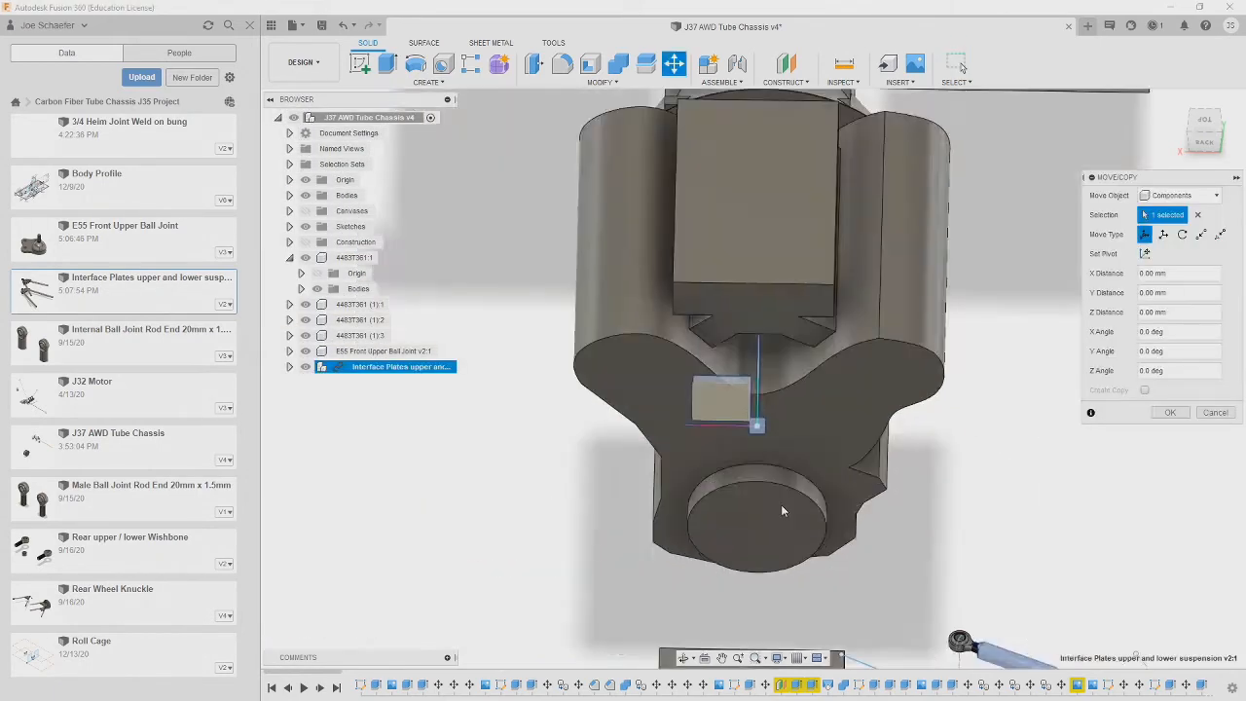
shift+middle_drag(782, 508, 707, 520)
scroll(706, 520, down, 3)
click(1170, 413)
click(356, 367)
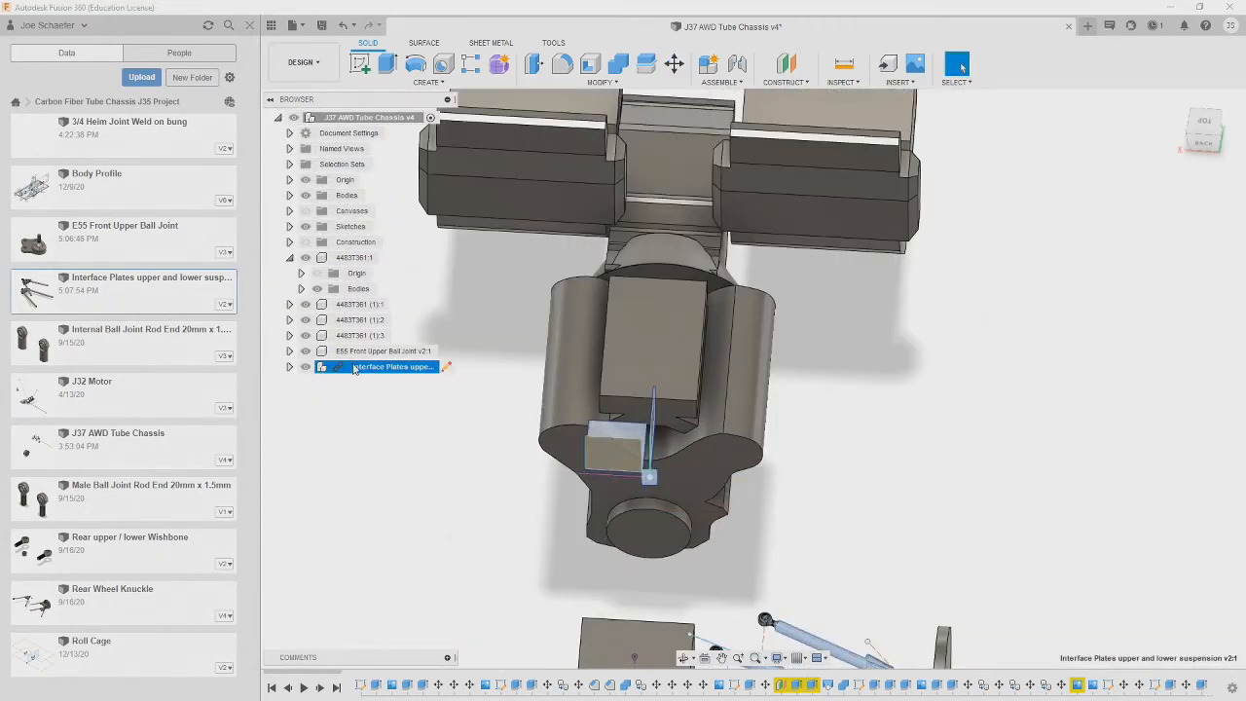
- Expand the inserted Interface Plates component and select its bodies from Upper Plate through Lower Ball Bearing Plate
click(290, 367)
click(302, 398)
click(378, 414)
shift+click(401, 523)
- Hide the J37 Body, J37 Intake and J37 Accessory Wheel bodies in the chassis assembly
click(290, 196)
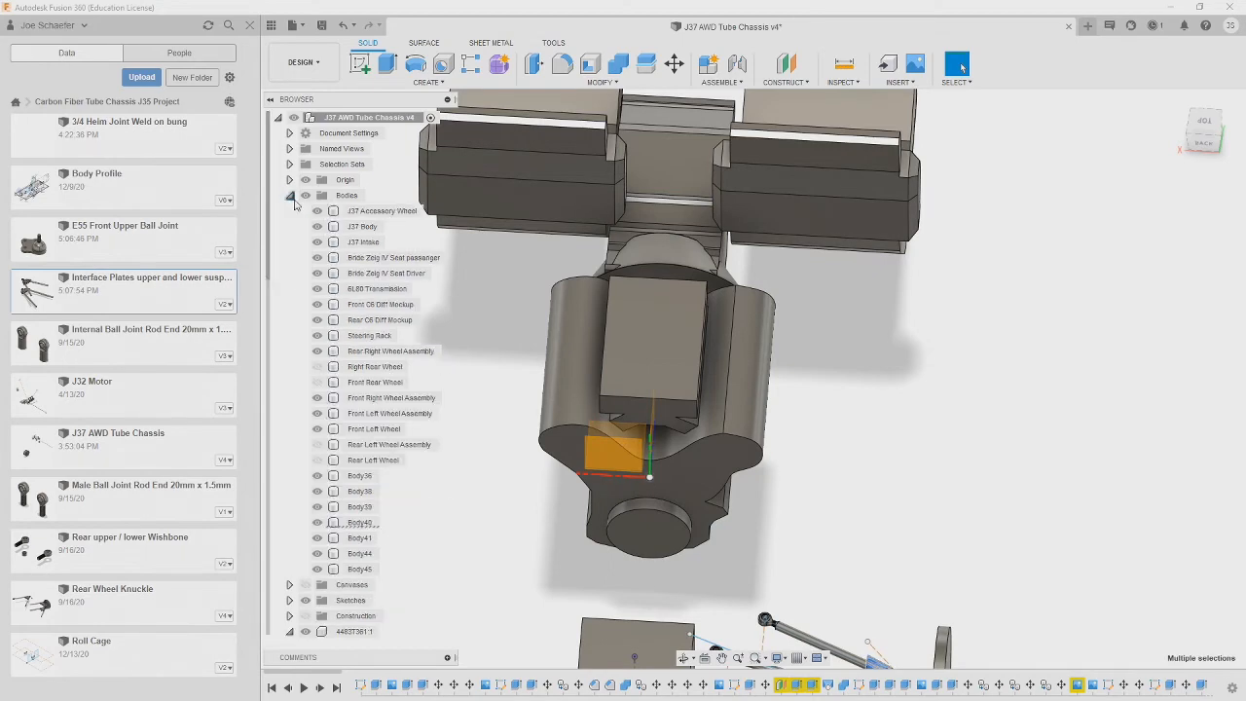
click(316, 227)
click(316, 243)
click(316, 211)
scroll(639, 430, up, 3)
scroll(876, 236, down, 4)
click(290, 195)
shift+middle_drag(906, 569, 769, 658)
middle_drag(769, 658, 607, 442)
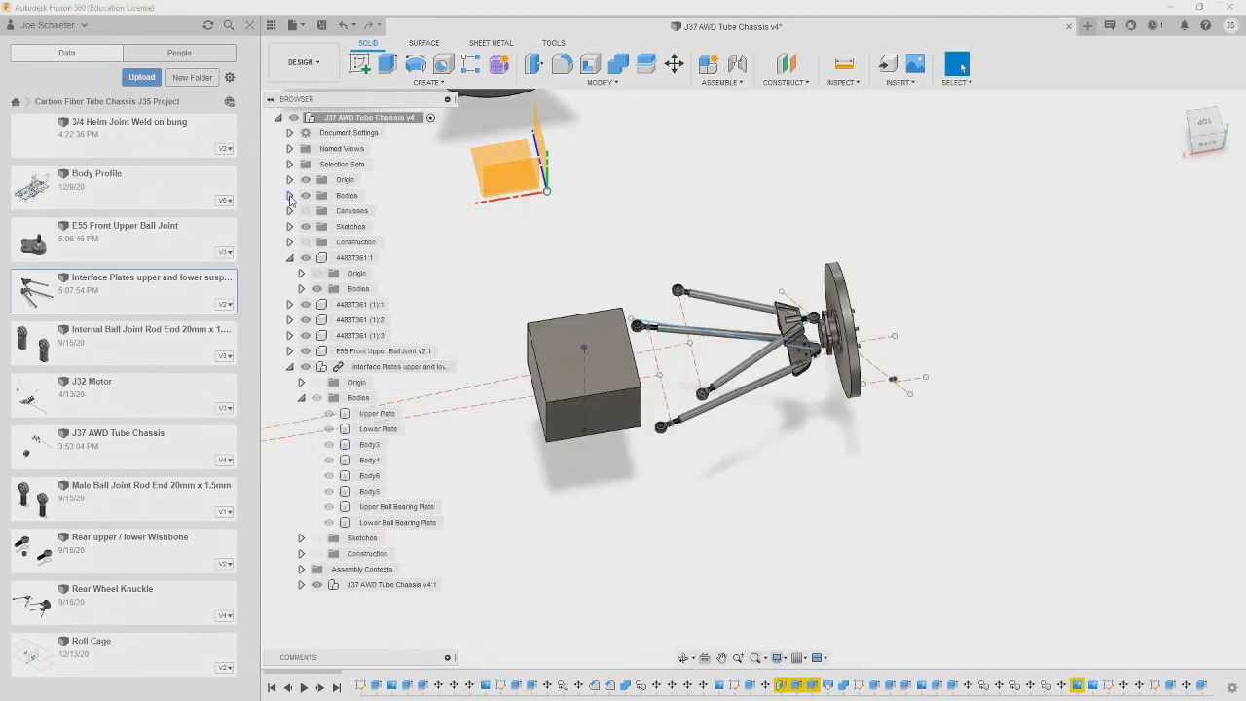
- Remove Body36 and Body40 from the chassis assembly's bodies
click(289, 195)
scroll(628, 439, up, 3)
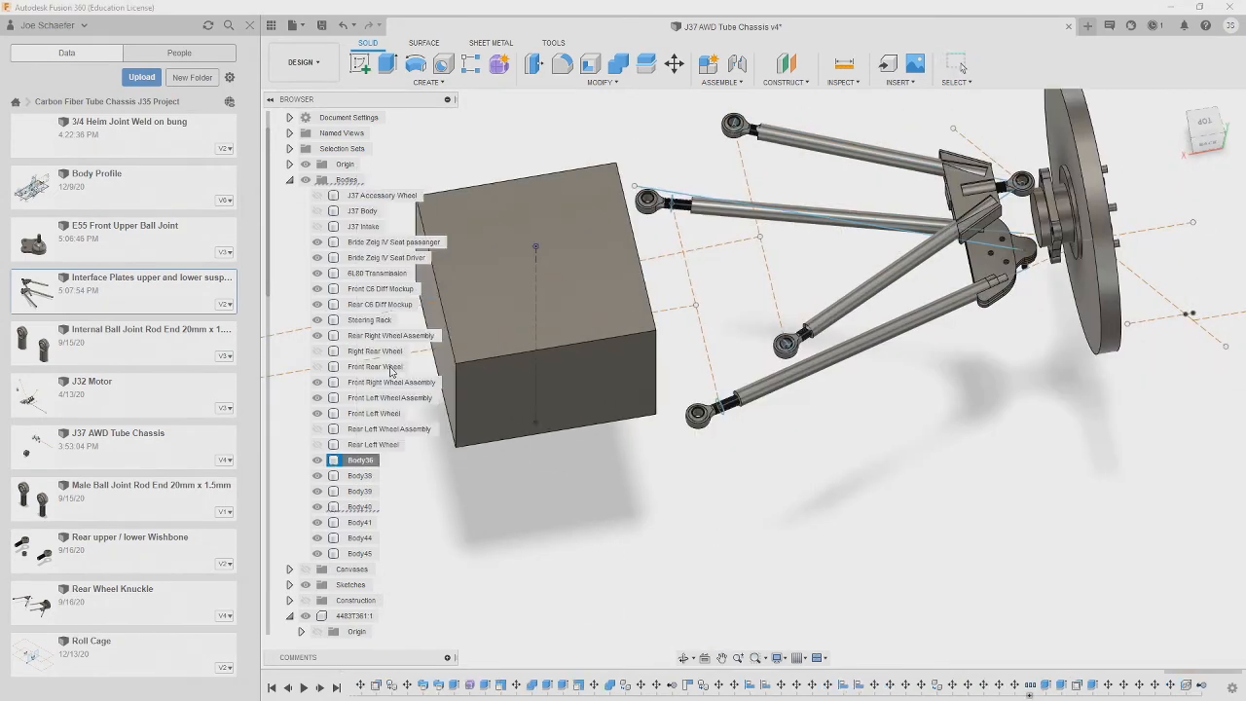
right_click(348, 493)
click(378, 390)
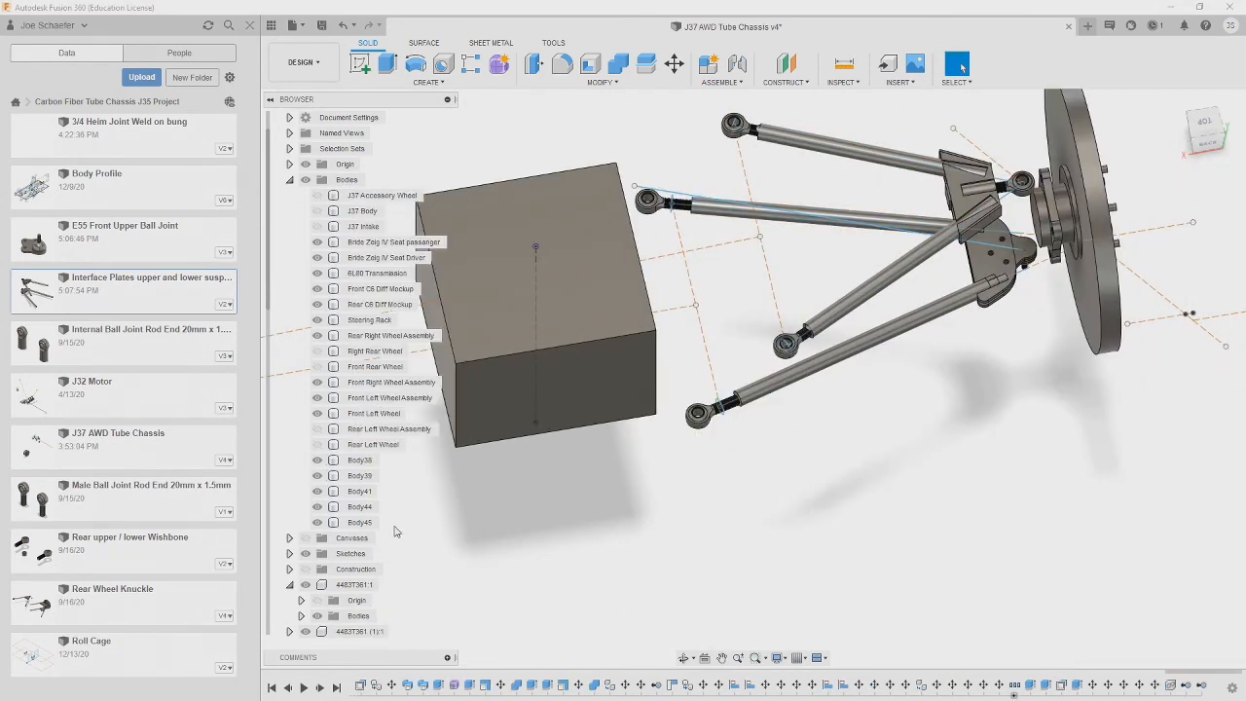
- Remove Body41, Body44 and Body45 from the chassis assembly's bodies
right_click(348, 493)
click(377, 390)
right_click(361, 492)
click(390, 390)
right_click(361, 493)
click(319, 492)
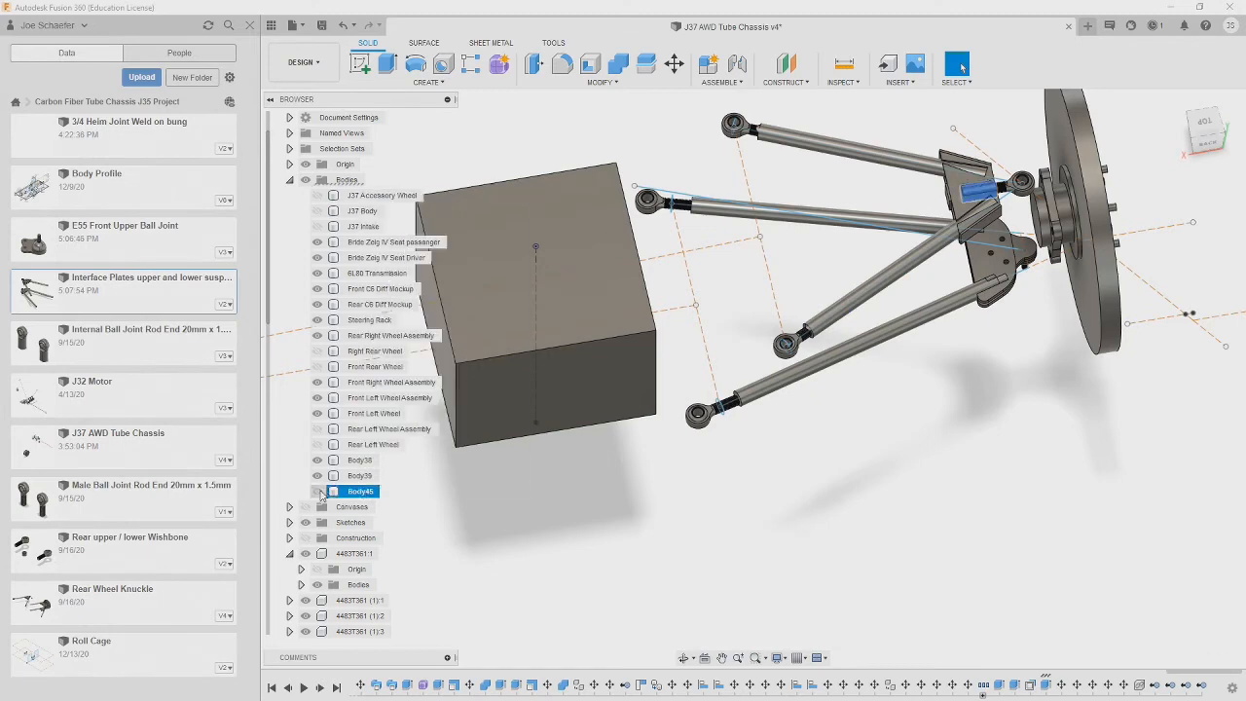
click(319, 492)
right_click(361, 492)
click(399, 389)
click(321, 478)
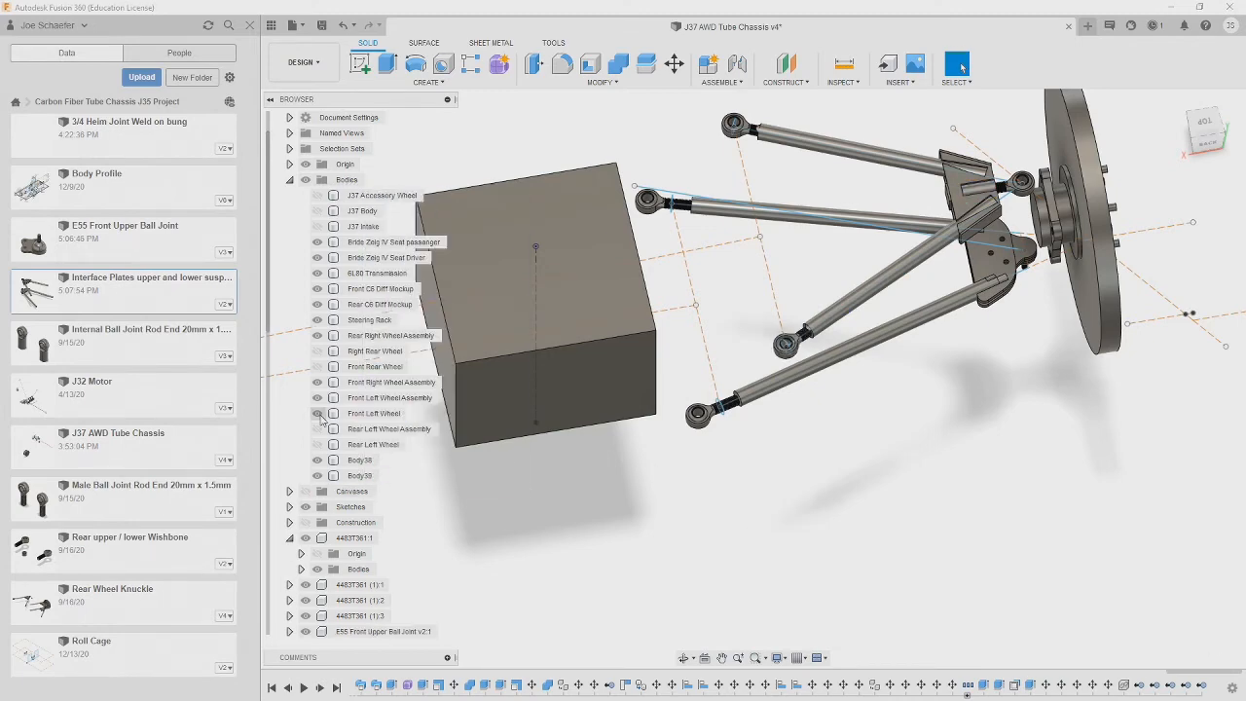
- Rename the Front Rear Wheel body as "Front Right Wheel" and leave it hidden
scroll(320, 430, up, 6)
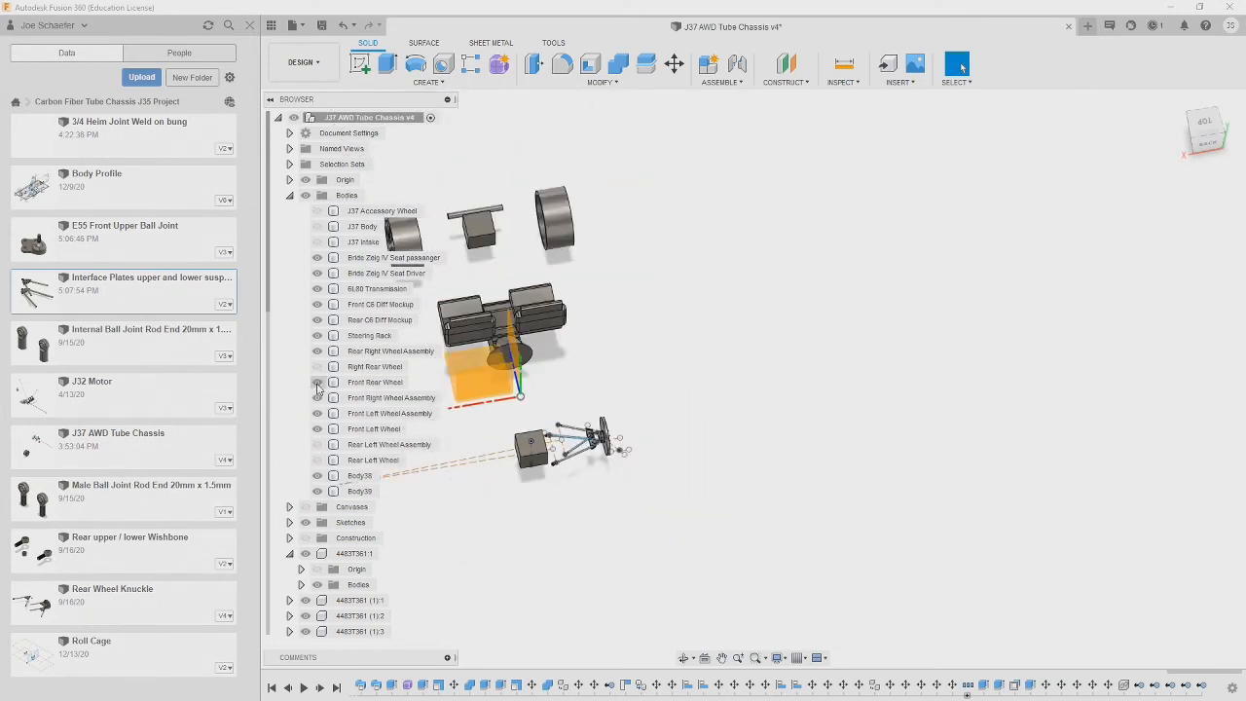
double_click(376, 383)
click(318, 383)
click(317, 383)
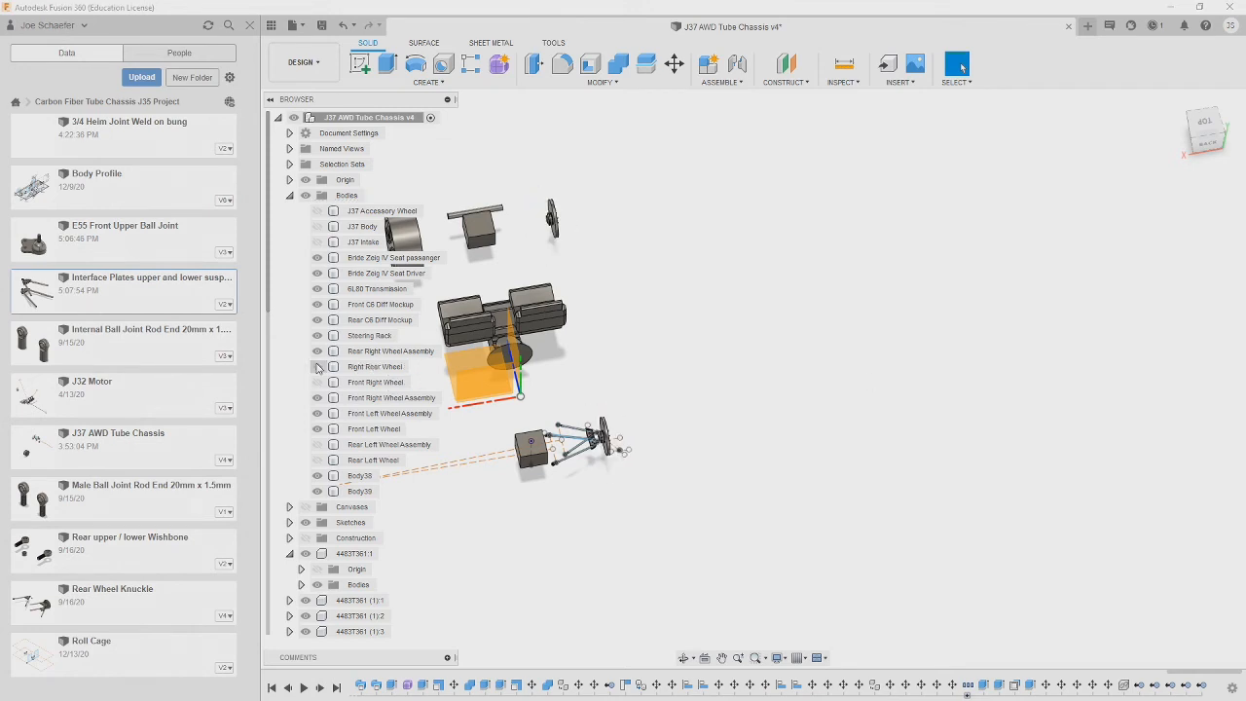
- Examine the bodies inside the 4483T361 (1) components, toggling visibility to identify what each one is
scroll(477, 565, down, 3)
scroll(354, 558, down, 2)
scroll(559, 502, down, 3)
scroll(559, 502, down, 2)
scroll(330, 540, down, 3)
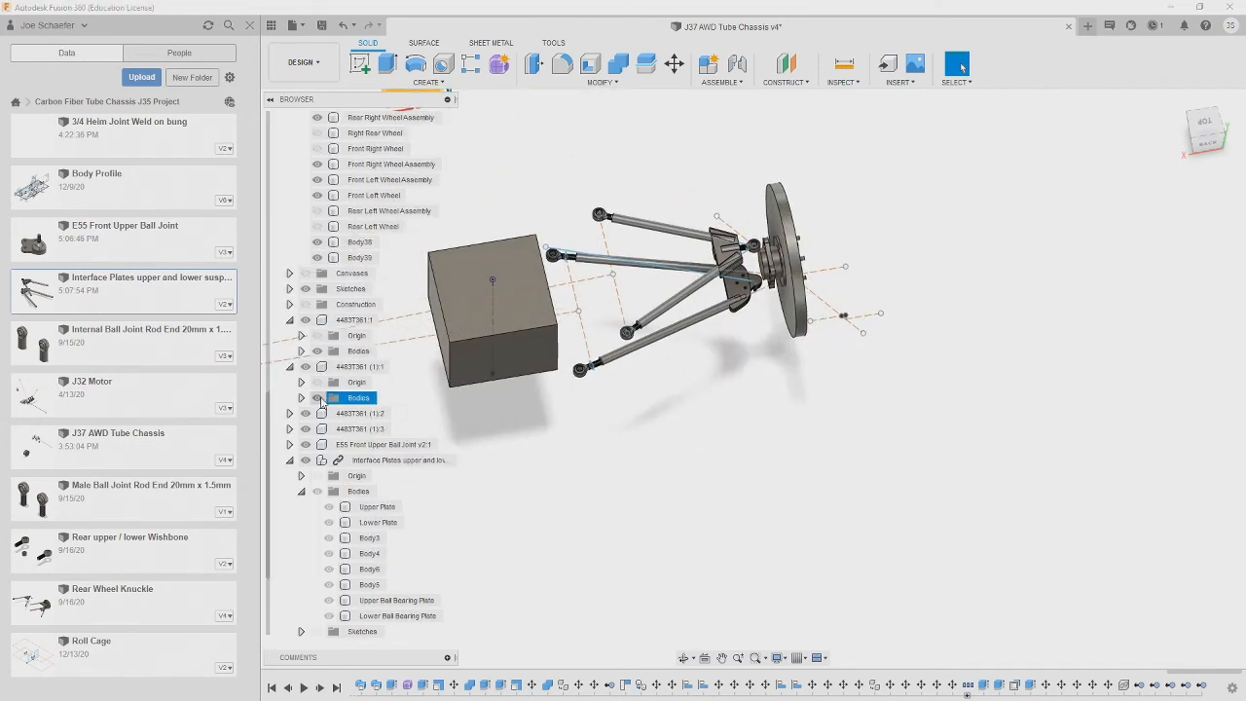
click(290, 414)
click(302, 445)
click(329, 476)
click(329, 476)
click(290, 413)
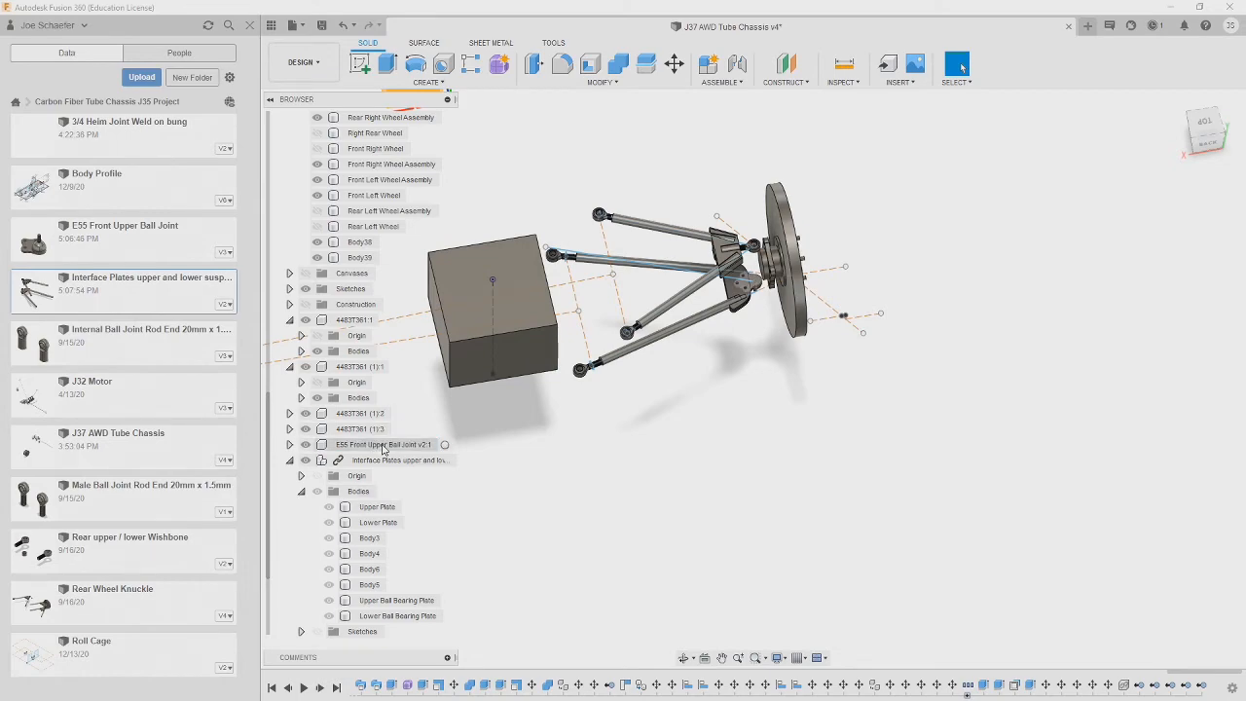
- Examine the contents of the J37 AWD Tube Chassis component nested inside the Interface Plates component
scroll(382, 449, down, 1)
scroll(759, 331, up, 3)
middle_drag(662, 258, 689, 475)
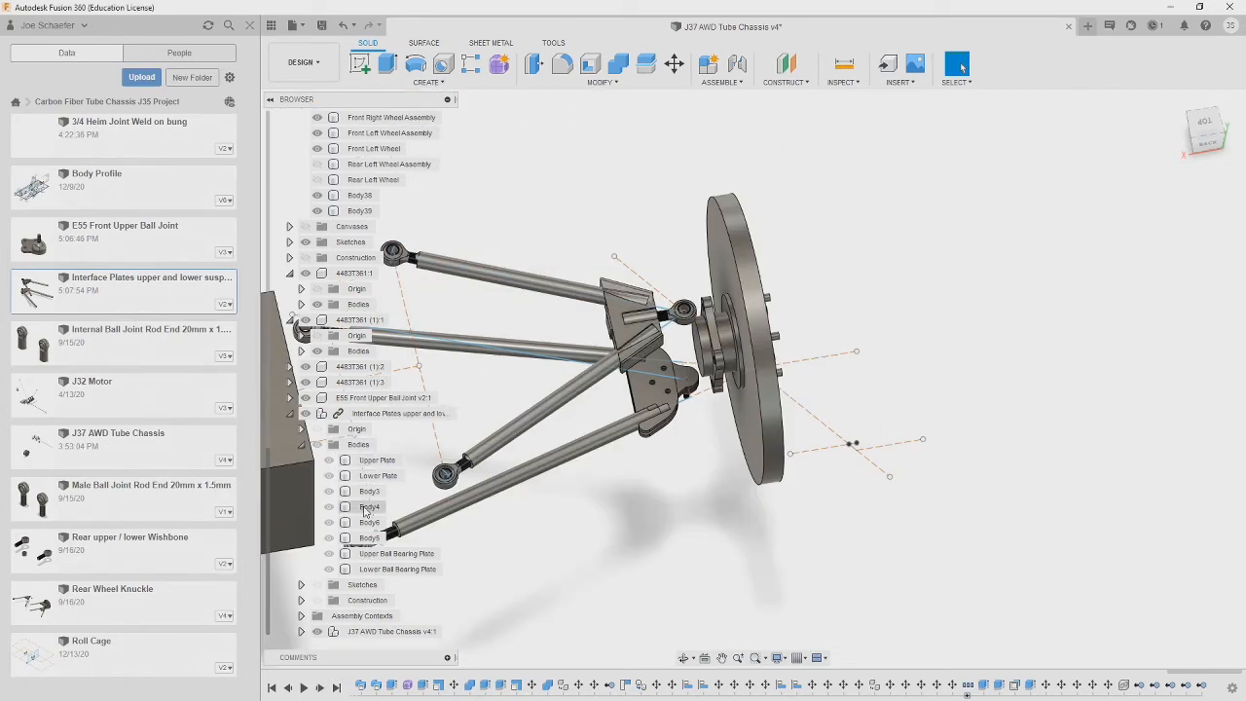
middle_drag(490, 620, 592, 540)
click(302, 632)
scroll(347, 605, down, 2)
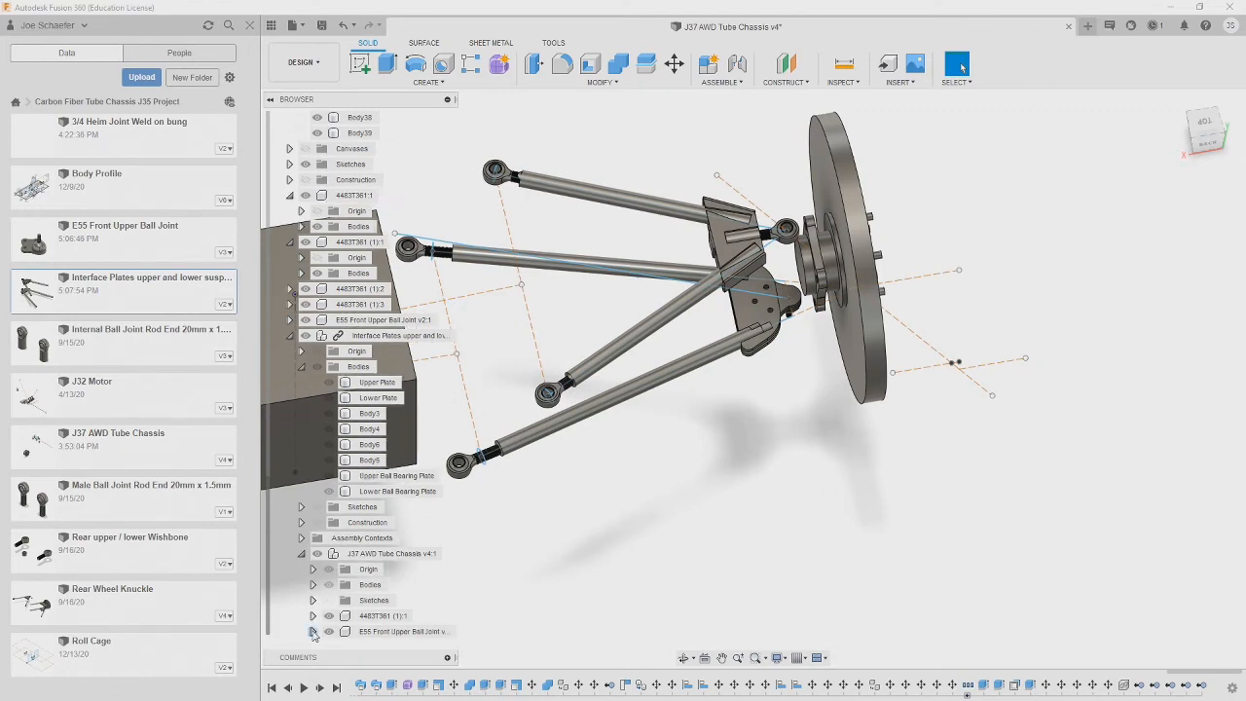
- Remove the separate E55 Front Upper Ball Joint component from the chassis assembly
shift+middle_drag(671, 540, 637, 465)
click(306, 320)
right_click(349, 320)
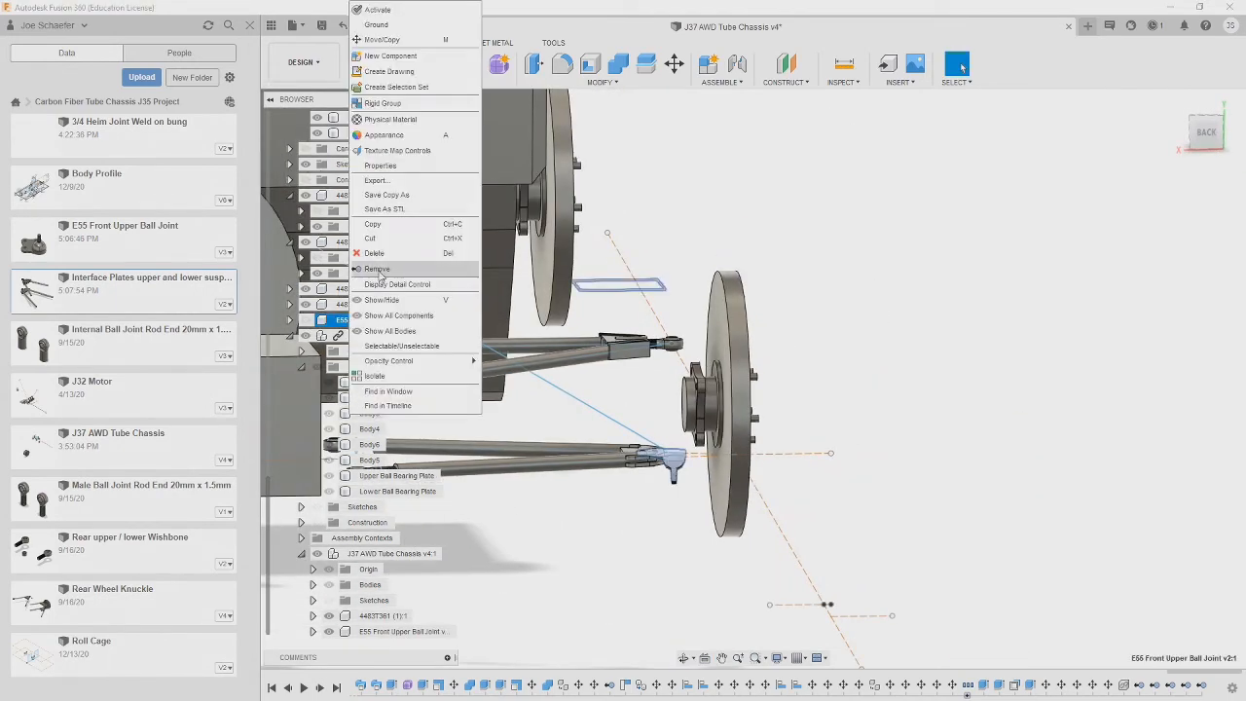
click(379, 270)
shift+middle_drag(681, 545, 776, 563)
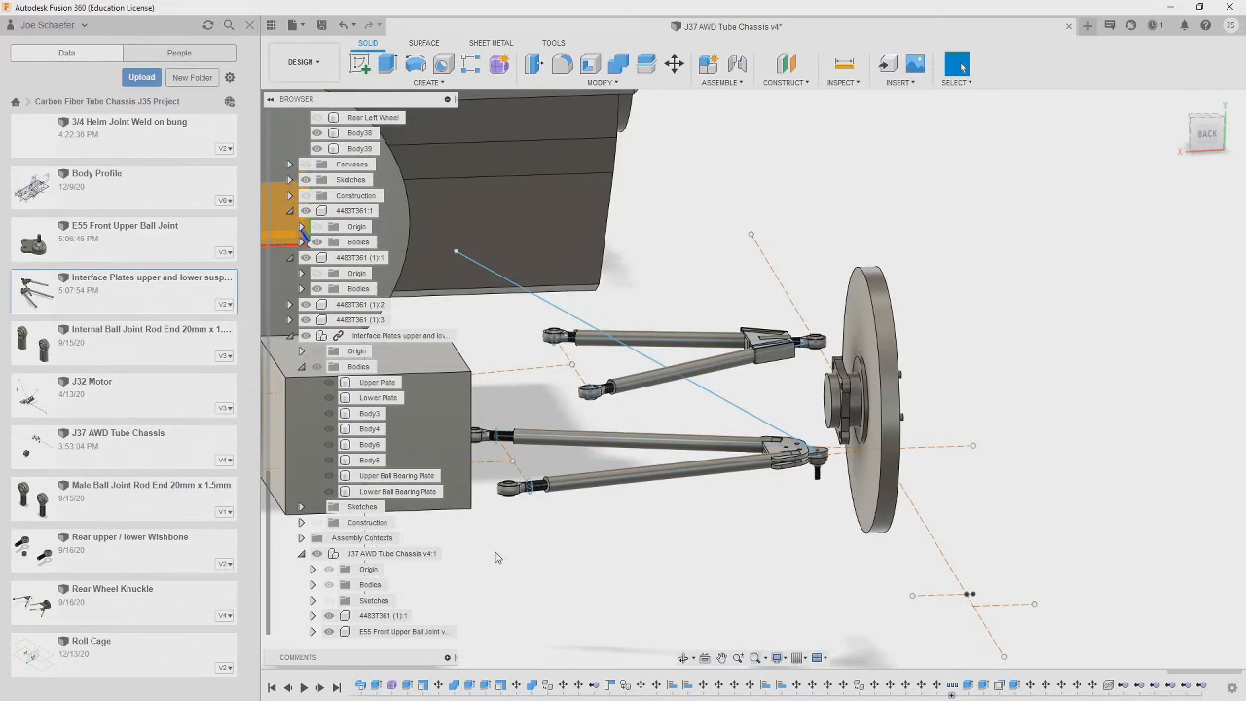
- Collapse the Interface Plates component, close the project file listing, and show every hidden chassis body
click(290, 335)
click(249, 25)
mouse_move(452, 523)
shift+middle_down()
mouse_move(489, 525)
mouse_move(471, 518)
shift+middle_up()
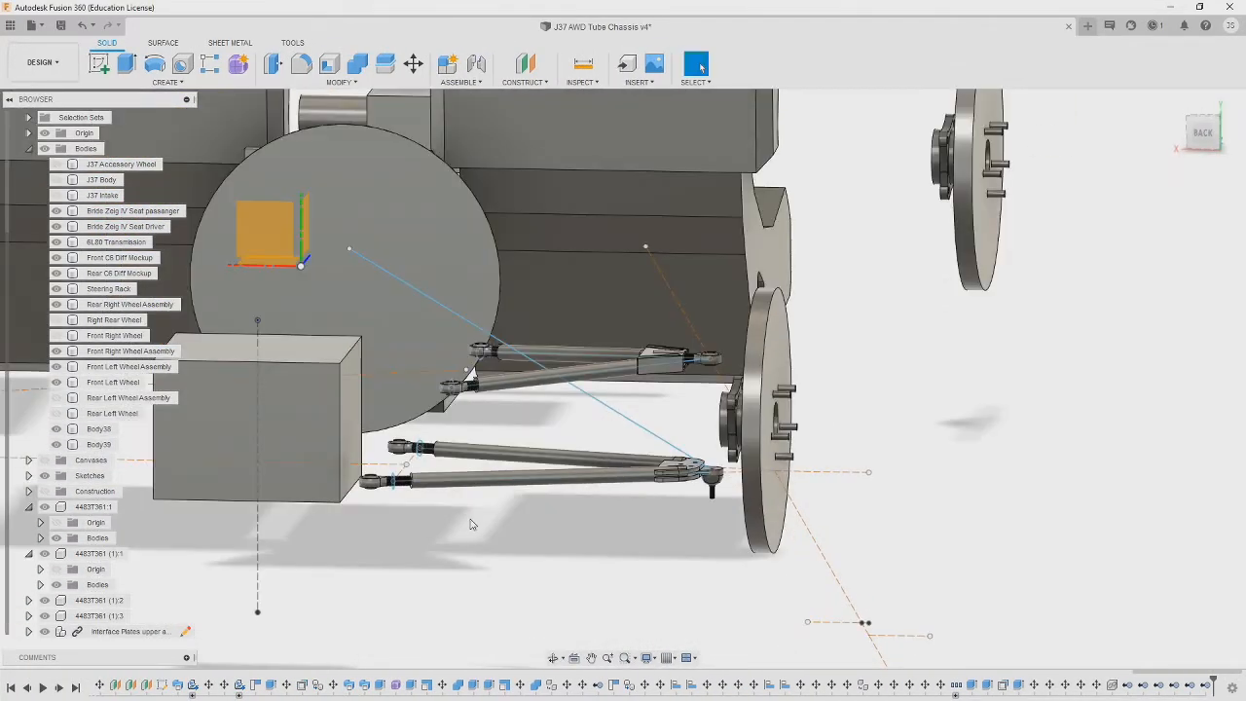
scroll(470, 524, down, 3)
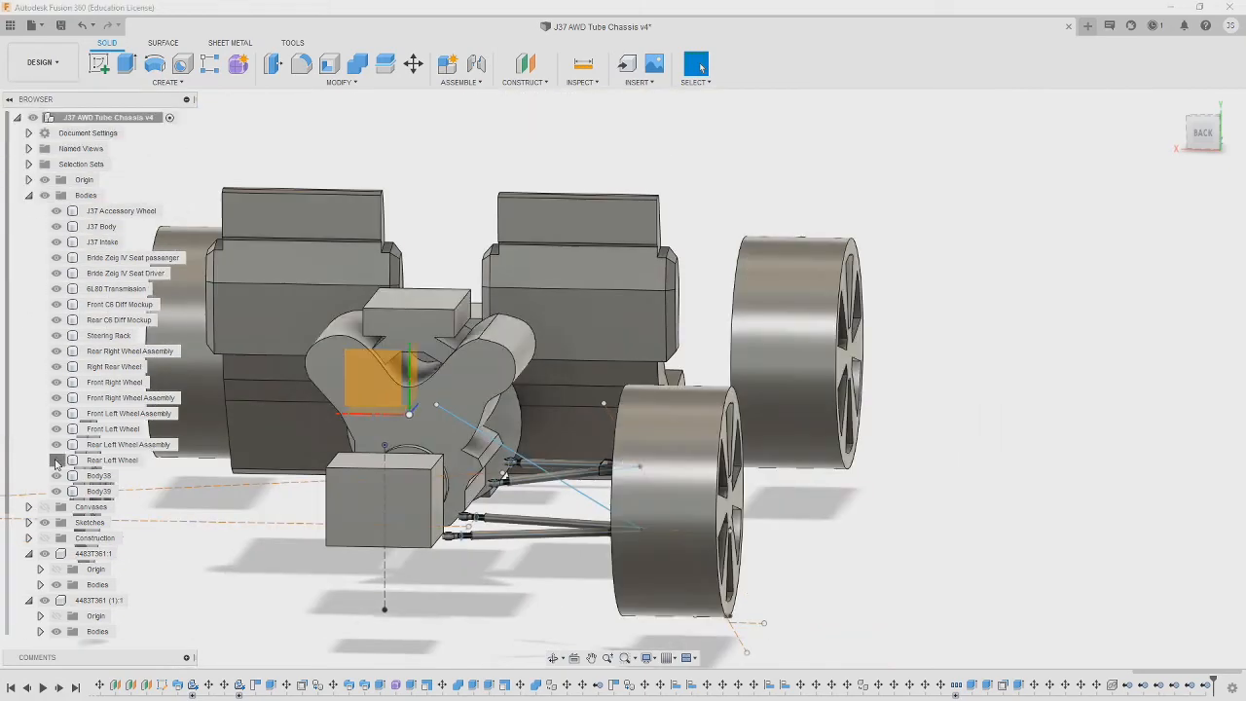
- Examine how the upper and lower suspension arms fit inside the right rear wheel from several angles
scroll(340, 574, down, 3)
shift+middle_drag(341, 555, 292, 608)
middle_drag(363, 486, 652, 248)
middle_drag(774, 477, 778, 410)
scroll(569, 369, down, 3)
mouse_move(730, 326)
shift+middle_down()
mouse_move(733, 289)
mouse_move(637, 328)
mouse_move(730, 356)
mouse_move(718, 267)
mouse_move(816, 406)
mouse_move(746, 319)
mouse_move(734, 341)
mouse_move(730, 331)
shift+middle_up()
scroll(731, 358, up, 5)
click(1207, 137)
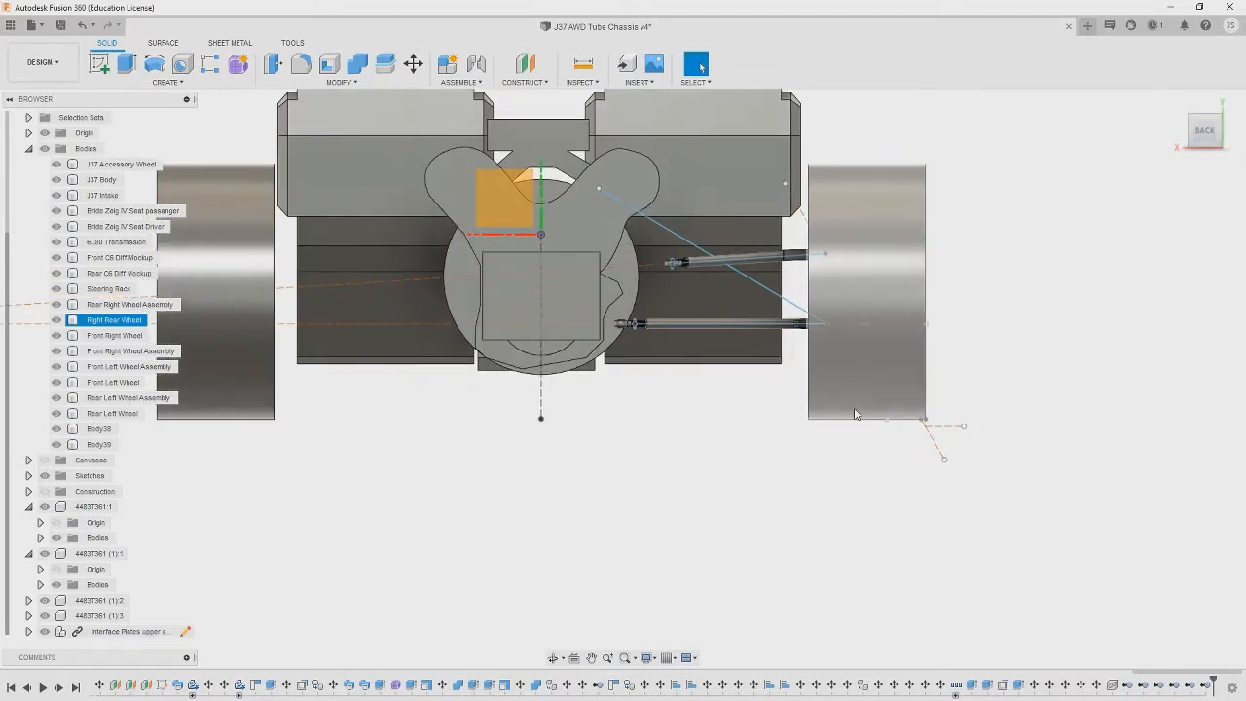
shift+middle_drag(851, 429, 734, 506)
scroll(613, 464, up, 3)
scroll(699, 471, up, 4)
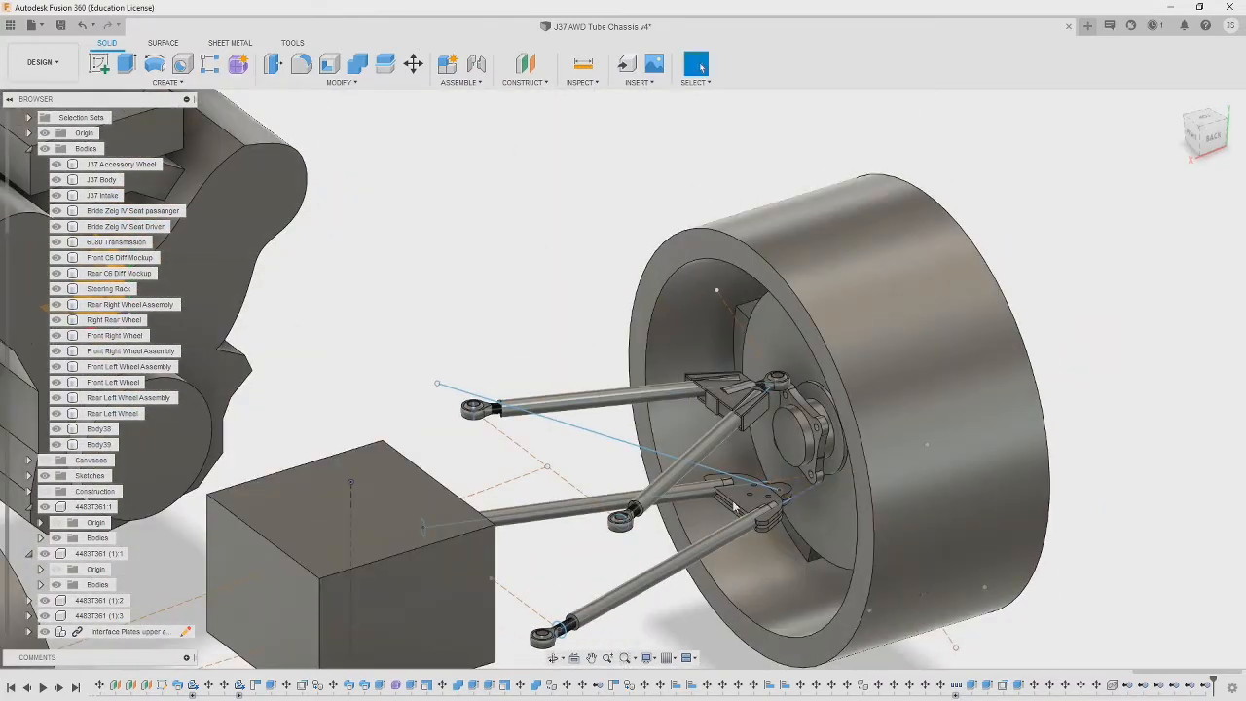
scroll(656, 480, down, 5)
scroll(684, 556, up, 3)
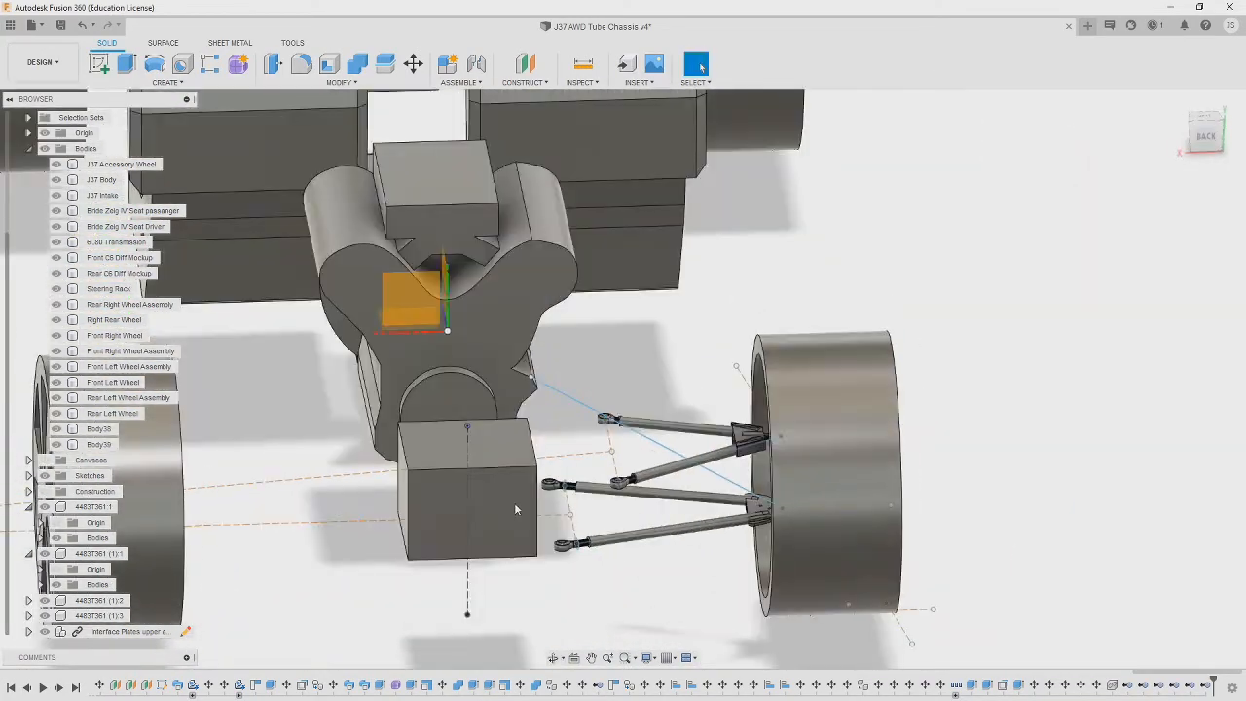
click(1205, 137)
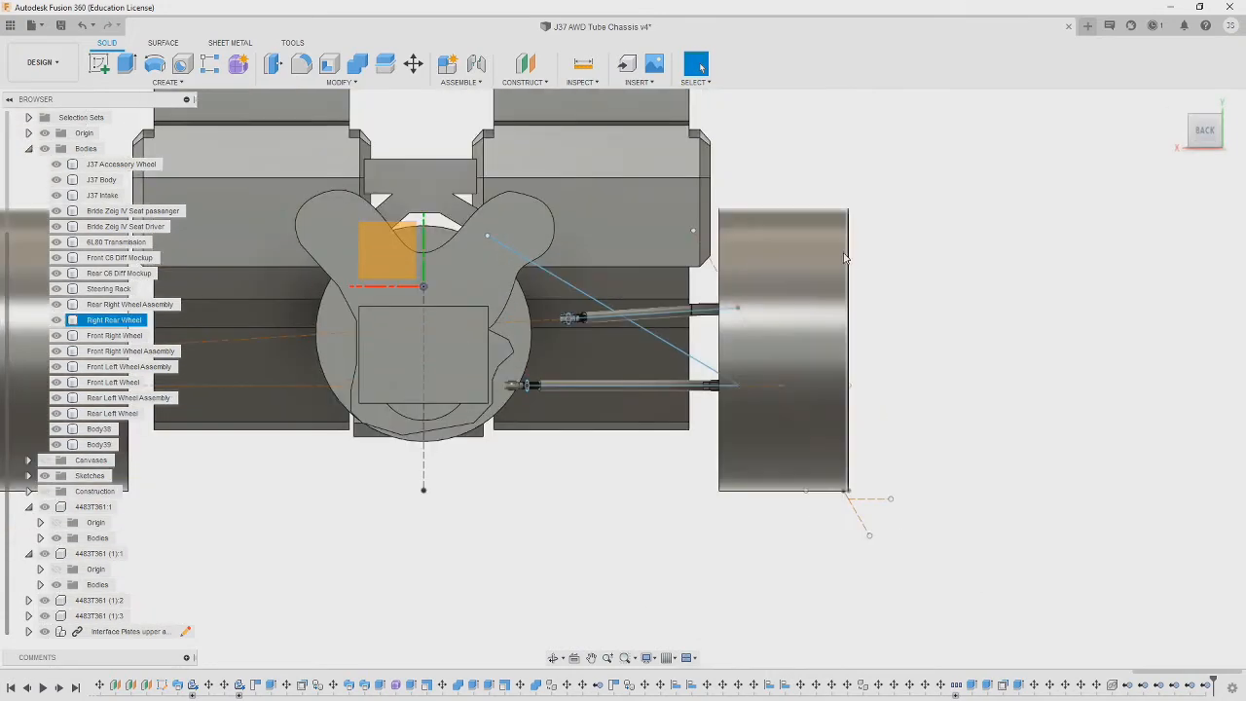
click(117, 321)
key(m)
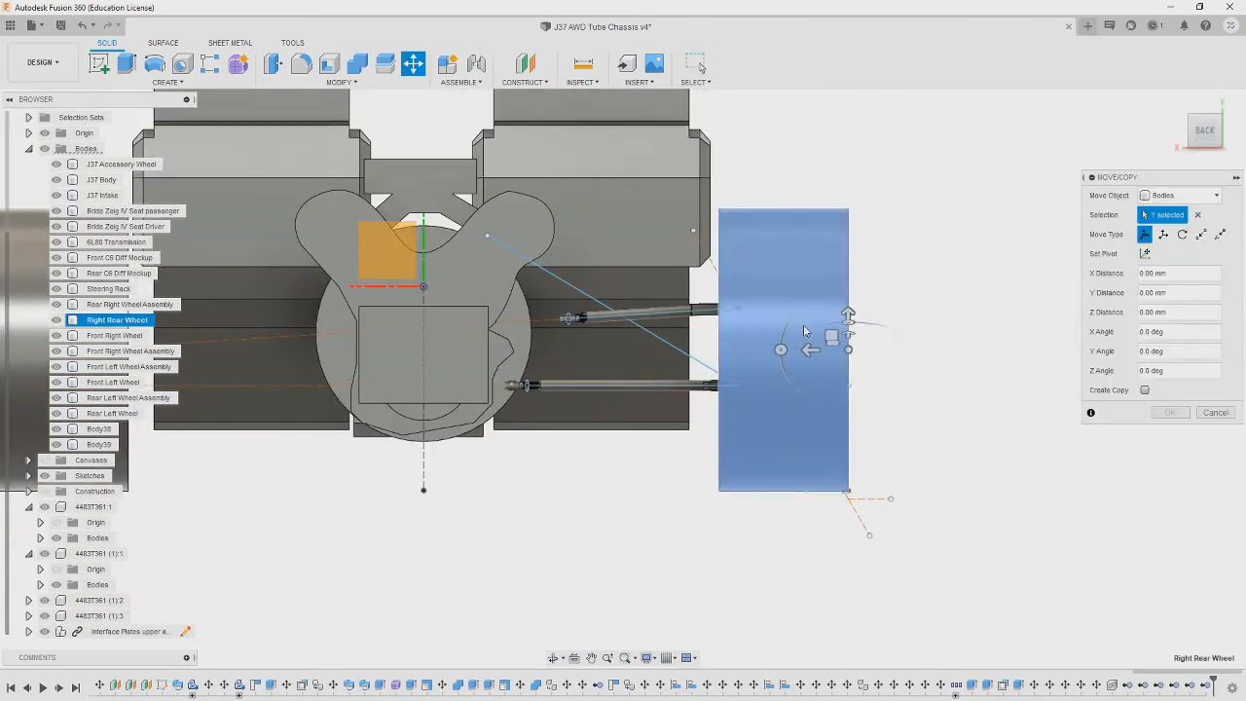
drag(782, 348, 782, 353)
text(3)
key(Escape)
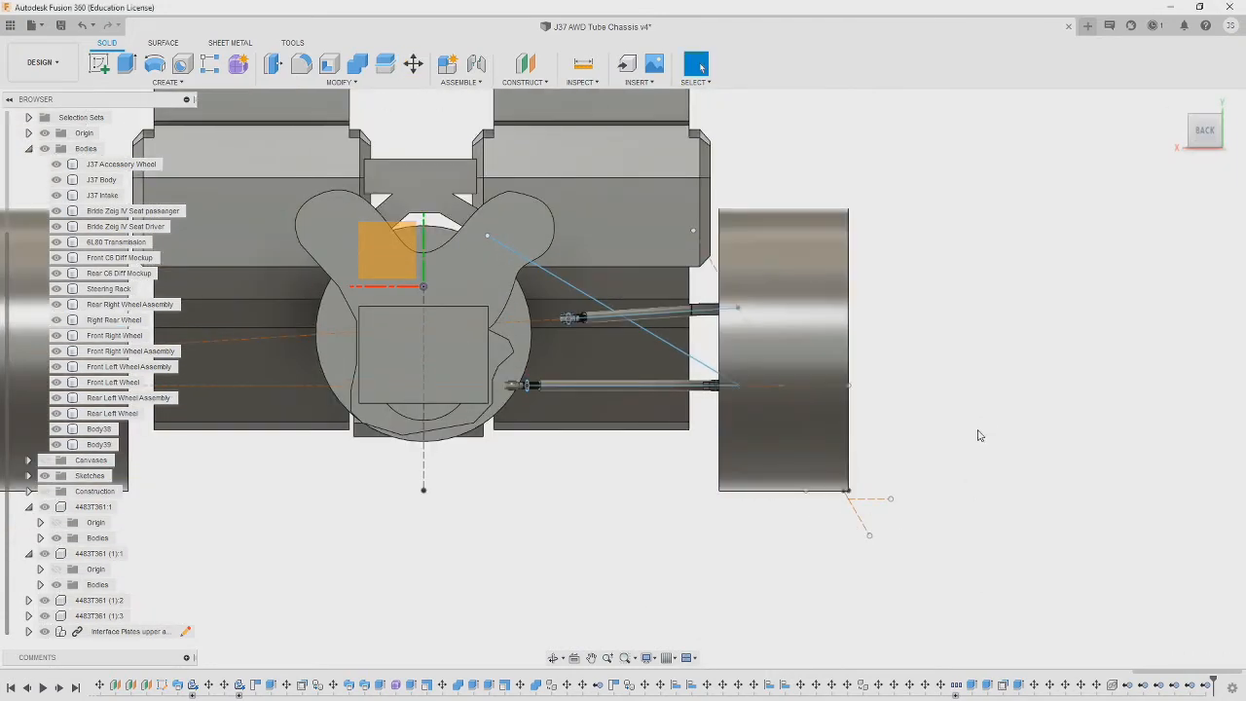
- Examine the right rear wheel's alignment with the suspension arms and differential from the back, top and angled views
scroll(735, 513, down, 2)
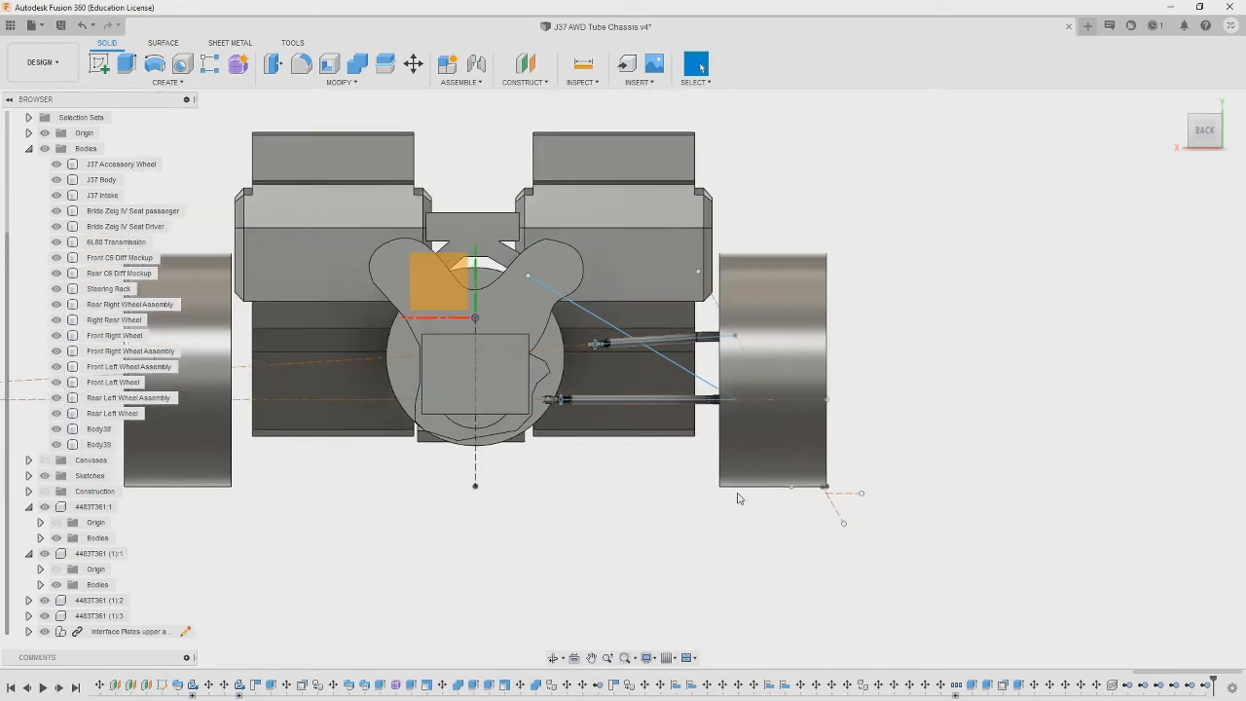
shift+middle_drag(738, 498, 744, 527)
shift+middle_drag(664, 499, 912, 478)
click(1205, 134)
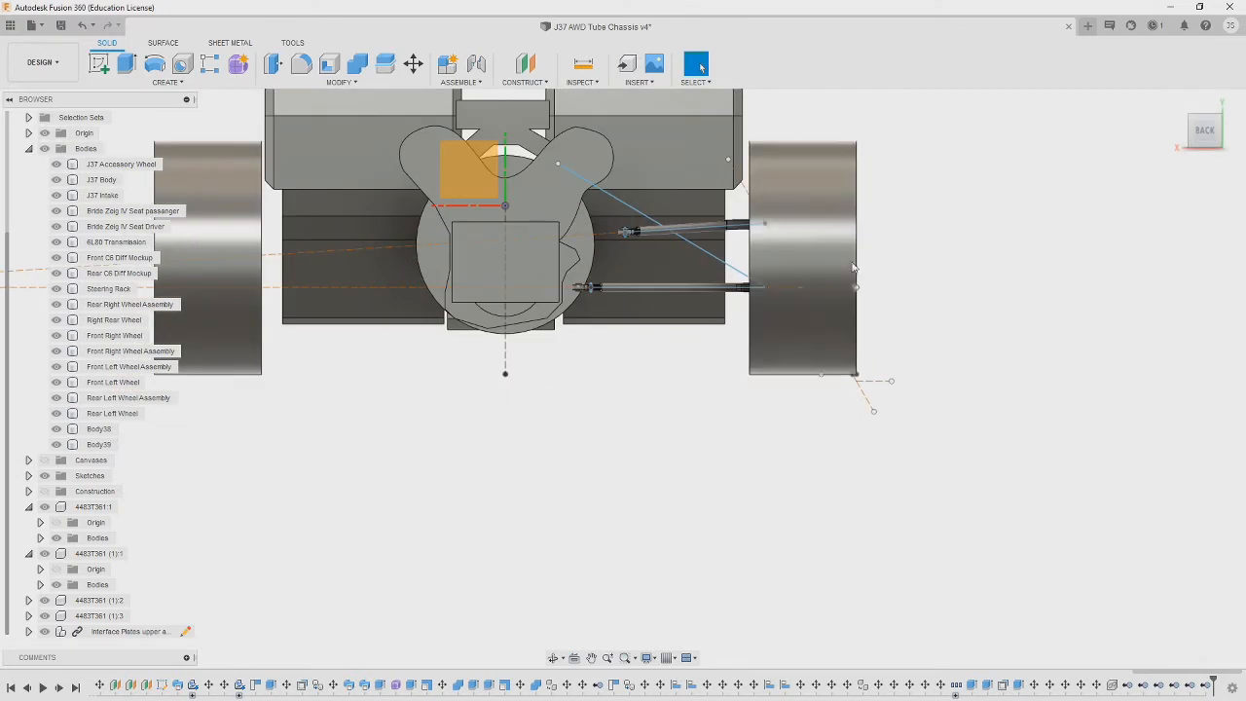
click(1205, 102)
middle_drag(954, 526, 940, 131)
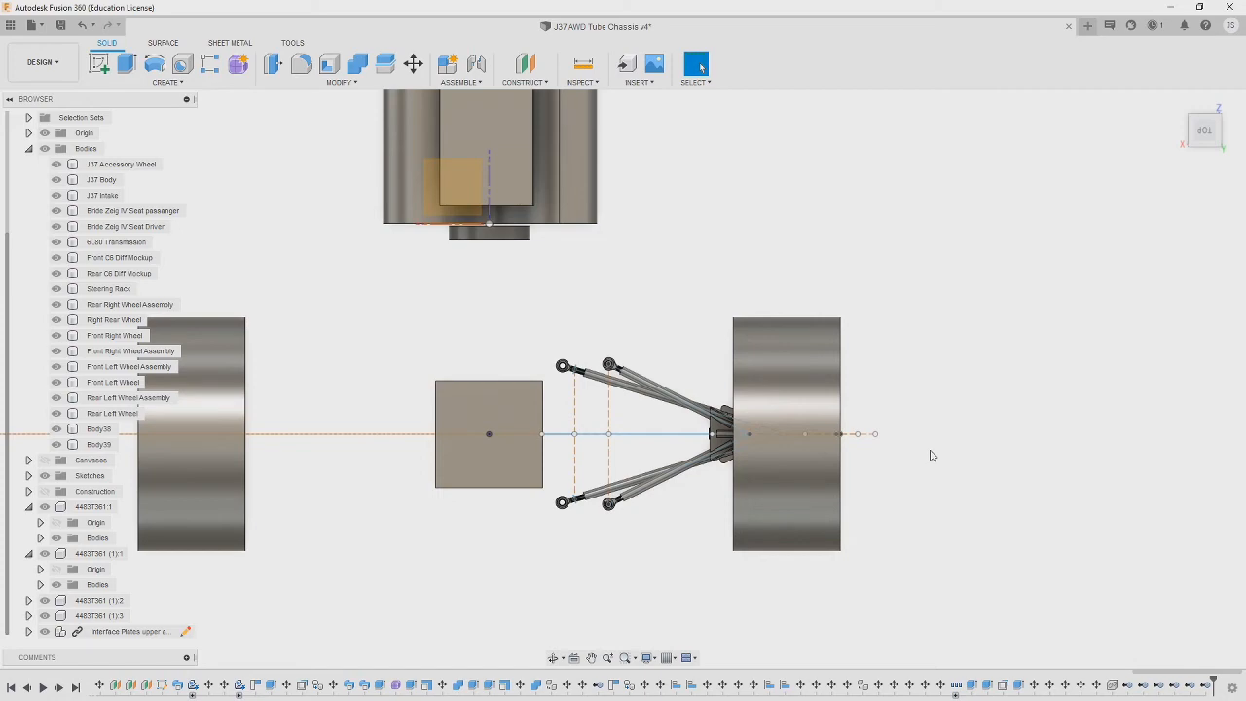
shift+middle_drag(931, 454, 774, 314)
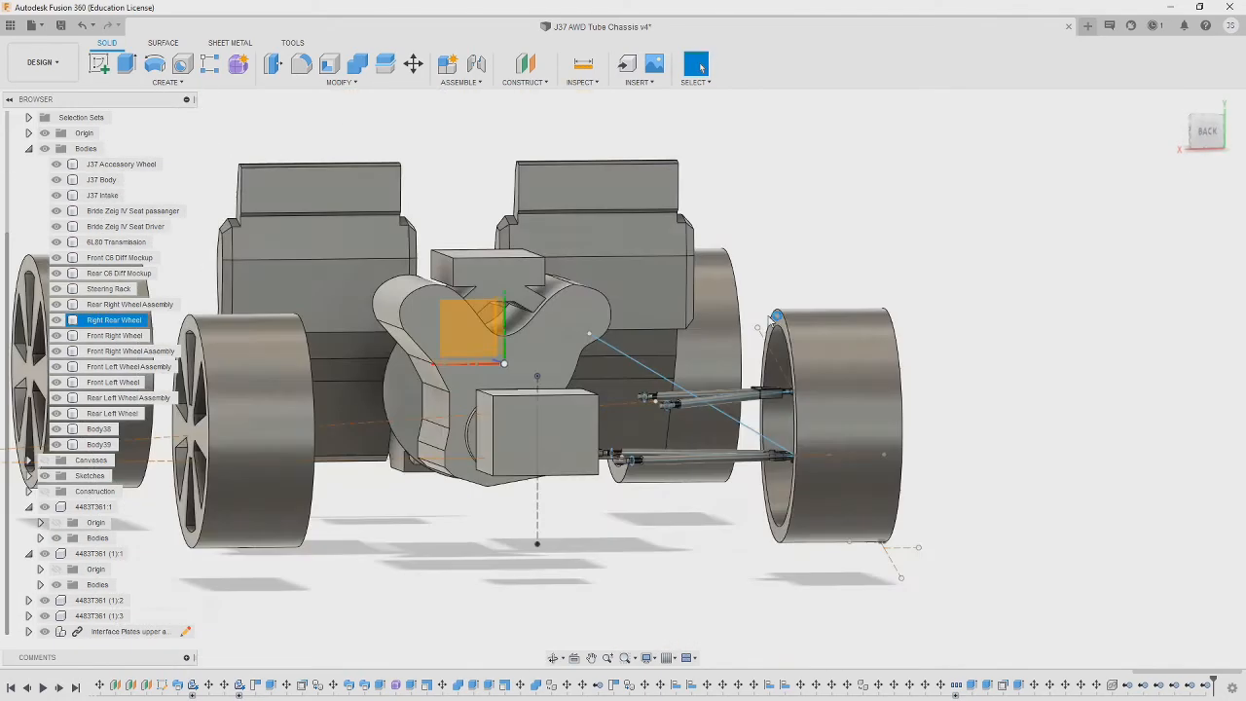
click(1205, 130)
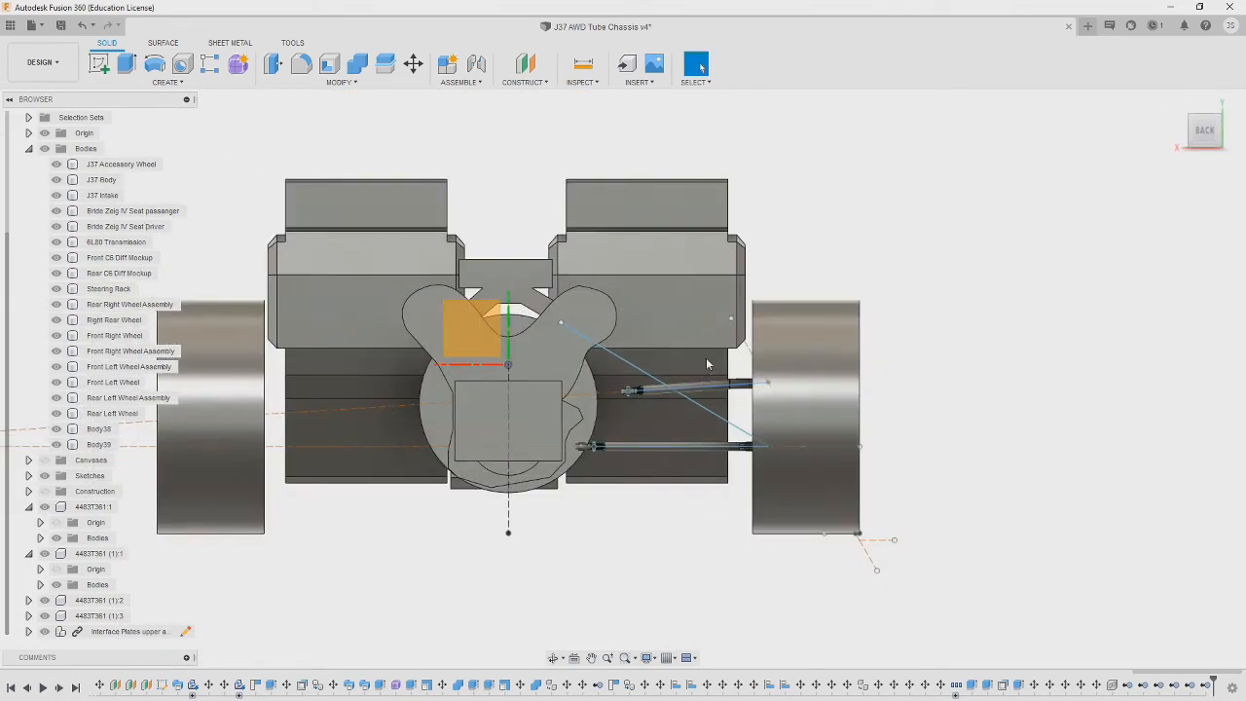
shift+middle_drag(789, 432, 753, 344)
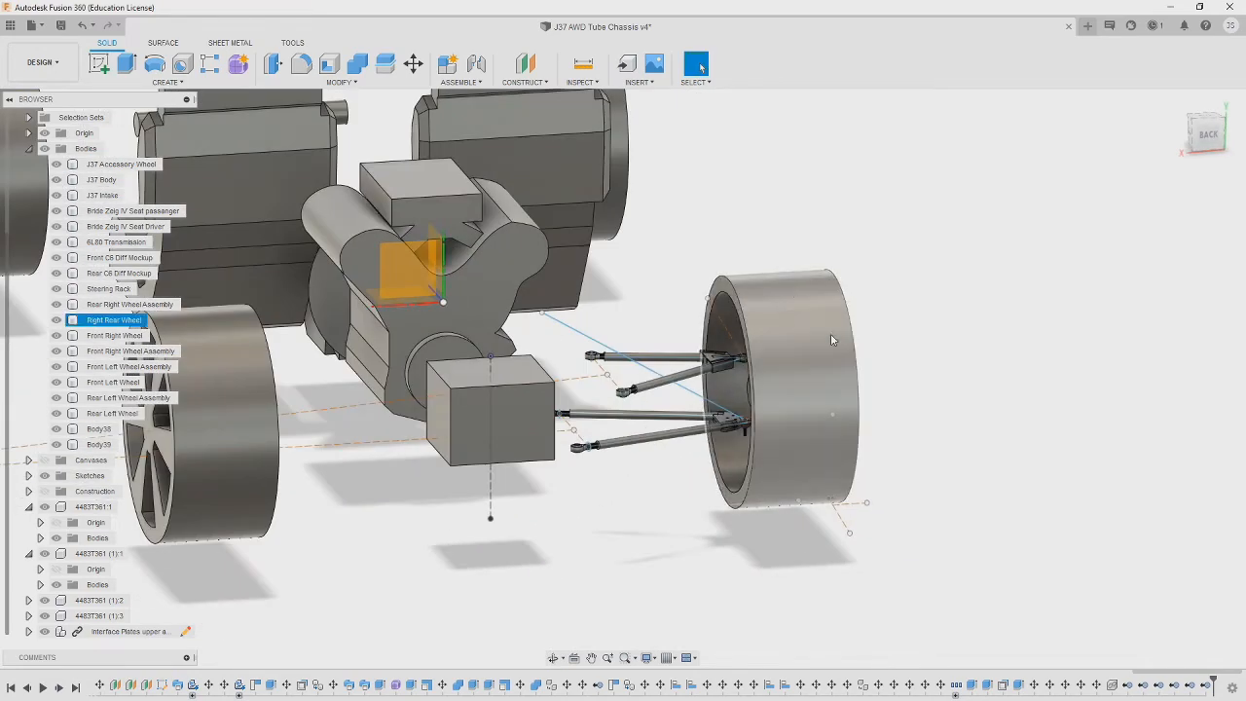
click(1206, 115)
middle_drag(756, 462, 778, 294)
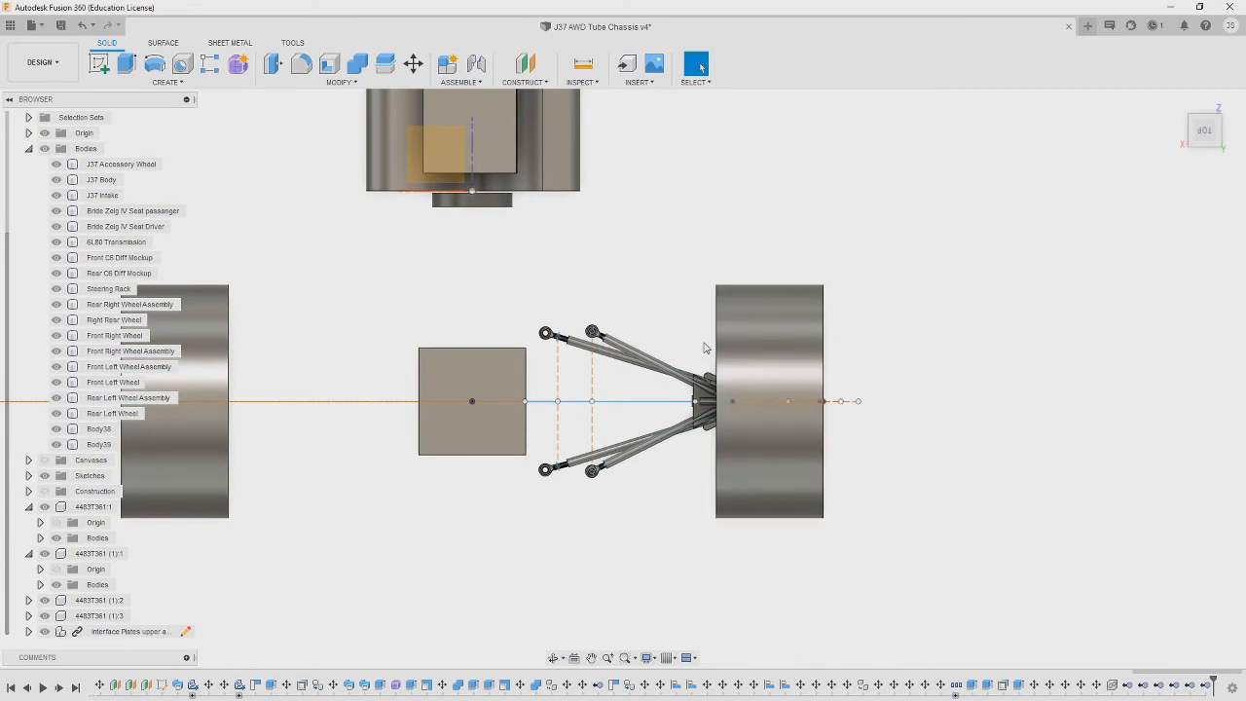
shift+middle_drag(712, 306, 621, 278)
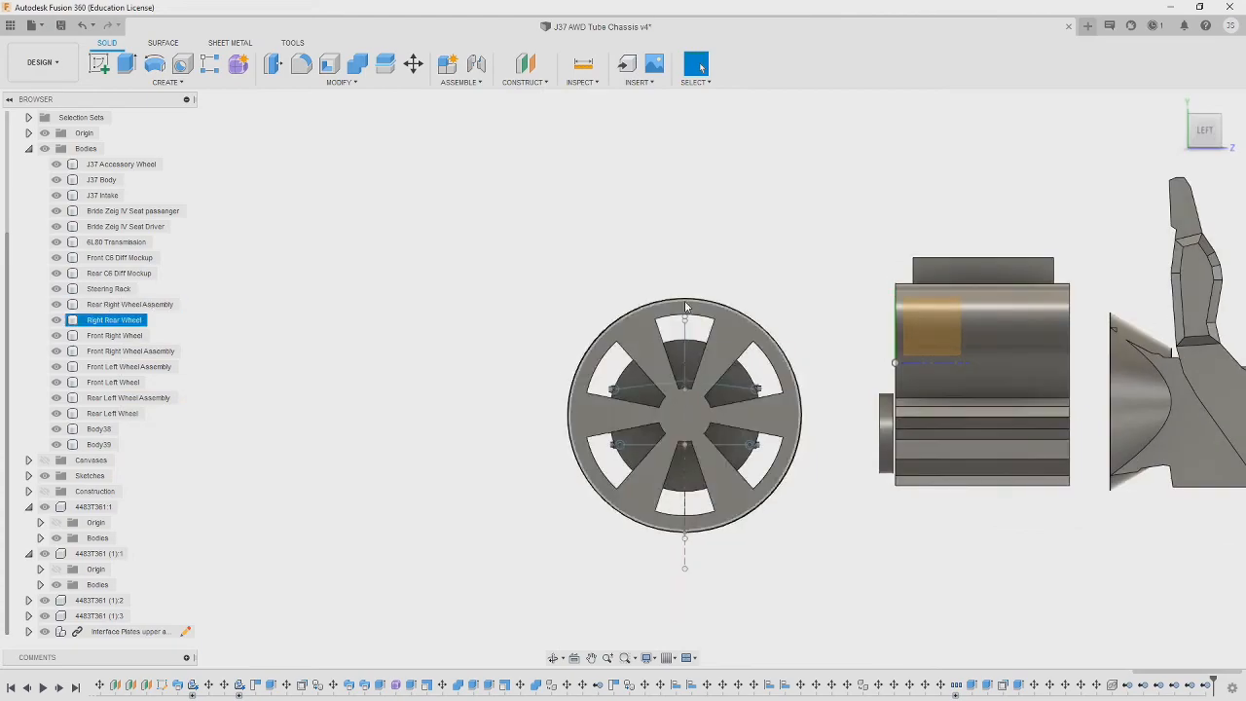
- Examine the overall wheel layout of the chassis from the front, the back and an angled rear view
click(1190, 115)
shift+middle_drag(823, 440, 769, 282)
scroll(921, 451, down, 3)
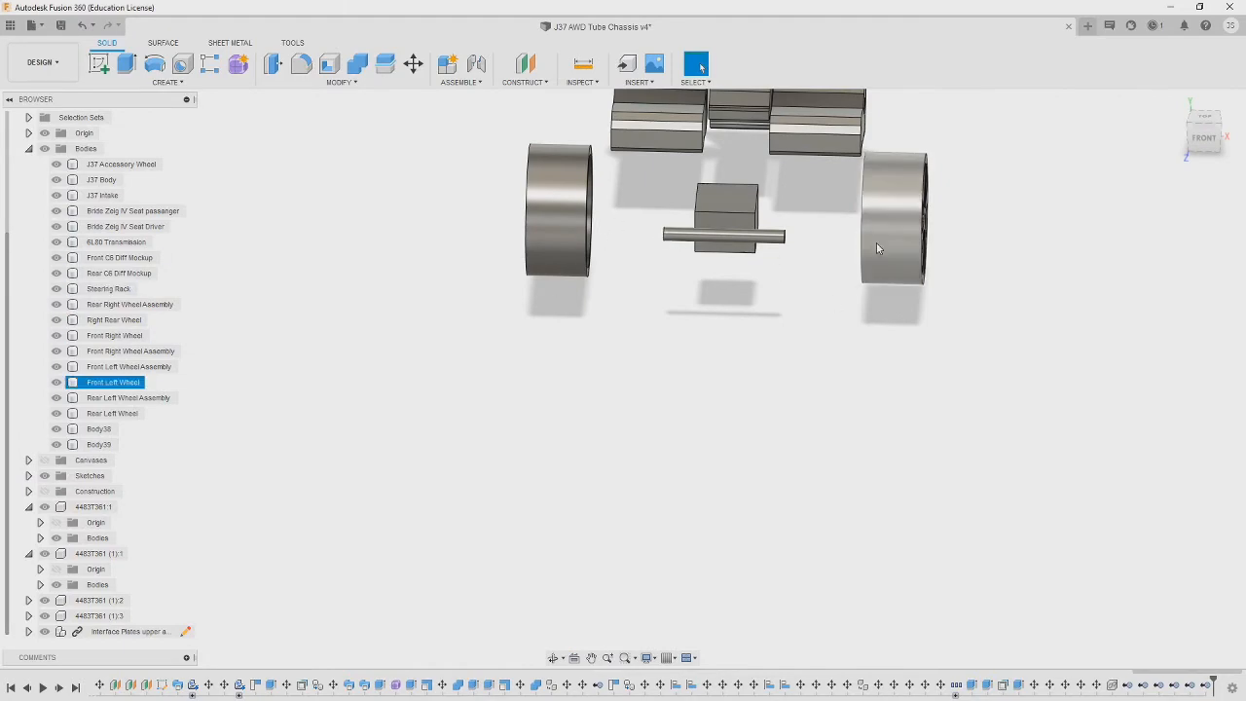
click(1204, 138)
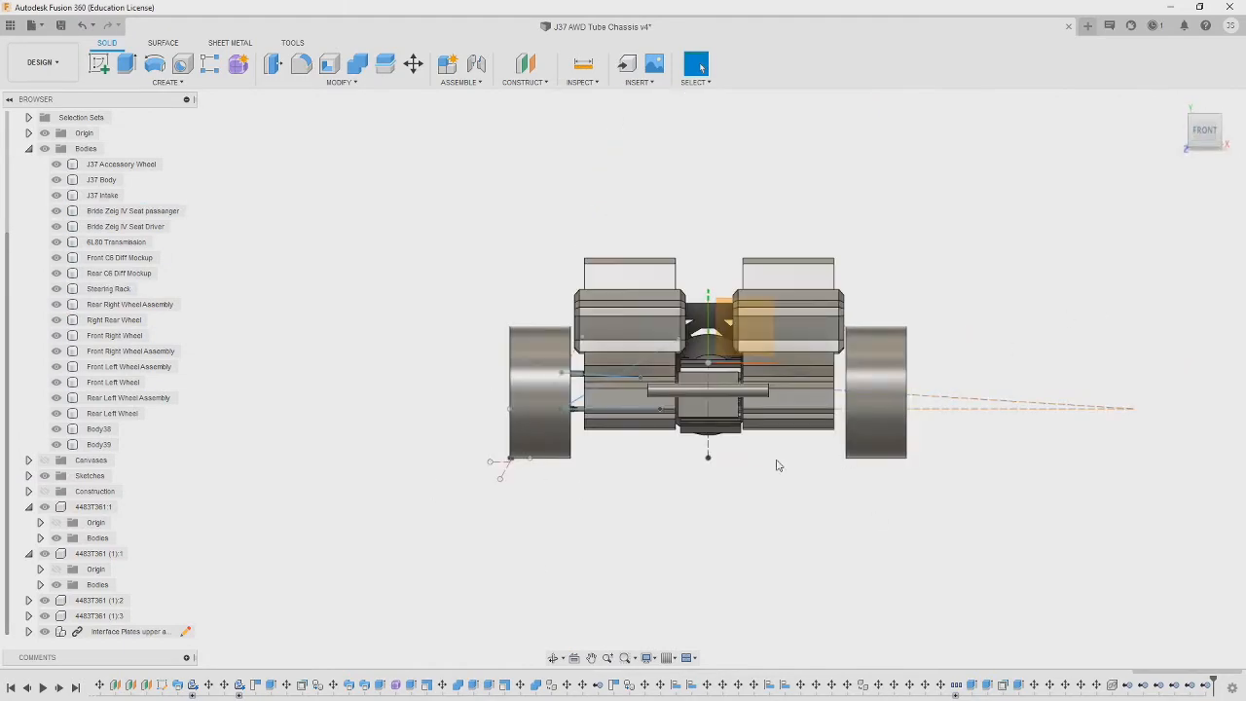
shift+middle_drag(777, 465, 725, 467)
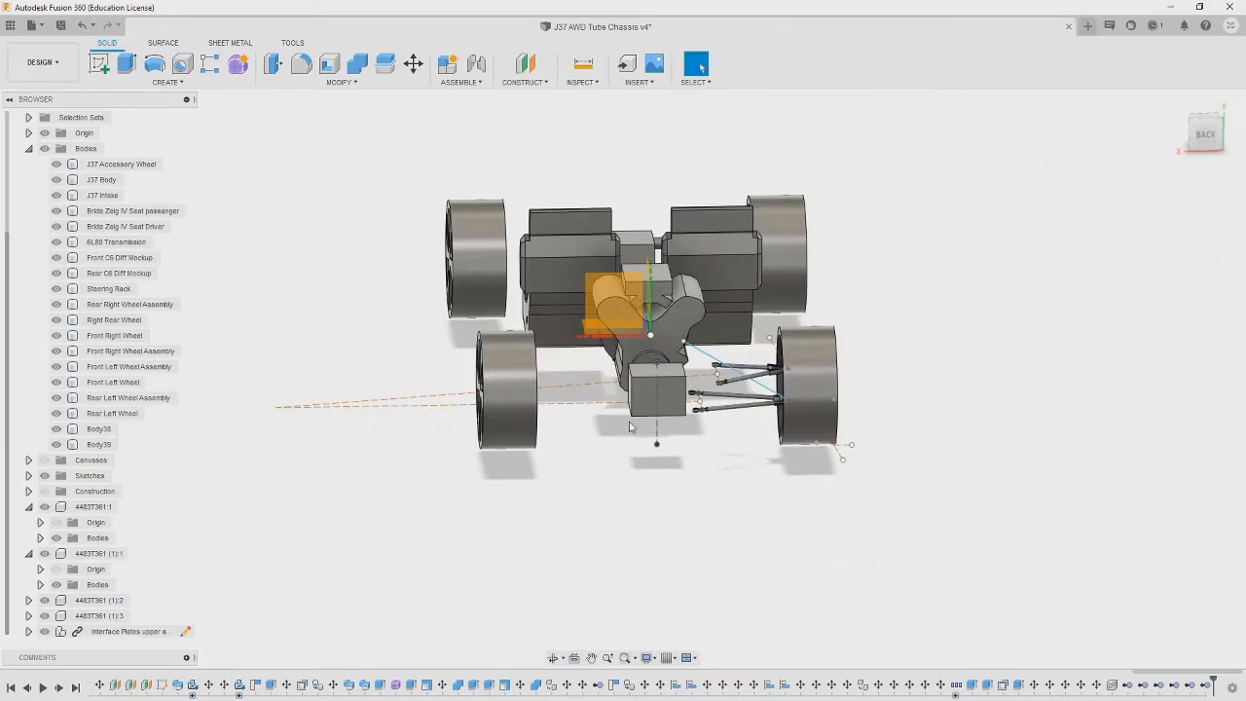
shift+middle_drag(629, 427, 500, 440)
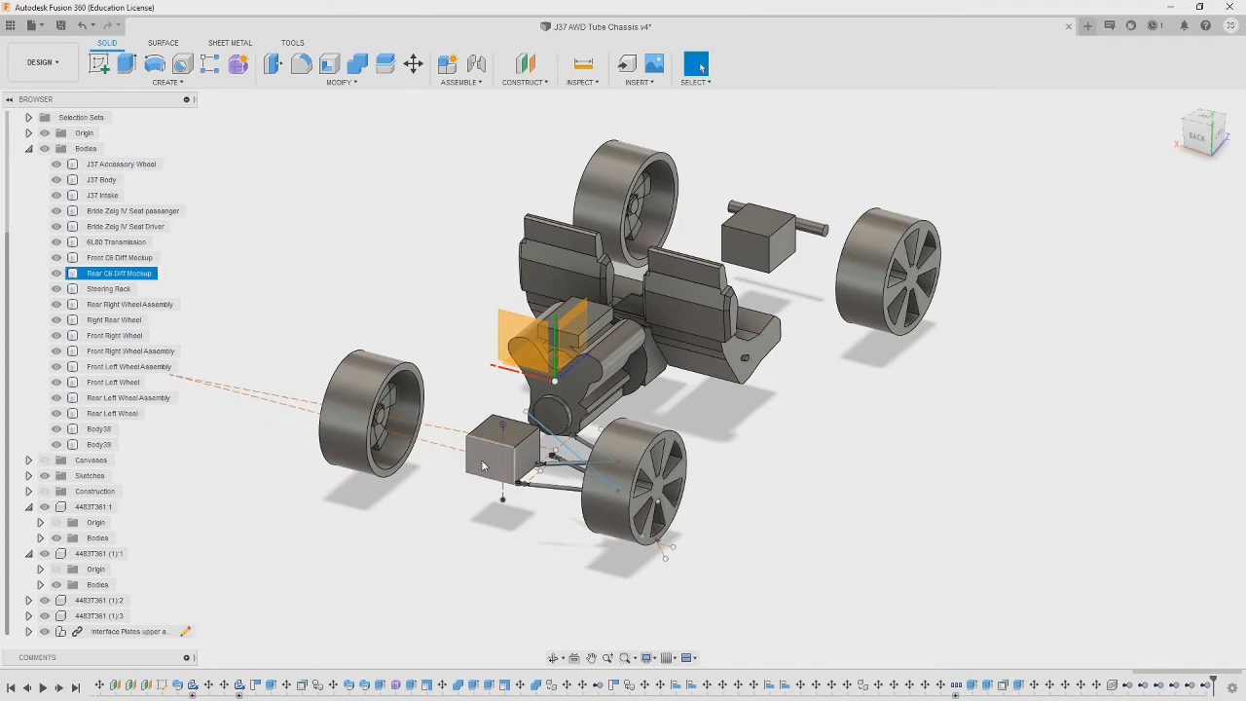
shift+middle_drag(440, 474, 531, 431)
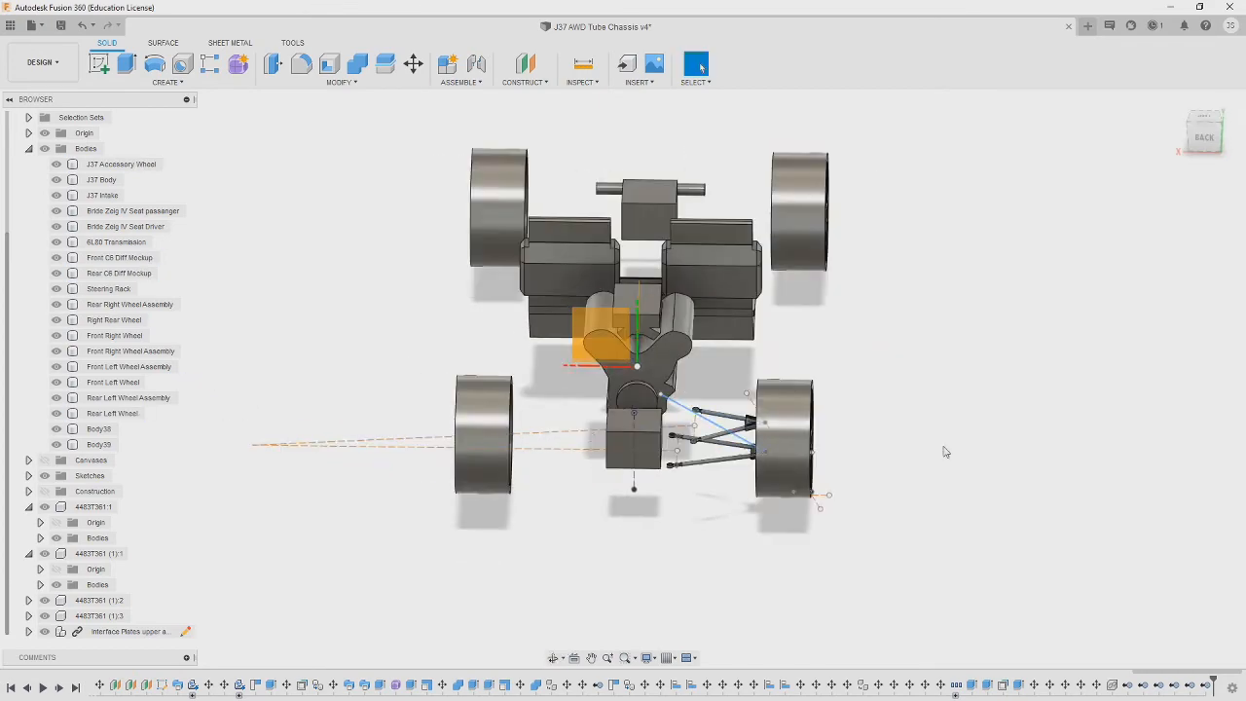
- Hide the Right Rear Wheel body to expose the hub and suspension arms behind it
scroll(766, 461, up, 5)
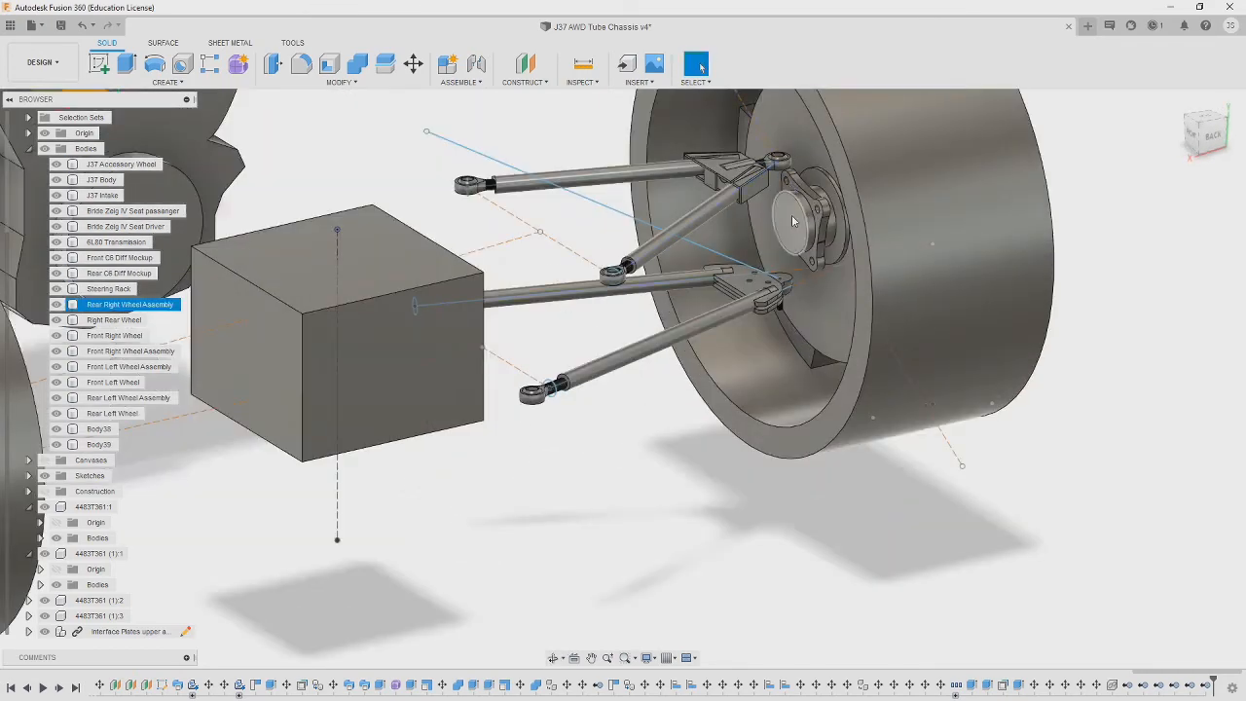
scroll(740, 382, down, 5)
shift+middle_drag(665, 403, 1107, 487)
scroll(1107, 389, up, 5)
shift+middle_drag(721, 467, 686, 370)
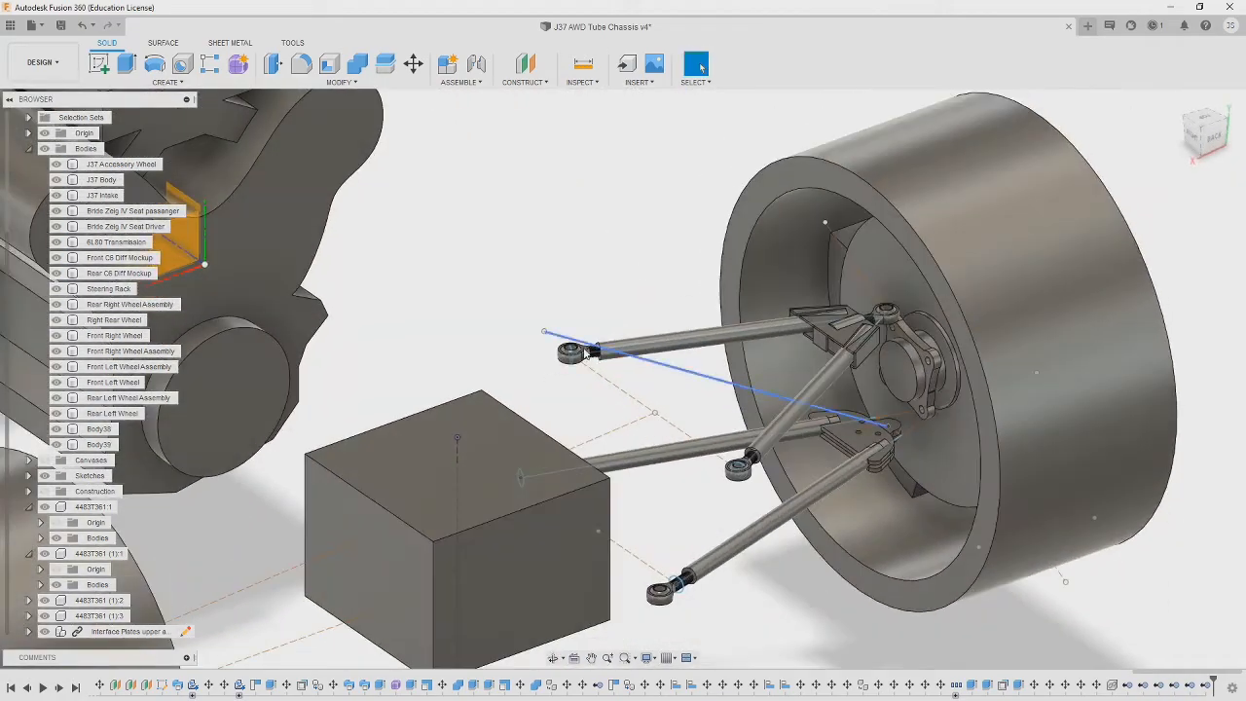
click(1205, 123)
right_click(1080, 452)
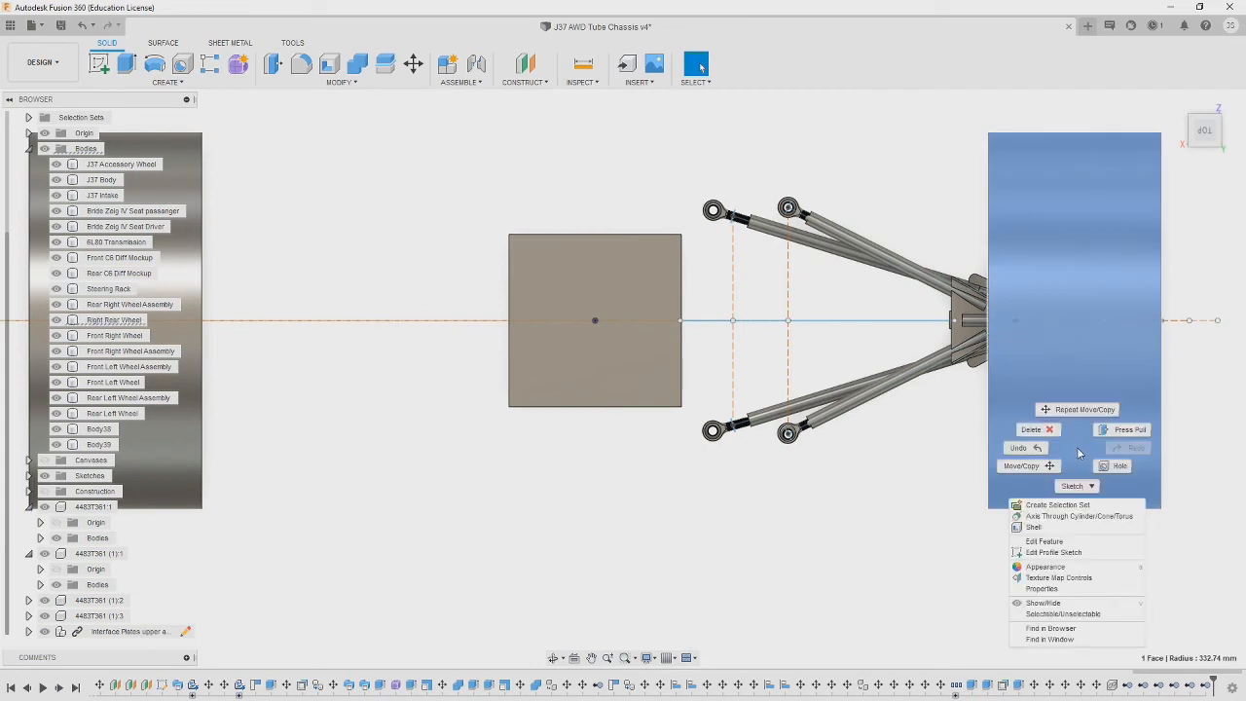
click(1070, 606)
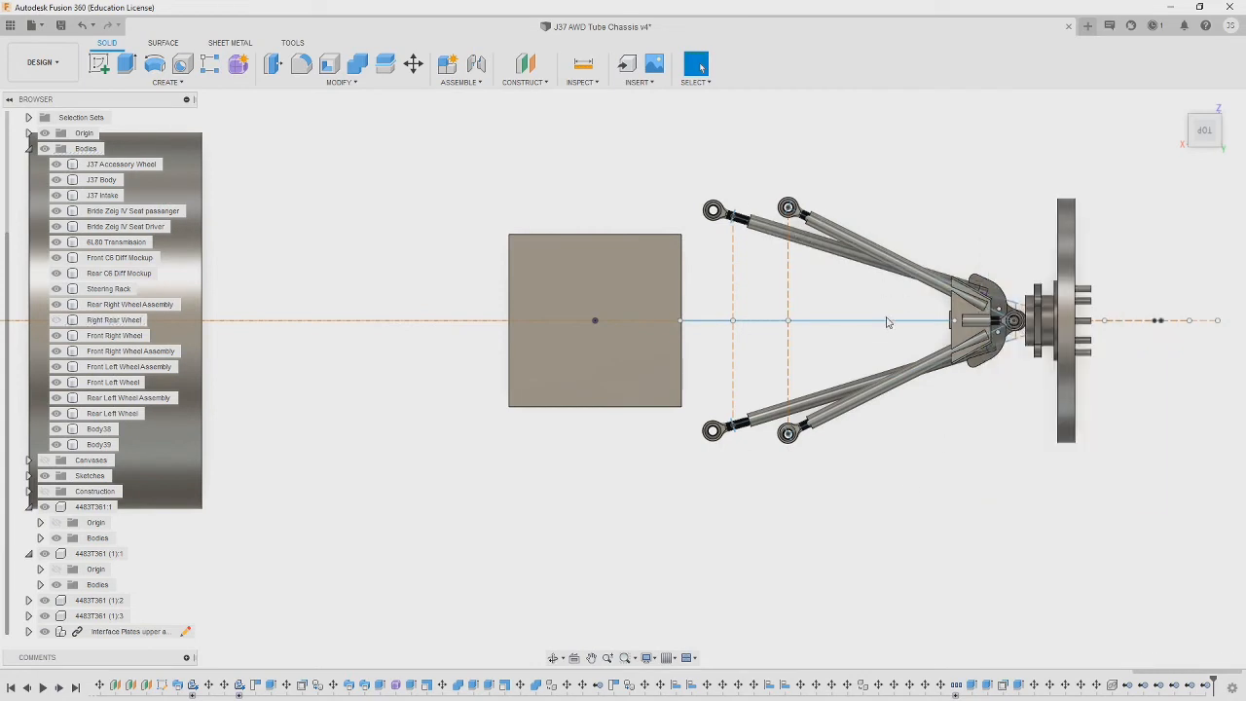
- Examine the exposed right rear suspension arms and hub from the back and above, and the whole chassis at an angle
shift+middle_drag(800, 236, 816, 243)
click(1205, 144)
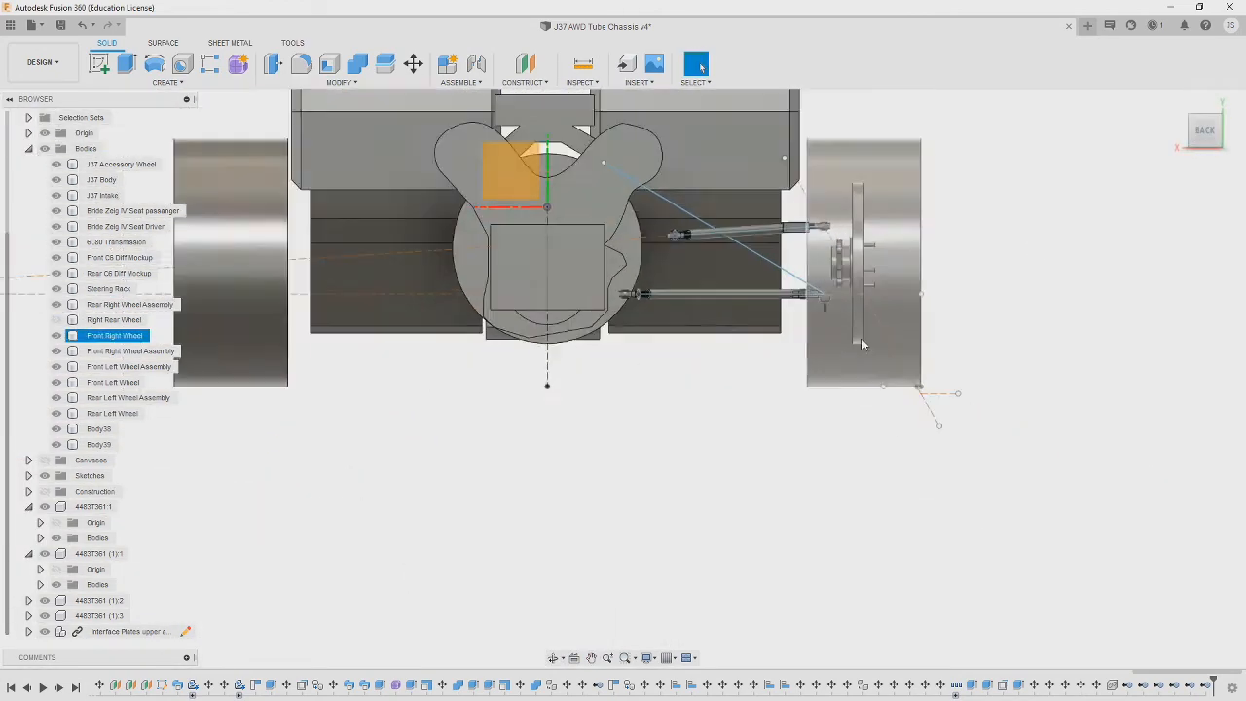
scroll(791, 366, up, 3)
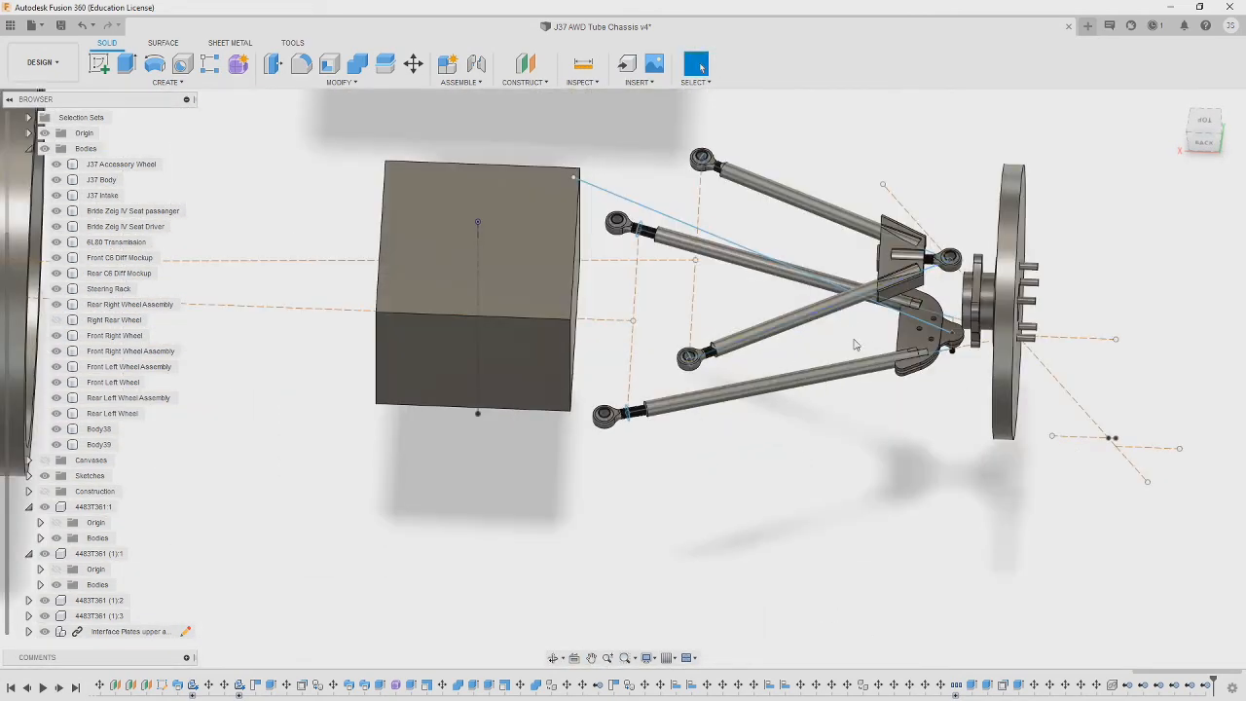
click(1203, 120)
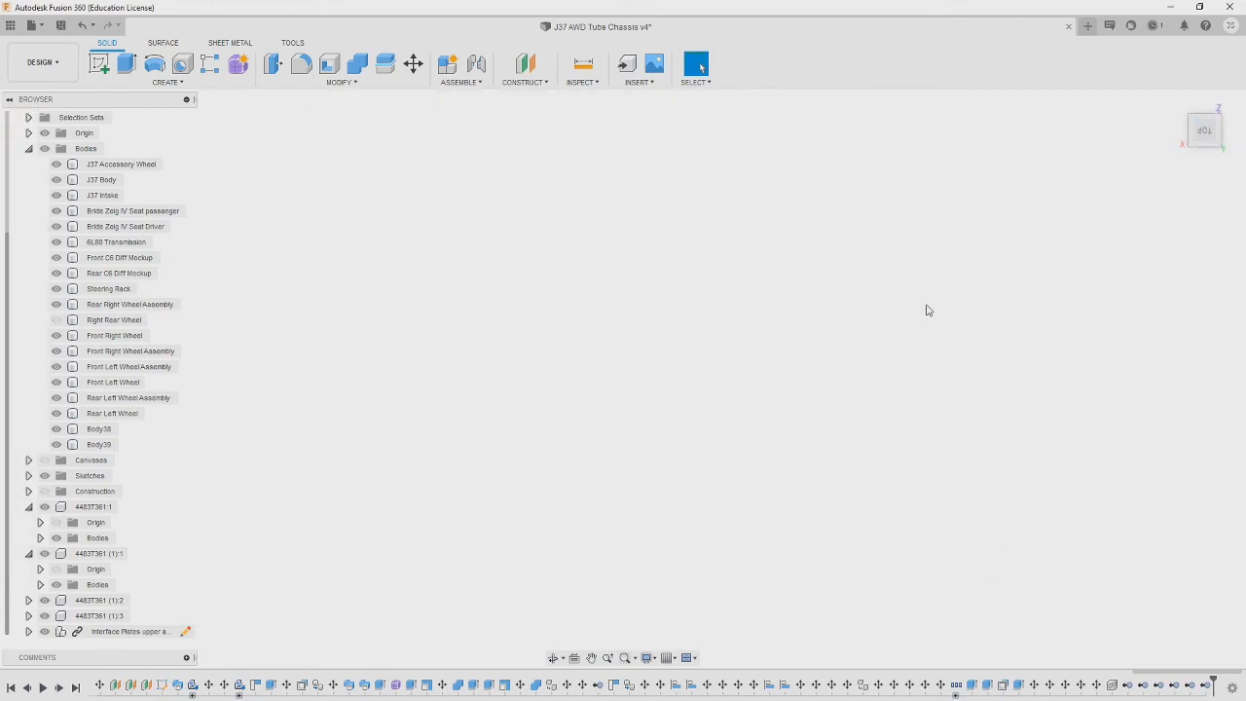
shift+middle_drag(194, 310, 589, 311)
shift+middle_drag(593, 403, 638, 370)
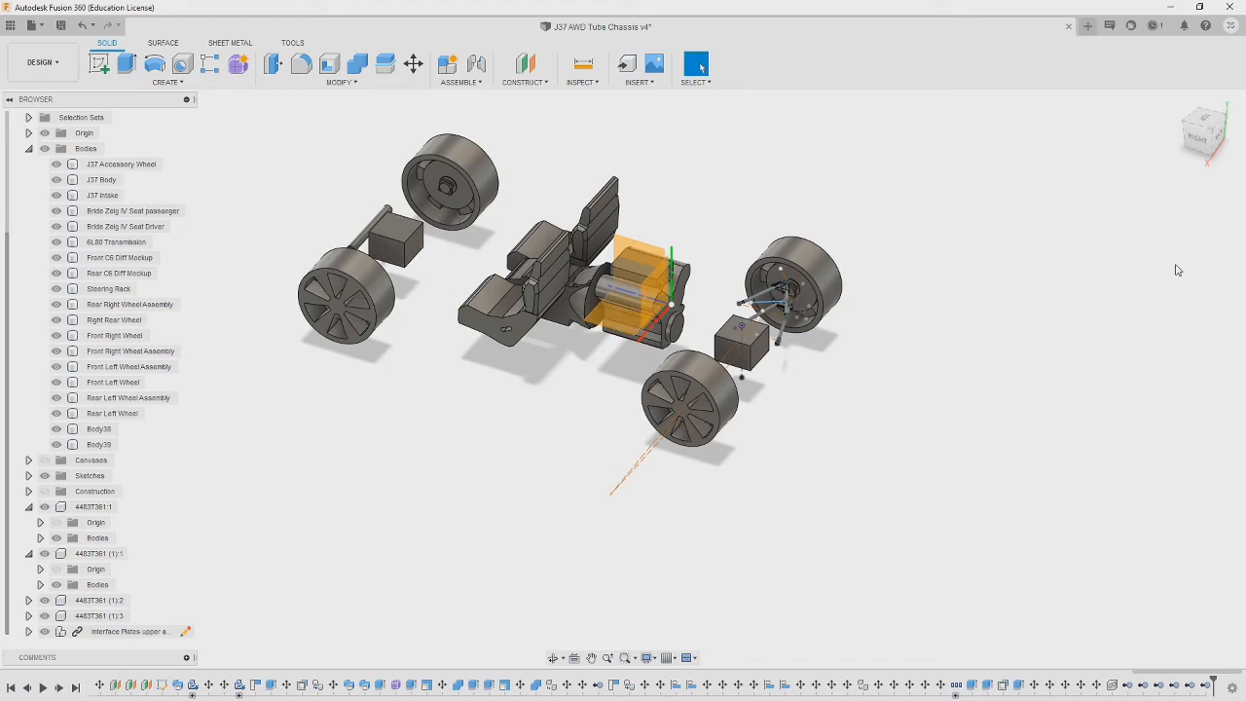
shift+middle_drag(942, 367, 942, 413)
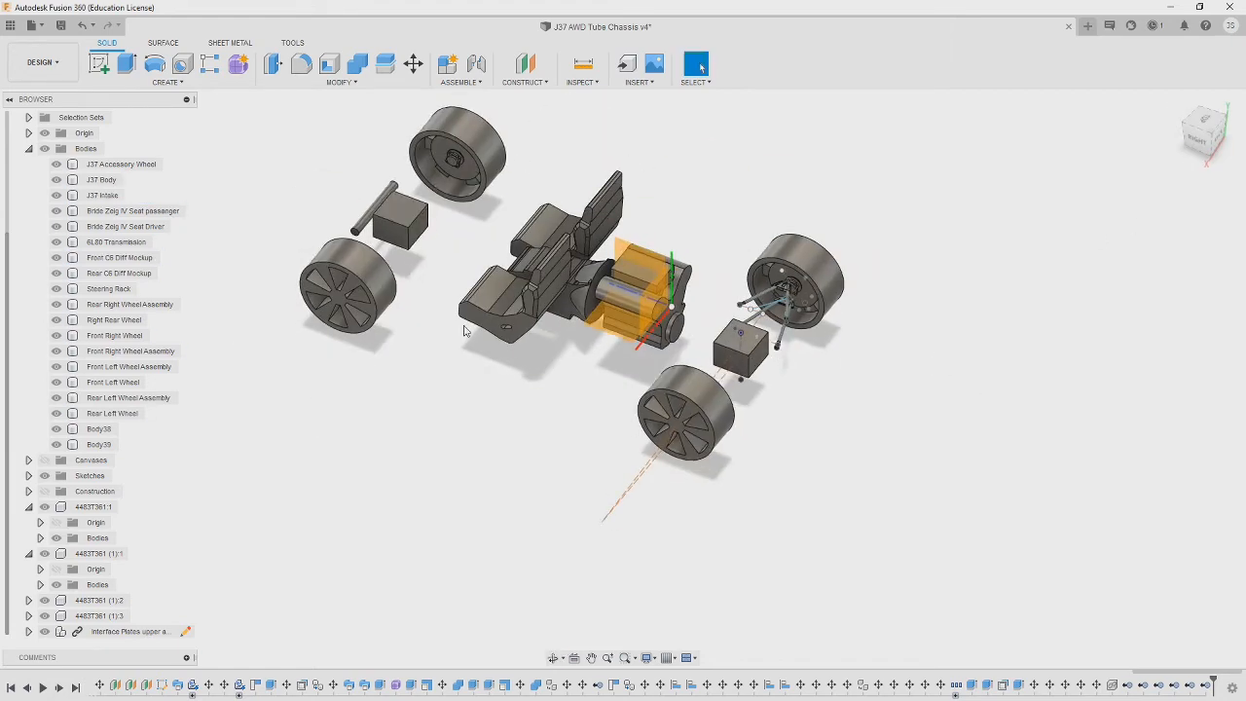
shift+middle_drag(466, 331, 837, 244)
- Switch to the browser, look up "j37 honda rl", and go to the J37A5 section of Wikipedia's Honda J engine article
key(alt+Tab)
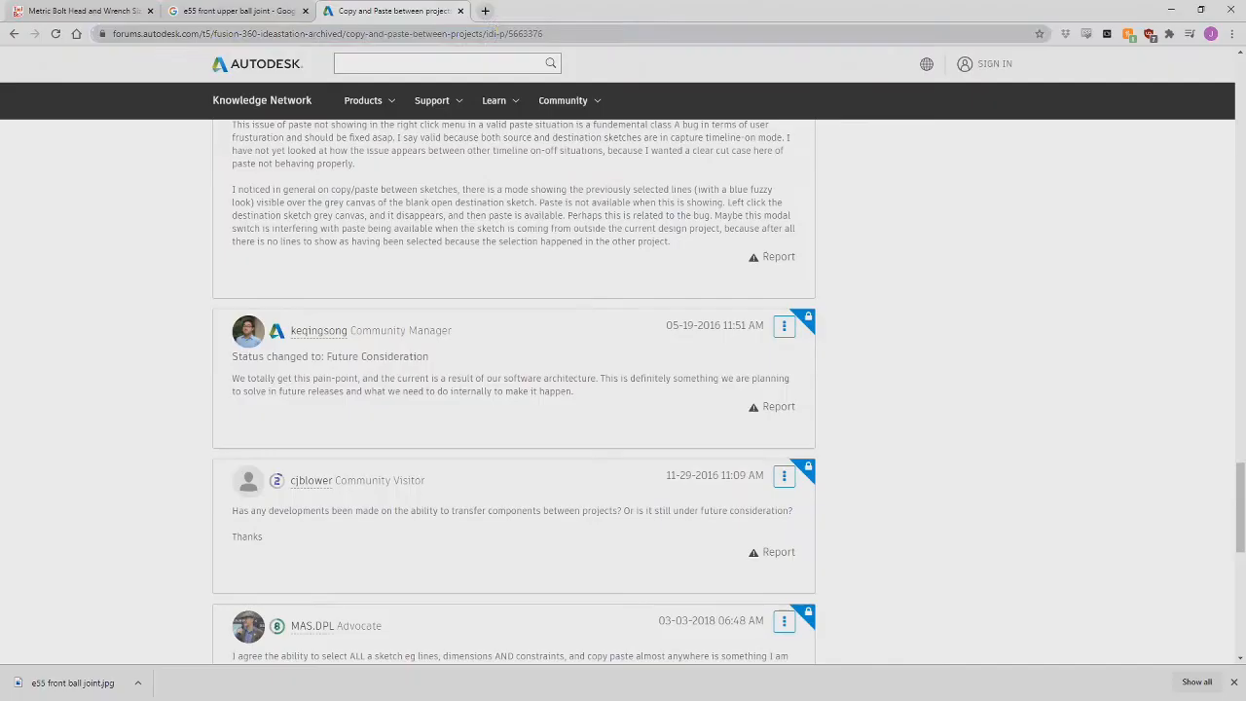
click(497, 33)
text(j37 honda rl)
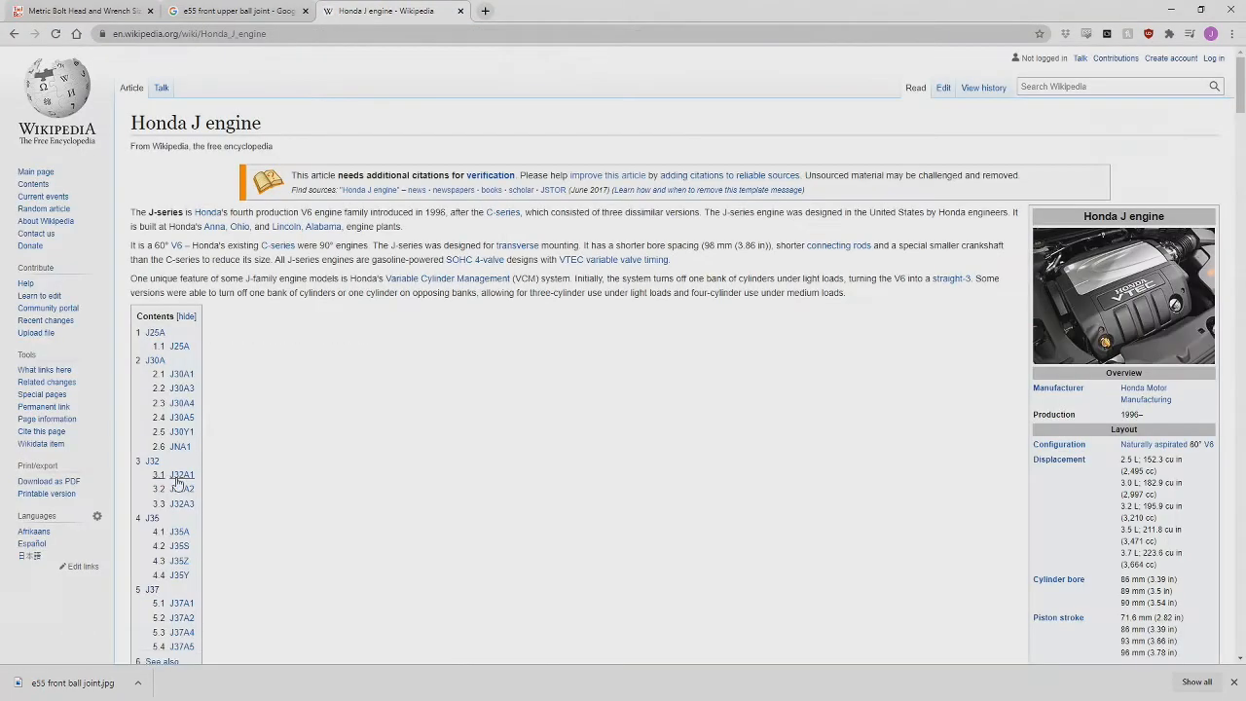
scroll(177, 482, down, 5)
click(178, 325)
- Compare the vehicle models and power ratings of the J37A1, J37A2, J37A4 and J37A5 engines in the article
scroll(175, 327, up, 4)
drag(166, 331, 255, 328)
scroll(276, 320, up, 2)
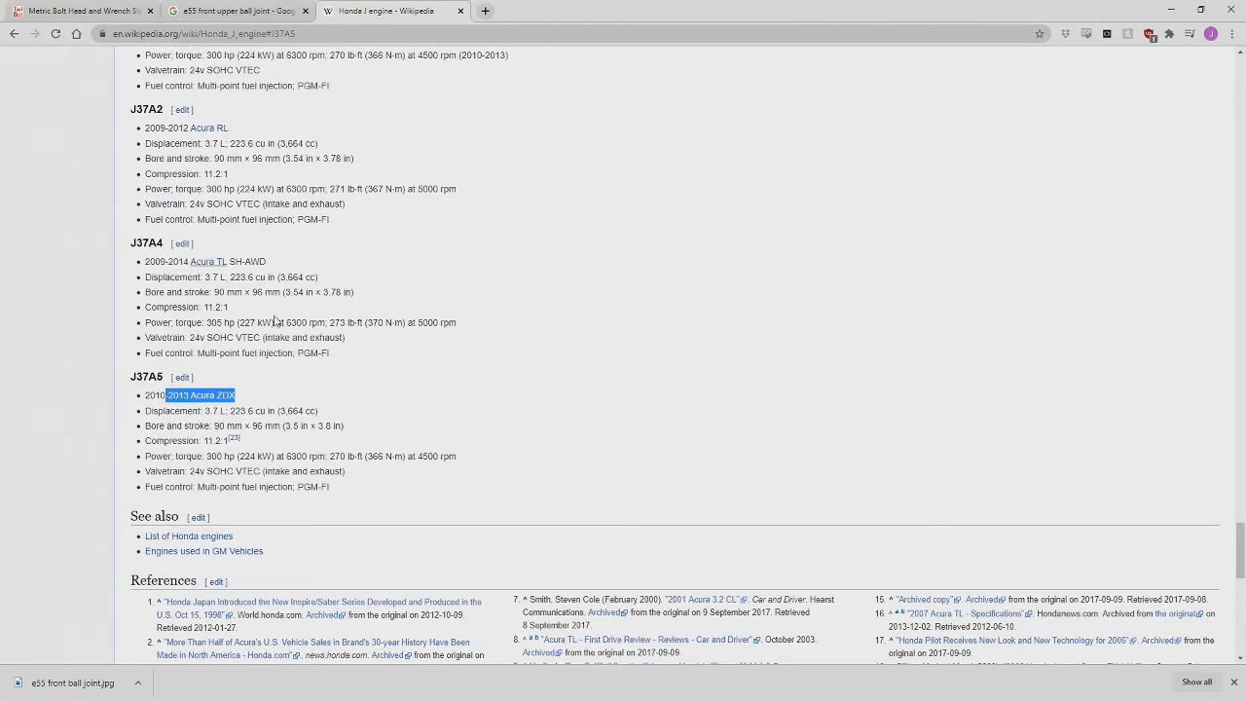
click(212, 208)
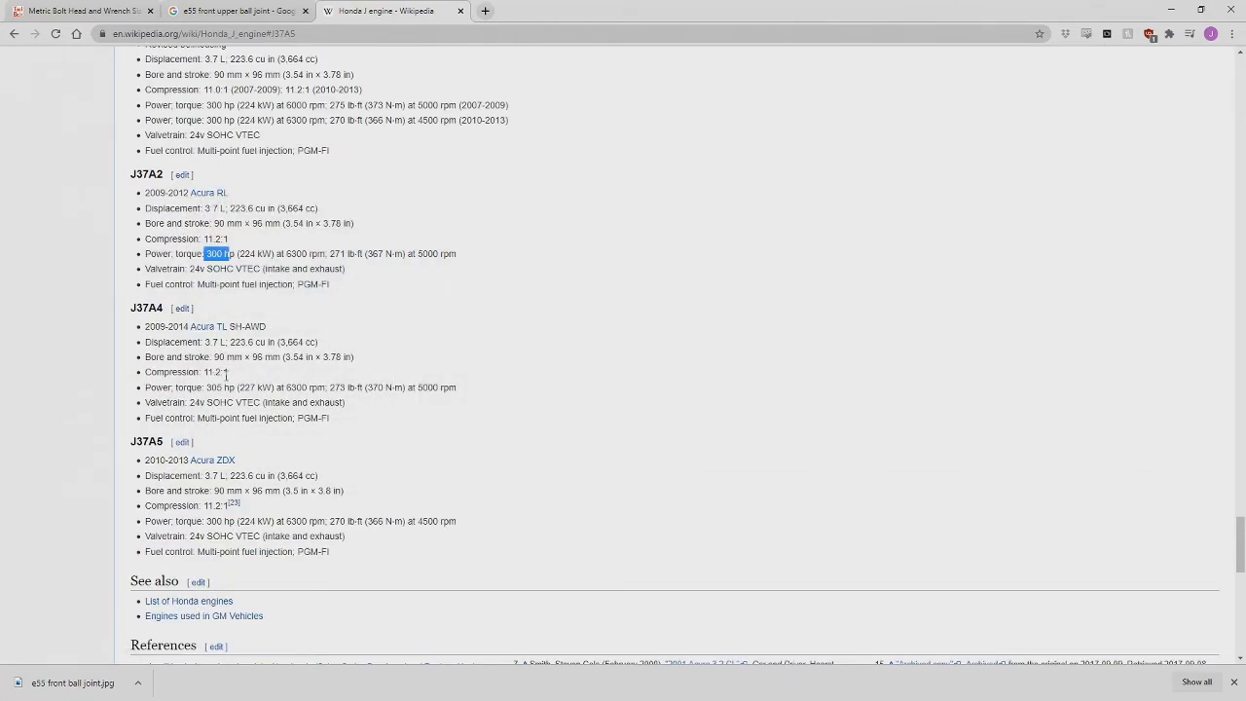
scroll(247, 394, down, 2)
click(263, 338)
scroll(188, 491, up, 3)
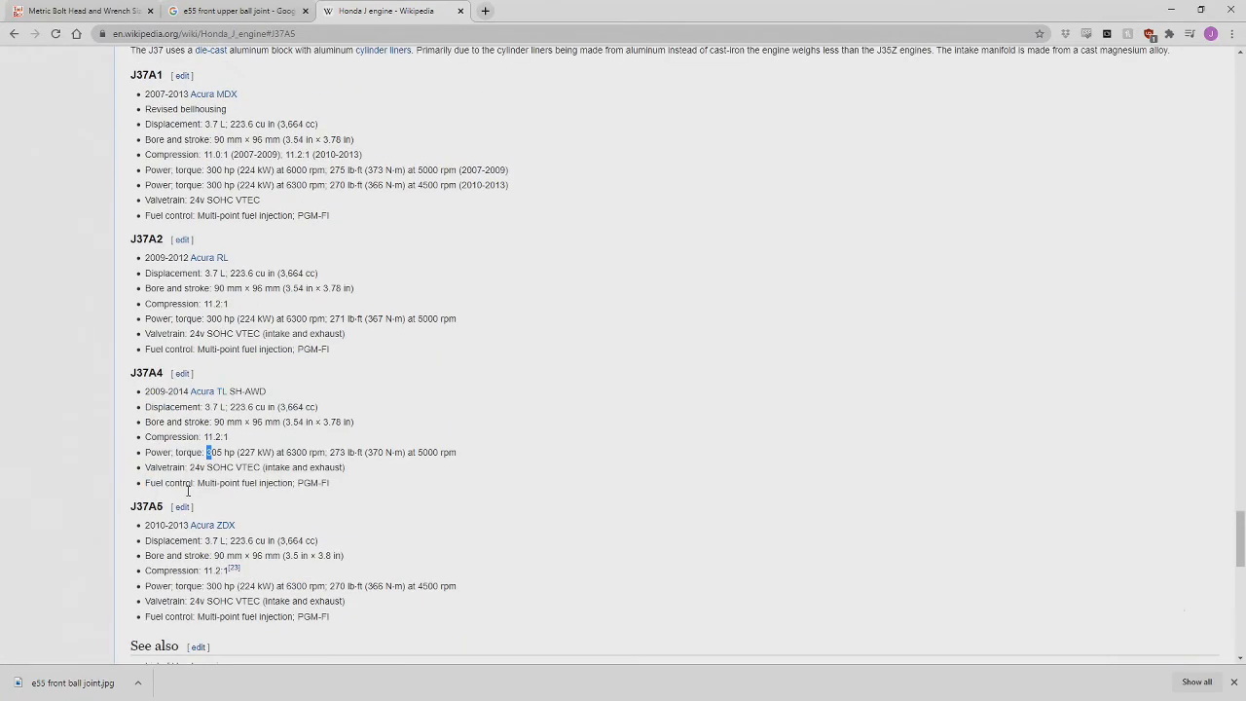
scroll(237, 380, down, 1)
scroll(280, 309, up, 3)
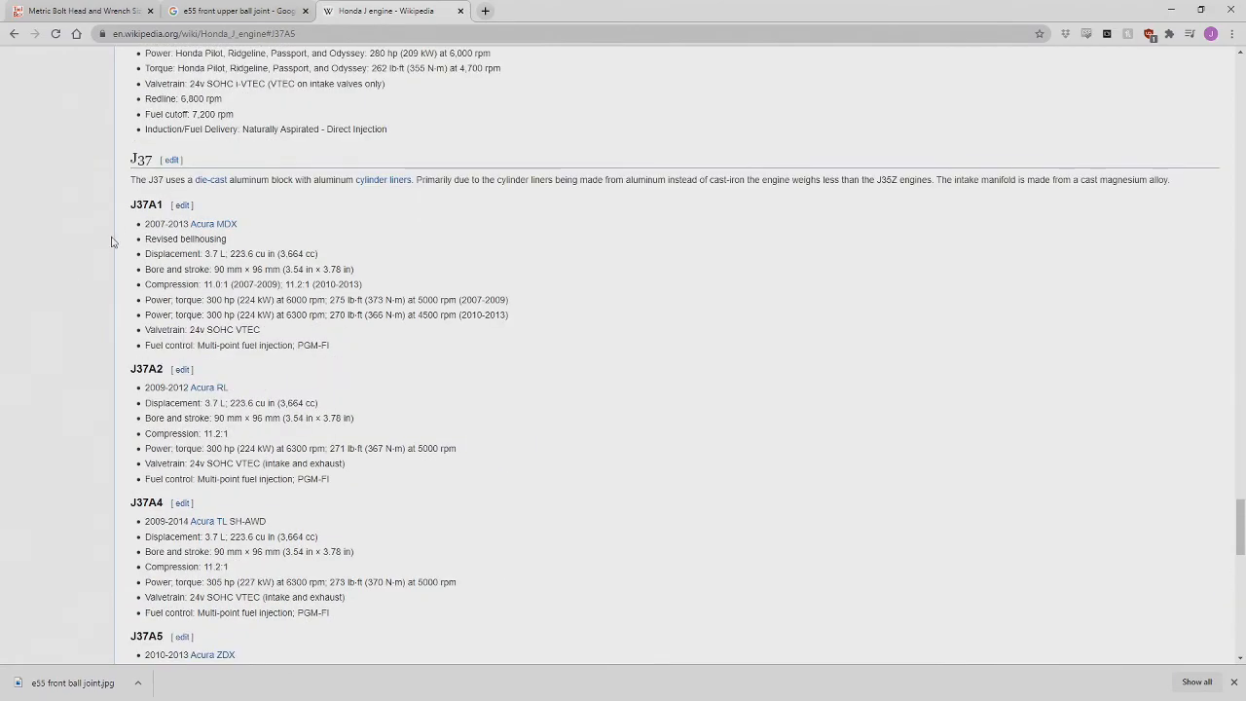
scroll(460, 320, up, 15)
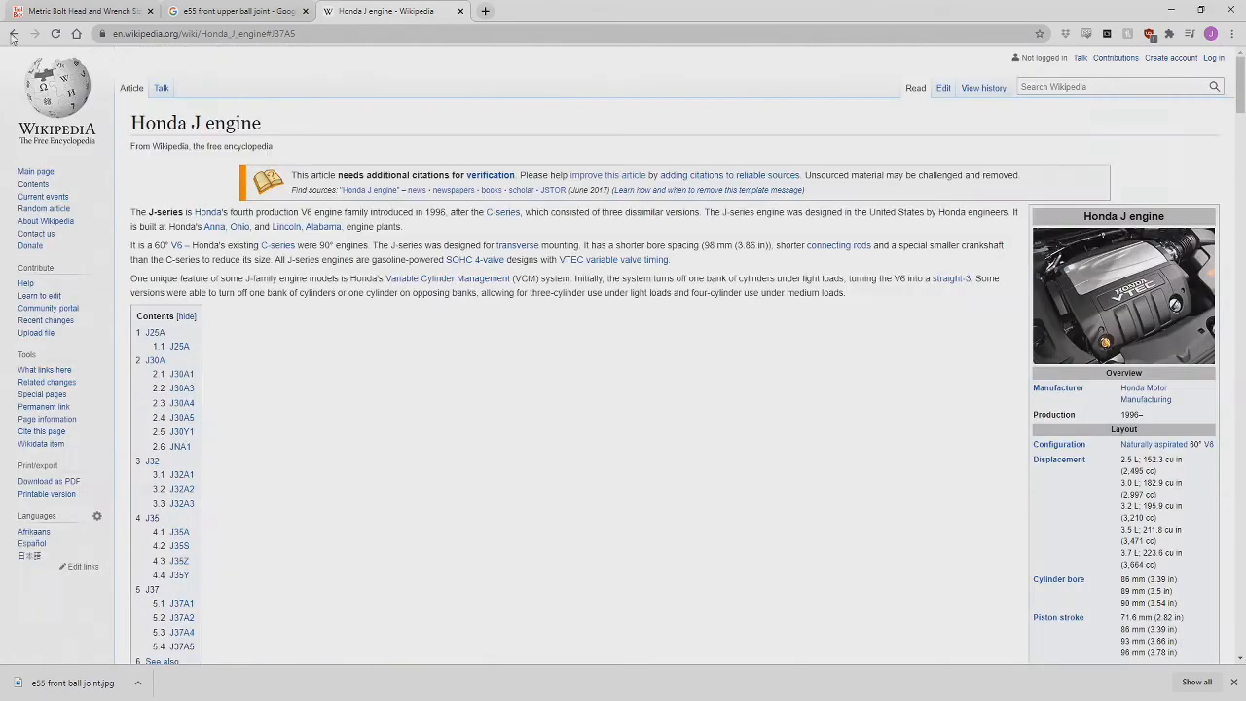
click(238, 10)
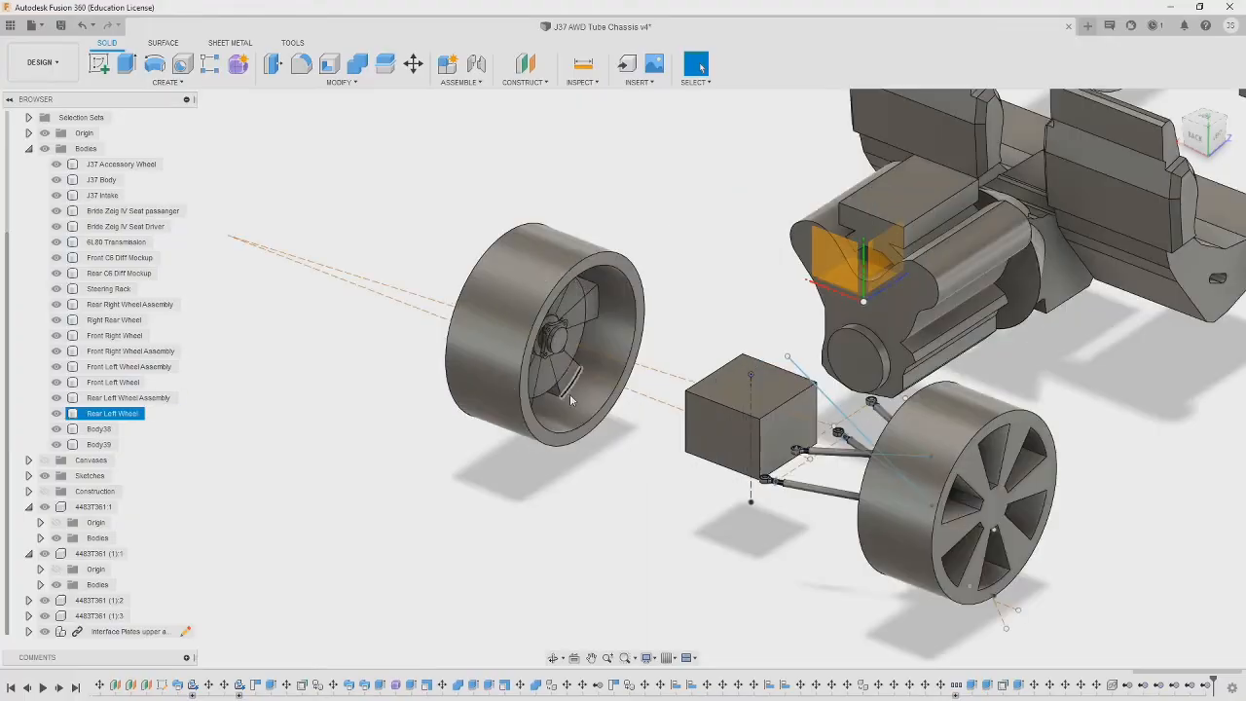
- Back in Fusion 360, examine the wheel, seat, engine and differential layout from isometric, right and back views
shift+middle_drag(603, 458, 613, 321)
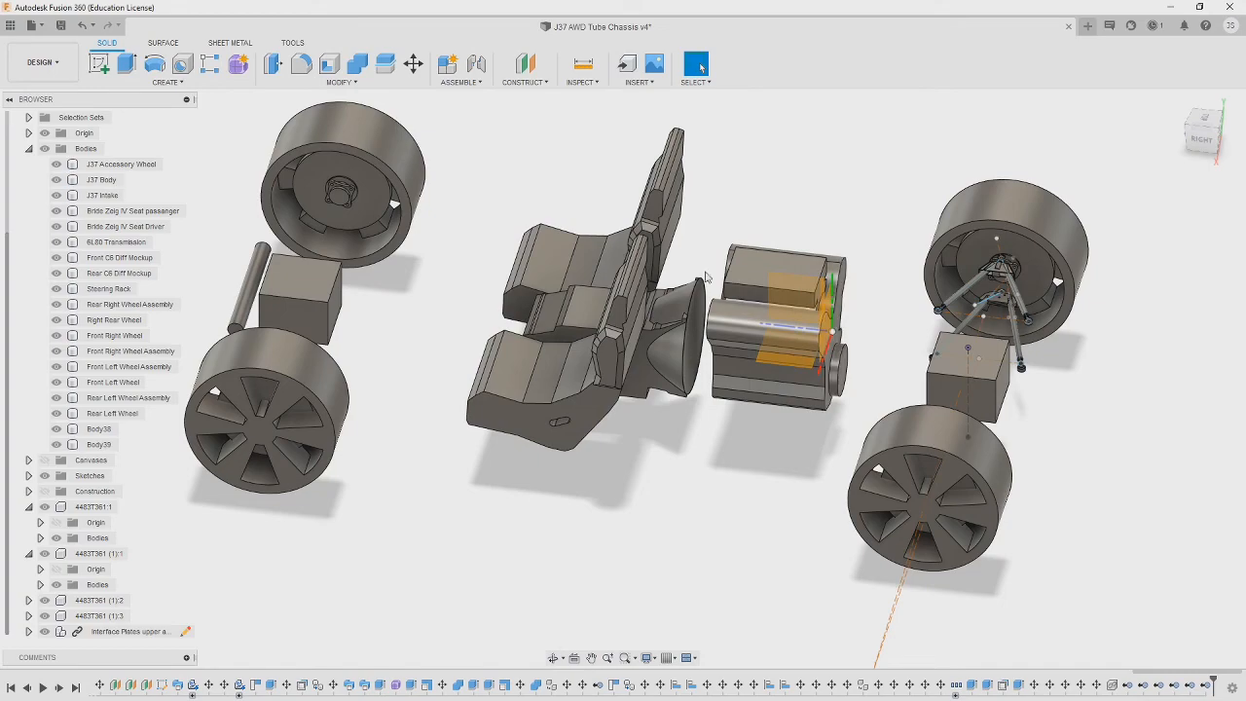
shift+middle_drag(409, 360, 773, 462)
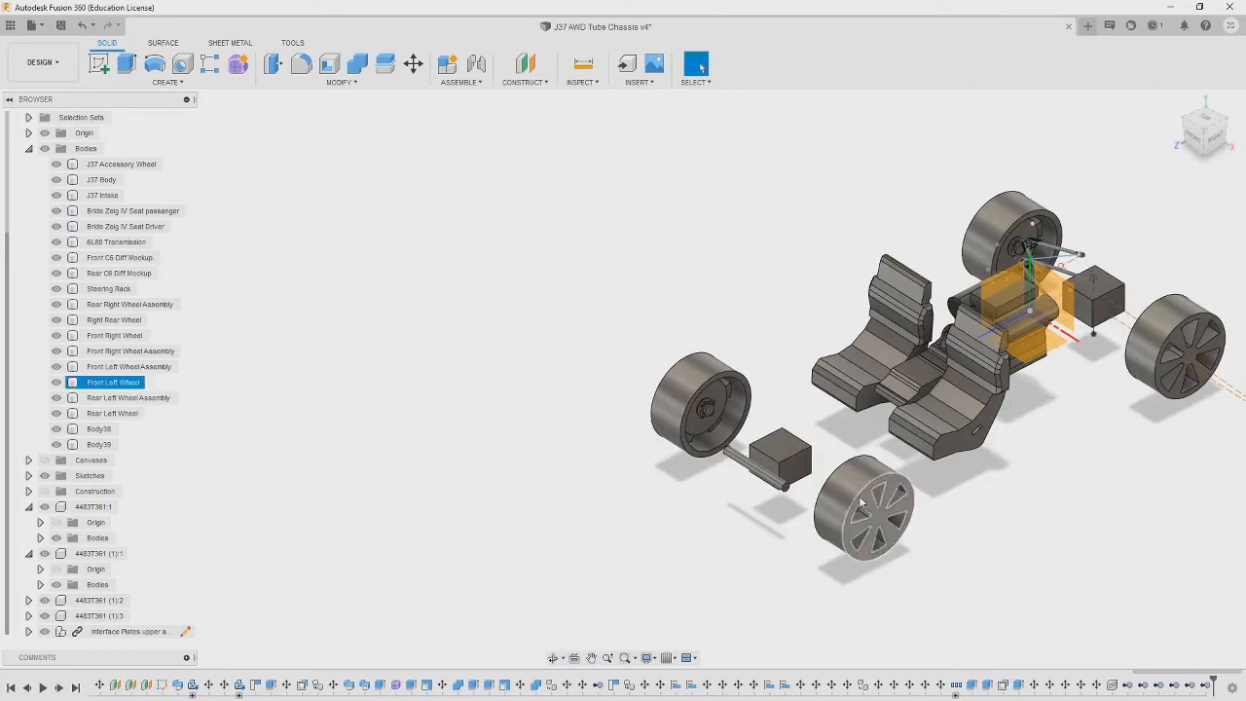
drag(1211, 138, 1217, 145)
click(1217, 146)
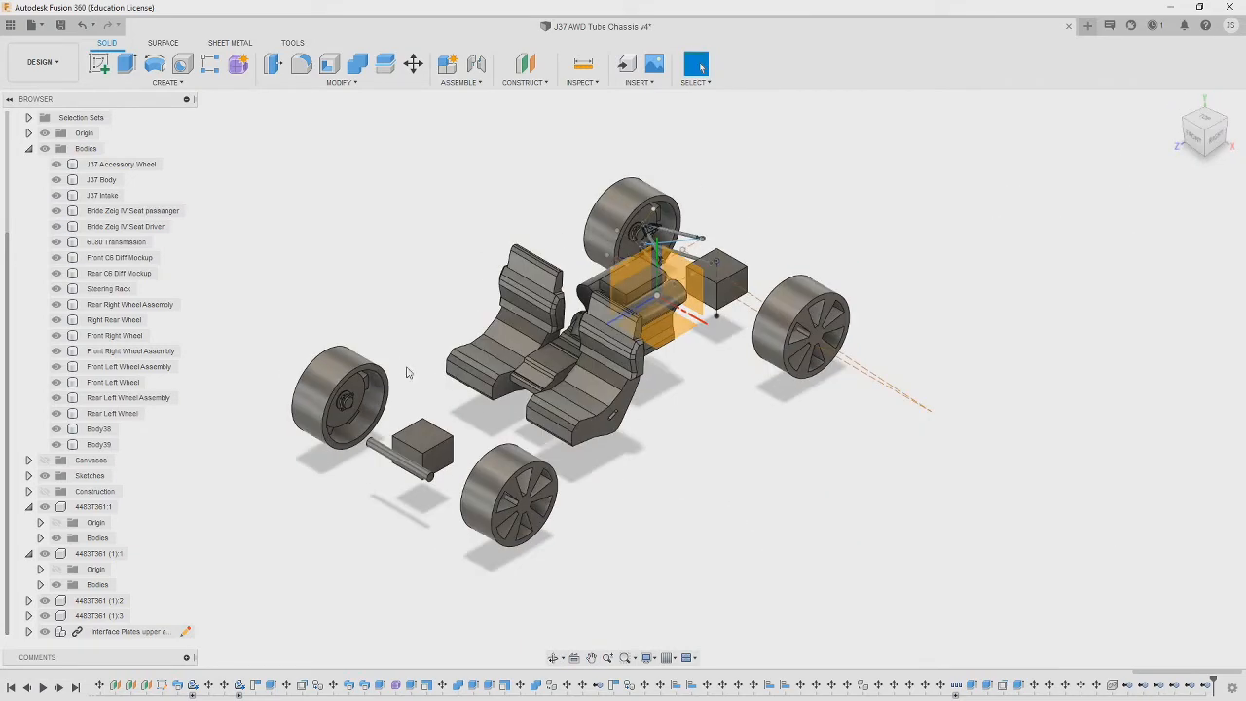
shift+middle_drag(715, 391, 643, 409)
click(1205, 139)
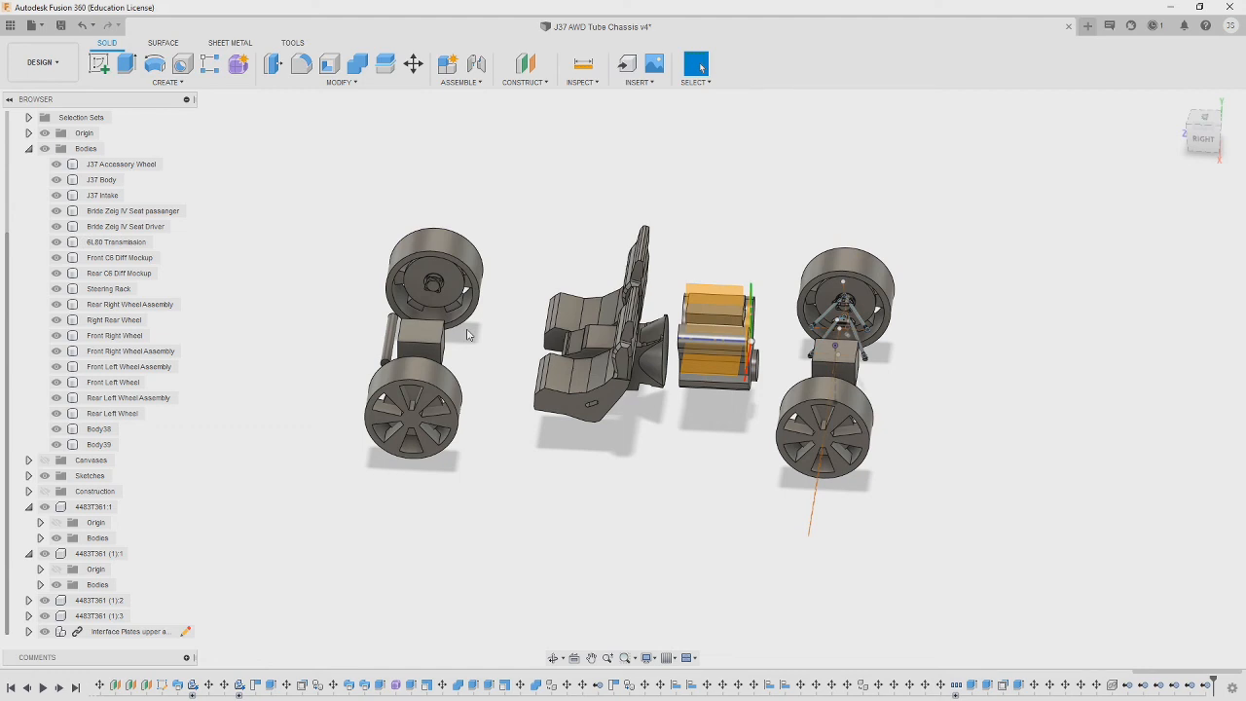
shift+middle_drag(447, 521, 471, 535)
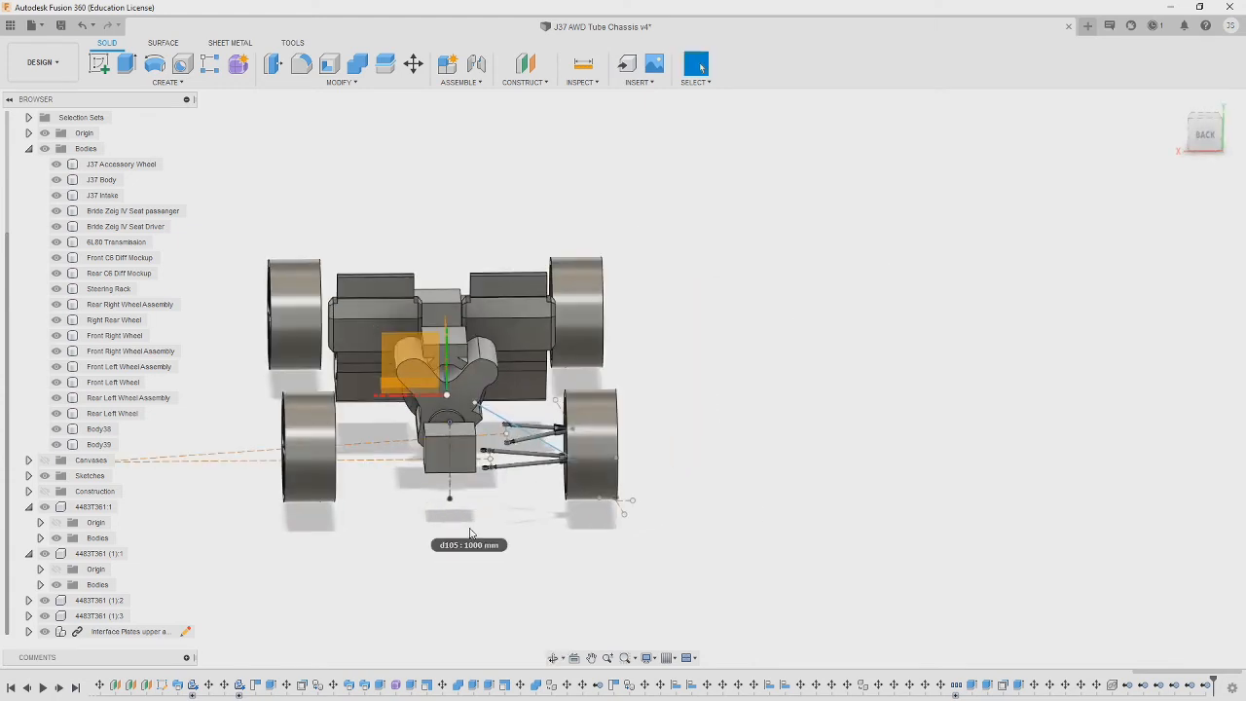
shift+middle_drag(762, 299, 793, 321)
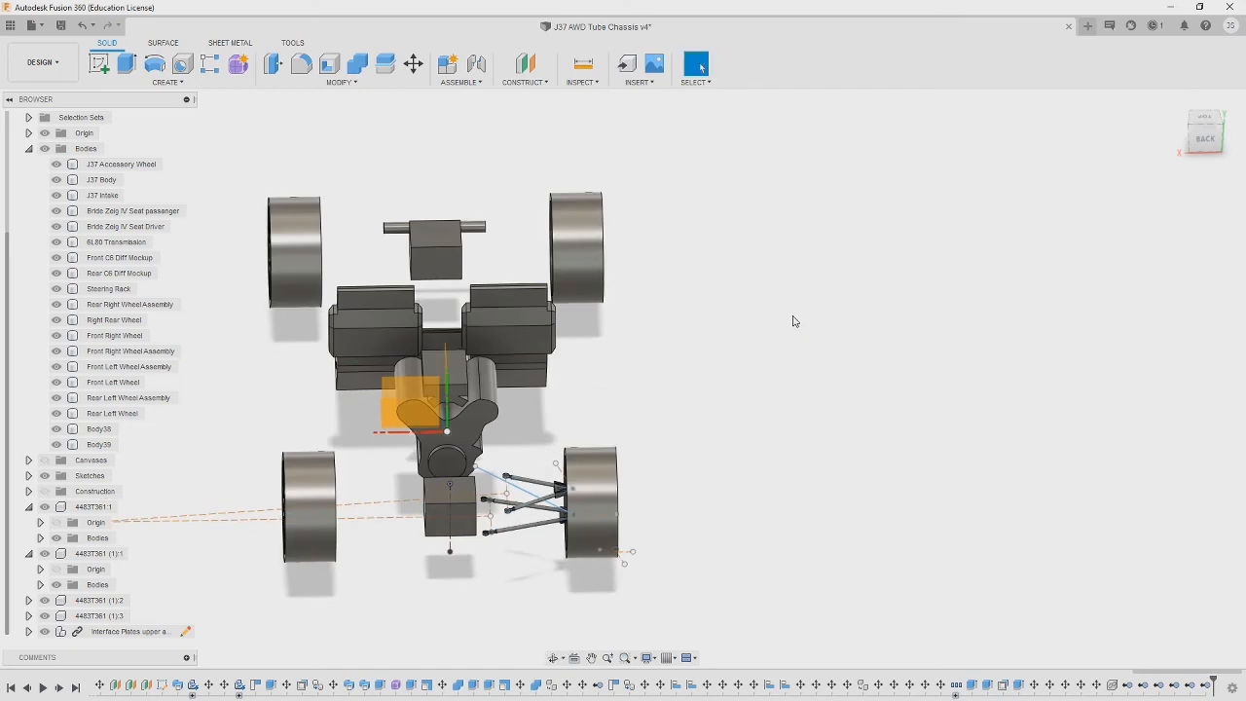
shift+middle_drag(793, 321, 656, 494)
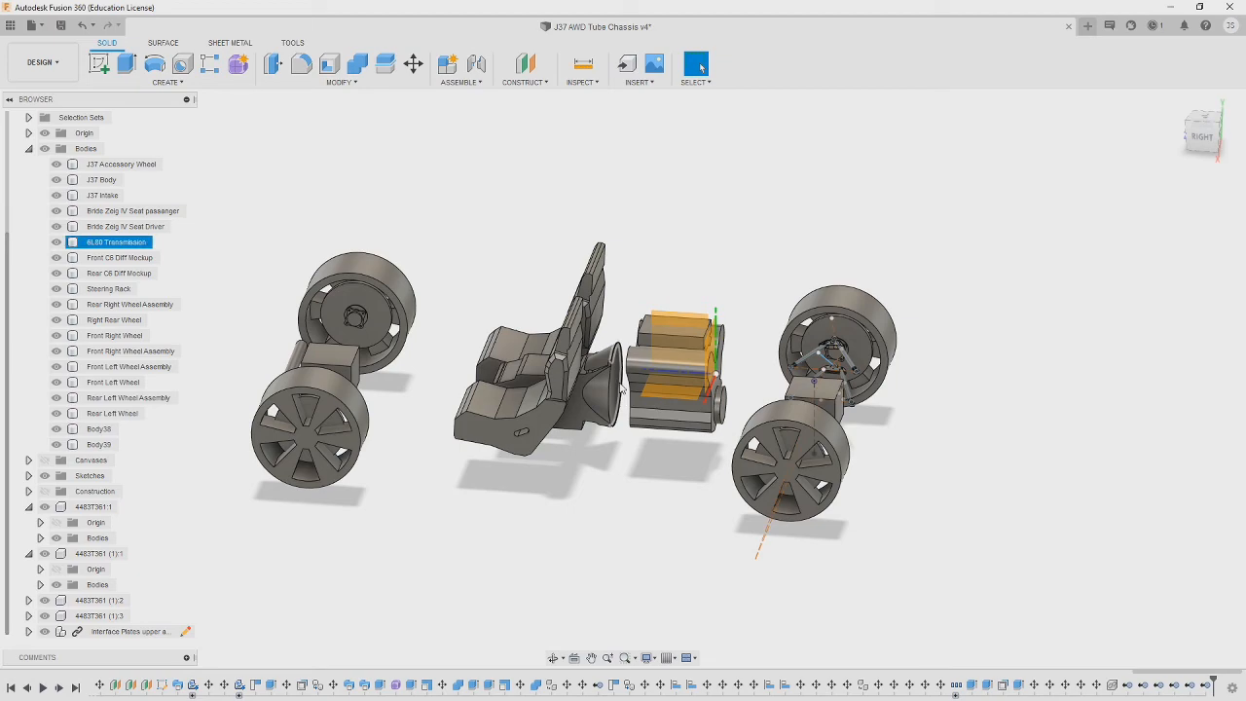
- Expand the Sketches folder and show the chassis sketches, including Wheels
shift+middle_drag(317, 468, 759, 466)
scroll(628, 394, down, 3)
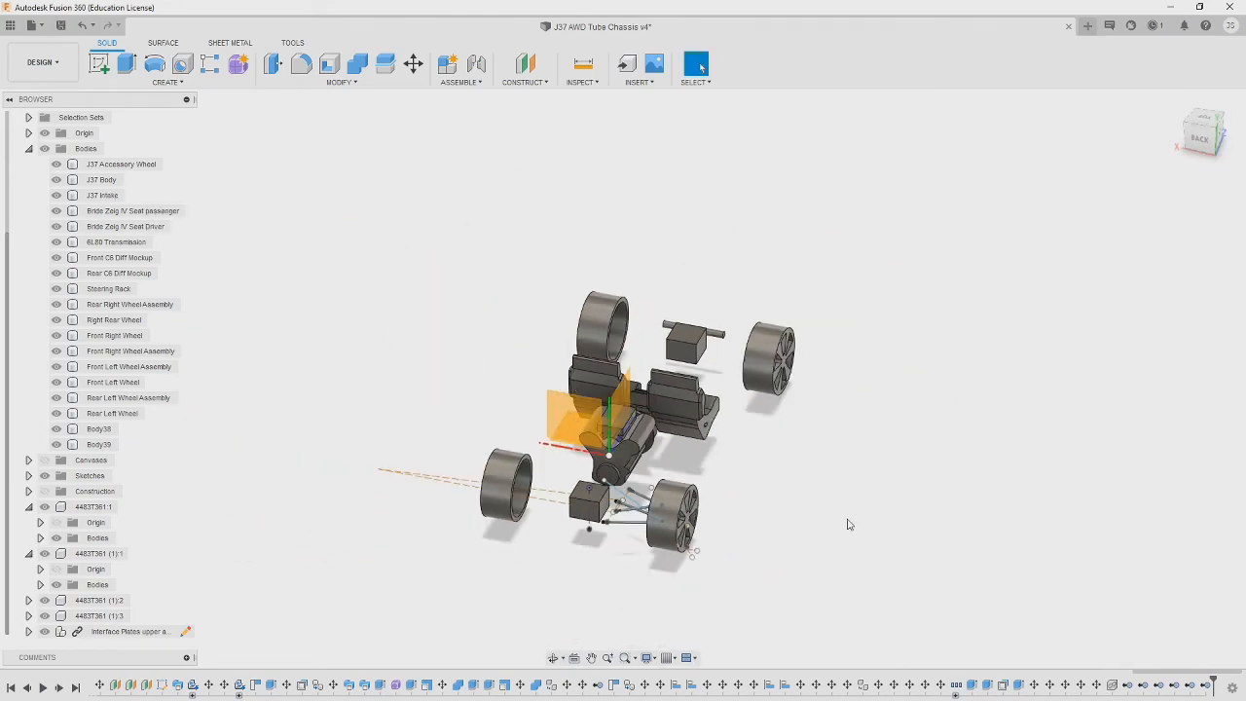
shift+middle_drag(576, 387, 1071, 513)
scroll(726, 545, up, 5)
shift+middle_drag(942, 480, 652, 496)
click(29, 475)
click(57, 539)
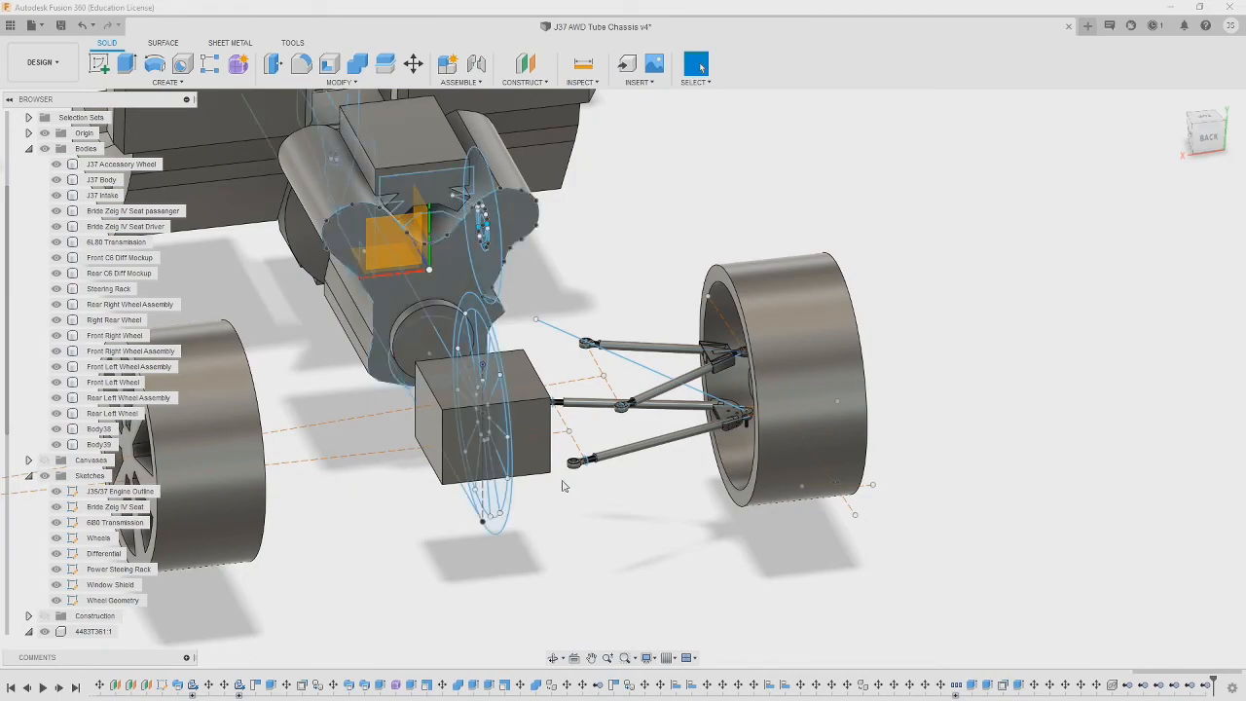
mouse_move(564, 487)
shift+middle_down()
mouse_move(500, 481)
mouse_move(820, 551)
mouse_move(729, 506)
shift+middle_up()
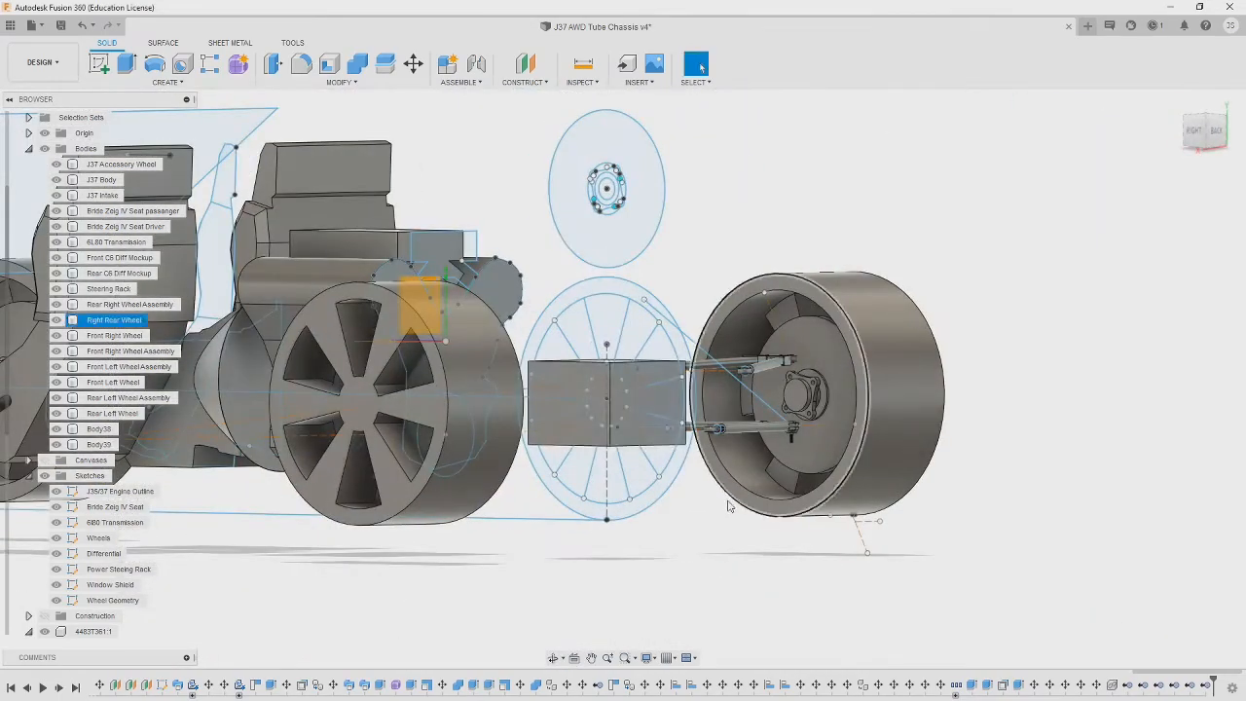
- Measure the distance from the centre point of the wheel sketch to the right rear wheel's outer face
key(i)
scroll(606, 398, up, 4)
click(605, 399)
click(1034, 217)
shift+middle_drag(1033, 217, 447, 528)
key(Escape)
scroll(486, 531, down, 3)
key(i)
click(767, 561)
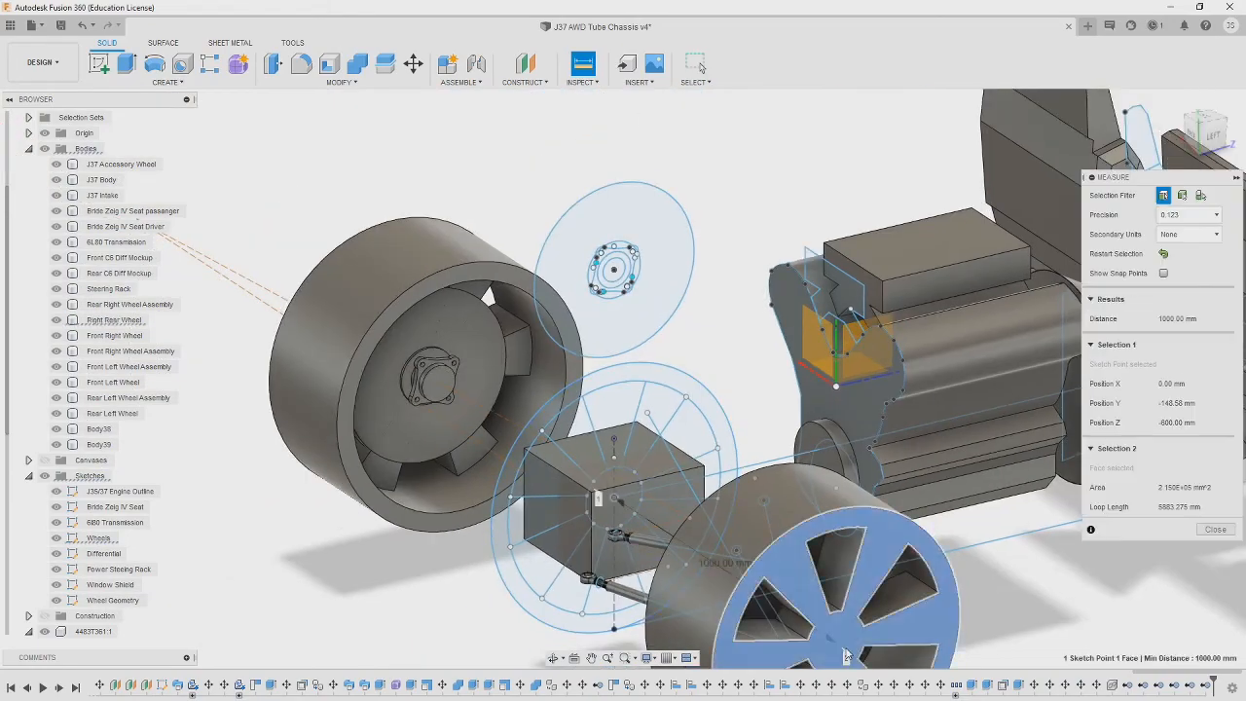
mouse_move(767, 561)
shift+middle_down()
mouse_move(835, 542)
mouse_move(217, 528)
shift+middle_up()
key(Escape)
- Hide all chassis bodies except the Rear Right Wheel Assembly, Front Right Wheel, Body38 and Body39
shift+middle_drag(403, 528, 1027, 510)
scroll(931, 506, up, 5)
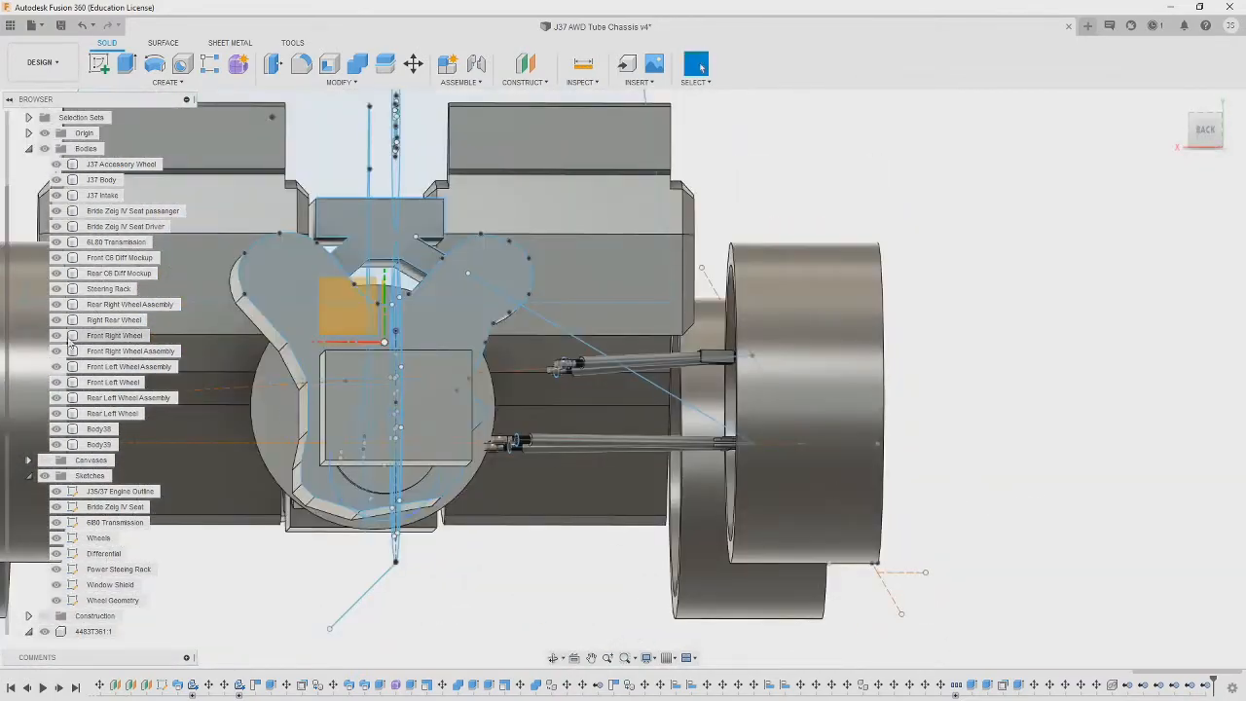
click(55, 319)
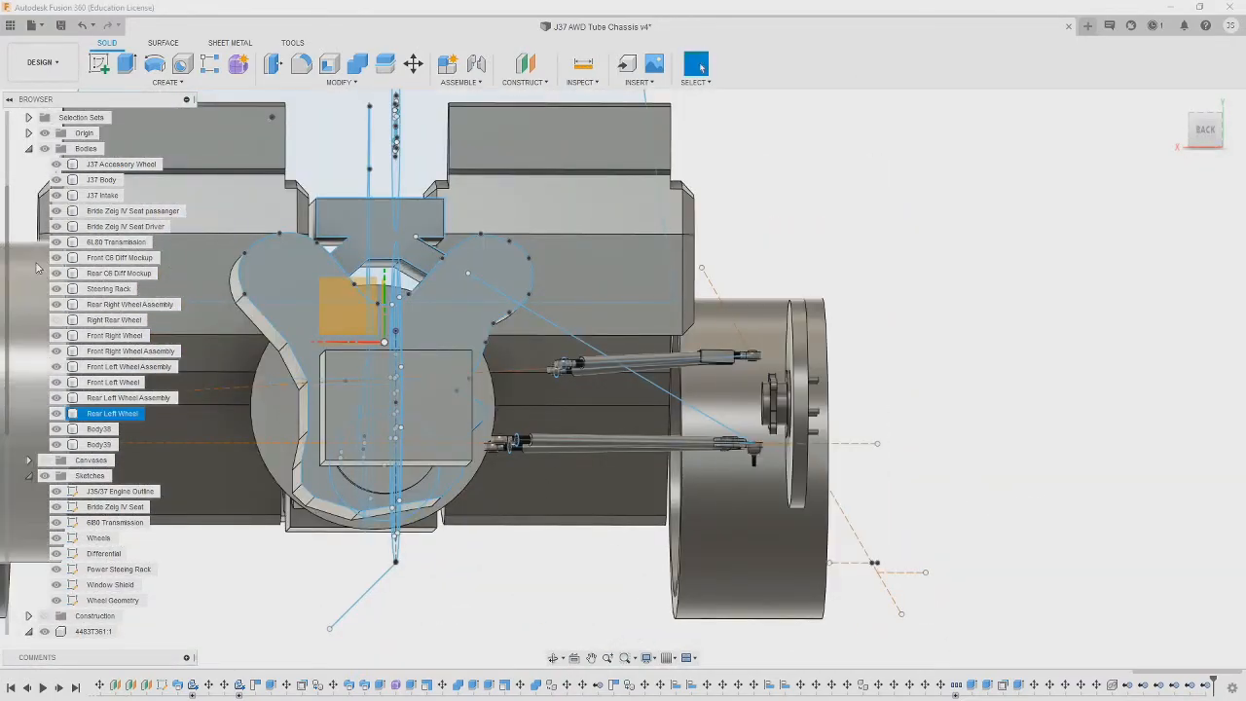
click(56, 335)
click(56, 351)
click(56, 367)
click(56, 382)
click(56, 398)
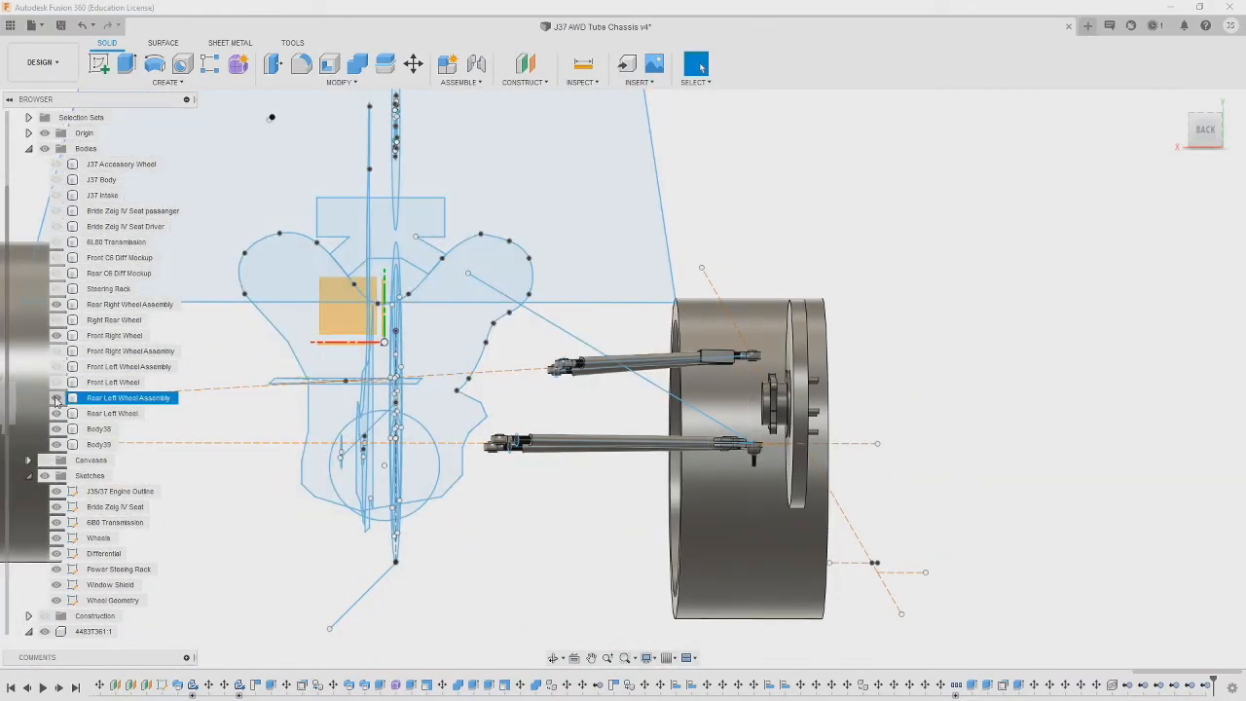
click(56, 414)
- Hide every sketch except Wheels and Wheel Geometry
click(55, 492)
click(56, 507)
click(56, 523)
click(56, 538)
click(55, 539)
click(56, 553)
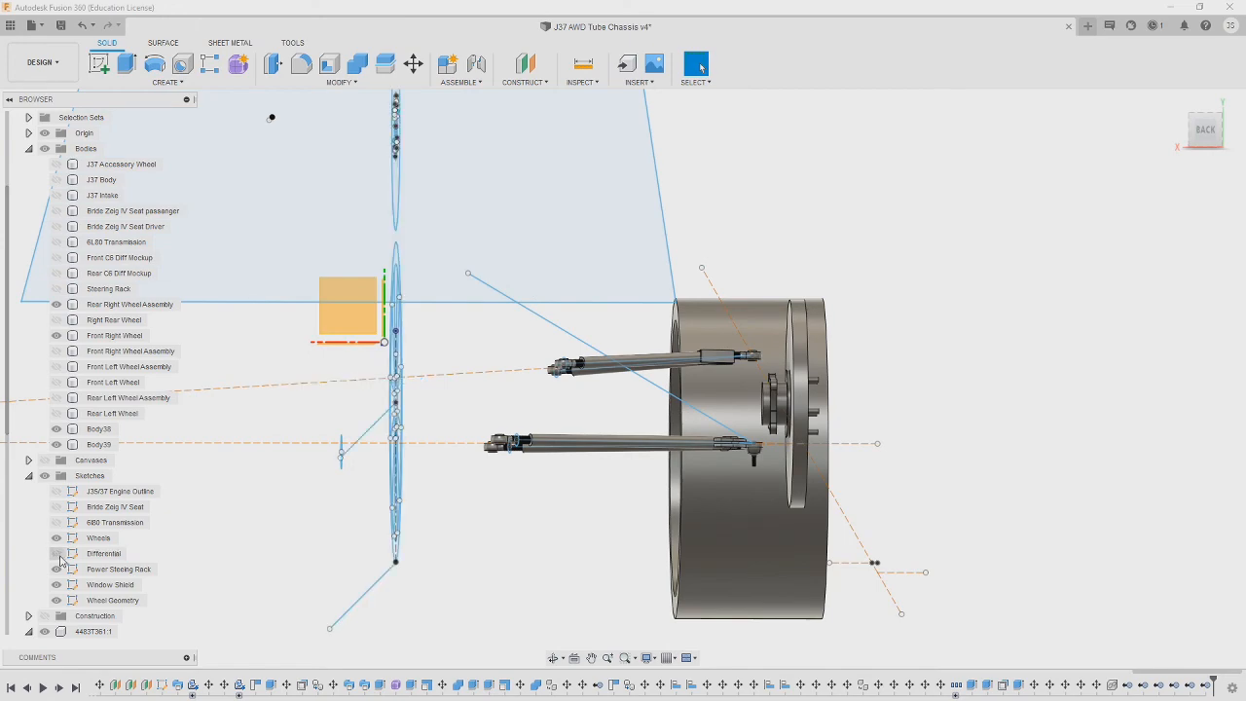
click(56, 570)
click(56, 585)
- Open the Wheel Geometry sketch for editing in the back view and turn on the construction linetype
shift+middle_drag(576, 582, 550, 598)
click(1204, 130)
mouse_move(718, 549)
middle_down()
mouse_move(869, 243)
mouse_move(876, 381)
middle_up()
scroll(869, 249, up, 1)
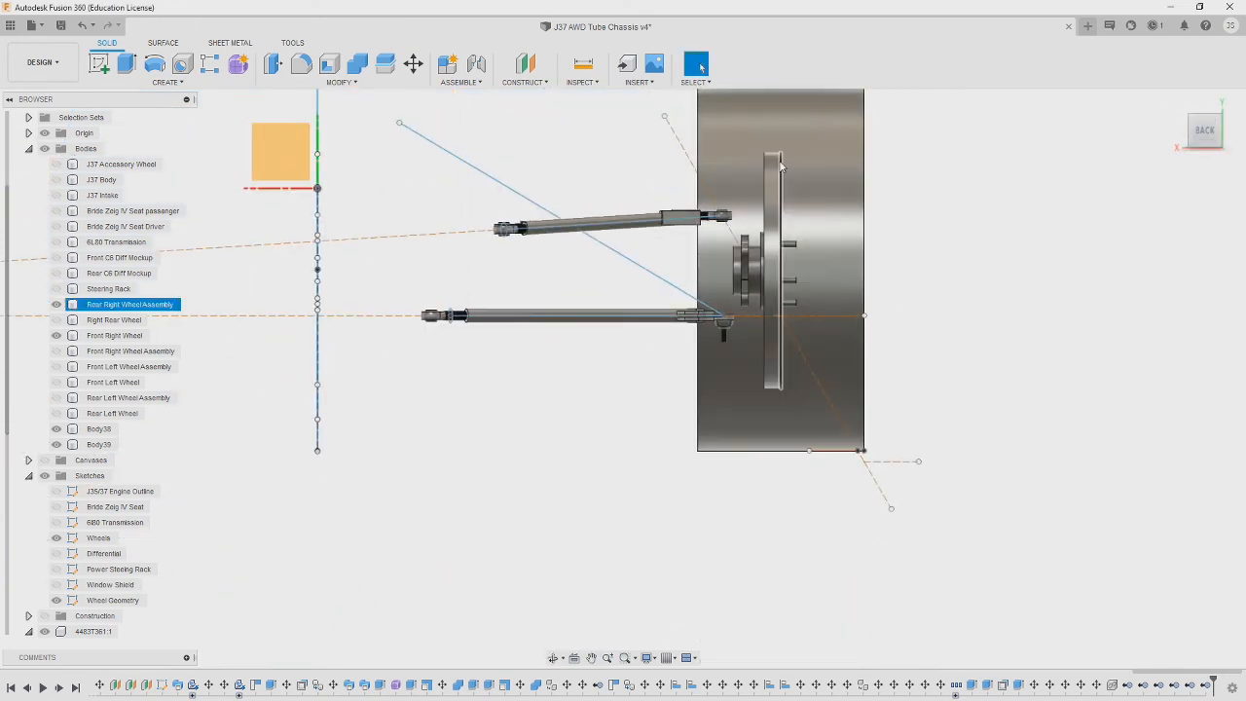
double_click(100, 600)
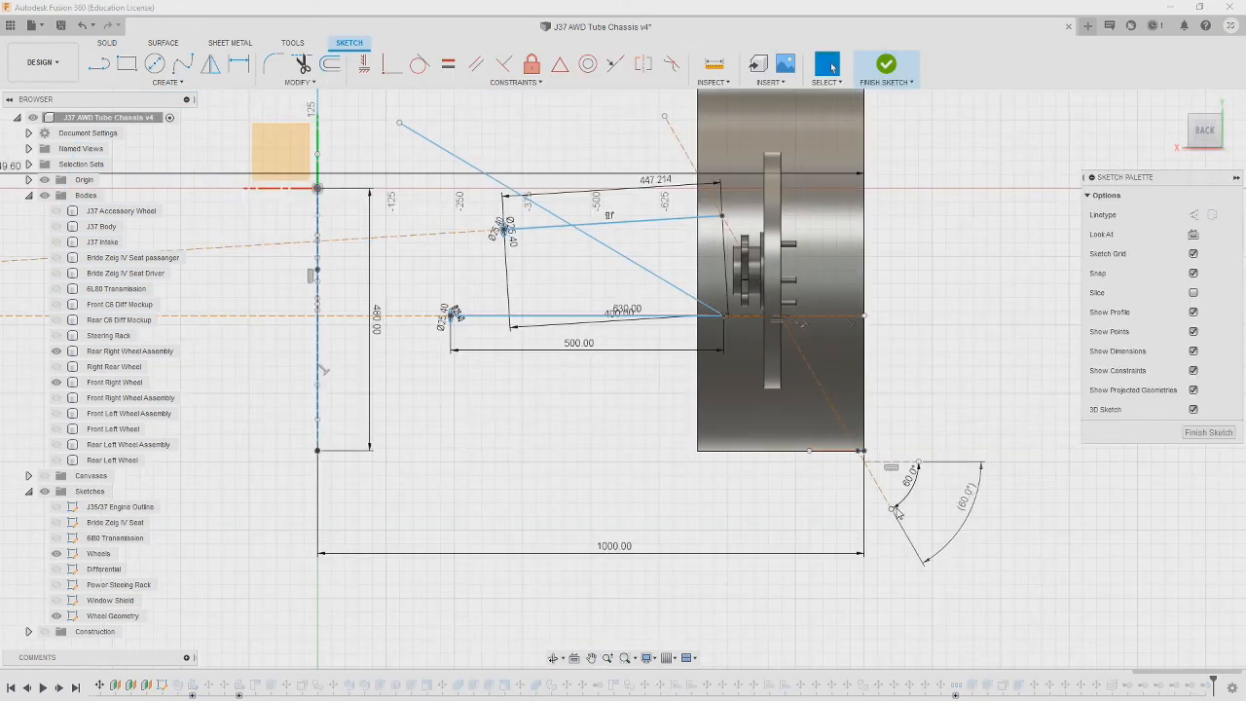
click(1194, 214)
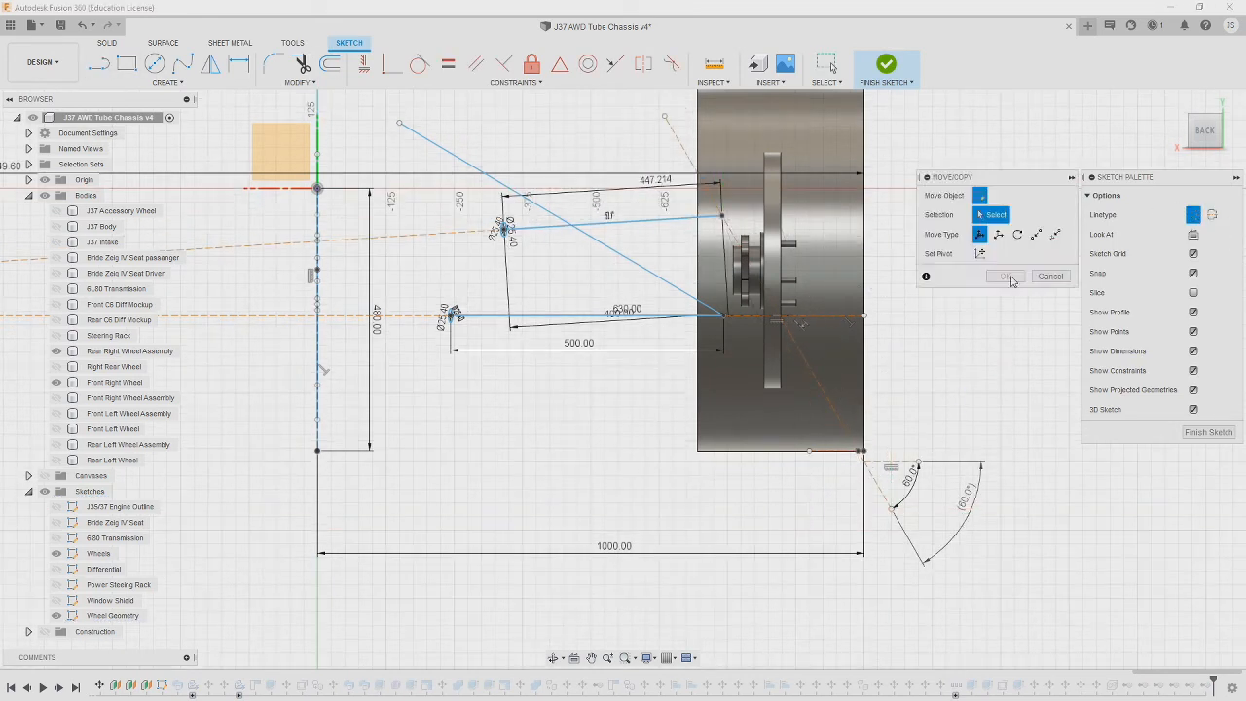
- Draw a vertical construction line through the brake disc and a sloped one from the upper arm's outer end point, both ending below the wheel
click(782, 148)
click(781, 536)
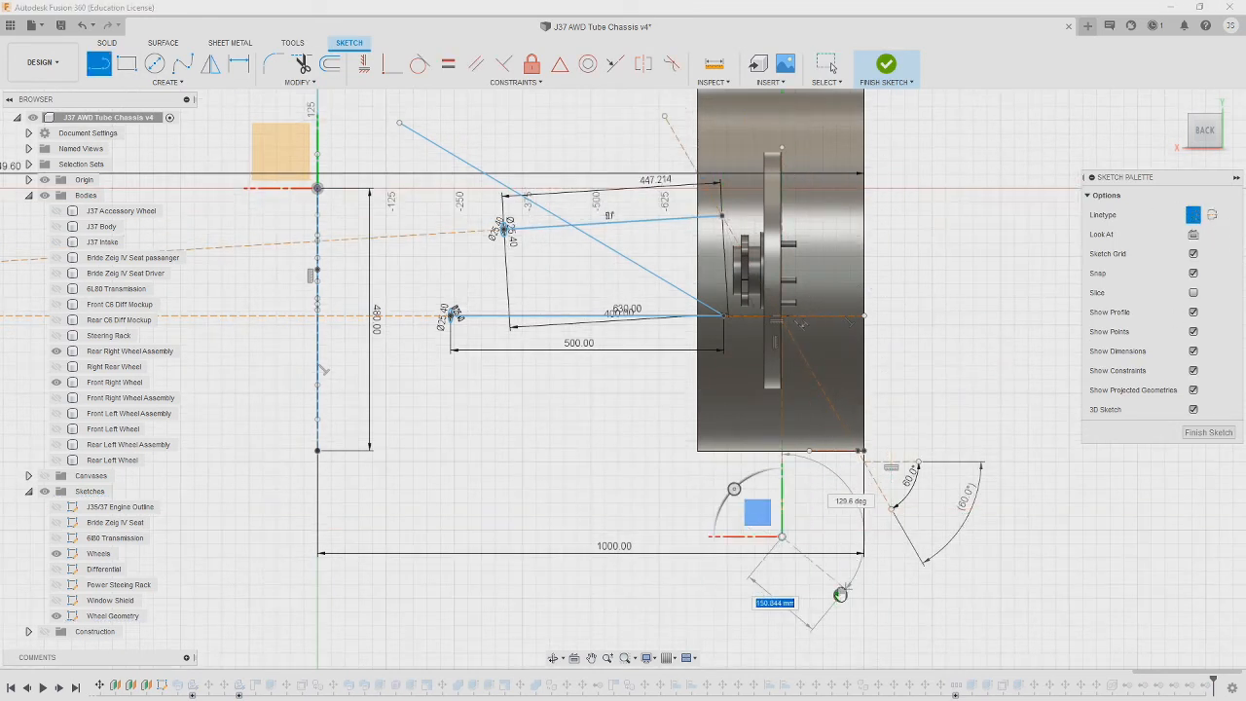
click(840, 592)
click(721, 216)
click(796, 543)
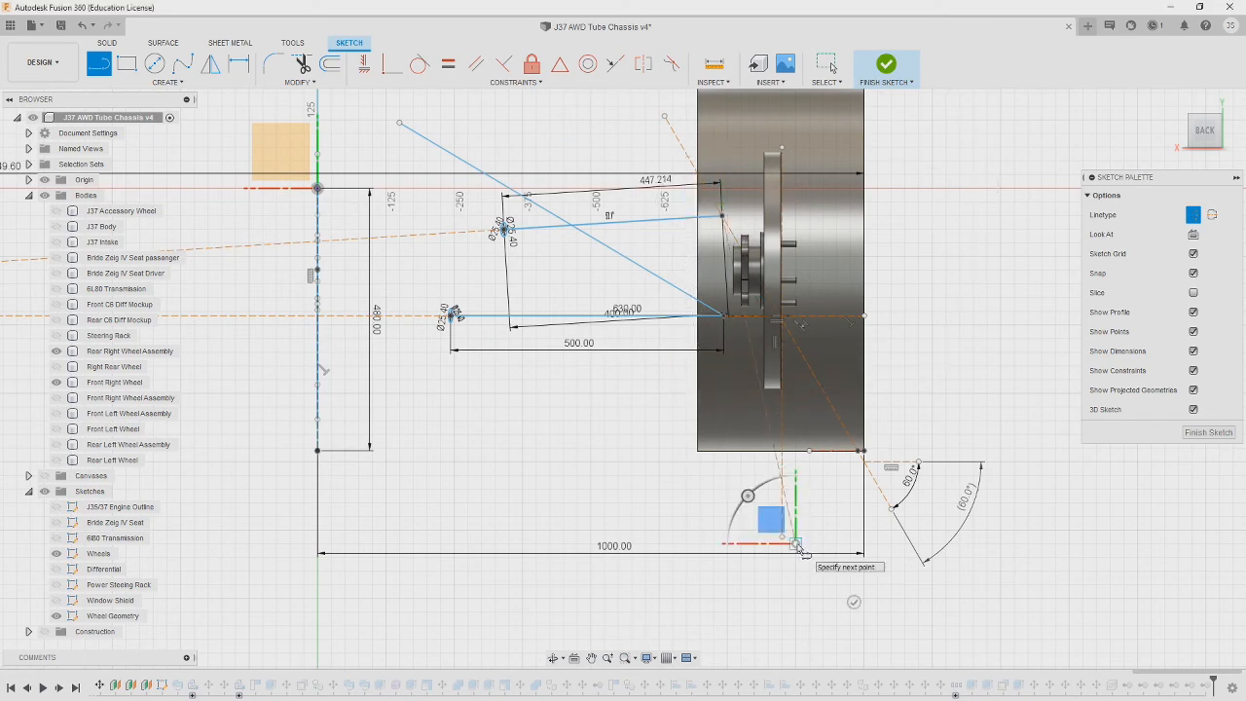
right_click(958, 543)
click(959, 497)
- Trim away the old 60° diagonal construction line below and above the arm end points, and finish the sketch
click(841, 428)
key(t)
click(843, 429)
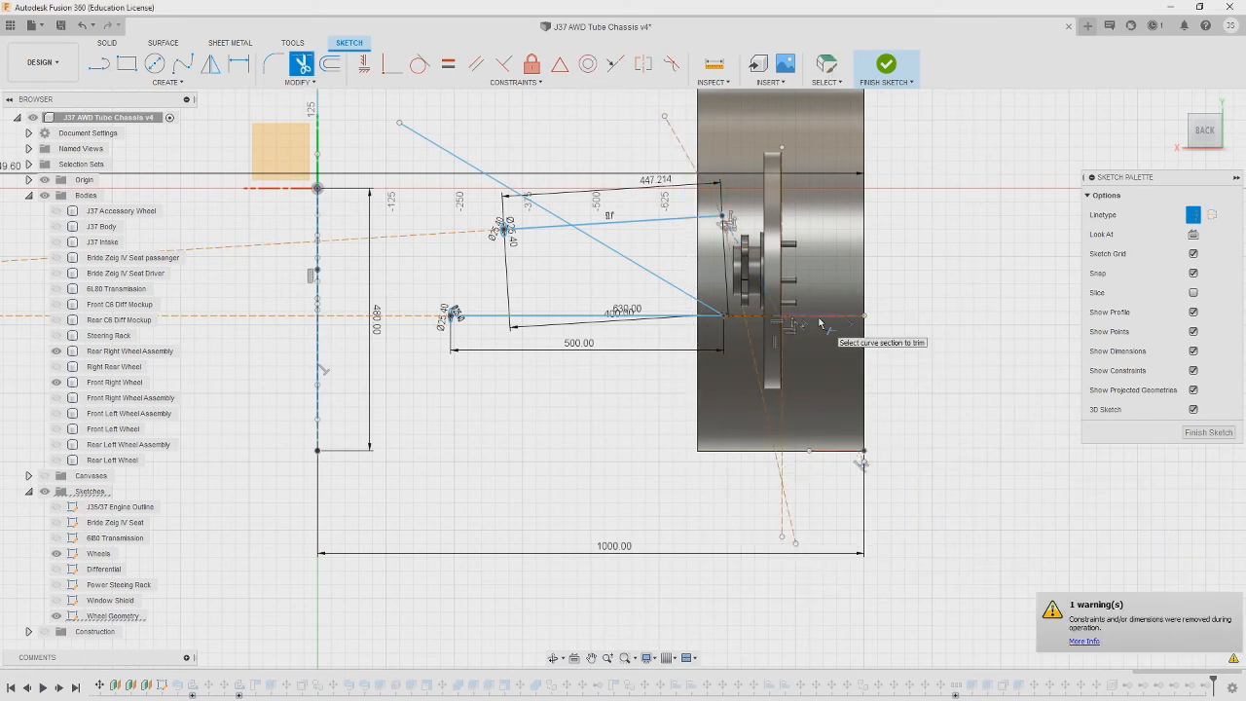
scroll(722, 216, up, 8)
click(702, 173)
scroll(847, 390, down, 5)
middle_drag(846, 404, 973, 382)
scroll(973, 383, down, 3)
middle_drag(1030, 460, 917, 364)
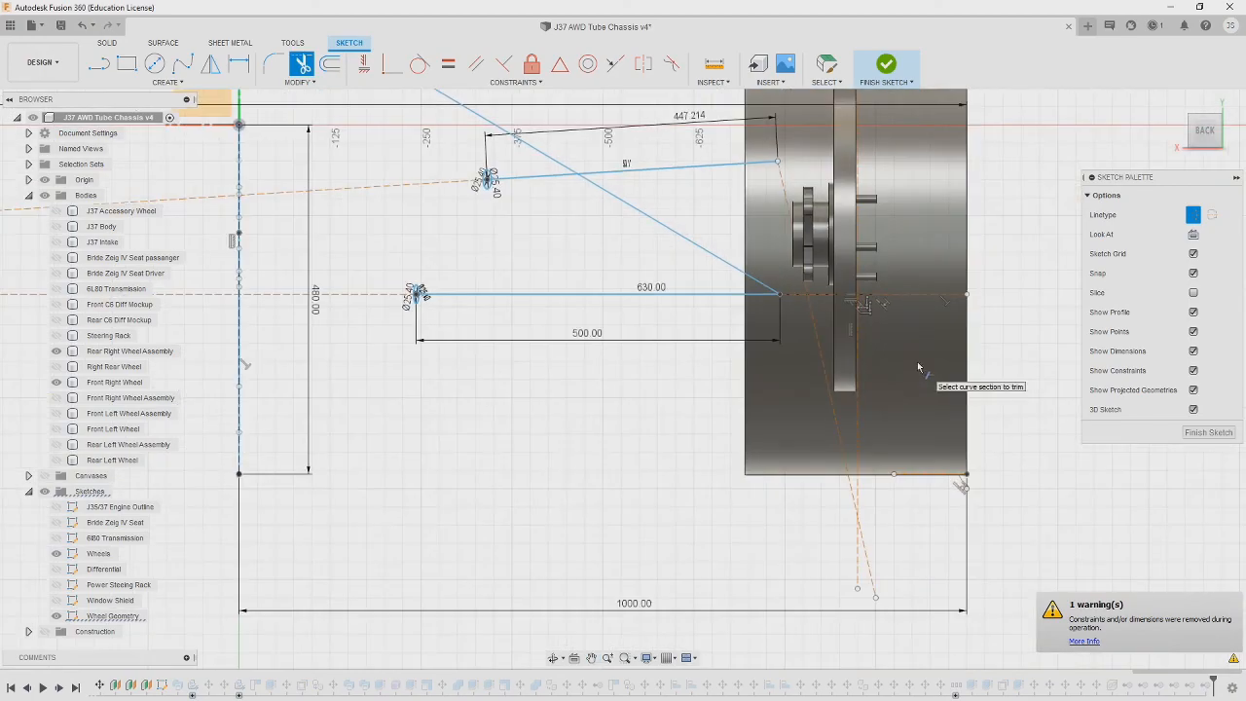
click(1206, 433)
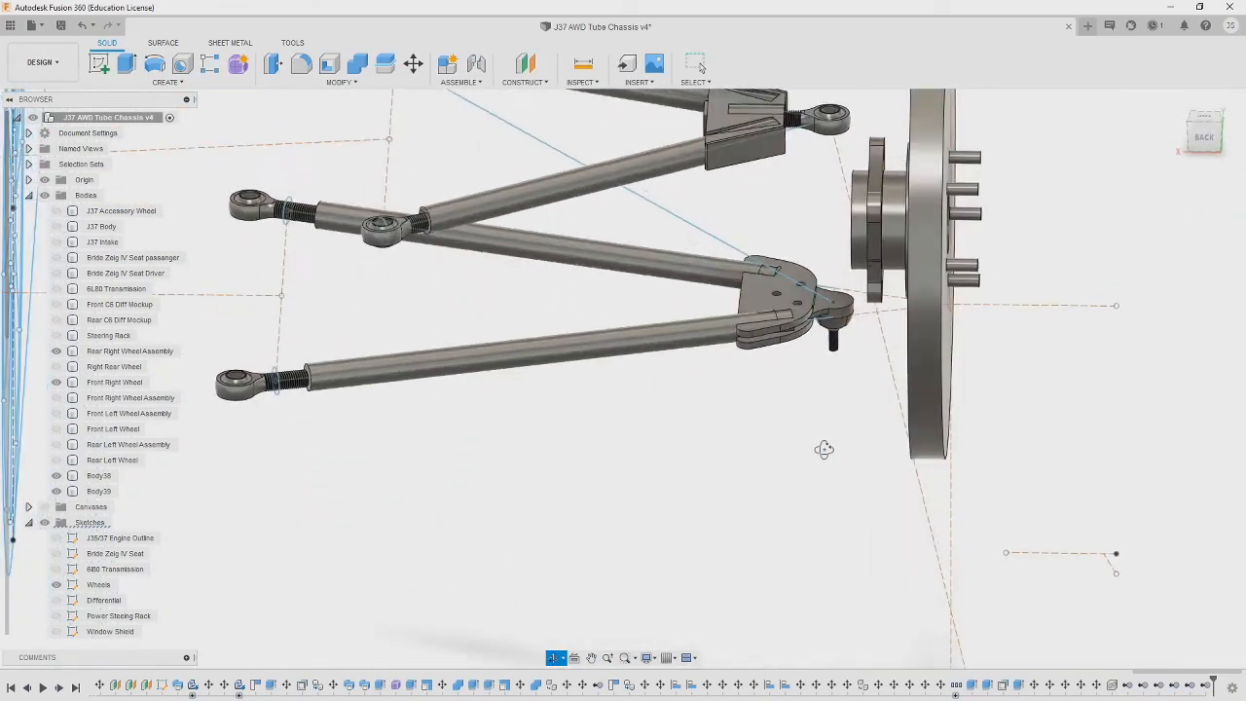
- Examine the rear right control arms, their ball joints and the brake disc from above and from behind
shift+middle_drag(824, 448, 843, 421)
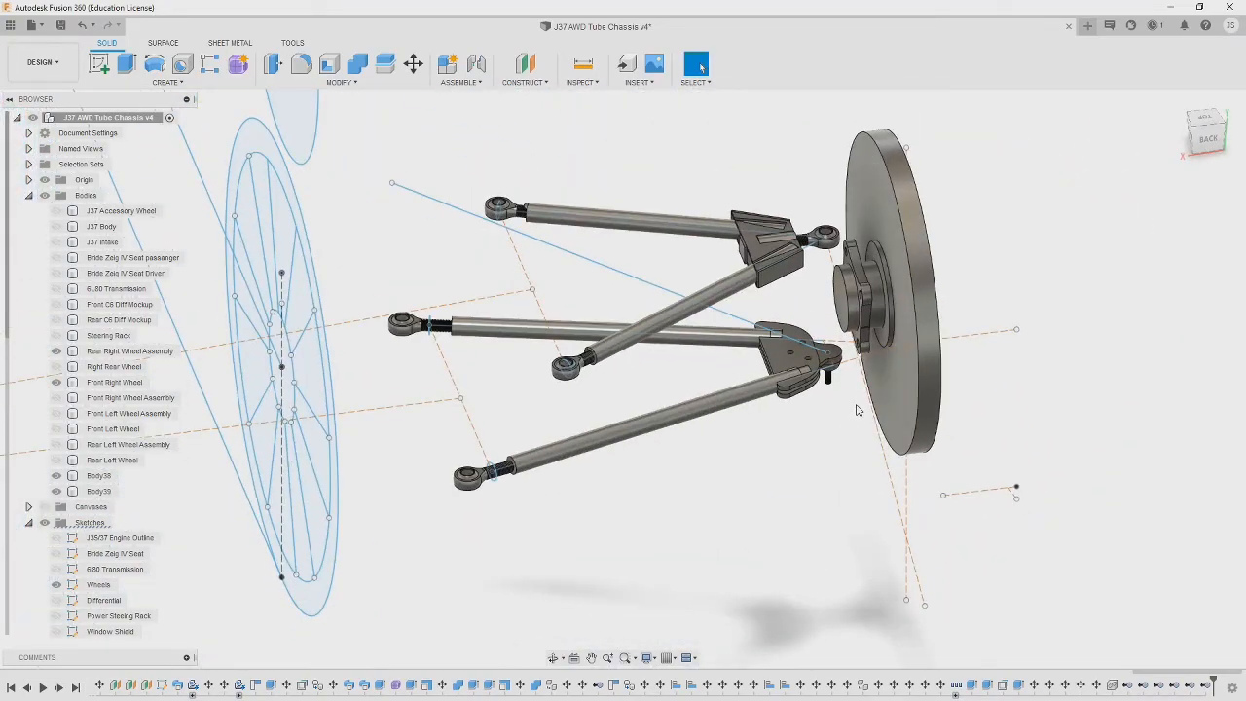
click(1205, 117)
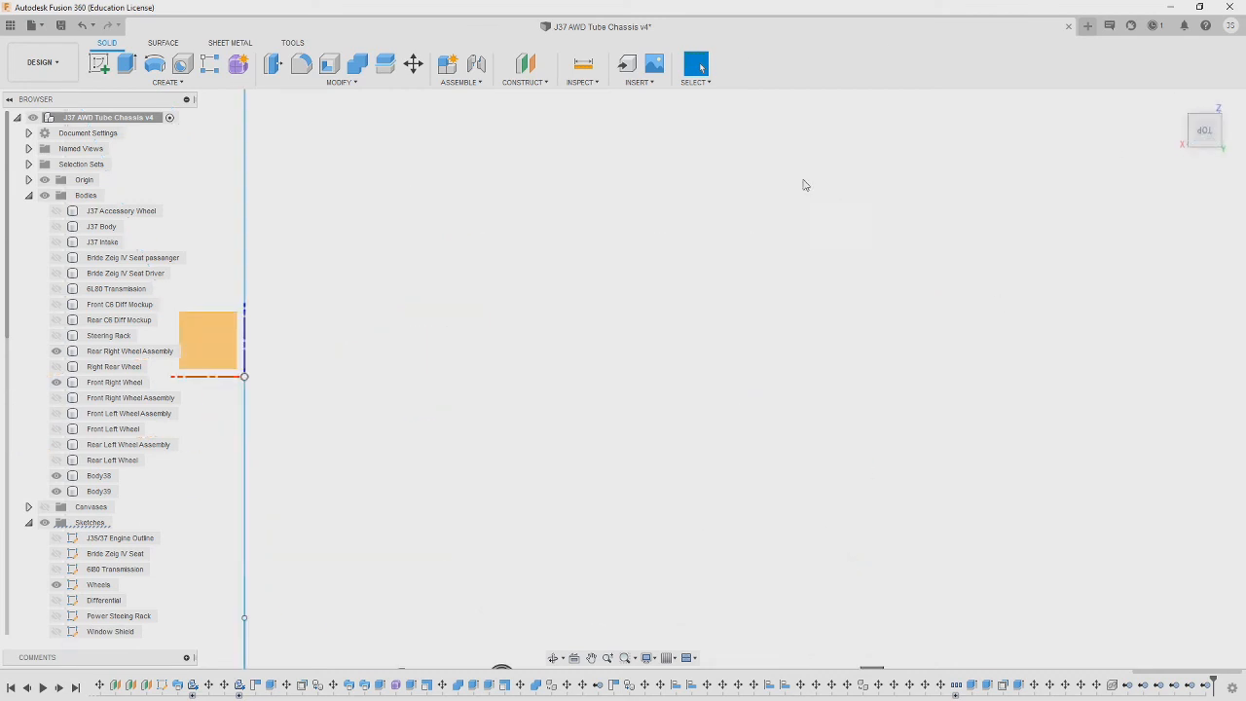
scroll(804, 184, down, 8)
scroll(858, 246, up, 4)
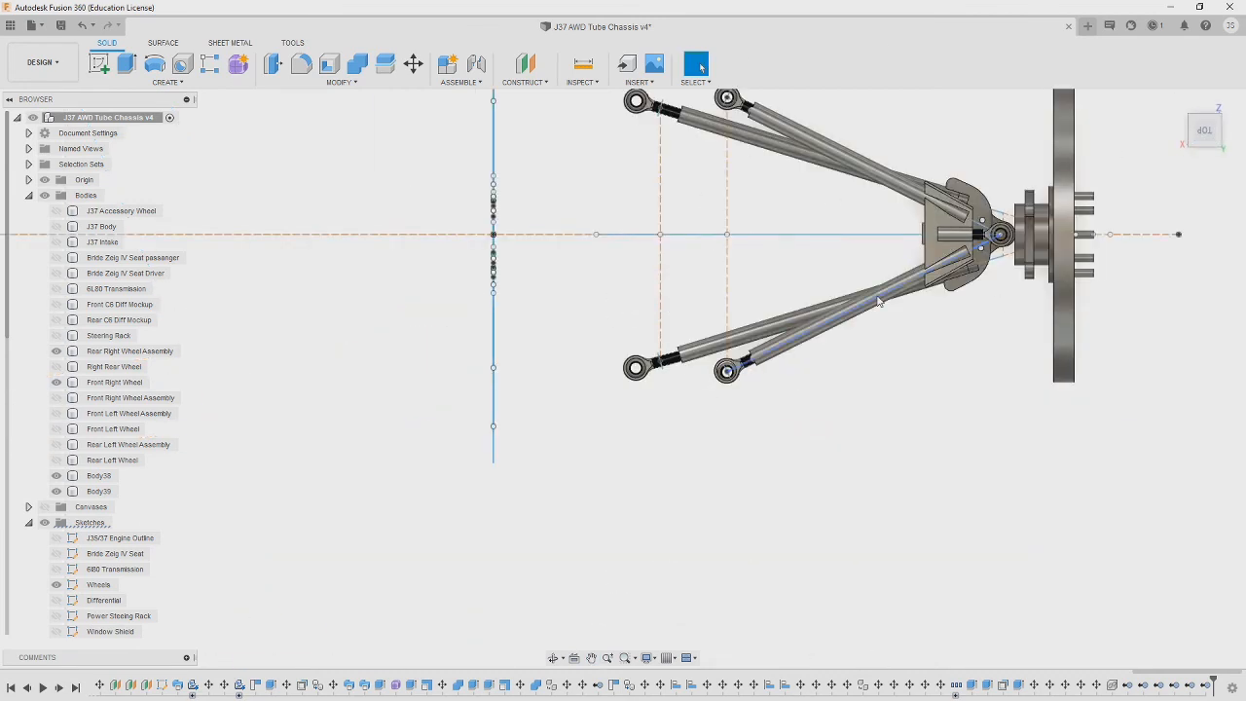
shift+middle_drag(896, 285, 744, 384)
scroll(978, 560, down, 6)
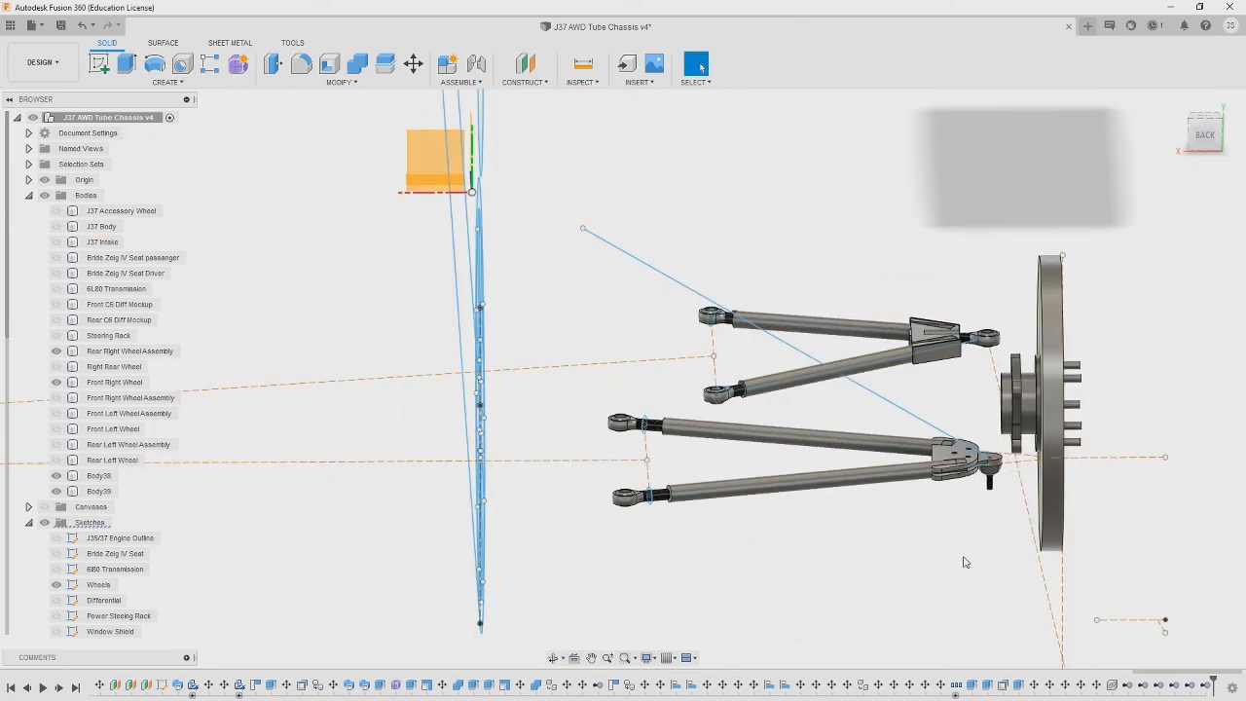
scroll(949, 526, up, 3)
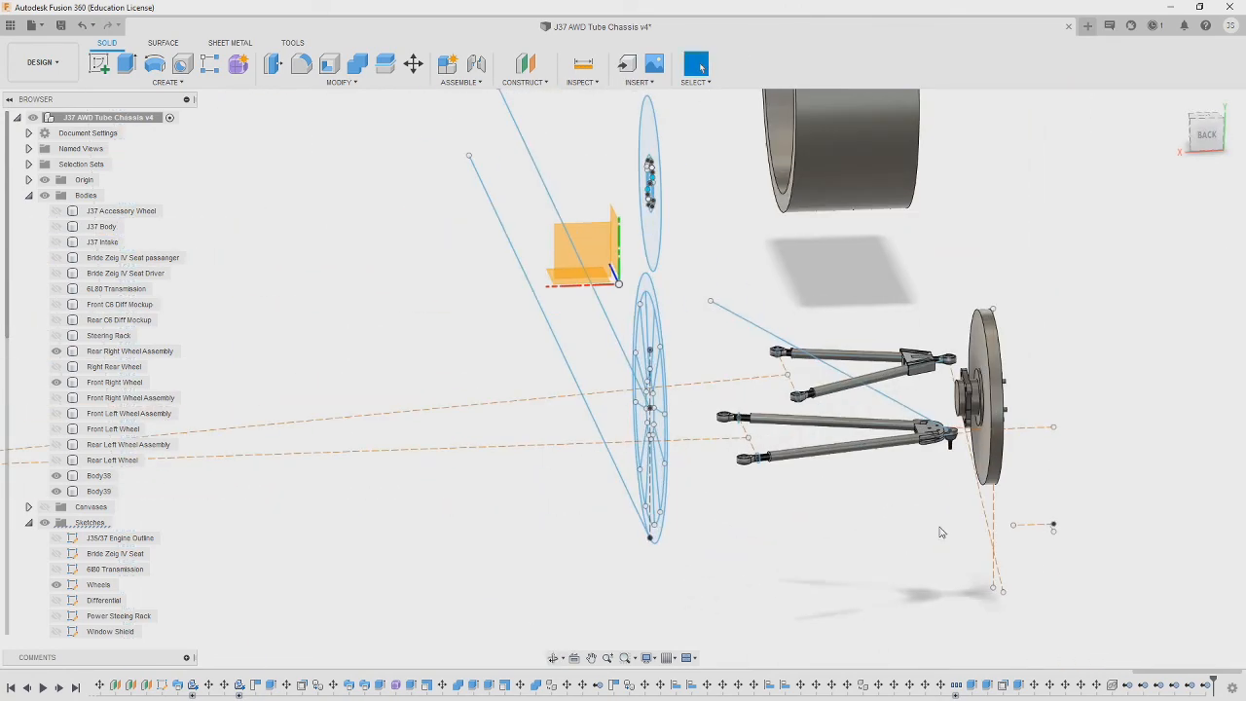
scroll(949, 438, up, 8)
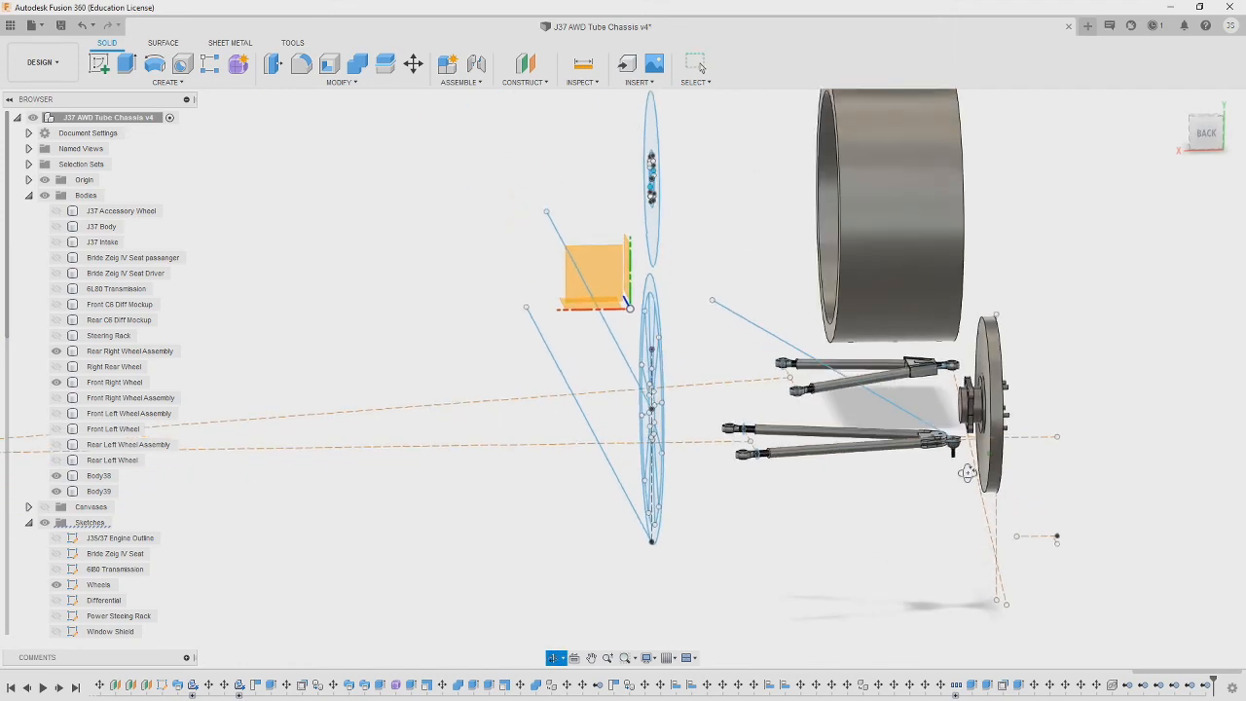
scroll(757, 370, down, 3)
scroll(757, 370, down, 6)
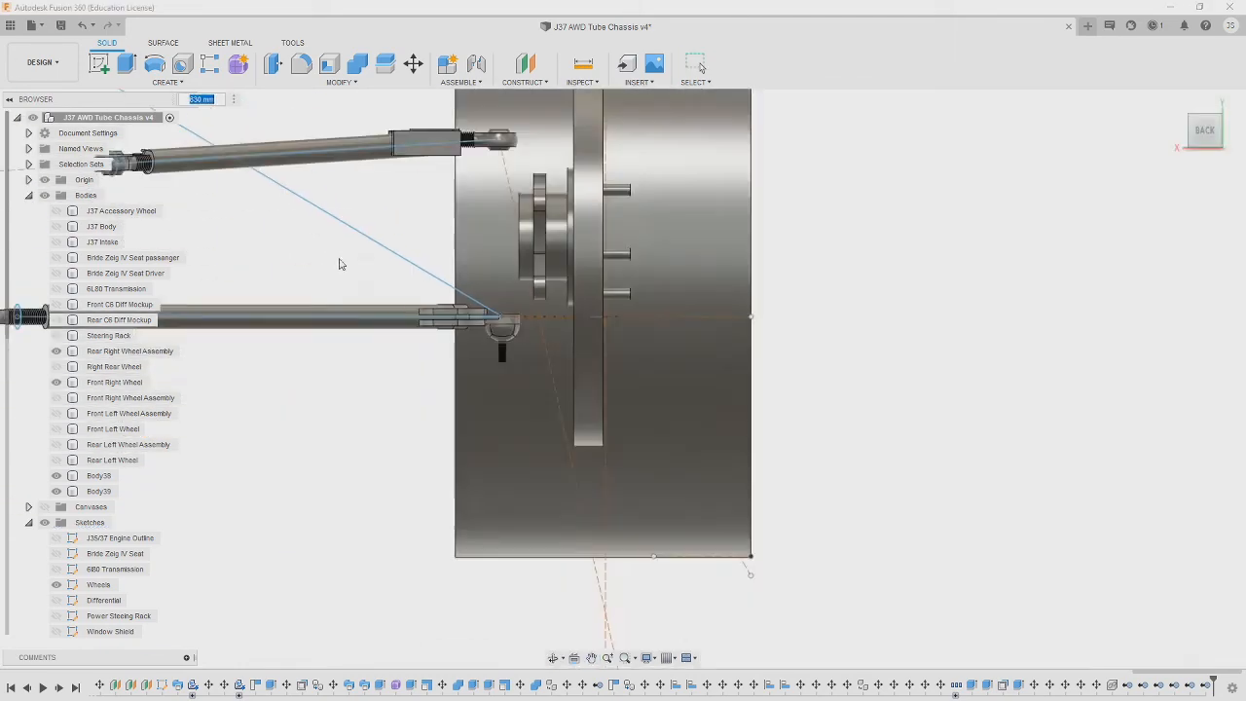
- Examine where the extended upper and lower arm lines converge and how the sloped construction line relates to the ball joints and disc
scroll(446, 359, up, 4)
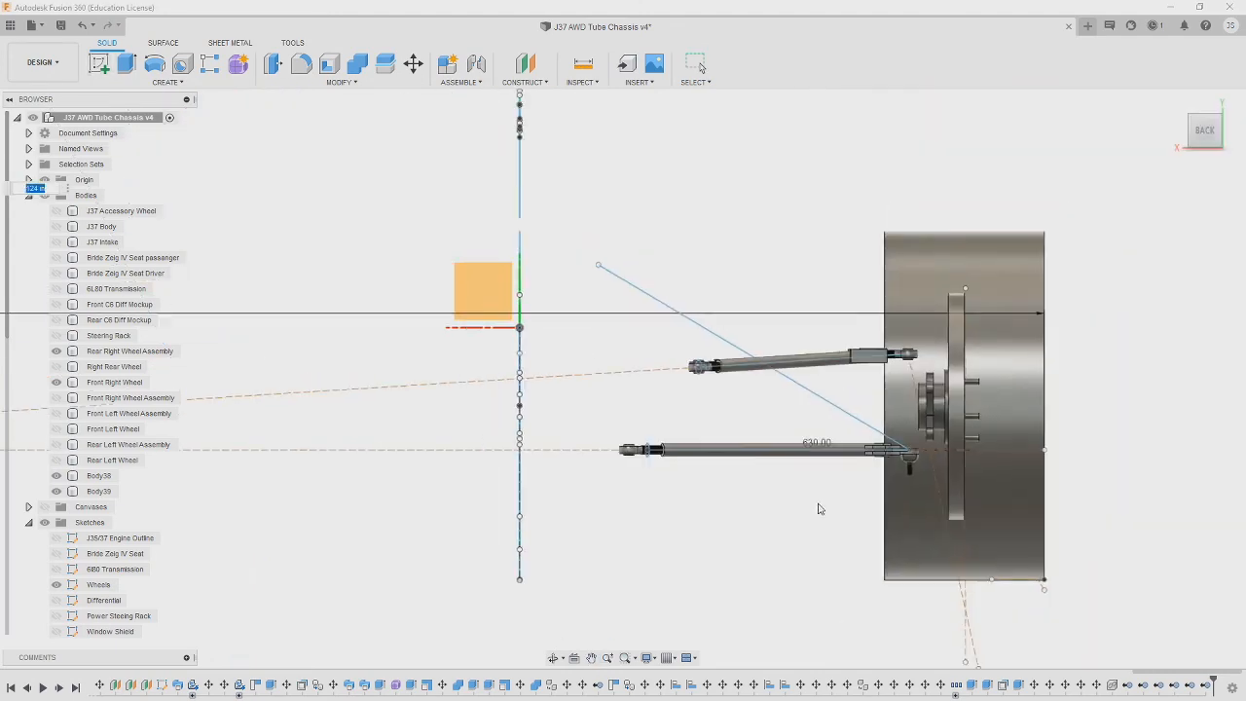
scroll(820, 507, down, 2)
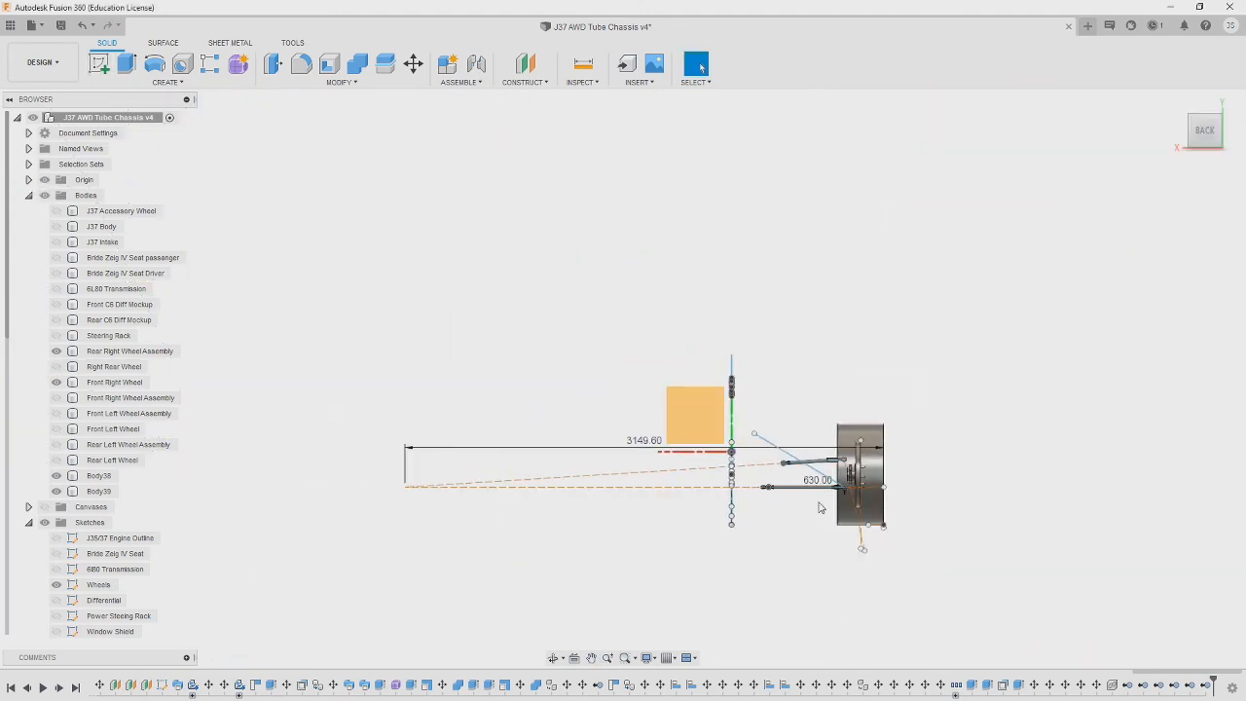
scroll(798, 571, up, 4)
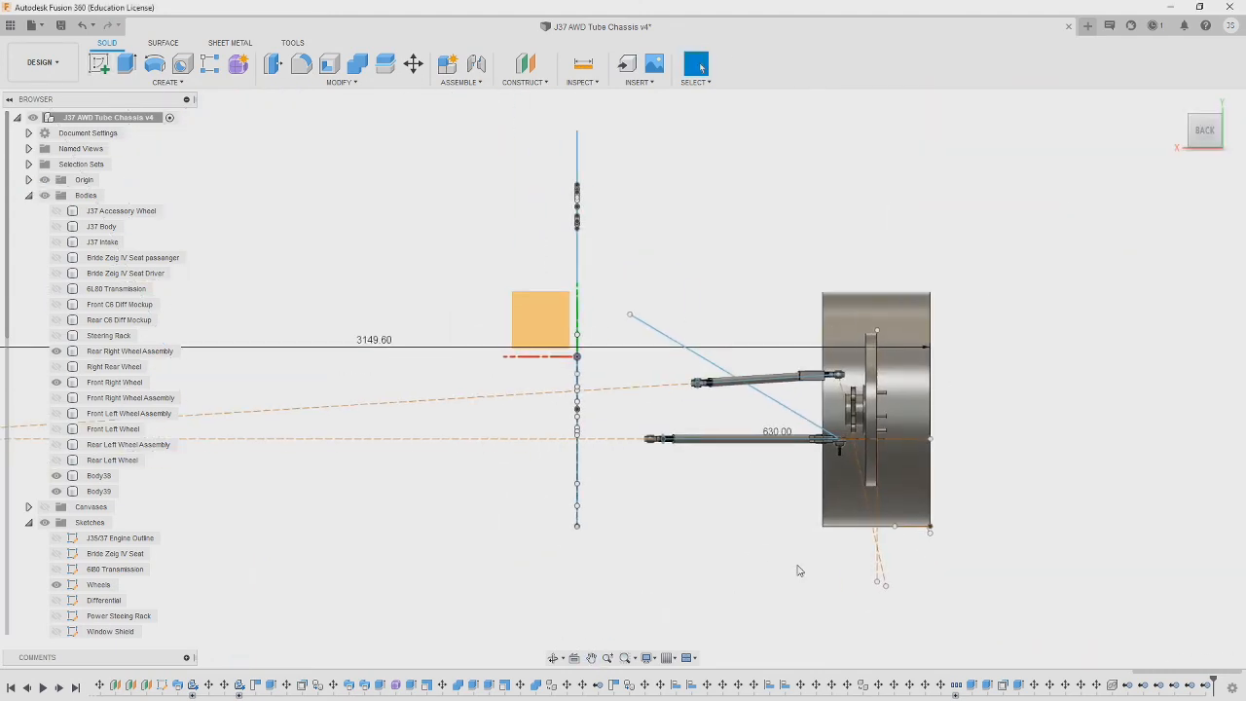
scroll(786, 552, down, 4)
scroll(698, 562, up, 3)
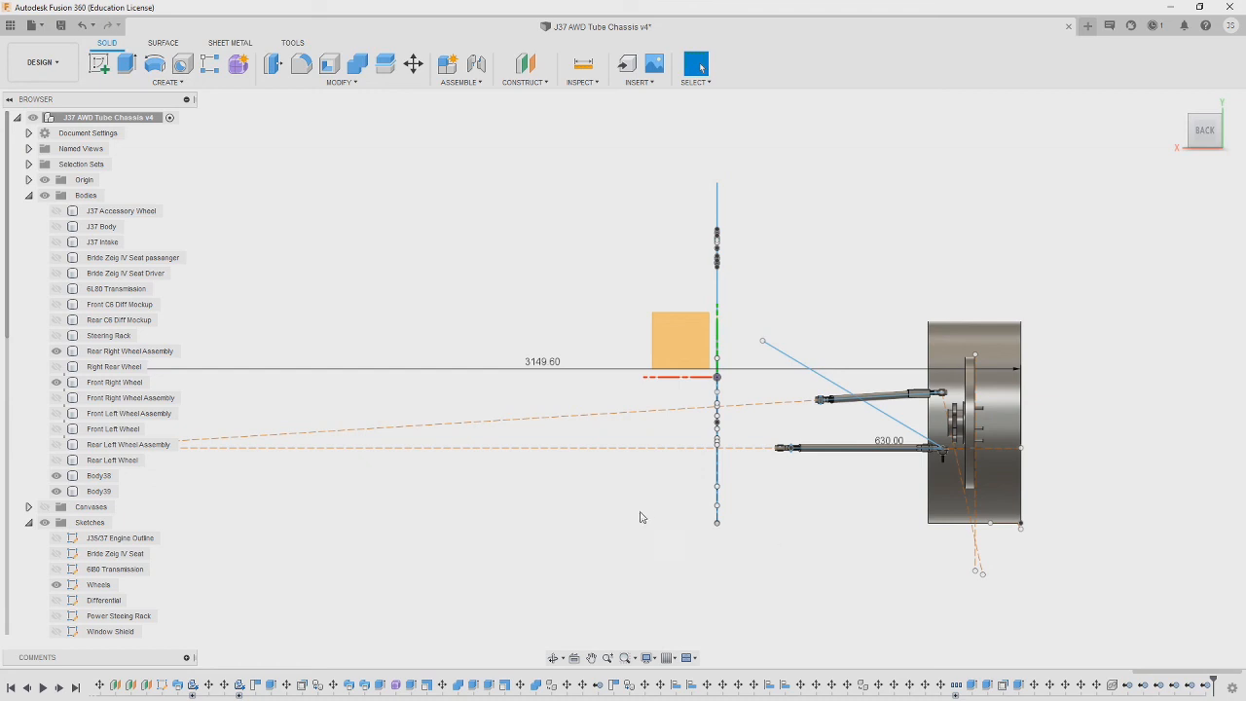
mouse_move(640, 517)
shift+middle_down()
mouse_move(687, 537)
mouse_move(948, 564)
mouse_move(895, 331)
mouse_move(972, 363)
shift+middle_up()
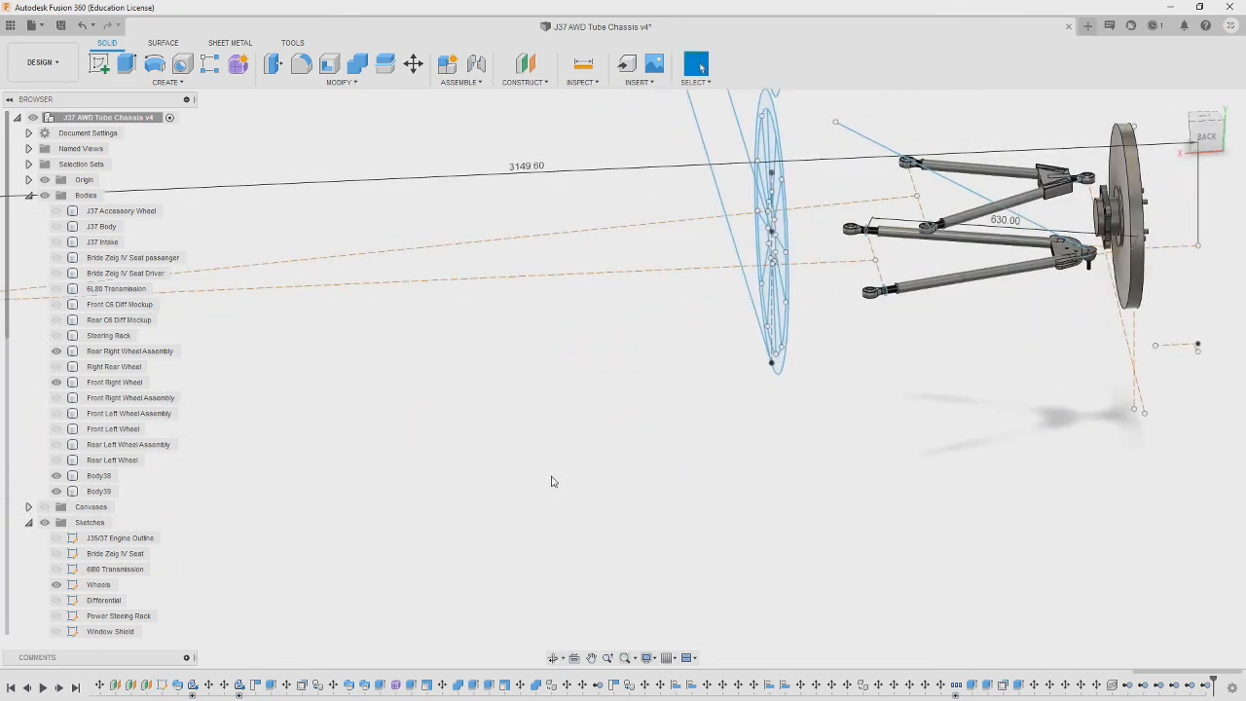
scroll(626, 433, down, 4)
middle_drag(862, 398, 853, 557)
scroll(857, 552, up, 5)
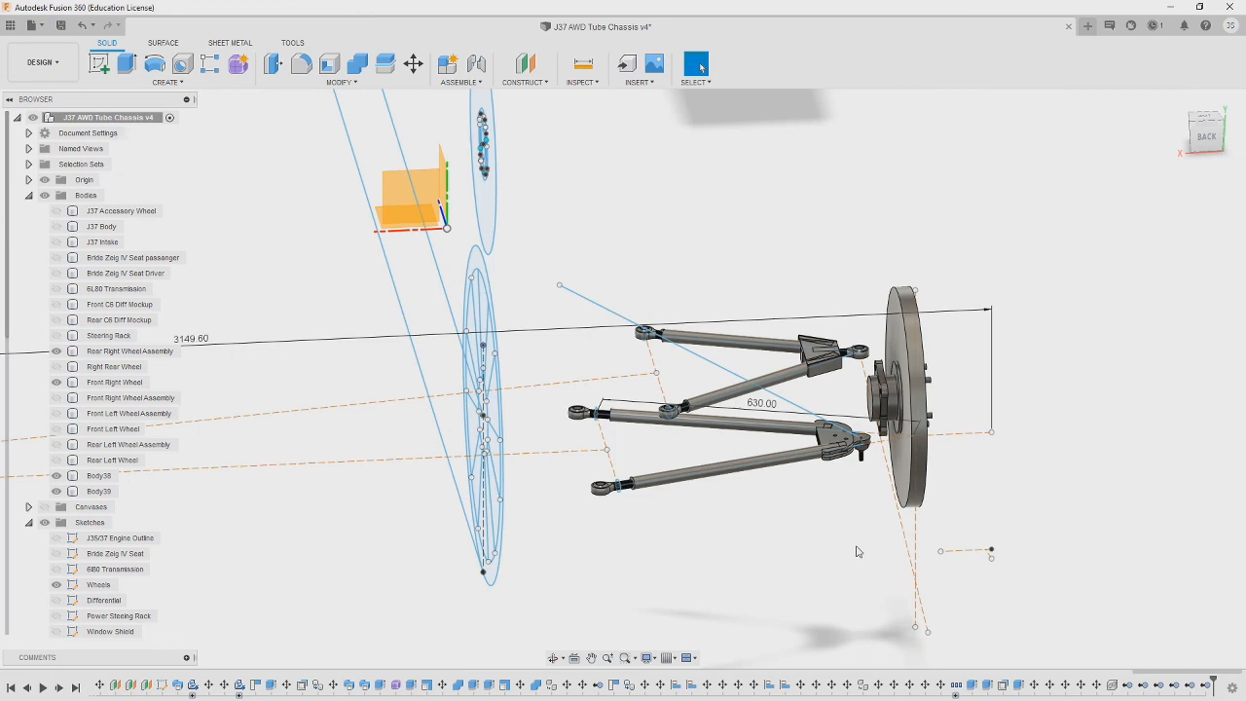
shift+middle_drag(939, 492, 807, 341)
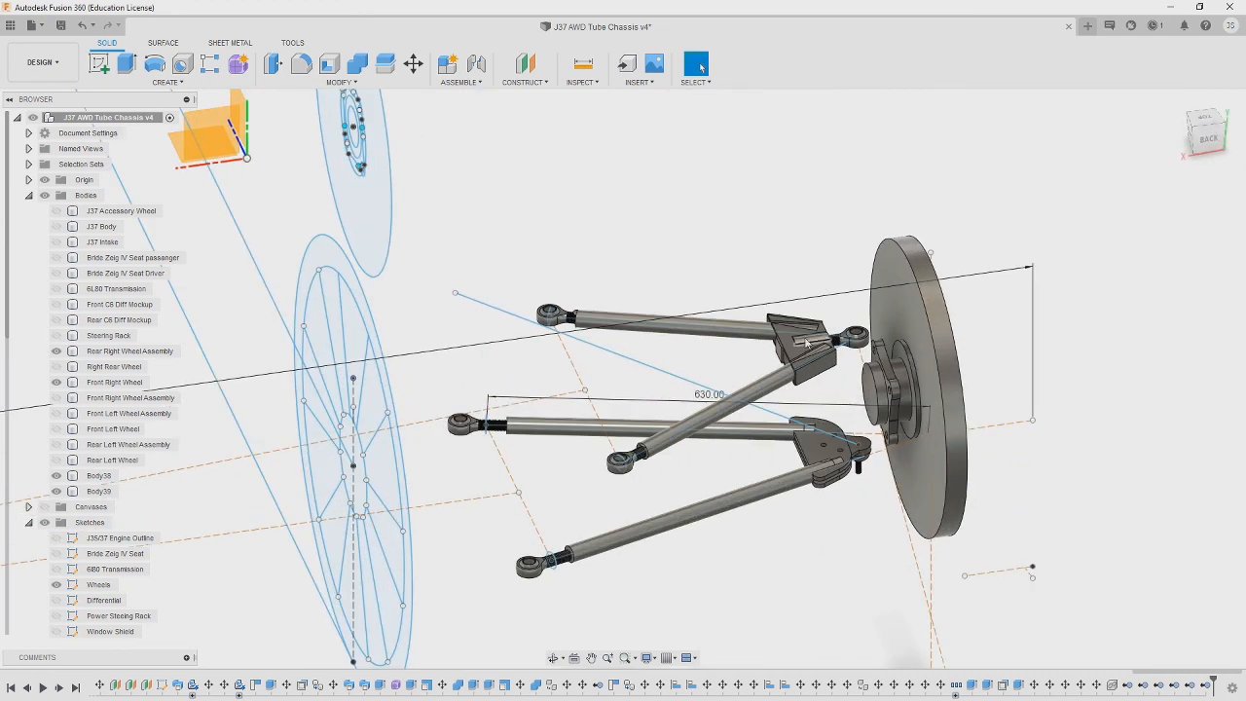
shift+middle_drag(733, 466, 744, 468)
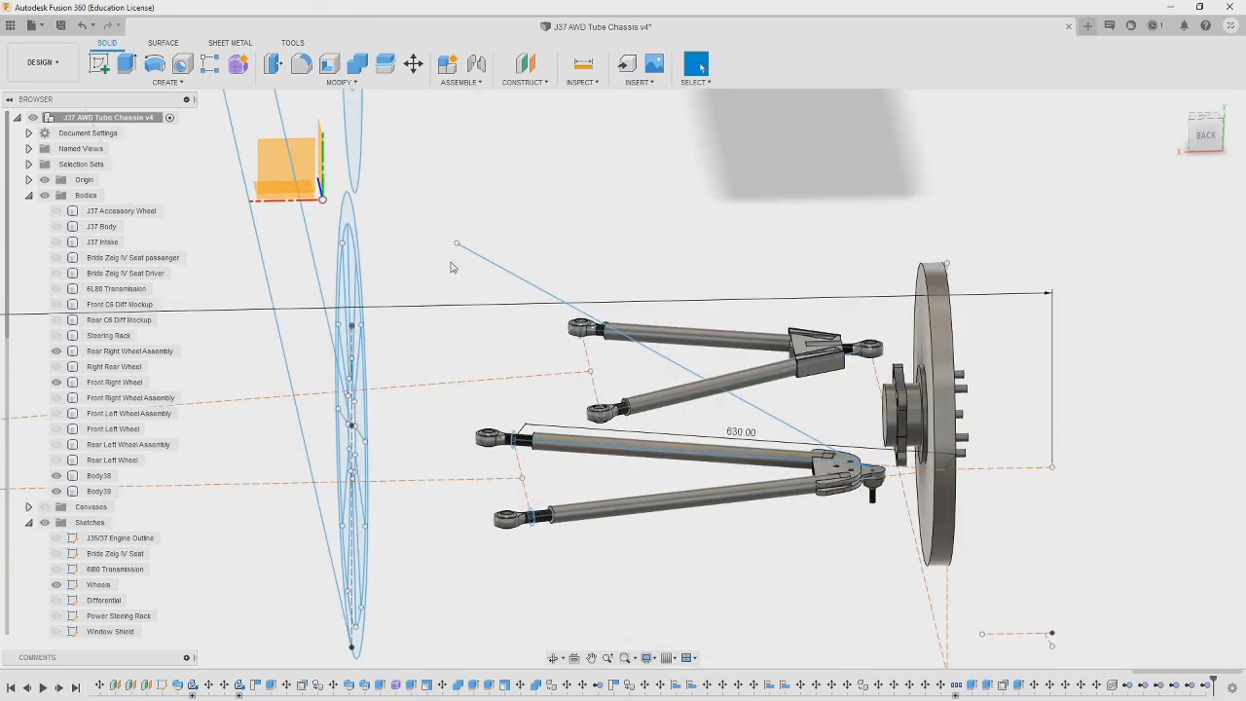
shift+middle_drag(902, 475, 967, 477)
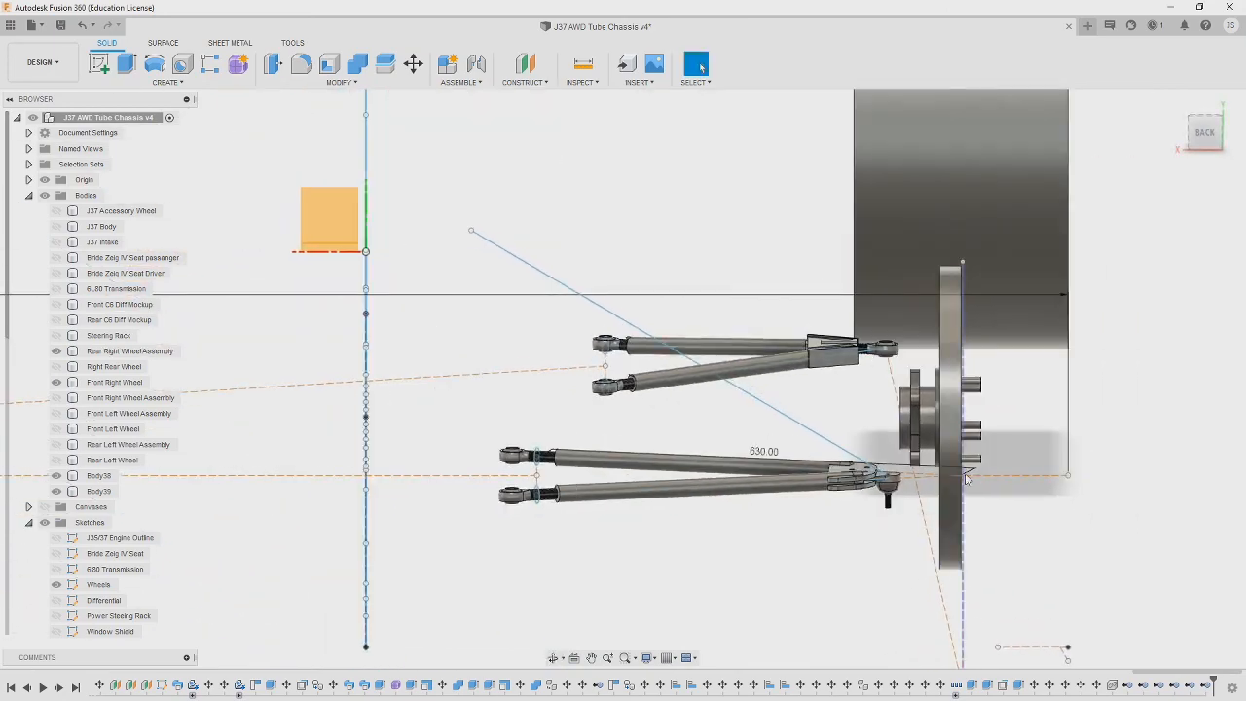
shift+middle_drag(858, 552, 773, 294)
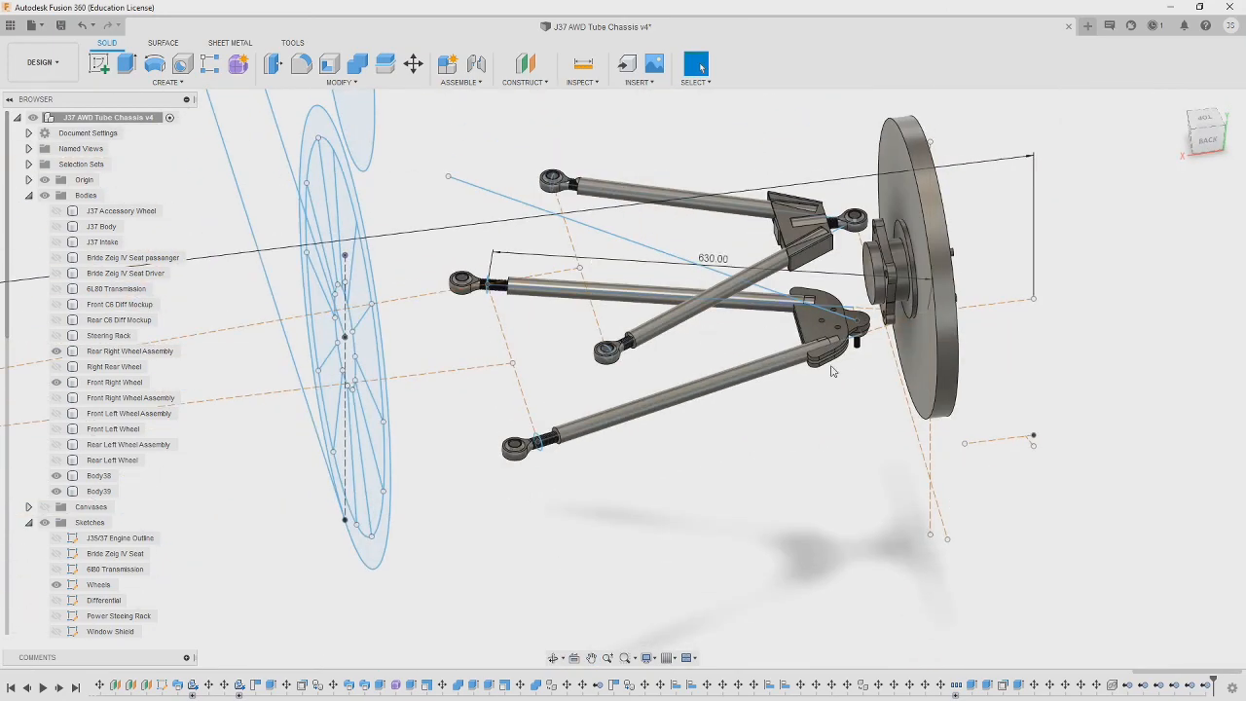
shift+middle_drag(869, 383, 878, 339)
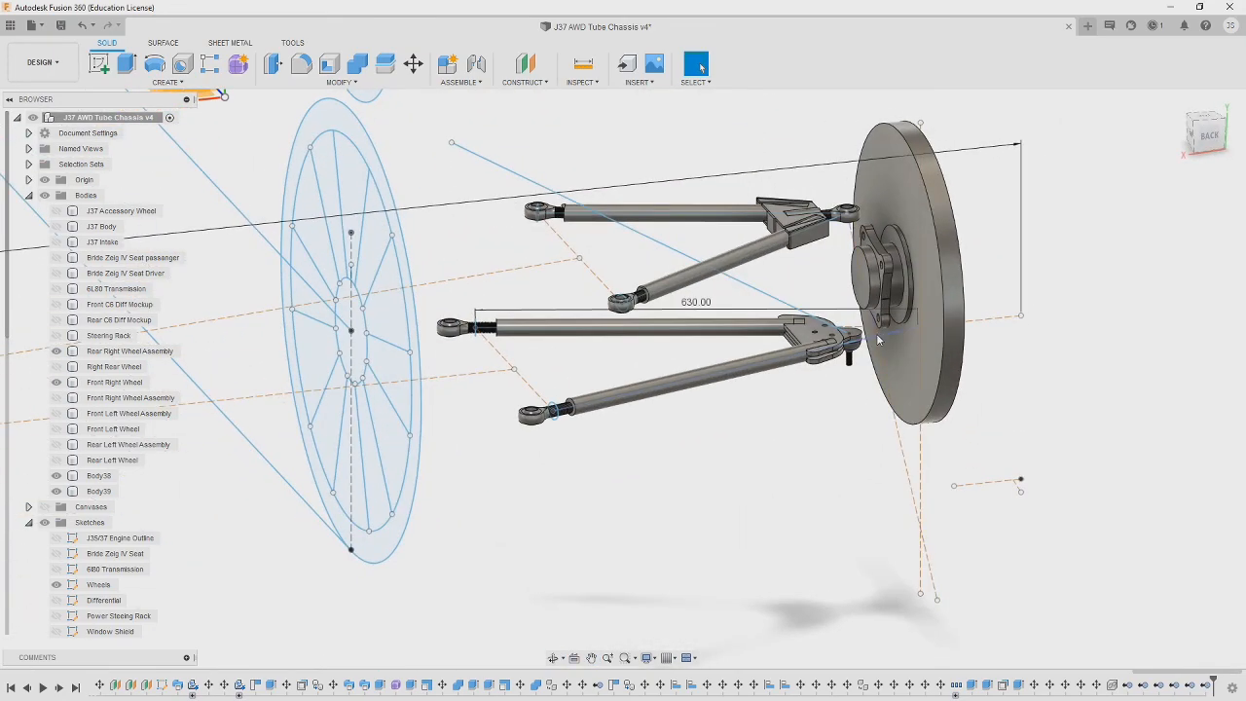
shift+middle_drag(835, 438, 701, 66)
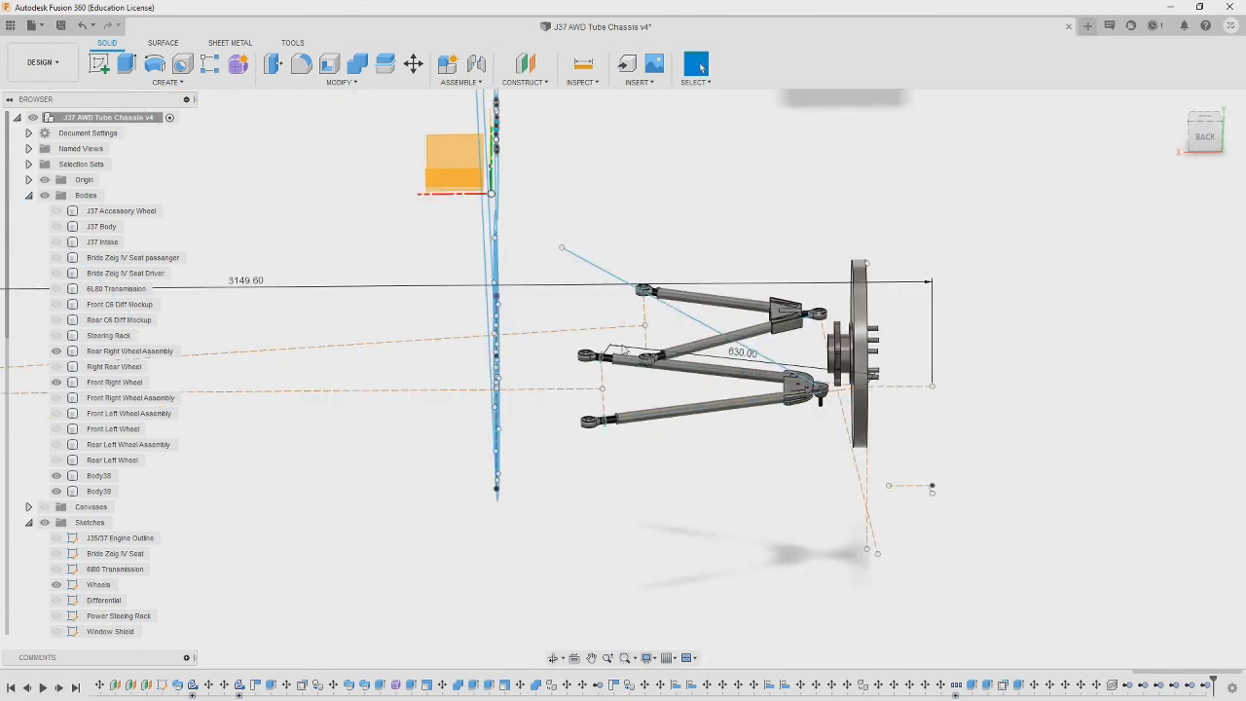